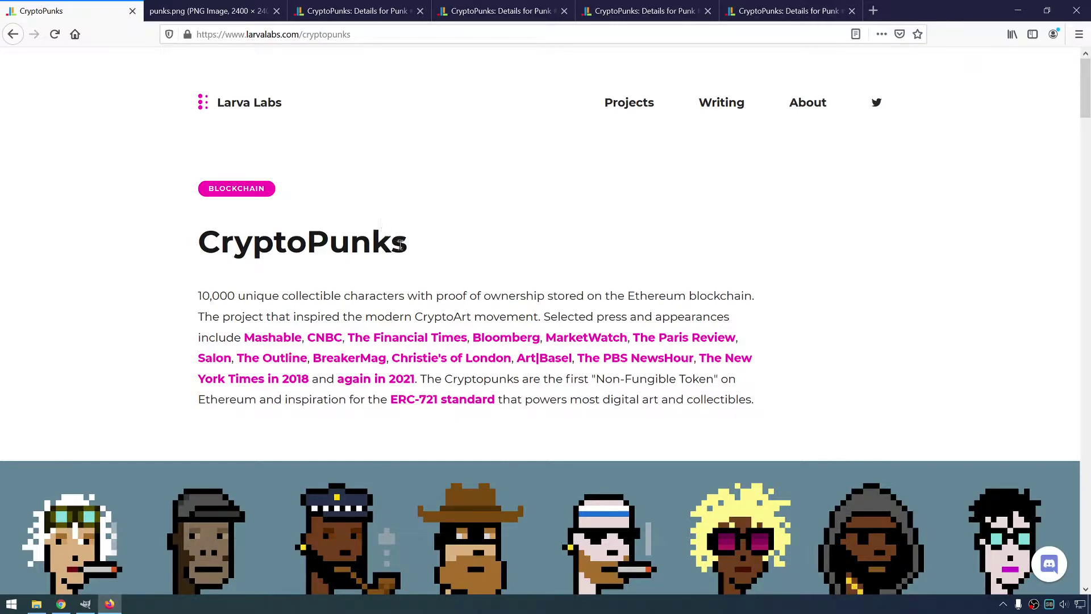
Open the CryptoPunks page's Financial Times and Bloomberg press links in background tabs.
scroll(400, 244, "down", 1)
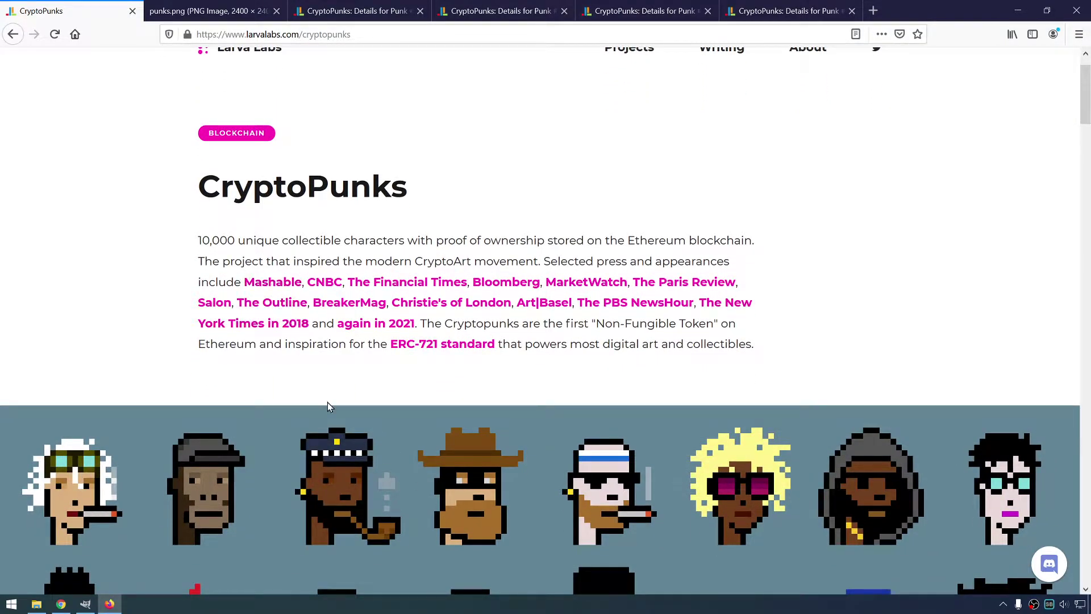
scroll(375, 355, "down", 2)
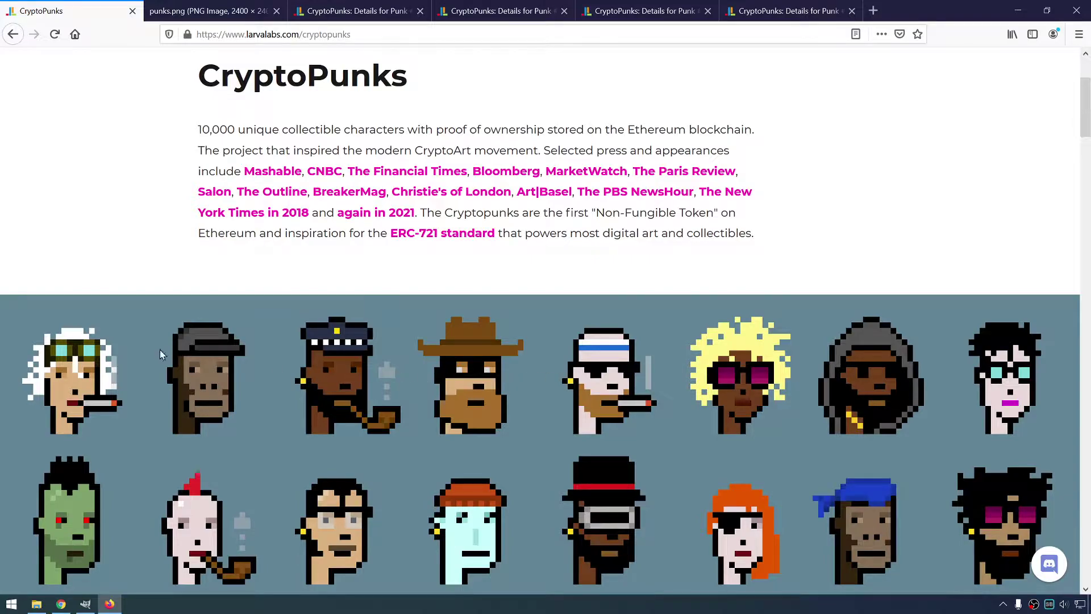
scroll(751, 429, "up", 1)
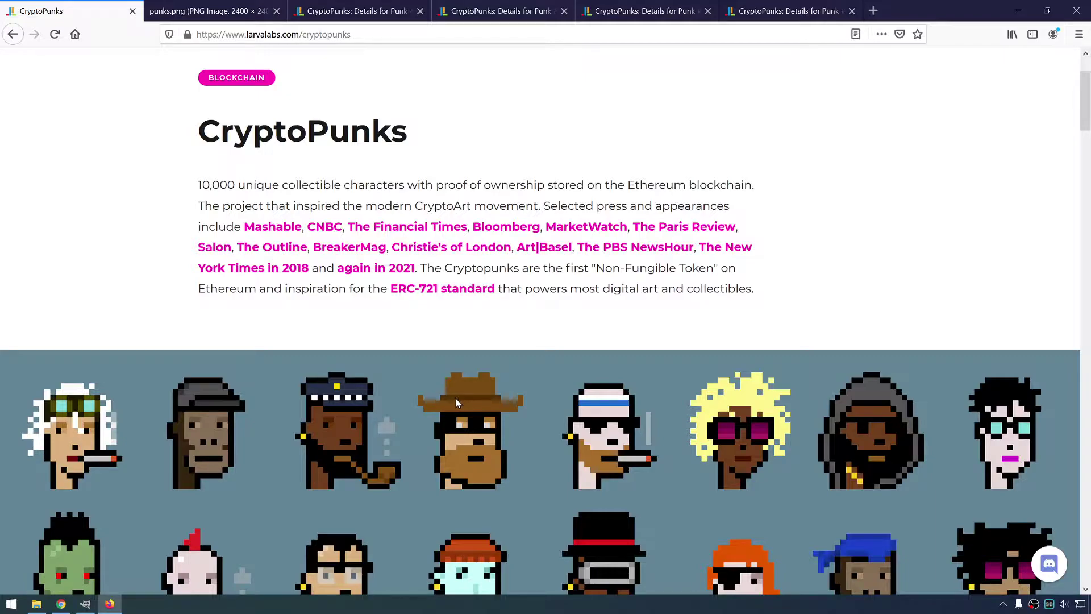
scroll(1023, 427, "down", 2)
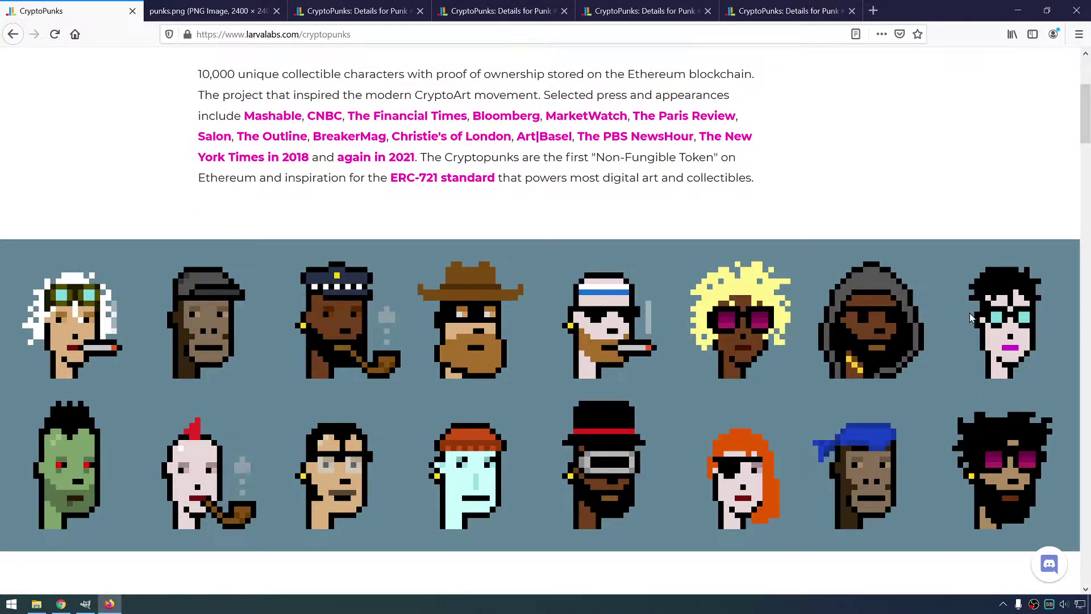
scroll(963, 418, "up", 2)
scroll(963, 419, "up", 2)
scroll(962, 419, "down", 1)
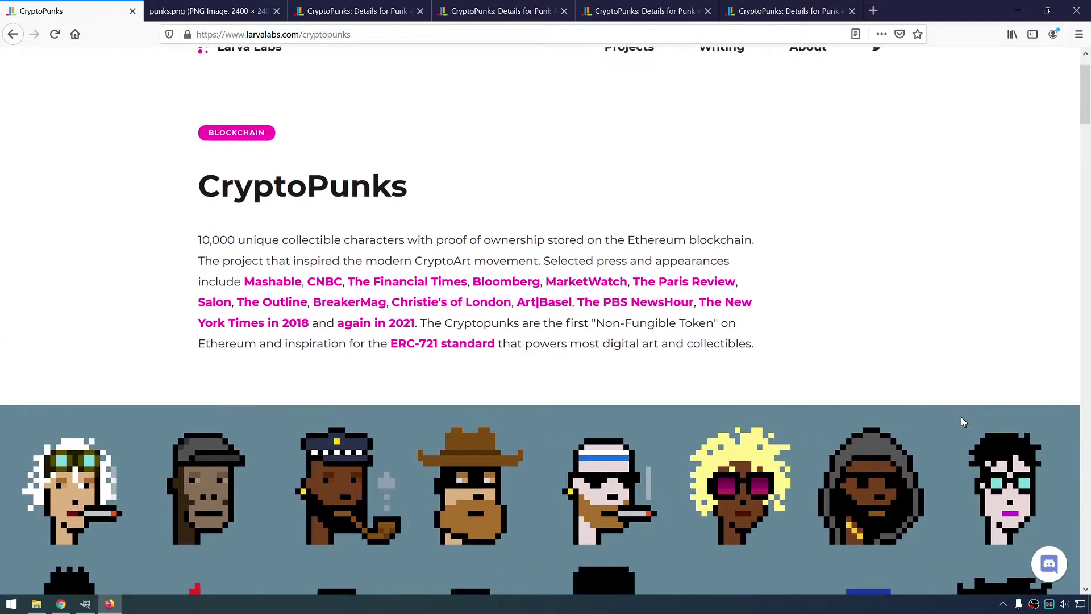
scroll(959, 415, "down", 1)
scroll(666, 358, "down", 1)
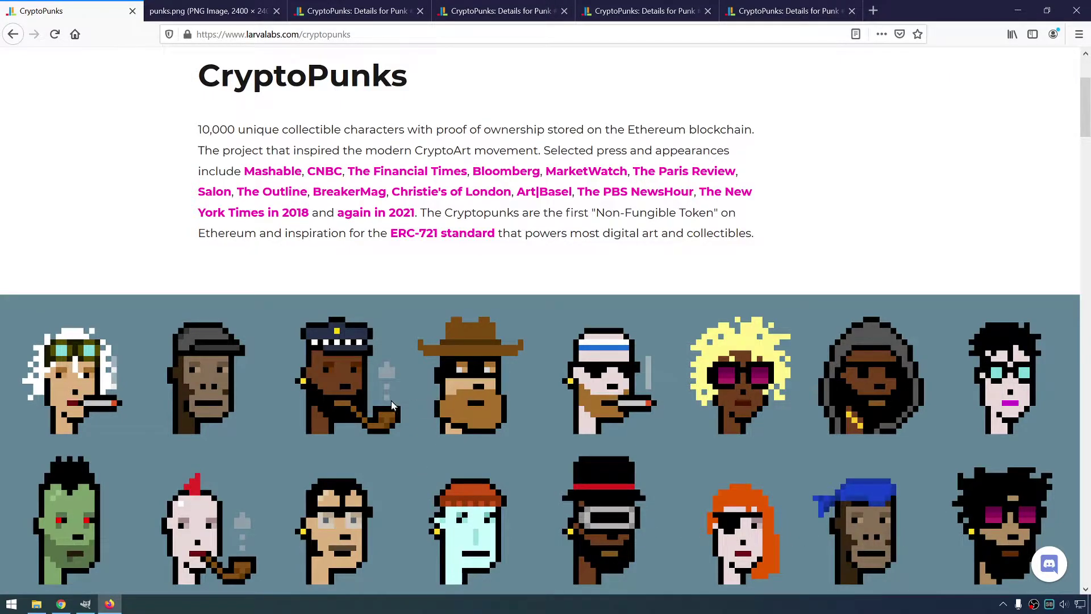
scroll(391, 400, "up", 1)
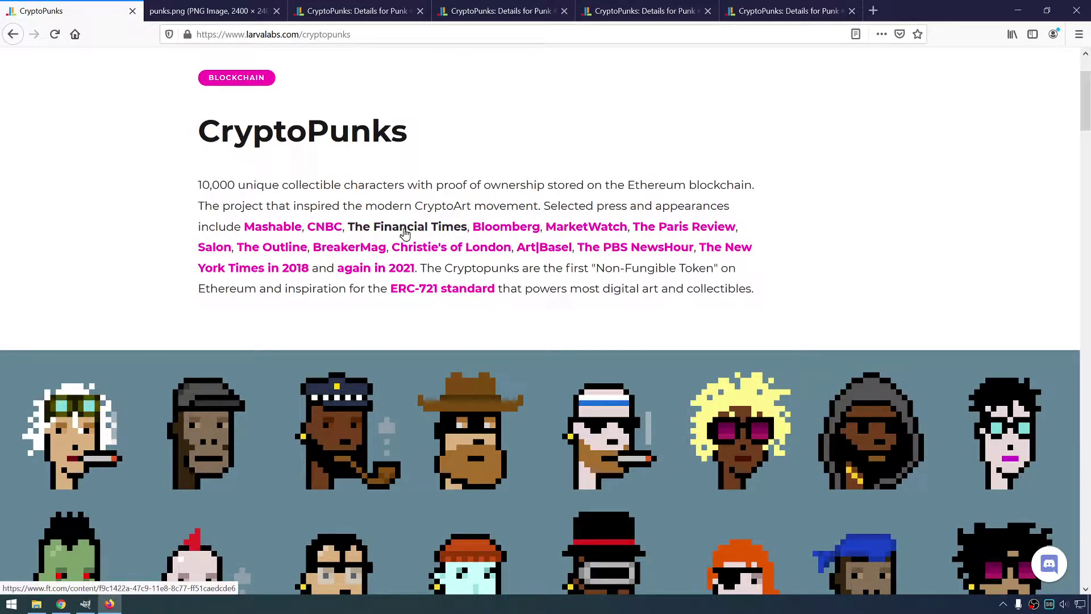
middle_click(370, 226)
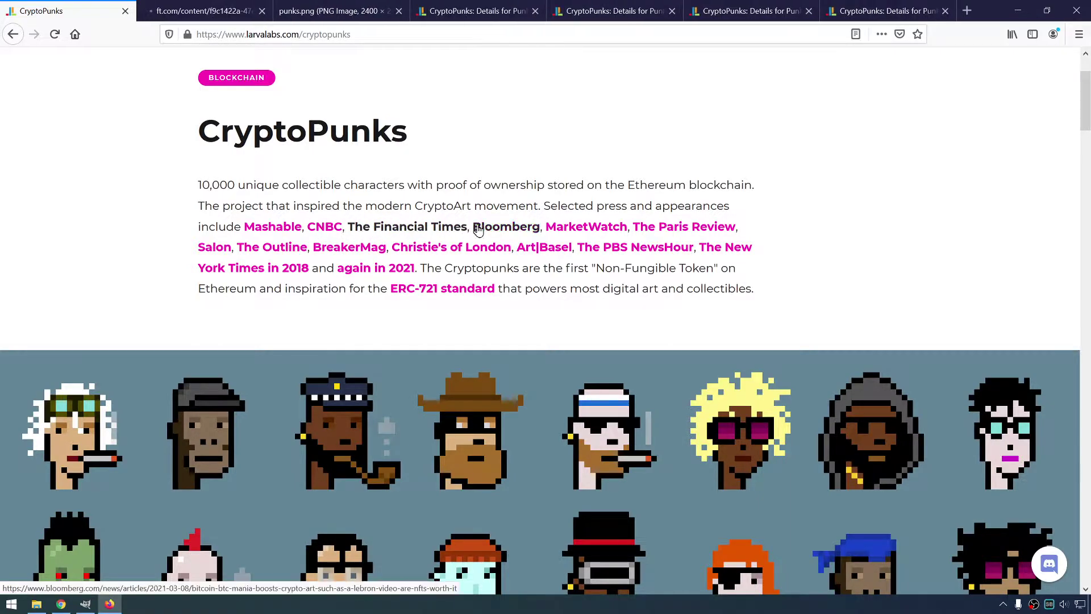
middle_click(506, 227)
Switch to the FT article and read down to the $140,000 CryptoKitties price caption.
left_click(177, 6)
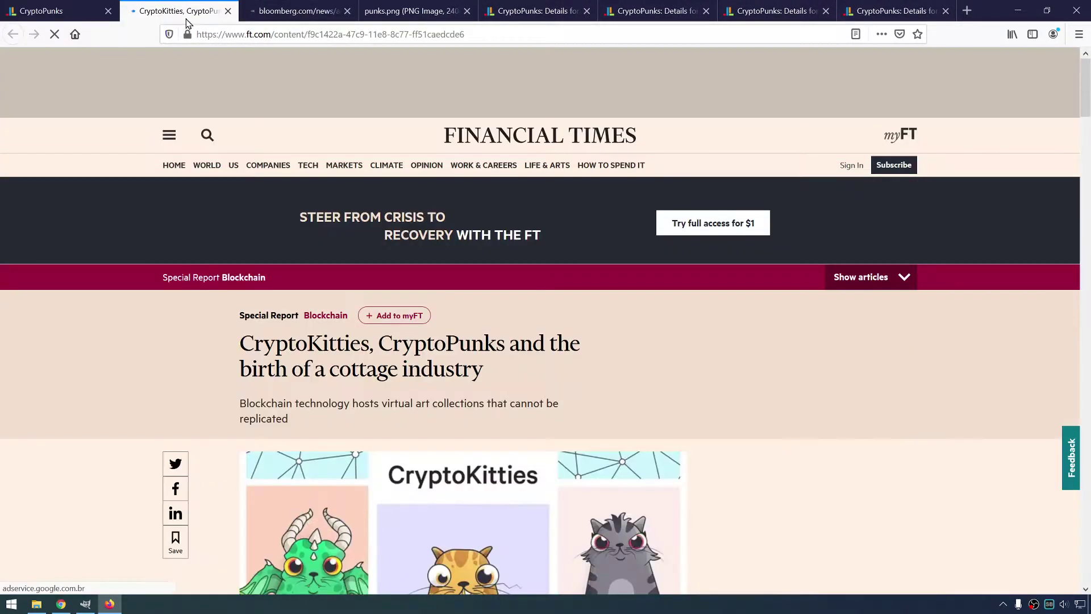
scroll(282, 169, "down", 1)
scroll(285, 170, "down", 3)
scroll(370, 194, "down", 1)
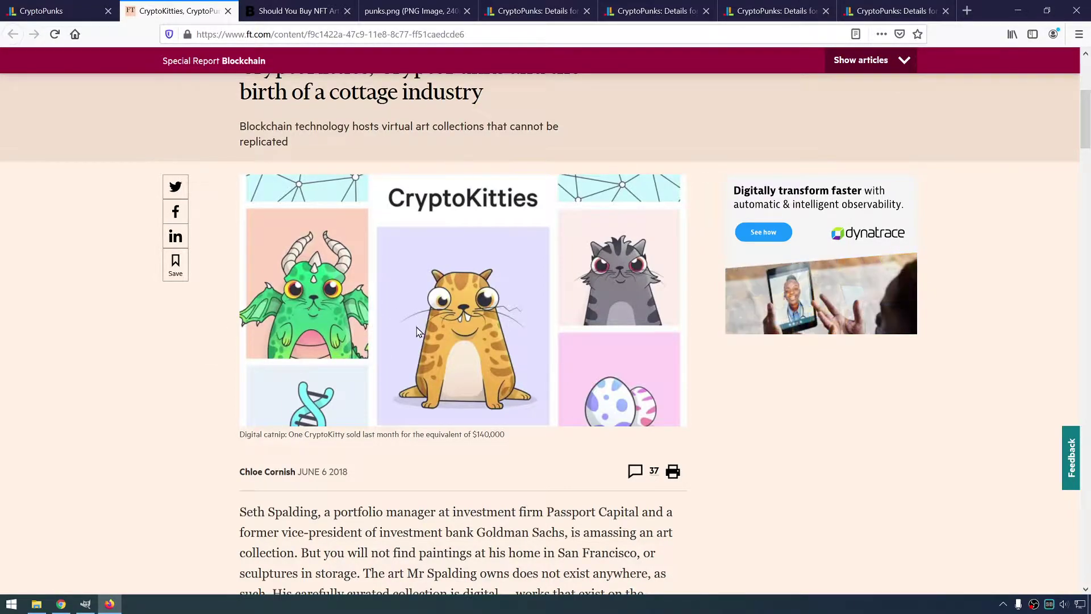
scroll(397, 338, "down", 1)
scroll(387, 326, "down", 1)
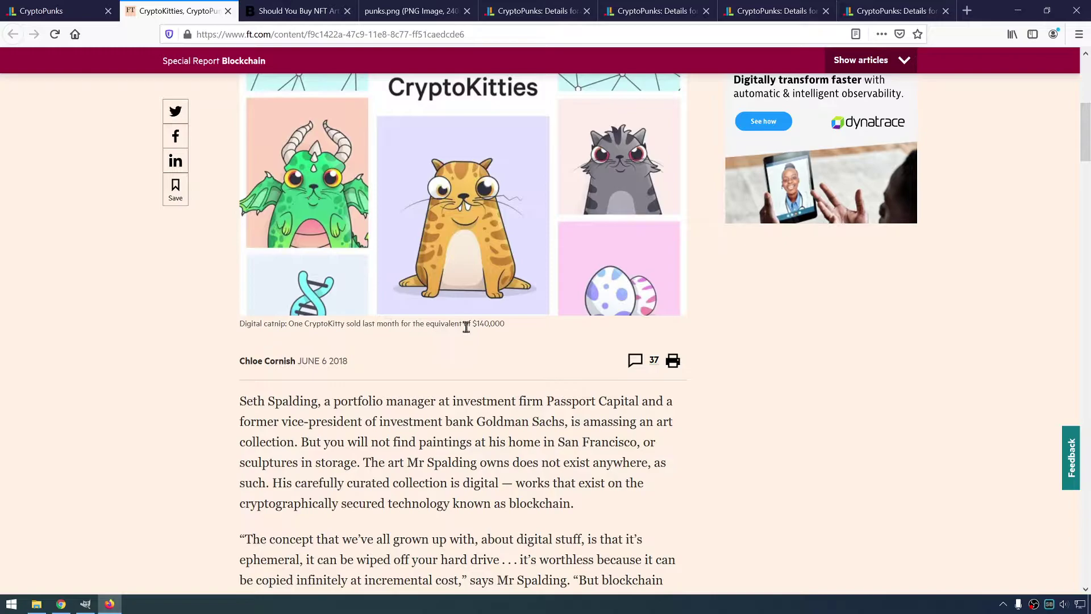
left_click_drag(473, 323, 523, 324)
left_click(508, 347)
Read the rest of the FT article through the CryptoPunk price sections to its end.
scroll(505, 350, "down", 3)
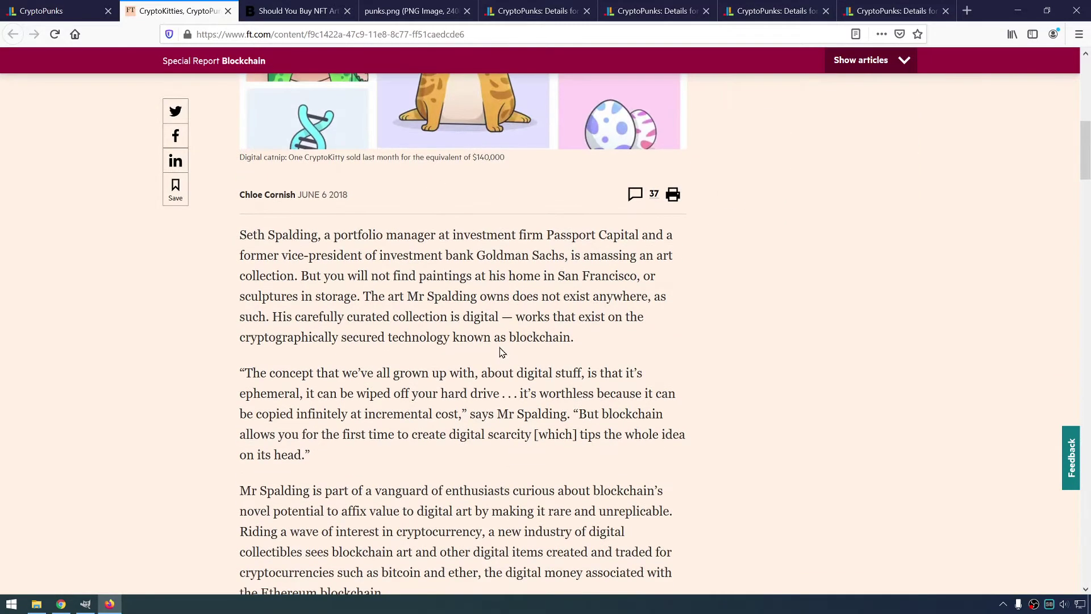
scroll(500, 348, "down", 7)
scroll(497, 346, "down", 4)
scroll(493, 338, "down", 4)
scroll(492, 335, "down", 2)
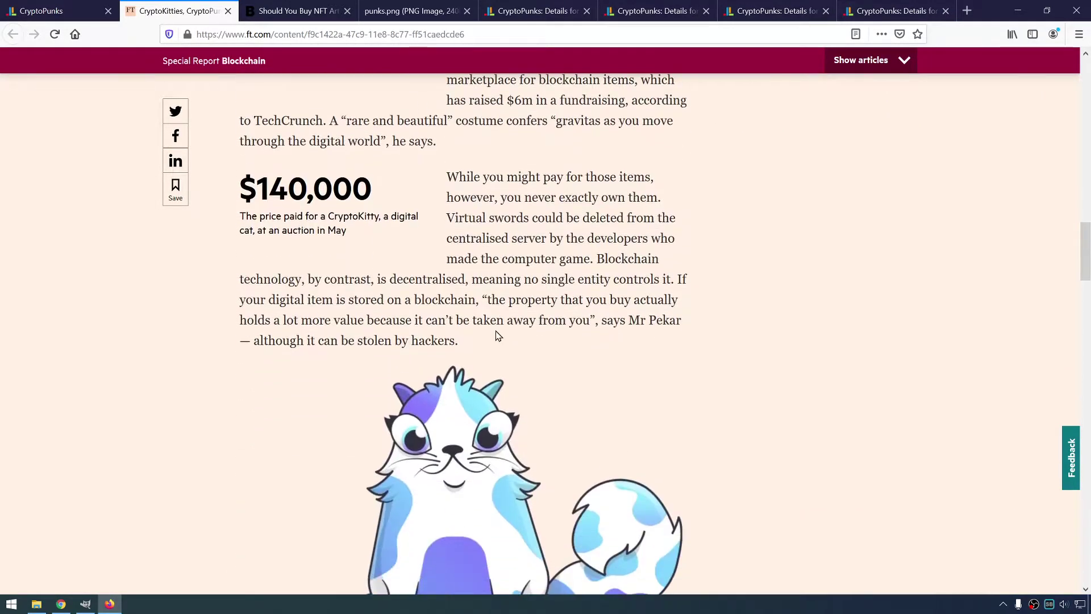
scroll(495, 335, "down", 1)
scroll(500, 327, "down", 3)
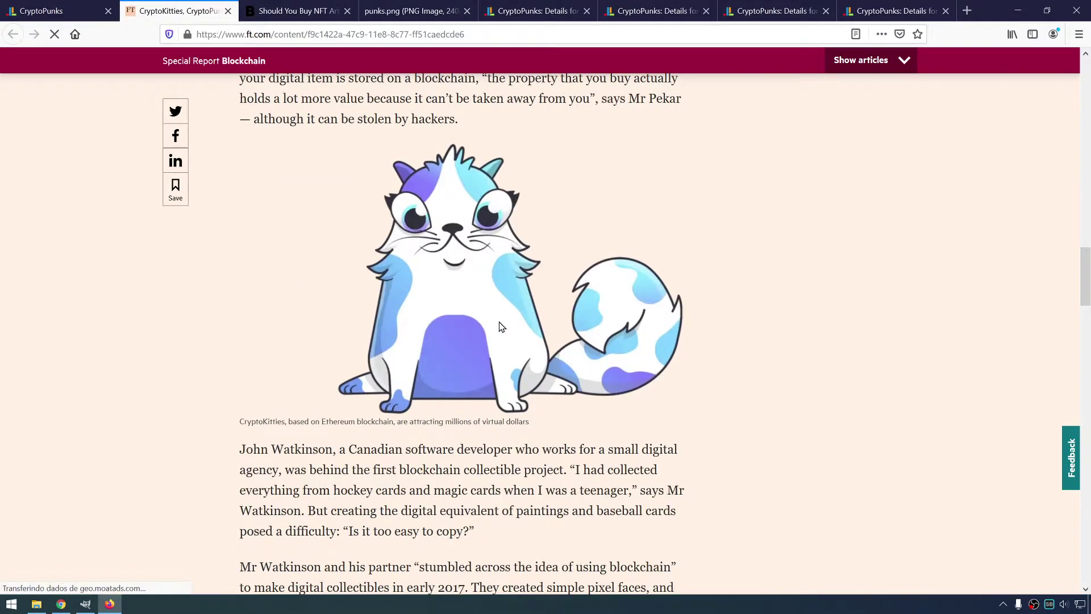
scroll(500, 324, "down", 4)
scroll(500, 321, "down", 3)
scroll(500, 317, "down", 4)
scroll(500, 317, "down", 3)
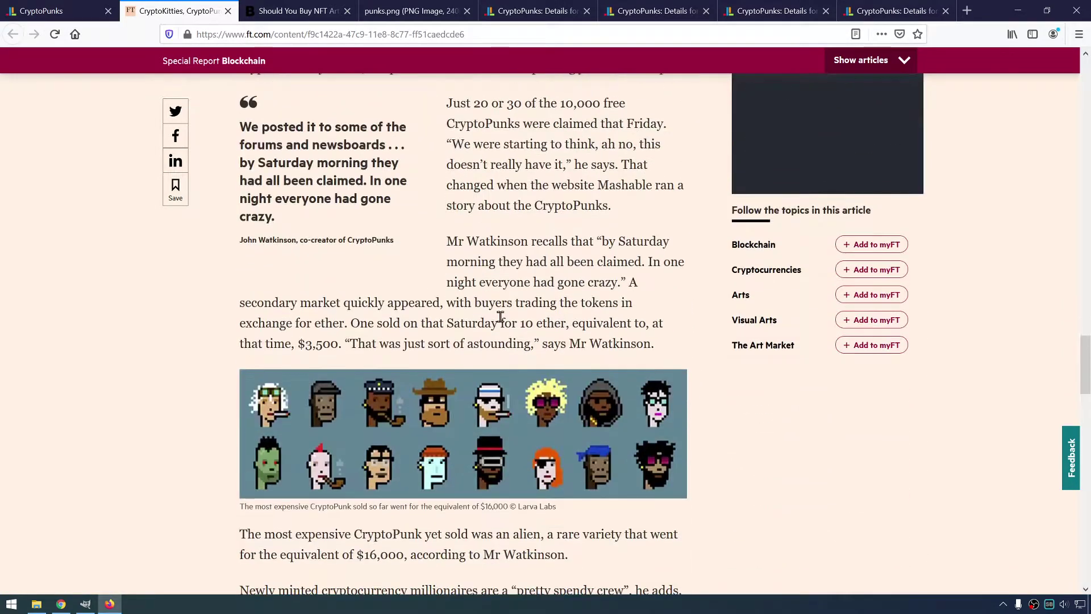
scroll(347, 434, "down", 2)
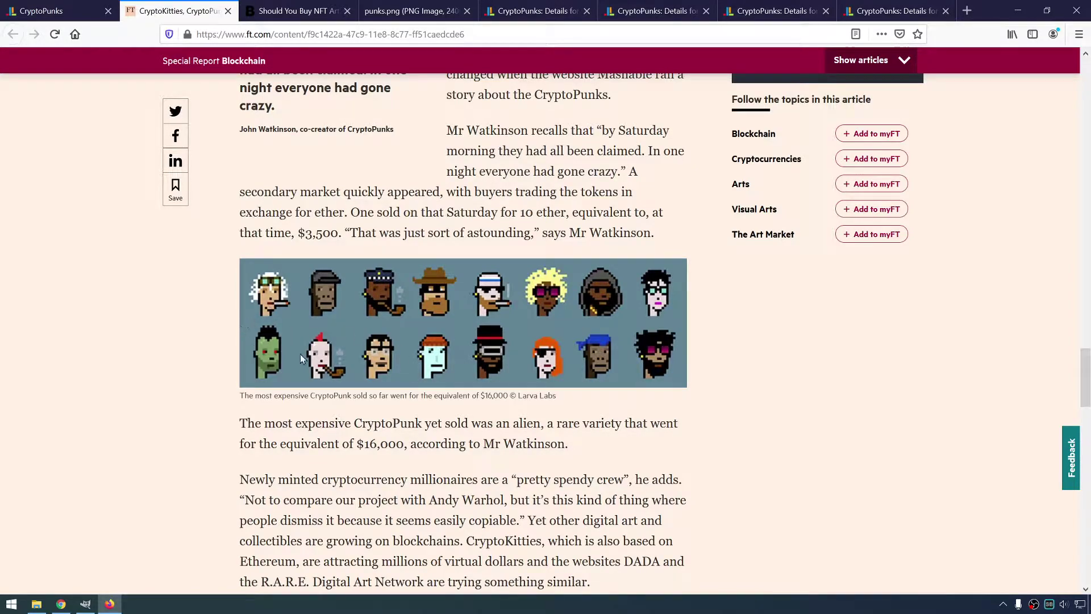
scroll(577, 338, "down", 2)
scroll(576, 334, "down", 3)
scroll(575, 324, "down", 7)
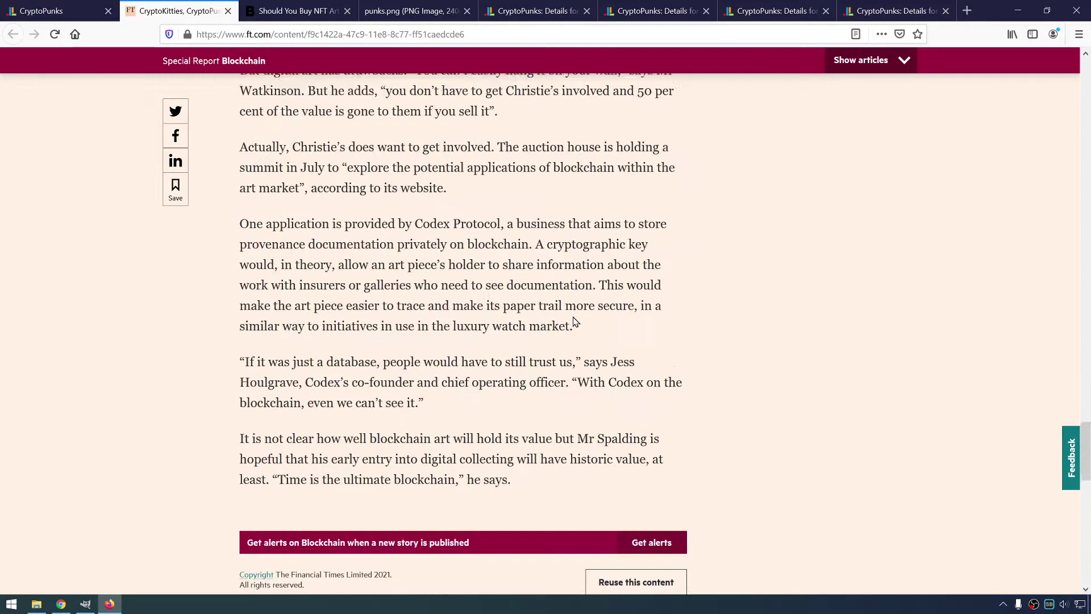
Close the FT tab and read down the Bloomberg NFT-art article.
middle_click(180, 11)
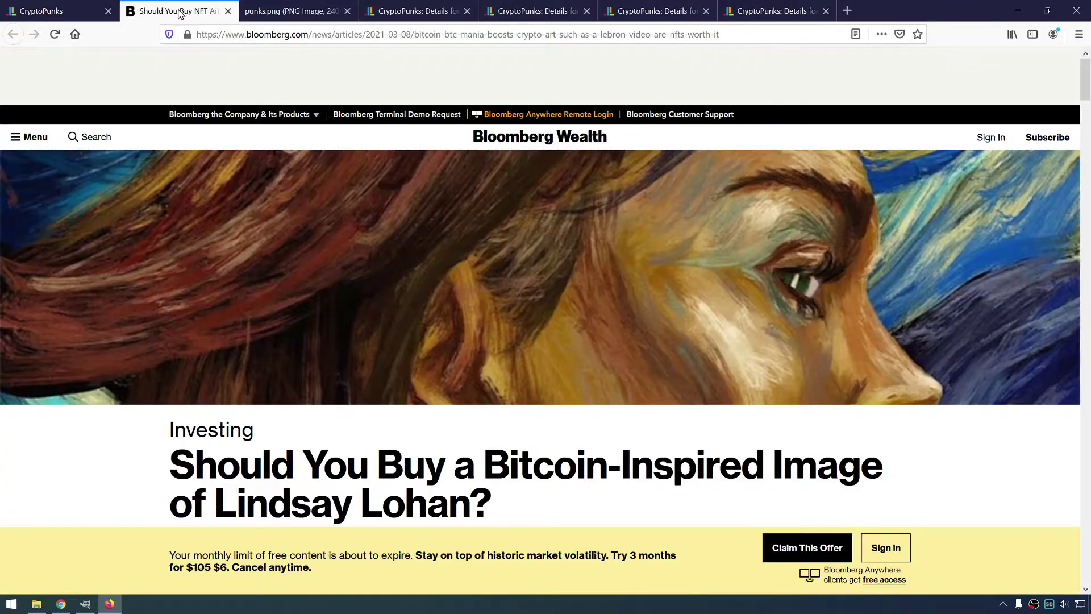
scroll(298, 238, "down", 2)
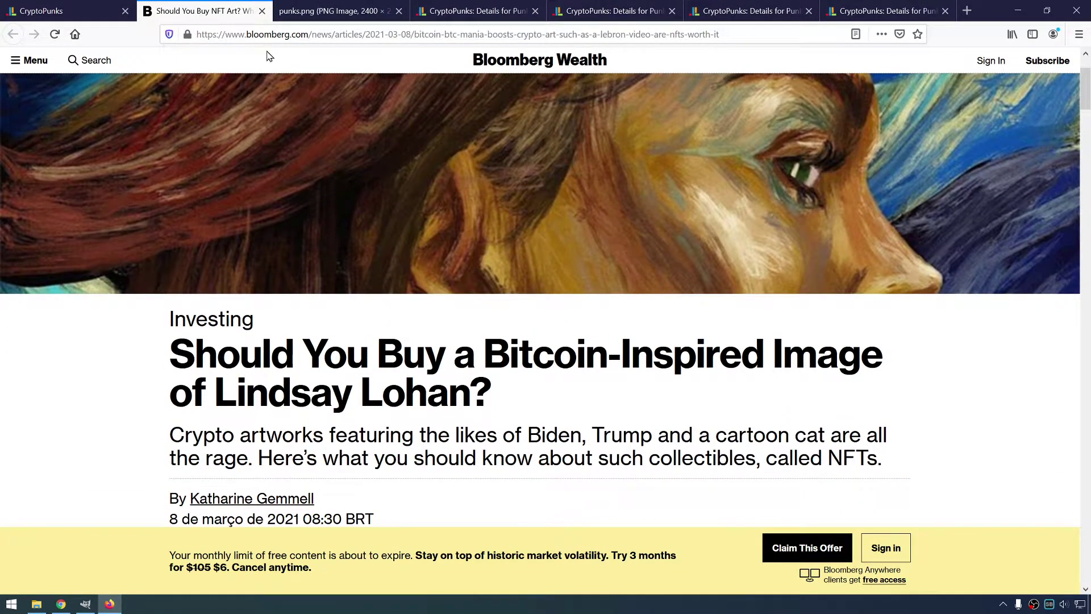
scroll(334, 152, "down", 3)
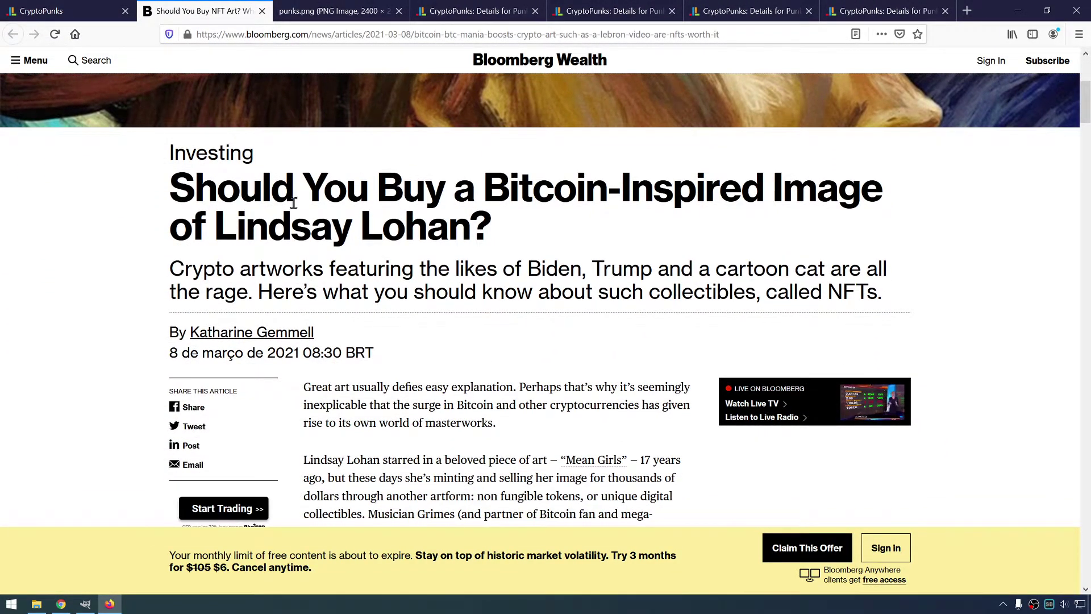
scroll(293, 203, "down", 5)
scroll(330, 216, "down", 3)
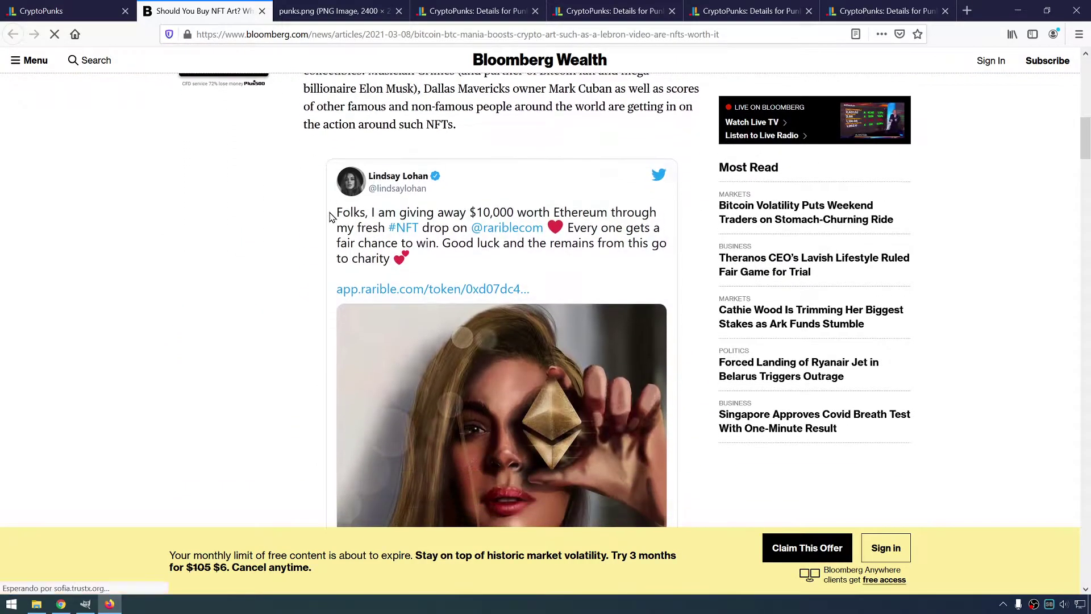
scroll(329, 216, "down", 1)
scroll(333, 205, "down", 1)
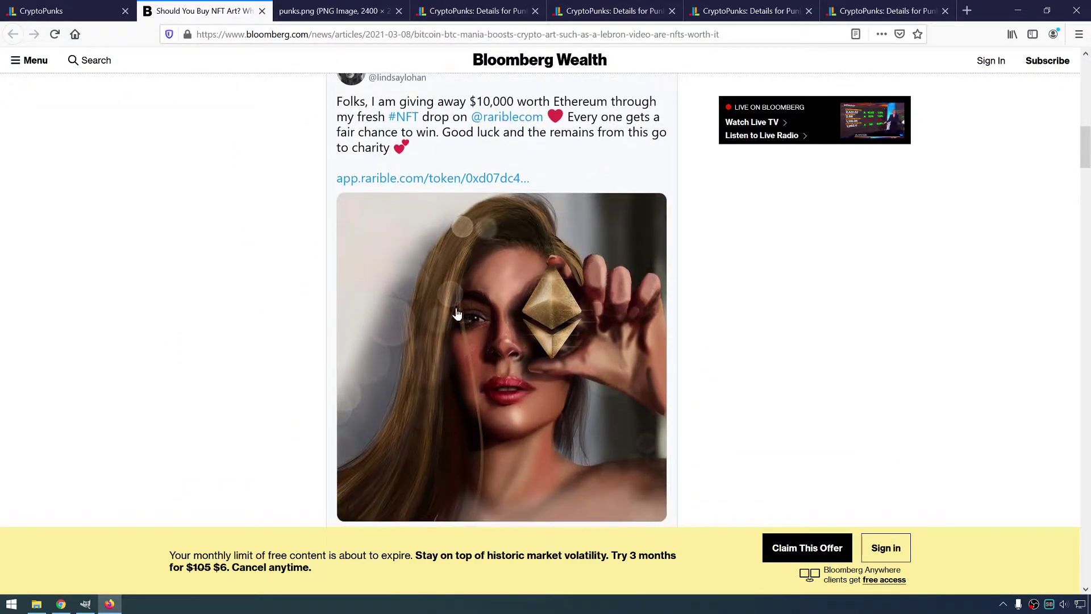
scroll(438, 310, "down", 7)
scroll(437, 277, "down", 5)
scroll(435, 267, "down", 4)
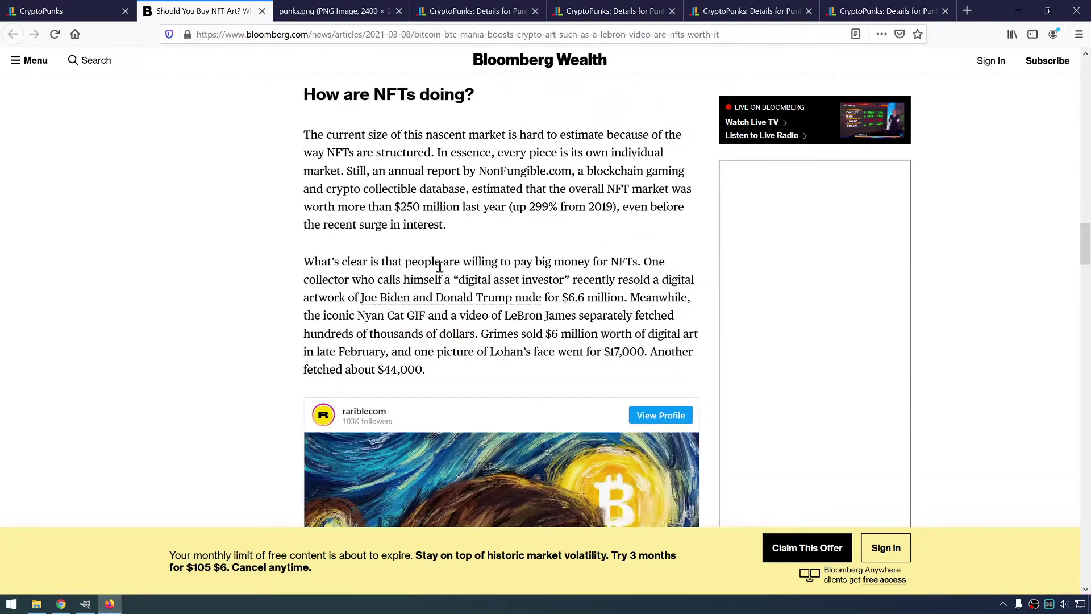
scroll(454, 245, "down", 2)
scroll(476, 225, "down", 1)
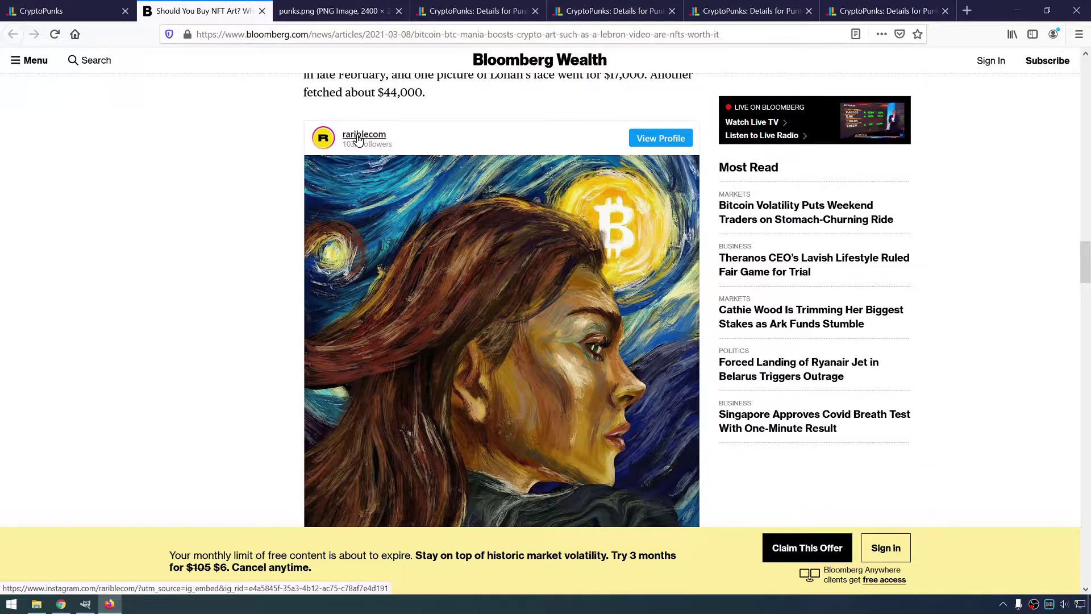
Play the embedded SuperRare Instagram video and open that post in a new tab.
scroll(358, 133, "down", 1)
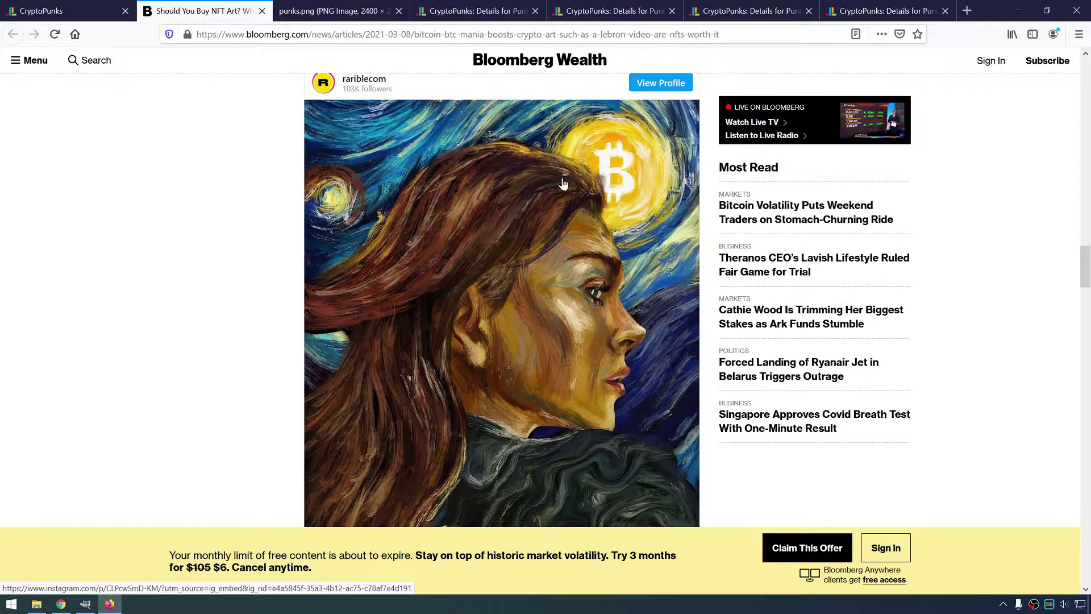
scroll(580, 239, "down", 3)
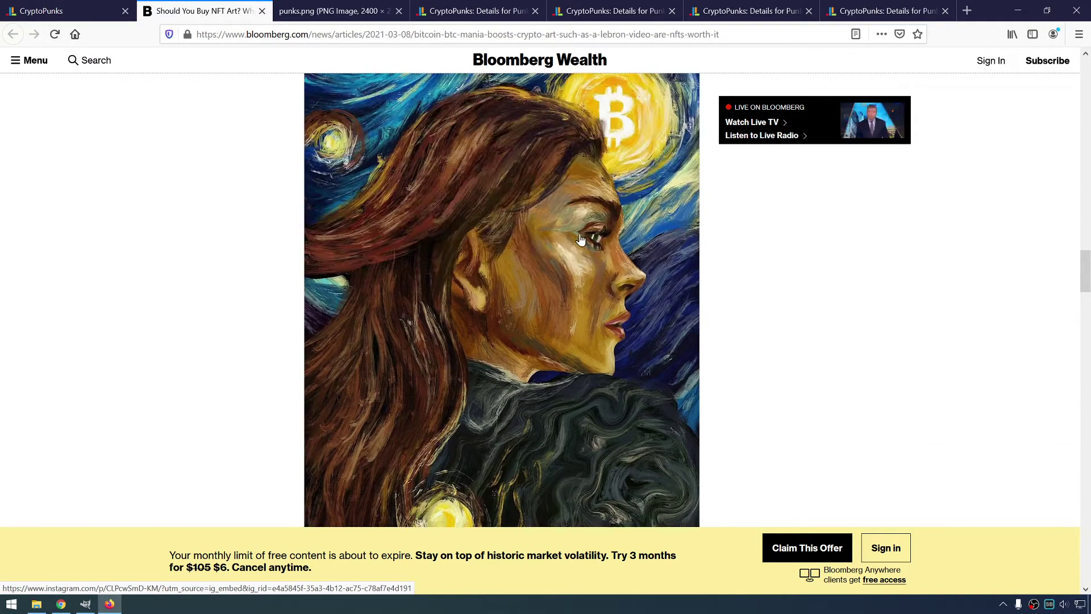
scroll(580, 239, "down", 4)
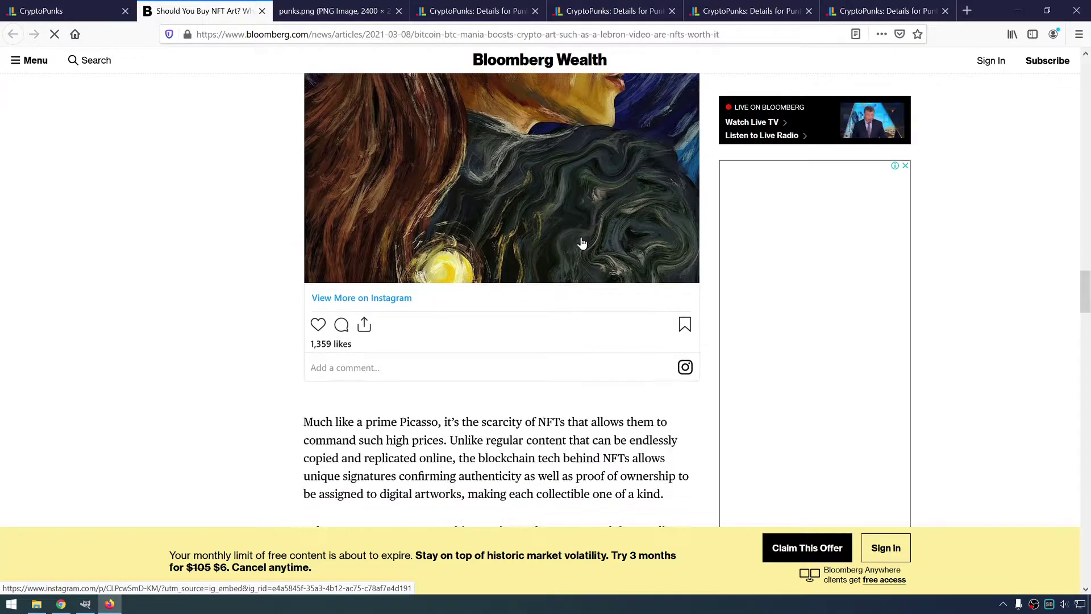
scroll(581, 242, "down", 2)
scroll(581, 242, "down", 1)
scroll(581, 240, "down", 4)
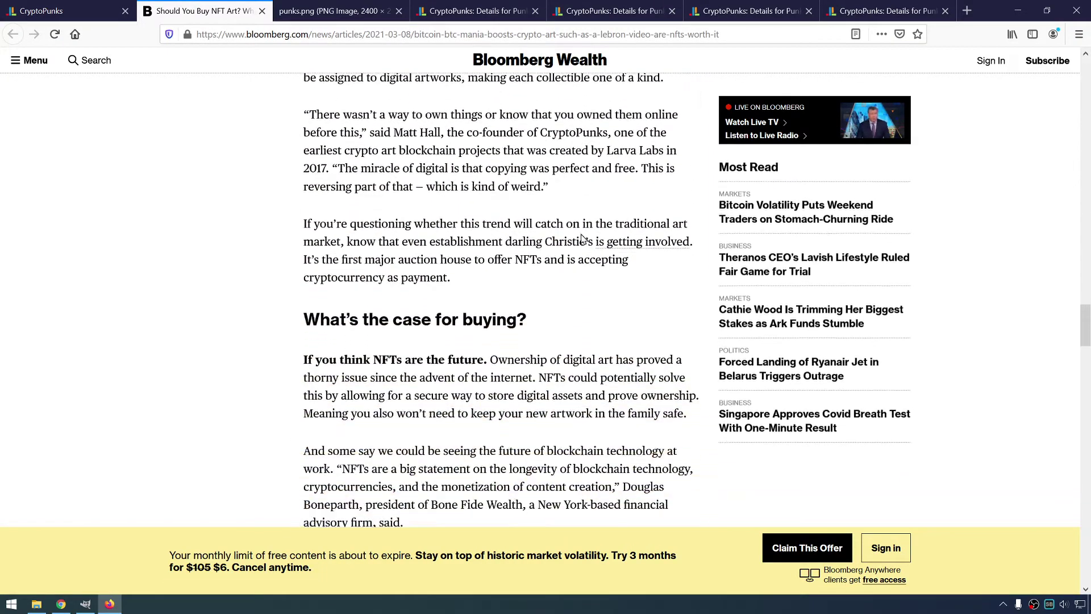
scroll(581, 238, "down", 1)
scroll(580, 238, "down", 3)
scroll(581, 239, "down", 1)
scroll(580, 237, "down", 4)
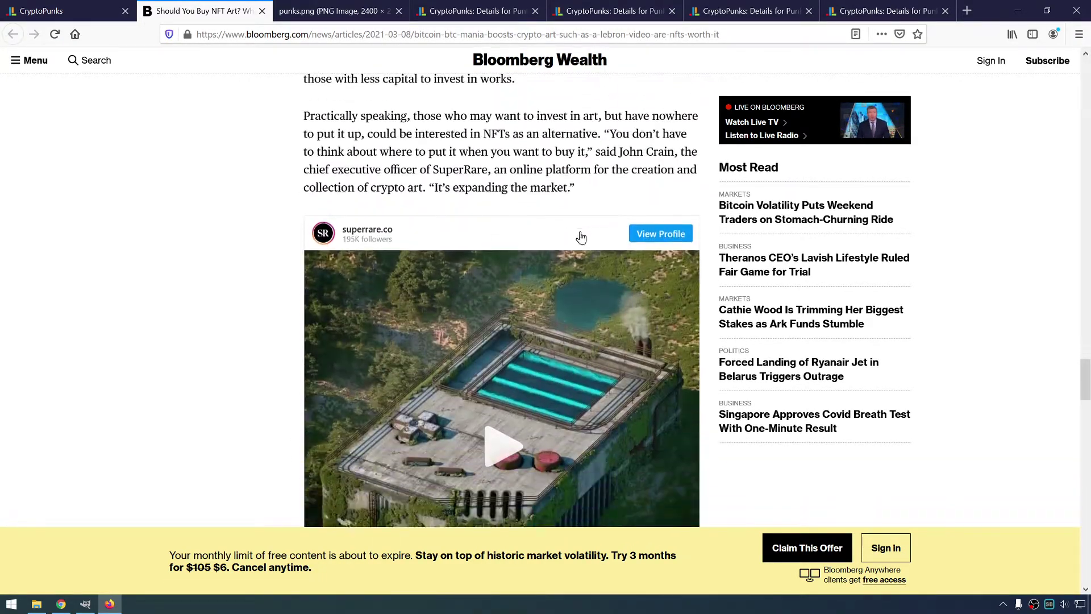
scroll(580, 238, "down", 3)
left_click(483, 272)
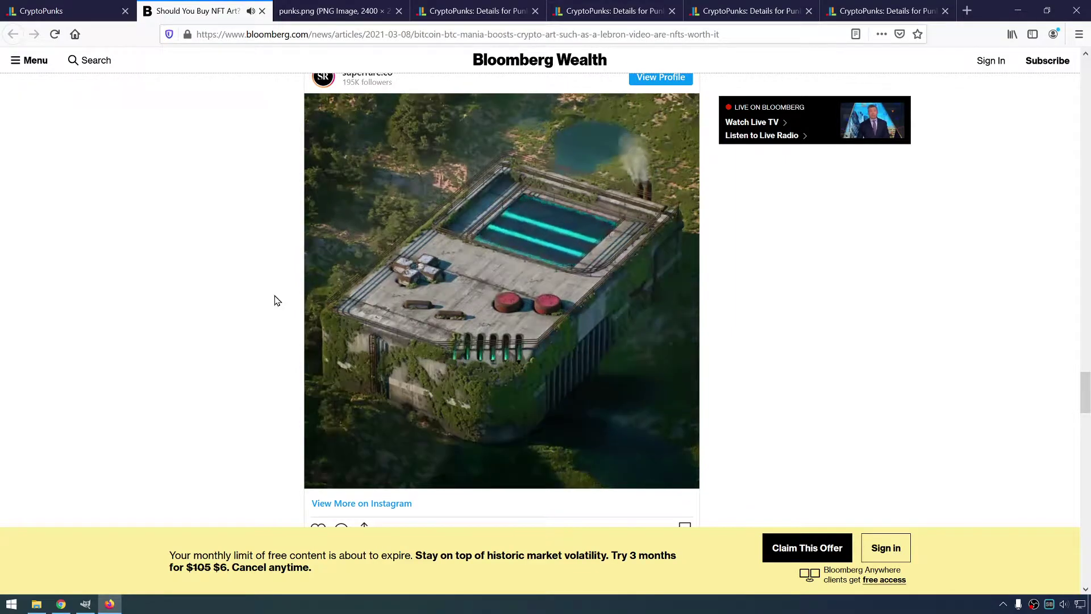
scroll(275, 312, "up", 2)
scroll(283, 310, "down", 1)
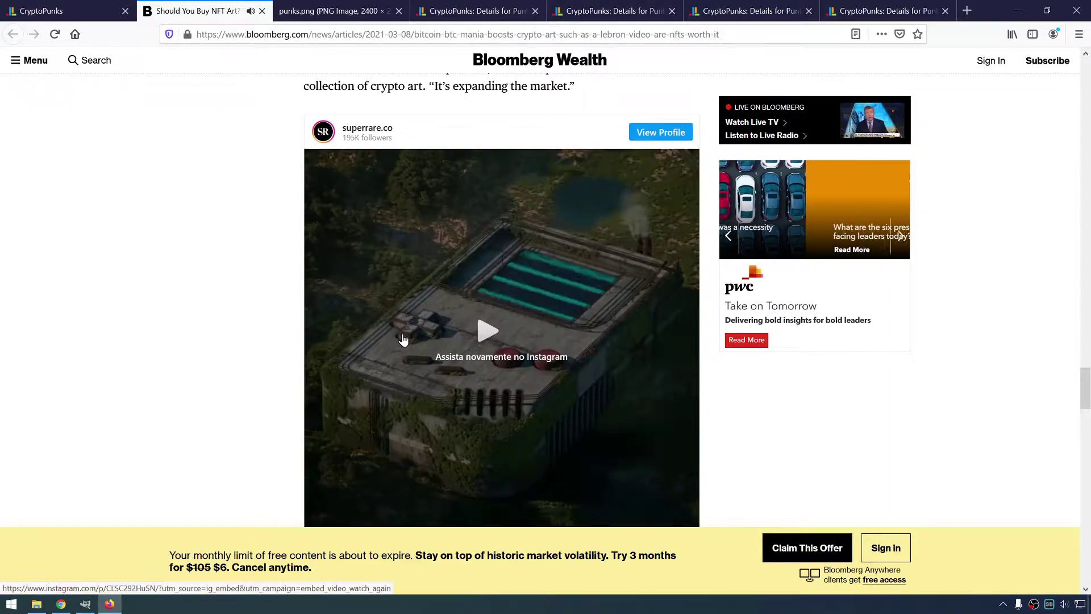
left_click(403, 338)
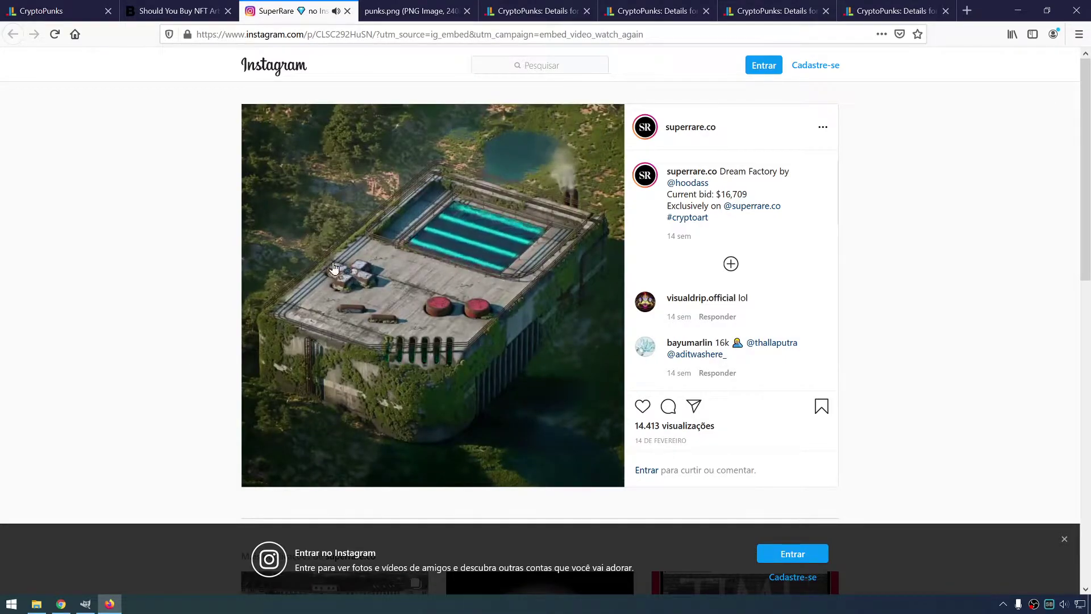
Pause and resume playback of the Dream Factory video post.
left_click(419, 417)
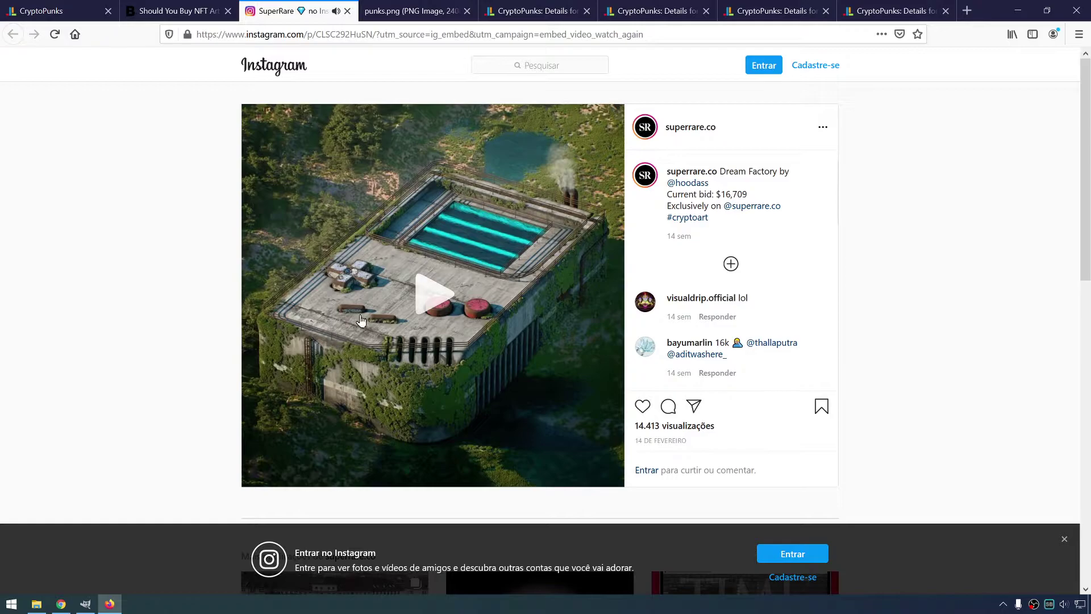
left_click(435, 304)
left_click(469, 344)
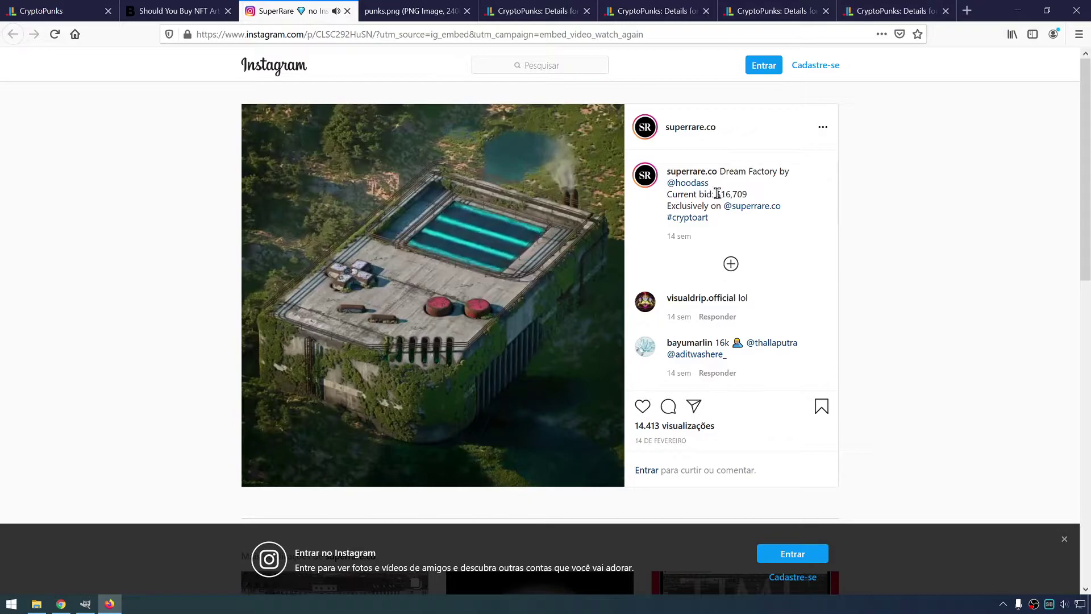
Check the $16,709 current bid, then go back to the Bloomberg article.
left_click_drag(714, 195, 765, 195)
left_click(765, 196)
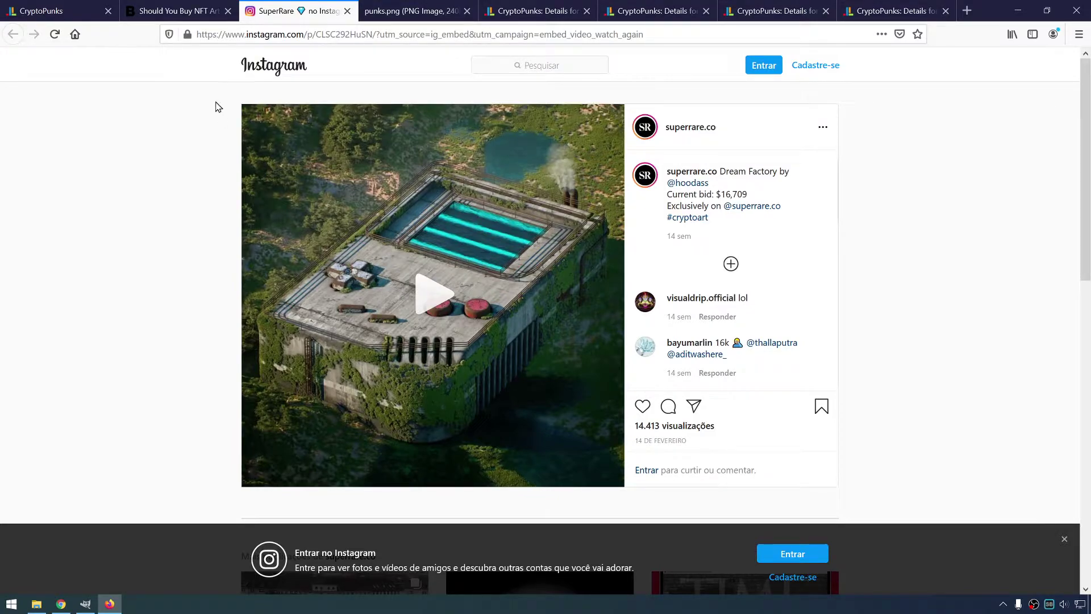
left_click(205, 7)
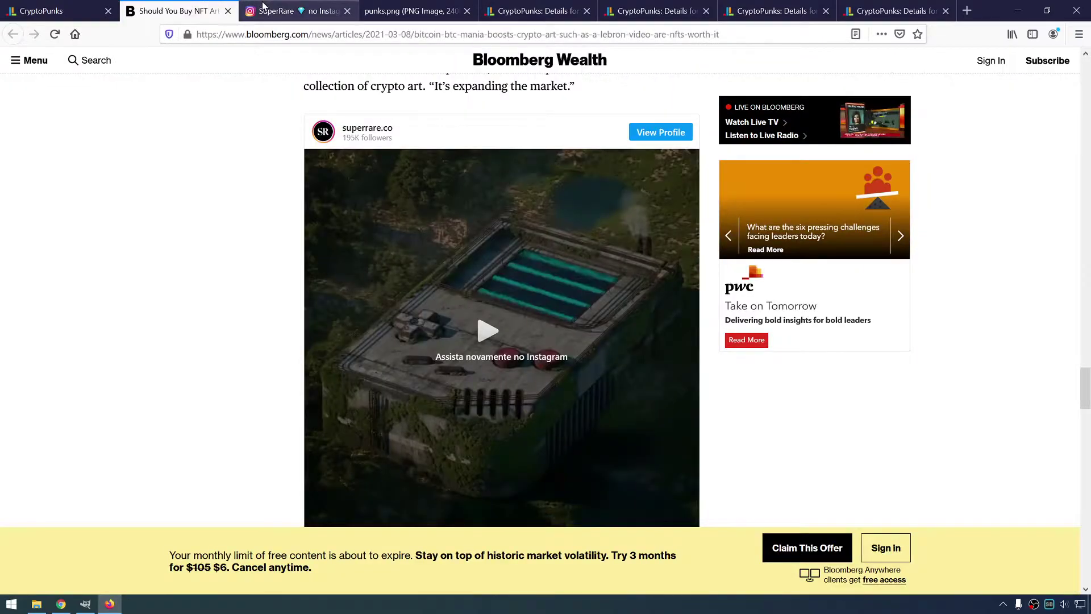
Close the Bloomberg and Instagram tabs, then briefly highlight the ERC-721 standard sentence.
left_click(228, 11)
middle_click(131, 11)
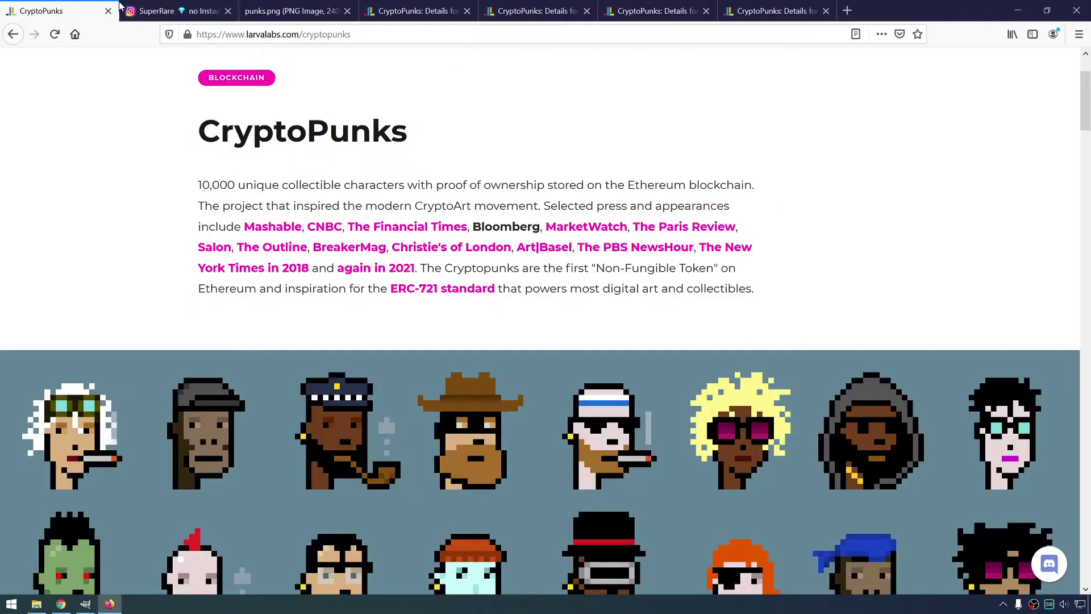
scroll(291, 288, "down", 3)
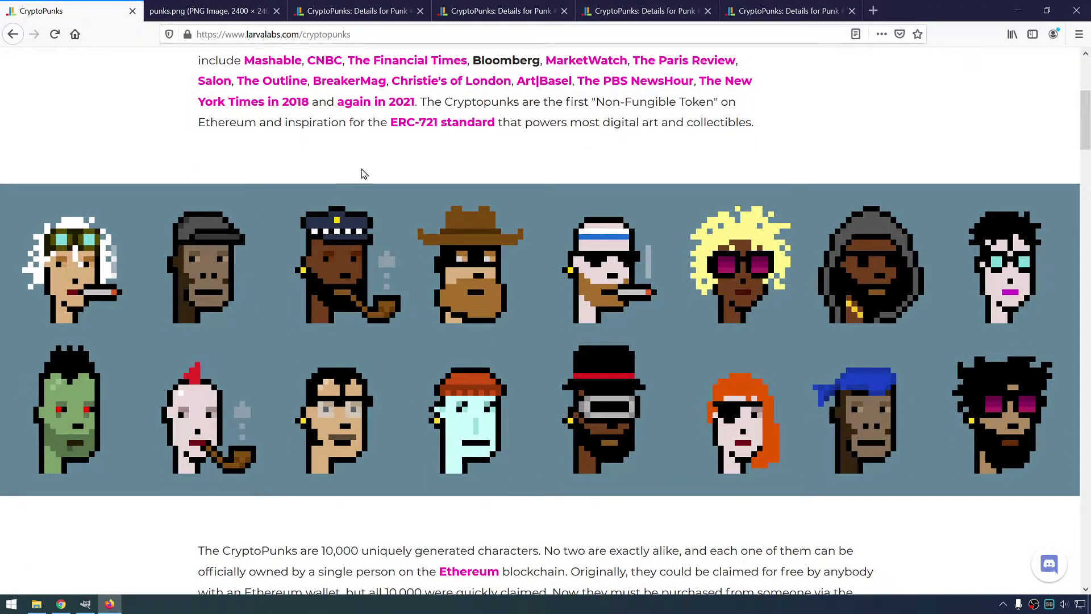
left_click_drag(280, 121, 517, 122)
left_click(588, 121)
Scroll the CryptoPunks page to the blue, red and purple color key above the punk grid.
scroll(596, 206, "down", 2)
scroll(596, 204, "down", 2)
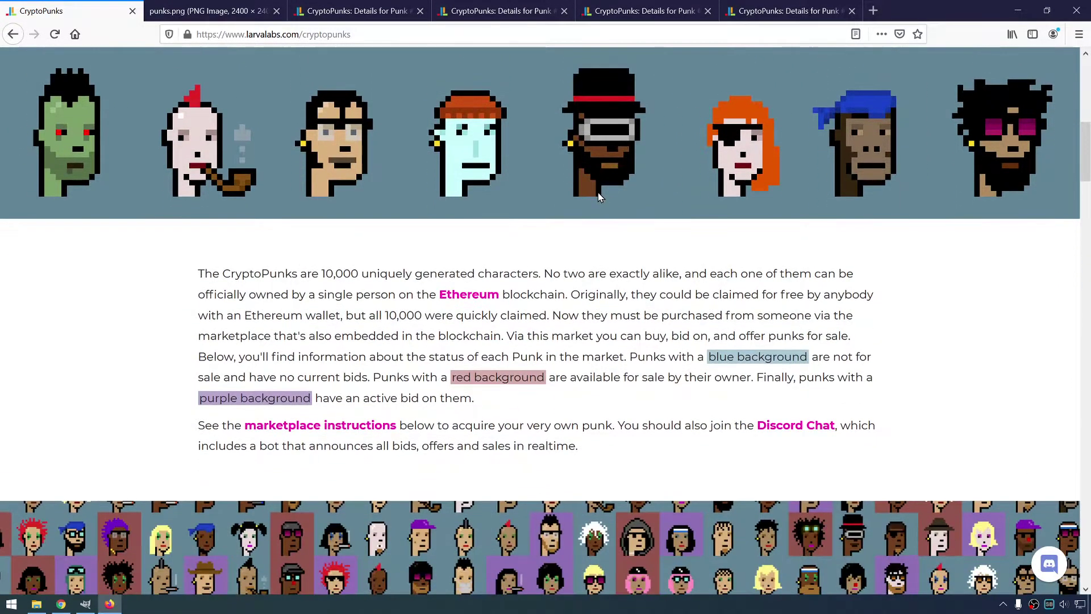
scroll(597, 197, "down", 2)
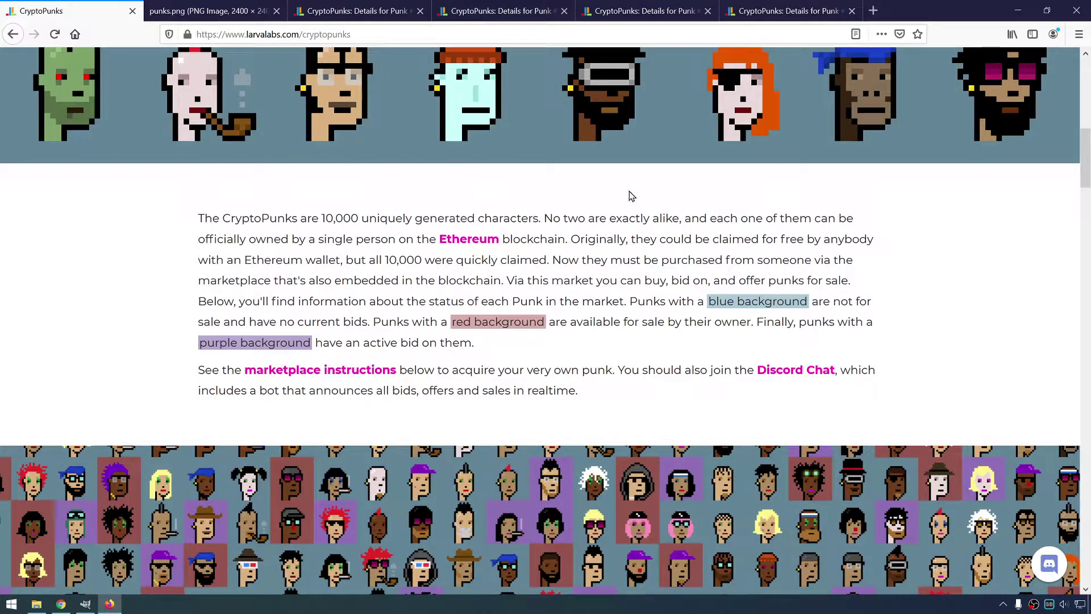
scroll(675, 213, "down", 1)
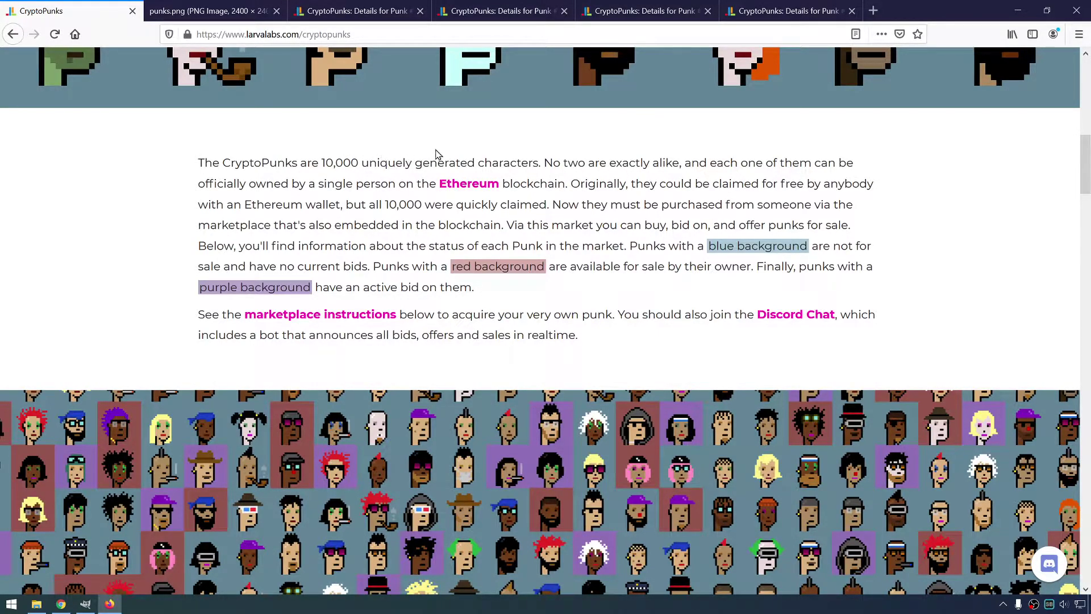
scroll(510, 298, "up", 3)
scroll(513, 298, "down", 4)
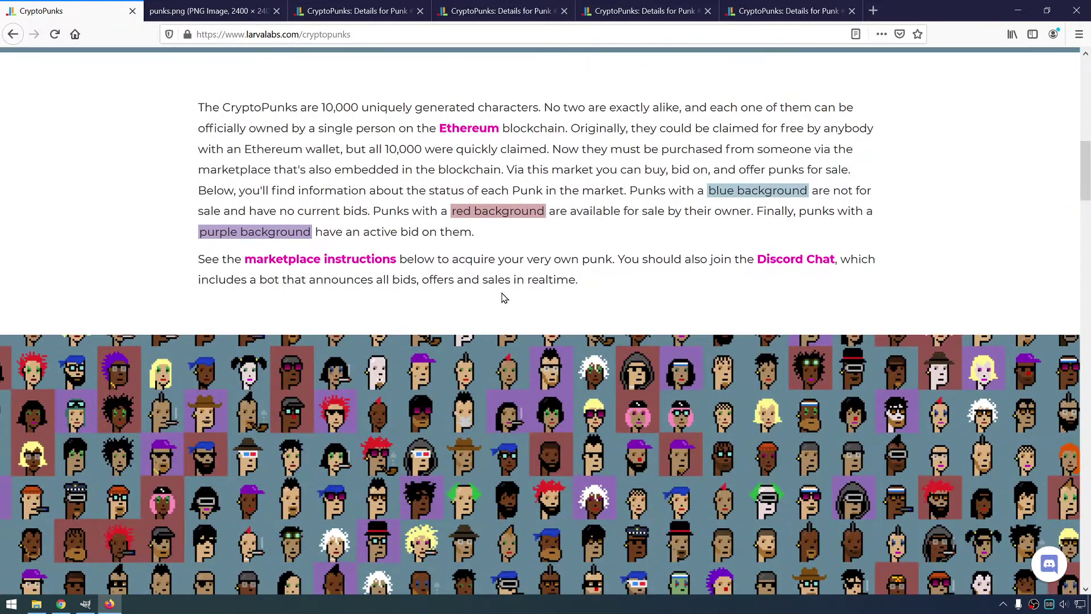
scroll(504, 294, "up", 6)
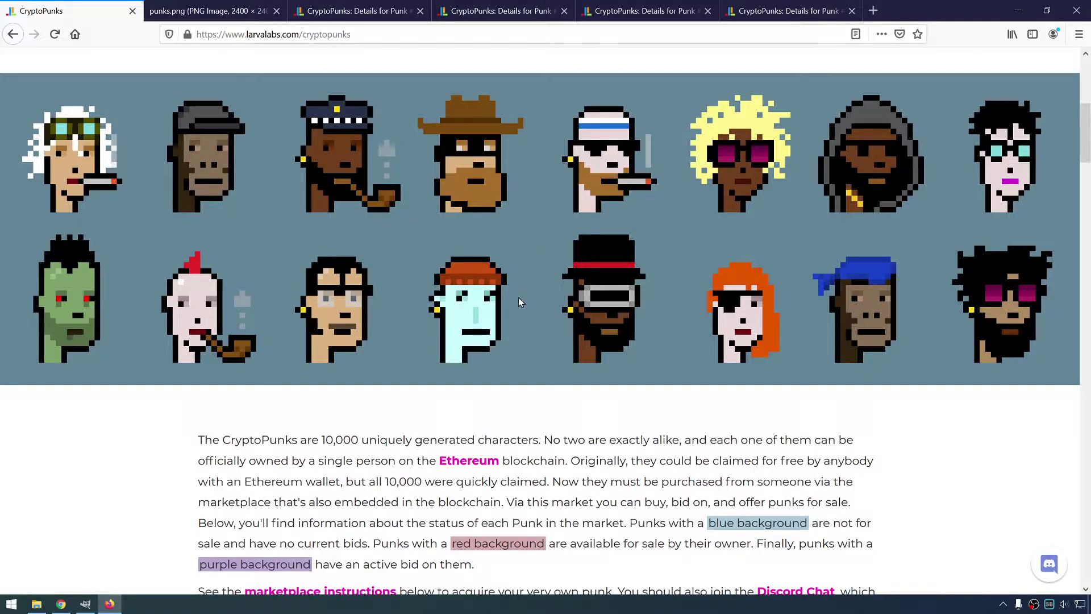
scroll(409, 346, "down", 1)
scroll(339, 352, "up", 1)
scroll(906, 333, "down", 6)
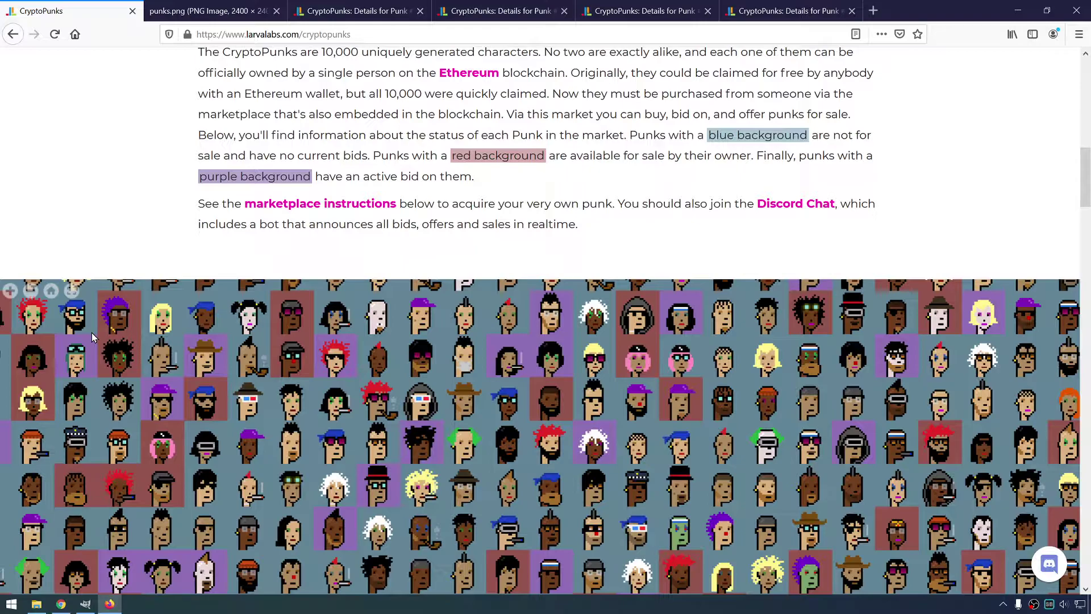
scroll(186, 374, "down", 1)
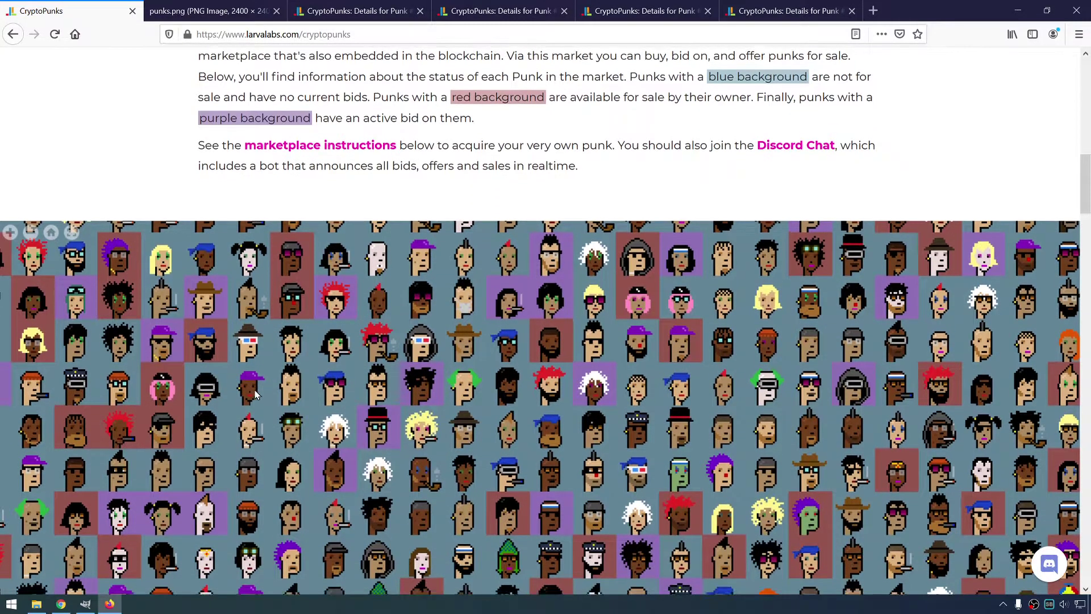
scroll(516, 394, "down", 1)
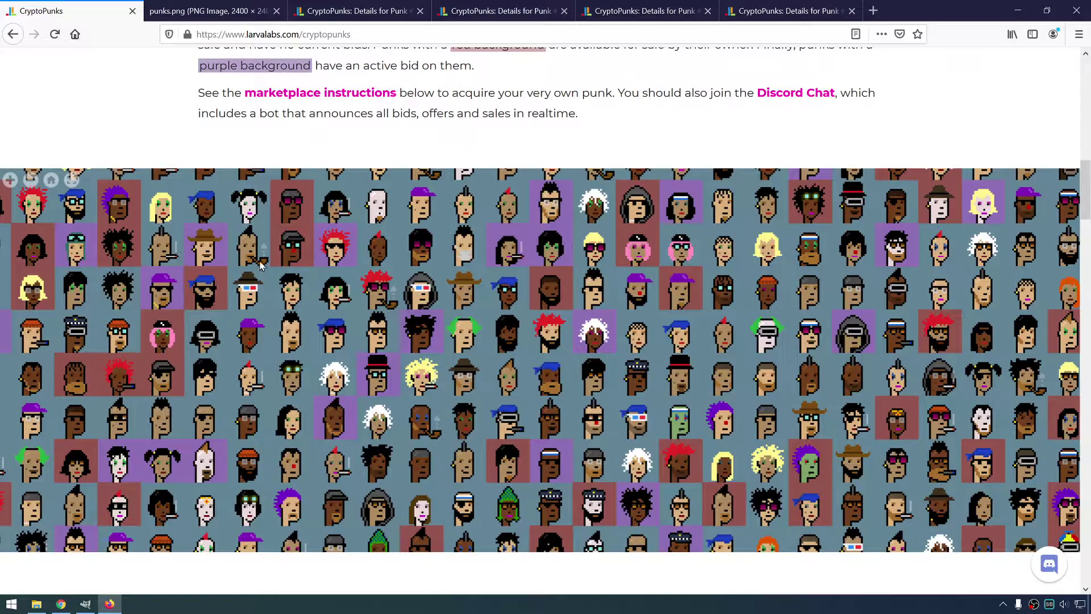
scroll(259, 264, "down", 1)
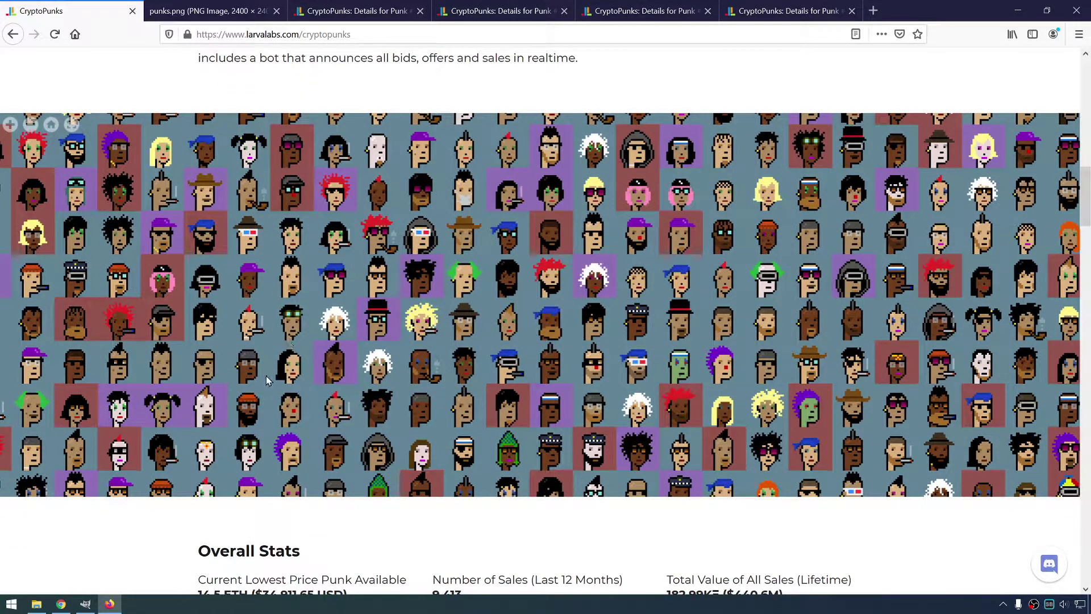
scroll(550, 319, "down", 1)
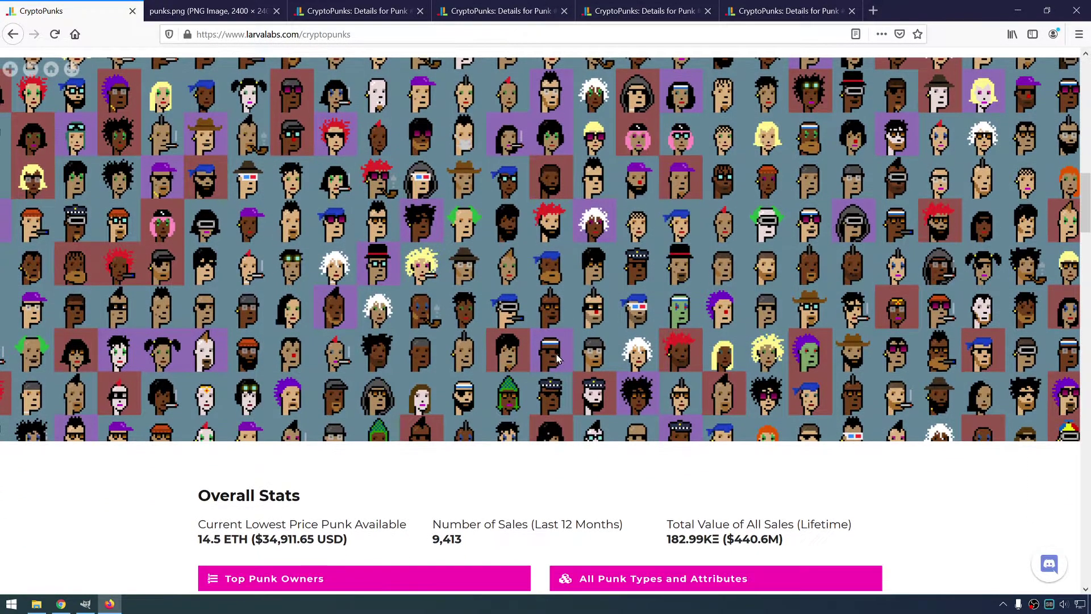
scroll(533, 384, "up", 4)
scroll(532, 384, "up", 2)
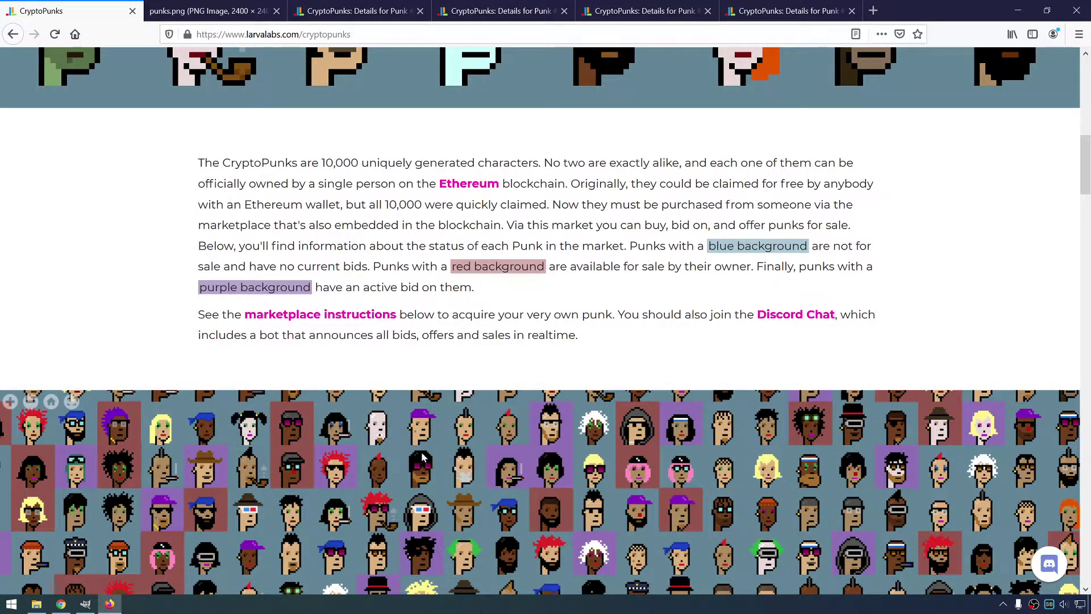
scroll(422, 458, "down", 2)
scroll(364, 442, "down", 2)
scroll(364, 442, "up", 2)
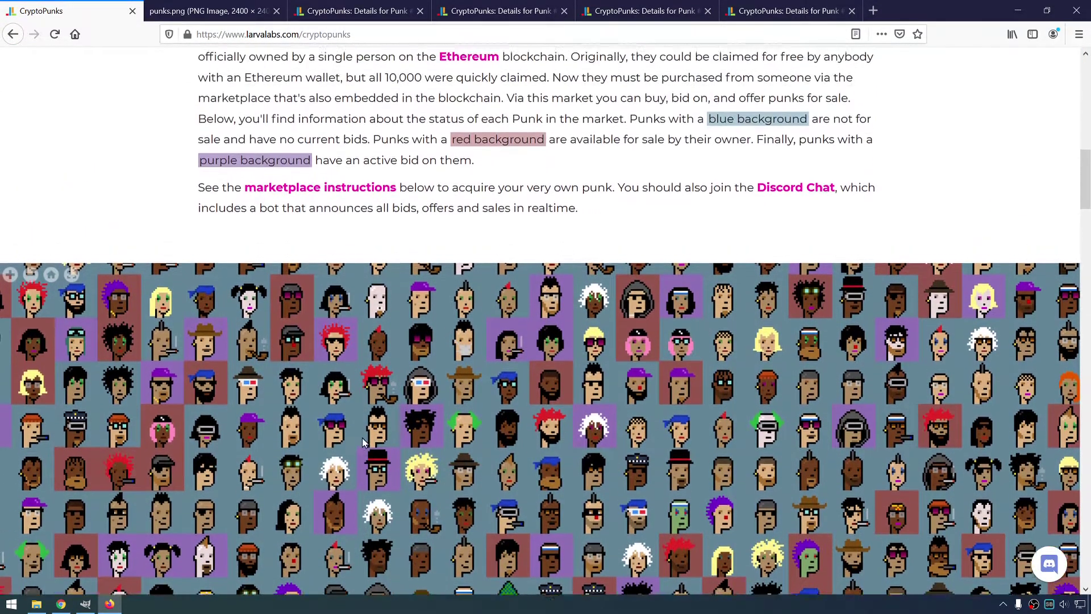
scroll(364, 441, "up", 2)
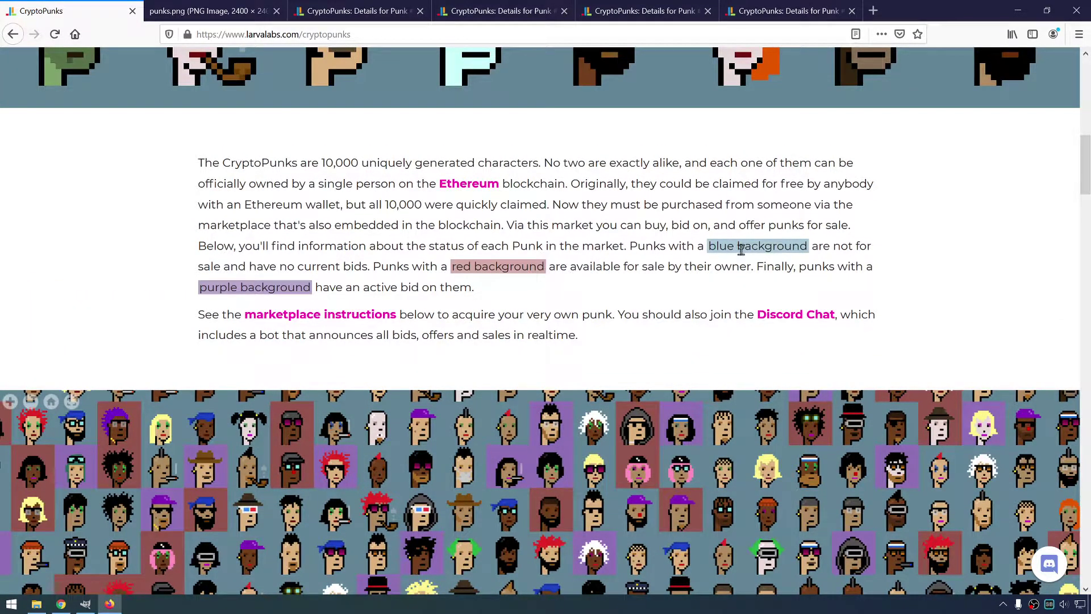
scroll(563, 349, "down", 1)
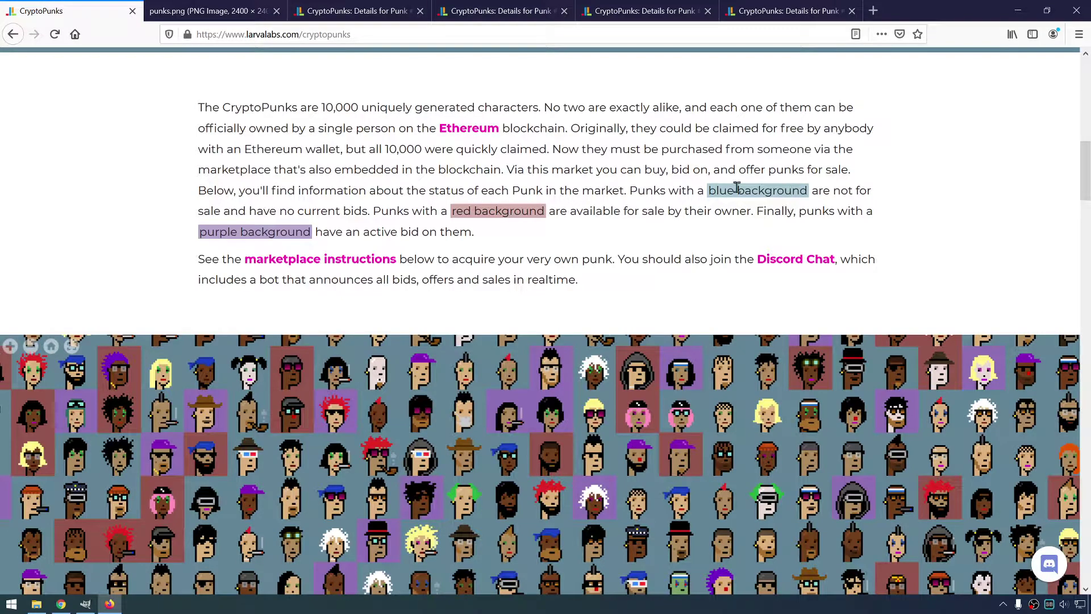
scroll(371, 375, "down", 2)
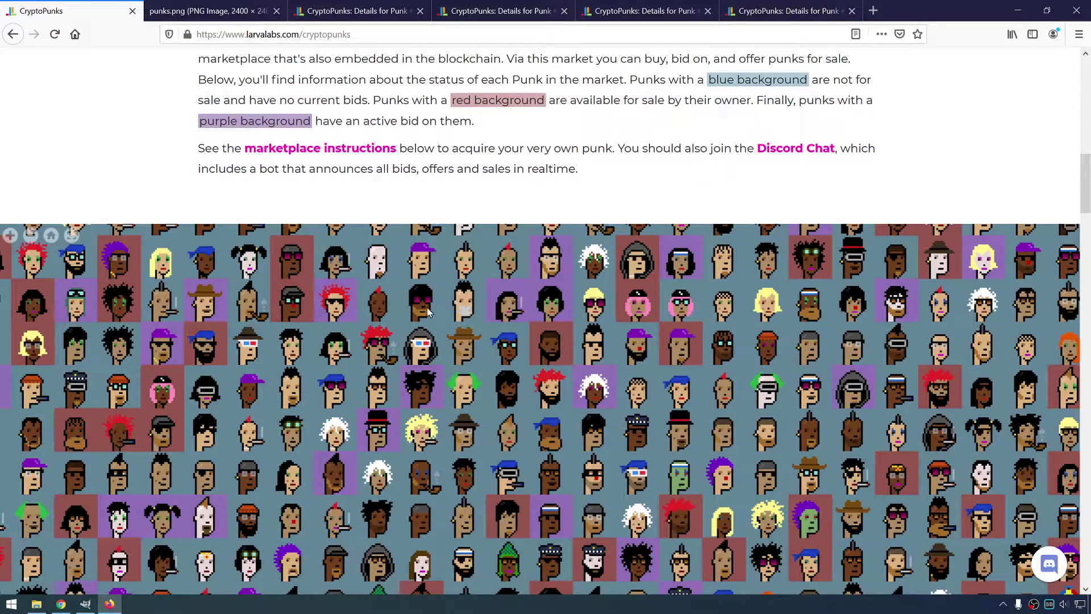
Zoom into the CryptoPunks mosaic to inspect individual punks.
scroll(621, 390, "up", 1)
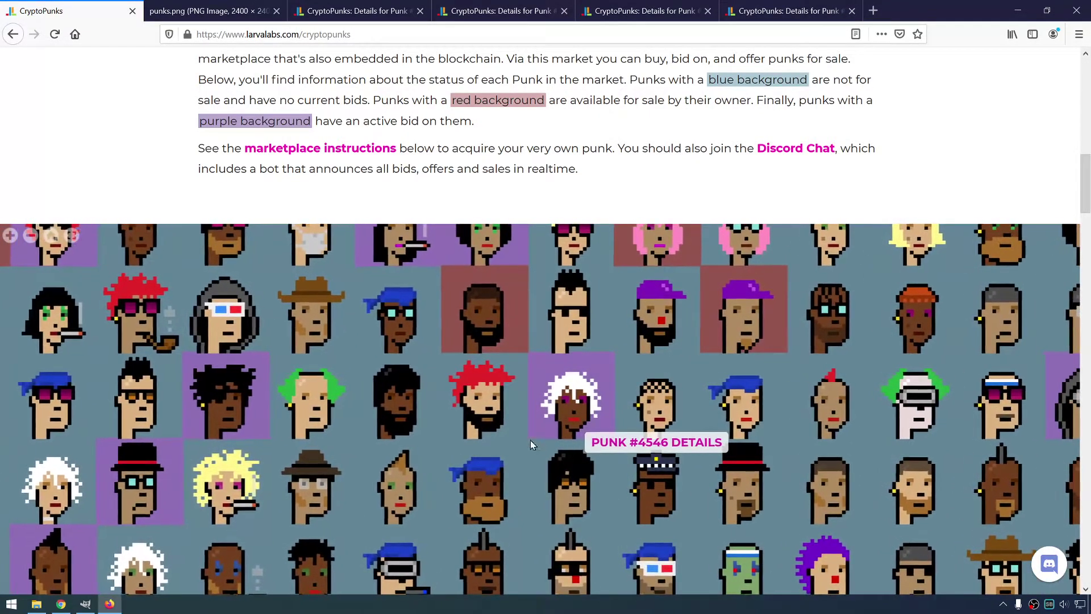
scroll(471, 436, "up", 2)
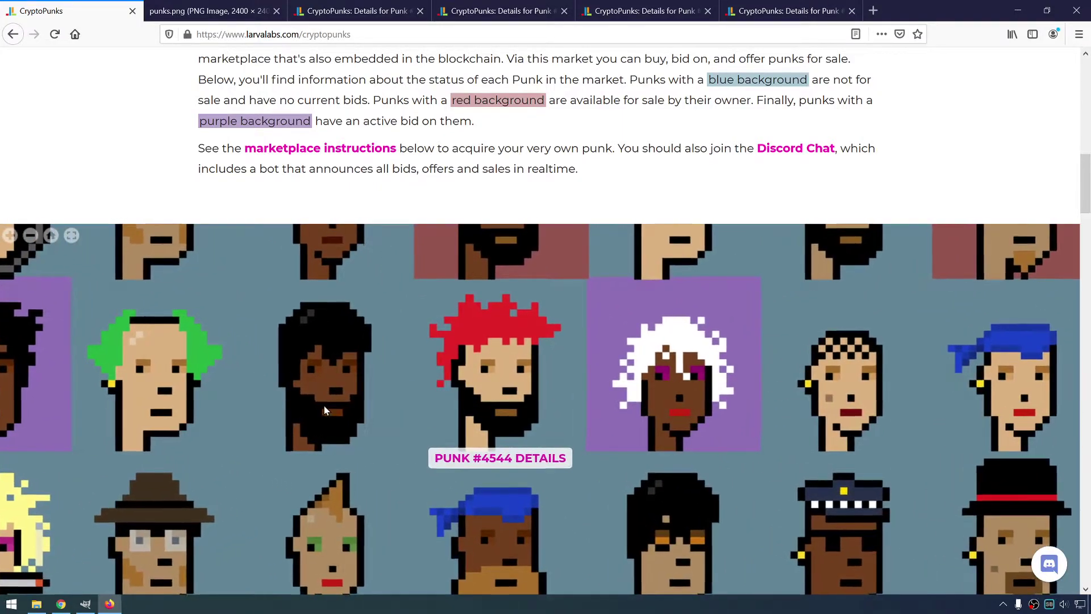
scroll(363, 443, "up", 1)
scroll(335, 465, "down", 3)
scroll(324, 463, "up", 1)
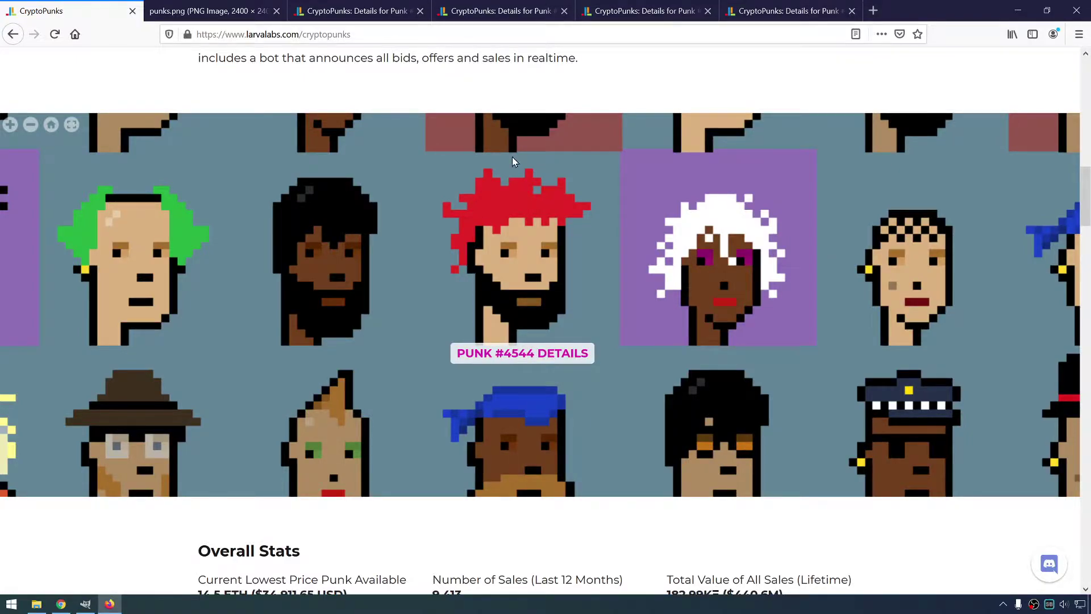
scroll(510, 253, "up", 2)
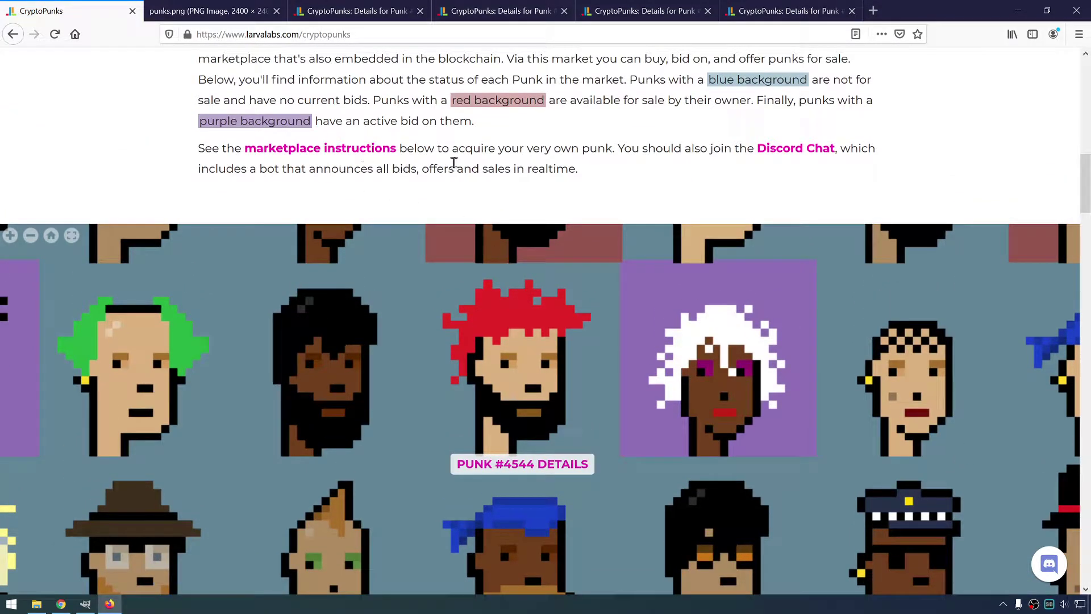
Bring up Overall Stats showing the 14.5 ETH lowest price and 9,413 sales.
scroll(421, 250, "down", 2)
scroll(422, 266, "down", 3)
scroll(421, 267, "down", 2)
Scroll past For Sale, Bids, Sales and Wrapped to the 'What is a CryptoPunk?' explanation.
scroll(421, 268, "down", 2)
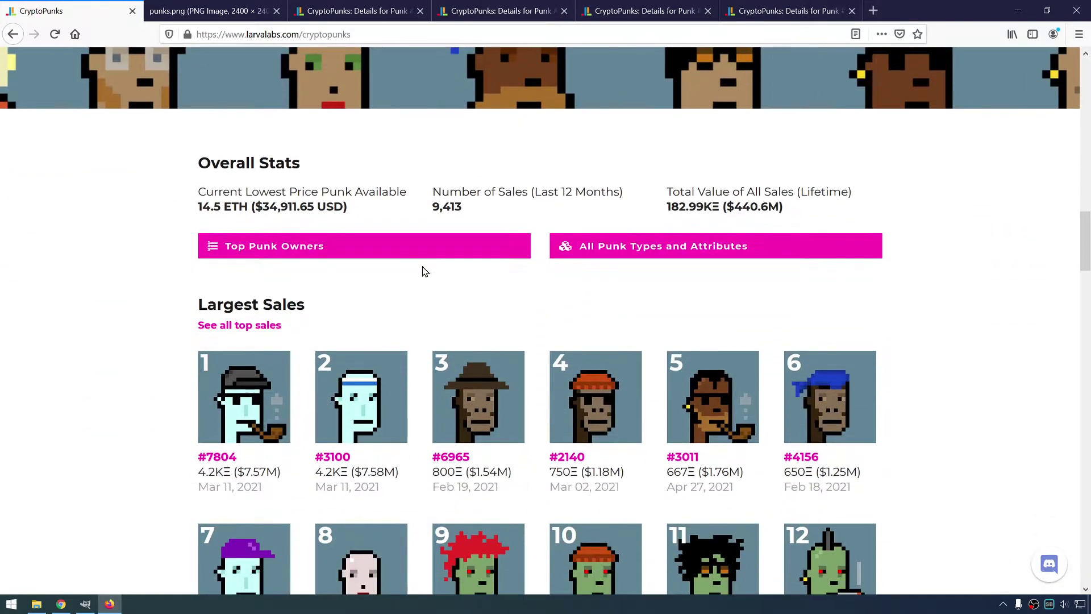
scroll(414, 261, "down", 1)
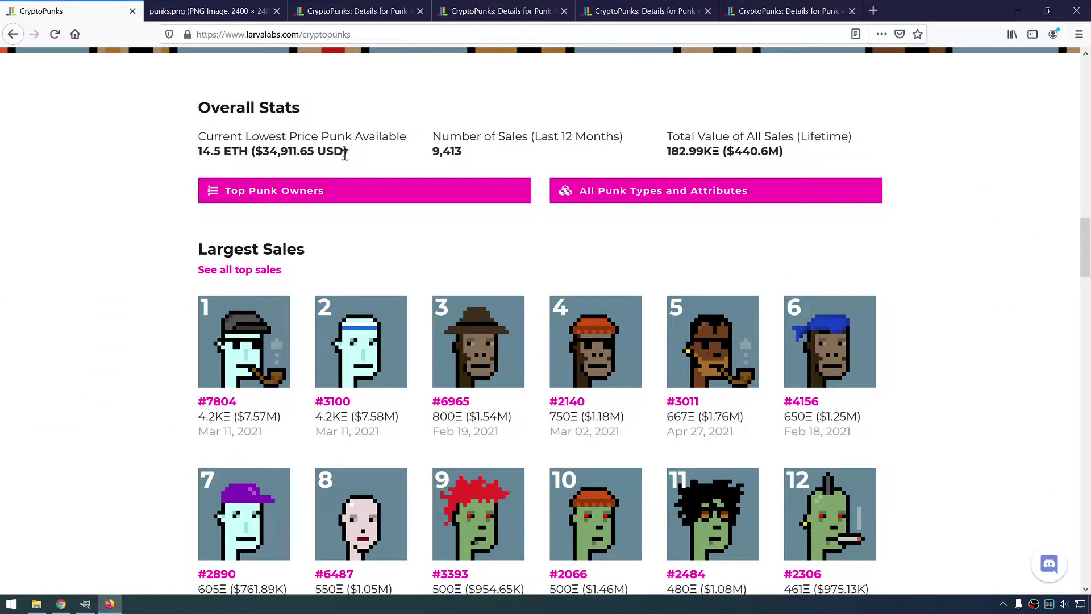
scroll(337, 182, "down", 3)
scroll(335, 233, "down", 2)
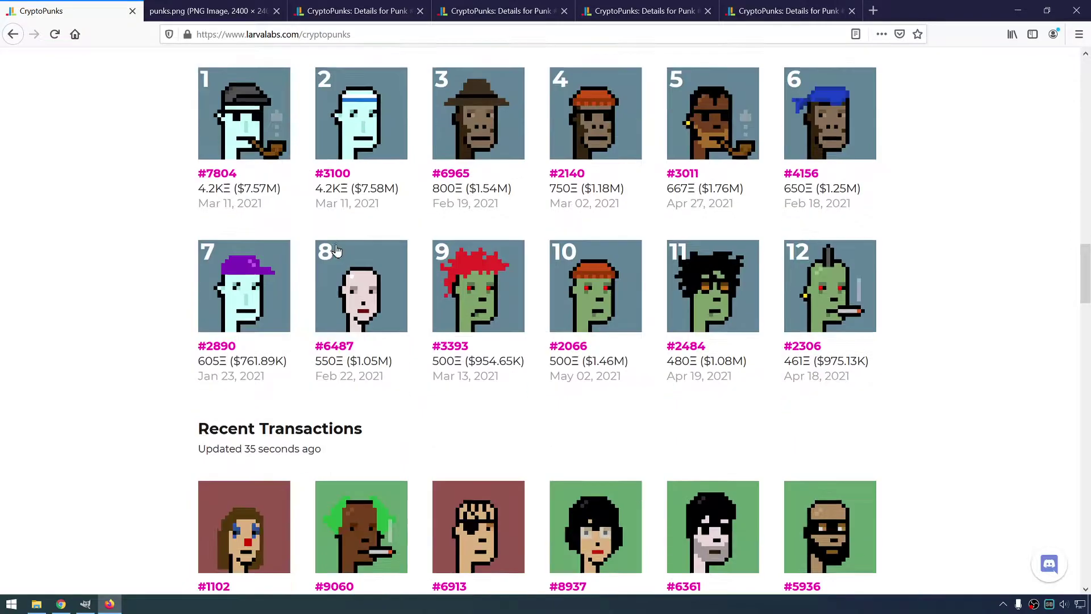
scroll(319, 250, "down", 1)
scroll(370, 360, "up", 1)
scroll(369, 359, "down", 1)
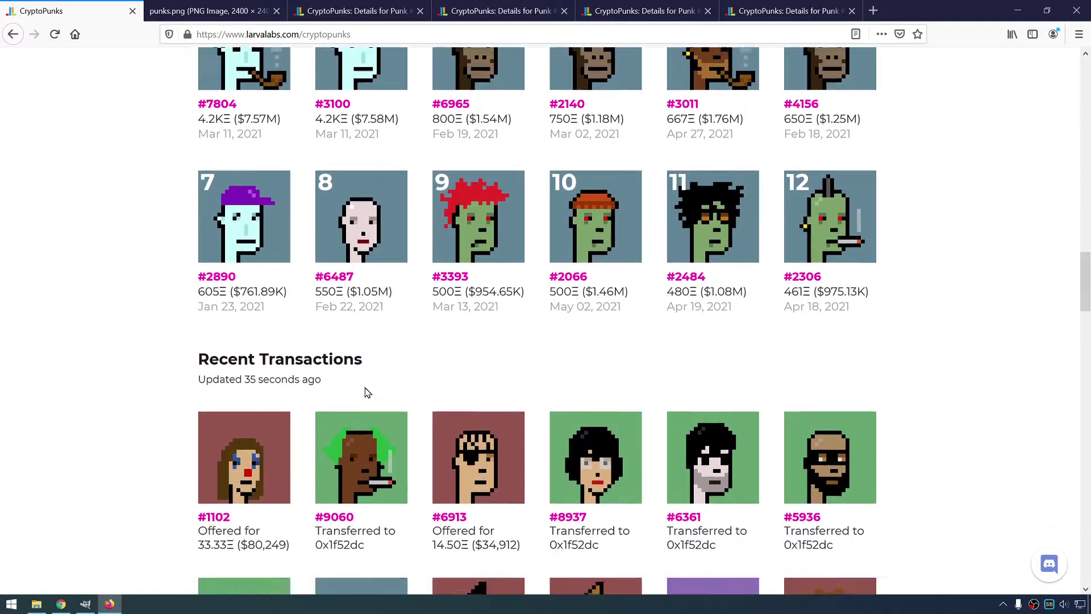
scroll(365, 388, "down", 2)
scroll(366, 386, "down", 3)
scroll(365, 387, "down", 4)
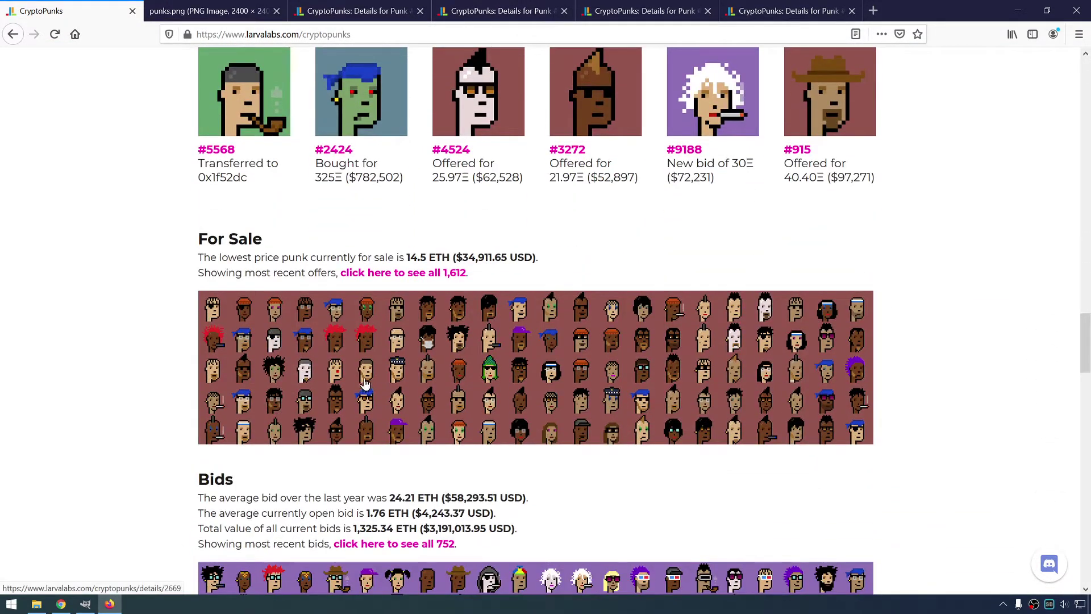
scroll(366, 387, "down", 4)
scroll(368, 384, "down", 2)
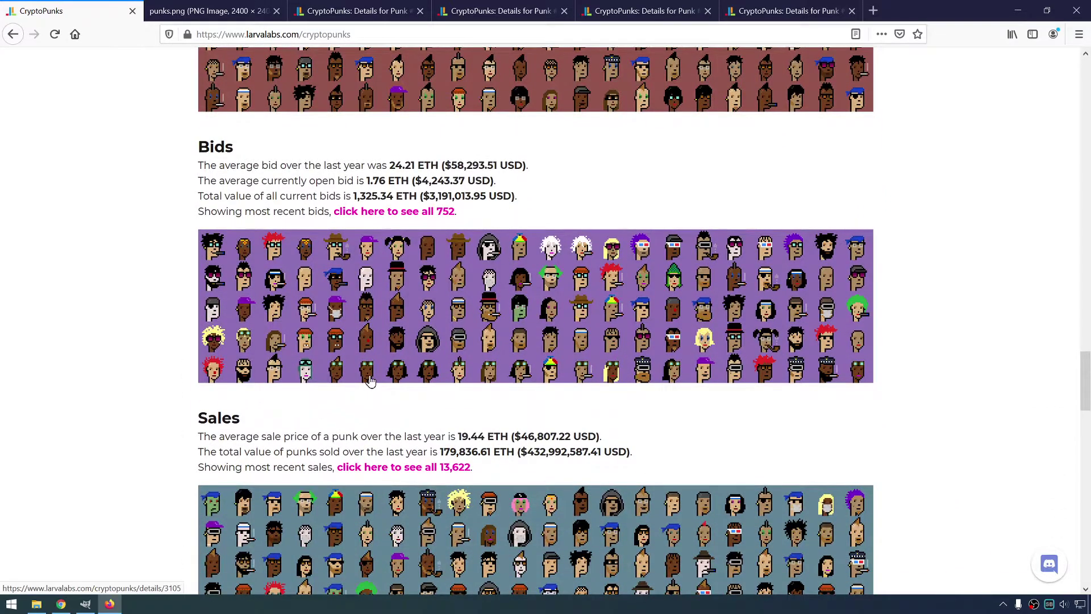
scroll(369, 381, "down", 3)
scroll(369, 380, "down", 1)
scroll(370, 381, "down", 3)
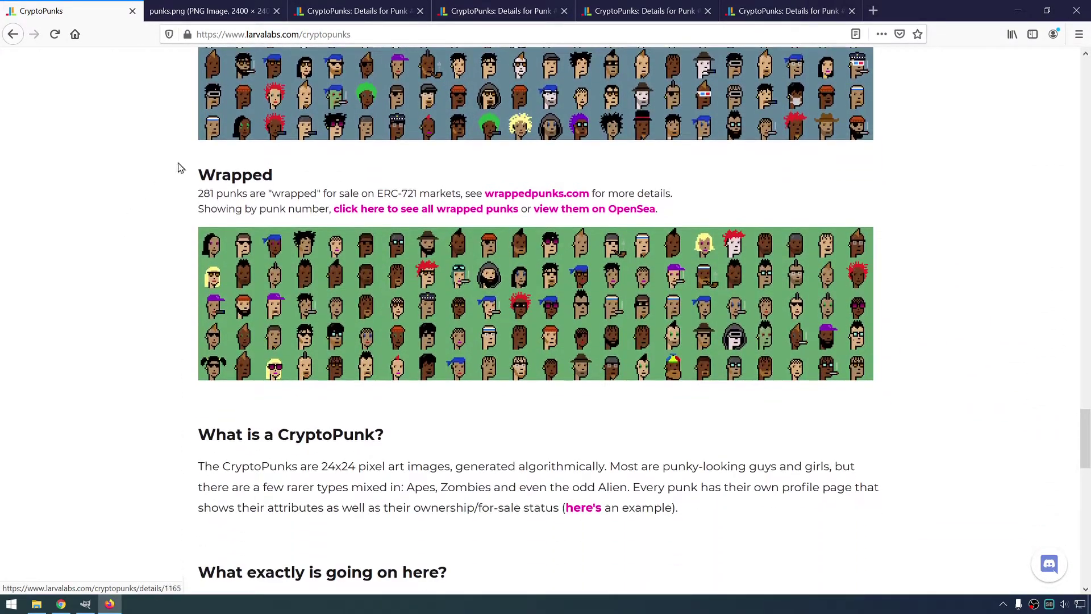
scroll(369, 381, "down", 2)
scroll(369, 380, "down", 1)
scroll(374, 363, "down", 1)
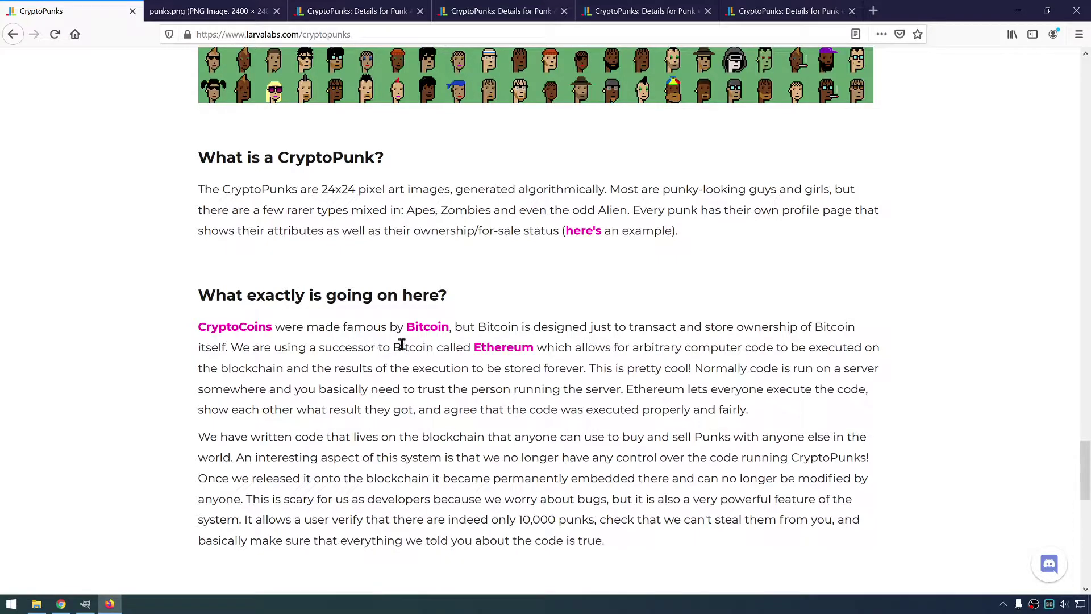
scroll(466, 339, "up", 2)
scroll(500, 338, "down", 2)
scroll(556, 343, "up", 1)
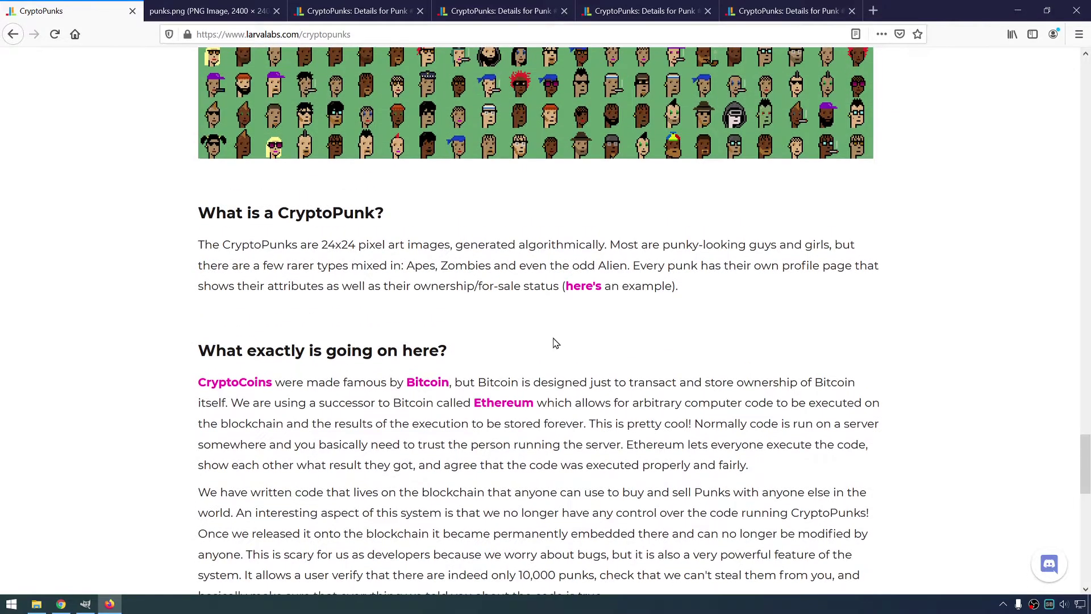
scroll(555, 343, "down", 1)
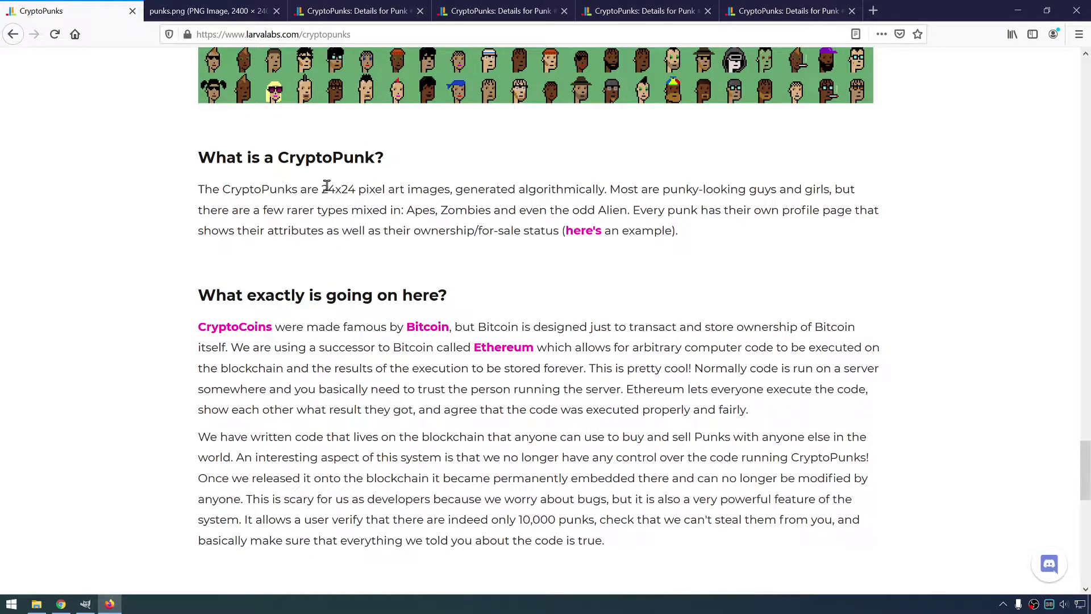
Highlight the '24x24 pixel art images' phrase in the CryptoPunk description, then clear it.
mouse_move(323, 188)
left_mouse_down()
mouse_move(452, 189)
mouse_move(322, 189)
left_mouse_up()
left_click(449, 189)
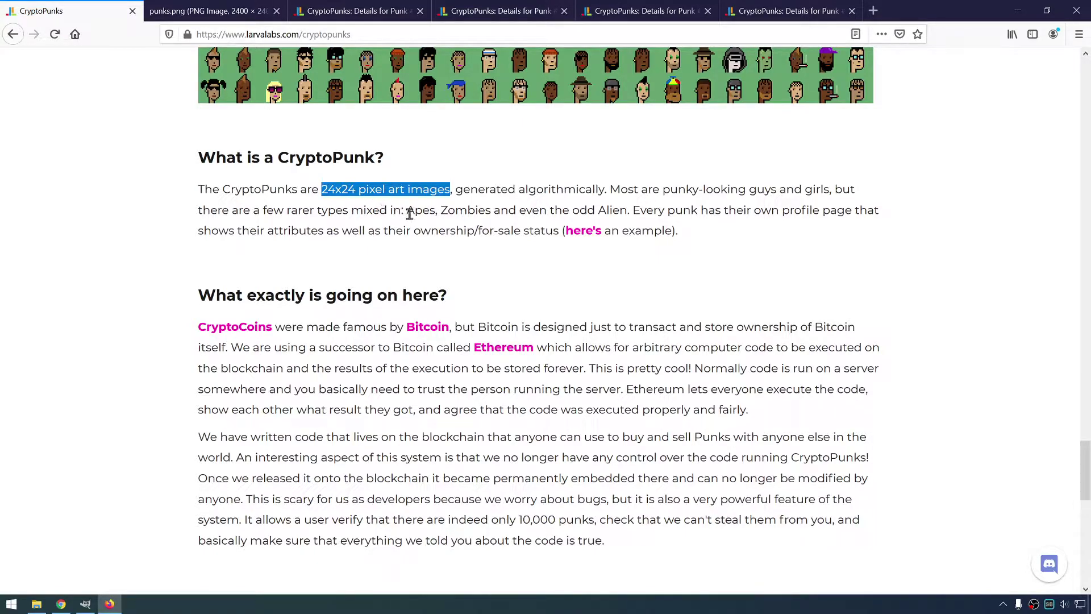
scroll(410, 213, "up", 1)
scroll(429, 260, "up", 1)
left_click(444, 339)
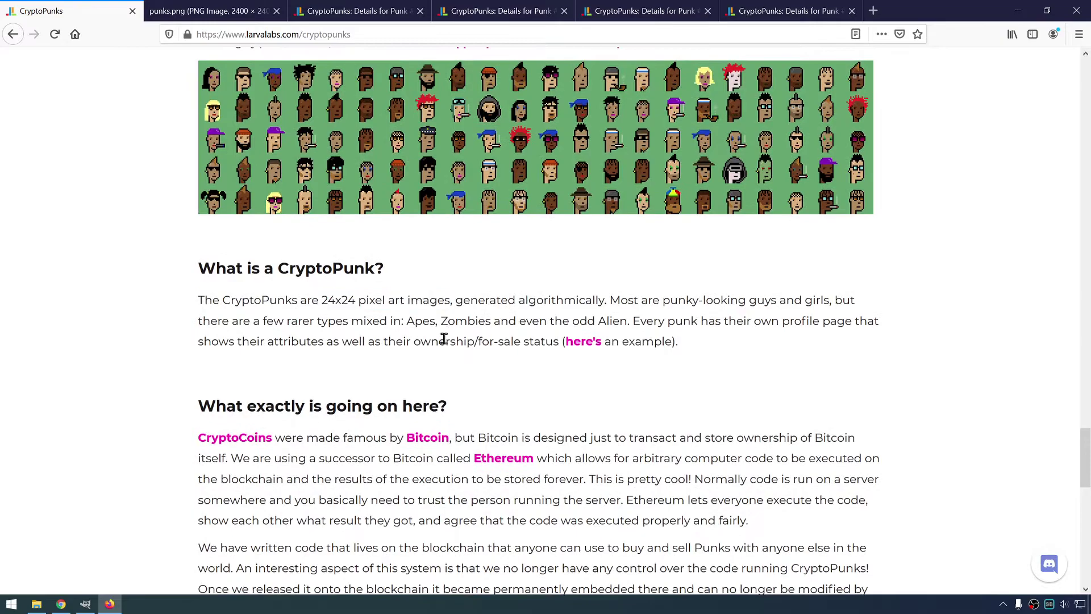
View CryptoPunk 1976's details, check the punks.png sheet, and return to the overview.
left_click(451, 174)
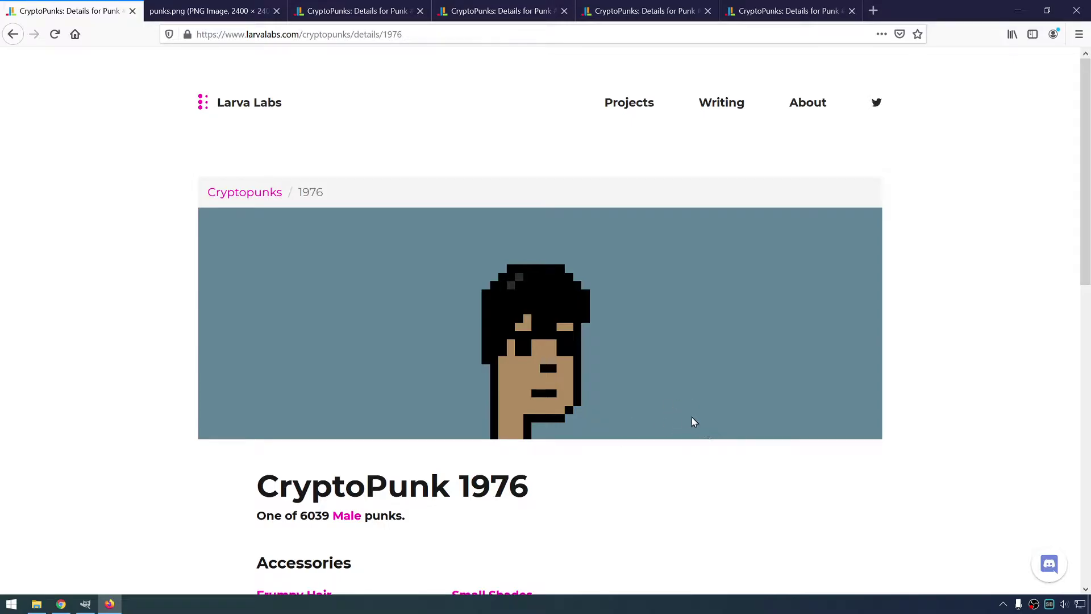
left_click(14, 38)
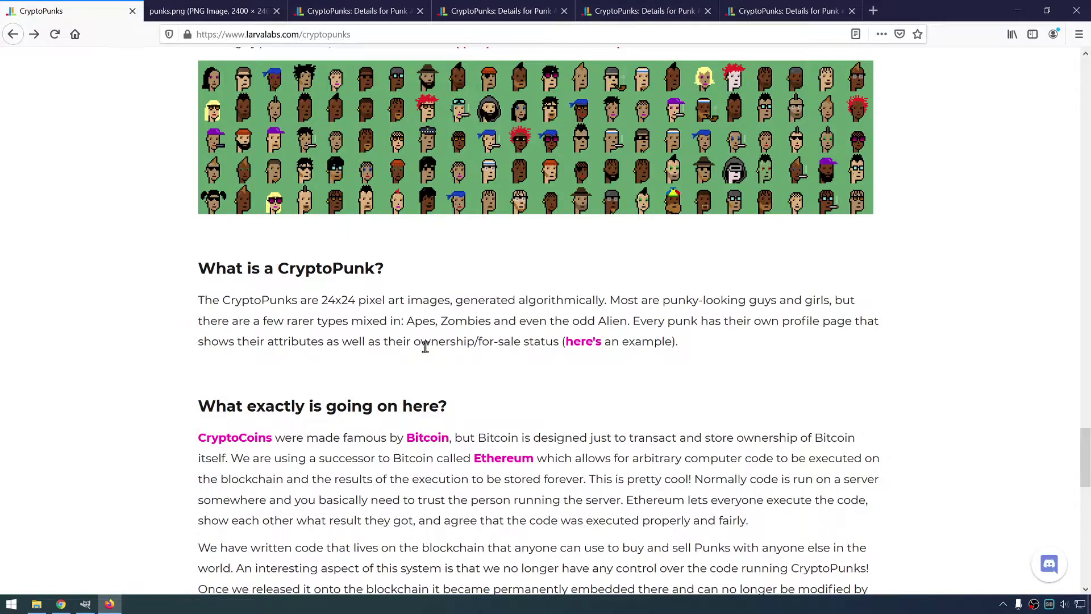
scroll(432, 347, "up", 2)
scroll(348, 289, "down", 2)
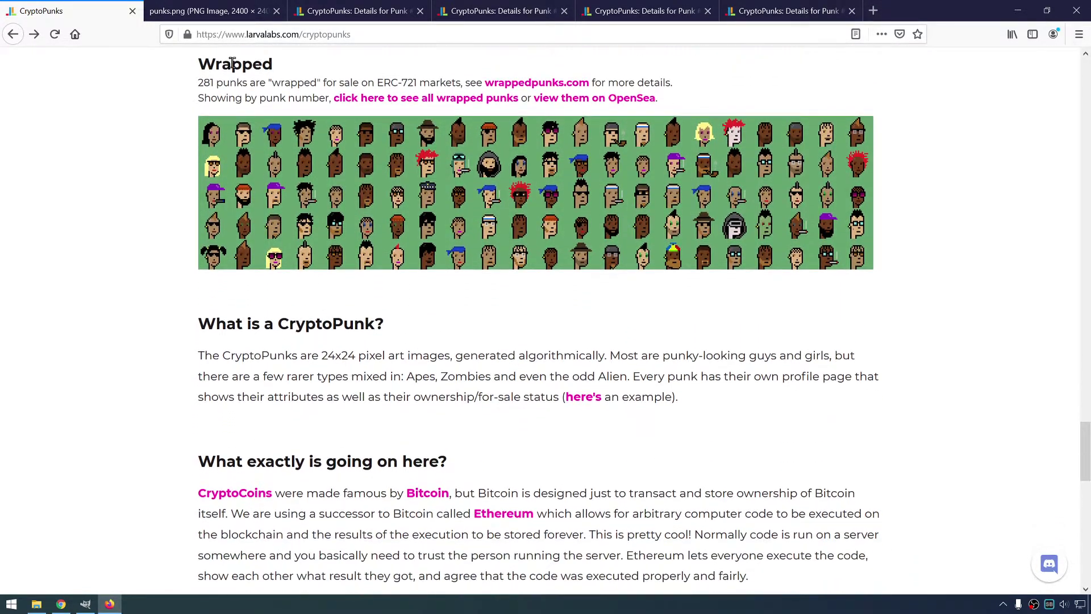
left_click(213, 11)
key("ctrl+shift+Tab")
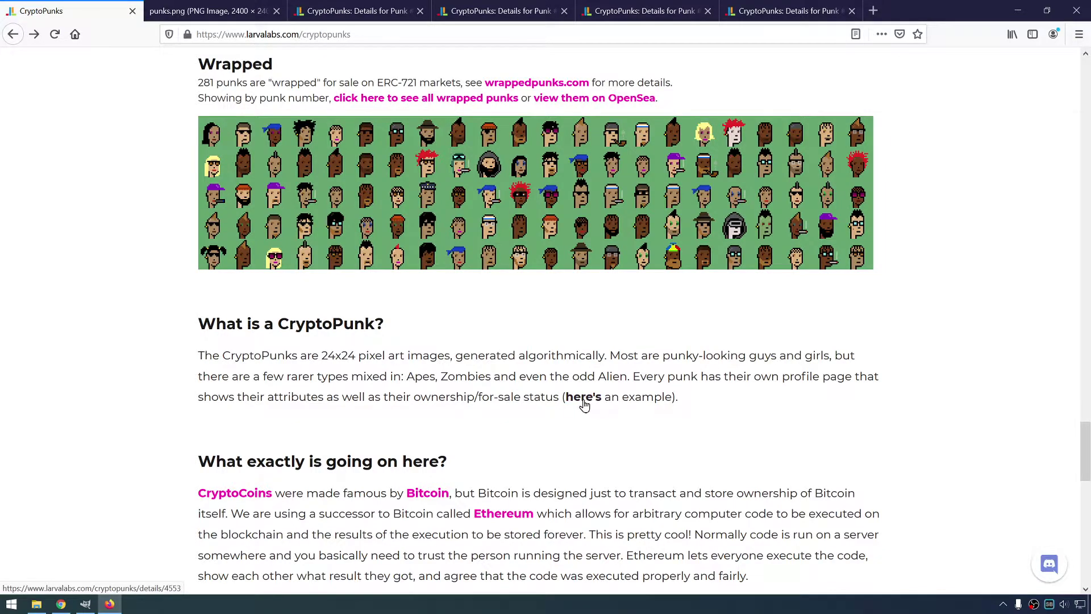
Go to the punks.png tab and show the punks sheet at full size.
left_click(219, 11)
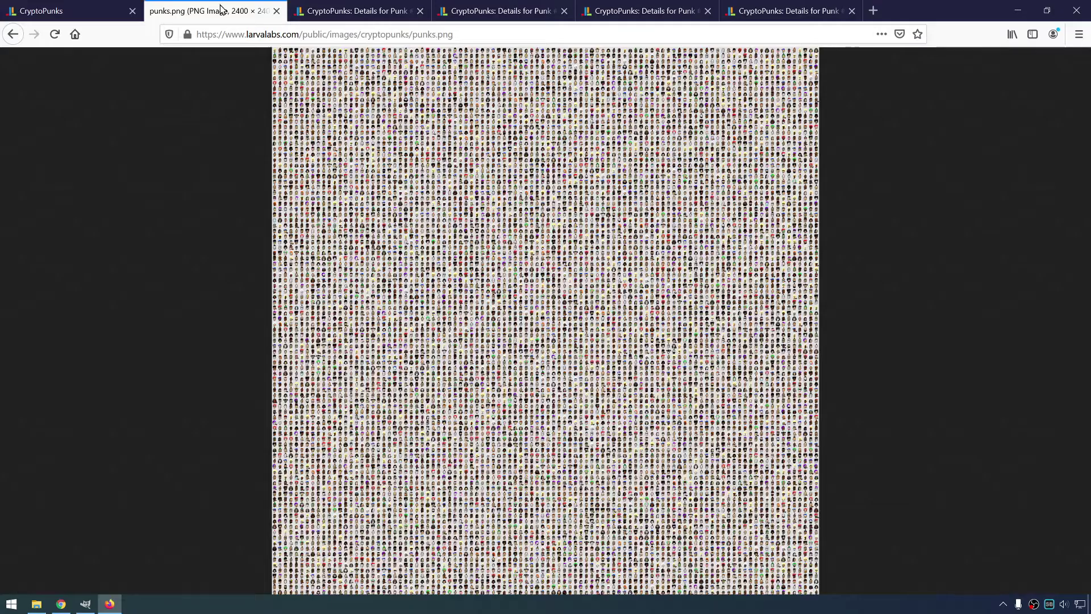
left_click(104, 7)
scroll(233, 248, "down", 1)
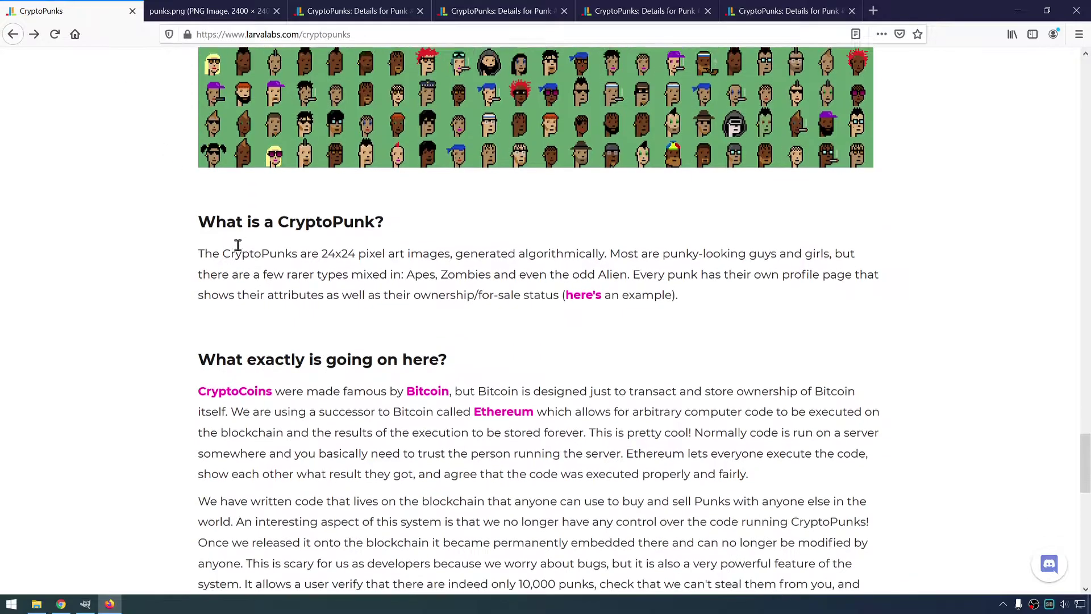
scroll(250, 261, "down", 1)
scroll(255, 267, "down", 1)
scroll(258, 267, "down", 2)
scroll(261, 267, "up", 3)
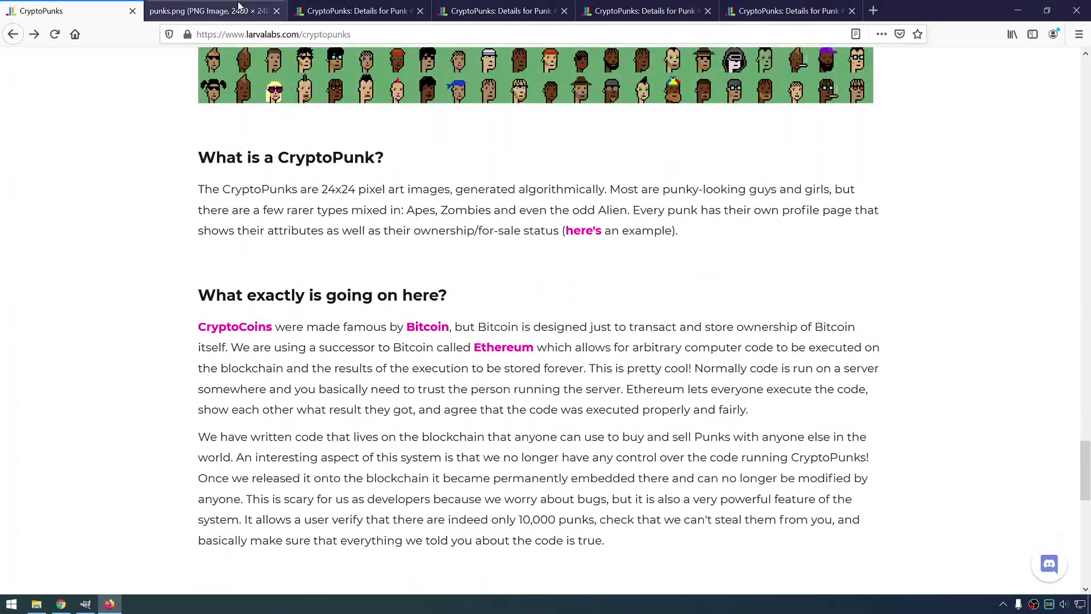
left_click(216, 11)
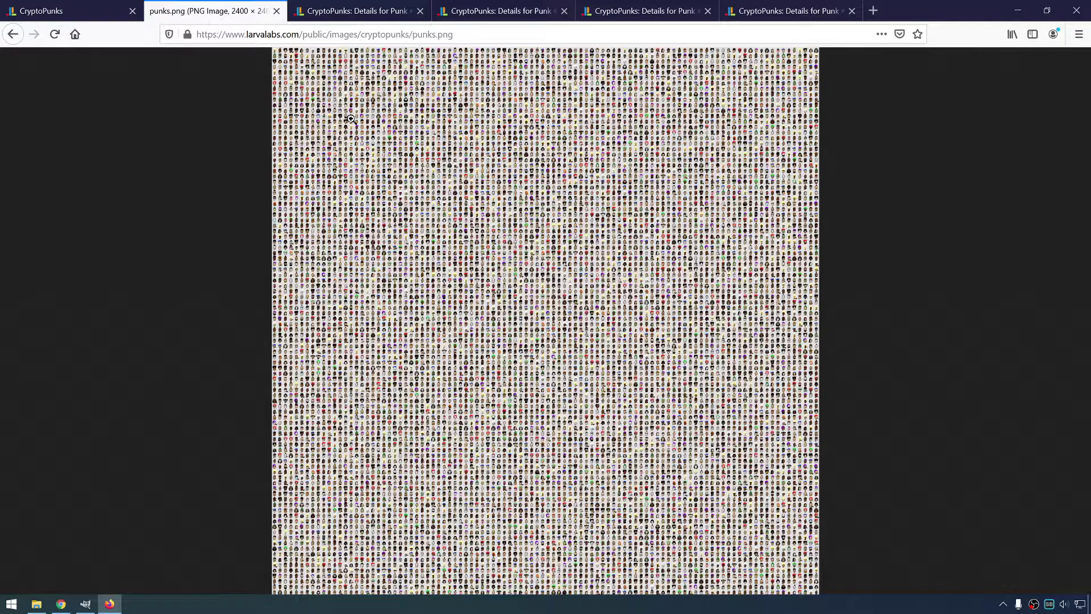
left_click(335, 104)
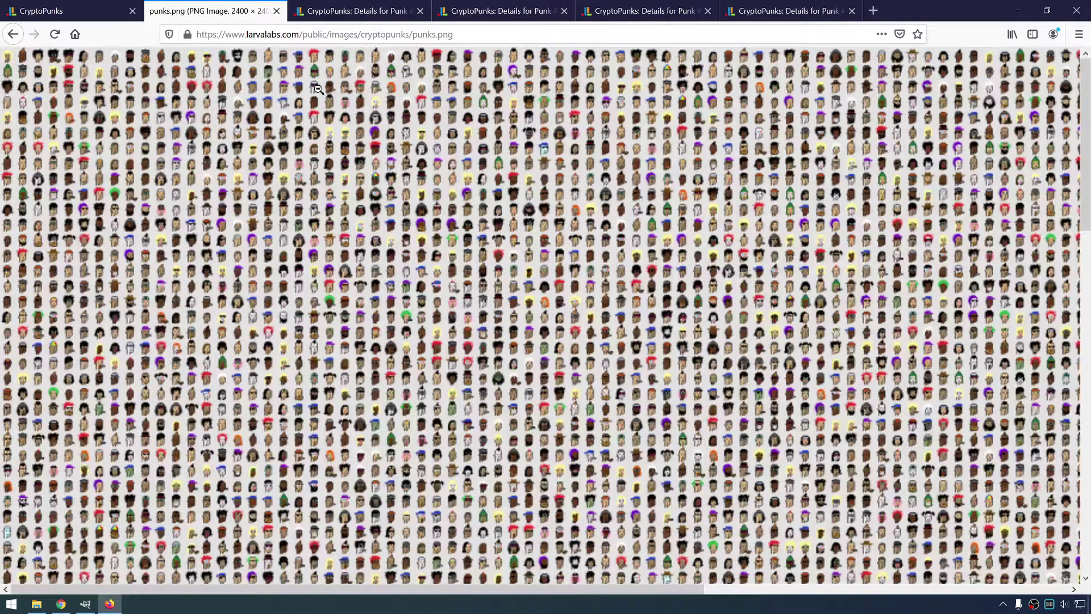
left_click(171, 104)
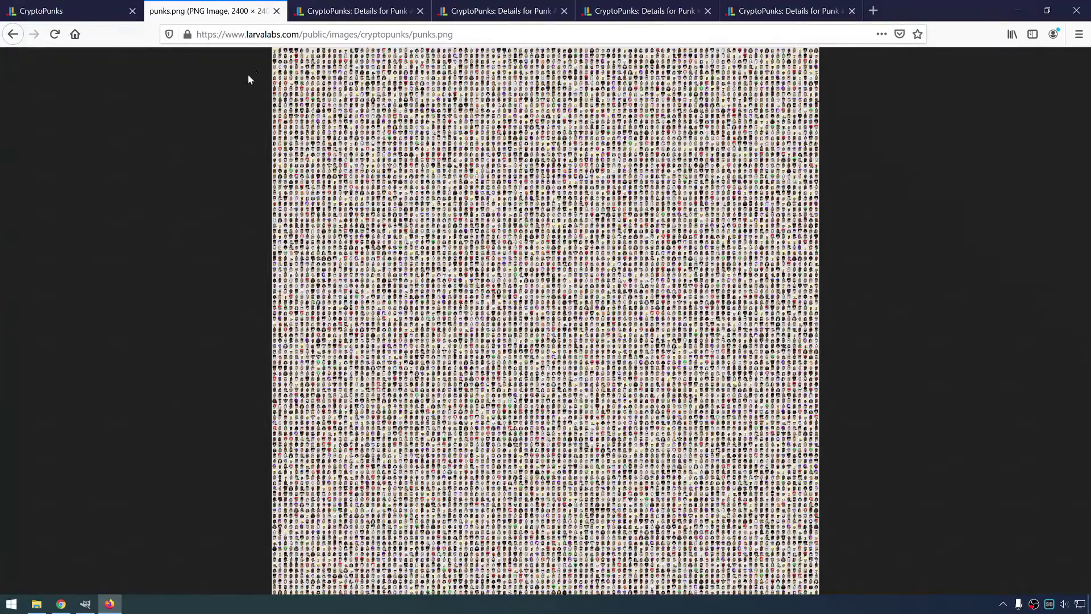
left_click(281, 50)
left_click(137, 83)
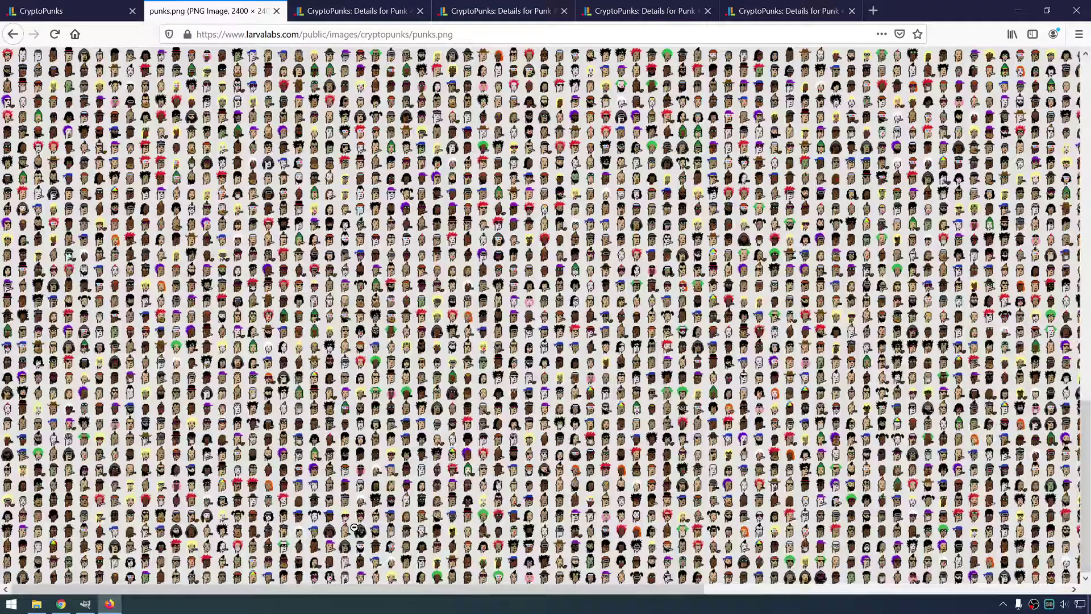
left_click(359, 529)
Pan around the magnified punks sheet to browse the individual punks.
scroll(525, 434, "up", 4)
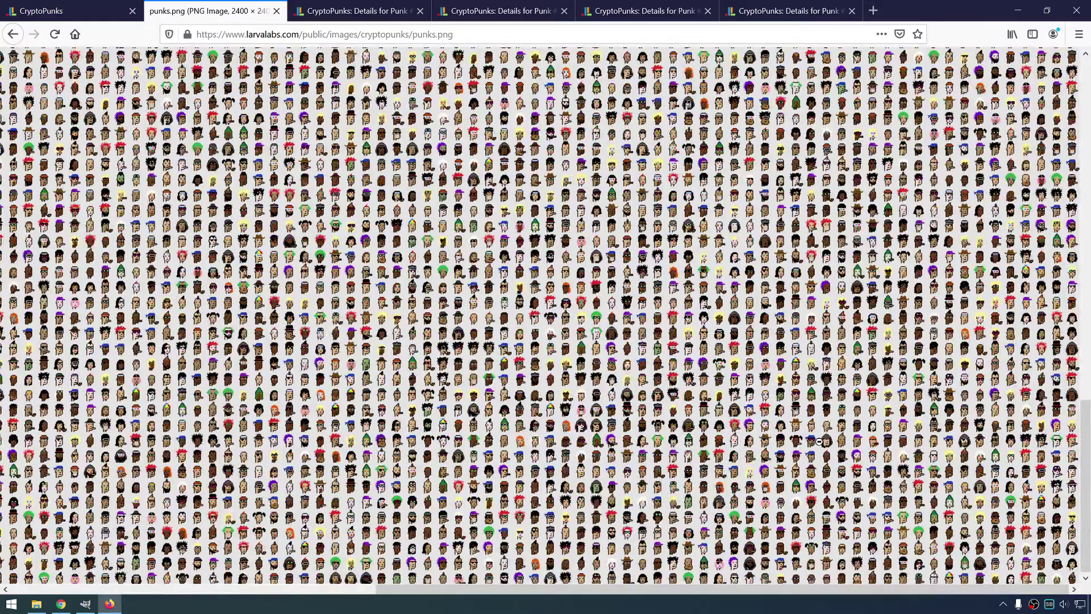
scroll(823, 446, "right", 6)
scroll(319, 245, "up", 2, "ctrl")
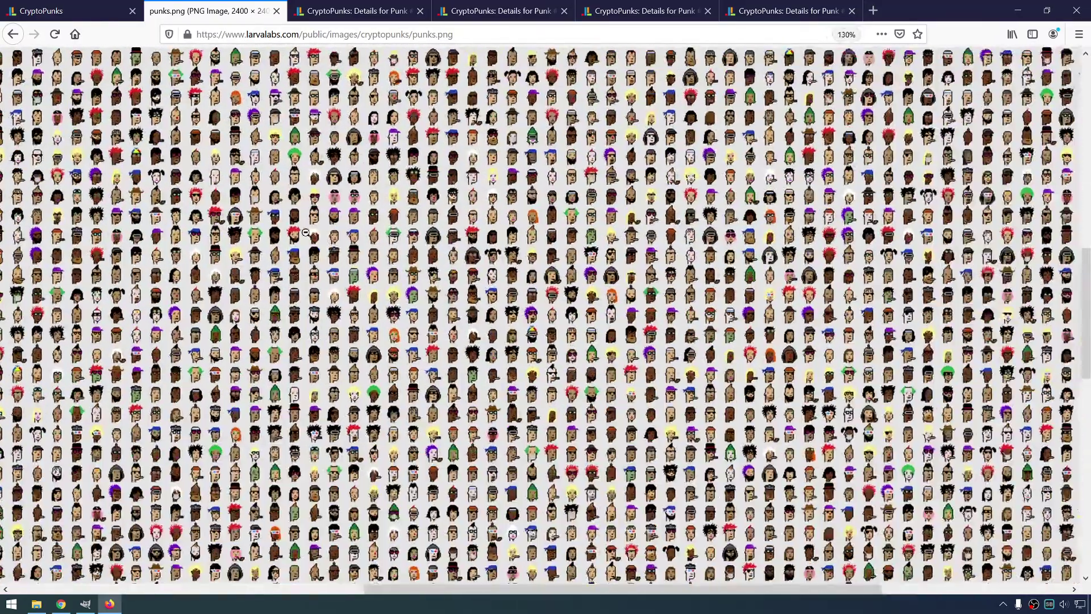
scroll(270, 251, "up", 3, "ctrl")
scroll(270, 251, "up", 2, "ctrl")
scroll(279, 255, "up", 1, "ctrl")
scroll(281, 257, "up", 1, "ctrl")
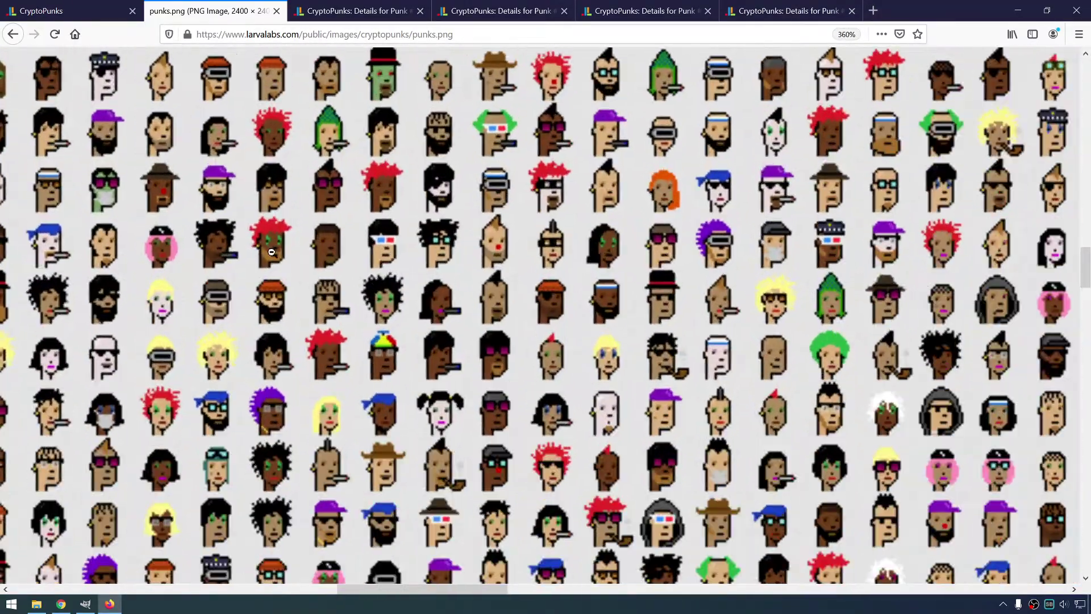
scroll(286, 259, "up", 1, "ctrl")
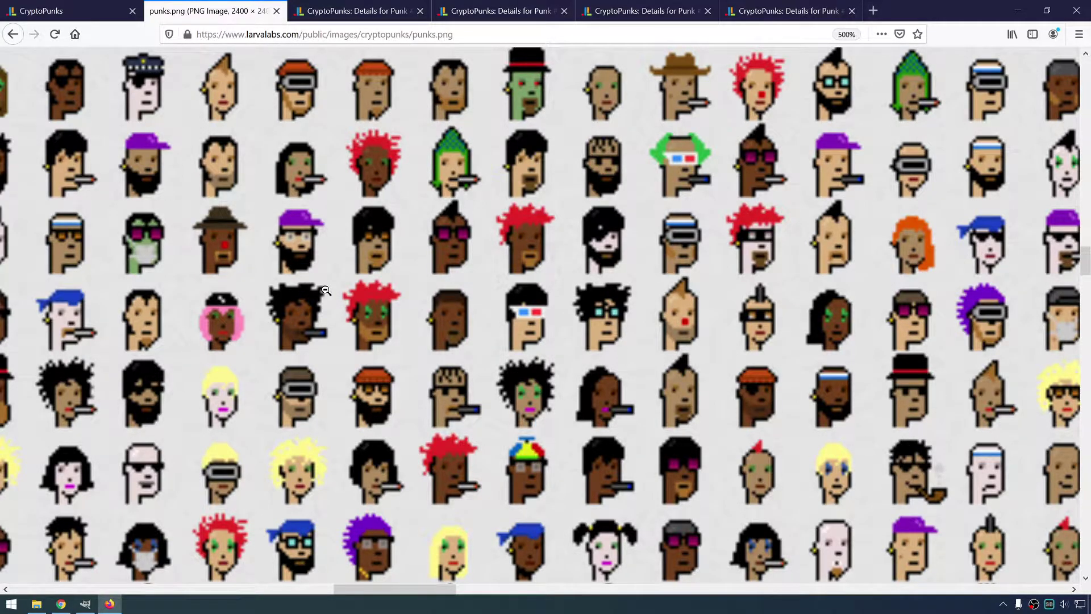
scroll(326, 290, "down", 3)
scroll(325, 290, "down", 3)
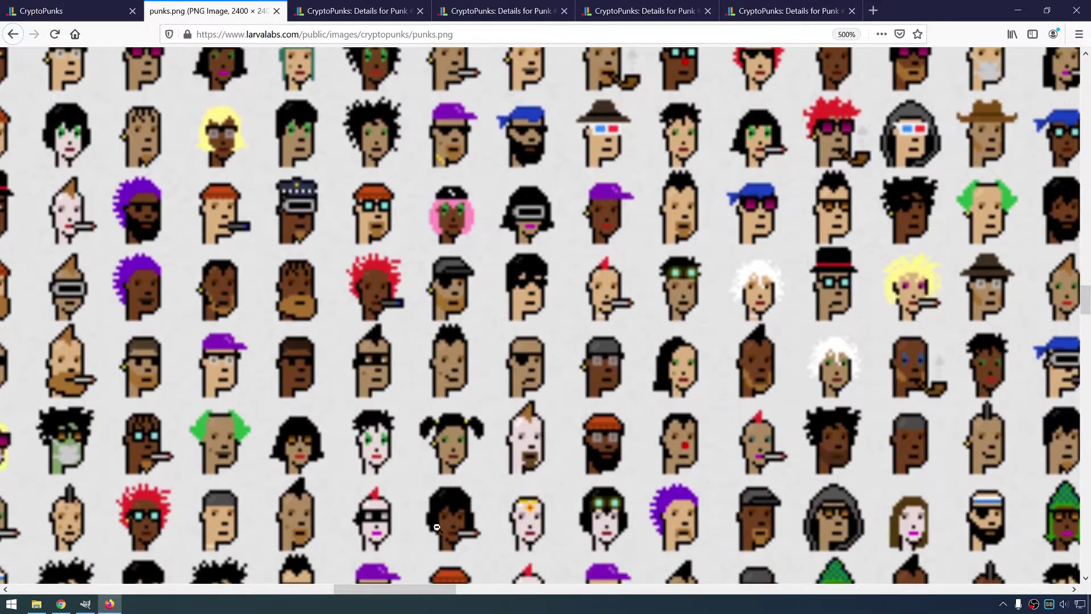
left_click_drag(443, 596, 108, 572)
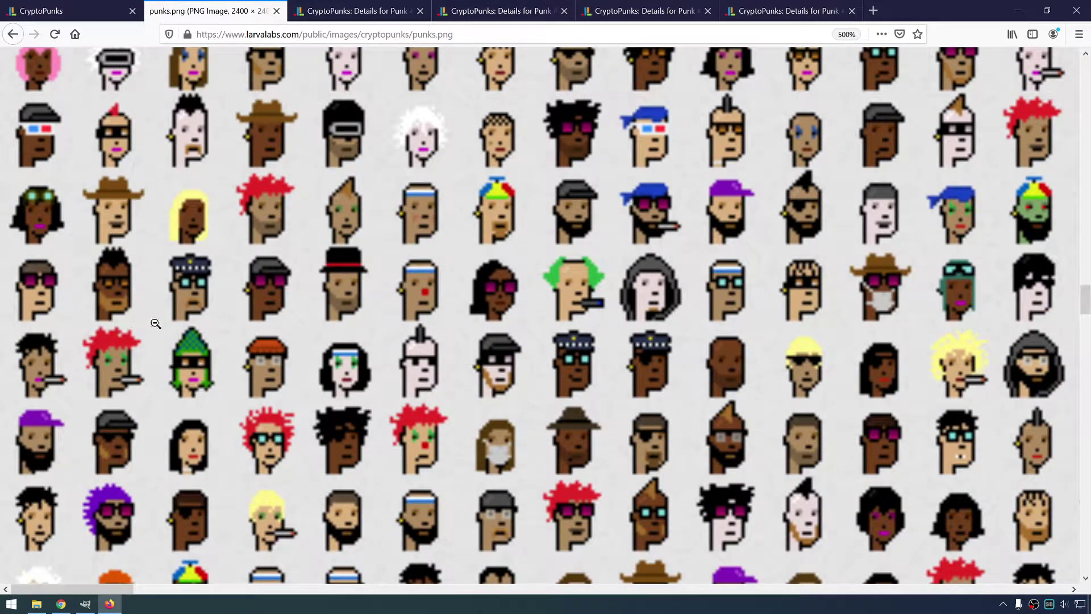
middle_click(281, 455)
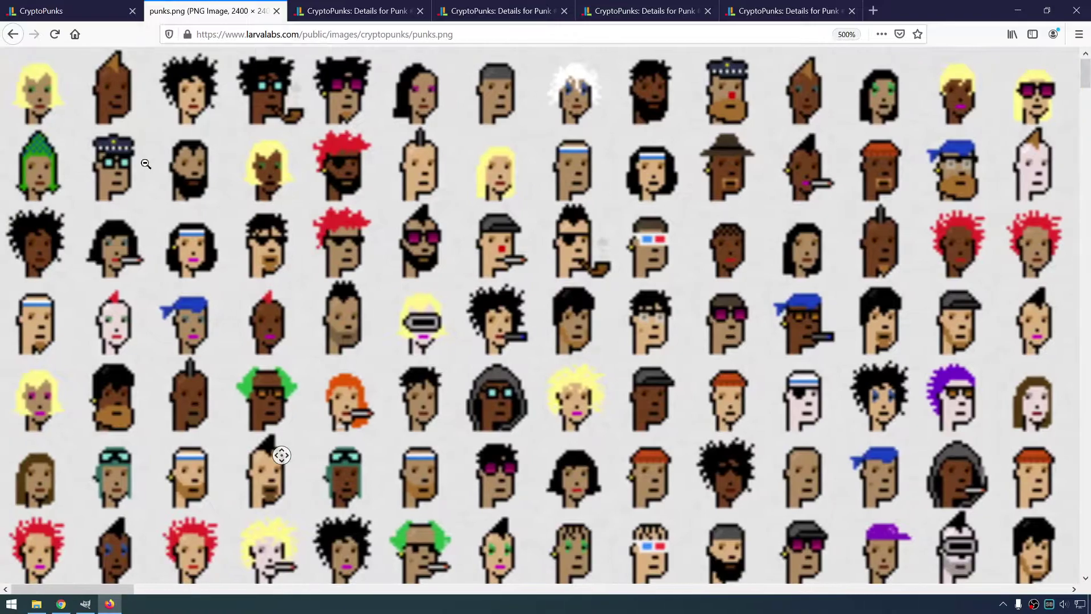
Scroll through the rest of the punks sheet, then return to the CryptoPunks tab.
left_click(69, 8)
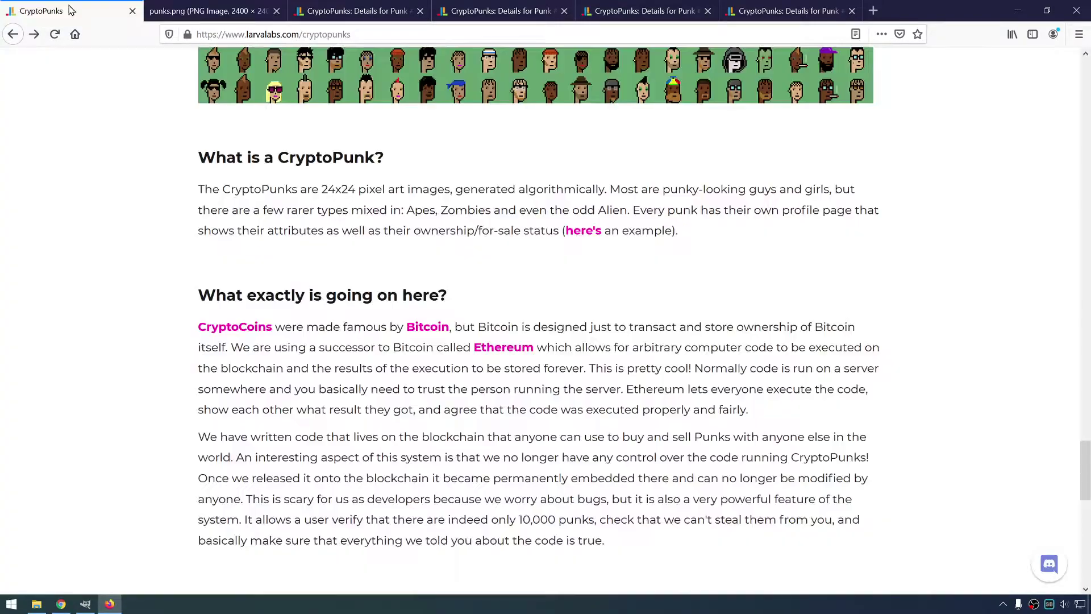
left_click(208, 16)
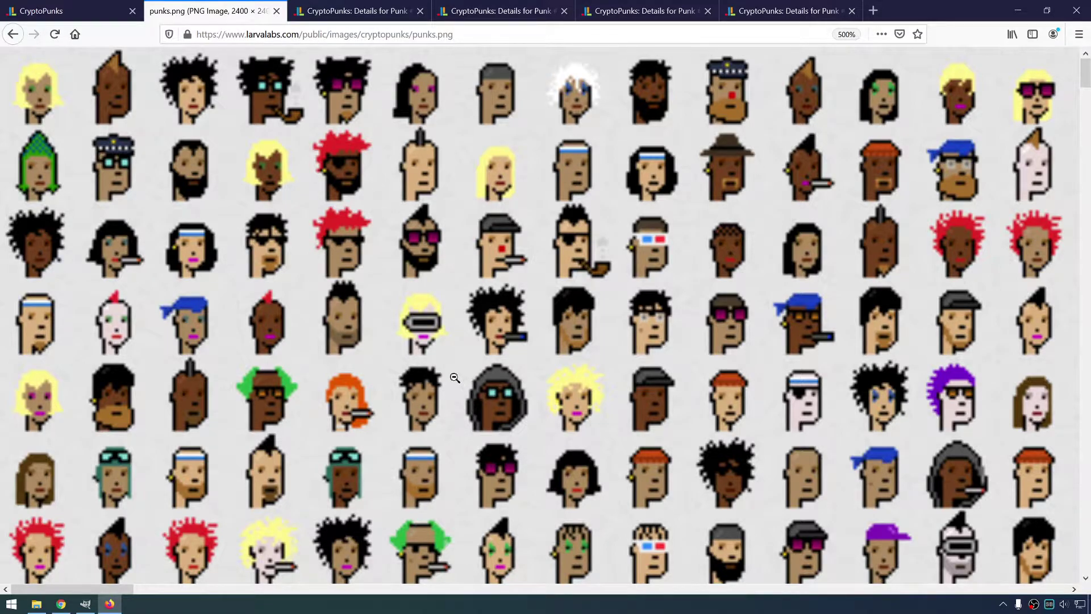
scroll(463, 375, "down", 10)
scroll(484, 361, "down", 3)
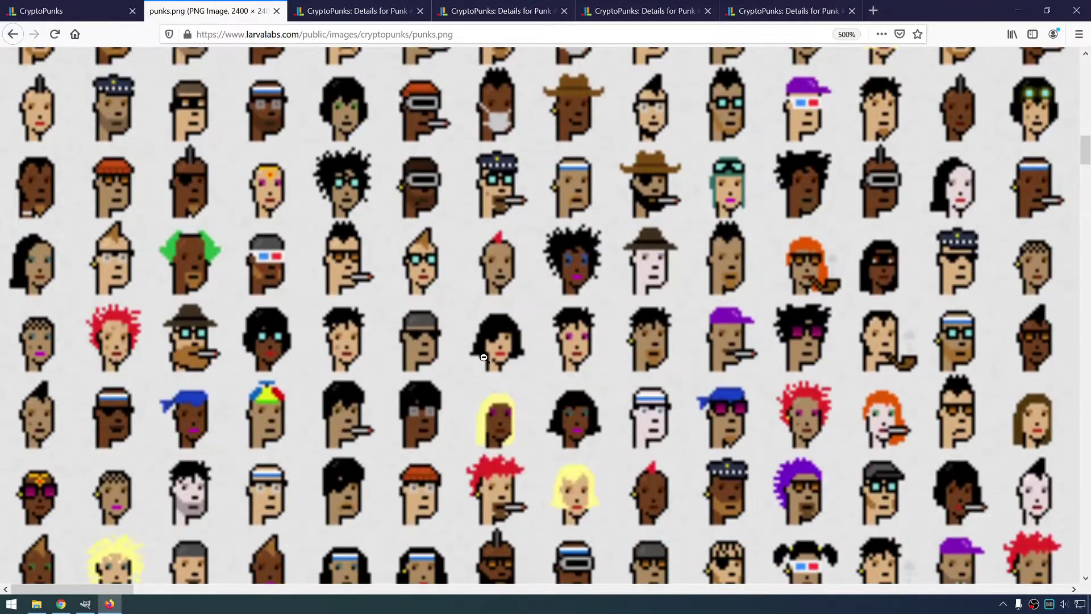
scroll(483, 356, "down", 4)
scroll(481, 353, "down", 3)
scroll(476, 351, "down", 3)
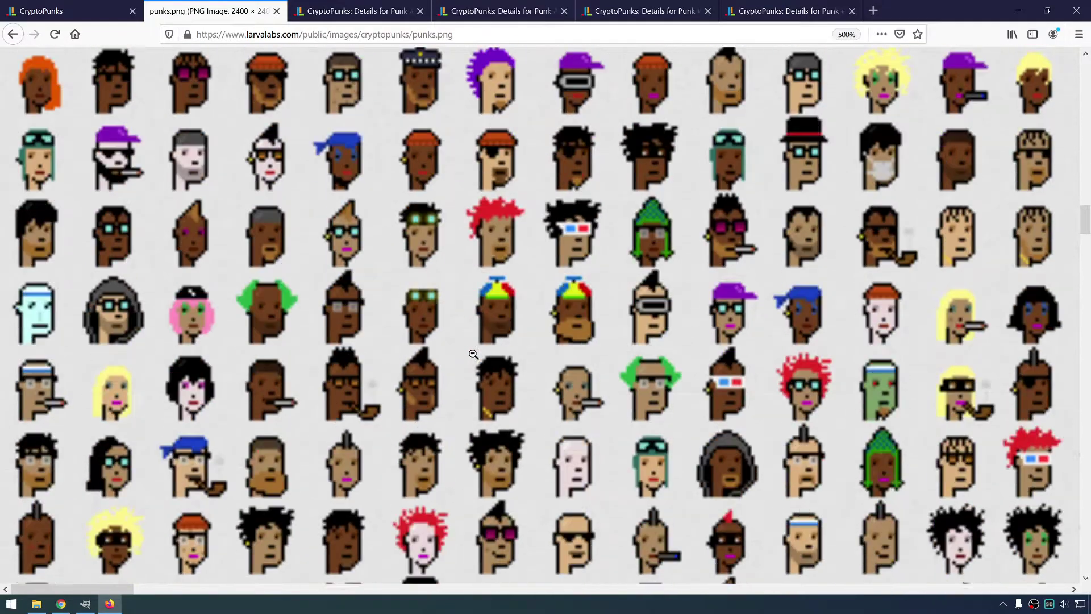
scroll(473, 353, "down", 3)
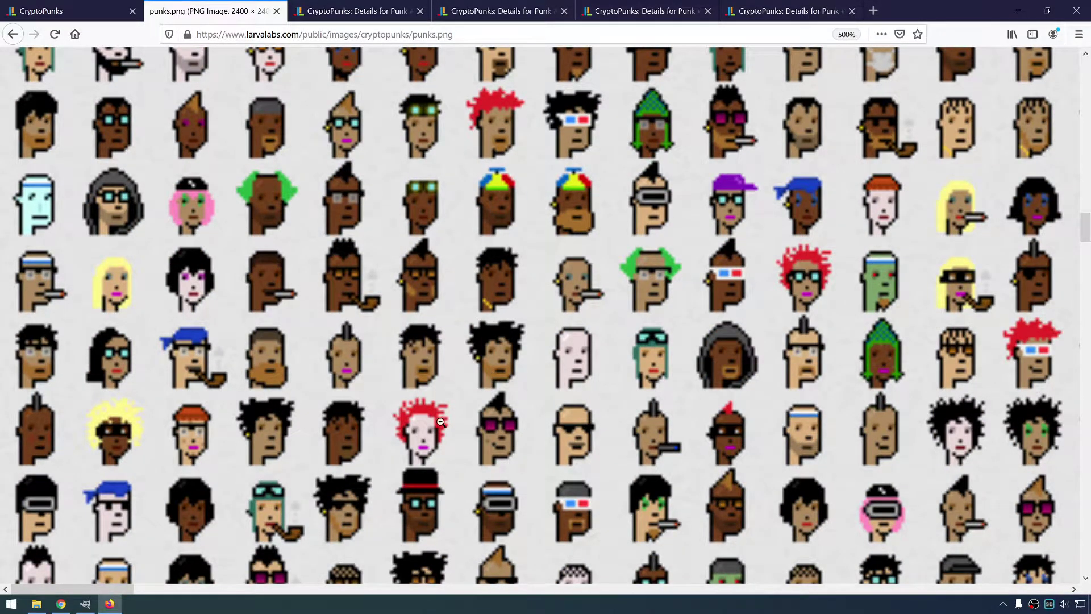
scroll(483, 375, "down", 5)
scroll(502, 423, "down", 2)
scroll(504, 423, "up", 5)
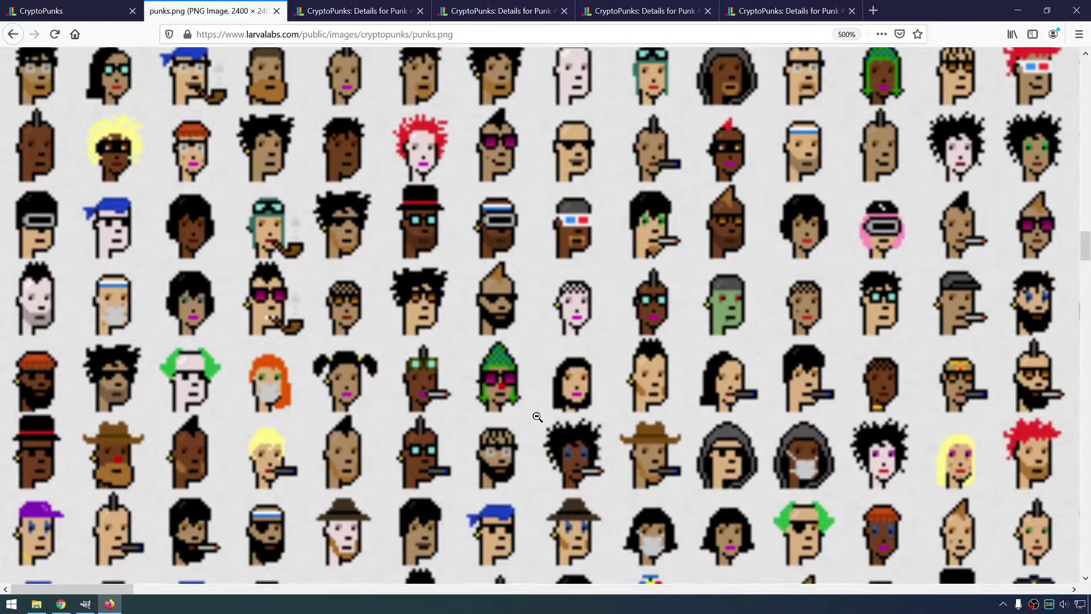
scroll(550, 410, "down", 10)
scroll(550, 409, "down", 1)
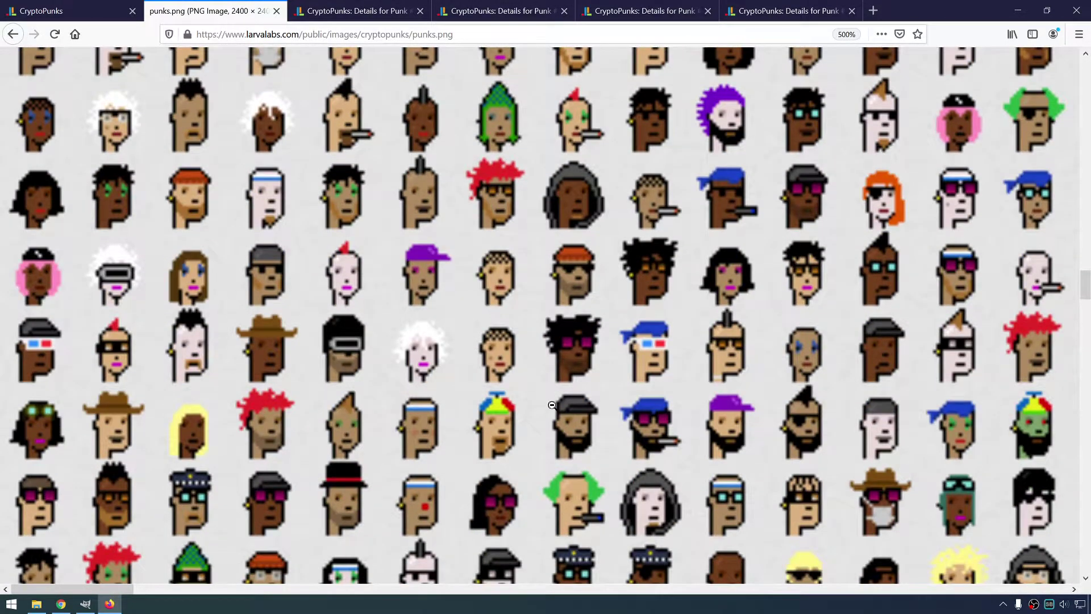
scroll(552, 405, "down", 4)
scroll(553, 404, "down", 2)
scroll(511, 381, "down", 5)
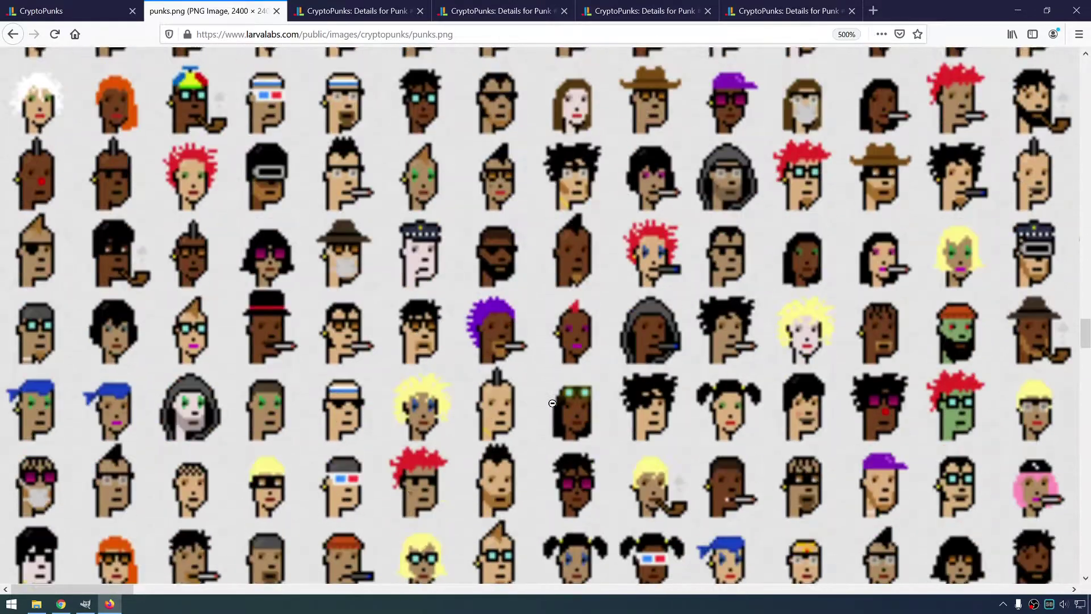
scroll(455, 347, "down", 5)
scroll(397, 319, "down", 3)
key("ctrl+Page_Up")
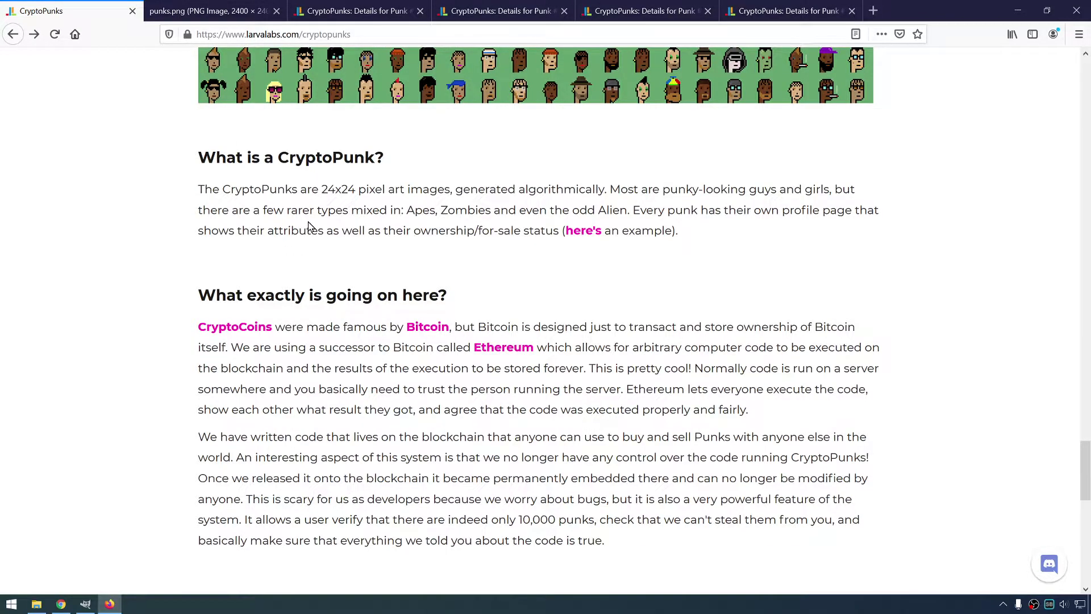
Highlight the intro's words about guys, girls, Zombies and the odd Alien while reading.
double_click(764, 189)
double_click(818, 189)
left_click_drag(328, 211, 402, 211)
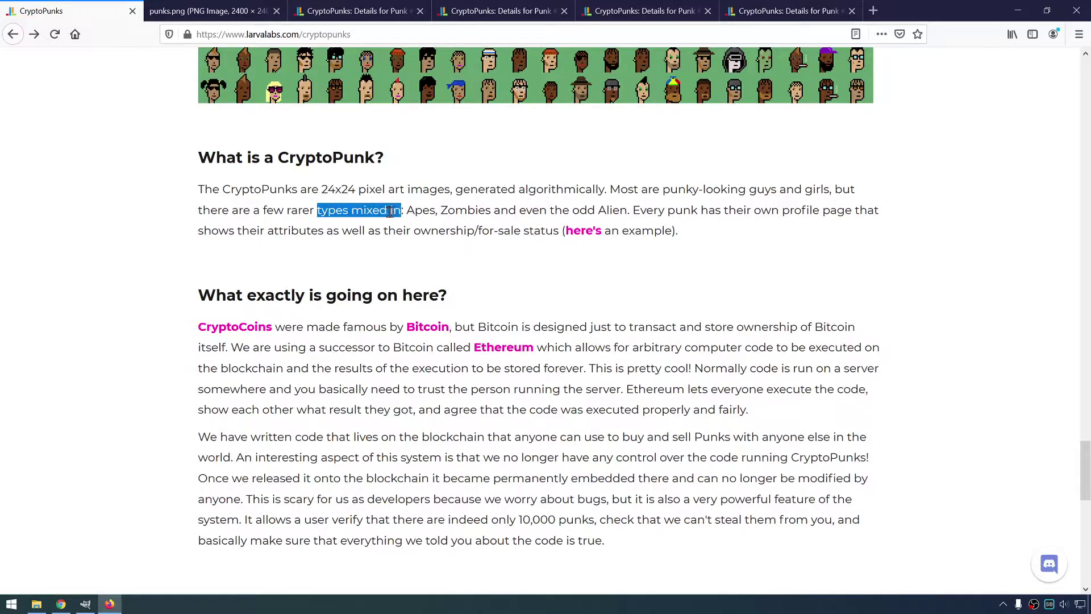
left_click(415, 209)
double_click(463, 207)
left_click_drag(531, 210, 609, 210)
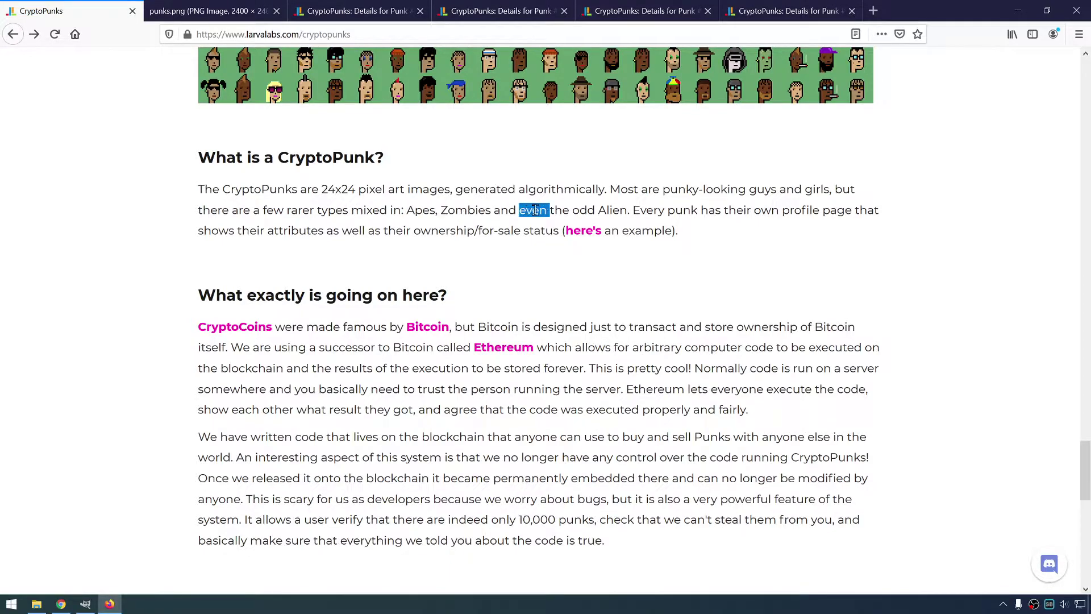
scroll(641, 263, "up", 2)
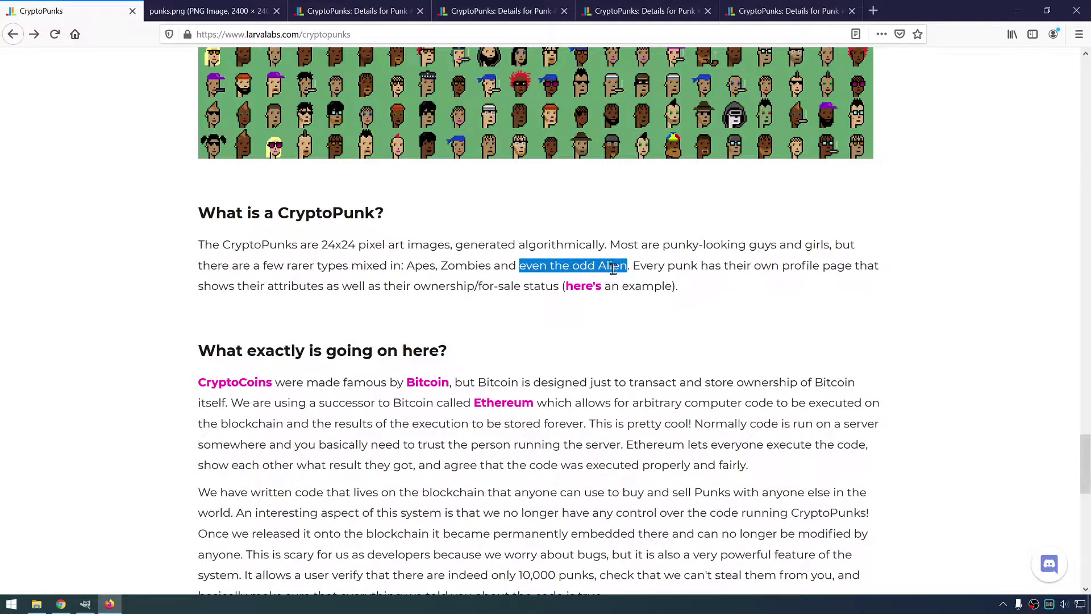
Open the 'here's' example punk profile link in a new tab.
left_click_drag(640, 264, 843, 263)
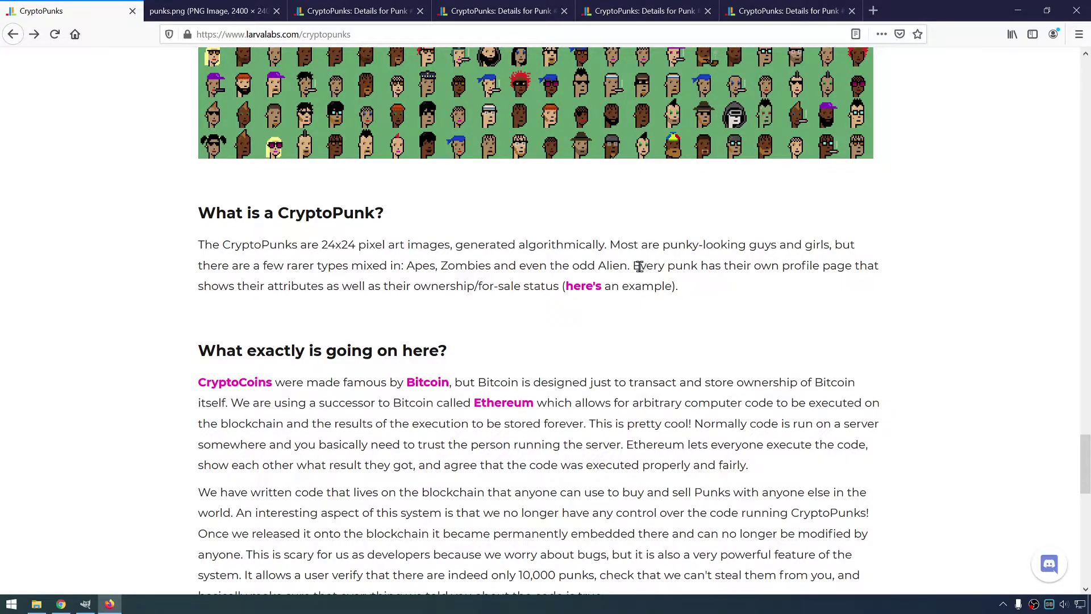
left_click(842, 264)
middle_click(576, 288)
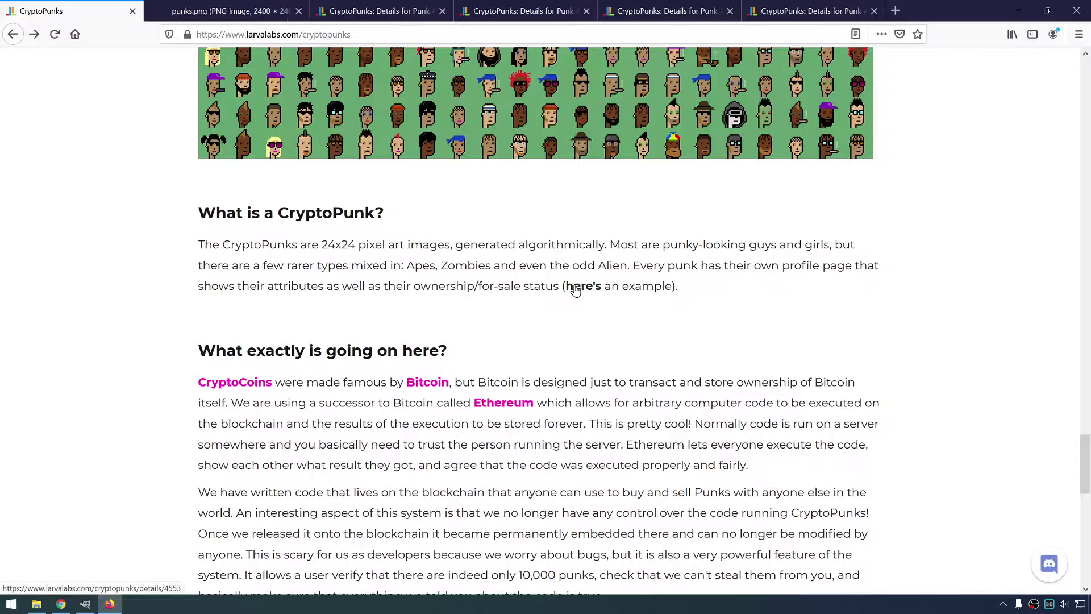
Go to the CryptoPunk 4553 tab and highlight its number and the 6039 count.
key("ctrl+Tab")
scroll(267, 264, "down", 1)
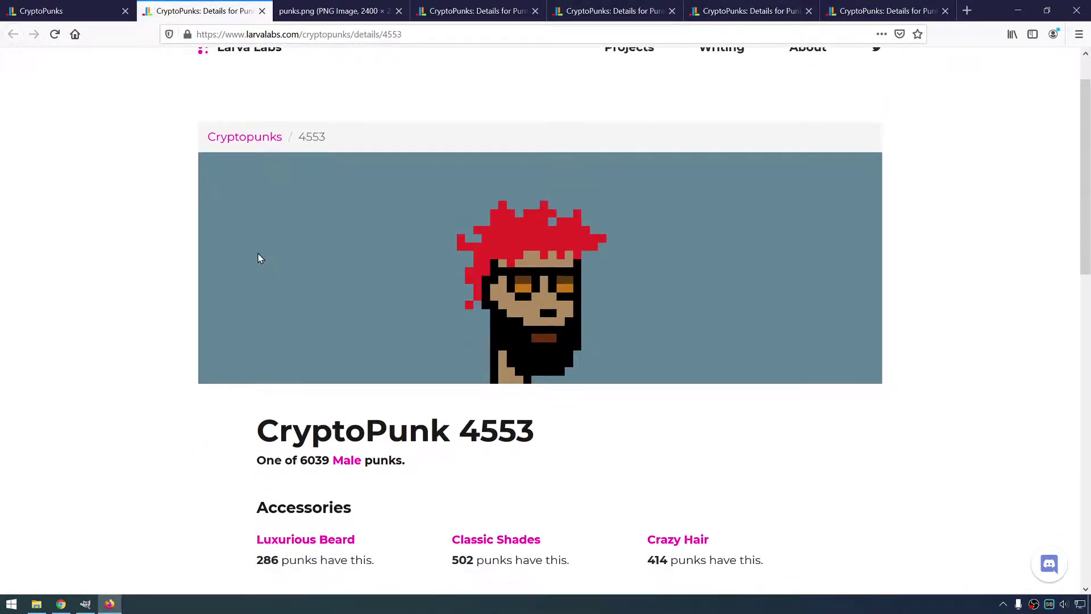
scroll(258, 259, "down", 1)
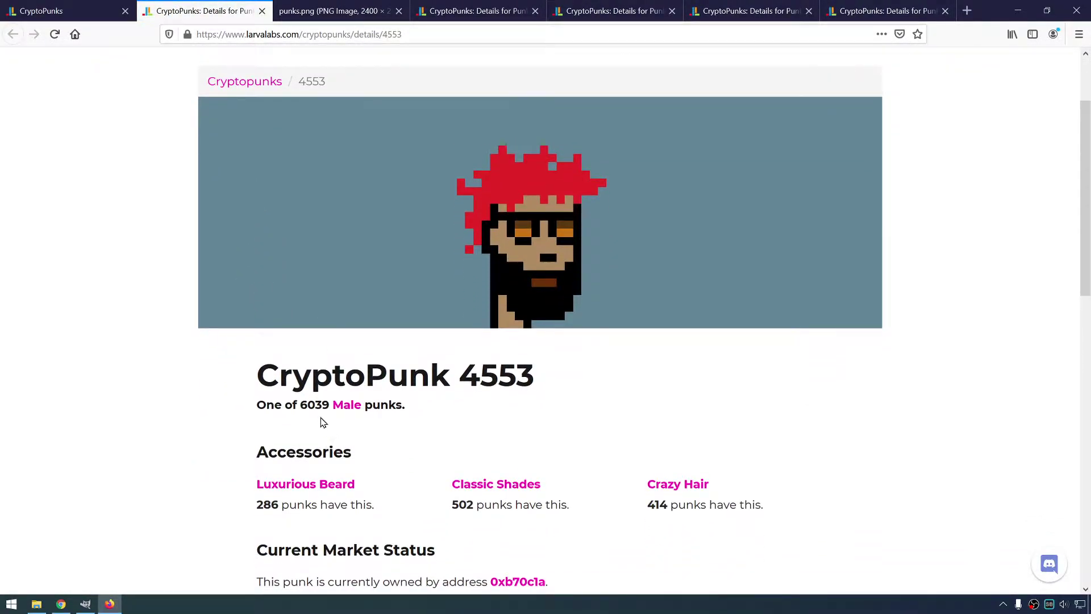
left_click_drag(462, 375, 554, 378)
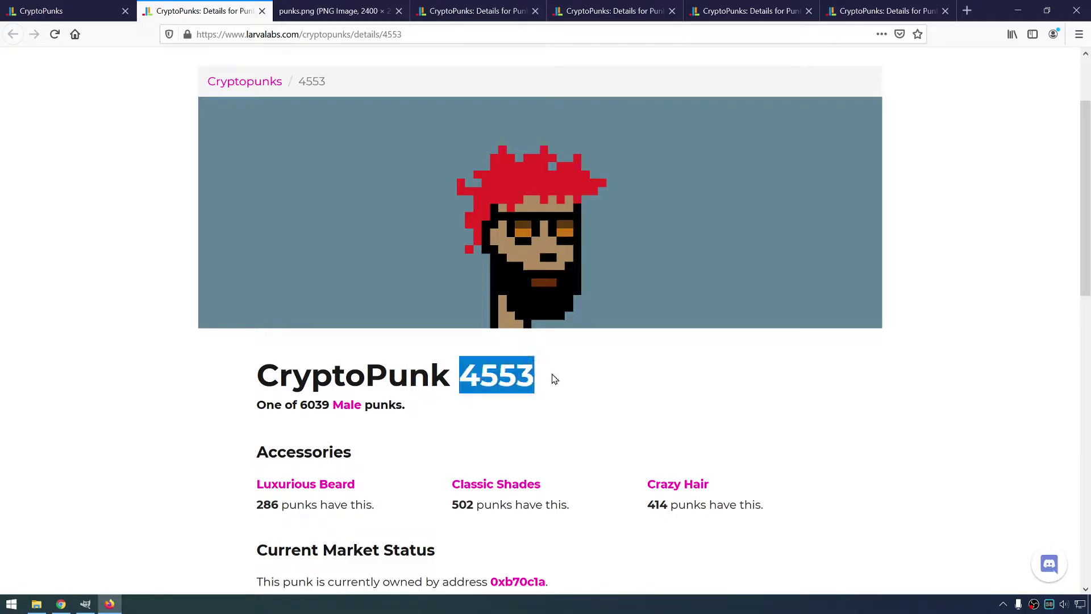
left_click(536, 418)
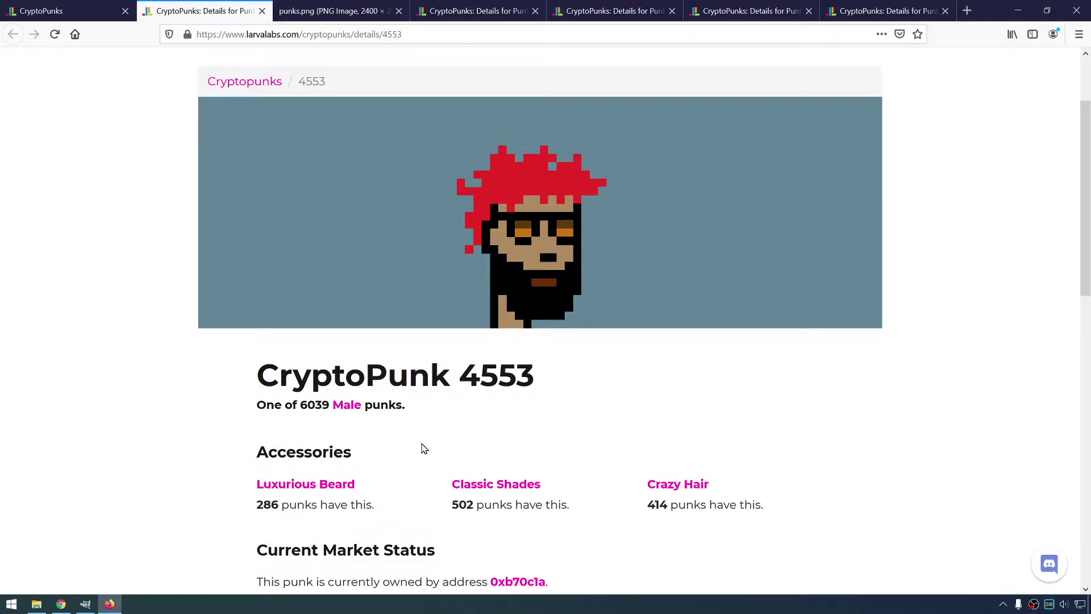
double_click(303, 405)
left_click(395, 400)
Scroll down to the Transaction History and highlight the Claimed entry.
scroll(451, 248, "down", 2)
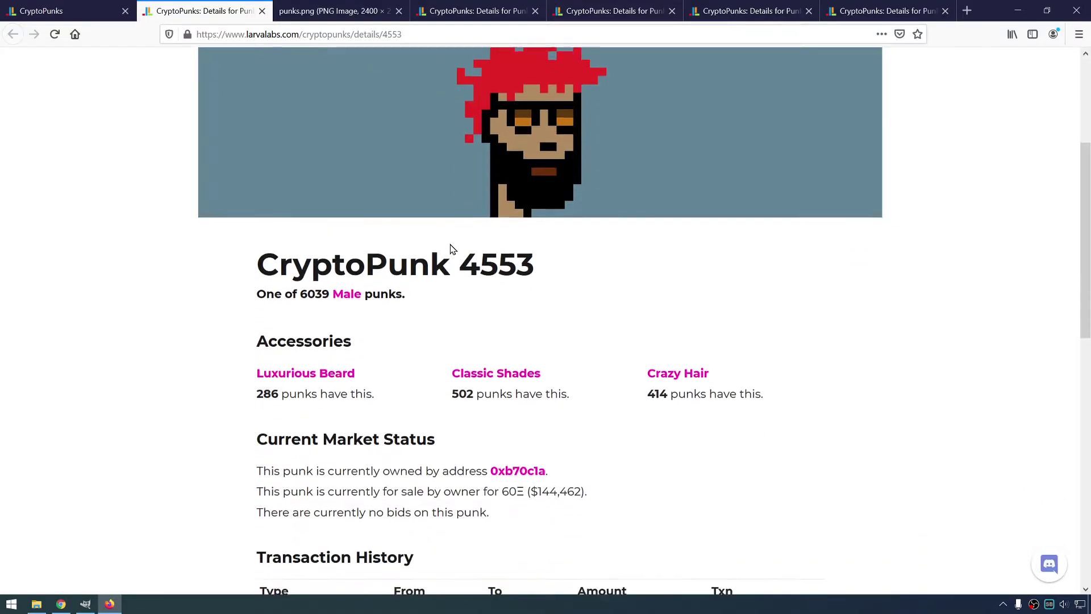
scroll(446, 236, "down", 2)
scroll(445, 237, "down", 1)
scroll(443, 231, "down", 1)
scroll(207, 248, "down", 4)
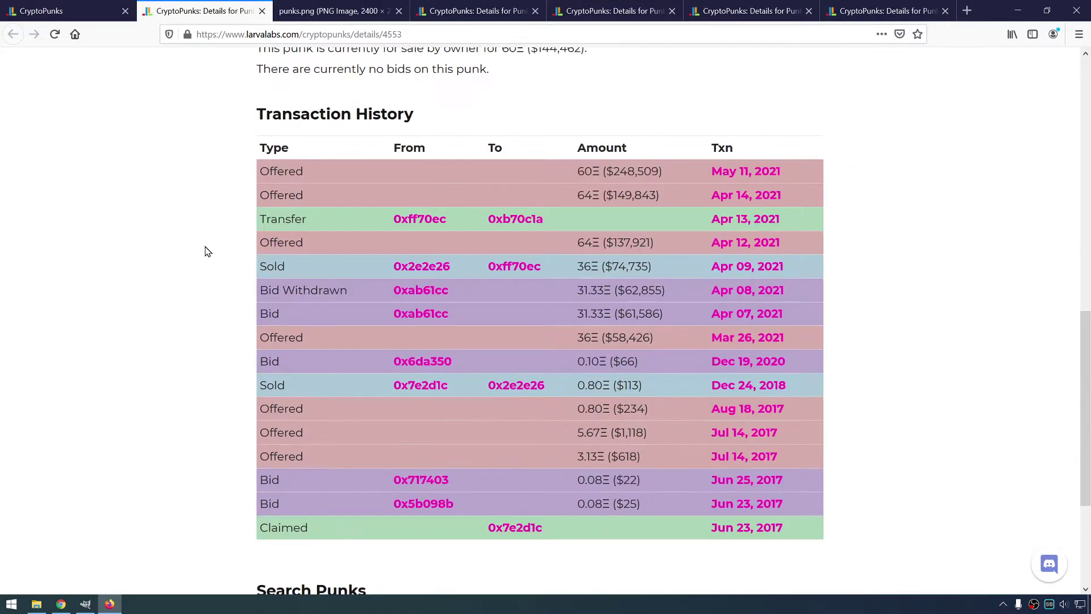
scroll(202, 256, "down", 3)
scroll(232, 161, "up", 2)
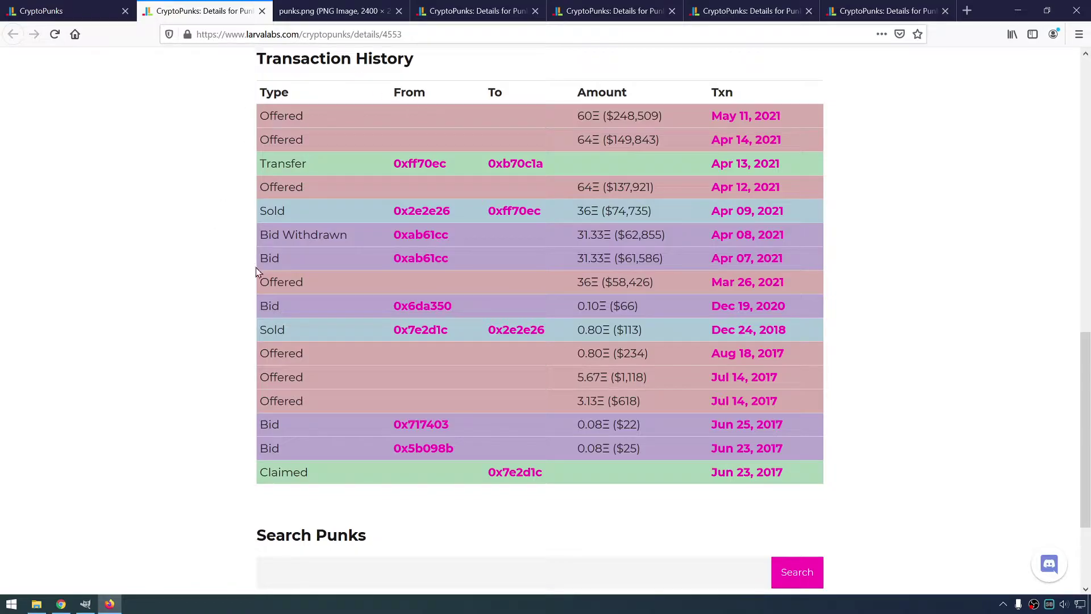
double_click(278, 478)
left_click(278, 477)
double_click(278, 477)
left_click(348, 475)
scroll(341, 483, "down", 1)
scroll(308, 504, "up", 1)
double_click(287, 473)
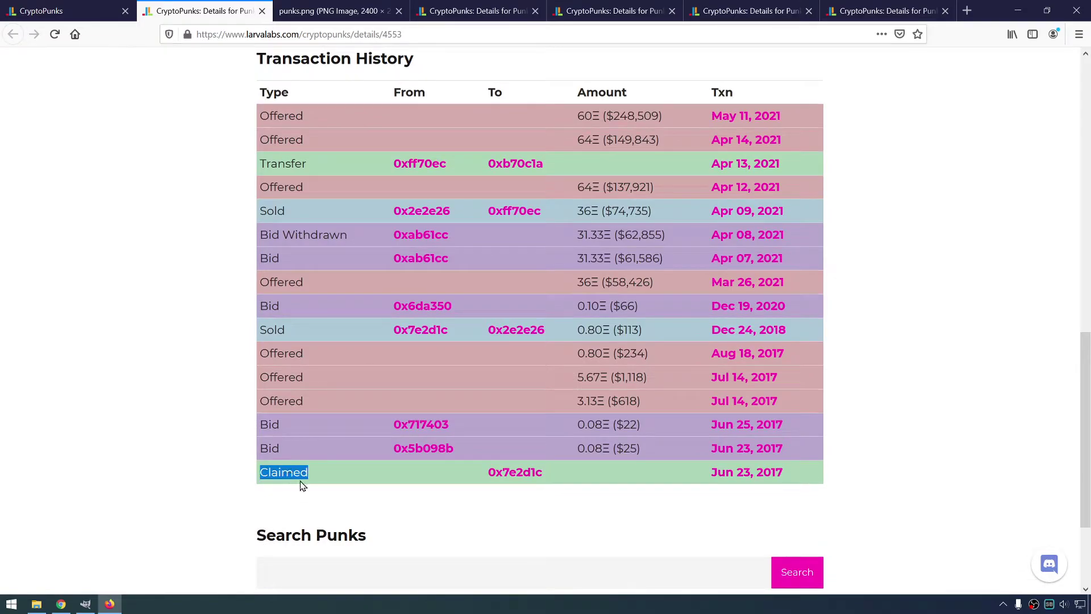
left_click(271, 484)
double_click(280, 480)
left_click(607, 485)
Highlight the 248,509 dollar value and latest offer amount, then scroll back up.
double_click(639, 116)
left_click(363, 115)
left_click_drag(607, 116, 654, 115)
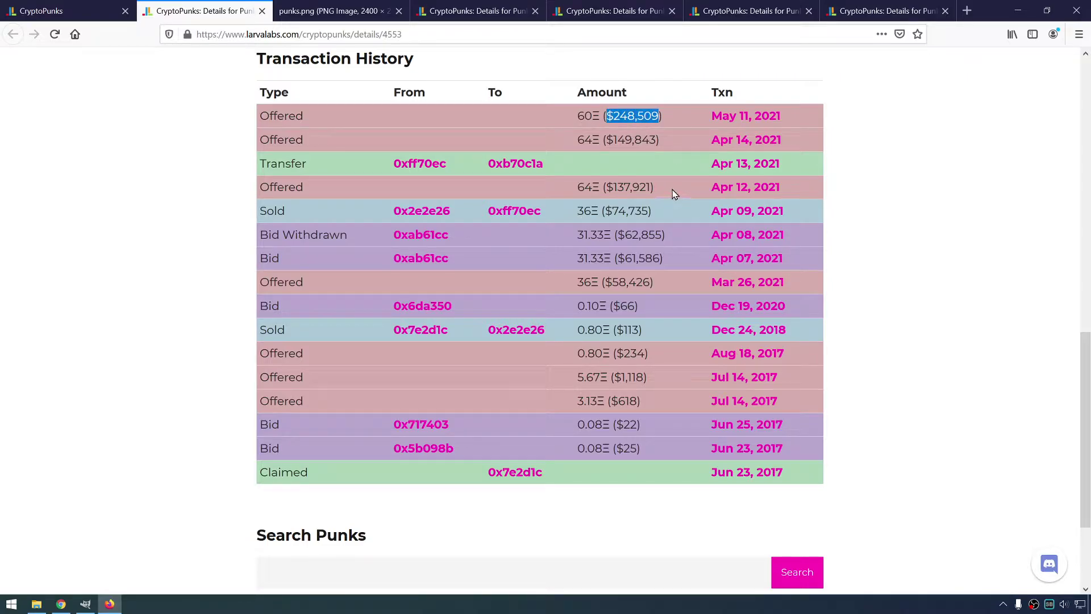
scroll(202, 377, "up", 5)
scroll(249, 403, "up", 5)
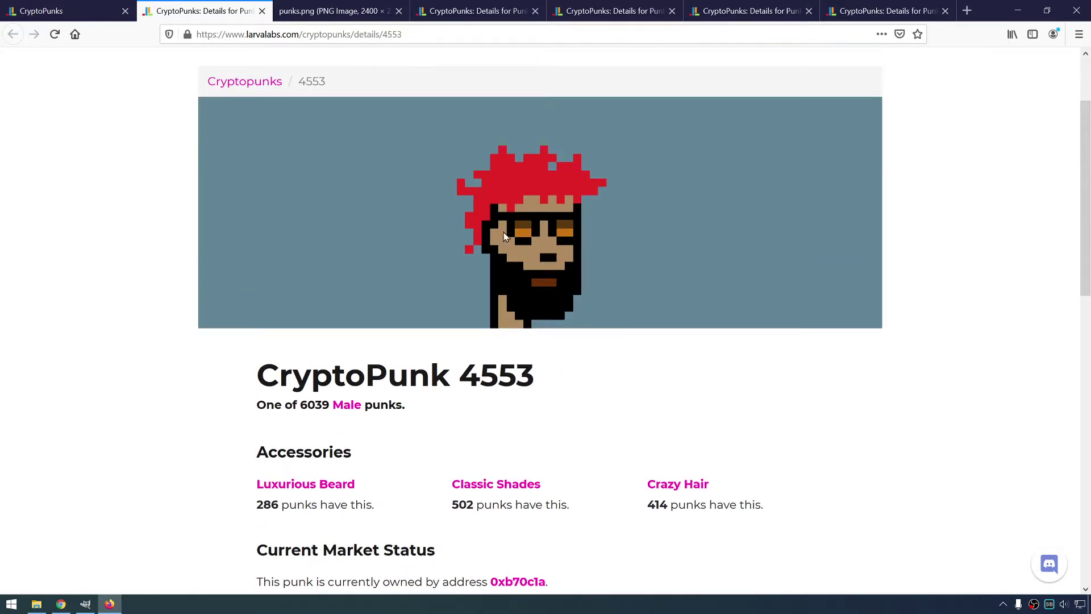
Switch to the main CryptoPunks page and close the CryptoPunk 4553 tab.
left_click(48, 7)
middle_click(140, 6)
scroll(171, 139, "down", 3)
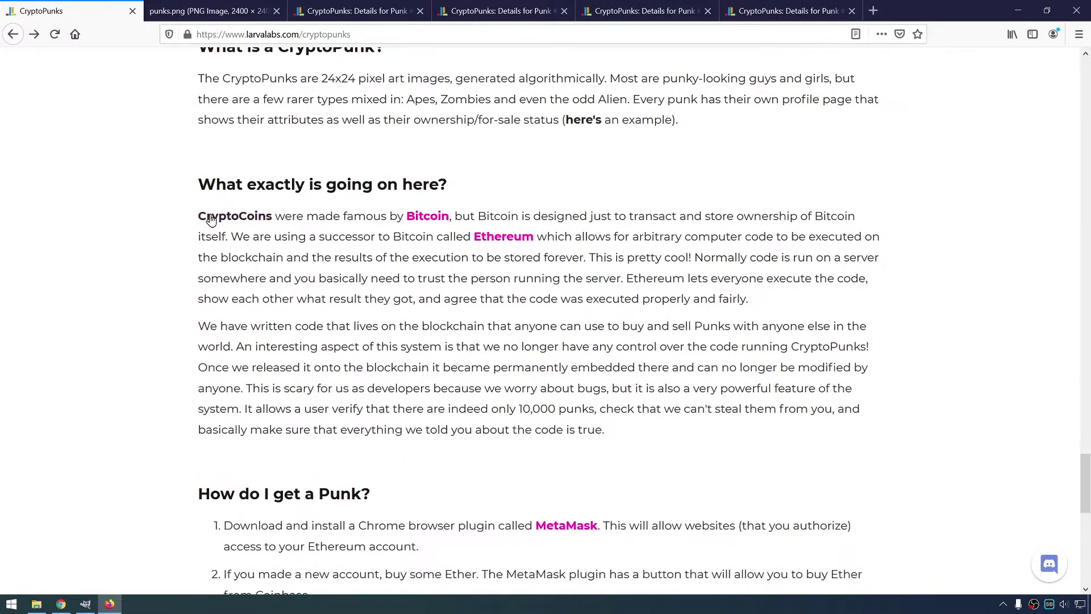
scroll(221, 212, "down", 2)
scroll(223, 215, "down", 3)
scroll(227, 215, "down", 2)
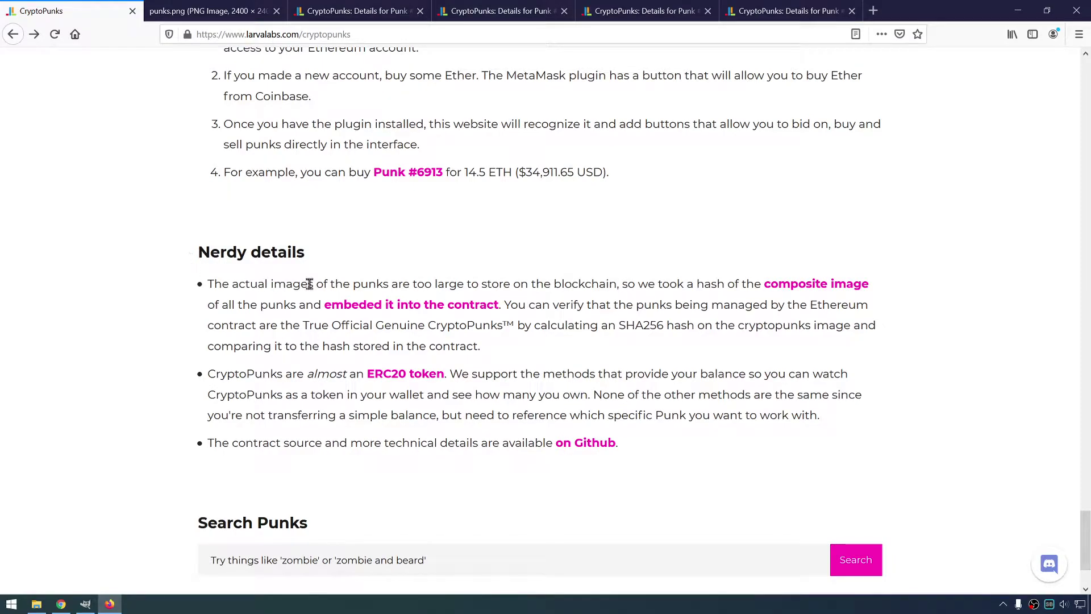
Open the composite image of all punks in a new tab, view it, and close it.
middle_click(775, 288)
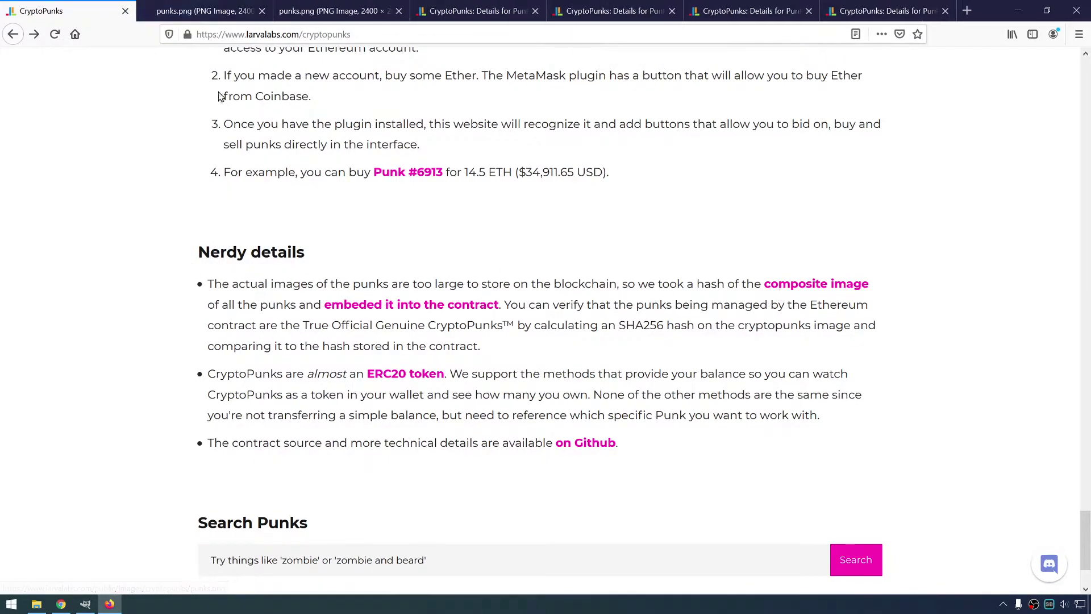
left_click(176, 11)
key("ctrl+w")
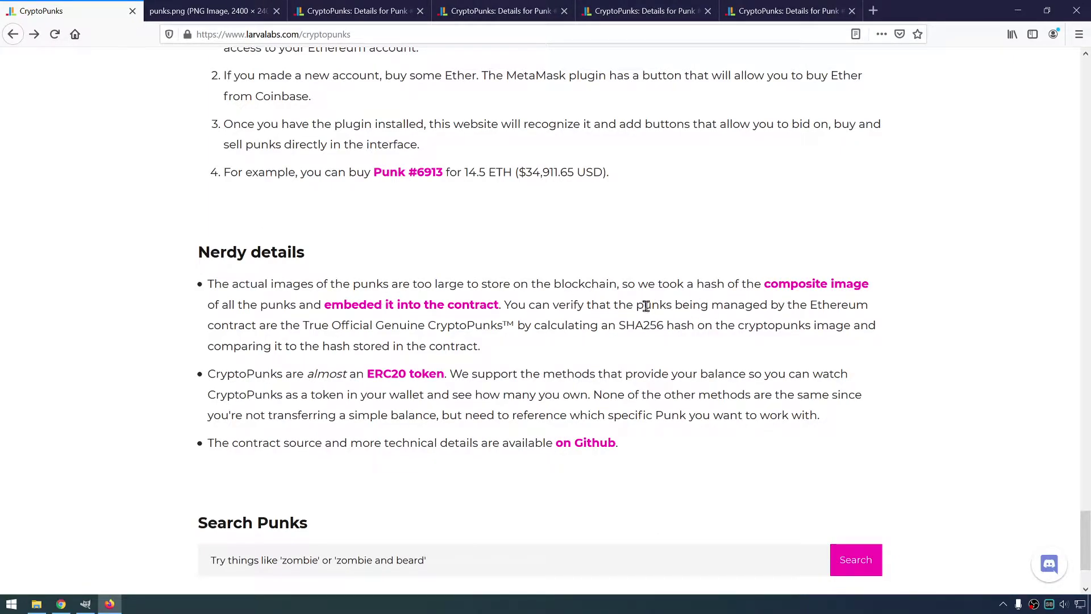
Scroll the CryptoPunks page back to the top and close the punks image tab.
scroll(495, 370, "down", 1)
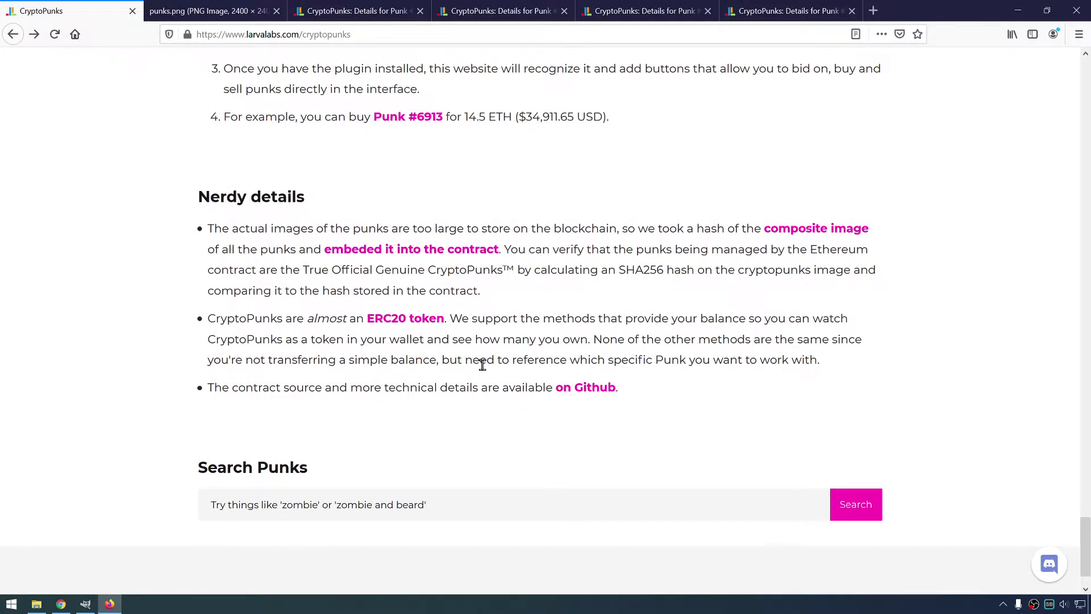
scroll(483, 365, "down", 1)
scroll(494, 366, "up", 1)
scroll(489, 449, "up", 2)
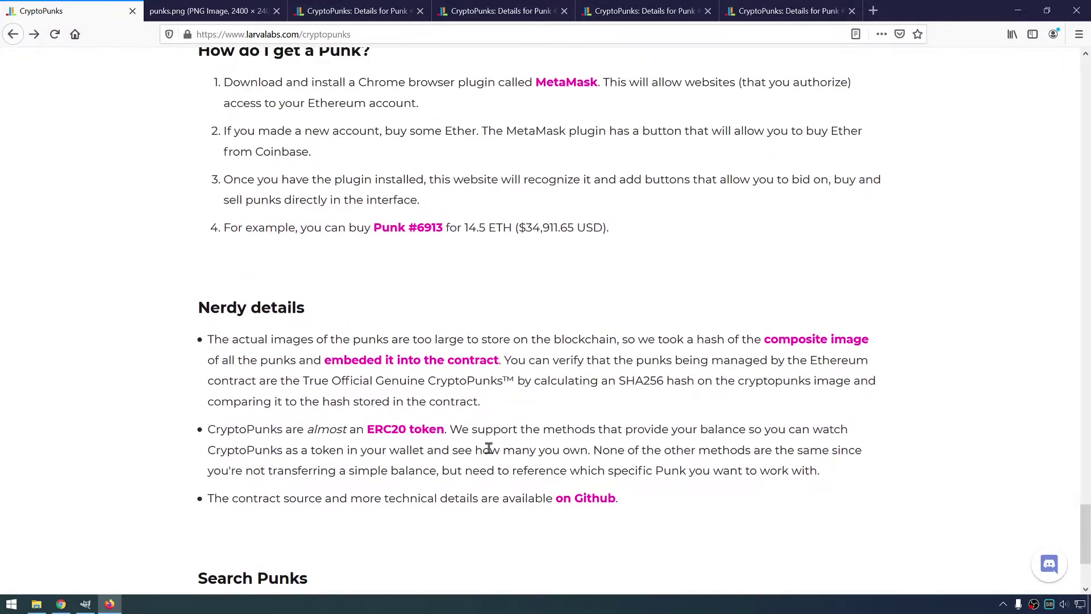
scroll(489, 448, "up", 6)
scroll(485, 512, "up", 9)
scroll(472, 483, "up", 10)
scroll(485, 495, "up", 10)
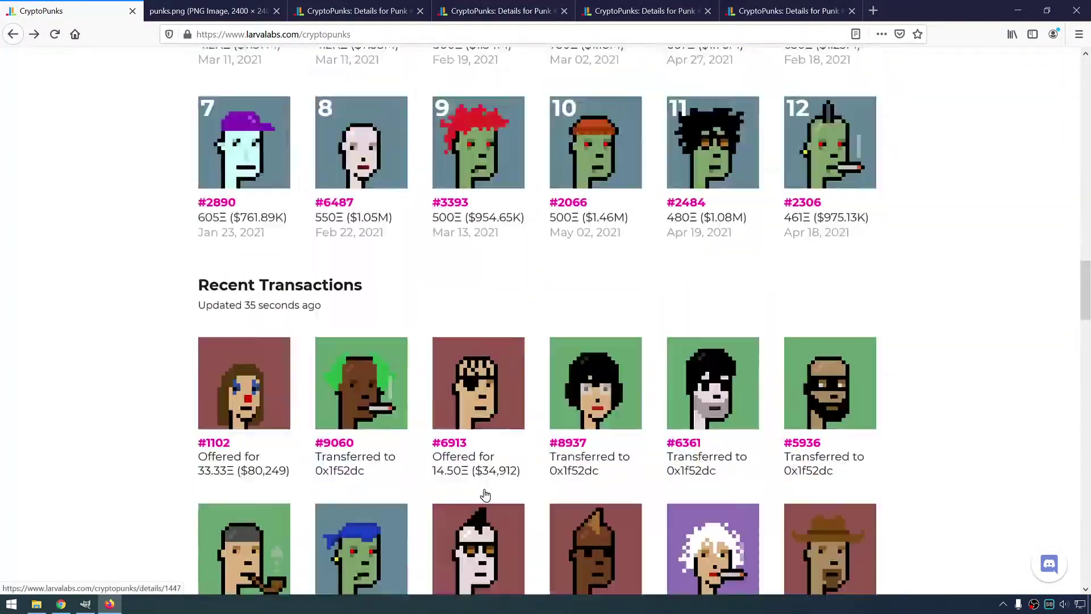
scroll(484, 494, "up", 20)
scroll(480, 496, "up", 8)
scroll(477, 495, "up", 3)
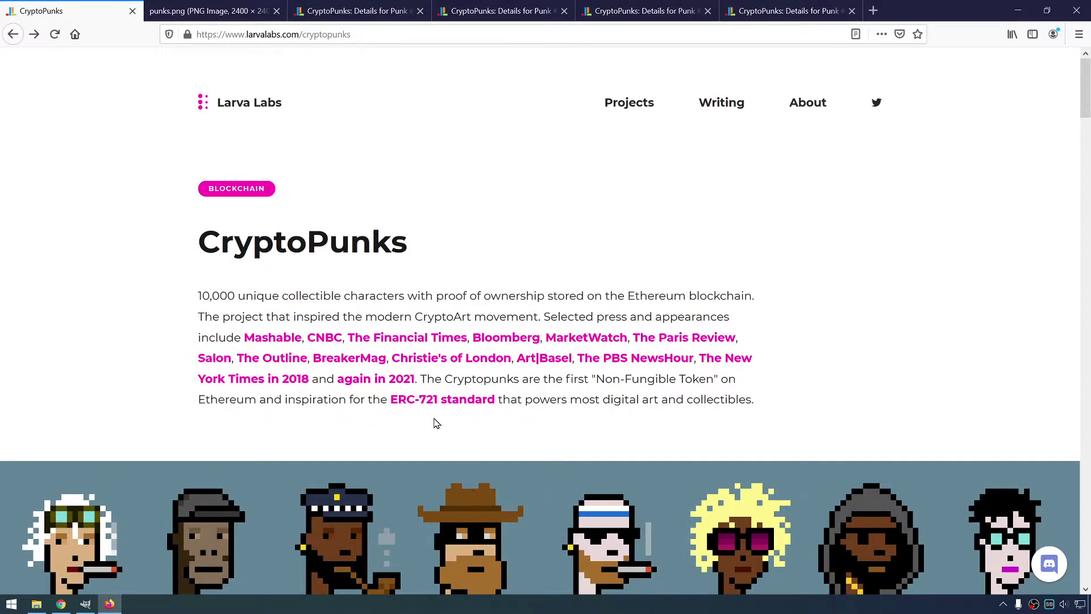
middle_click(188, 11)
Zoom CryptoPunk 6026's page to 200%, place GIMP beside Firefox in the taskbar, and switch to GIMP.
left_click(185, 7)
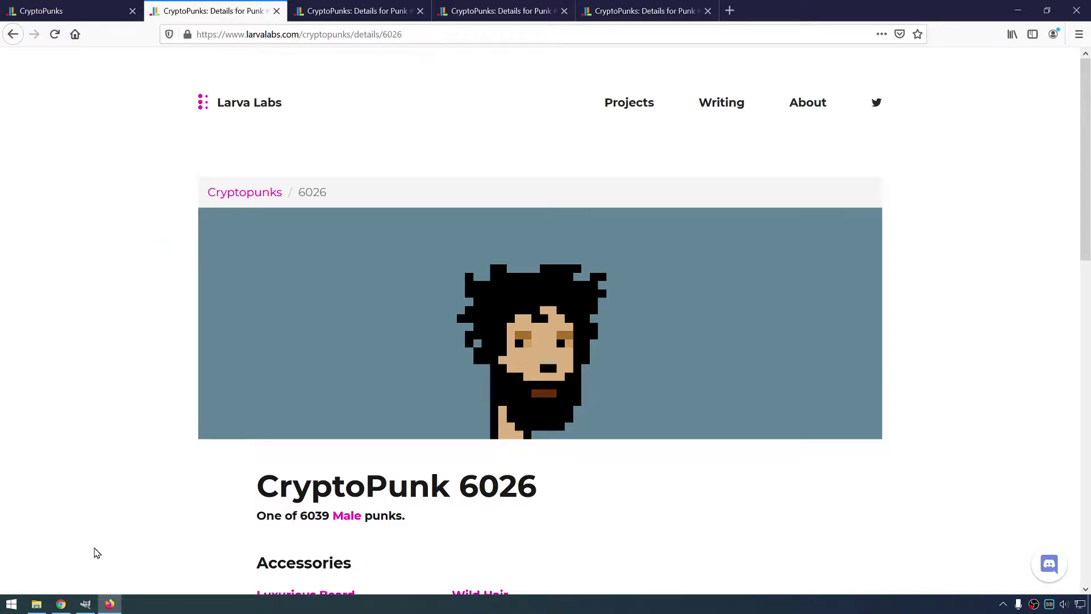
left_click_drag(87, 603, 132, 602)
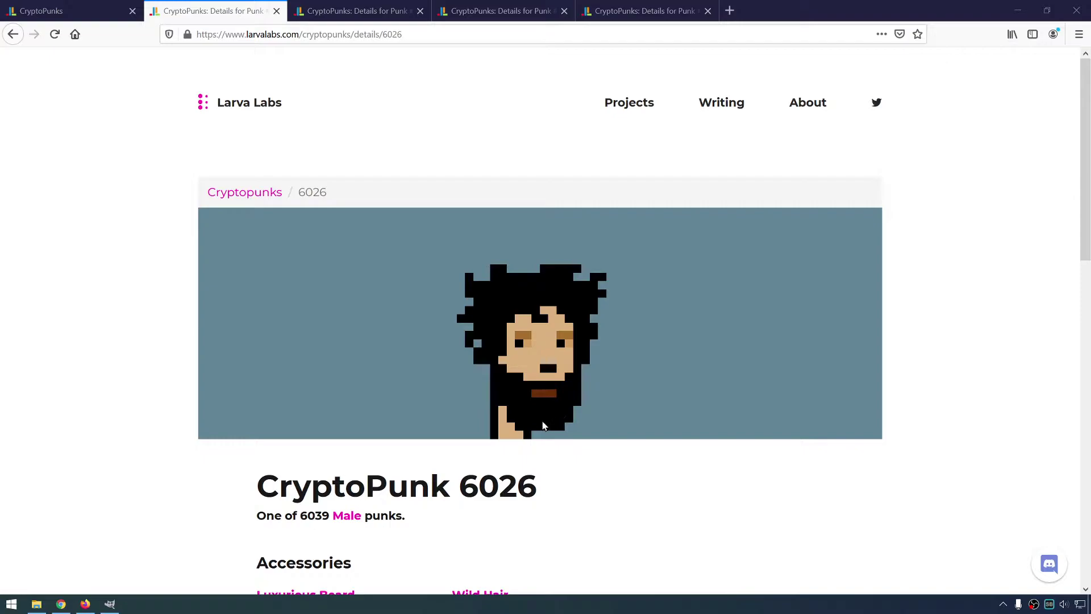
scroll(546, 418, "down", 2)
scroll(532, 418, "up", 1)
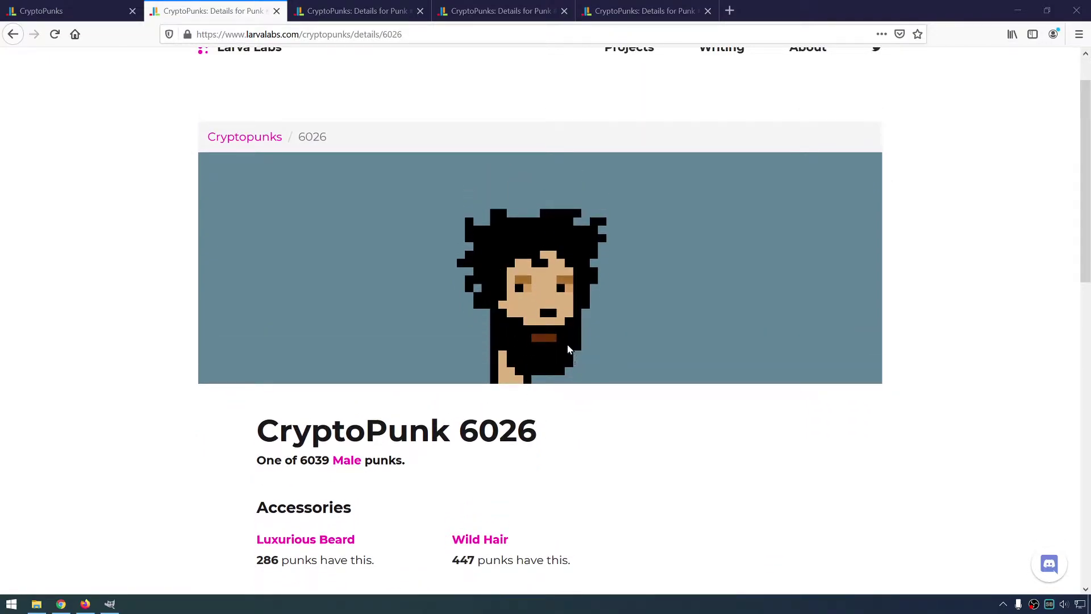
scroll(547, 382, "up", 1, "ctrl")
scroll(554, 381, "up", 1, "ctrl")
scroll(563, 379, "up", 1, "ctrl")
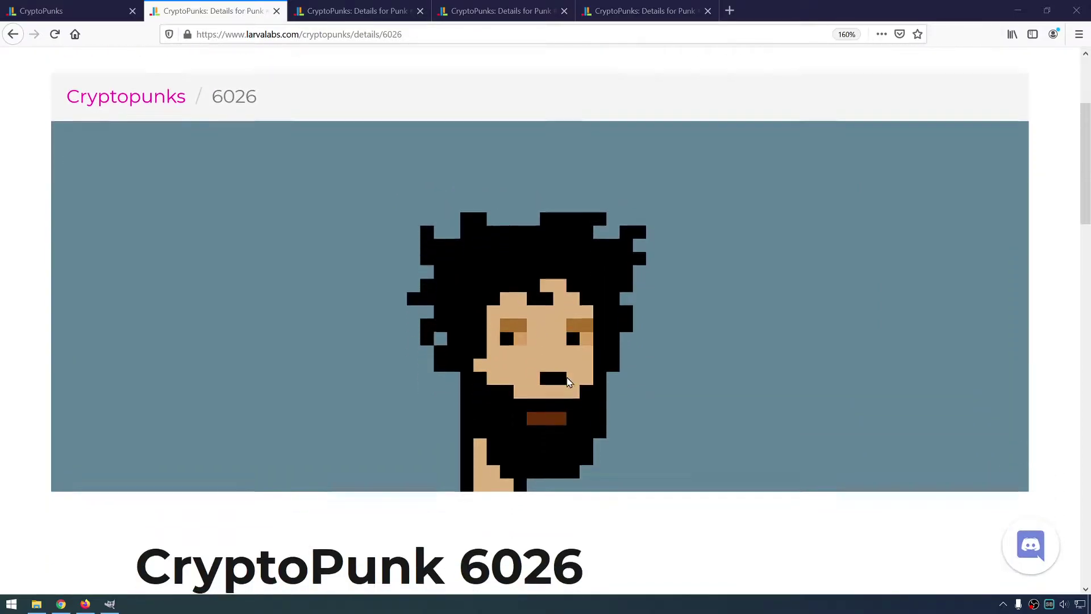
scroll(568, 382, "up", 1, "ctrl")
scroll(567, 376, "up", 1, "ctrl")
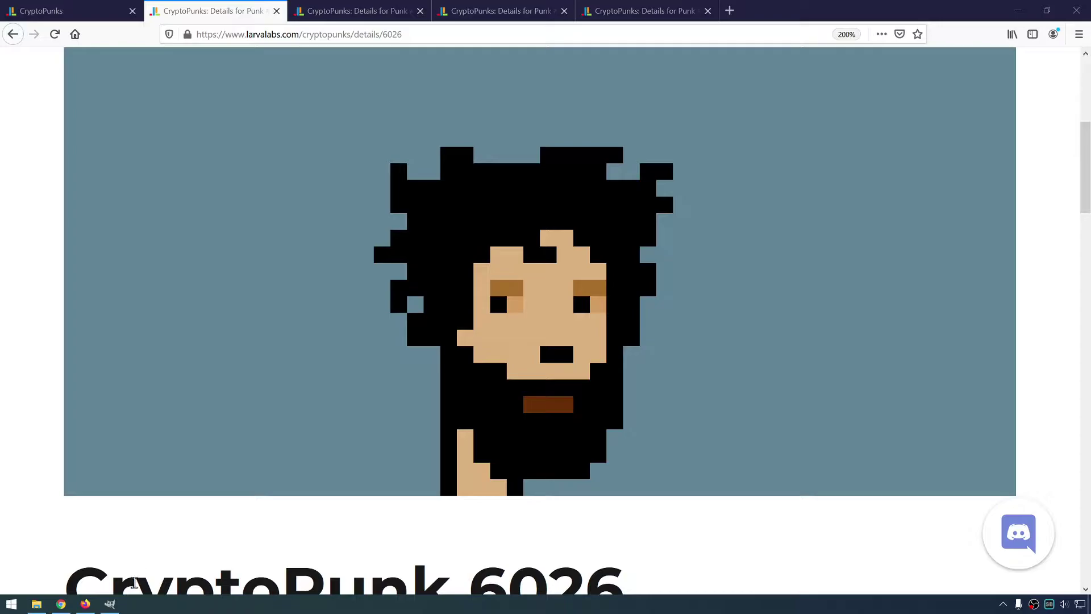
left_click(110, 603)
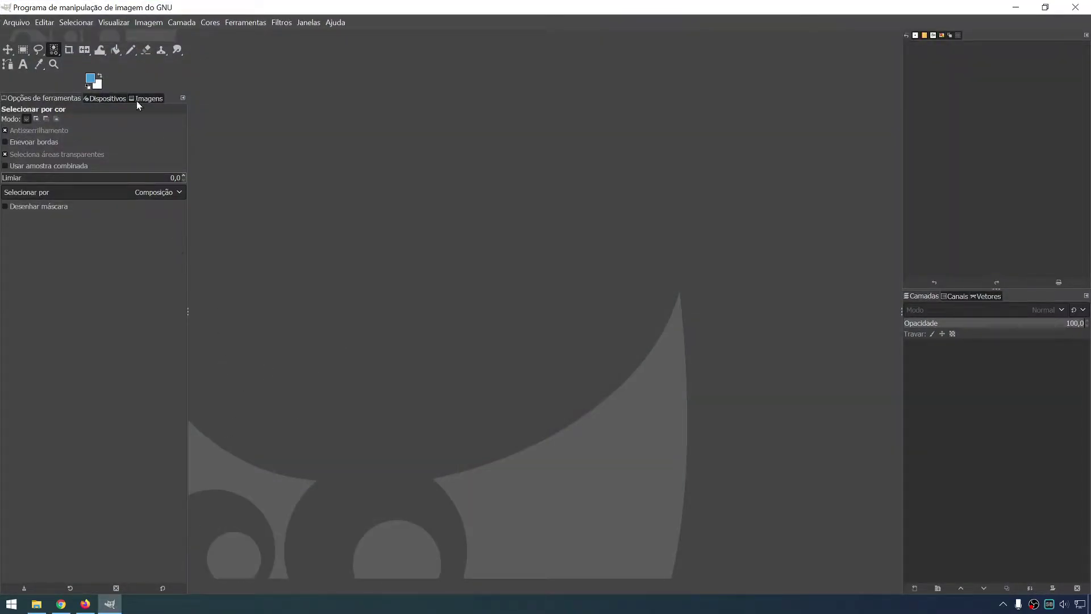
Create a new image via Arquivo > Novo with Largura and Altura both 24 px.
left_click(29, 23)
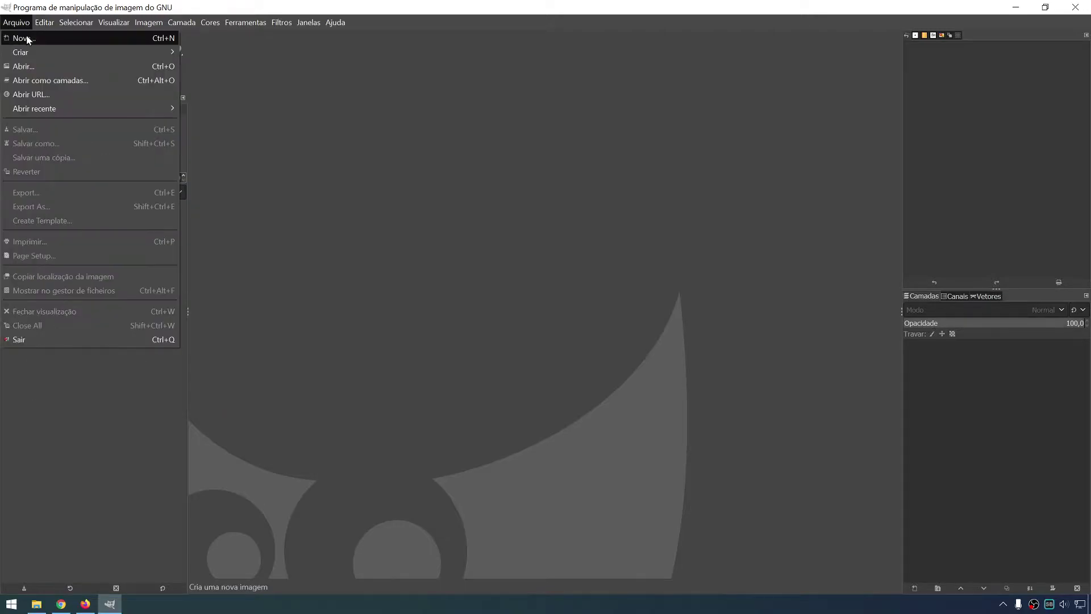
left_click(56, 37)
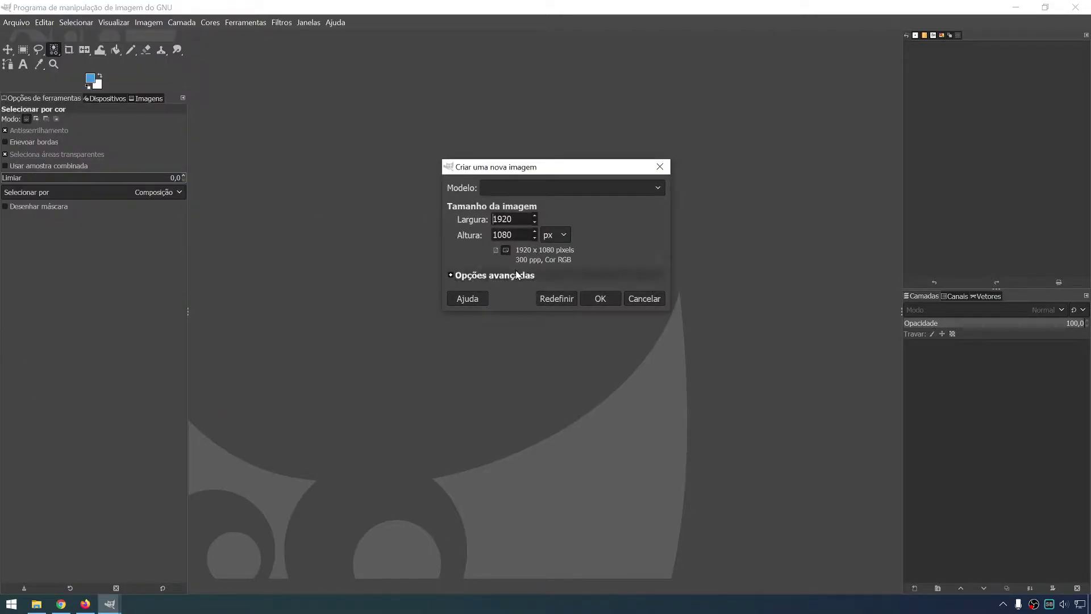
left_click_drag(467, 167, 369, 142)
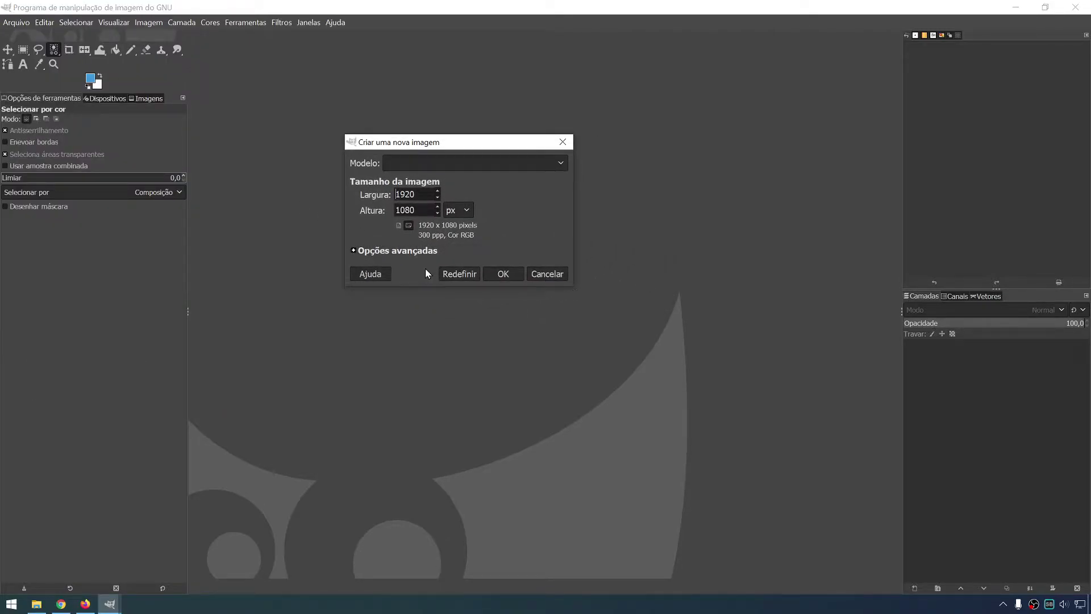
left_click(424, 251)
left_click_drag(420, 194, 378, 193)
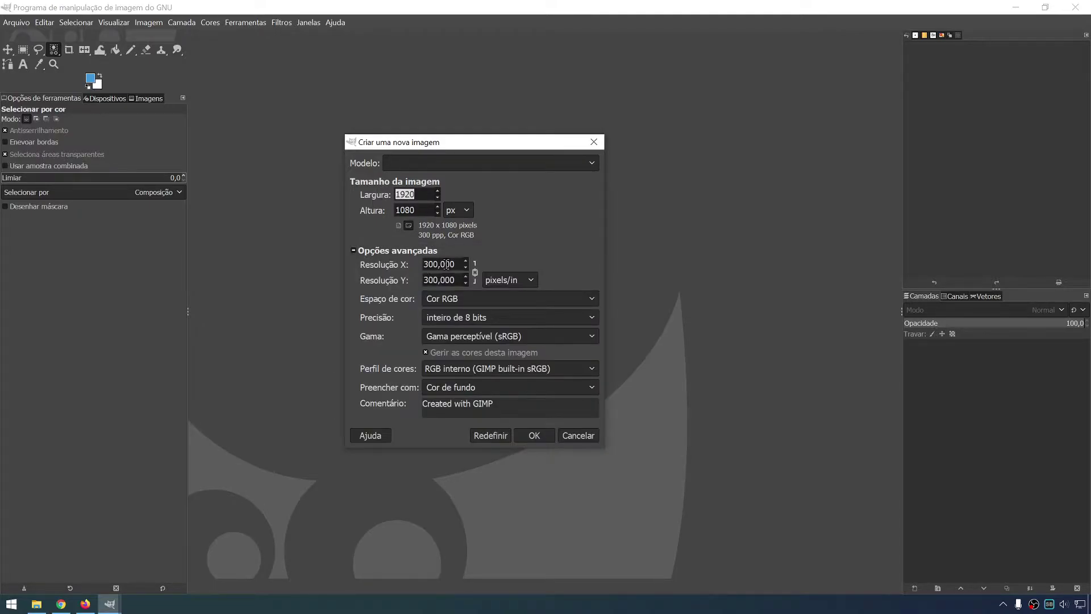
type("24")
key("Tab")
type("24")
key("Tab")
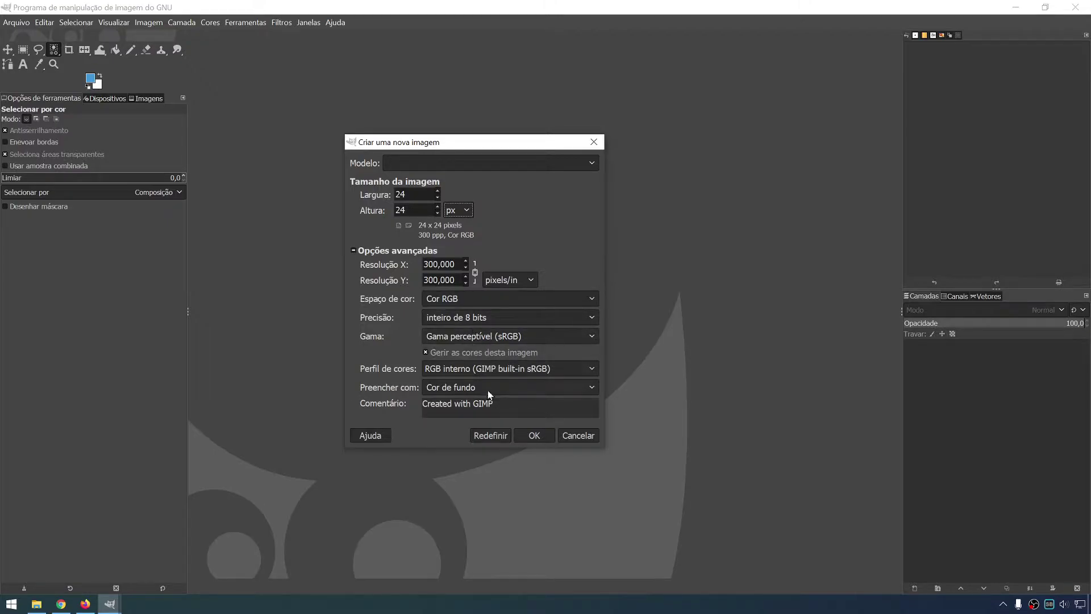
left_click(538, 435)
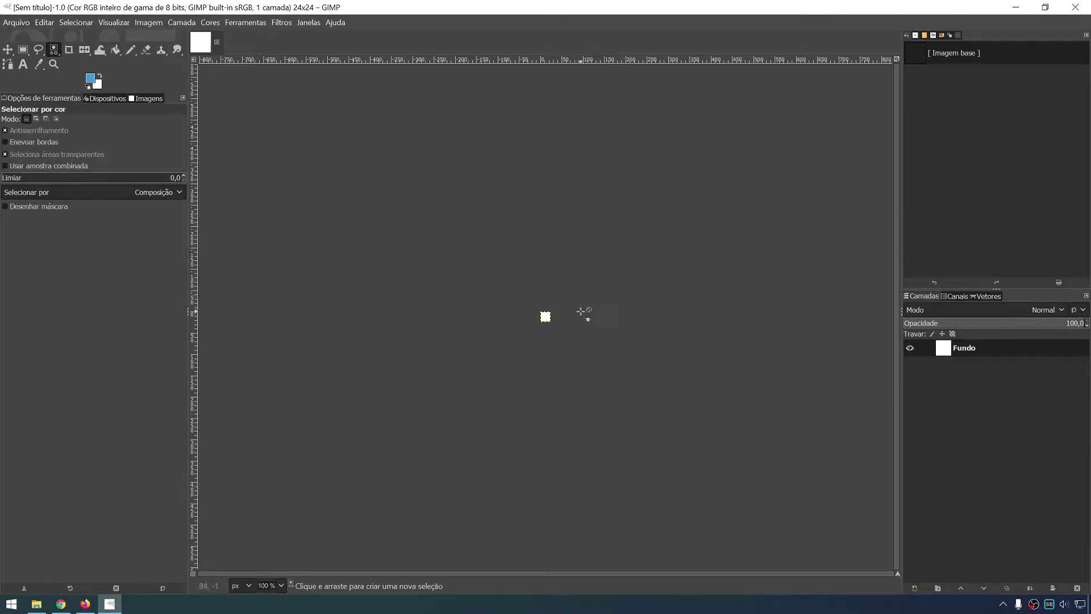
Zoom the blank 24×24 canvas to fit the window, at about 4946%.
key("ctrl")
scroll(555, 292, "up", 1)
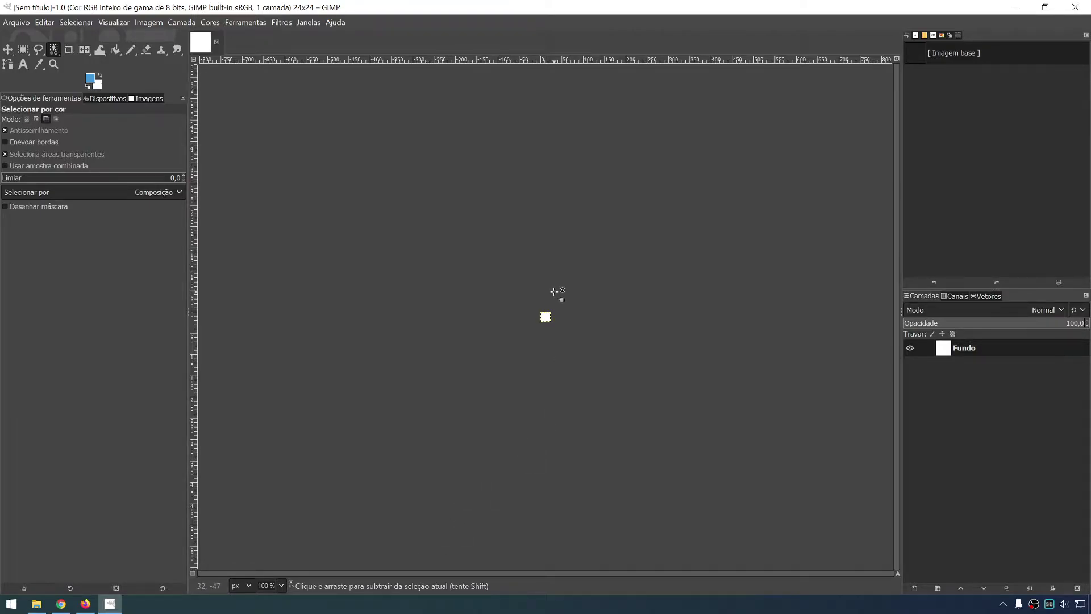
scroll(515, 427, "up", 3)
scroll(515, 428, "up", 3)
scroll(515, 428, "up", 2)
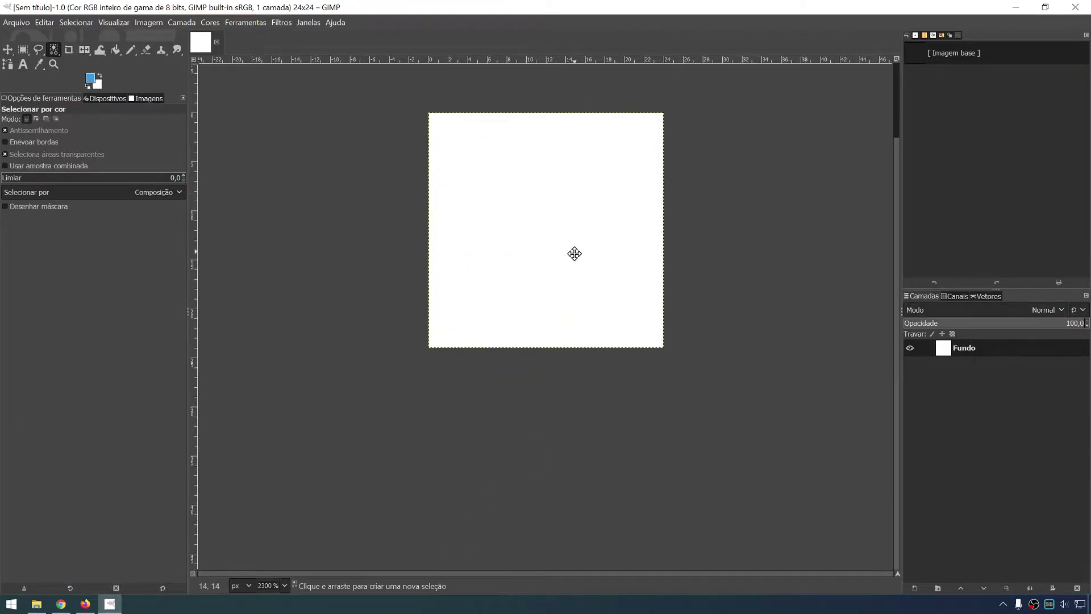
scroll(569, 296, "down", 6)
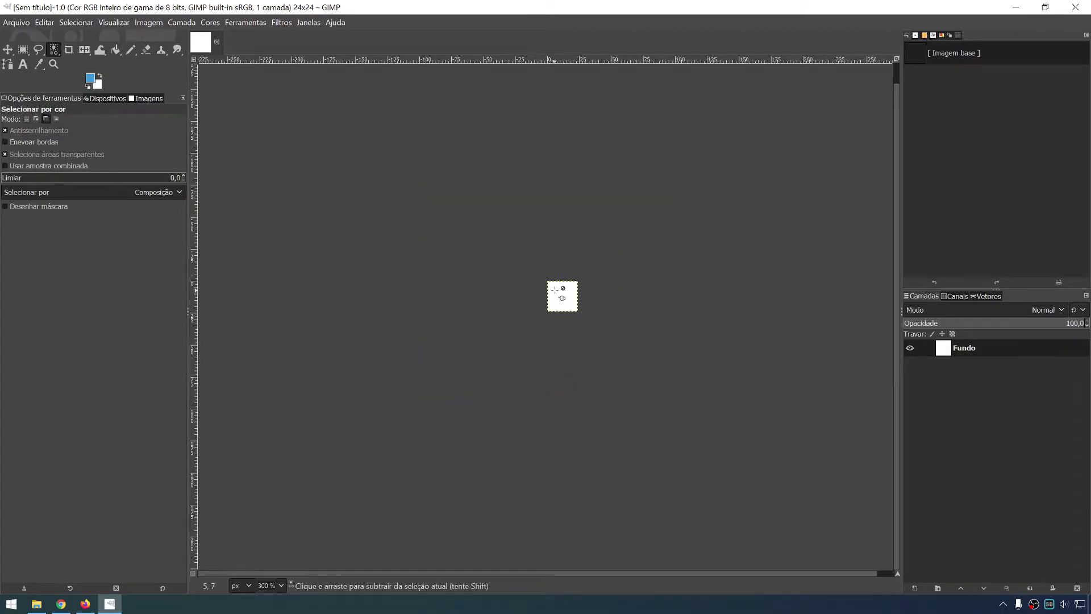
left_click(897, 59)
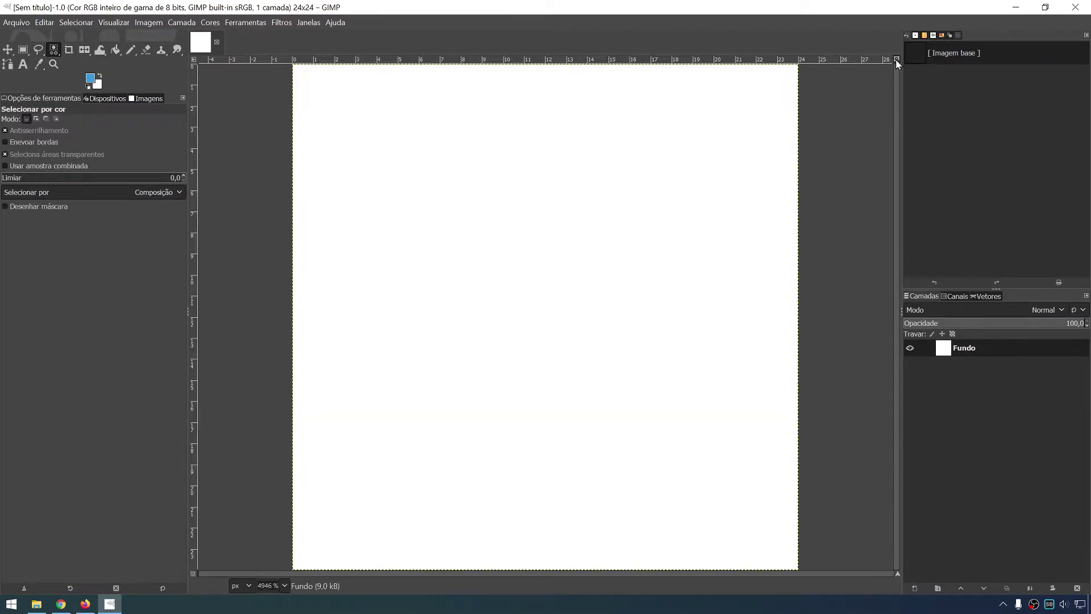
scroll(594, 246, "down", 7)
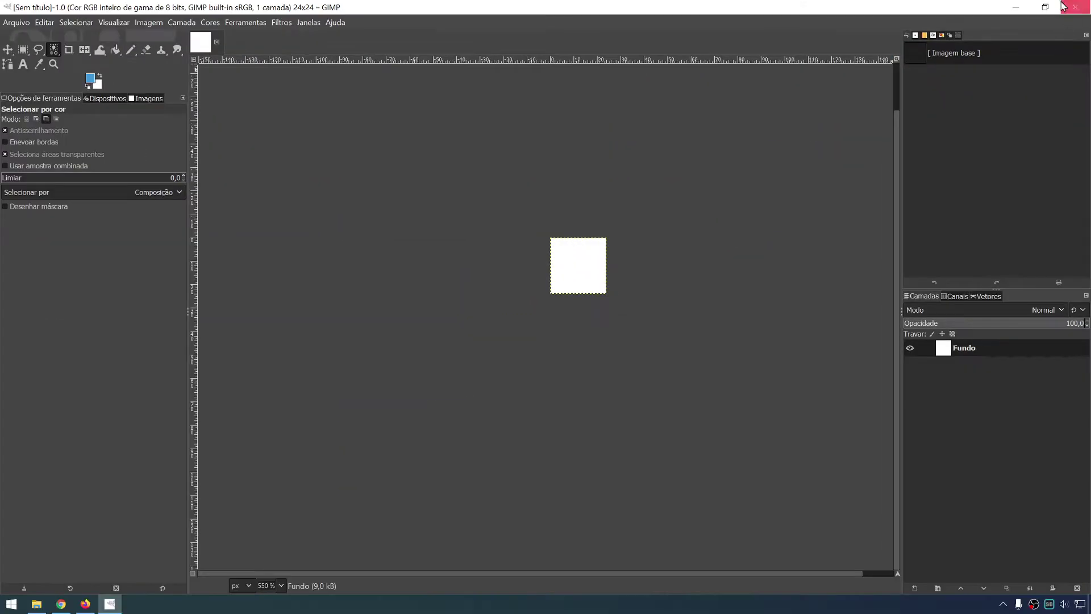
left_click(896, 59)
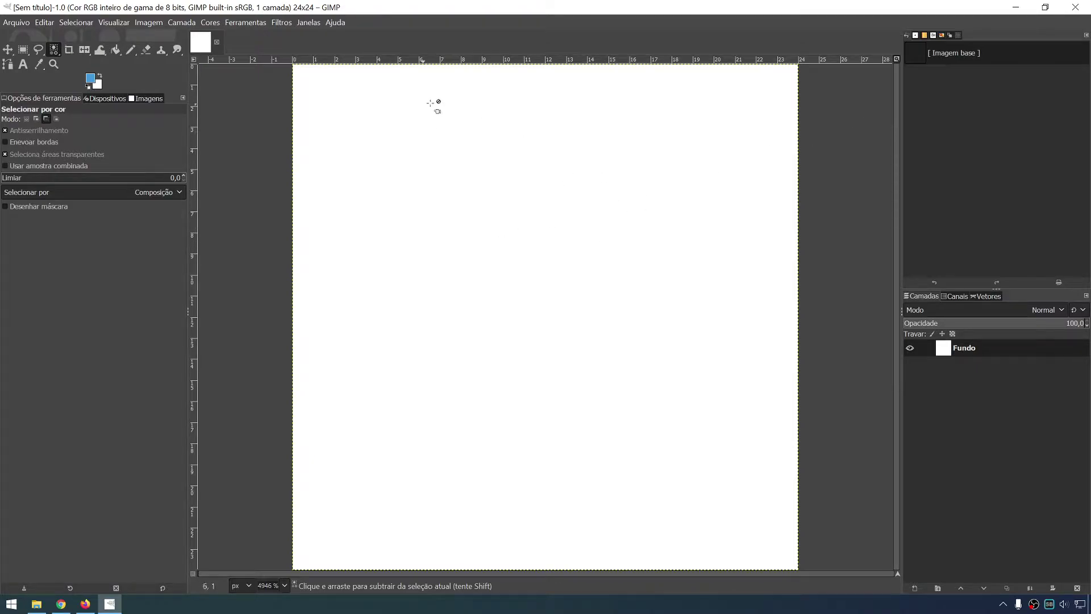
Try zoom levels 1100%, 800%, 100%, then zoom in to about 4946% from the status-bar dropdown.
left_click(284, 586)
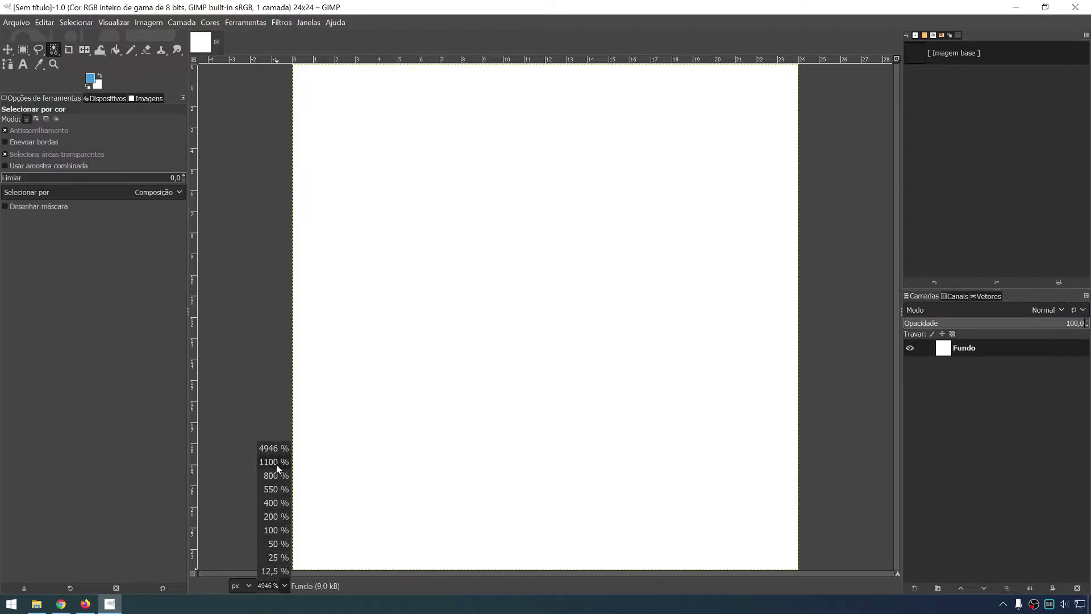
left_click(275, 463)
left_click(283, 585)
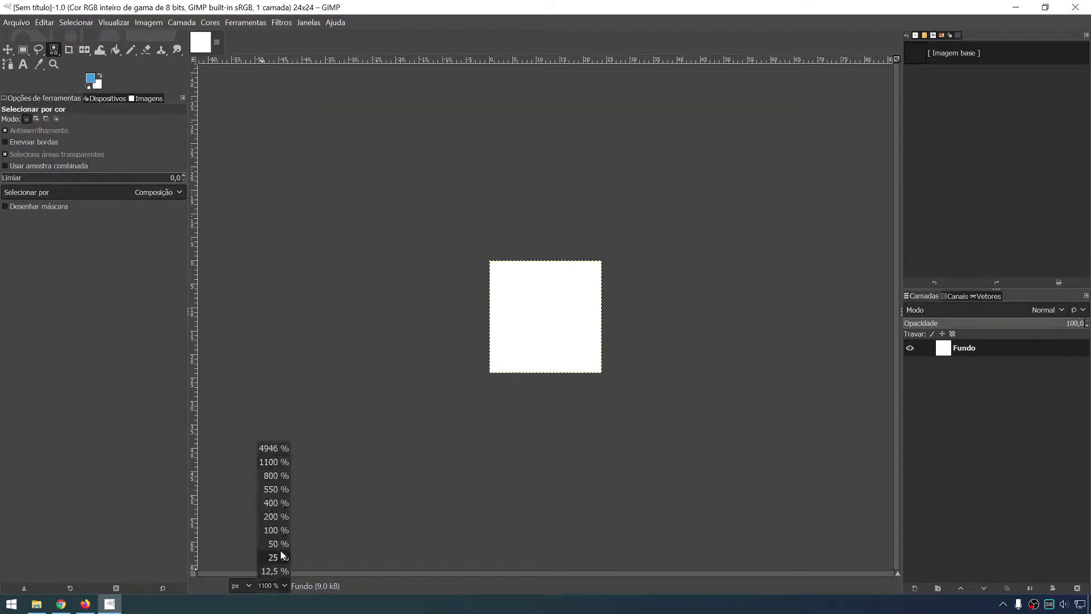
left_click(276, 481)
left_click(281, 585)
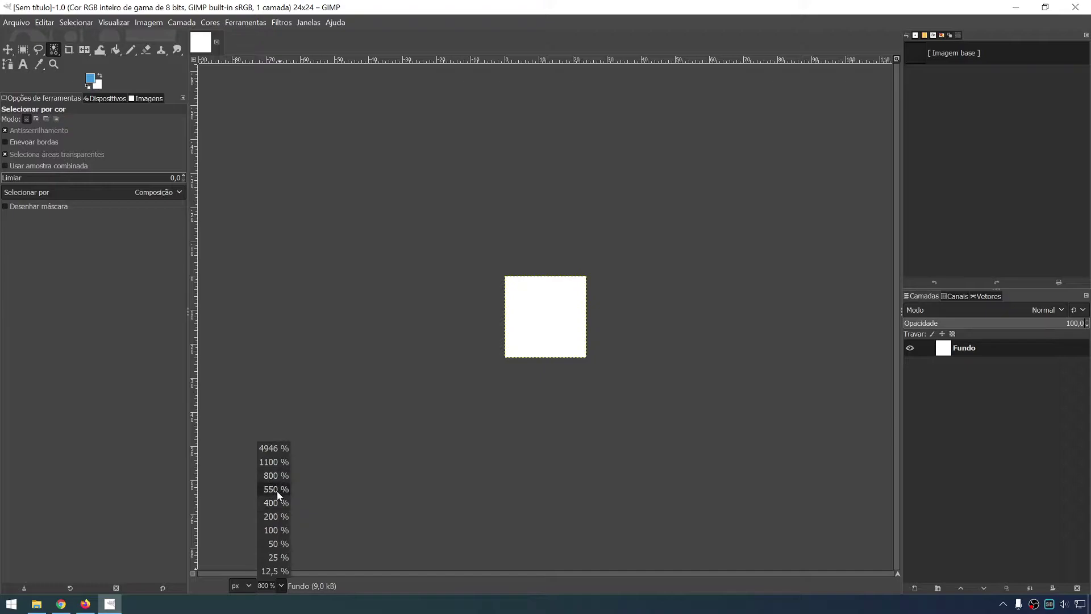
left_click(274, 531)
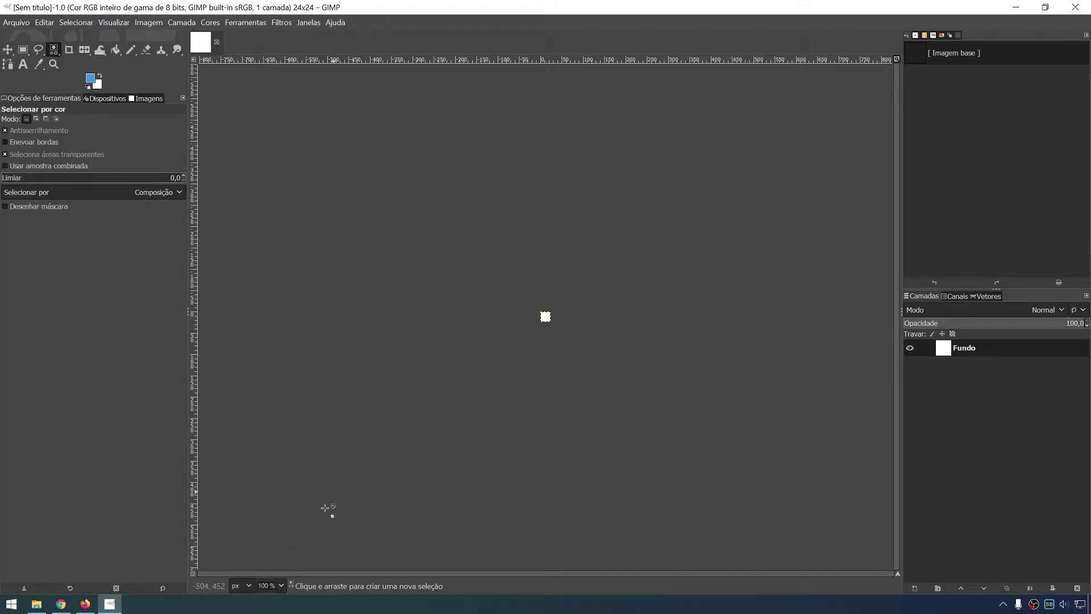
left_click(278, 586)
left_click(275, 464)
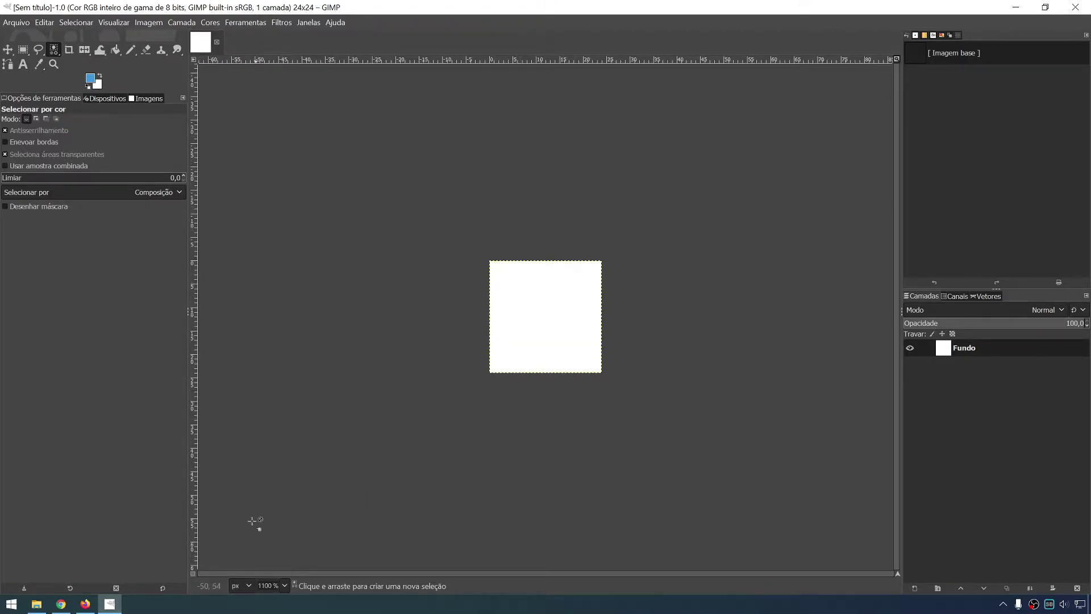
left_click(284, 586)
left_click(278, 451)
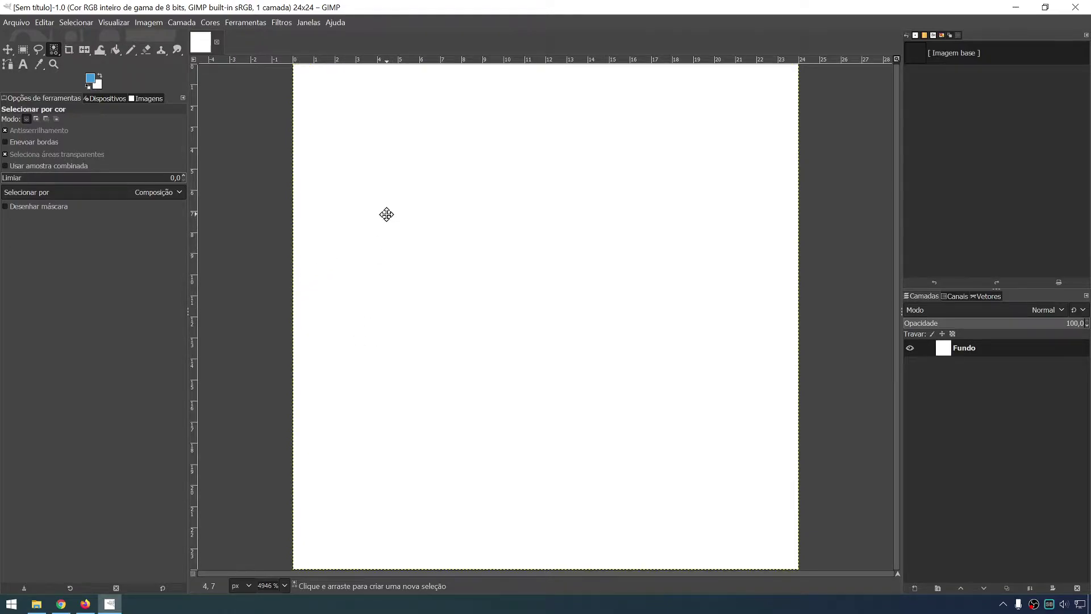
Pan until the whole 24×24 image sits centred in the window at 4500%.
key("space")
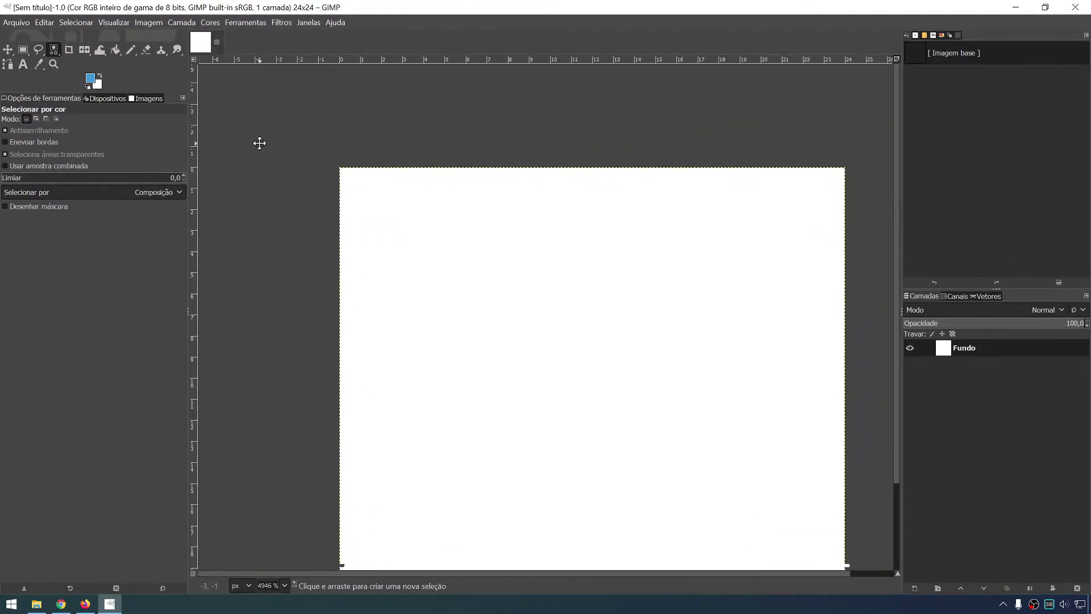
key("space")
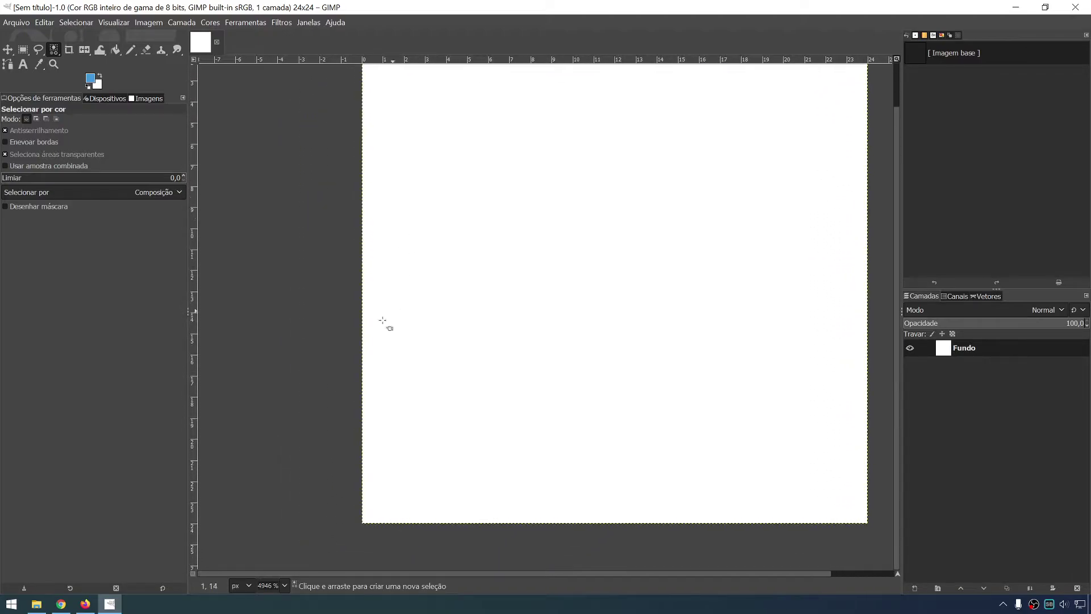
scroll(385, 319, "down", 3)
scroll(419, 183, "right", 3)
scroll(415, 194, "up", 5)
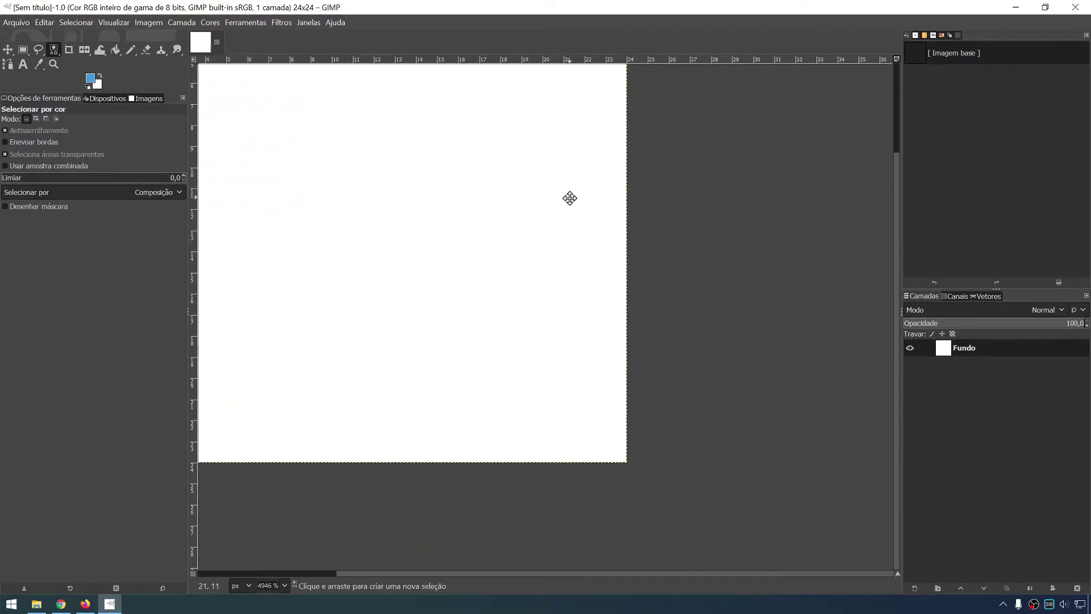
scroll(570, 197, "left", 3)
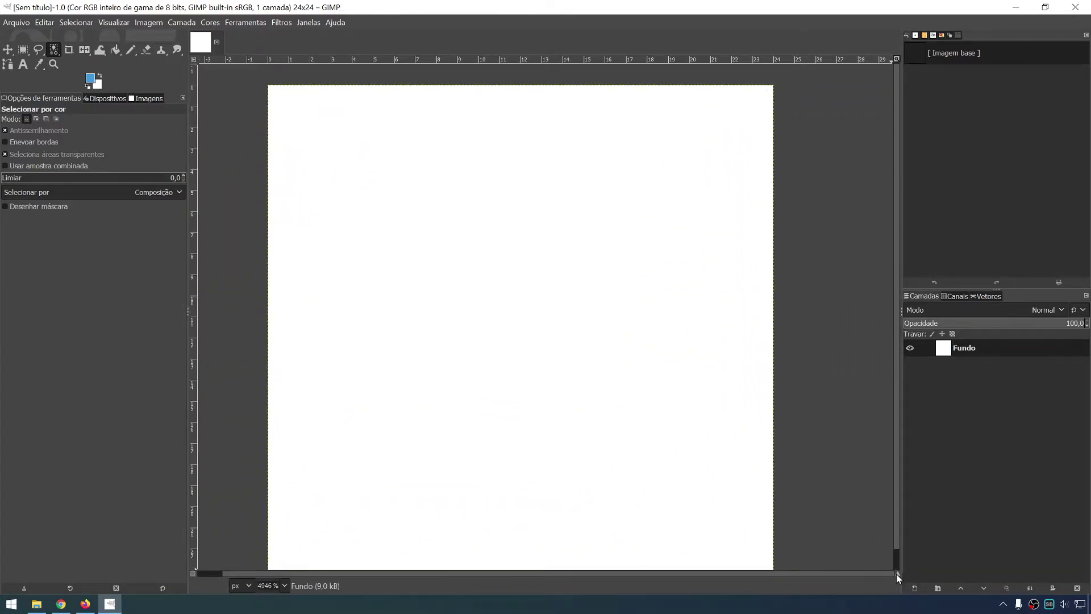
left_click_drag(895, 573, 901, 572)
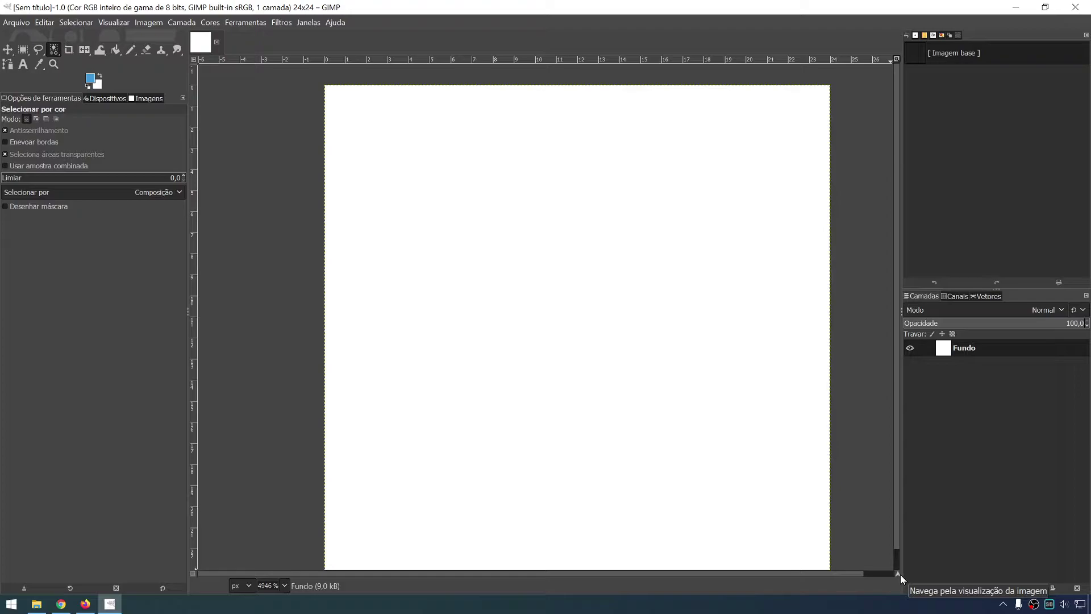
left_click_drag(900, 574, 907, 570)
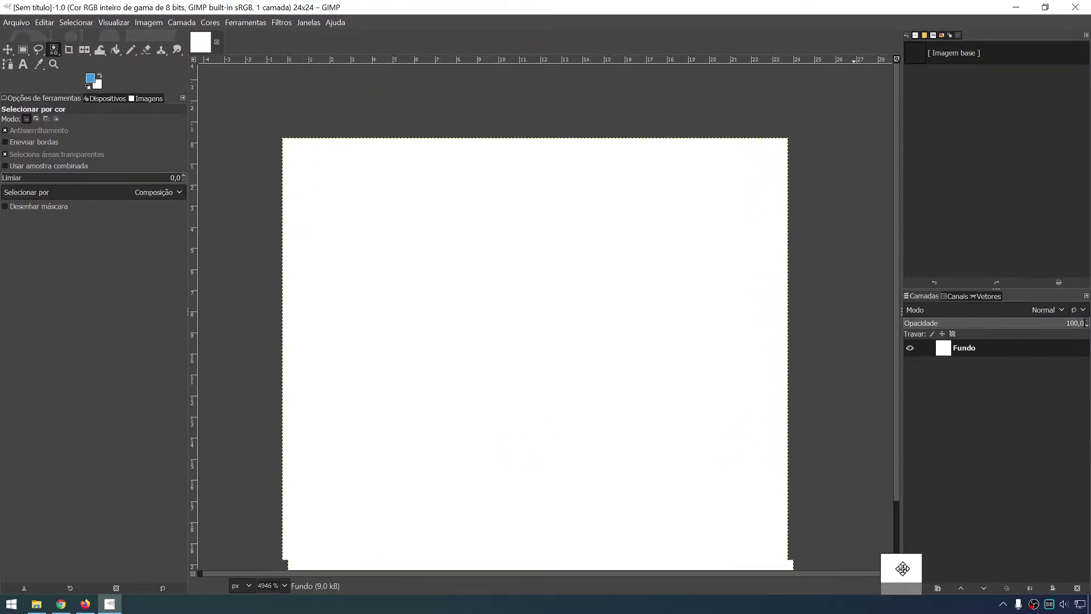
left_click_drag(906, 569, 901, 568)
left_click_drag(524, 391, 552, 425)
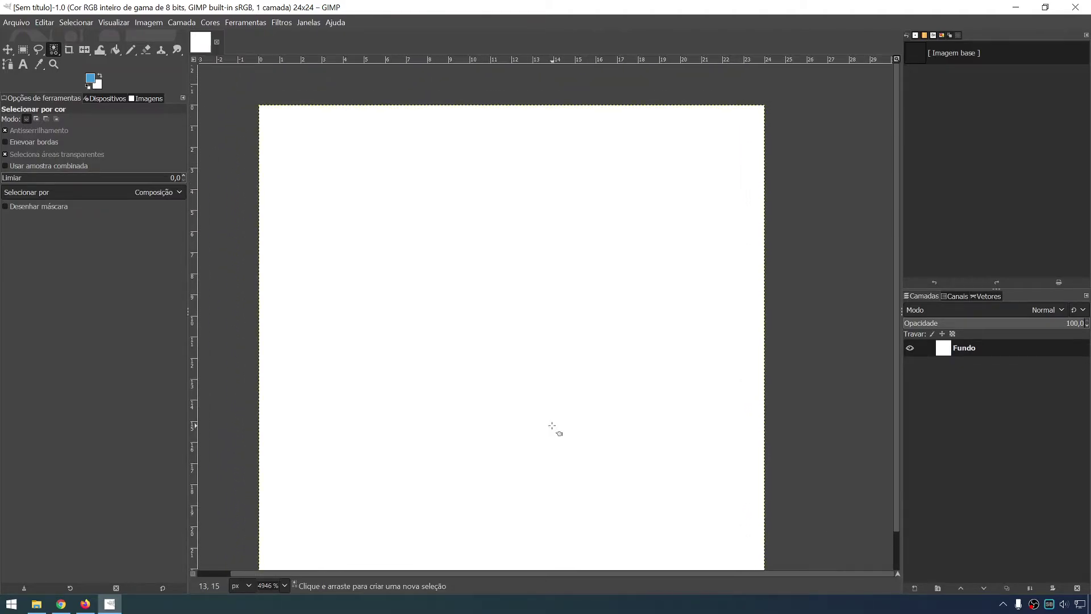
scroll(411, 378, "down", 3)
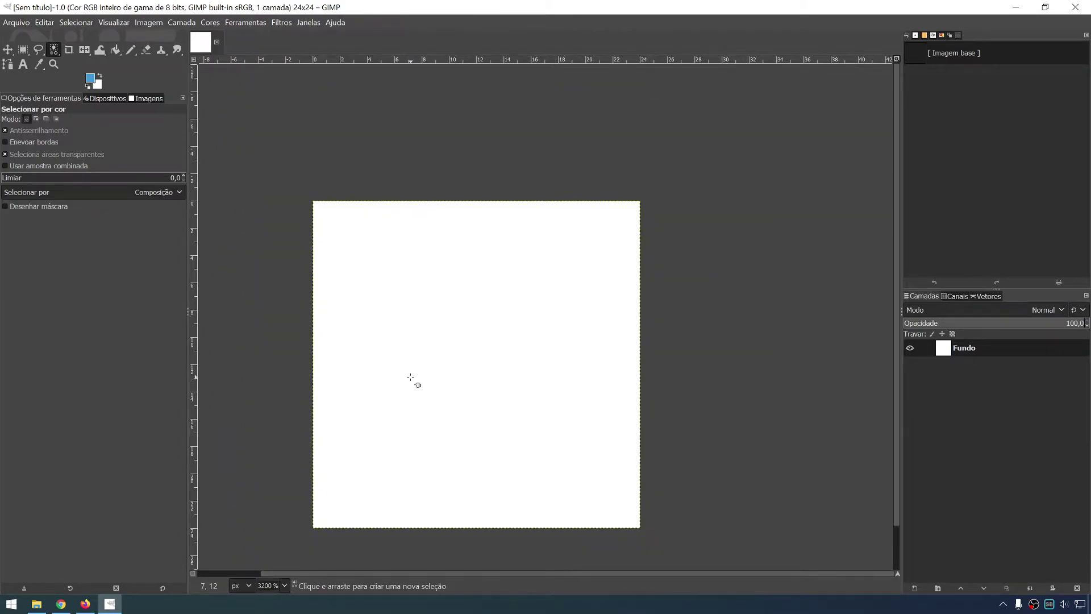
left_click_drag(412, 378, 463, 358)
scroll(497, 361, "up", 3)
scroll(497, 360, "right", 1)
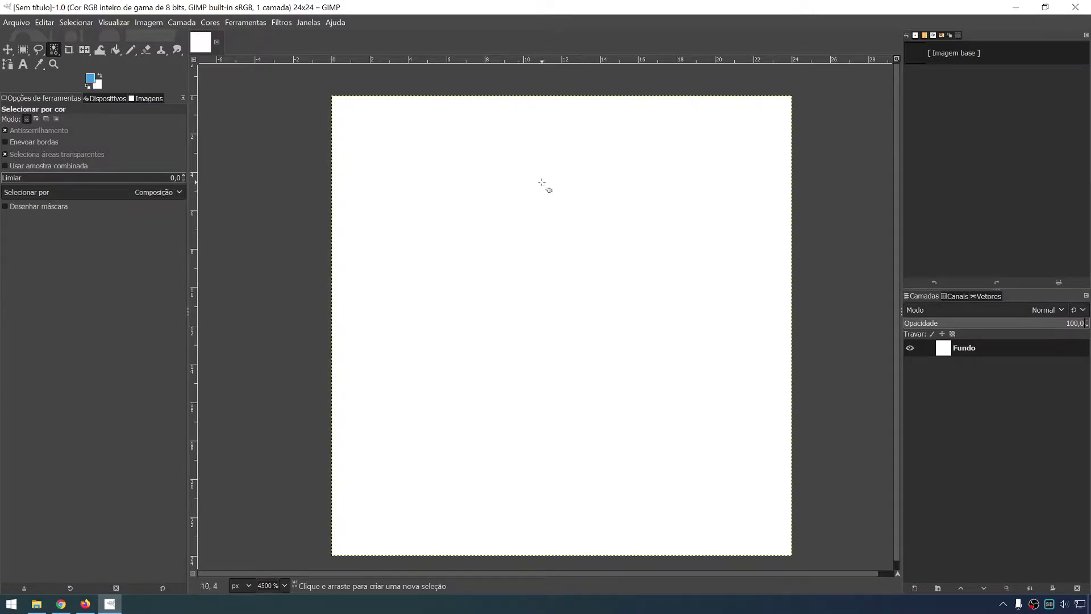
Pick the Pencil from the toolbox paint-tools group, browse its related tools, then take the Paintbrush.
left_click(132, 51)
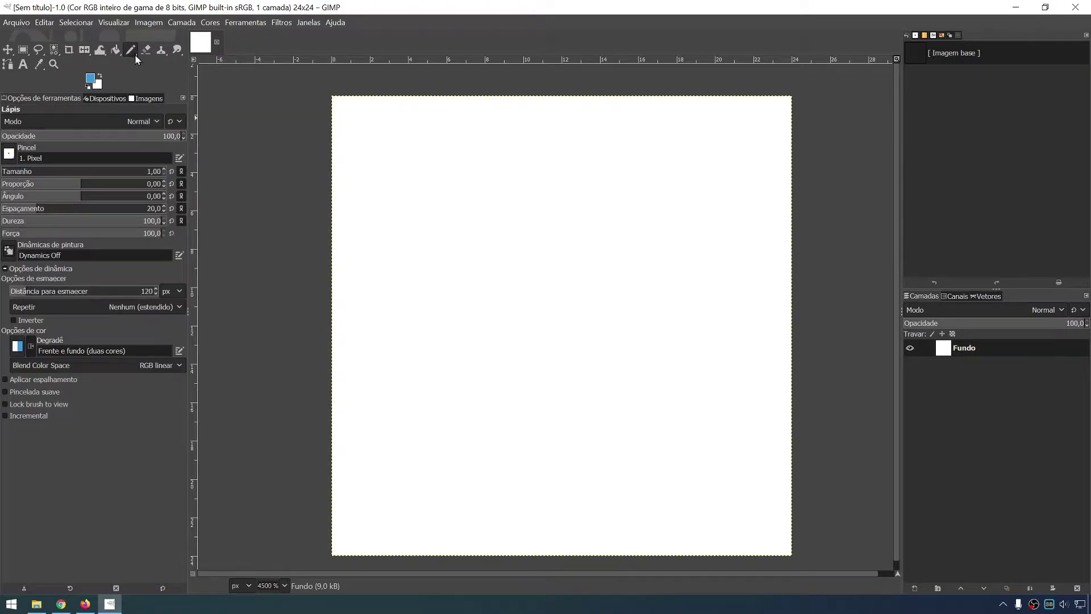
left_click(134, 53)
left_click(134, 53)
left_click(135, 54)
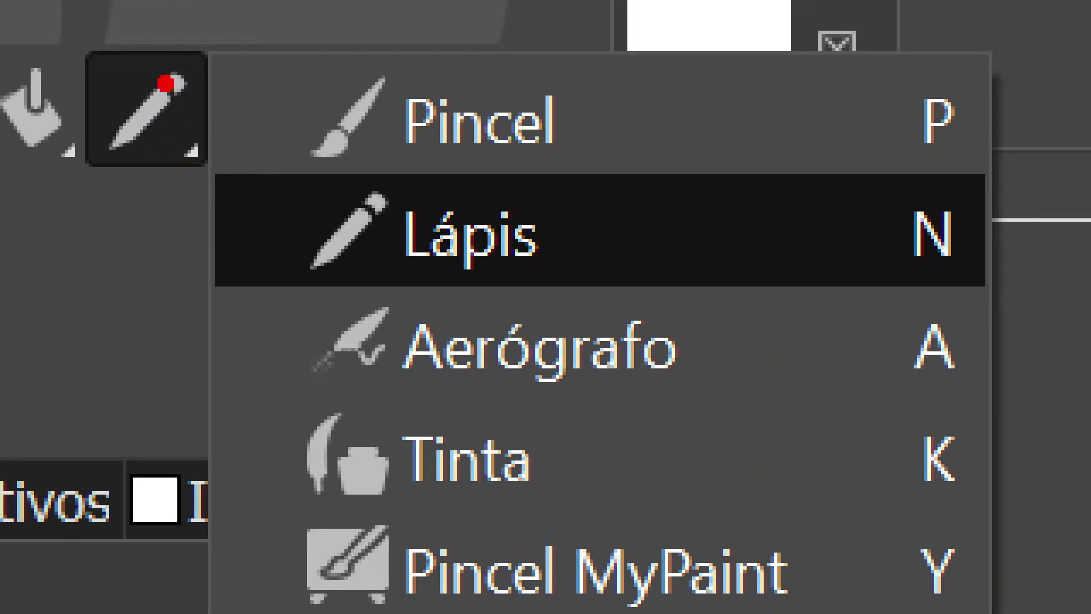
left_click_drag(138, 55, 76, 180)
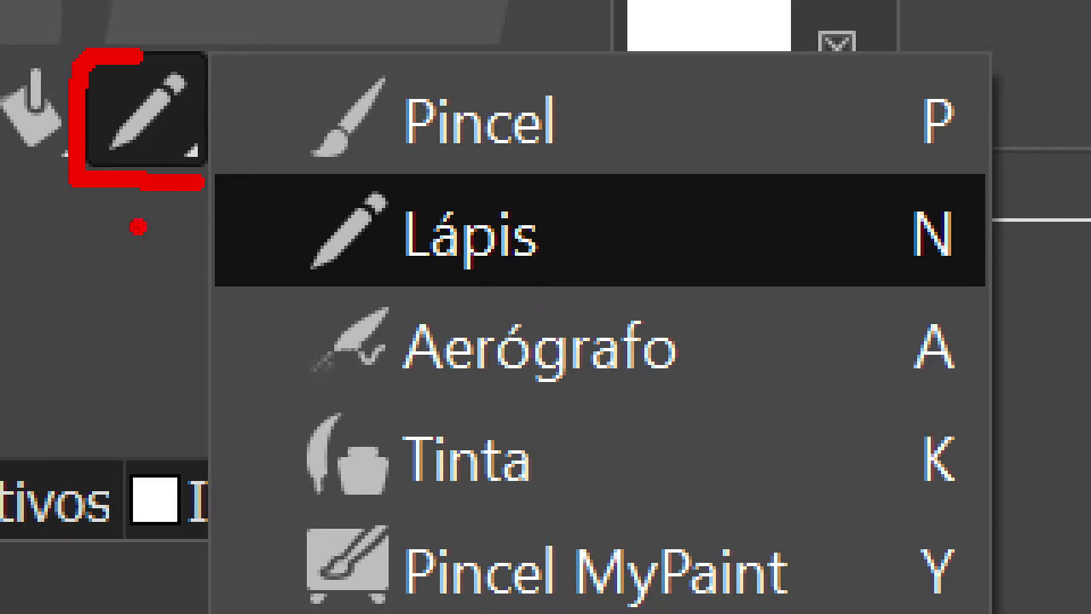
left_click_drag(137, 226, 260, 240)
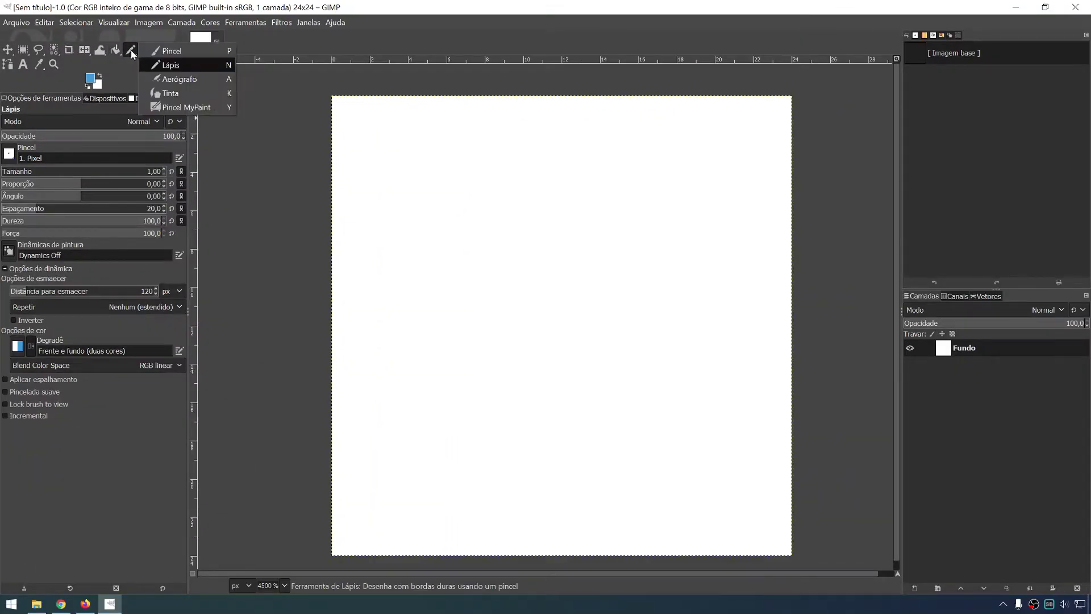
left_click(136, 50)
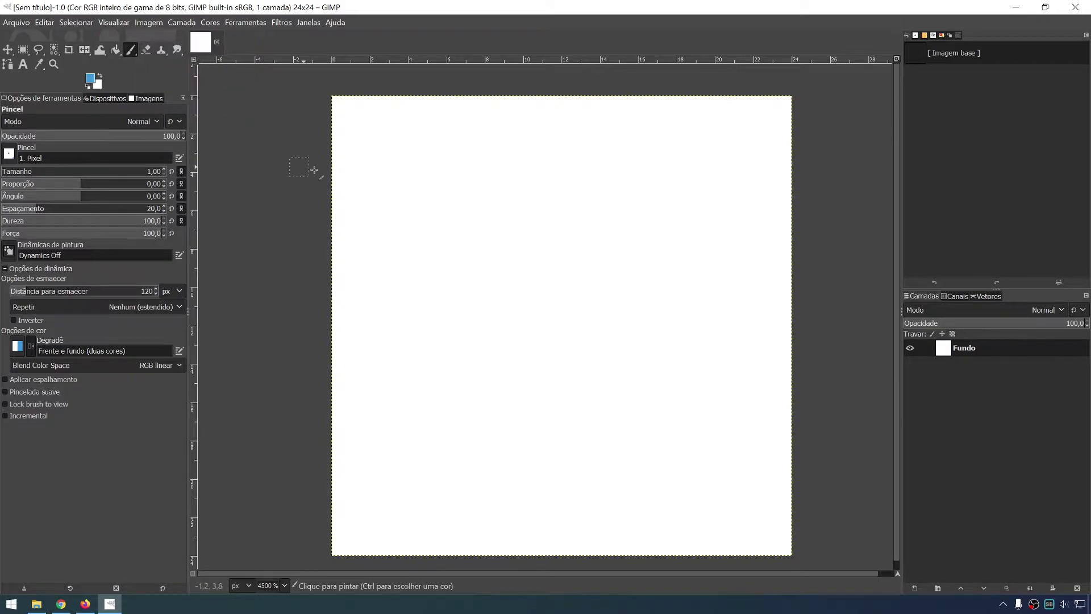
Try soft blue Paintbrush curves across the upper canvas and undo them all.
mouse_move(348, 178)
left_mouse_down()
mouse_move(441, 165)
mouse_move(610, 335)
left_mouse_up()
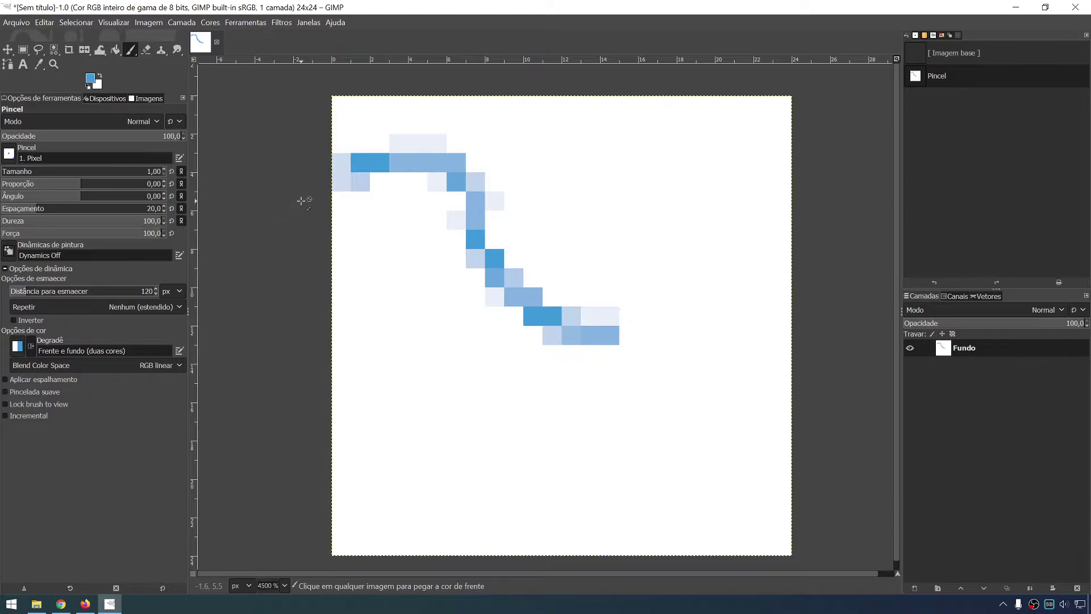
key("ctrl+z")
mouse_move(338, 196)
left_mouse_down()
mouse_move(377, 181)
mouse_move(499, 195)
mouse_move(536, 247)
mouse_move(708, 334)
left_mouse_up()
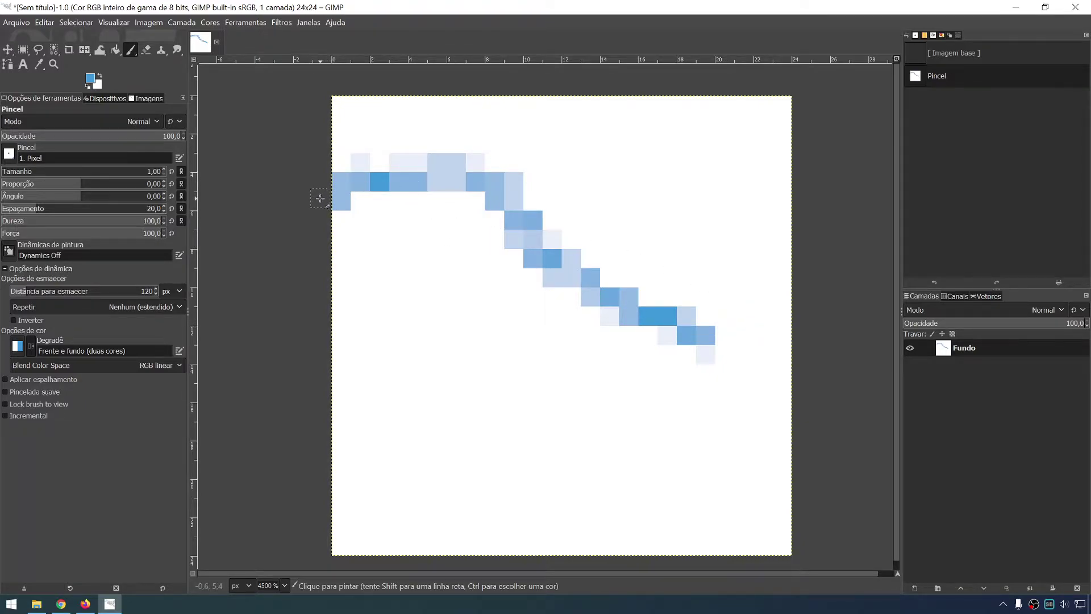
mouse_move(320, 198)
left_mouse_down()
mouse_move(431, 182)
mouse_move(625, 296)
mouse_move(741, 322)
left_mouse_up()
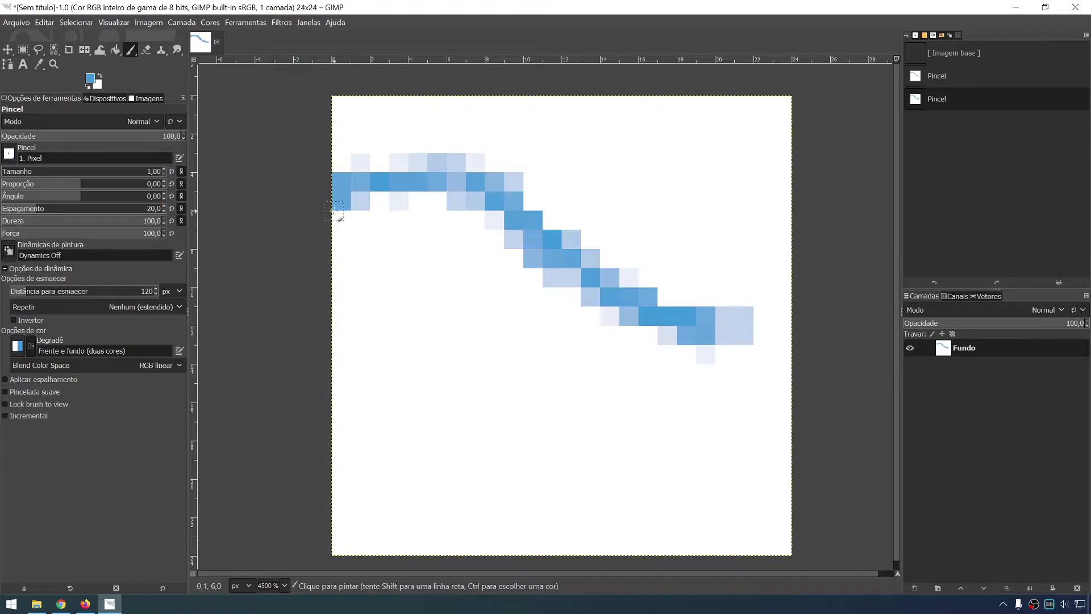
mouse_move(336, 212)
left_mouse_down()
mouse_move(432, 182)
mouse_move(625, 301)
mouse_move(765, 336)
left_mouse_up()
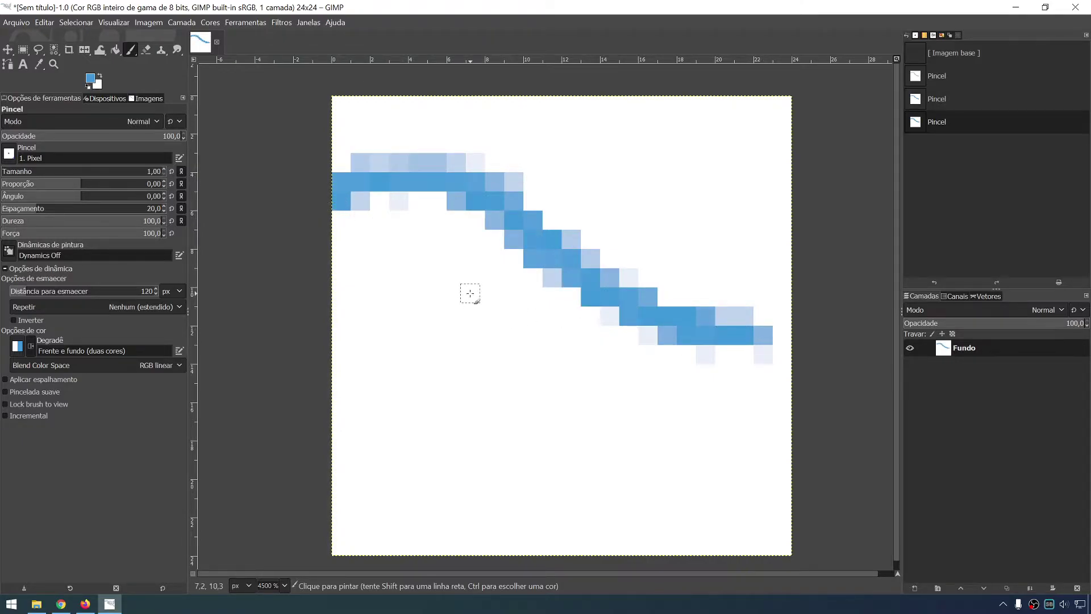
key("ctrl+z")
key("ctrl+z")
key("ctrl+z")
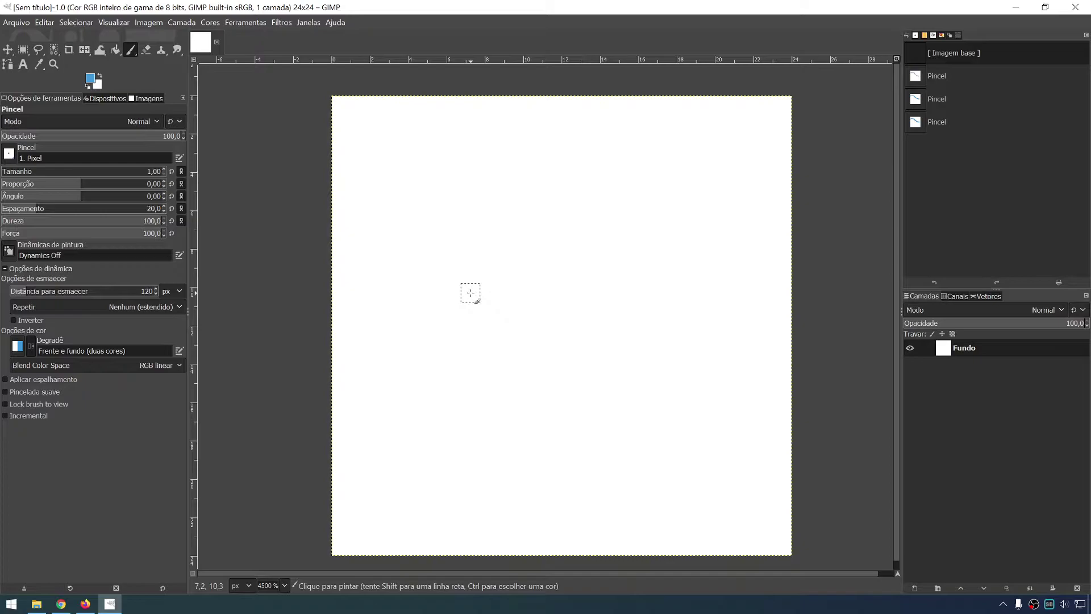
mouse_move(334, 222)
left_mouse_down()
mouse_move(470, 258)
mouse_move(671, 368)
left_mouse_up()
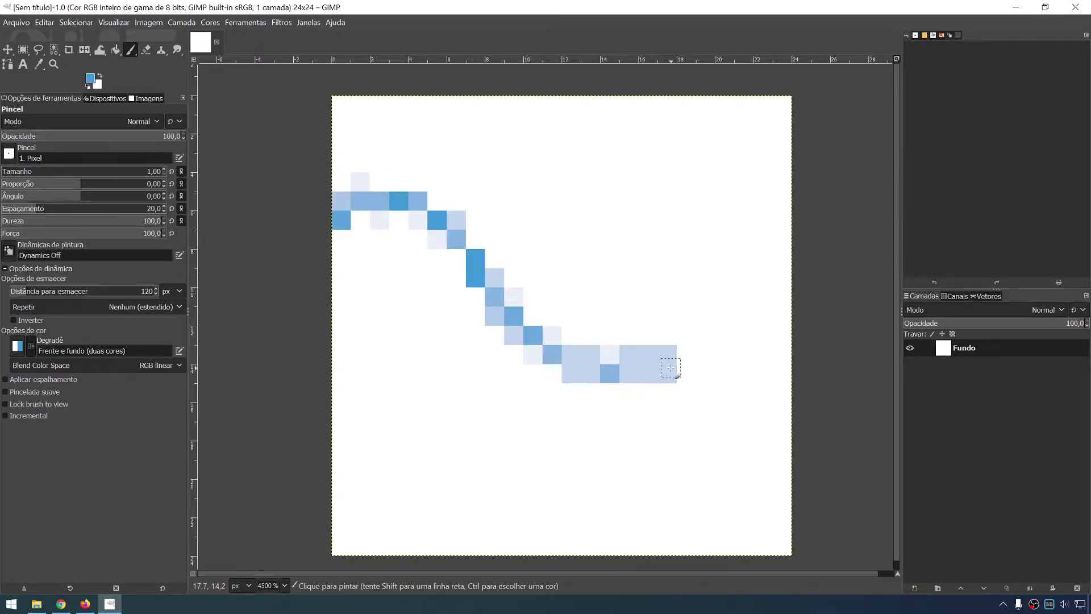
key("ctrl+z")
Switch to the Pencil and fill the top canvas rows with hard-edged blue pixels.
left_click_drag(130, 50, 189, 80)
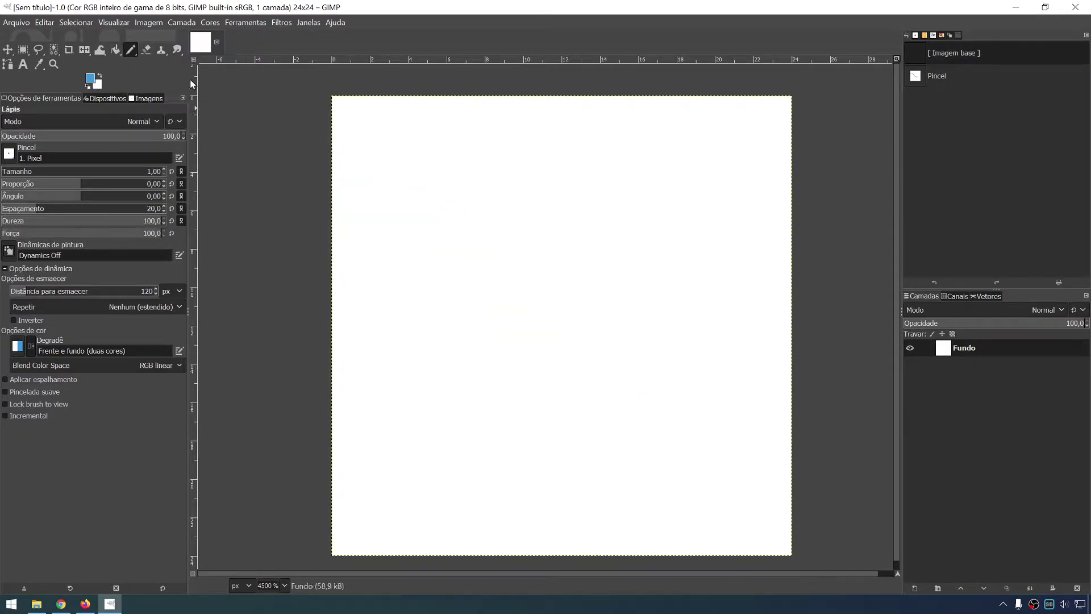
mouse_move(317, 198)
left_mouse_down()
mouse_move(519, 205)
mouse_move(585, 317)
mouse_move(625, 335)
left_mouse_up()
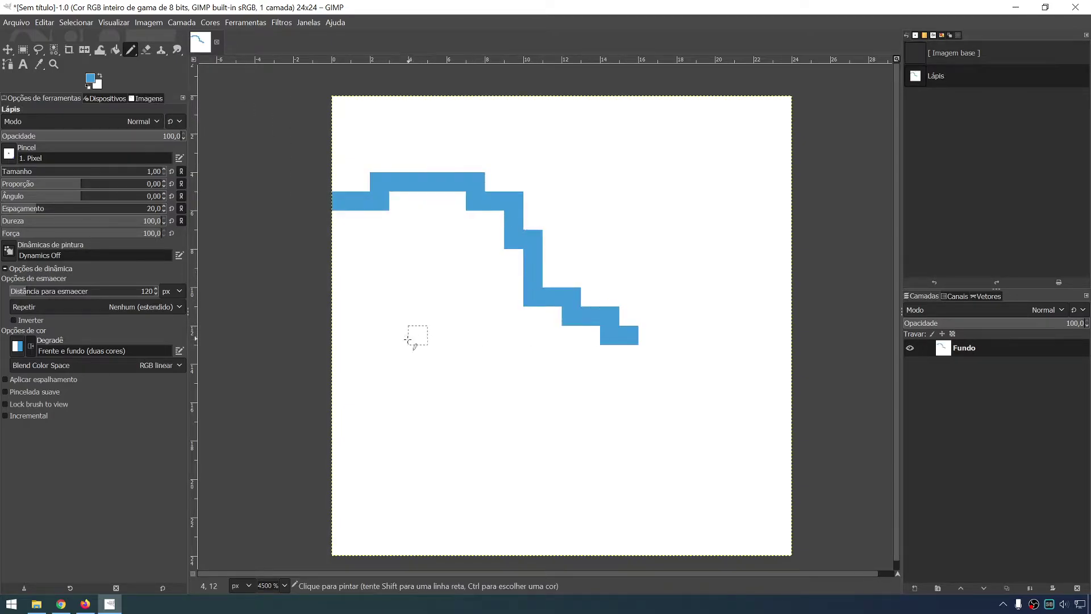
left_click_drag(373, 392, 693, 395)
key("ctrl+z")
key("ctrl+z")
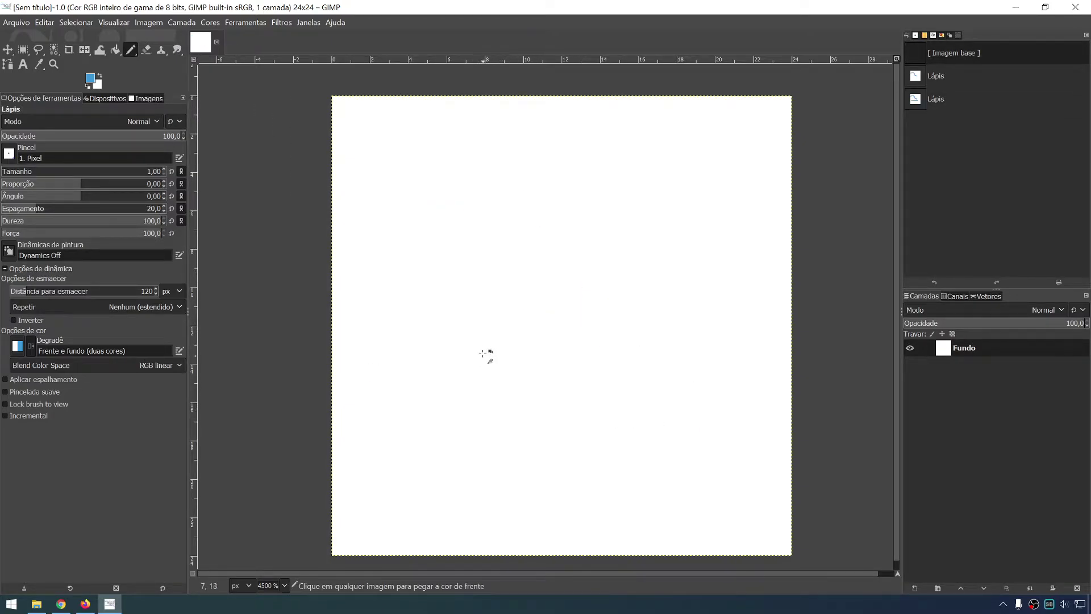
left_click_drag(324, 221, 773, 223)
key("ctrl+z")
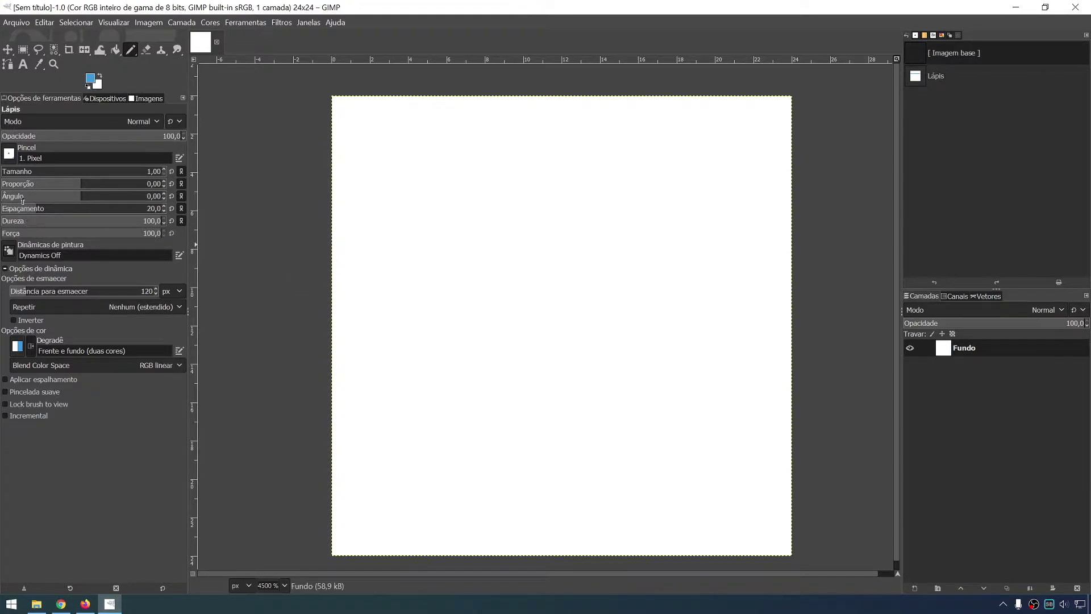
mouse_move(341, 143)
left_mouse_down()
mouse_move(495, 162)
mouse_move(569, 105)
mouse_move(278, 108)
mouse_move(745, 105)
mouse_move(398, 182)
mouse_move(818, 138)
mouse_move(596, 185)
mouse_move(295, 165)
mouse_move(287, 206)
mouse_move(664, 219)
mouse_move(982, 192)
left_mouse_up()
left_click_drag(398, 258, 733, 244)
After checking the reference, pencil the blue band further down and fill a missed left-edge pixel.
key("alt+Tab")
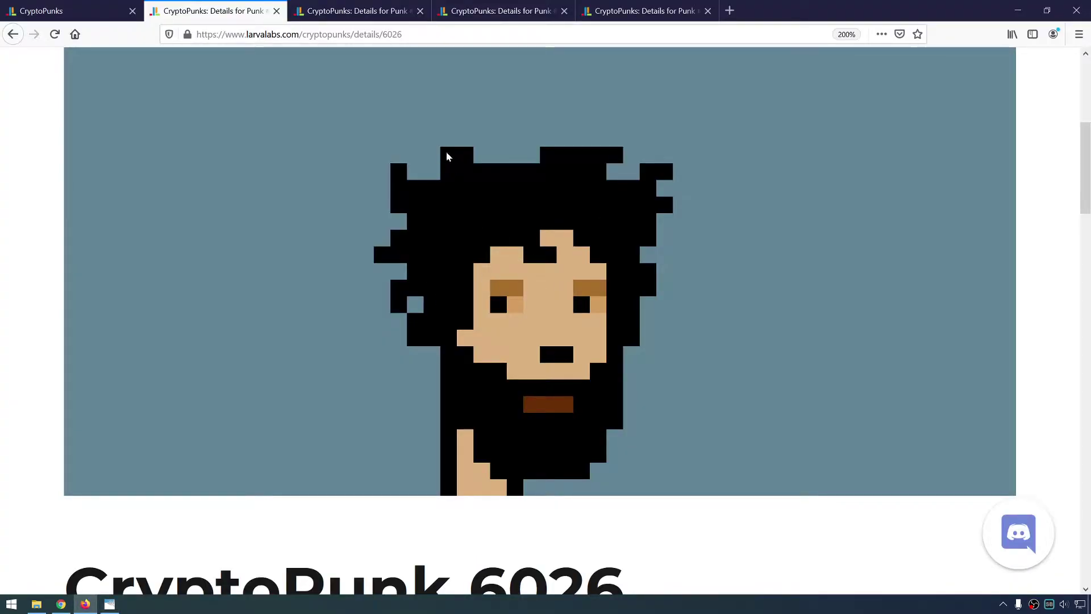
key("alt+Tab")
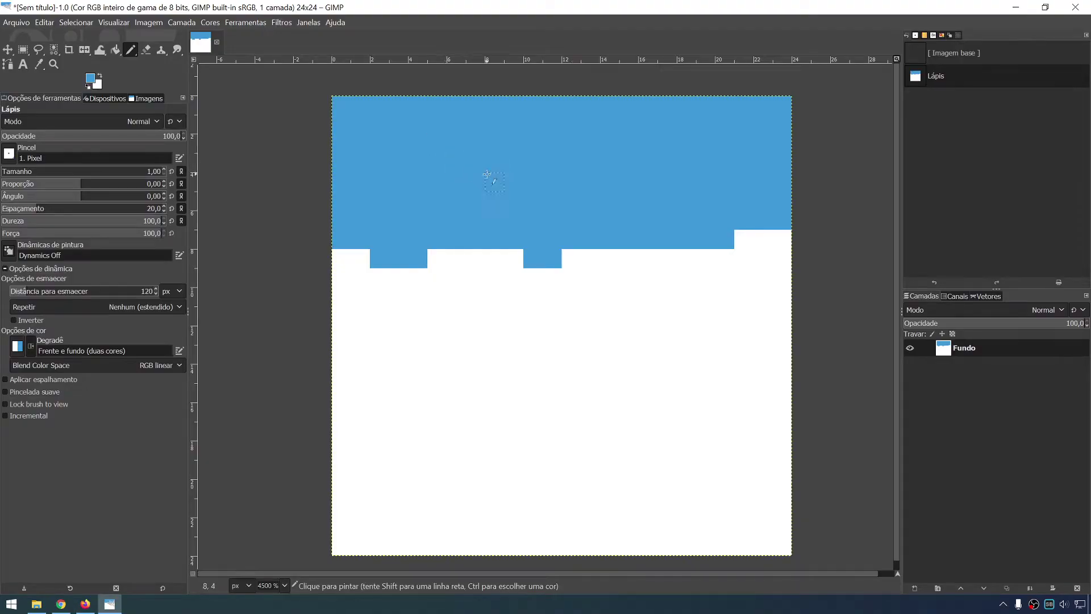
mouse_move(316, 245)
left_mouse_down()
mouse_move(882, 275)
mouse_move(564, 242)
left_mouse_up()
left_click(341, 277)
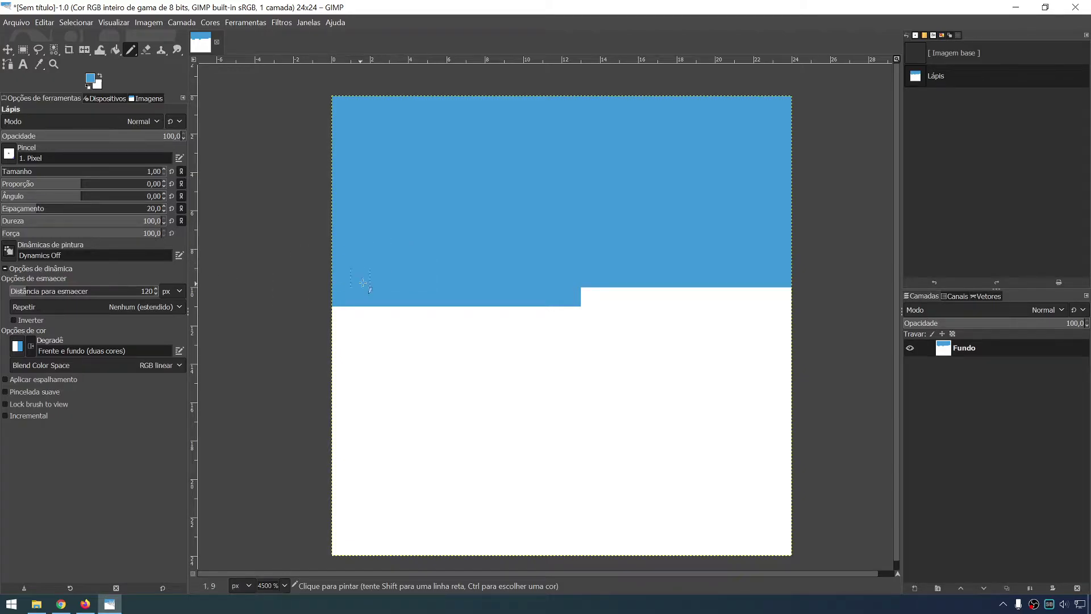
Bucket-fill the remaining white area blue, then go back to the Pencil.
left_click(115, 50)
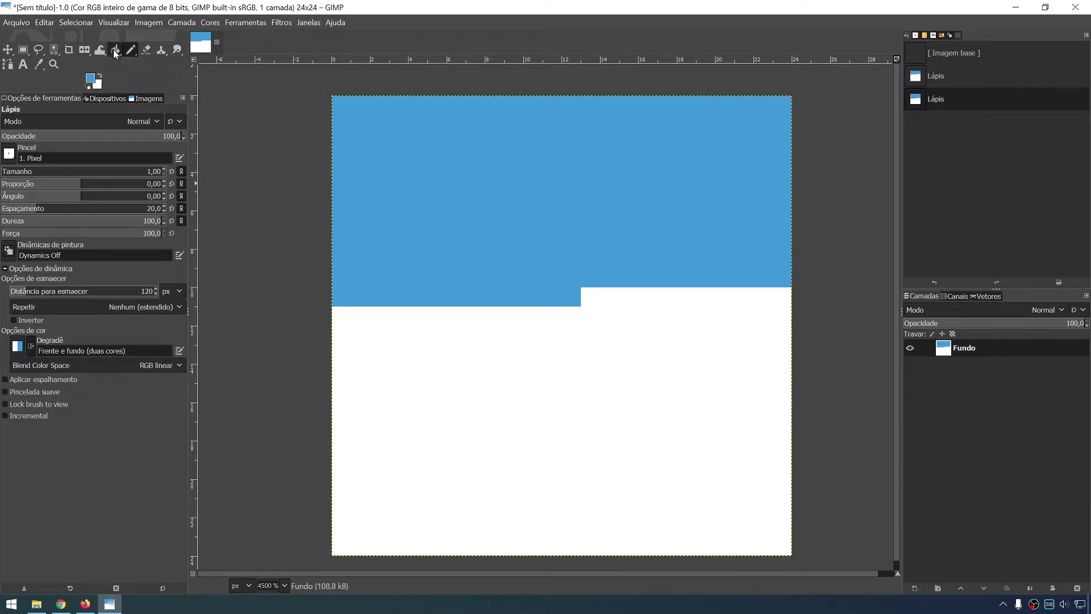
left_click(424, 344)
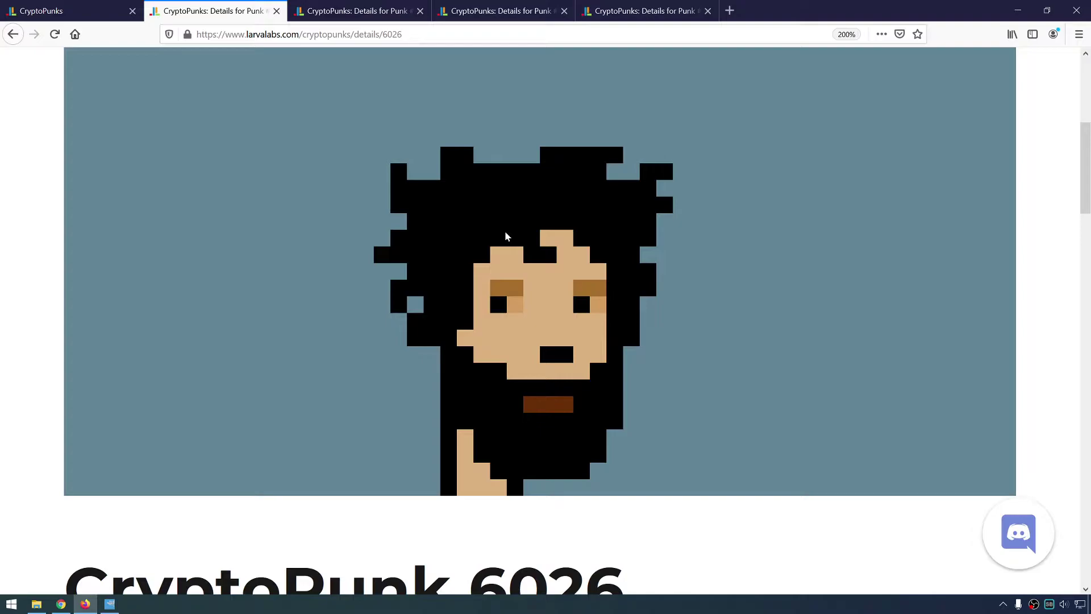
key("alt+Tab")
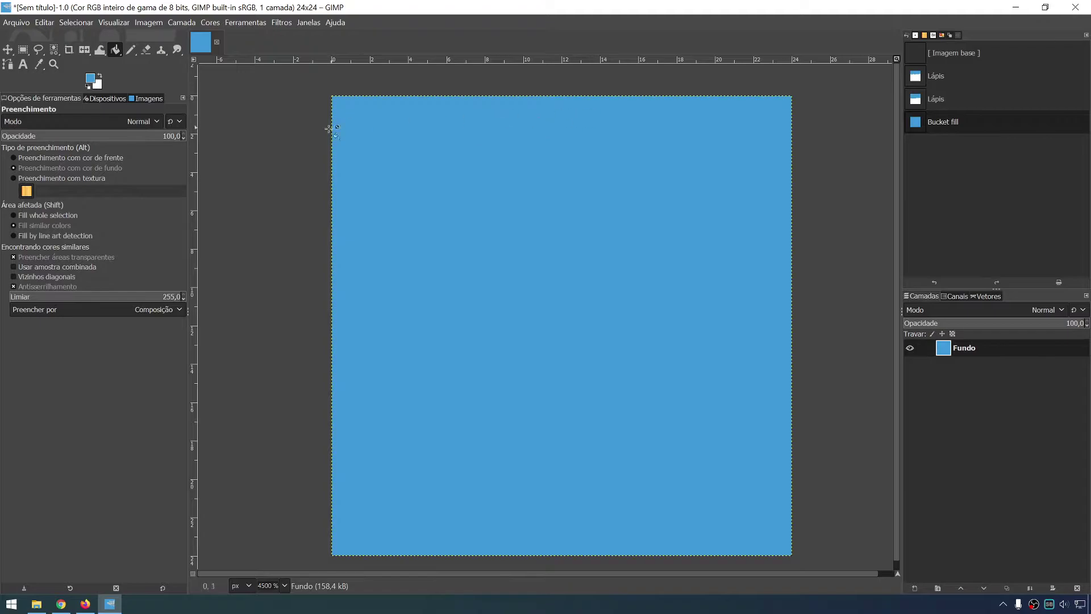
left_click(131, 51)
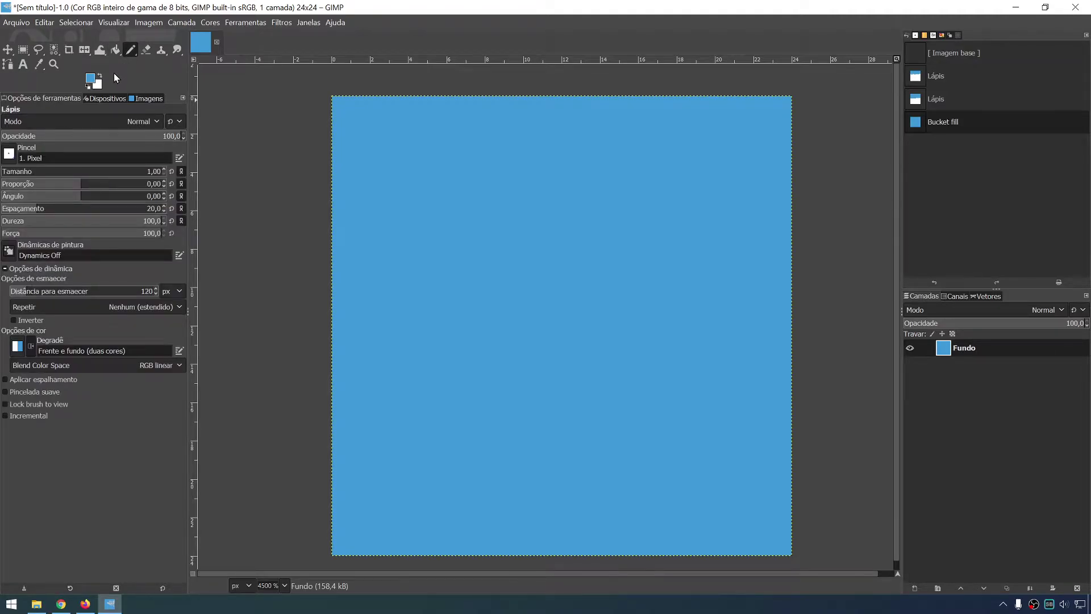
key("alt+Tab")
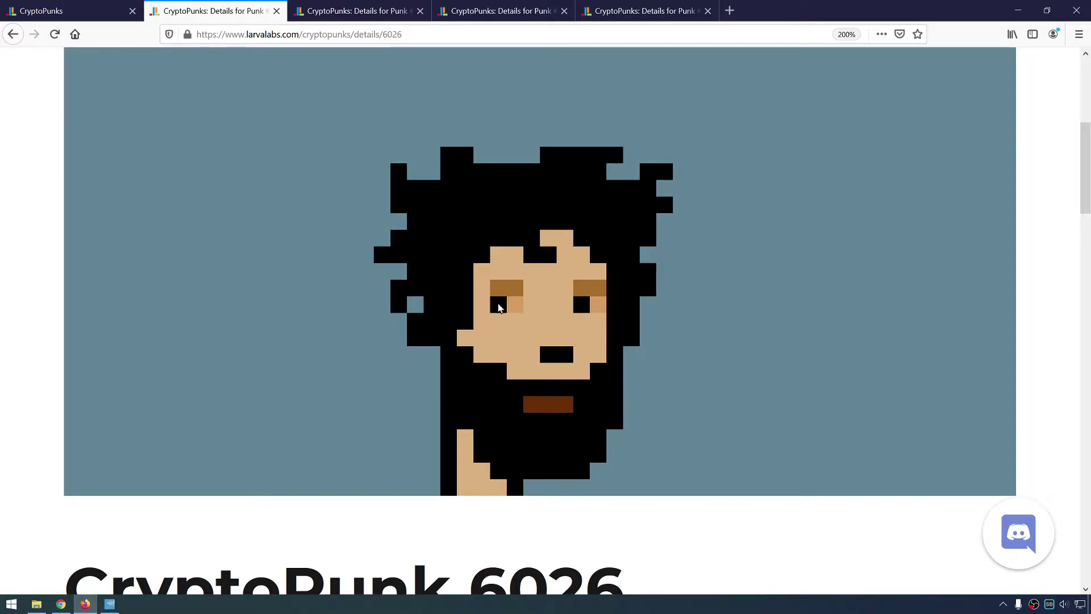
key("alt+Tab")
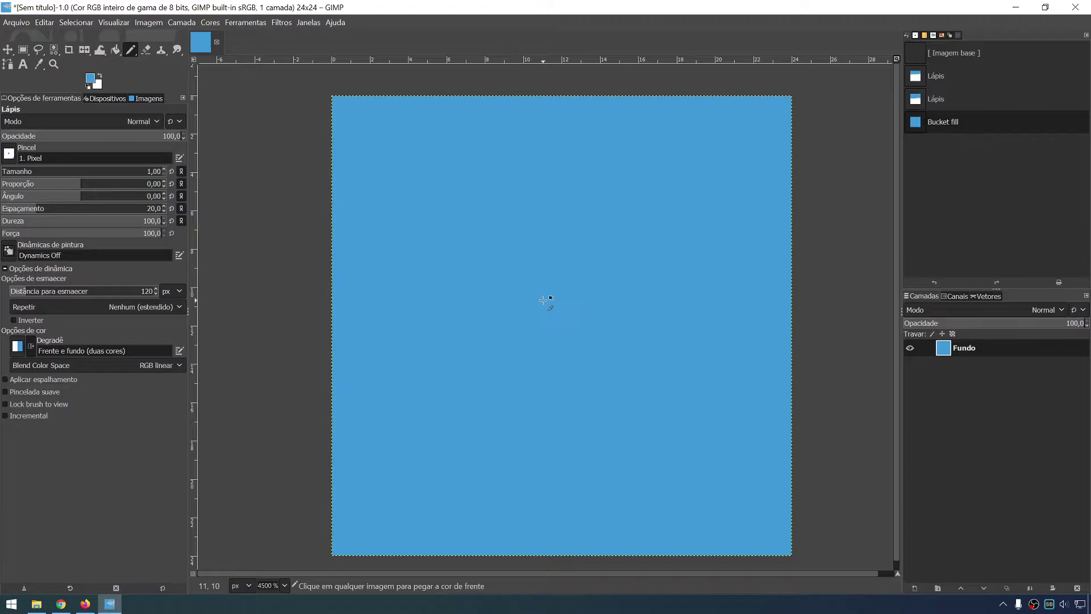
key("alt+Tab")
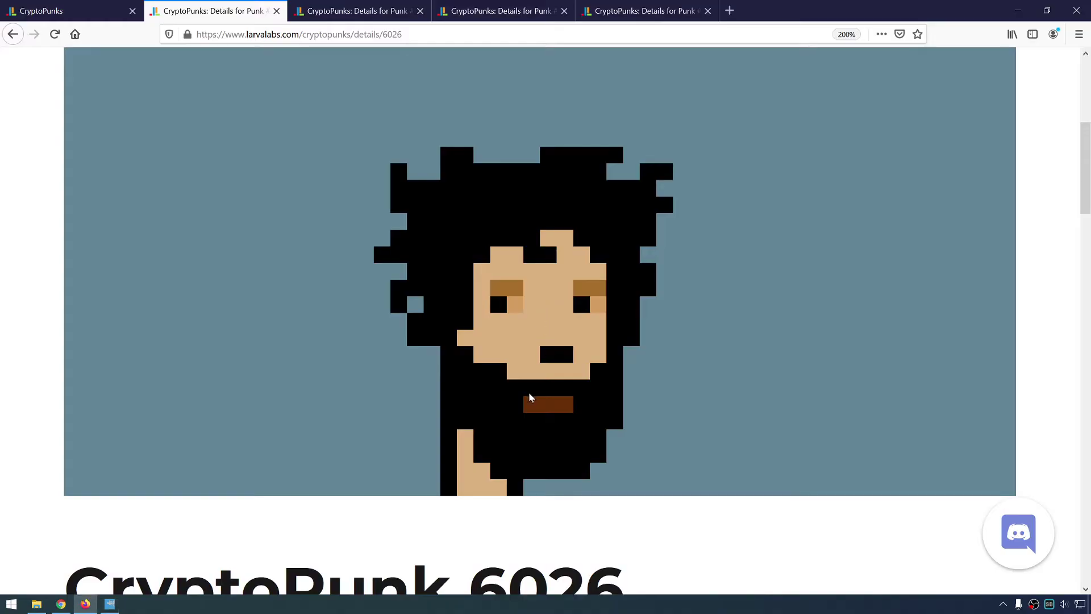
key("alt+Tab")
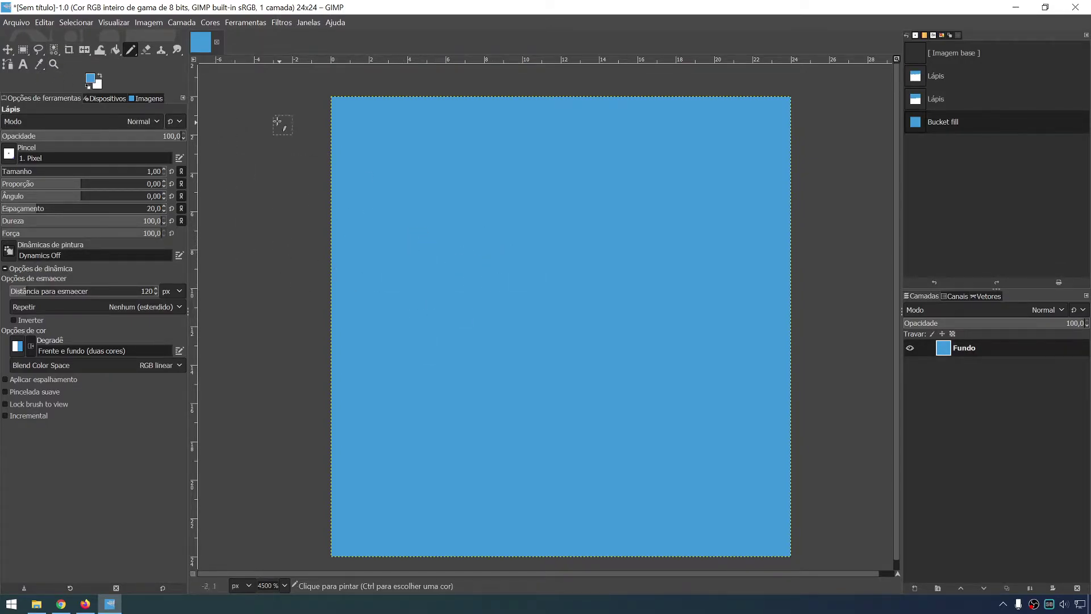
Close the 24×24 image discarding changes and create a new 50×50 px image.
left_click(217, 42)
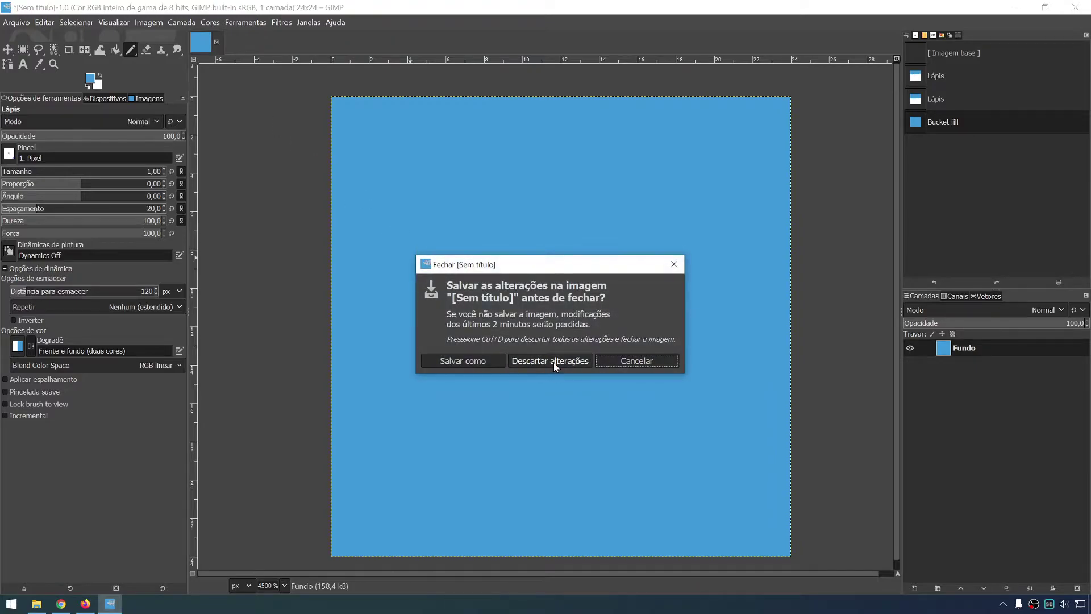
left_click(553, 363)
left_click(16, 22)
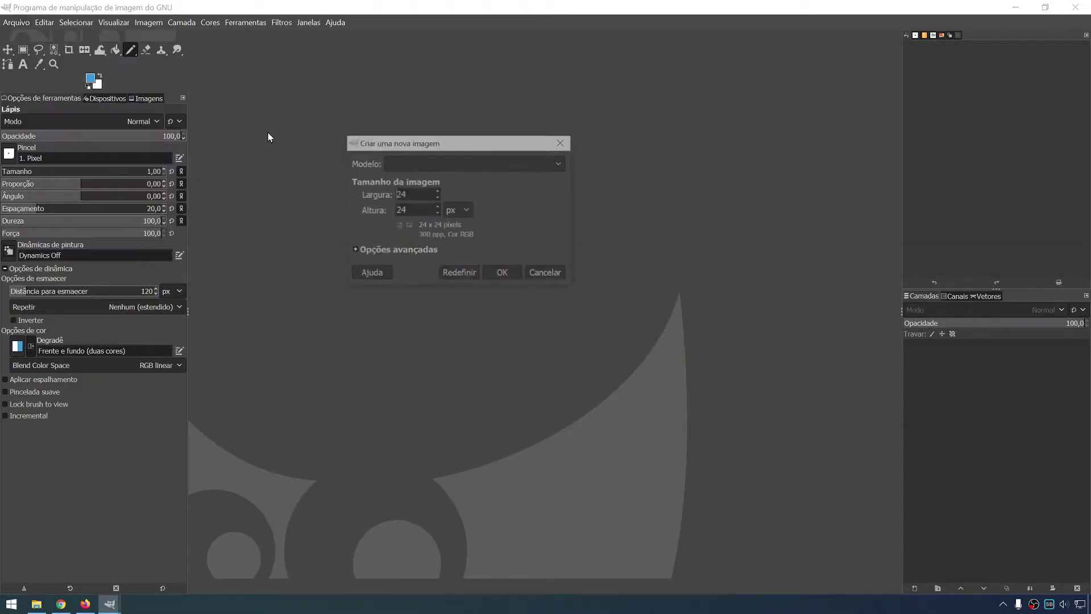
type("50")
key("Tab")
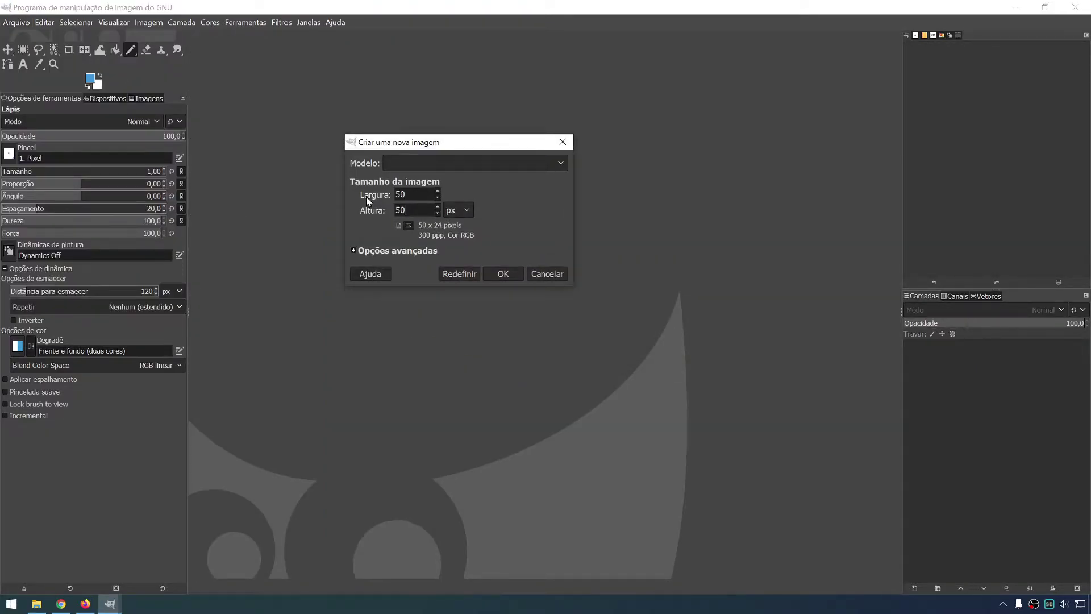
type("50")
left_click(500, 274)
Bucket-fill the new 50×50 canvas blue, zoom in, and switch back to the 1-pixel Pencil.
left_click(537, 316)
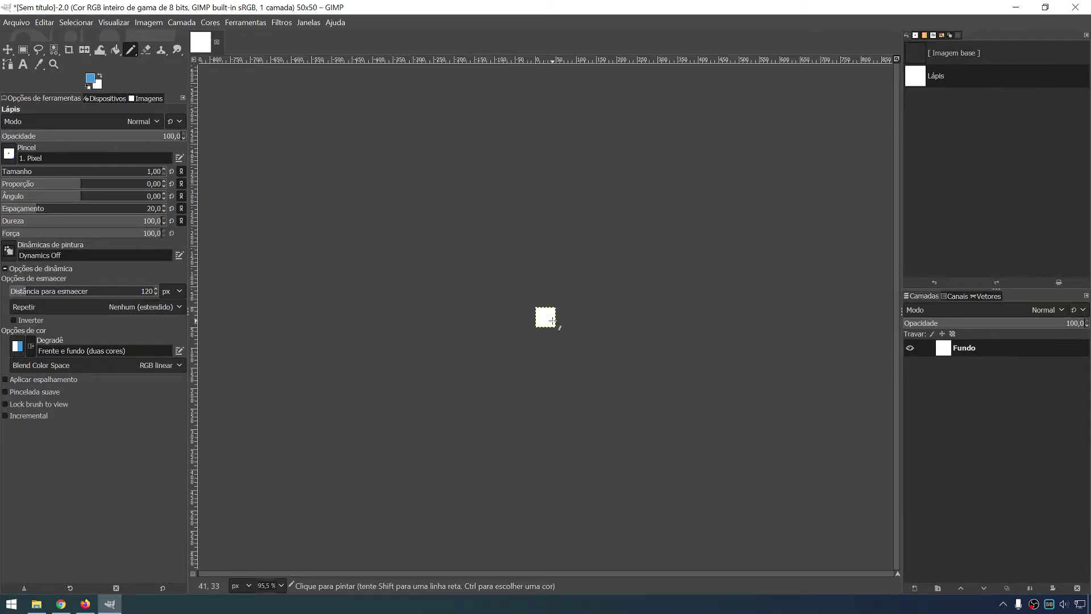
left_click(116, 50)
left_click(547, 321)
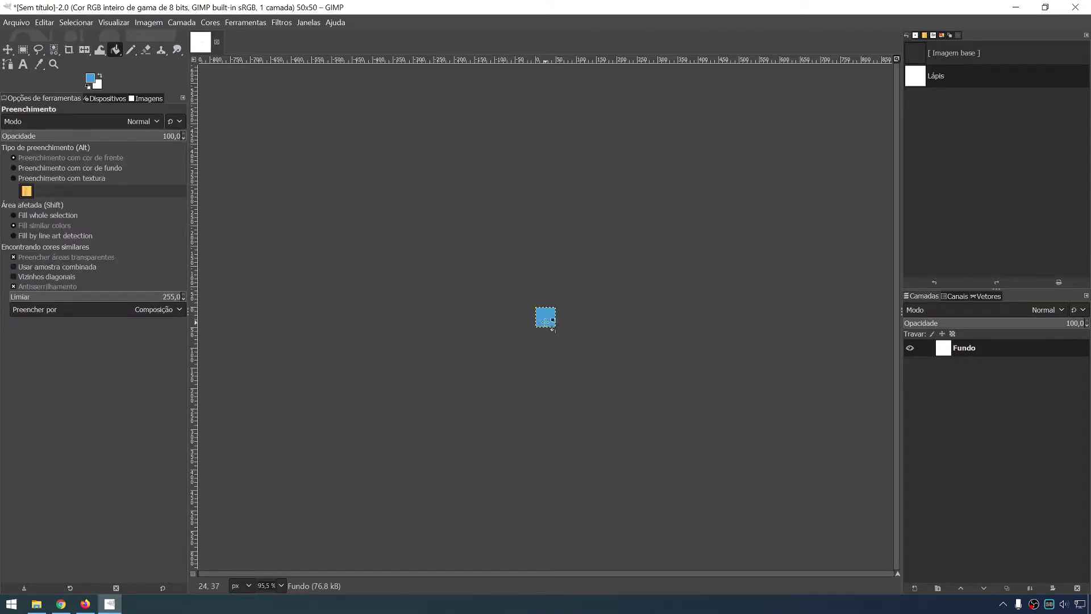
key("4")
scroll(512, 321, "up", 4)
scroll(507, 319, "down", 3)
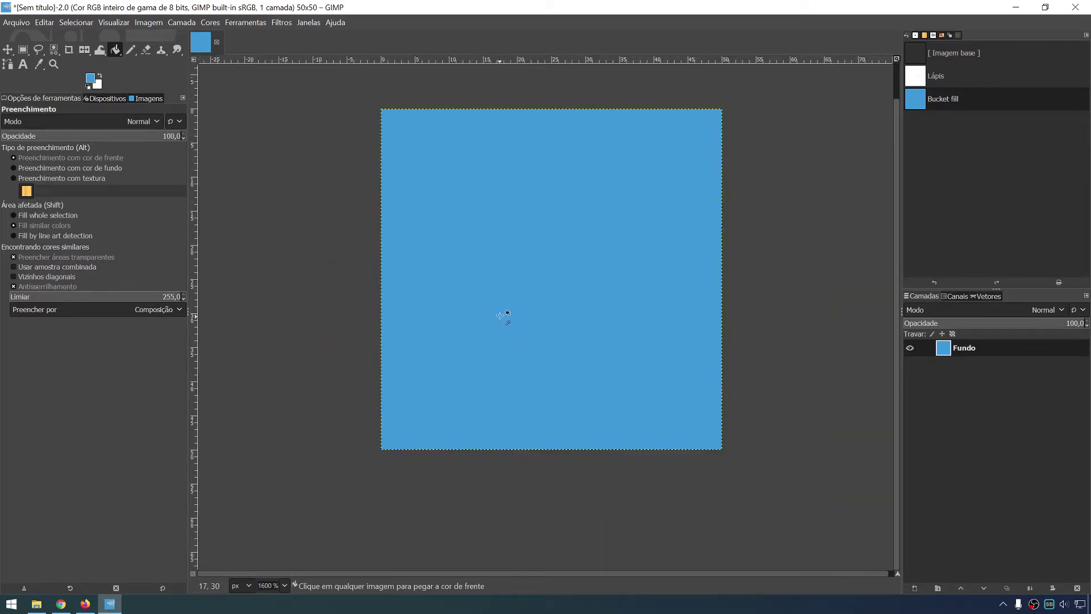
scroll(517, 324, "up", 2)
scroll(512, 316, "down", 1)
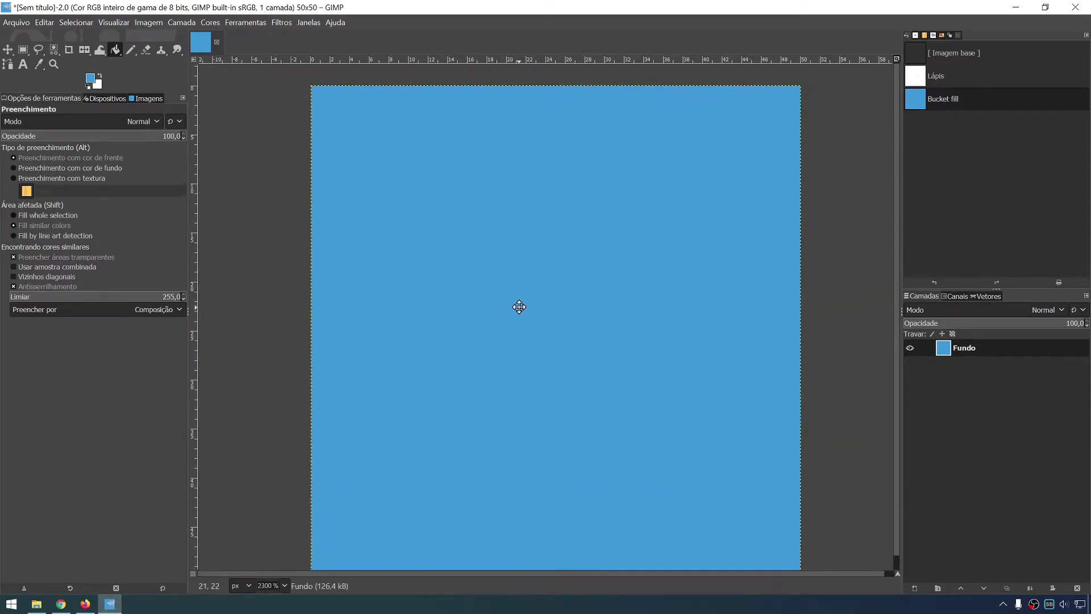
scroll(520, 301, "up", 1)
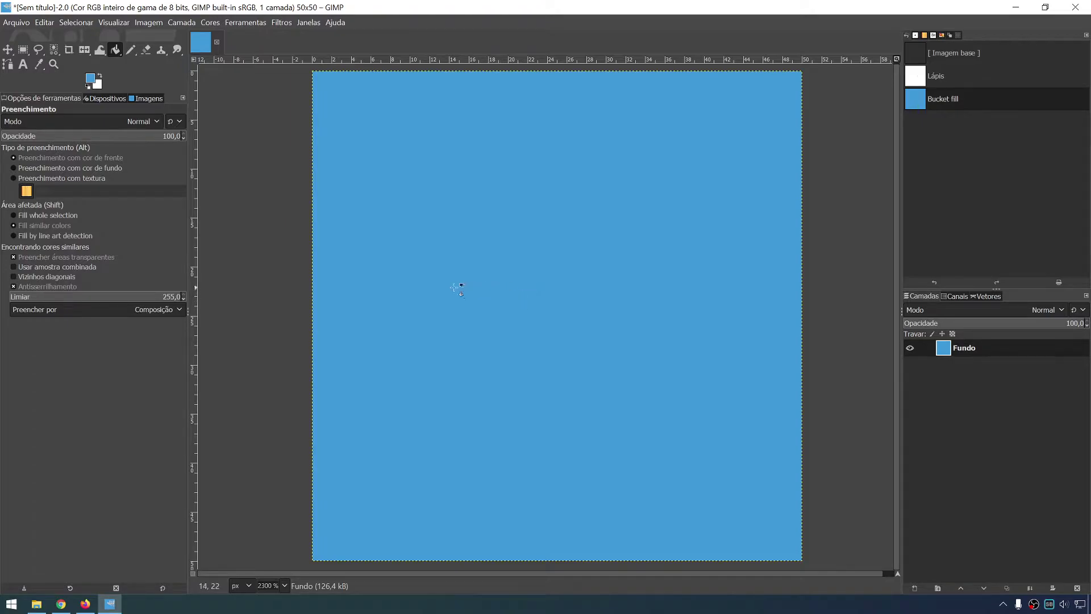
left_click_drag(131, 50, 161, 61)
left_click(120, 52)
Set the foreground colour to black (000000) and test pencil pixels on the canvas, undoing them.
left_click(90, 79)
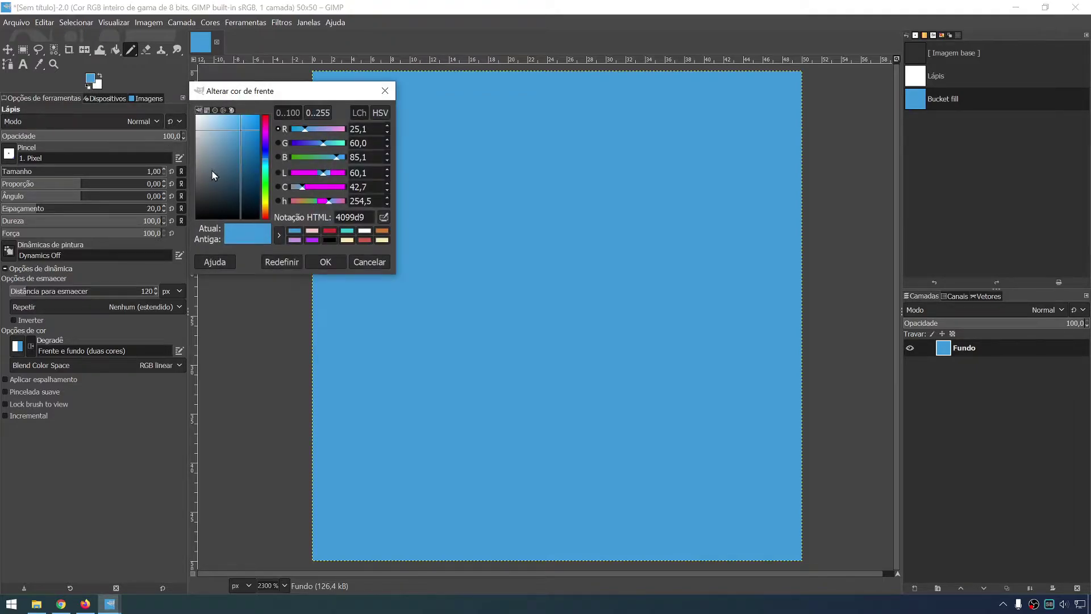
left_click_drag(215, 175, 190, 227)
left_click(322, 262)
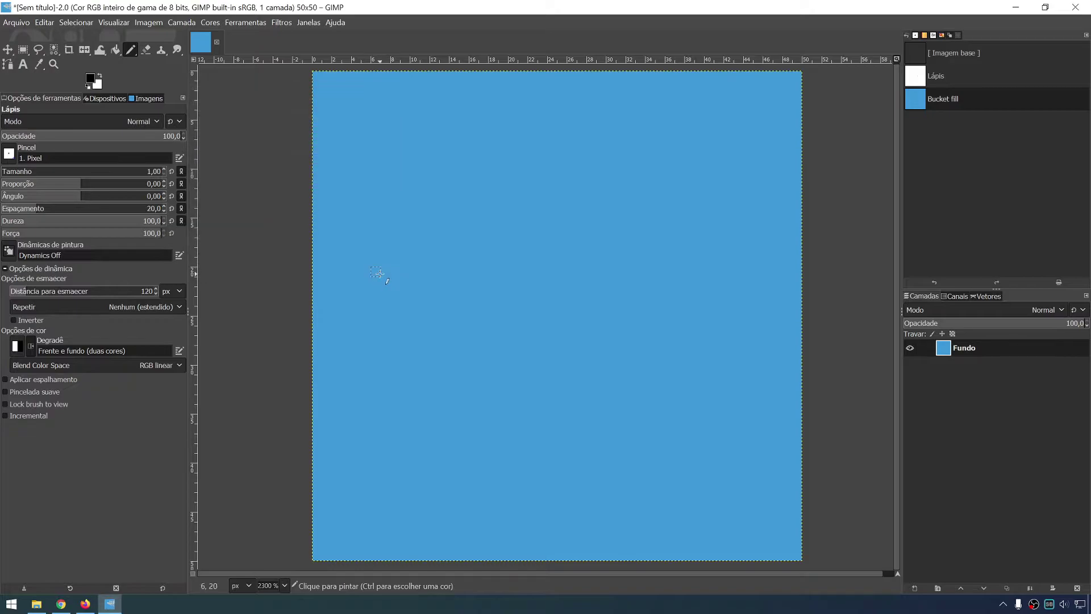
left_click(415, 164)
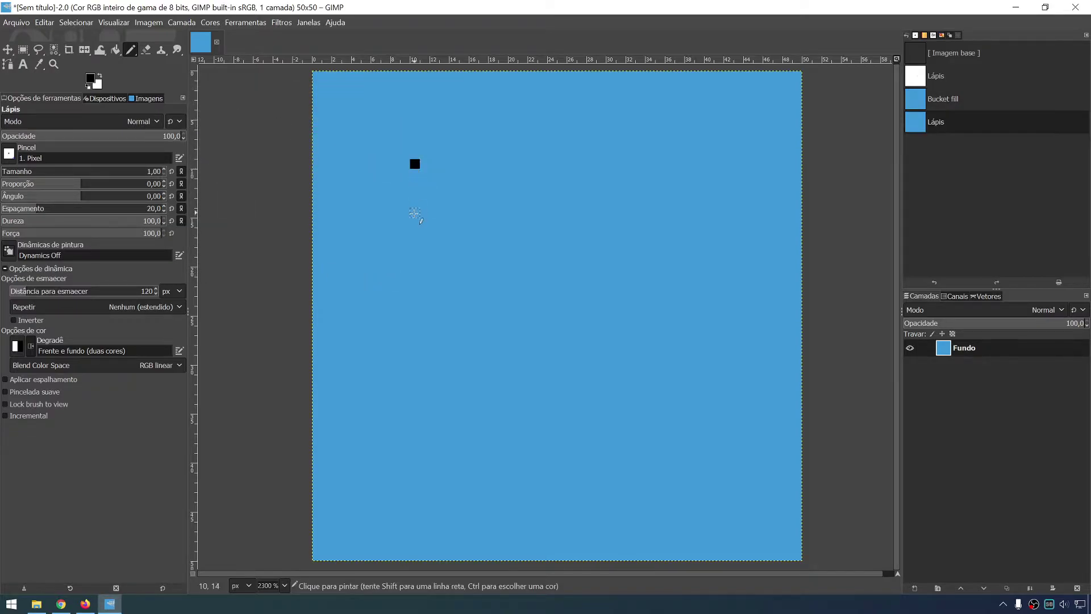
left_click_drag(423, 176, 565, 348)
key("ctrl+z")
key("ctrl+z")
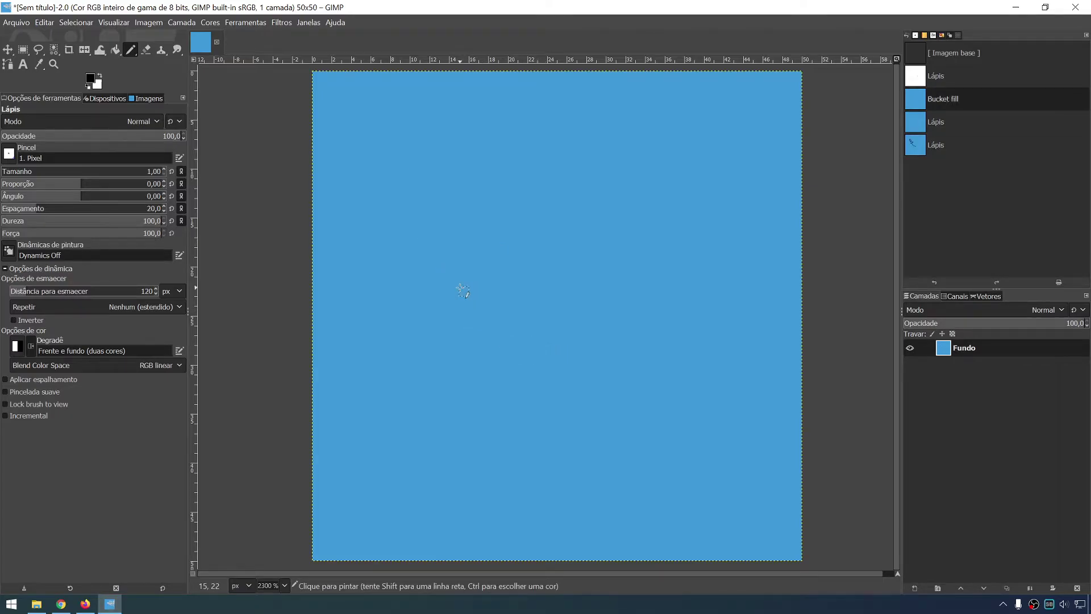
Compare the canvas with the CryptoPunk 6026 reference in Firefox.
scroll(458, 290, "up", 1)
key("alt+Tab")
key("alt+Tab")
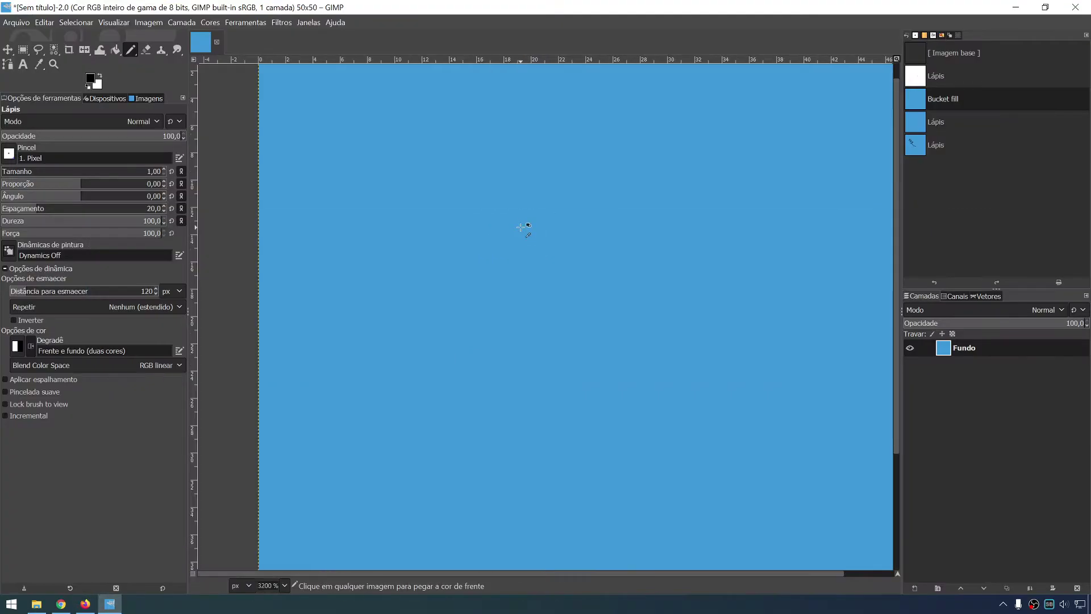
scroll(526, 235, "down", 1)
scroll(565, 227, "up", 1)
scroll(551, 212, "down", 1)
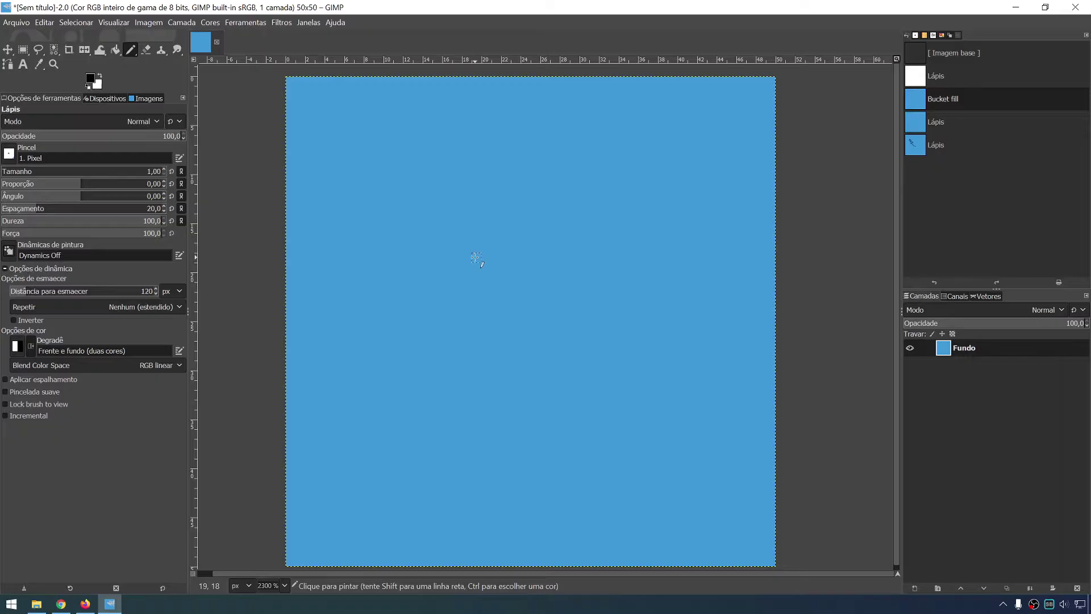
key("alt+Tab")
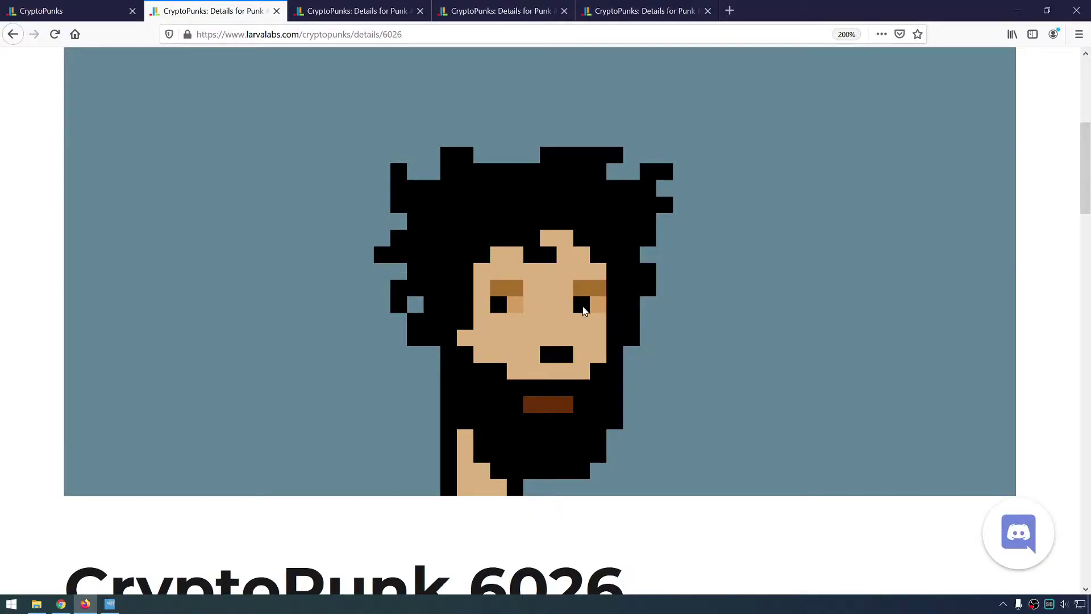
key("alt+Tab")
Pencil two black eye pixels level with each other, checking the CryptoPunk 6026 reference.
left_click(461, 273)
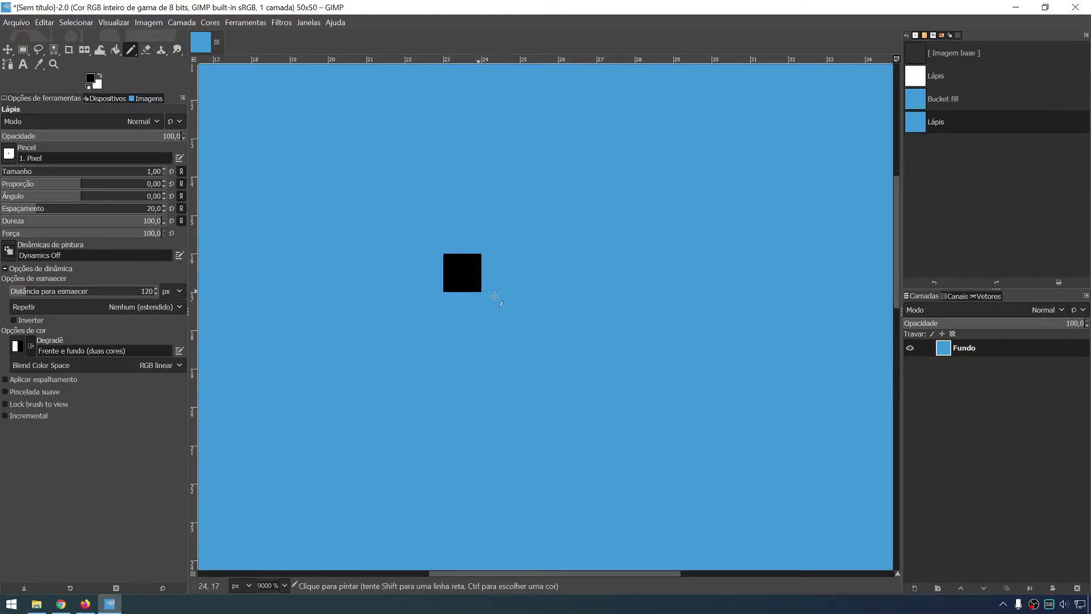
key("alt+Tab")
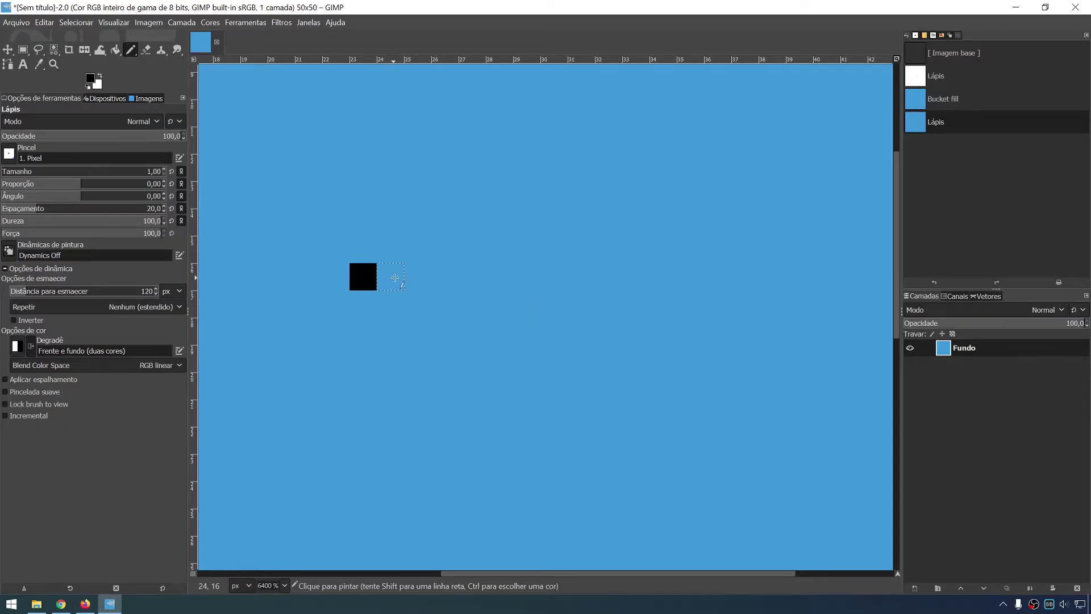
key("alt+Tab")
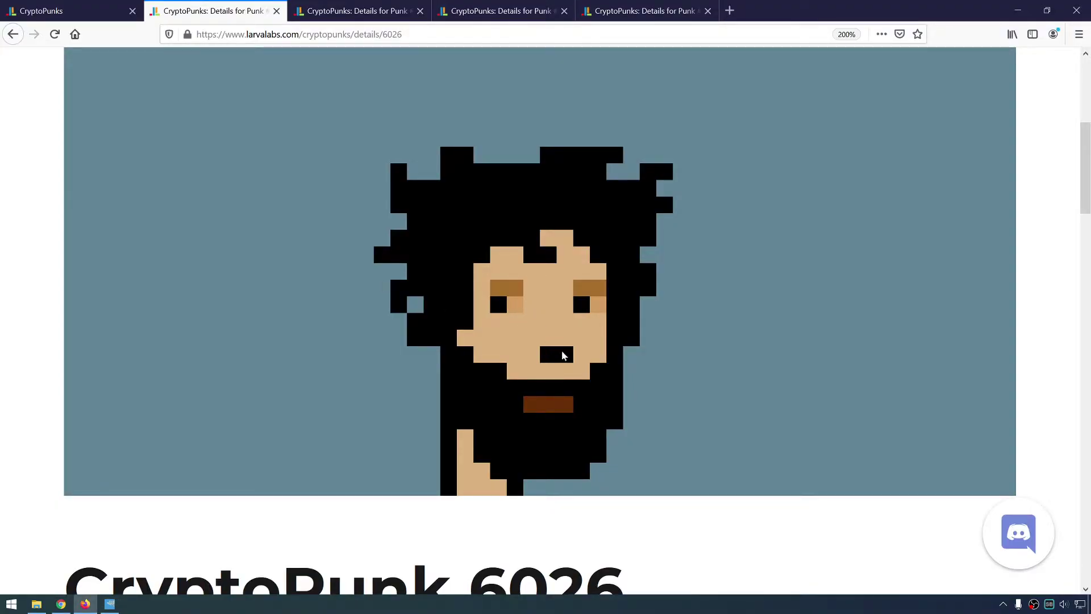
key("alt+Tab")
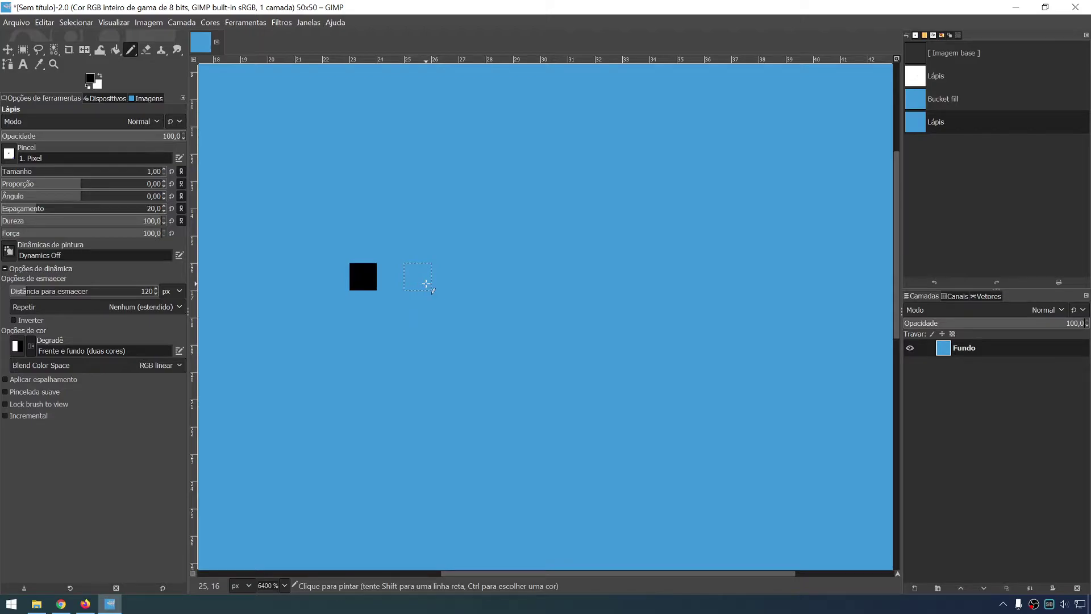
left_click(499, 277)
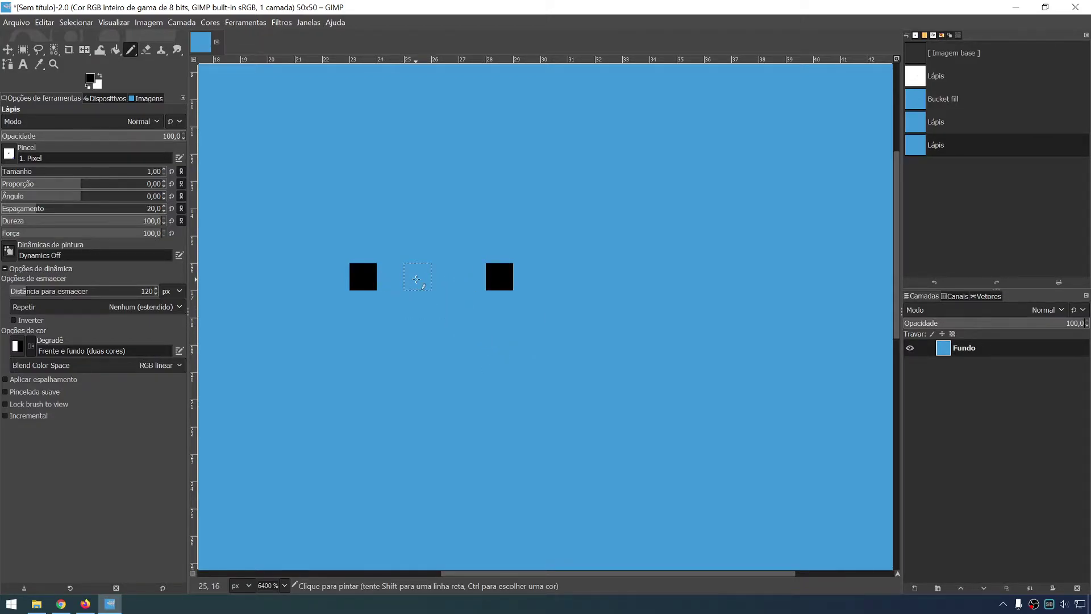
key("alt+Tab")
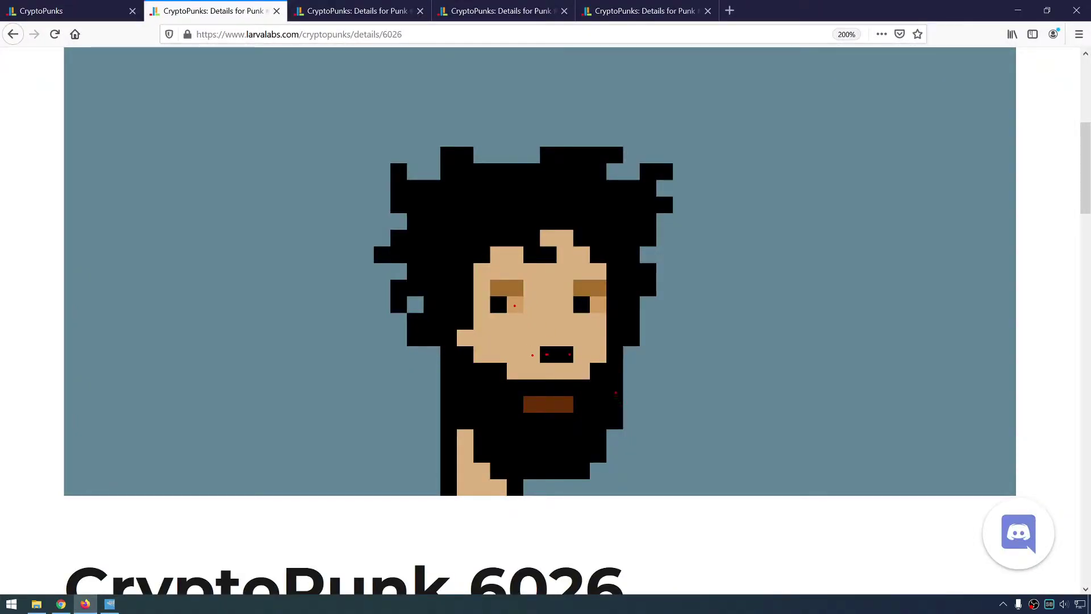
key("alt+Tab")
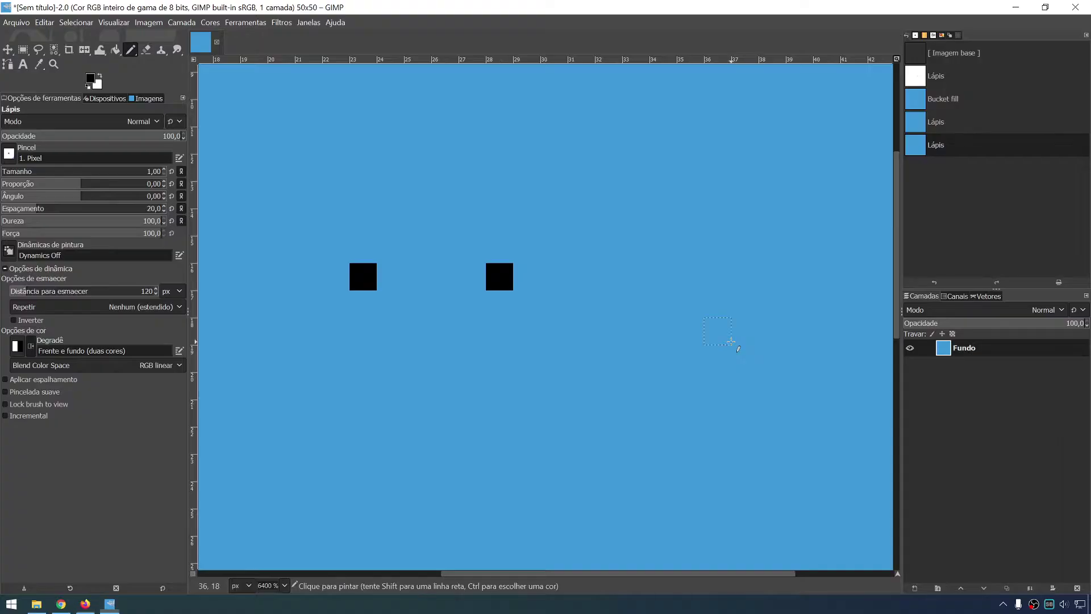
key("space")
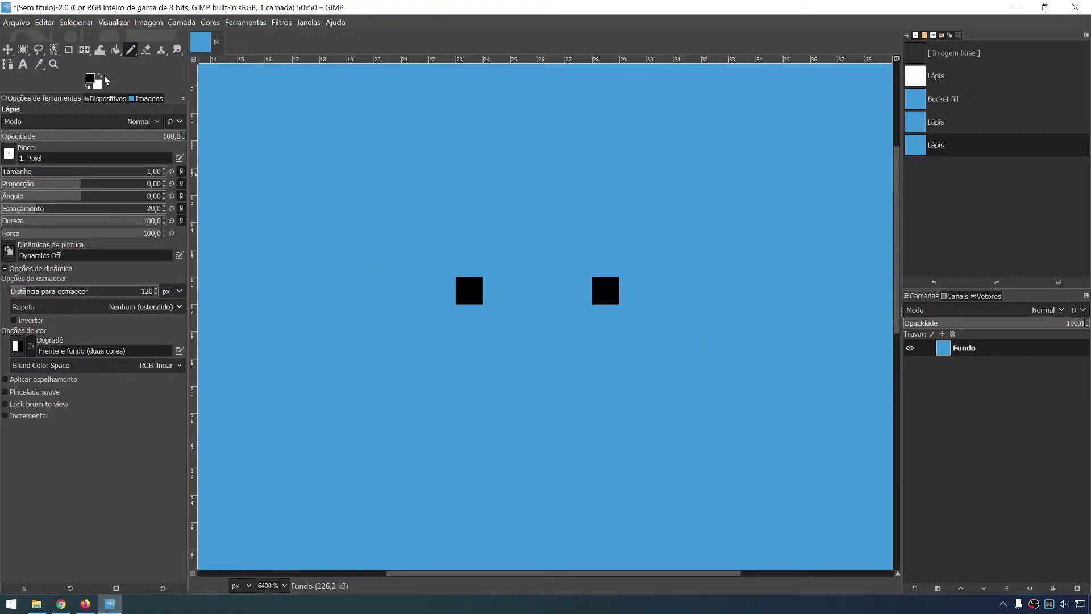
Try a yellow foreground colour for brow pixels above the left eye, then undo it.
left_click(91, 79)
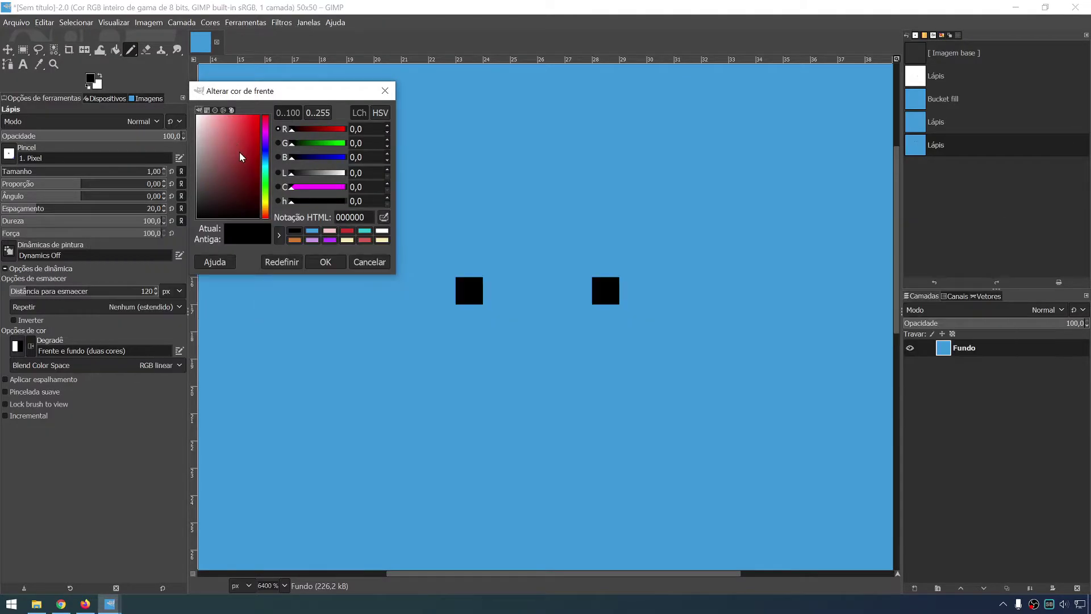
left_click_drag(265, 198, 270, 212)
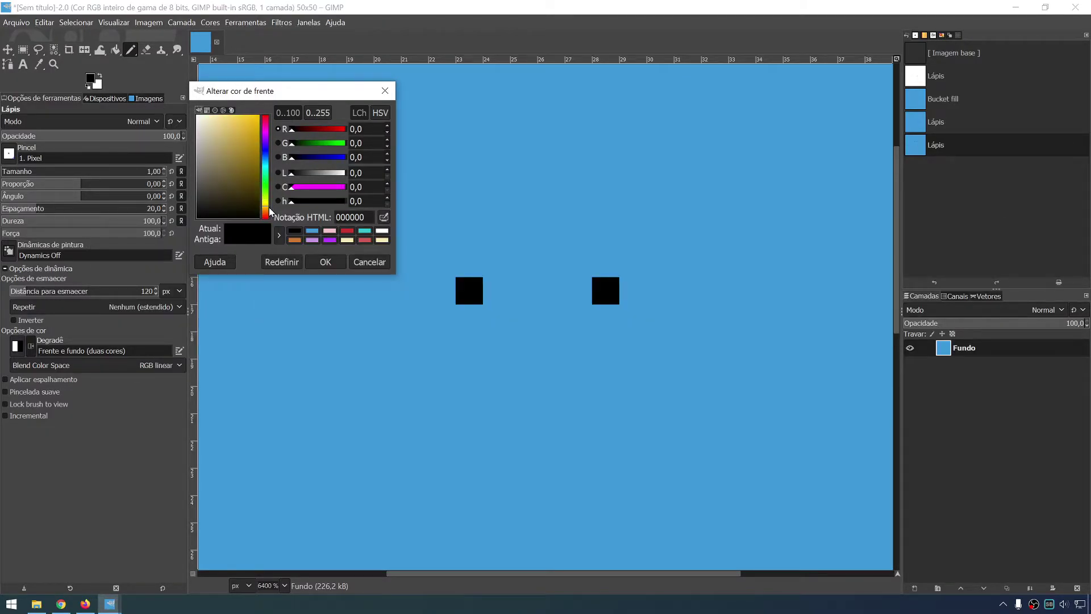
mouse_move(244, 147)
left_mouse_down()
mouse_move(256, 100)
mouse_move(242, 97)
left_mouse_up()
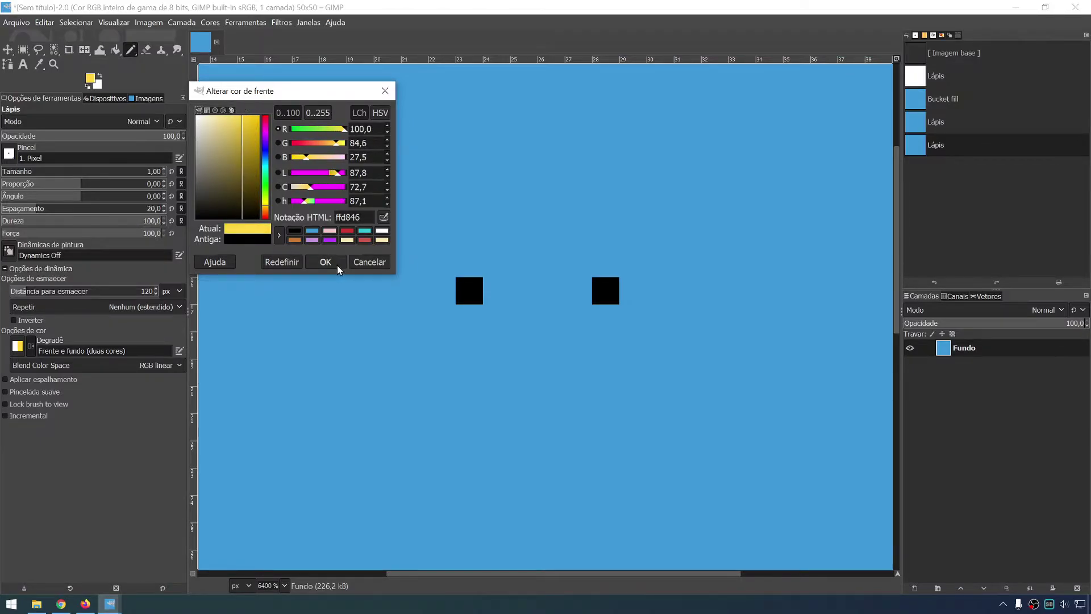
left_click(336, 264)
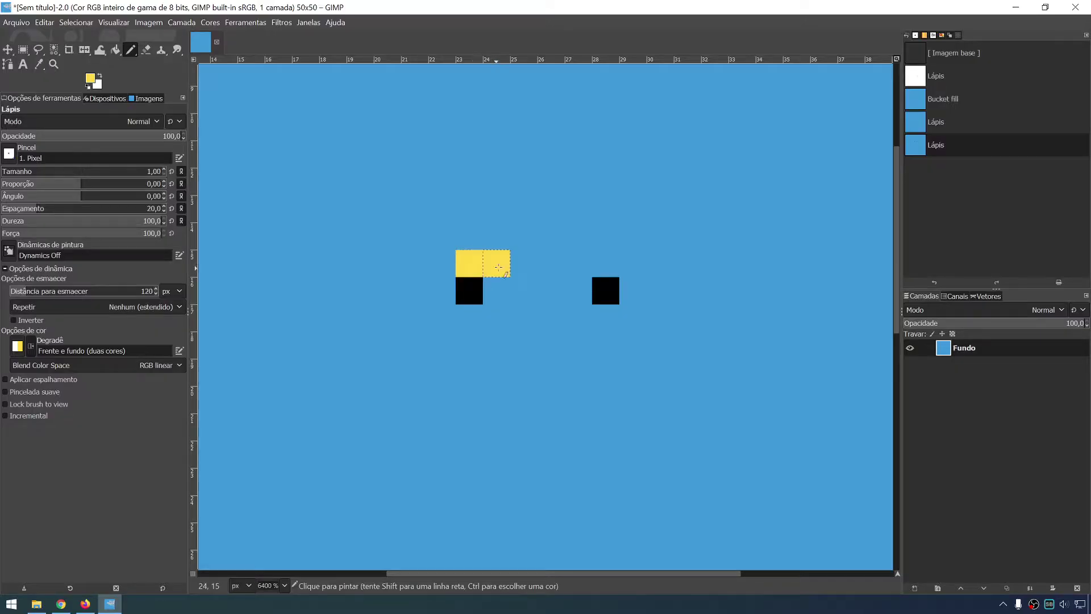
left_click_drag(469, 263, 496, 263)
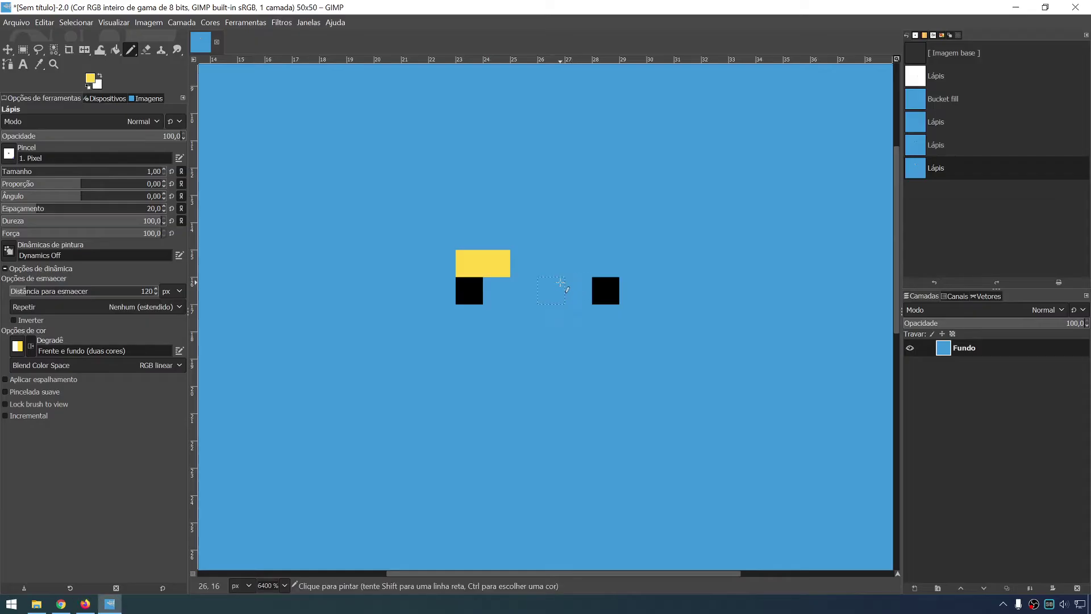
key("ctrl+z")
Paint two-pixel mustard brows above both eyes.
left_click(90, 84)
left_click_drag(244, 127, 255, 138)
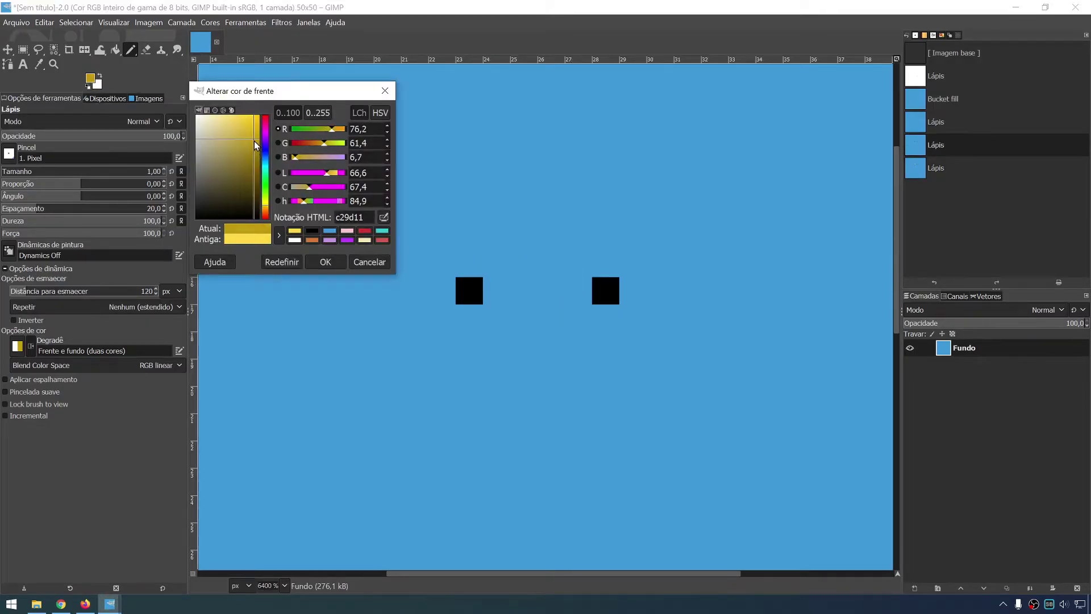
left_click(326, 262)
left_click_drag(469, 263, 497, 263)
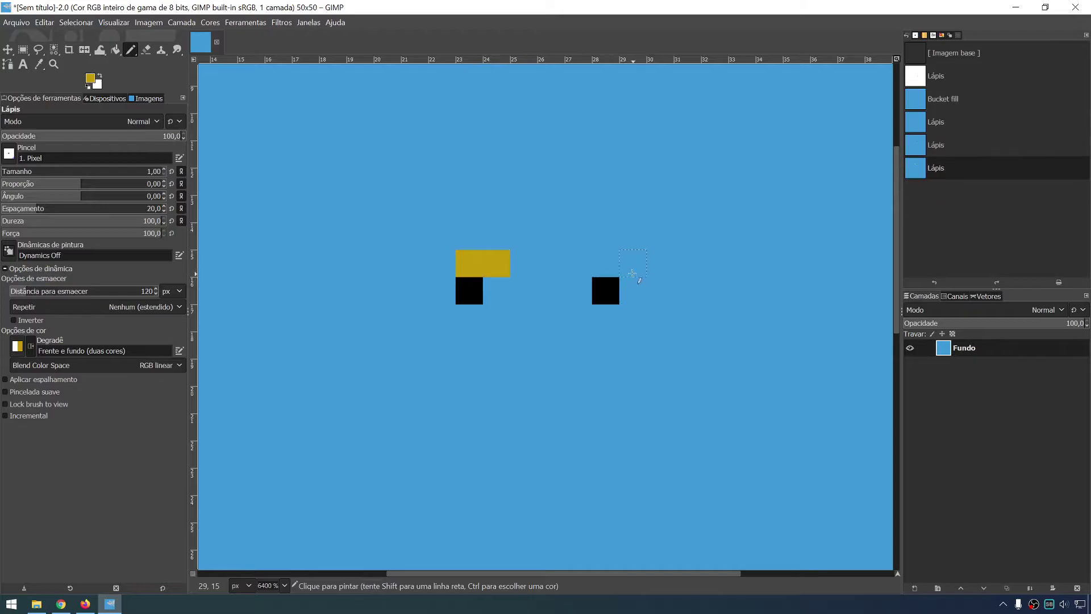
left_click_drag(605, 263, 633, 263)
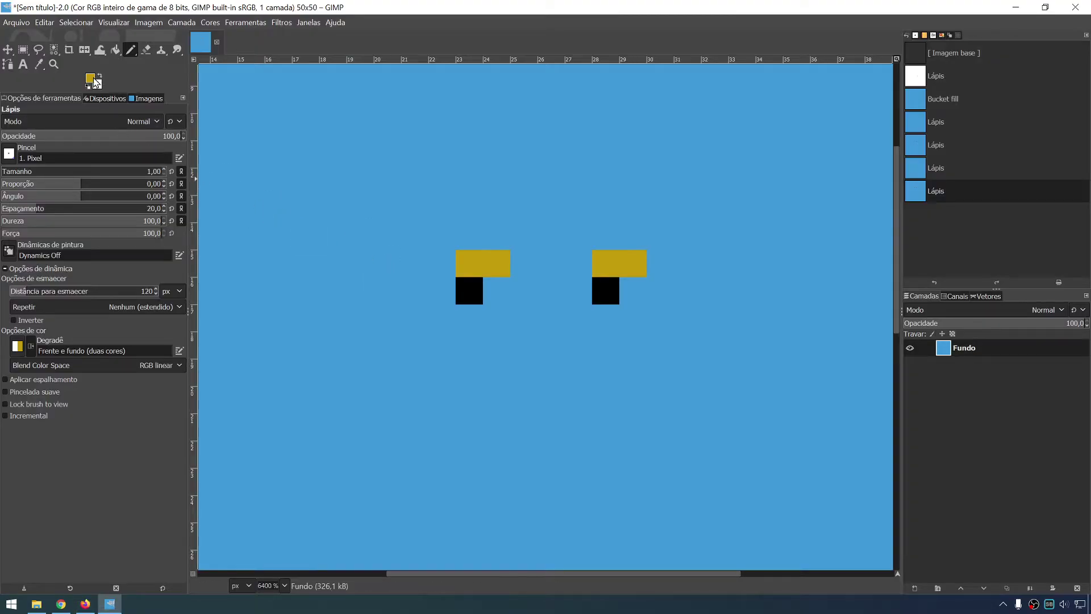
Add a pale yellow pixel beside each eye.
left_click(91, 79)
left_click_drag(251, 162, 217, 171)
left_click_drag(221, 132, 232, 117)
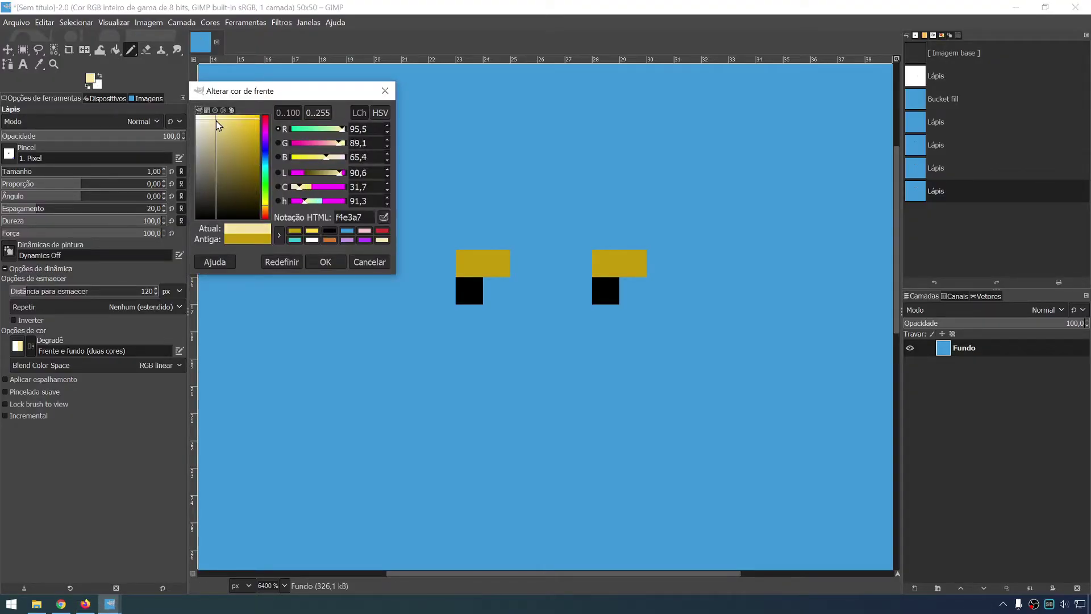
left_click(325, 261)
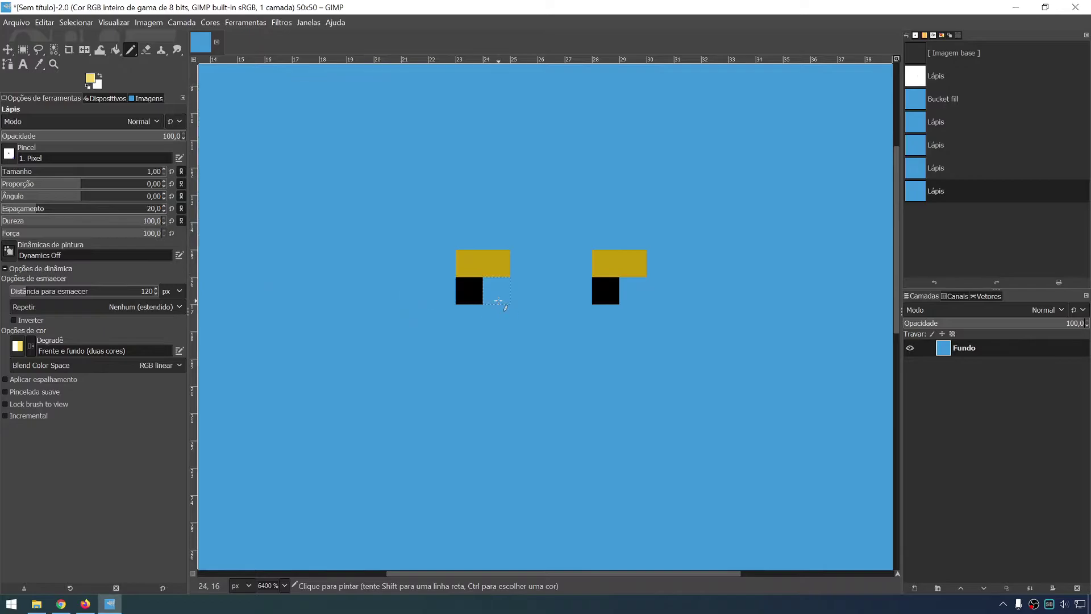
left_click(497, 291)
left_click(633, 291)
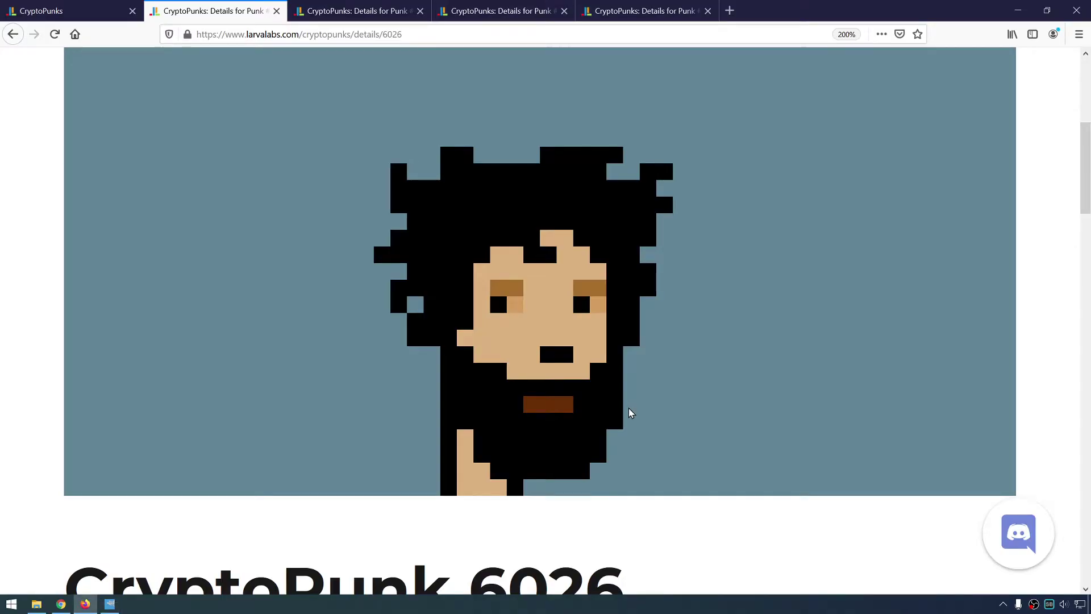
Scroll around the canvas and compare it with the CryptoPunk reference in Firefox.
scroll(690, 409, "up", 2)
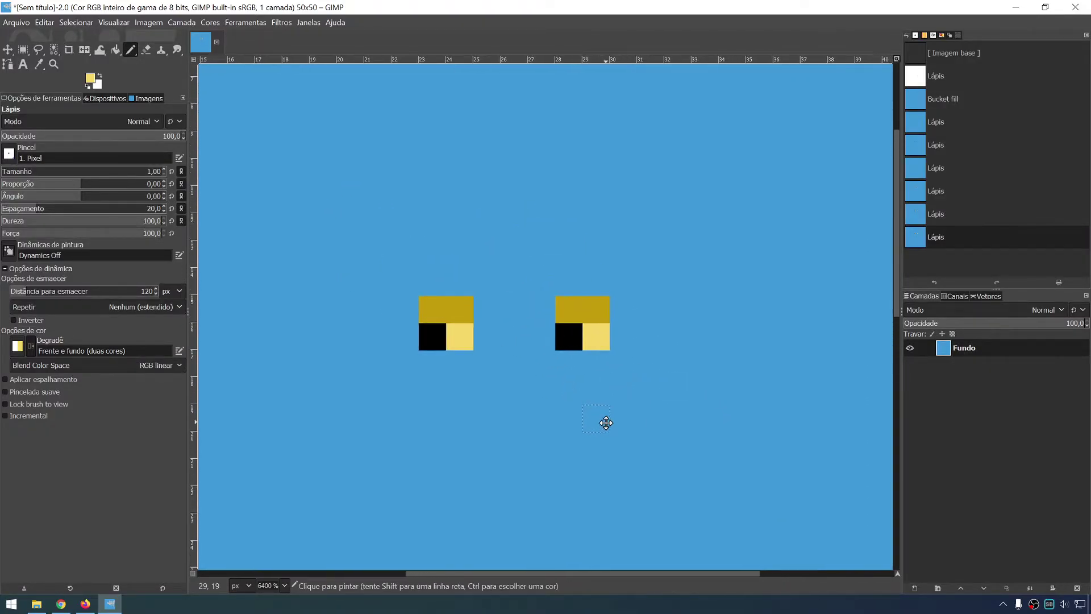
scroll(640, 484, "down", 2)
scroll(653, 336, "down", 1)
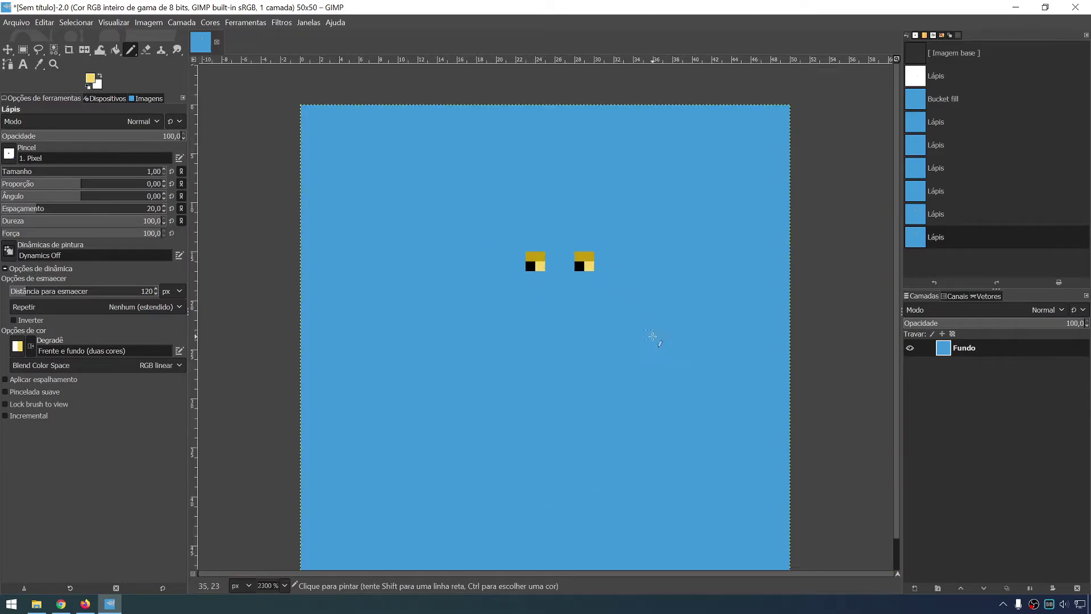
scroll(652, 336, "down", 1)
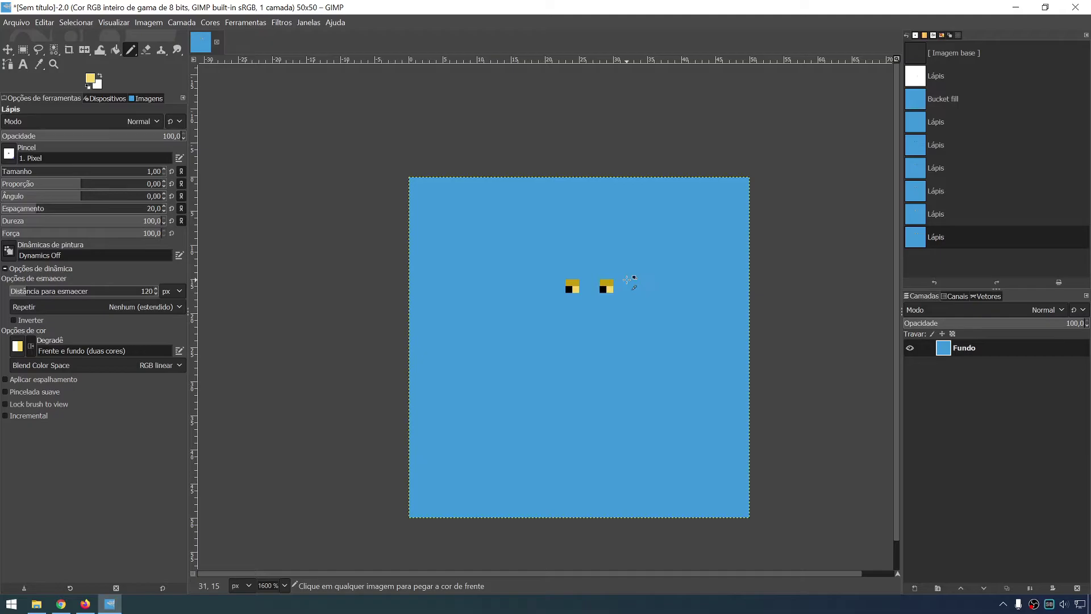
scroll(624, 282, "up", 1)
scroll(552, 244, "up", 1)
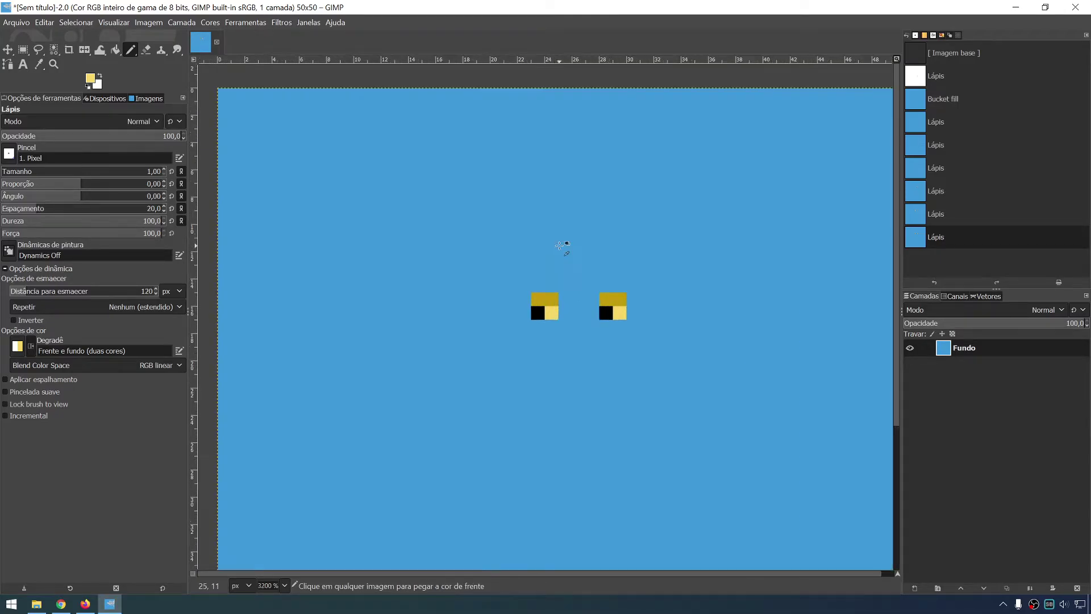
scroll(571, 250, "up", 1)
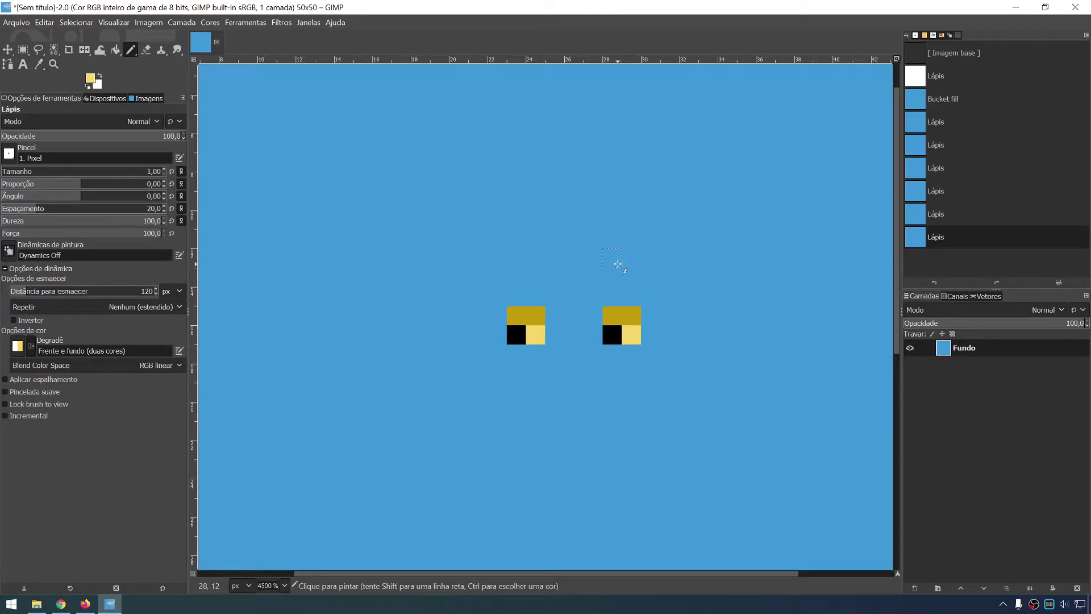
scroll(620, 267, "up", 1)
scroll(584, 383, "up", 1)
scroll(580, 305, "down", 2)
scroll(540, 263, "up", 1)
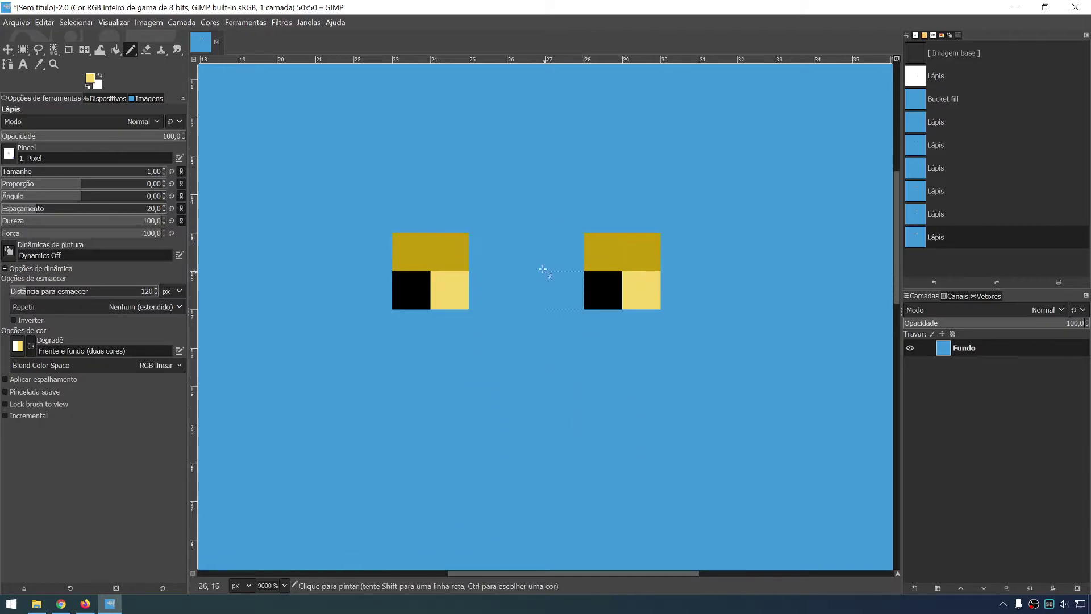
key("alt+Tab")
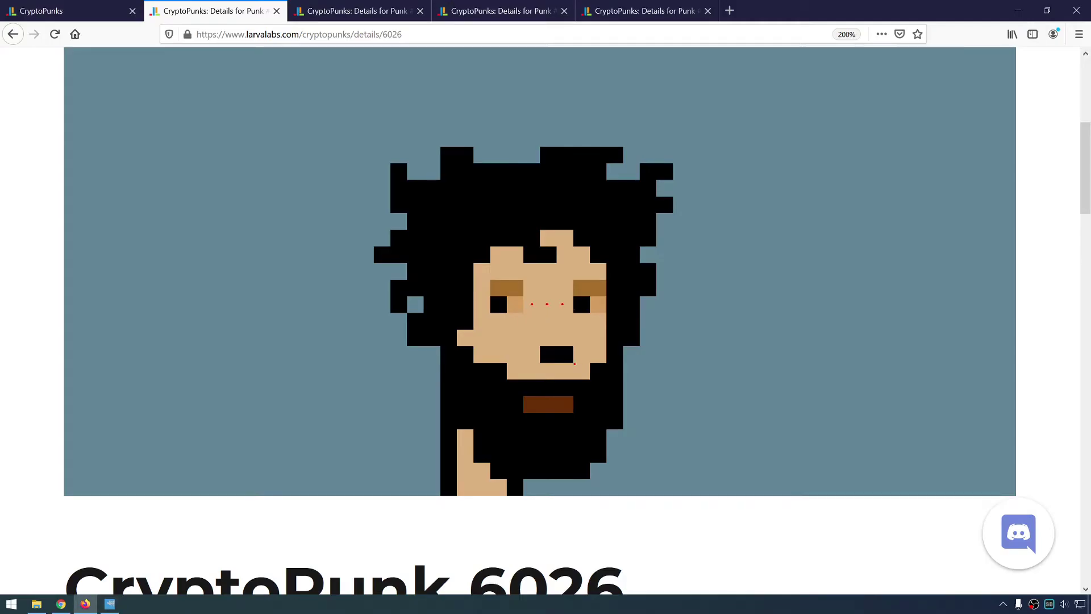
key("alt+Tab")
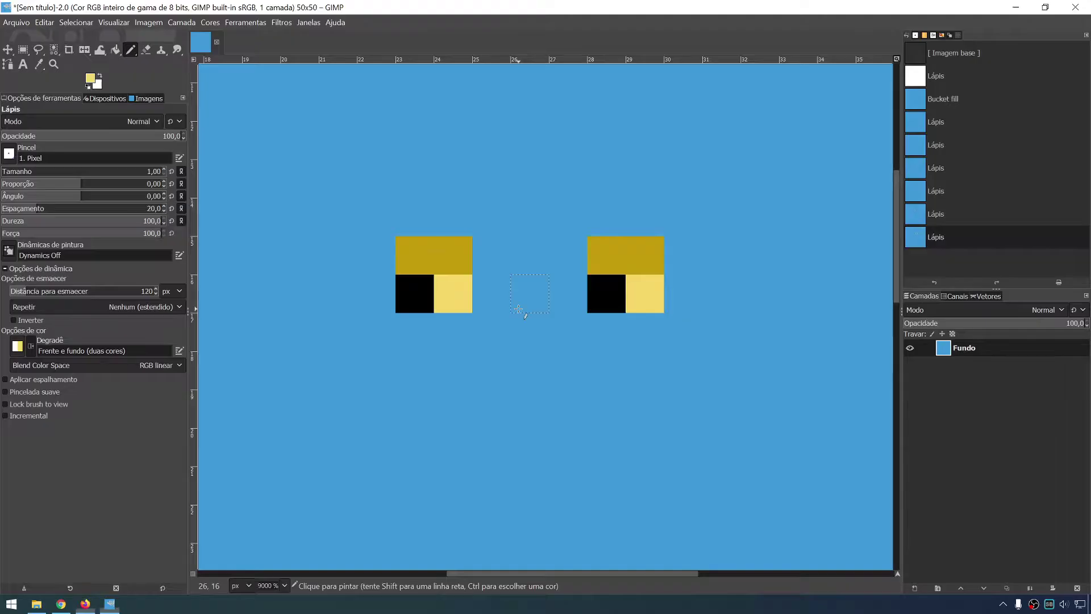
Paint a pale yellow skin border around both eyes with the pencil.
left_click(89, 82)
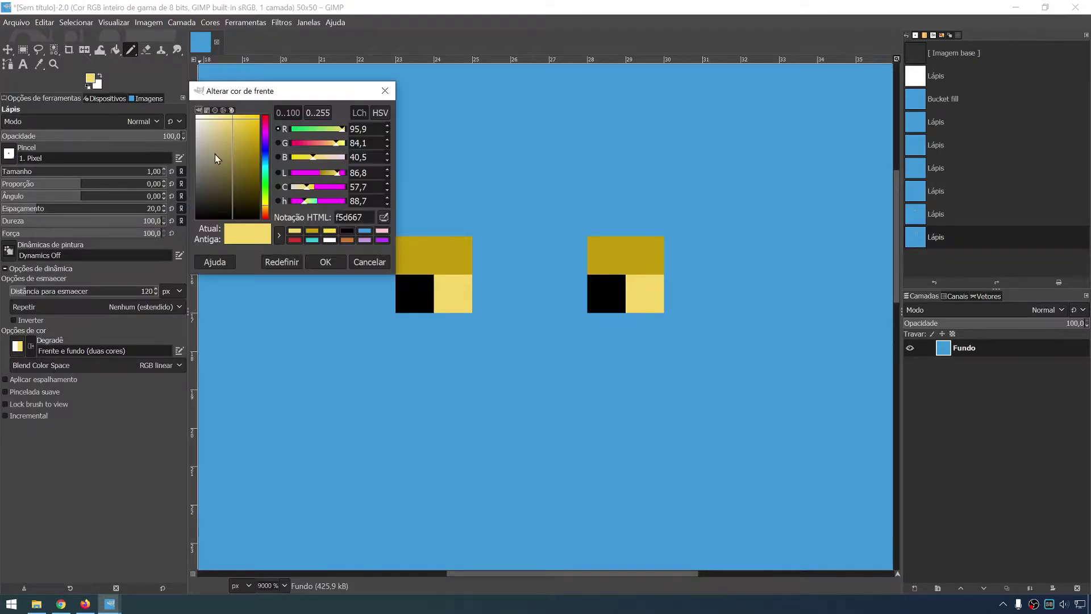
left_click_drag(214, 155, 227, 124)
left_click(266, 208)
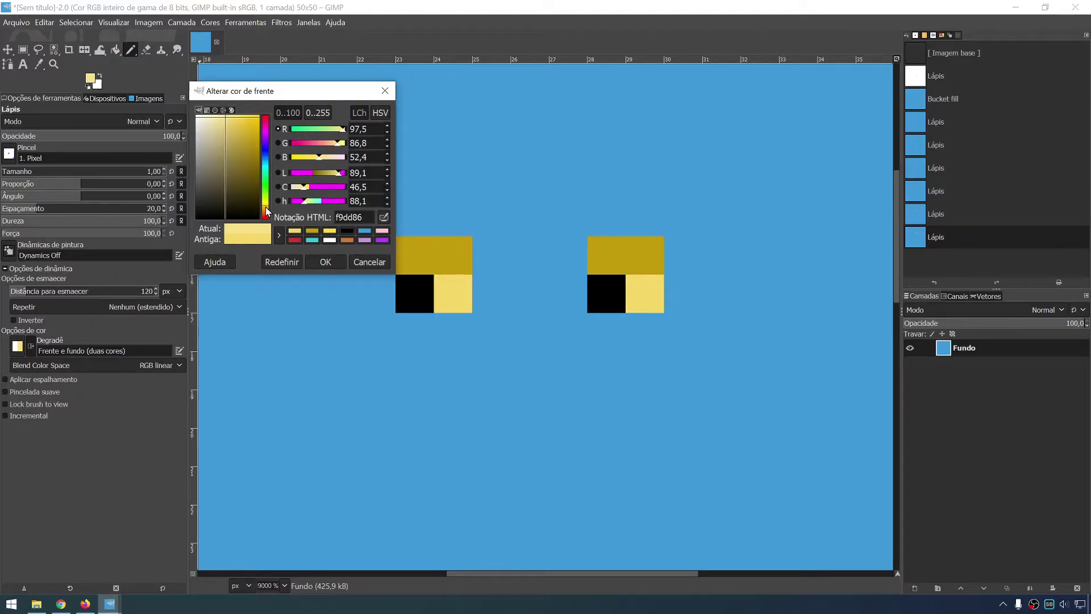
left_click(314, 263)
mouse_move(377, 217)
left_mouse_down()
mouse_move(407, 328)
mouse_move(373, 241)
left_mouse_up()
mouse_move(520, 216)
left_mouse_down()
mouse_move(559, 267)
mouse_move(529, 335)
mouse_move(689, 329)
mouse_move(567, 219)
left_mouse_up()
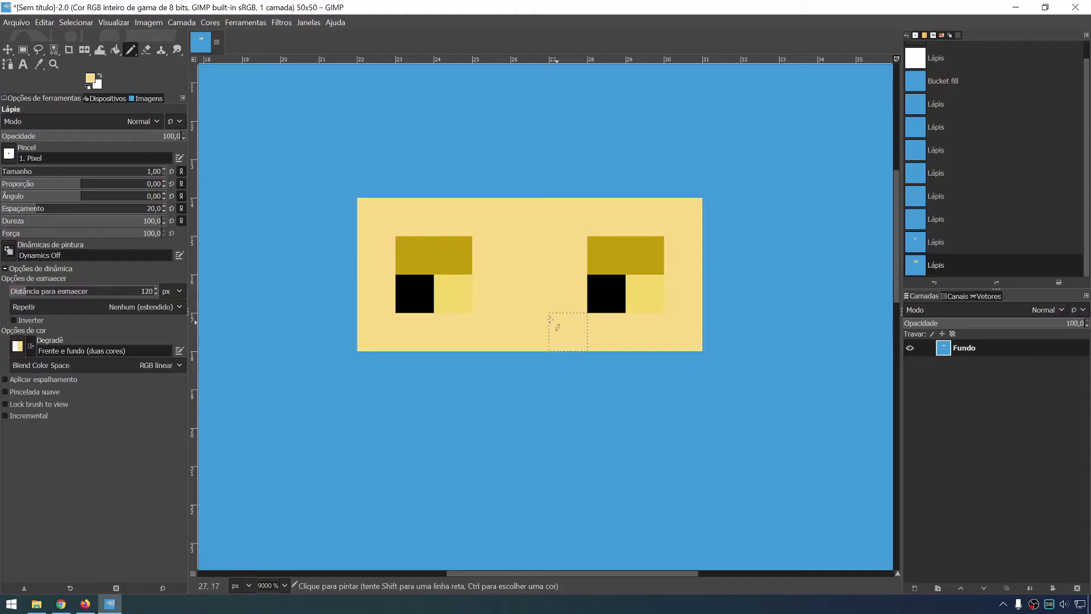
Repaint the skin border and remaining skin columns in a lighter pale cream.
left_click(89, 80)
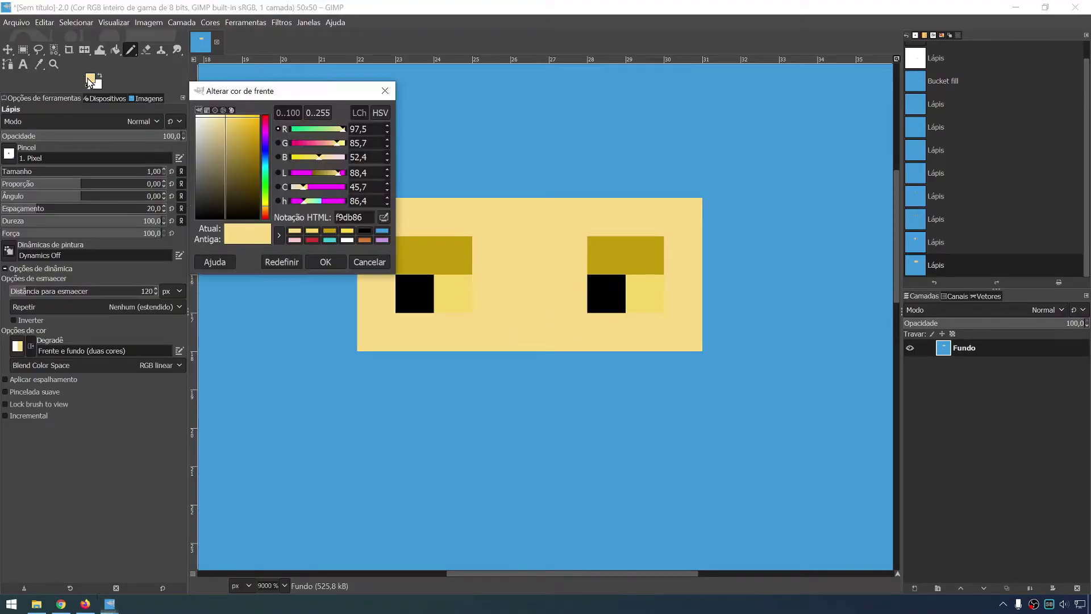
left_click_drag(226, 123, 216, 116)
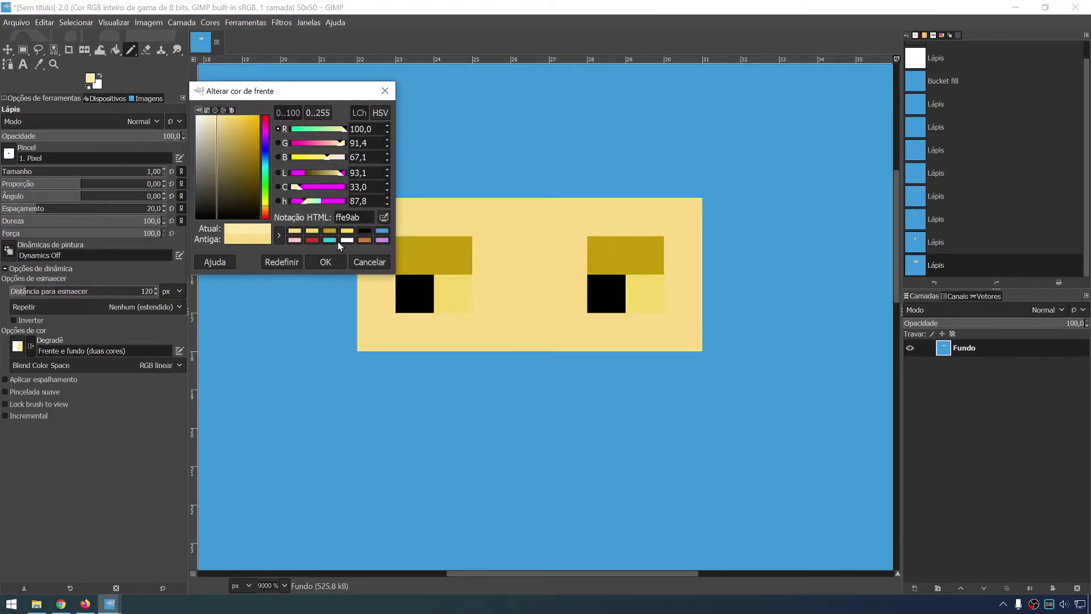
left_click(325, 261)
mouse_move(375, 216)
left_mouse_down()
mouse_move(463, 214)
mouse_move(499, 288)
mouse_move(396, 333)
mouse_move(372, 236)
left_mouse_up()
mouse_move(528, 218)
left_mouse_down()
mouse_move(520, 219)
mouse_move(527, 293)
mouse_move(552, 312)
mouse_move(638, 214)
mouse_move(684, 244)
mouse_move(663, 324)
mouse_move(582, 331)
left_mouse_up()
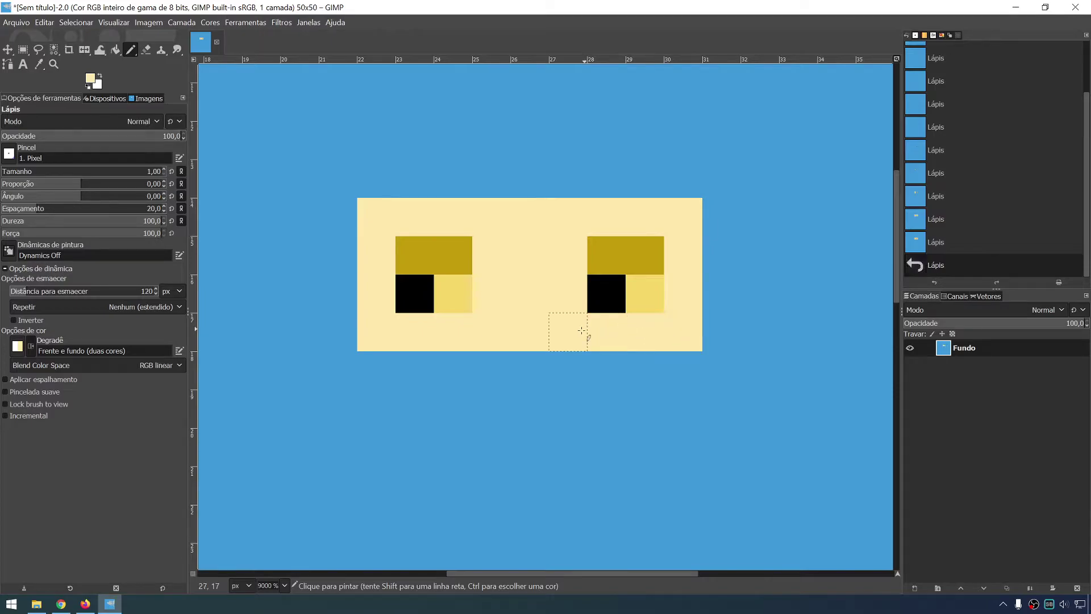
Recolour the left and right eyebrows in a tan shade.
left_click(90, 79)
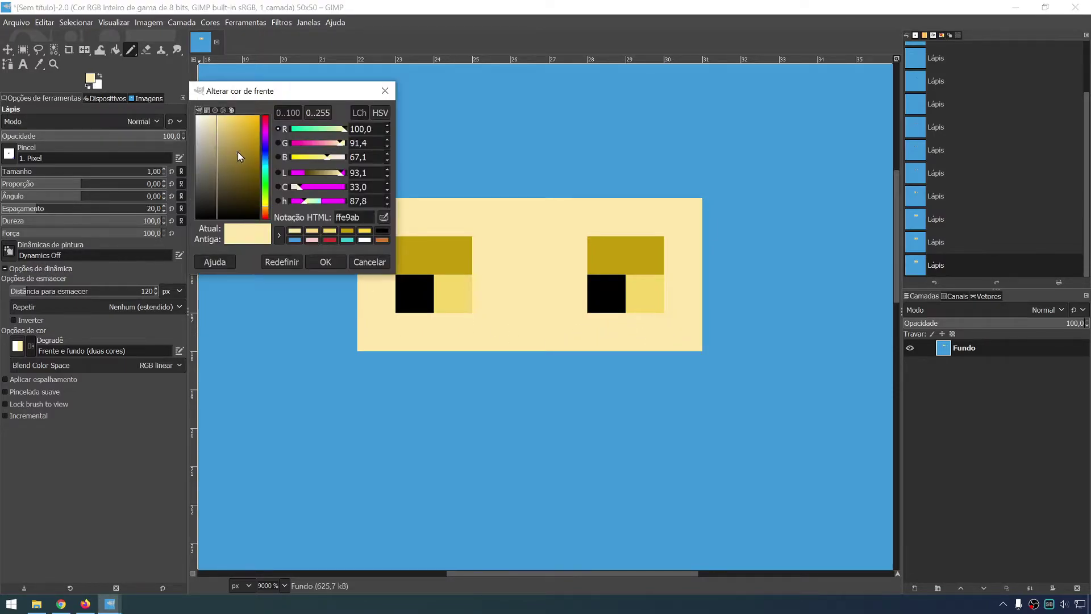
left_click_drag(264, 204, 267, 213)
left_click_drag(233, 173, 230, 144)
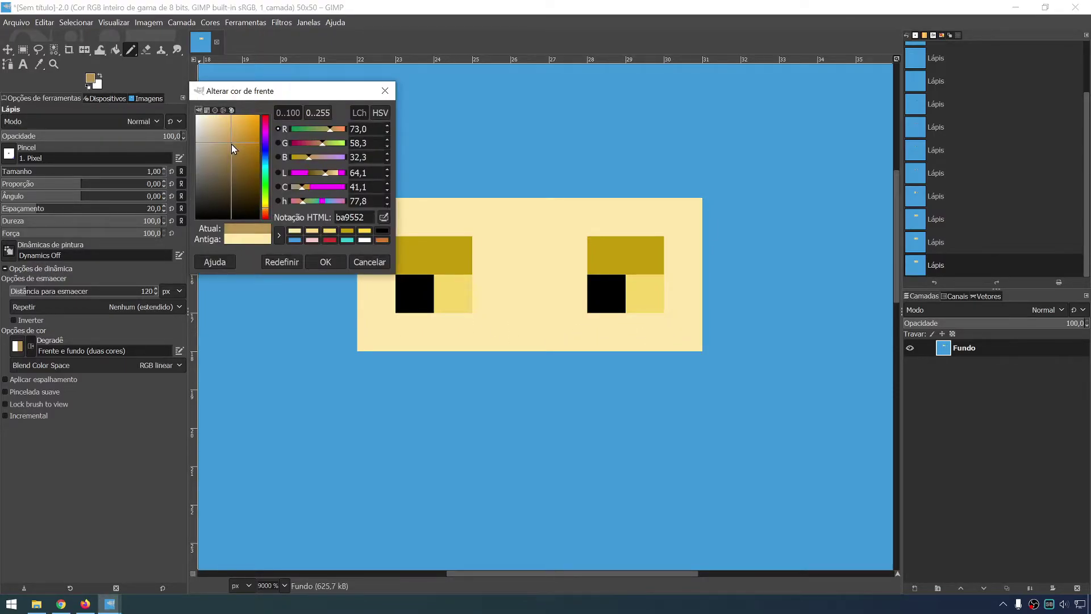
left_click(231, 141)
left_click(325, 261)
left_click(421, 266)
left_click(453, 254)
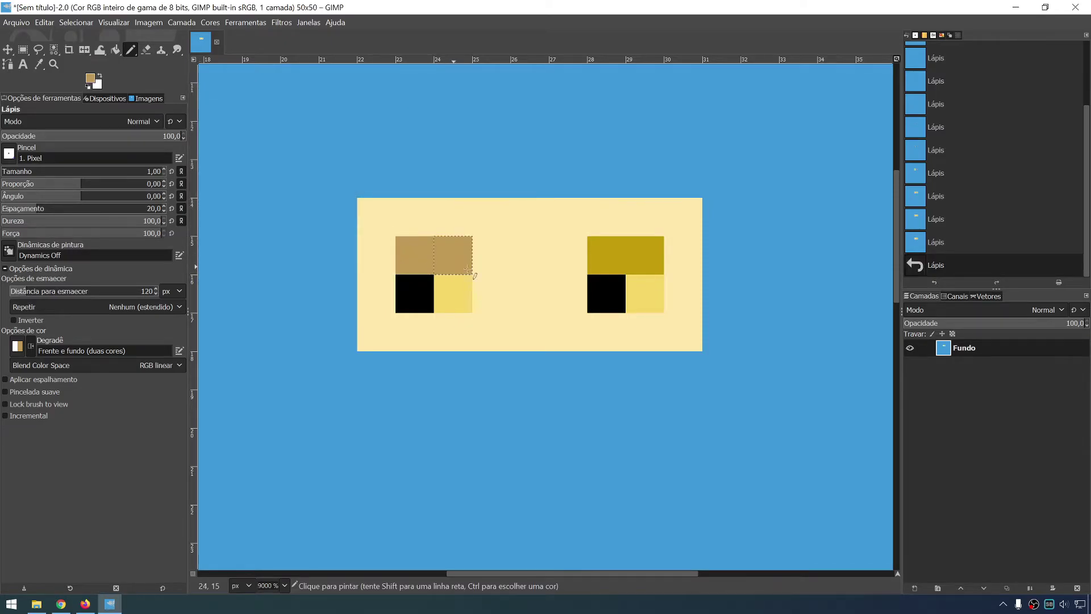
left_click(606, 254)
left_click(645, 255)
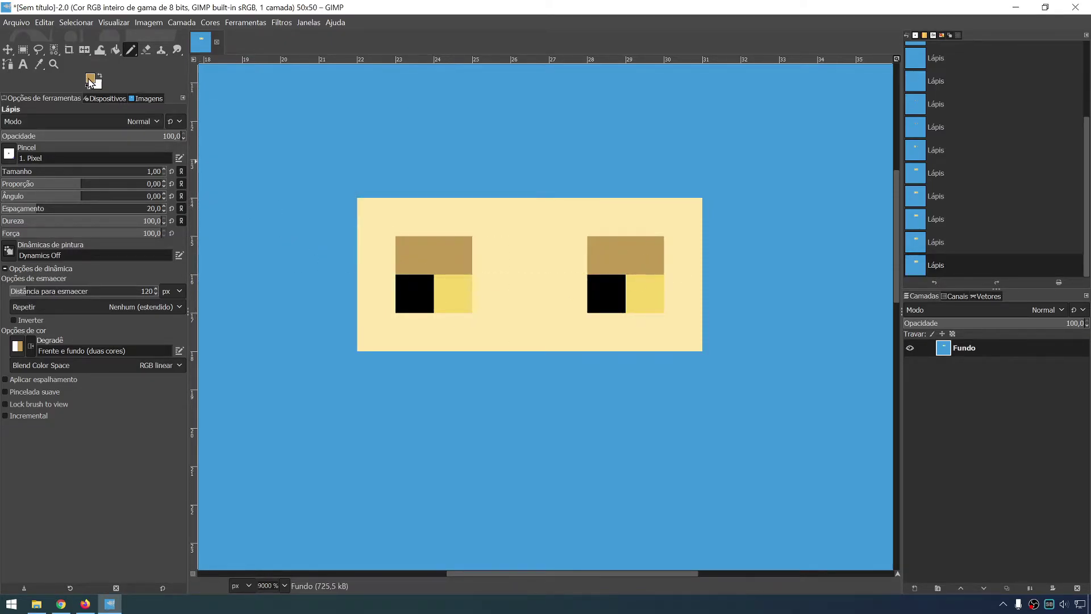
Turn each eye's light pixel light peach, undoing a brown attempt first.
left_click(90, 81)
left_click_drag(266, 218, 265, 215)
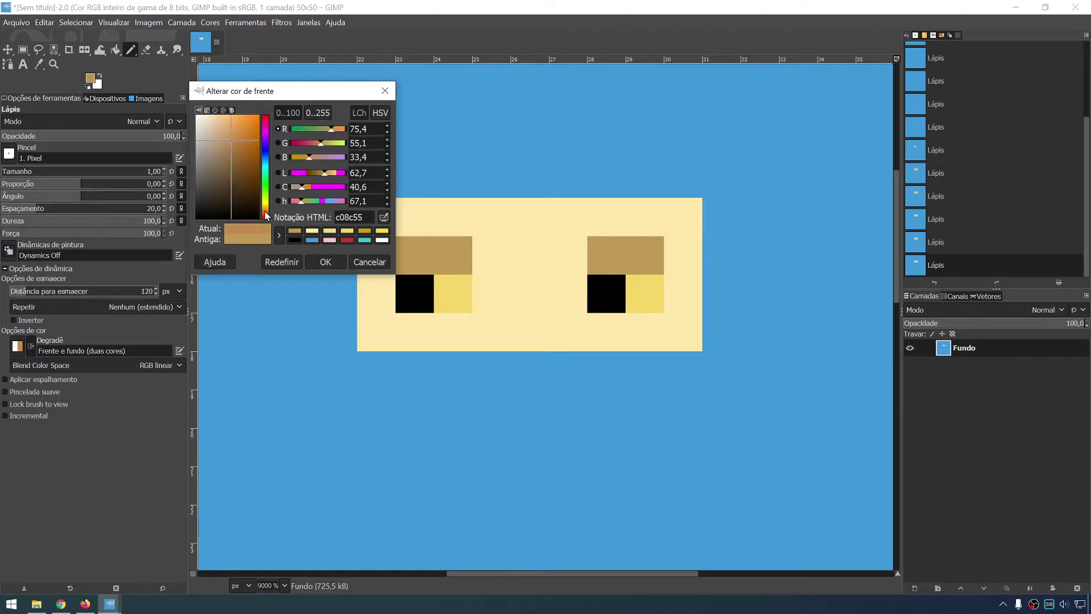
left_click(325, 262)
left_click(454, 291)
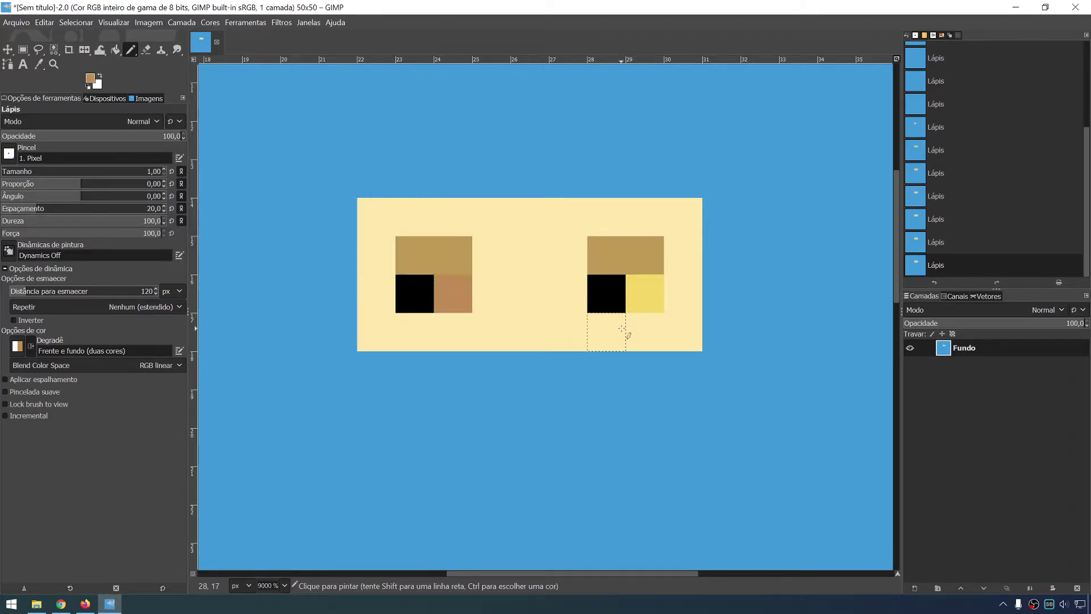
key("ctrl+z")
left_click(89, 79)
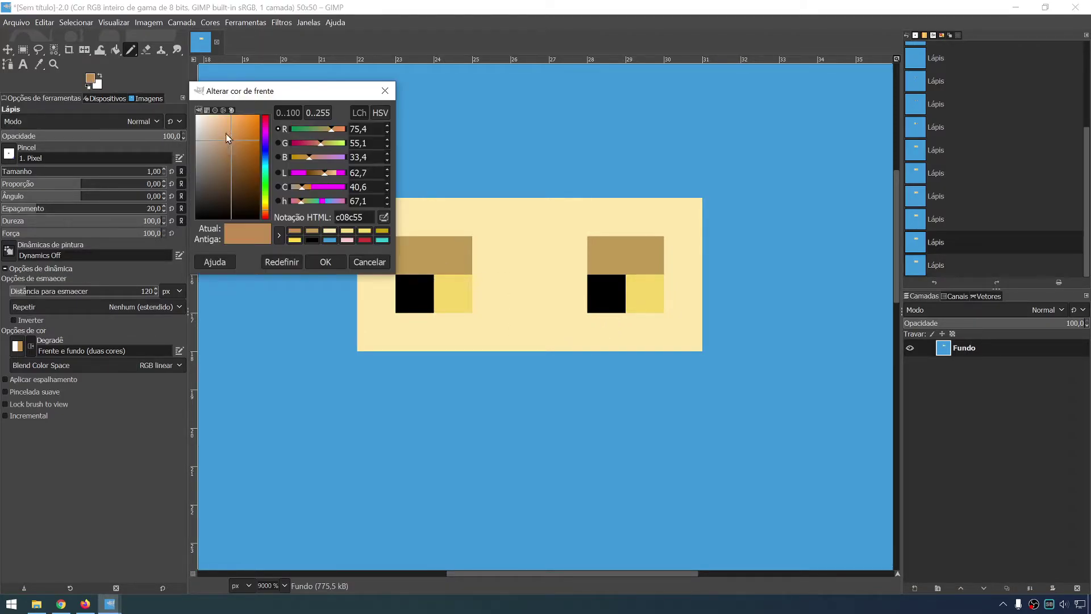
left_click(217, 130)
left_click(342, 261)
left_click(442, 297)
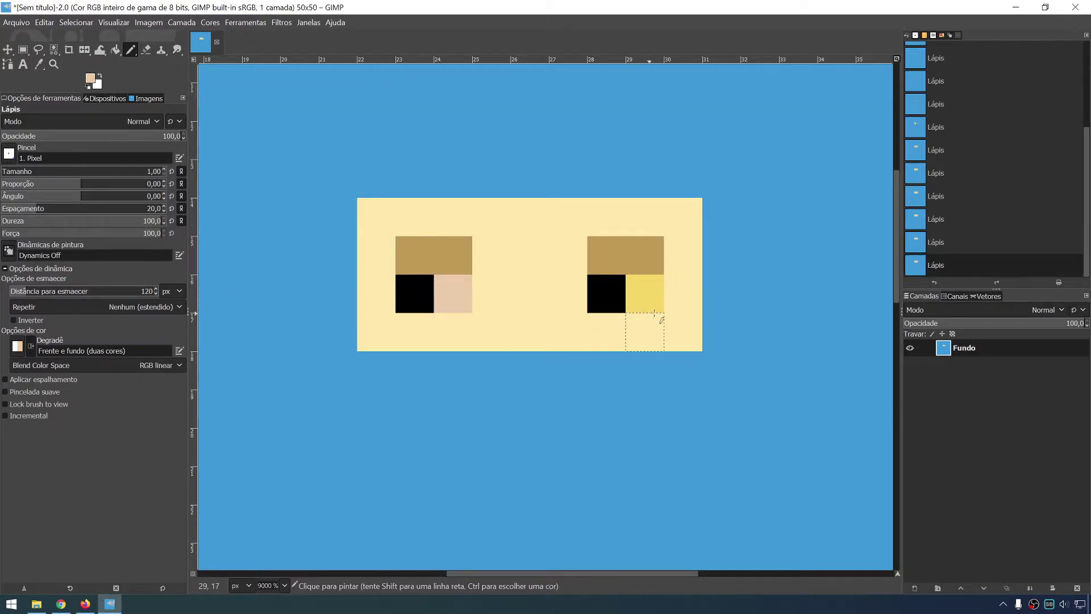
left_click(647, 296)
scroll(639, 410, "down", 2)
Compare the canvas twice against the CryptoPunk 6026 reference, ending back in GIMP.
scroll(635, 416, "up", 1)
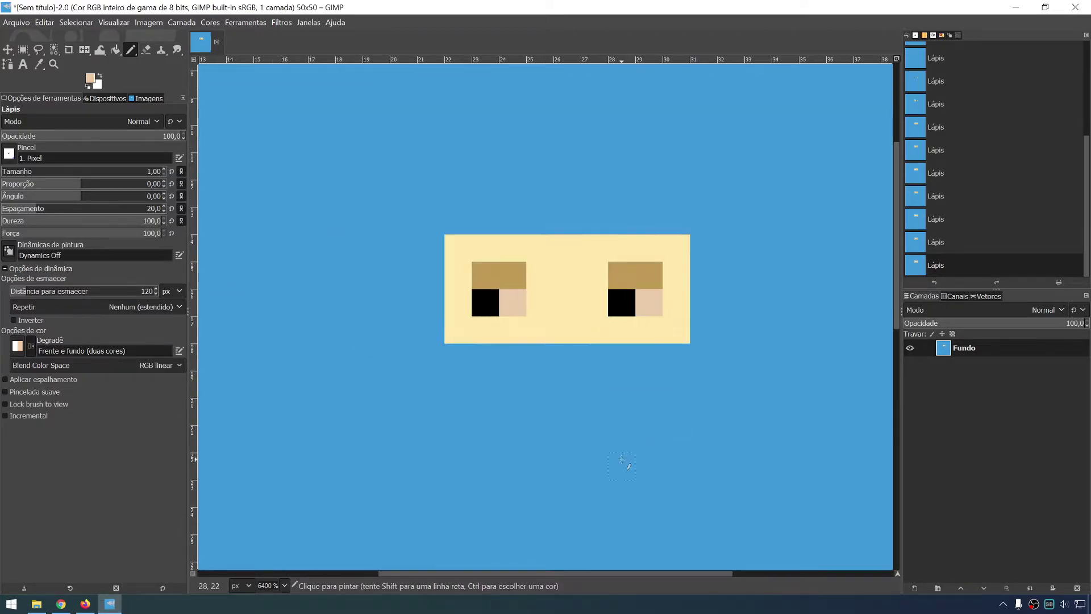
scroll(621, 458, "up", 2)
scroll(631, 478, "down", 3)
scroll(599, 356, "up", 1)
key("alt+Tab")
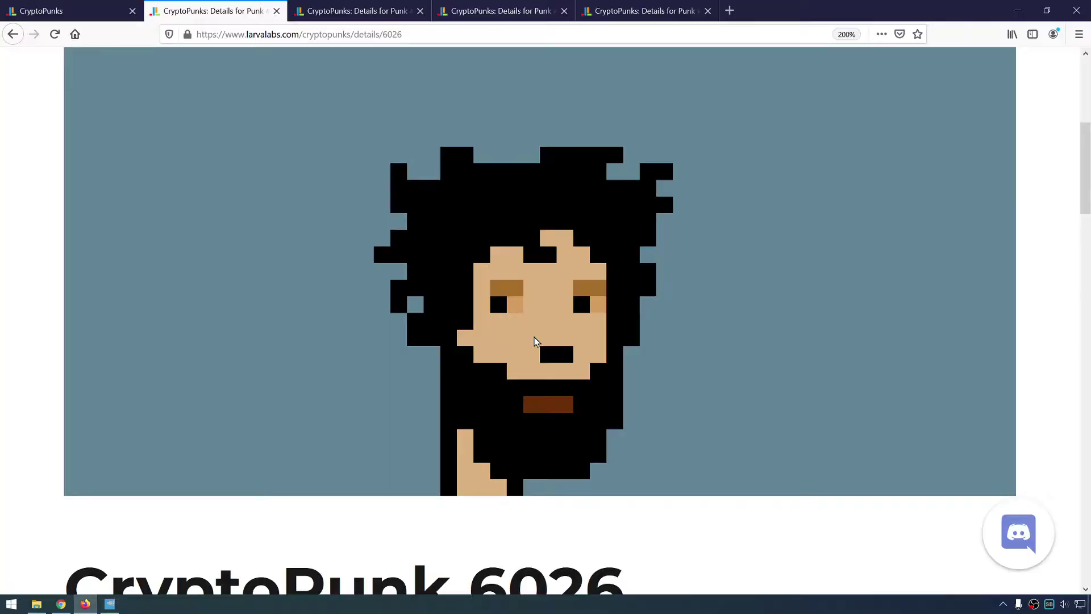
key("alt+Tab")
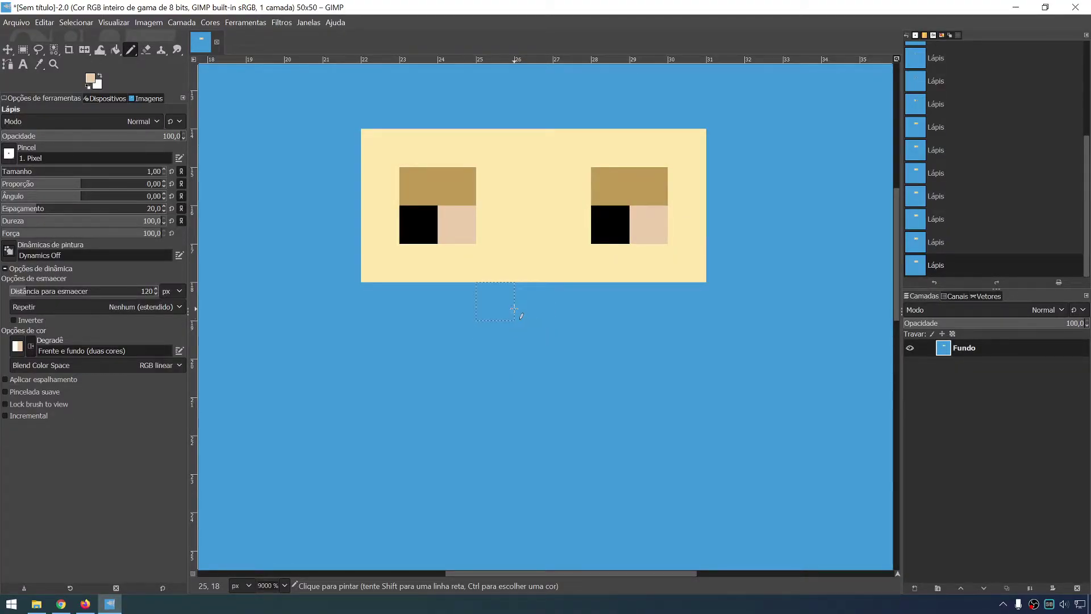
key("alt+Tab")
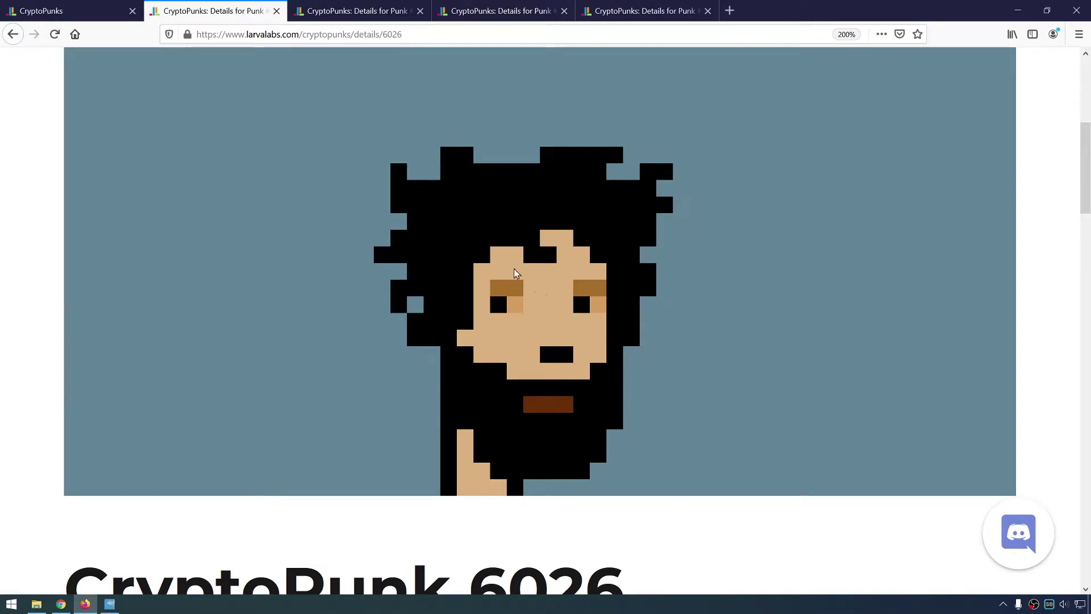
key("alt+Tab")
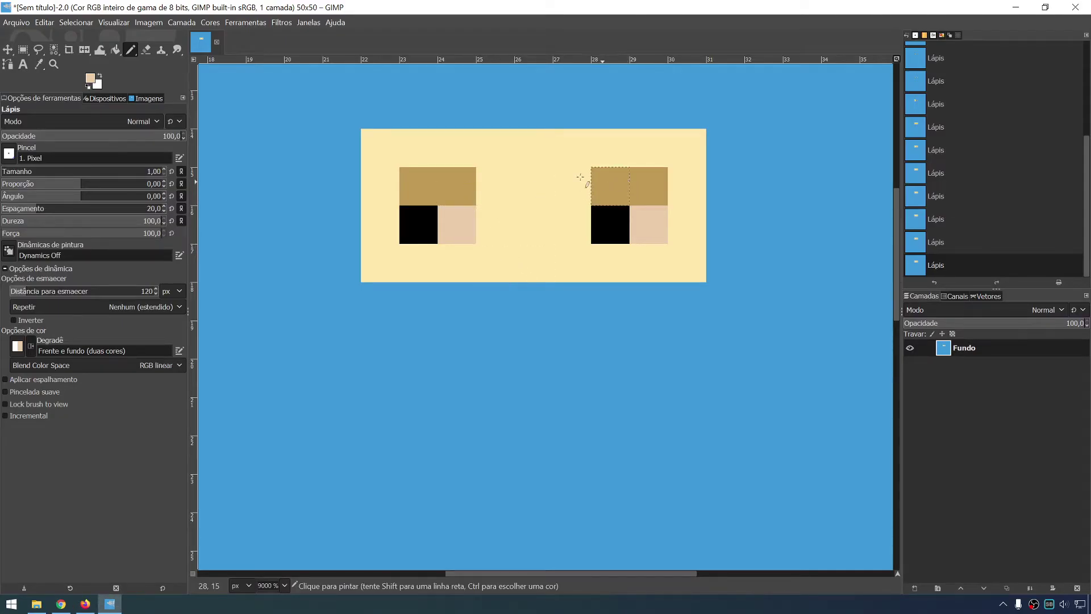
scroll(489, 190, "up", 1)
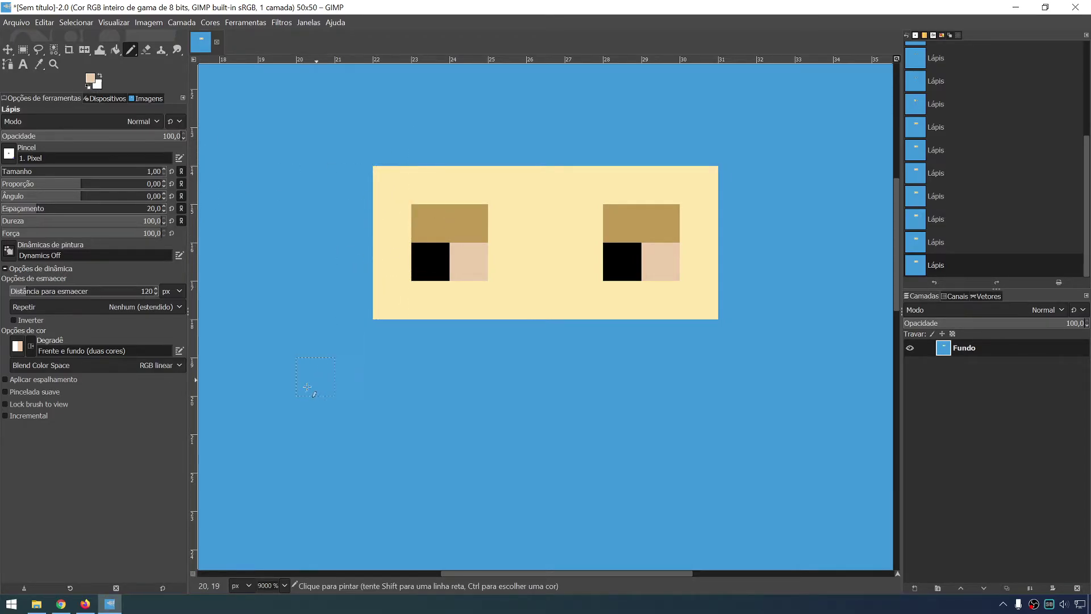
Annotate CryptoPunk 6026's eyebrows, neck, left hair strand, mouth top and beard bar with coloured pen marks.
key("alt+Tab")
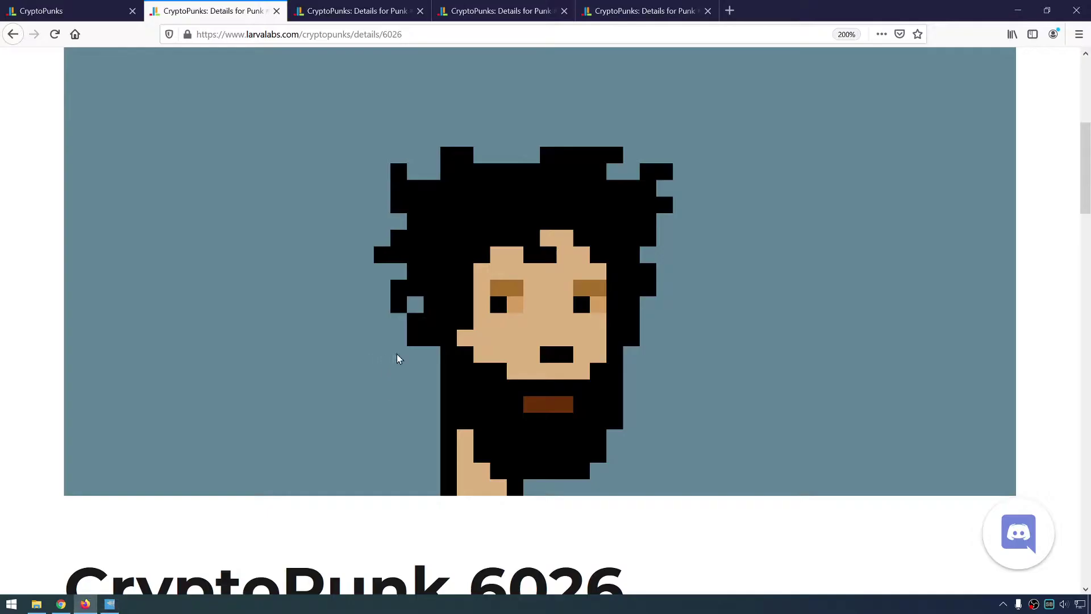
mouse_move(484, 274)
left_mouse_down()
mouse_move(534, 276)
mouse_move(482, 273)
left_mouse_up()
left_click_drag(465, 466, 467, 487)
left_click_drag(453, 219, 421, 251)
left_click_drag(556, 351, 572, 349)
left_click_drag(528, 404, 572, 408)
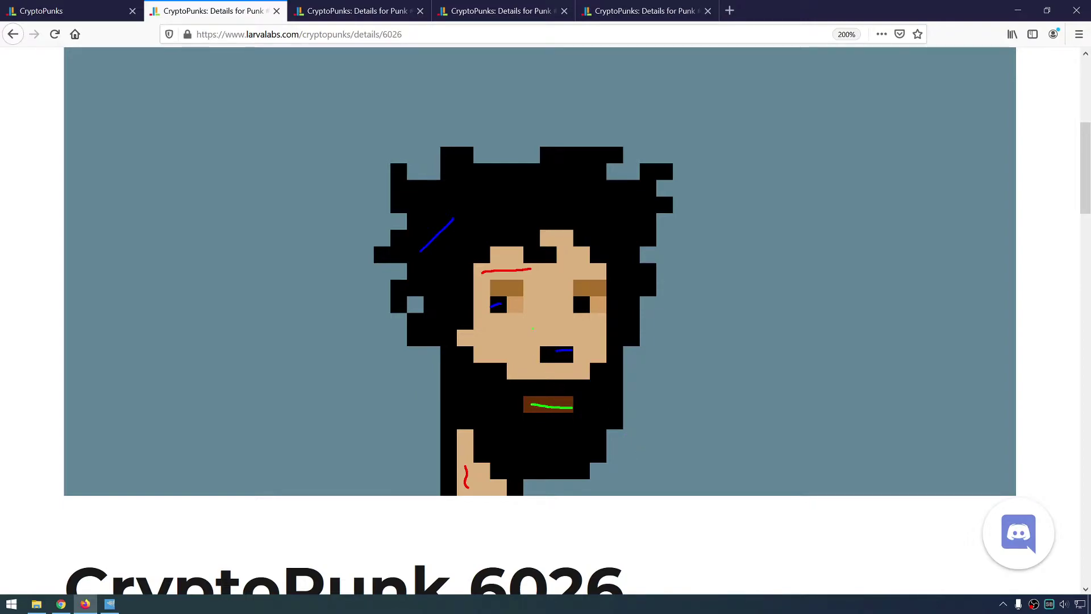
left_click_drag(501, 288, 516, 291)
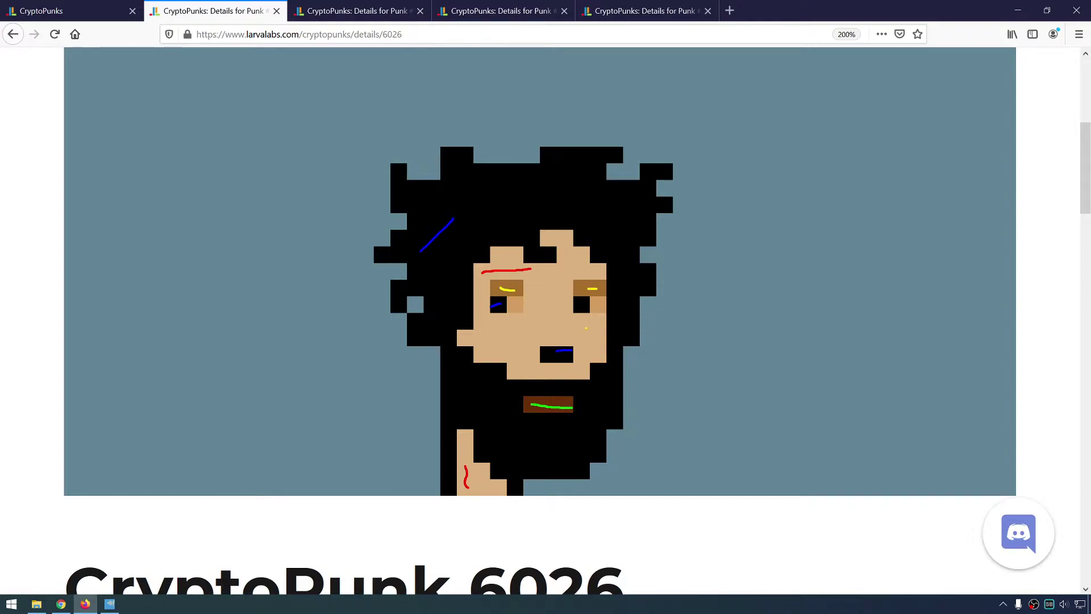
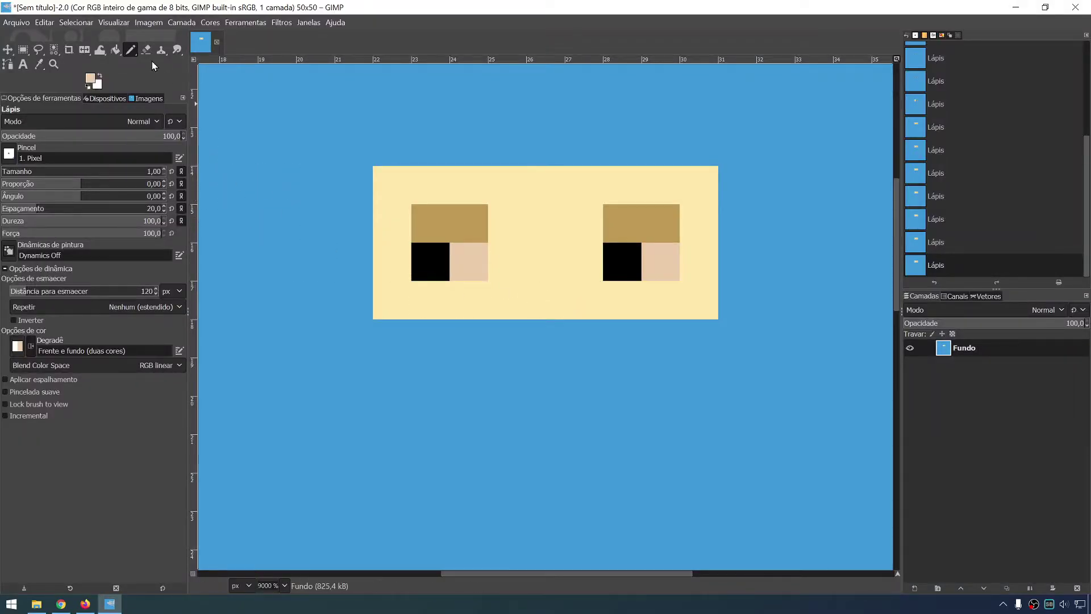
Sample the pale yellow face and black eye colours with the Color Picker.
left_click(39, 66)
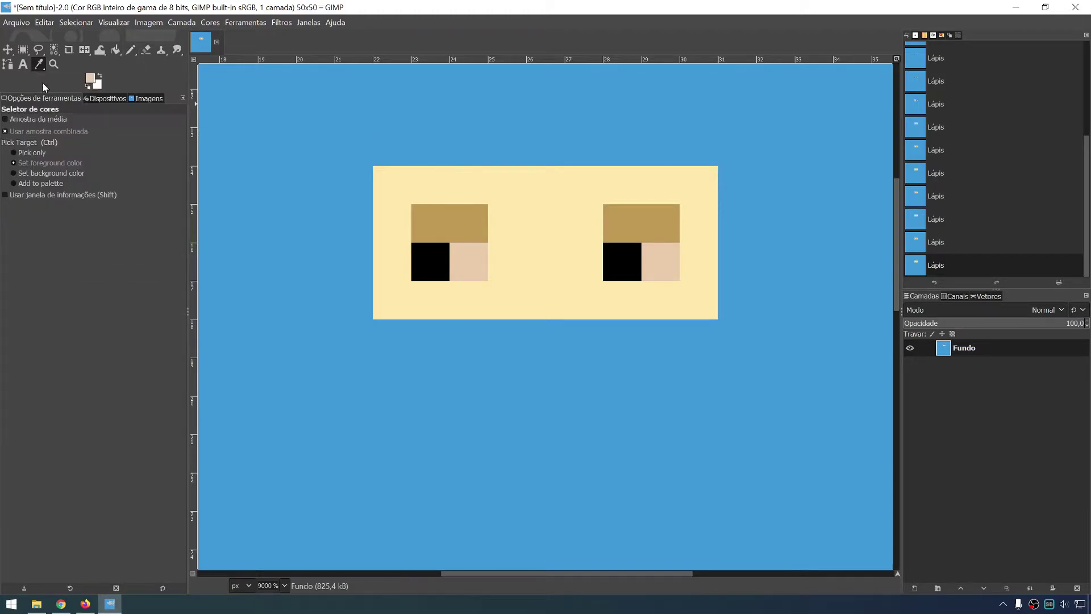
left_click(387, 209)
left_click(437, 261)
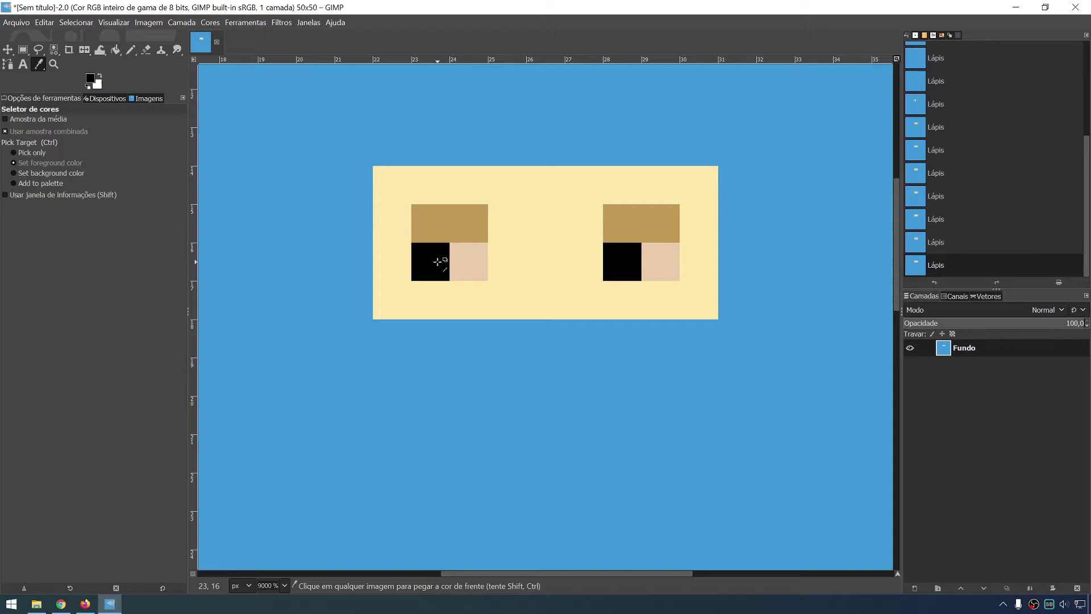
left_click(476, 268)
left_click(478, 229)
left_click(480, 252)
left_click(437, 264)
left_click(441, 222)
left_click(468, 263)
left_click(433, 258)
left_click(443, 219)
left_click(463, 250)
left_click(429, 264)
left_click(435, 225)
Sample the pink eye colour, then the tan eyebrow colour as the foreground.
left_click(466, 250)
left_click(429, 253)
left_click(458, 263)
left_click(449, 227)
left_click(460, 254)
left_click(435, 258)
left_click(441, 224)
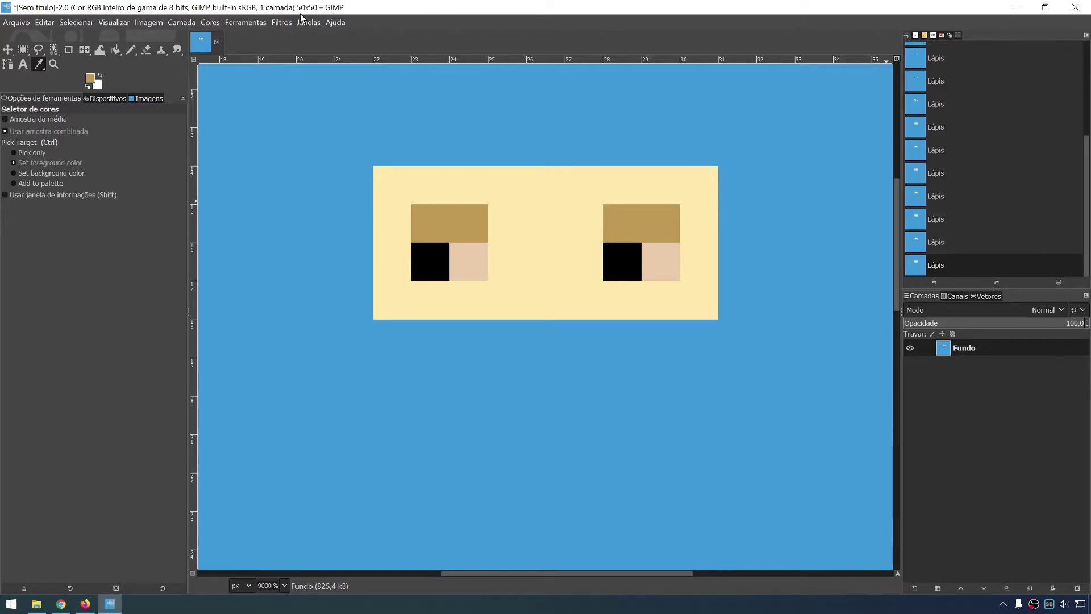
left_click(286, 23)
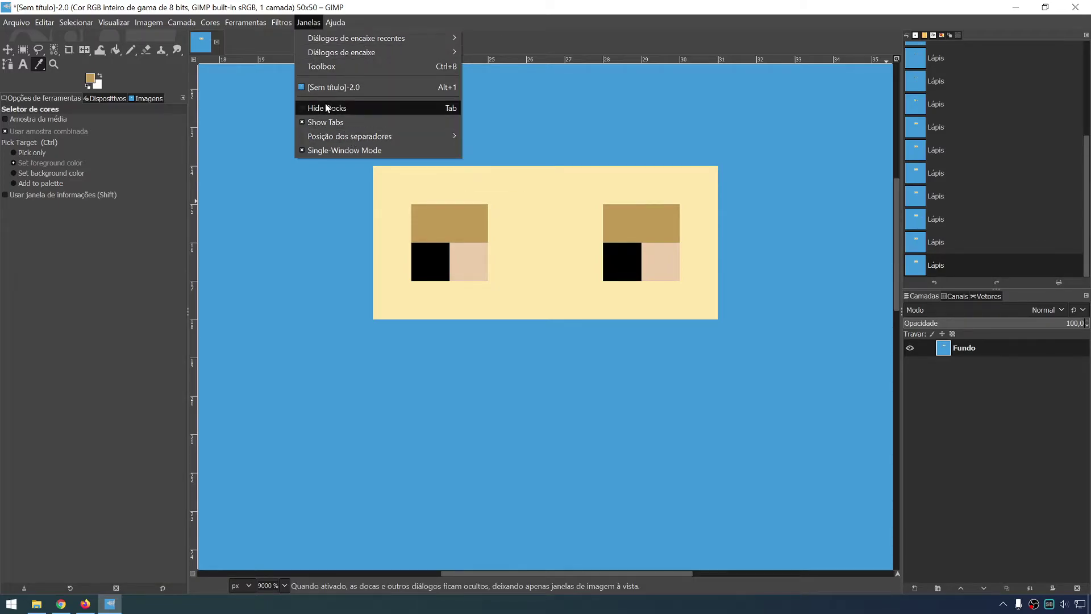
mouse_move(341, 52)
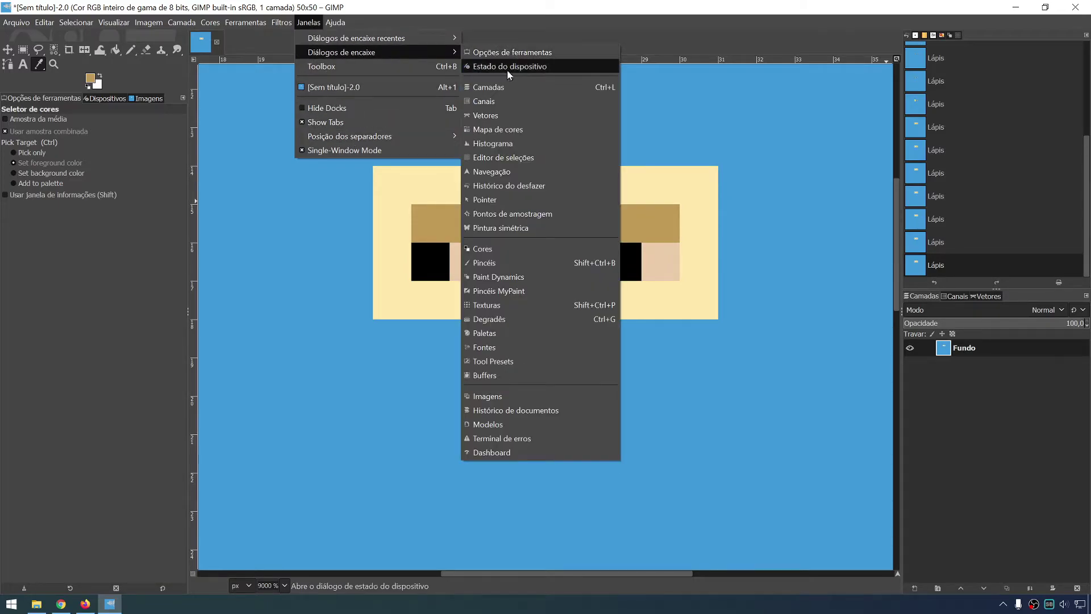
Open the Colormap dialog, sample black from the canvas and browse the docked panels.
left_click(507, 129)
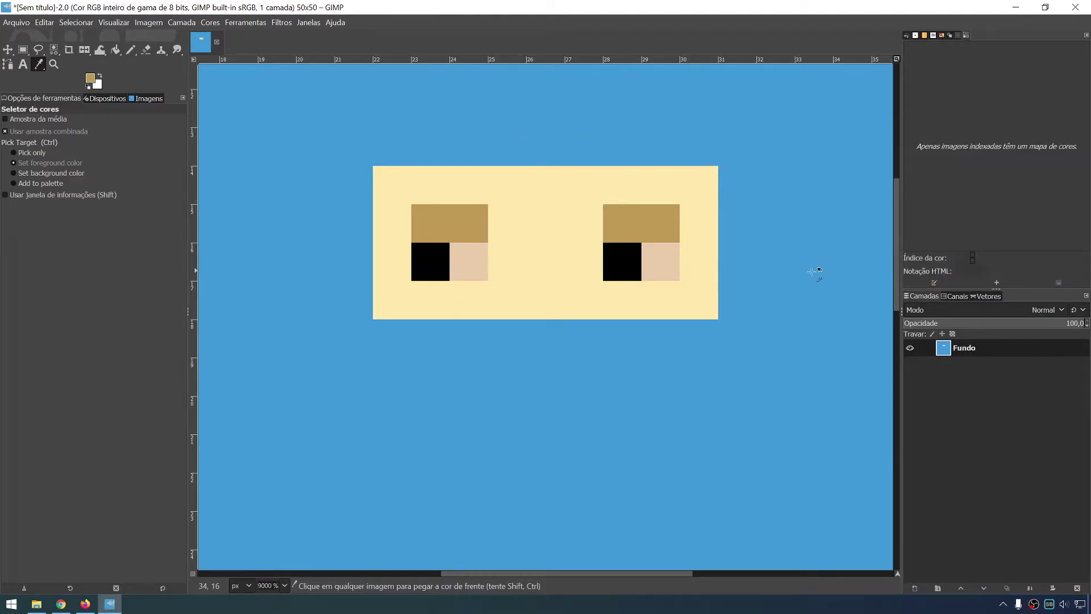
left_click(430, 262)
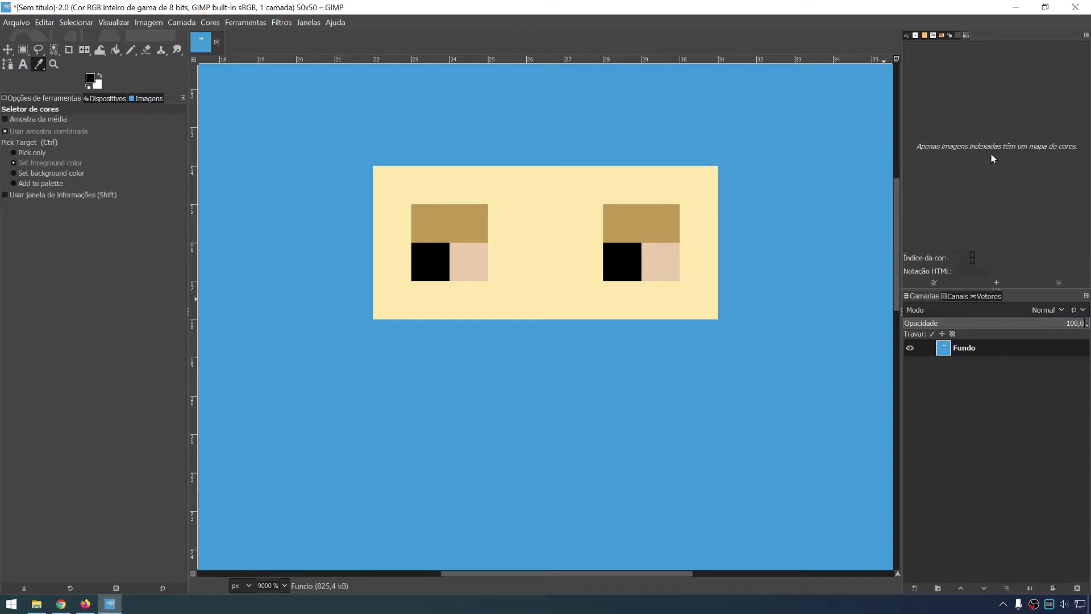
left_click(957, 34)
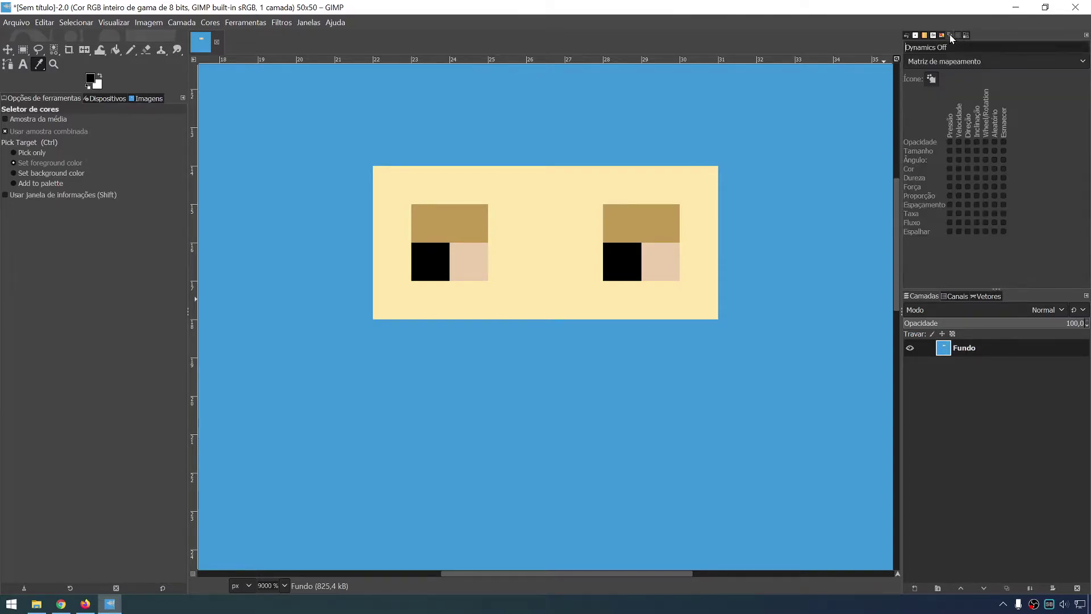
left_click(942, 35)
left_click(924, 35)
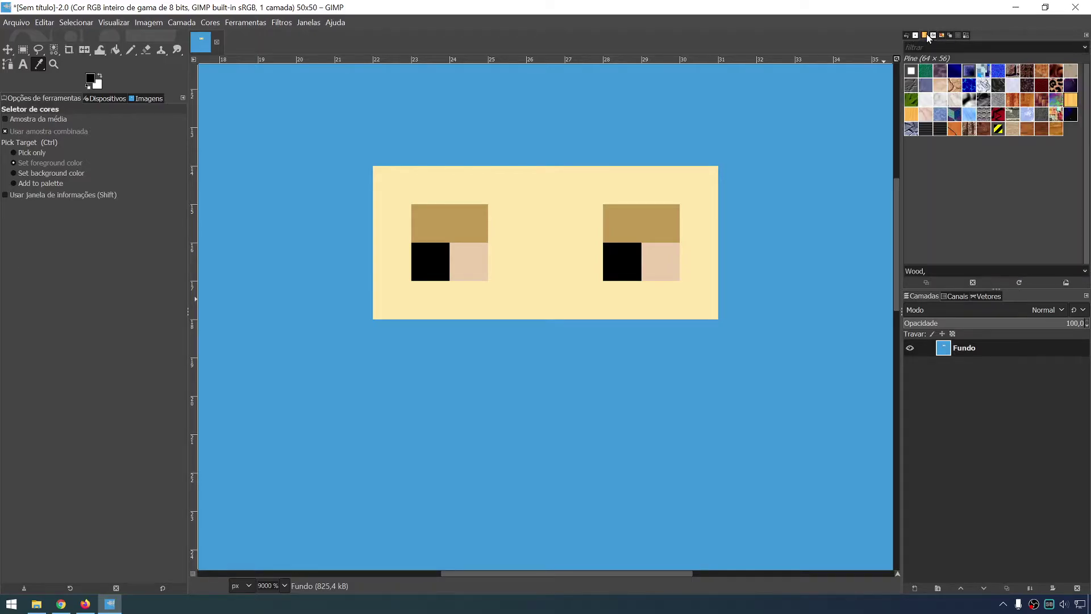
left_click(909, 35)
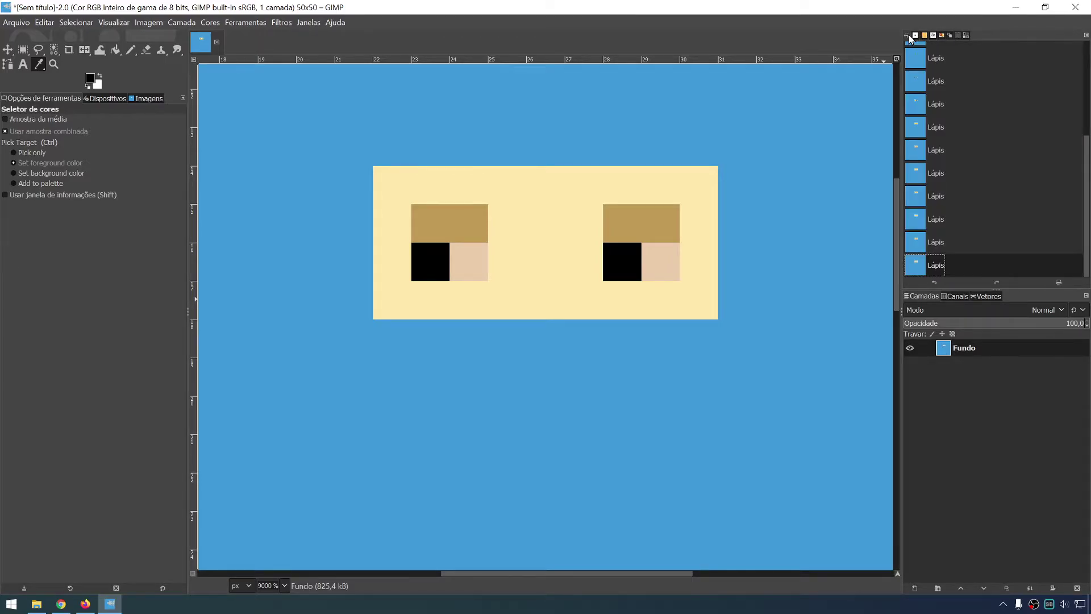
Open the Colours dialog and then the Palettes dialog from the dockable dialogs list.
left_click(284, 23)
mouse_move(308, 22)
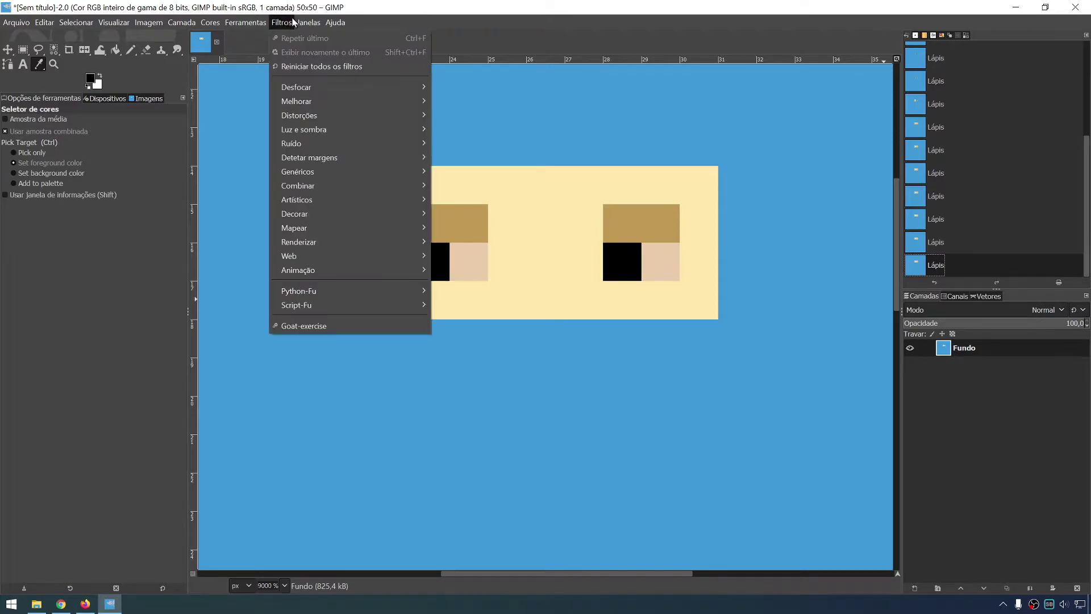
mouse_move(341, 52)
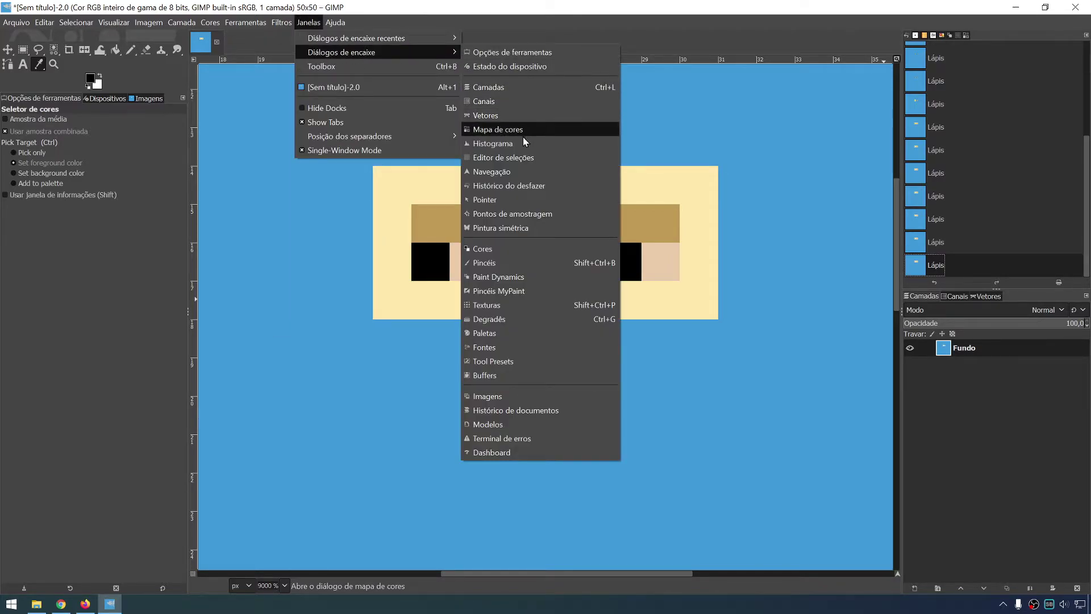
left_click(504, 248)
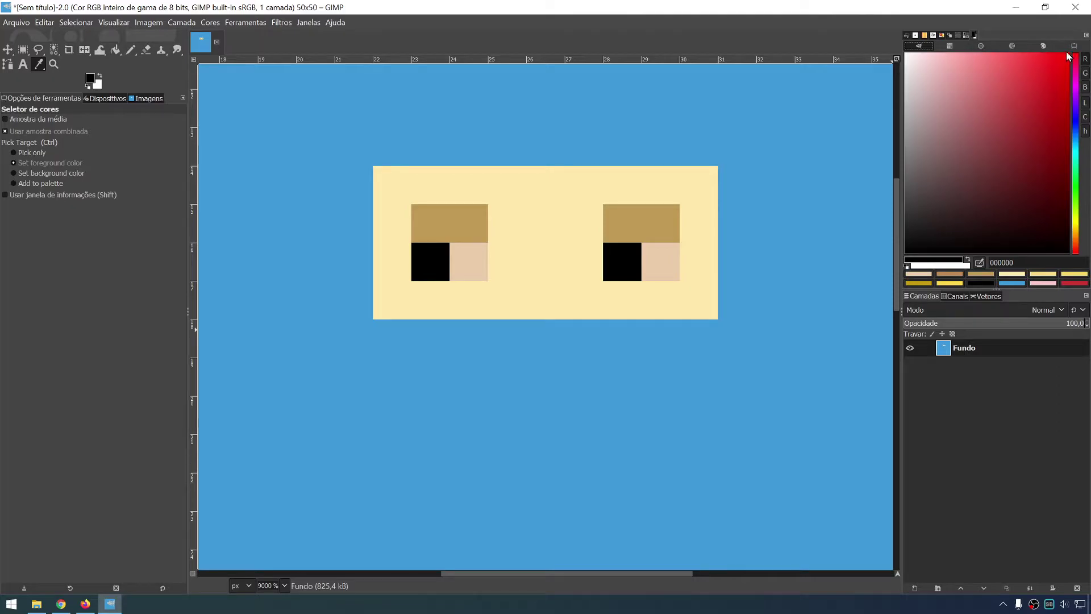
left_click(309, 22)
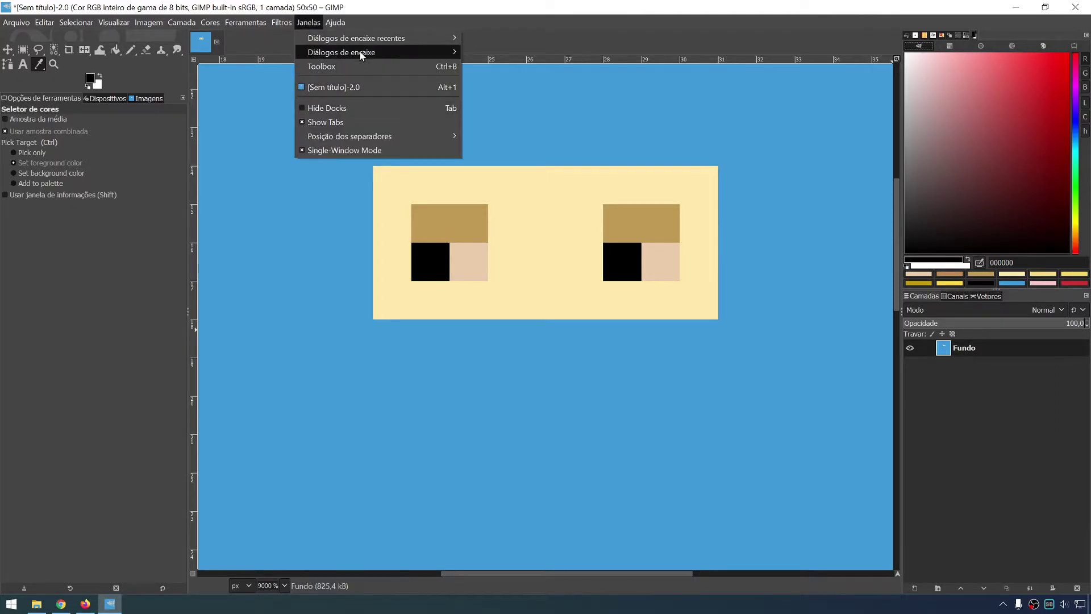
mouse_move(341, 53)
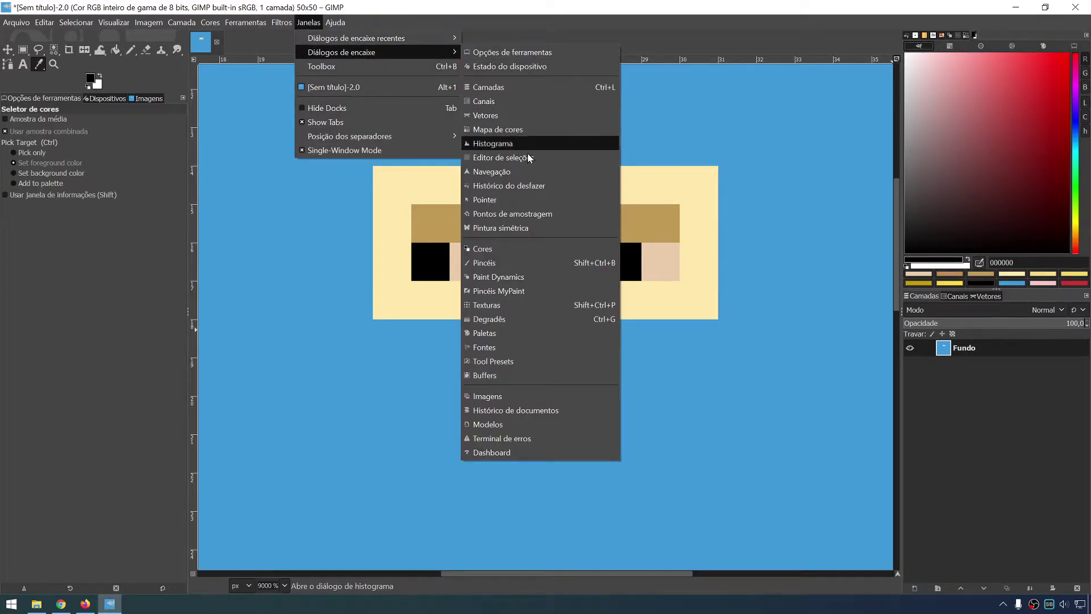
left_click(518, 331)
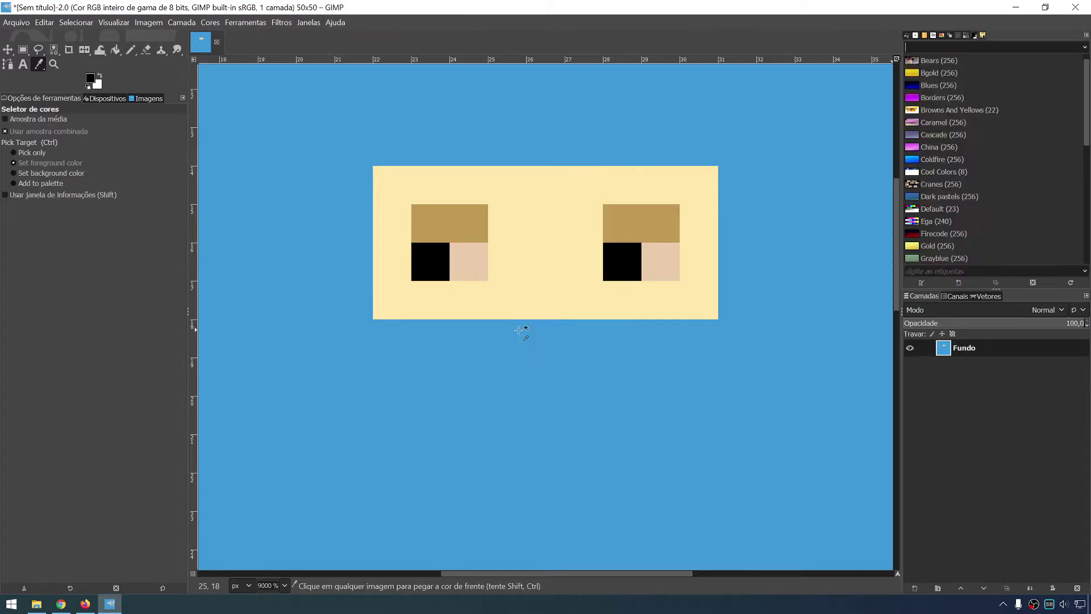
Create a new palette named 'crypto punks' and add the black foreground colour to it.
left_click(957, 282)
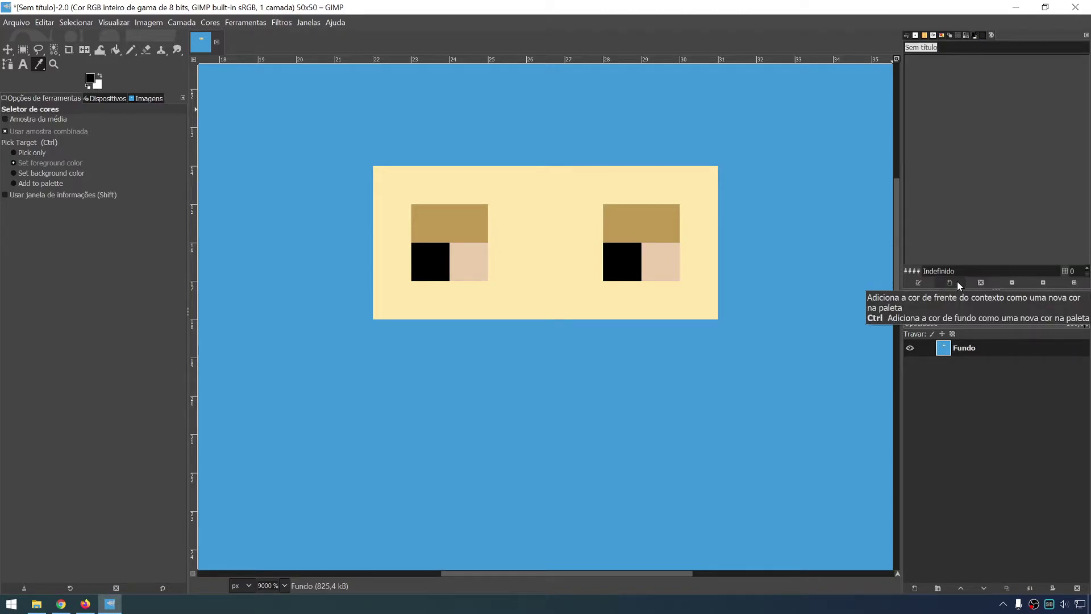
key("BackSpace")
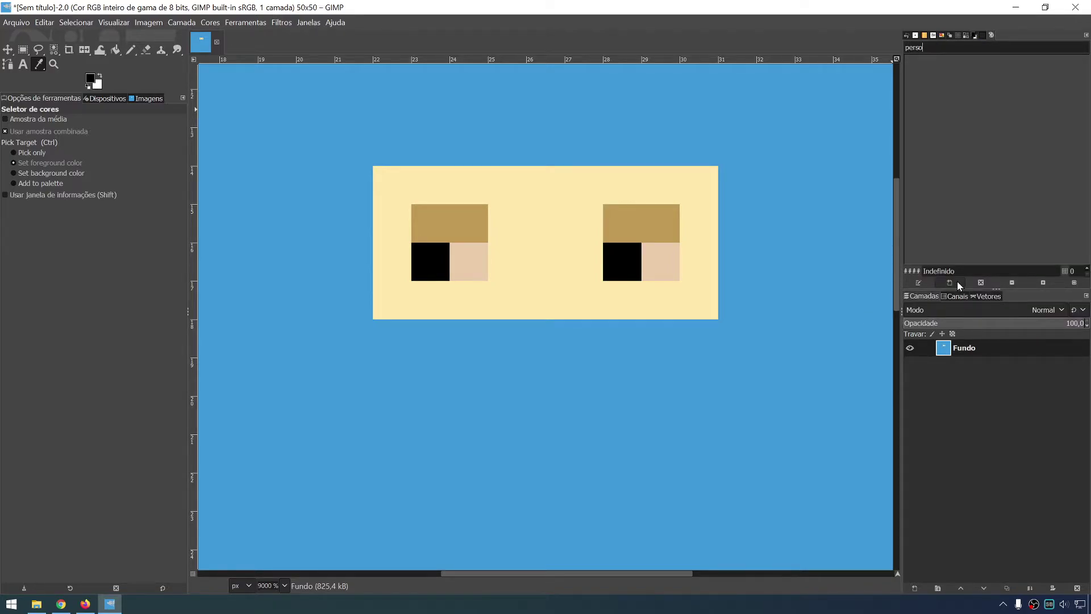
type("crypto punks")
left_click(945, 282)
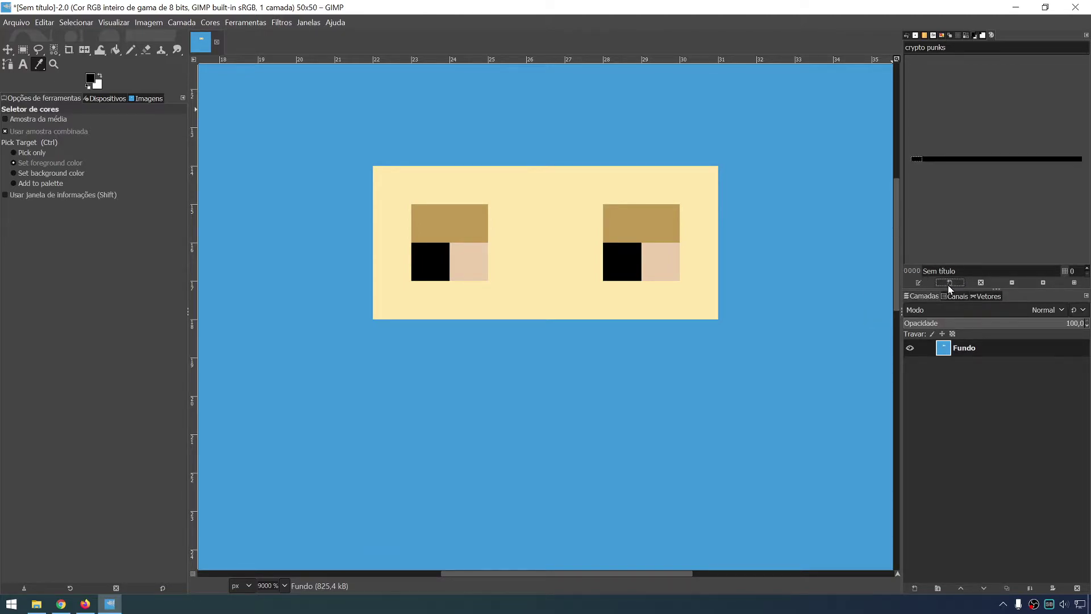
left_click(308, 24)
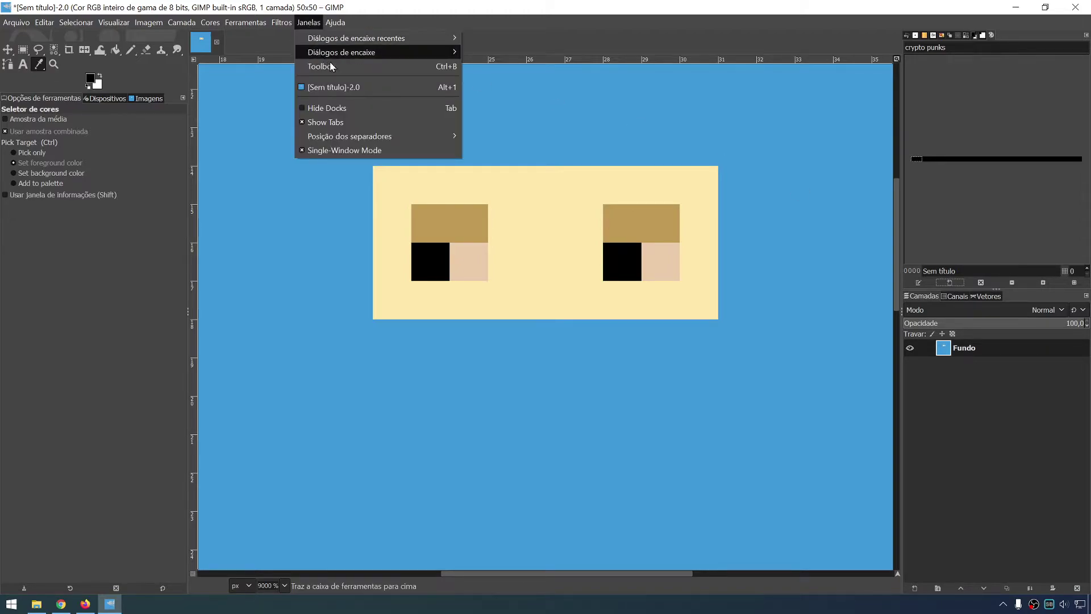
mouse_move(341, 52)
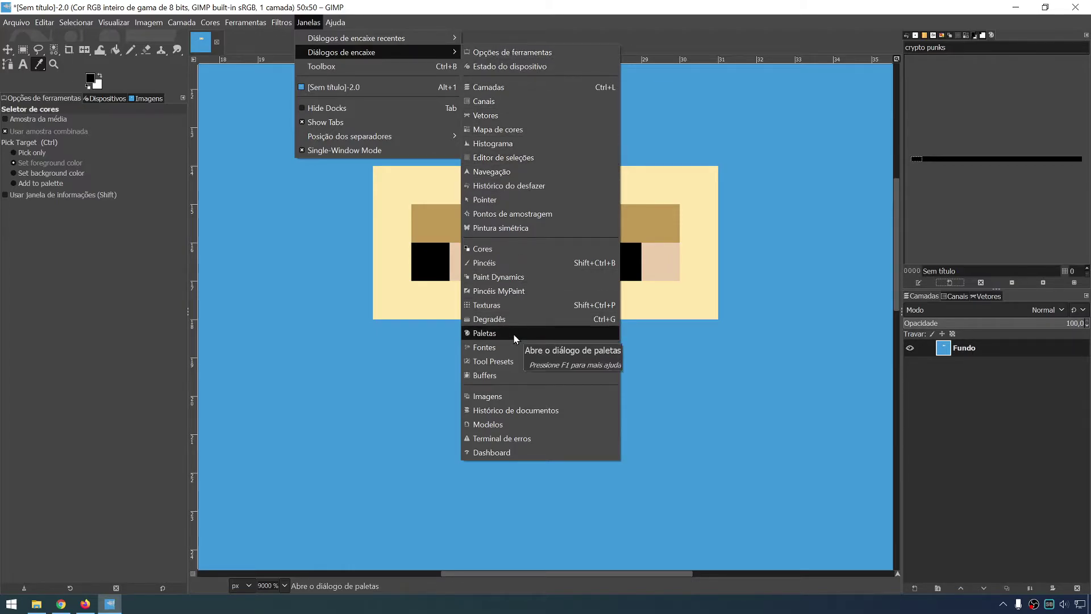
left_click(1013, 217)
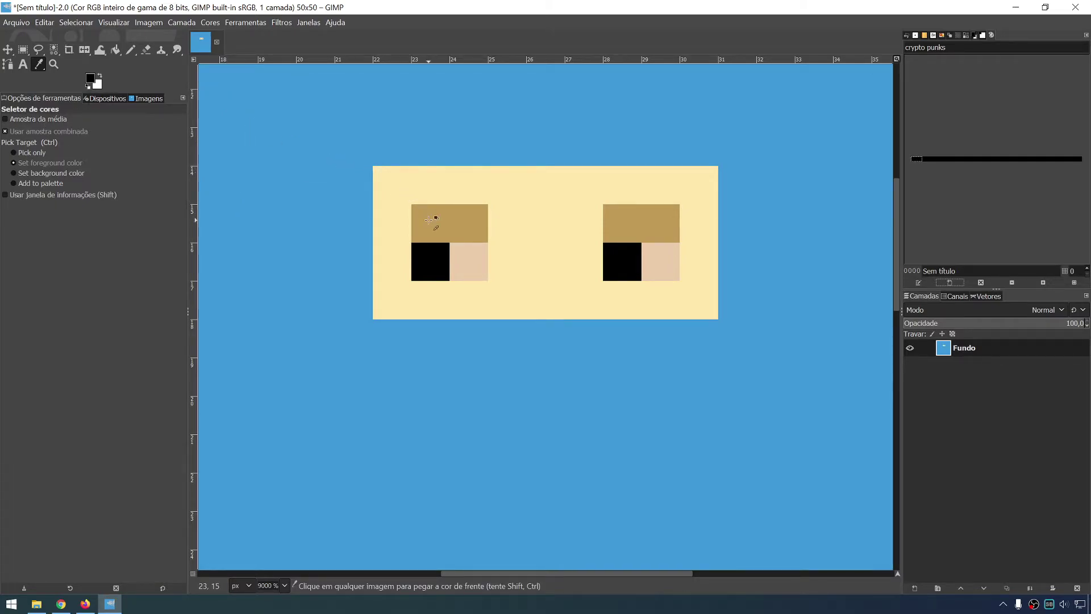
Add the face's light yellow, beige and blue background colours to the palette.
left_click(393, 183)
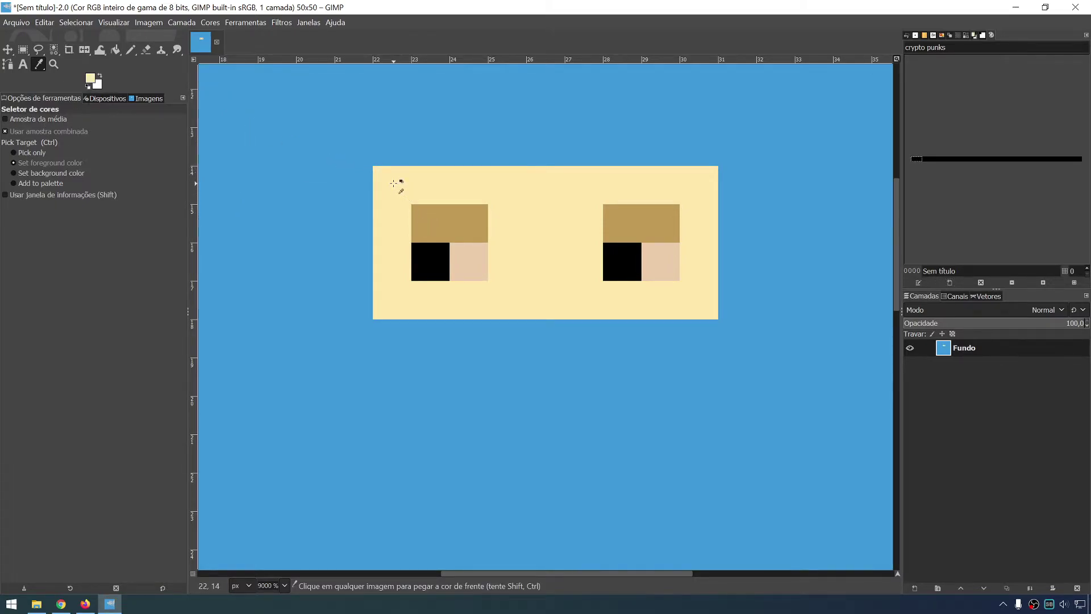
left_click(950, 283)
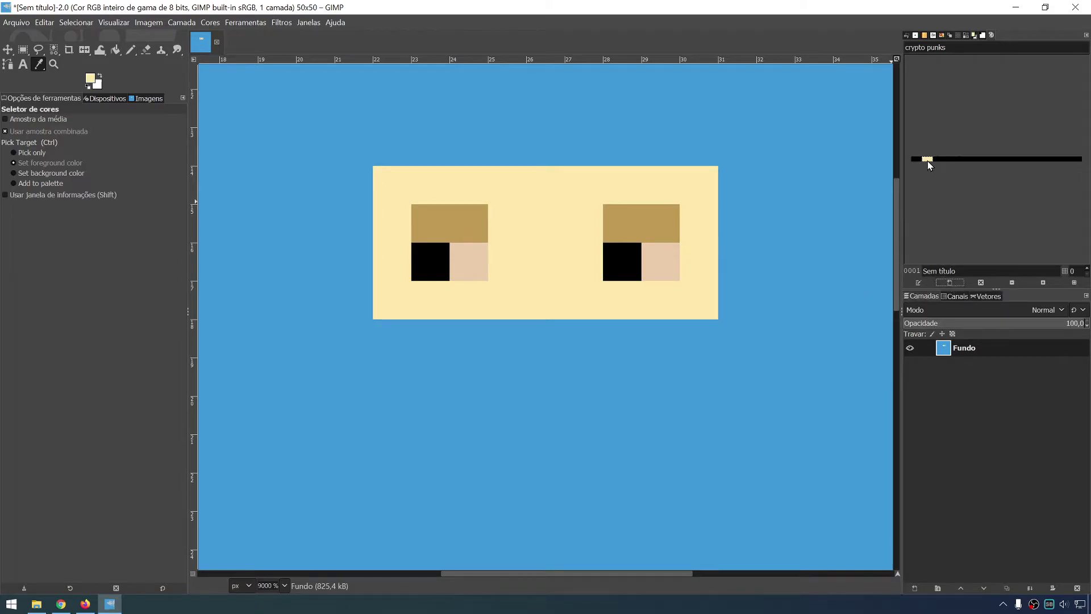
left_click(476, 254)
left_click(948, 282)
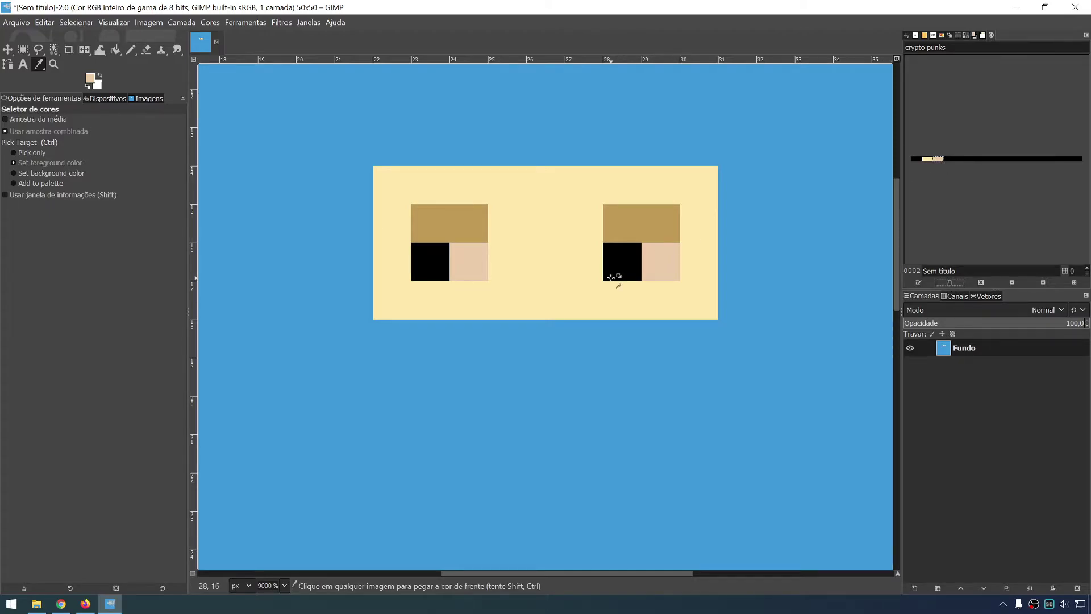
left_click(567, 361)
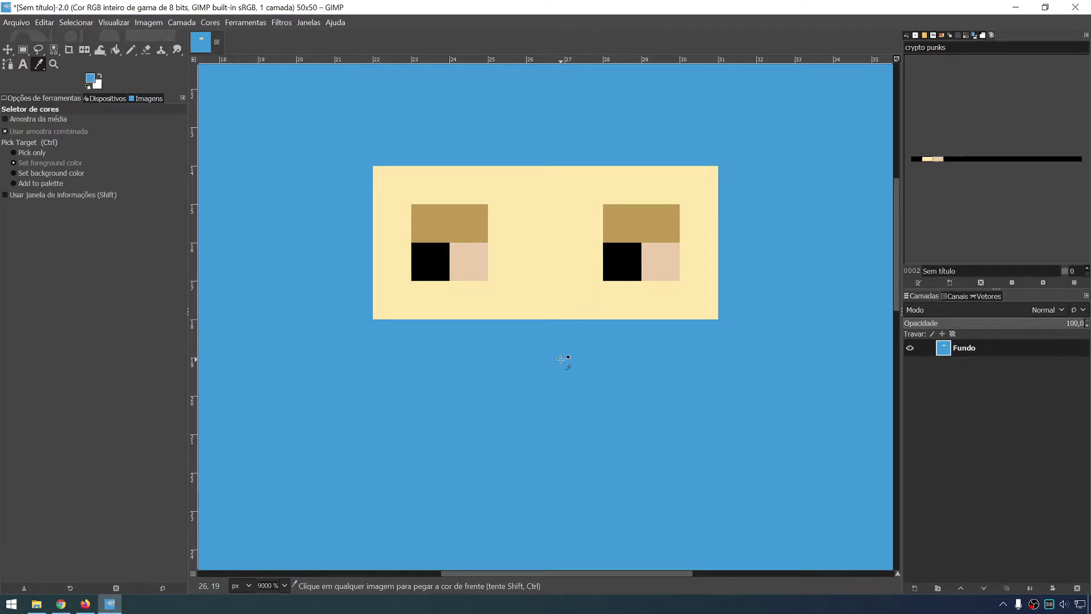
left_click(950, 282)
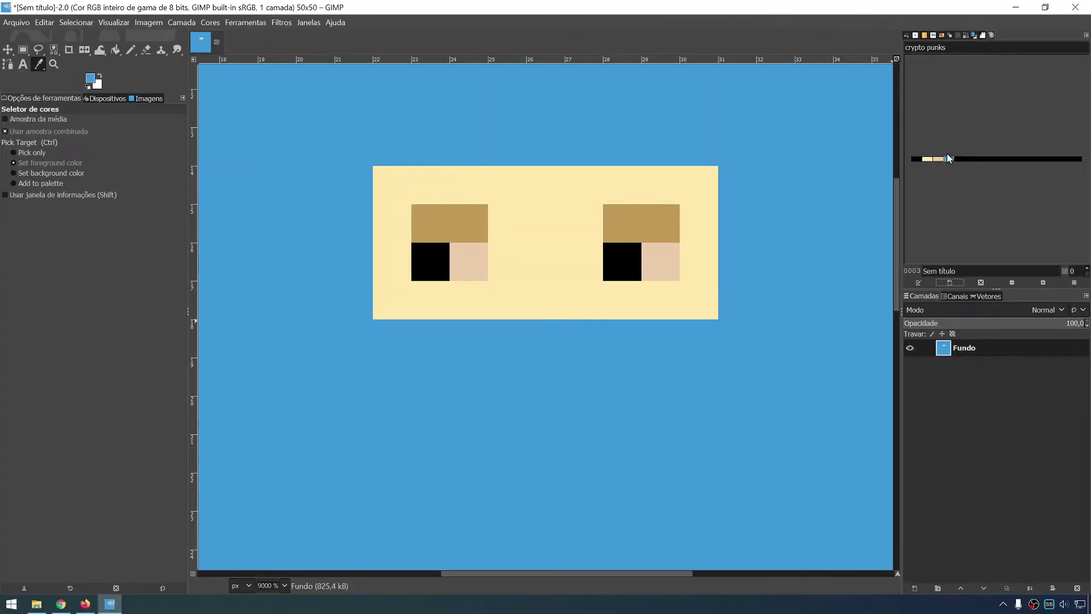
Dock the palette editor in the side panel and select the cream skin colour.
double_click(937, 160)
key("Return")
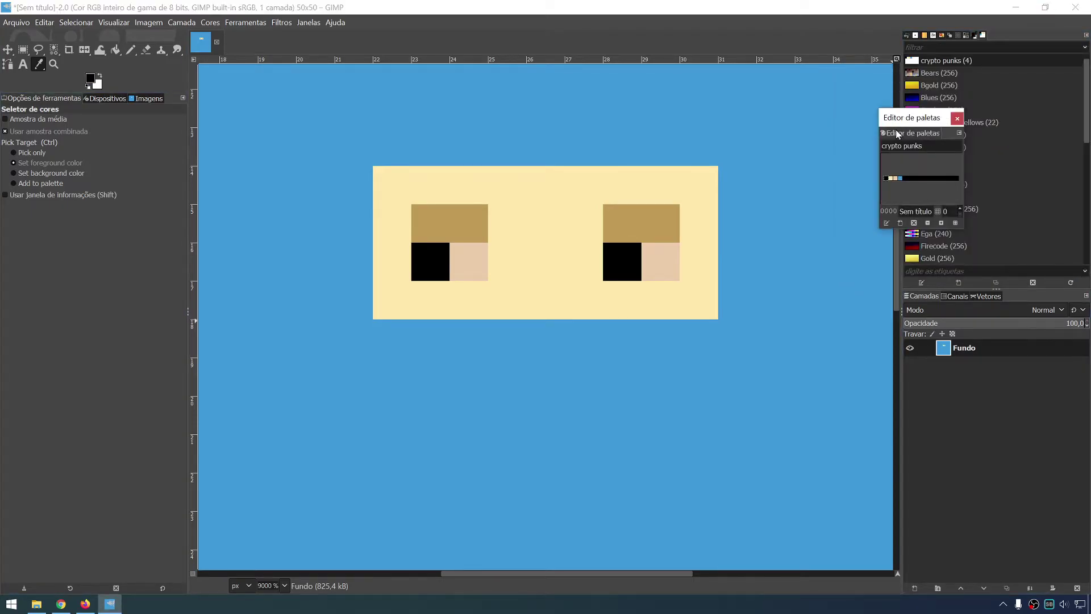
left_click_drag(898, 134, 994, 47)
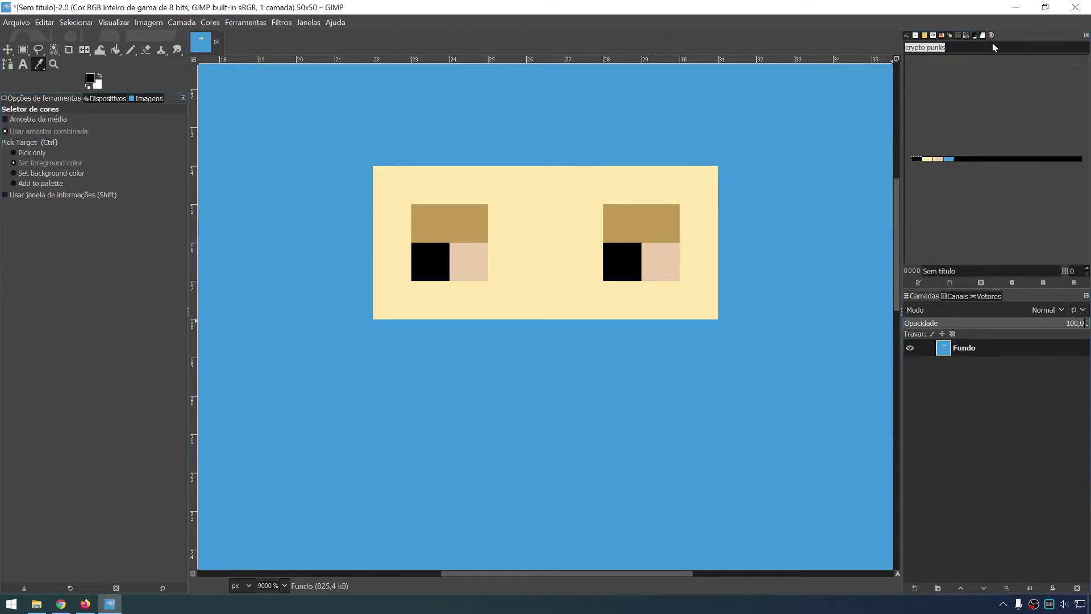
left_click(928, 159)
left_click(959, 158)
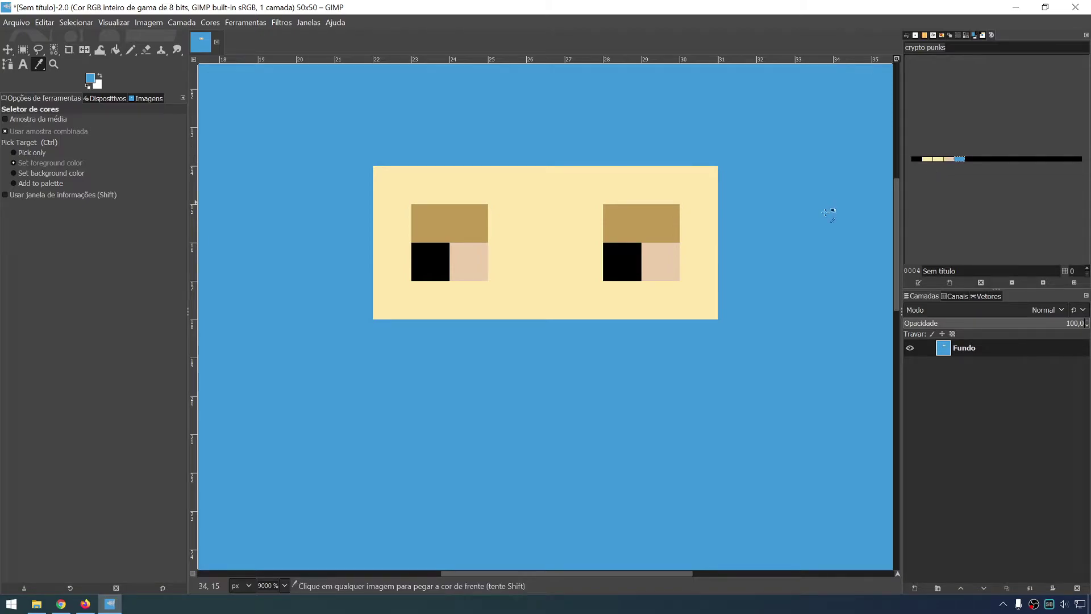
scroll(670, 223, "down", 1, "ctrl")
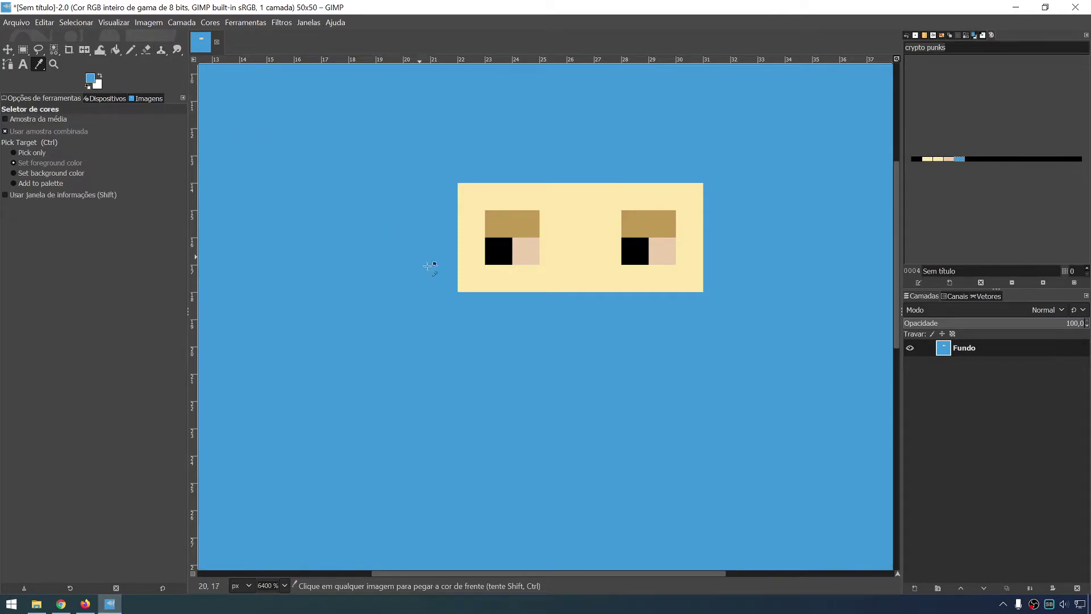
left_click(567, 262)
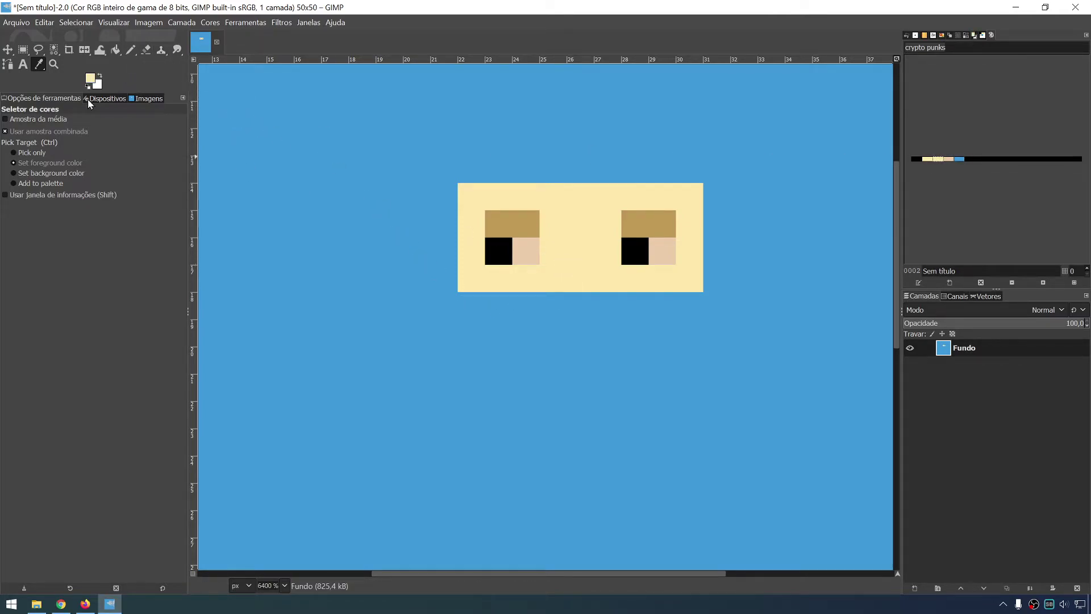
Pencil cream pixels onto the face and a cream bump above the left eye.
left_click(131, 50)
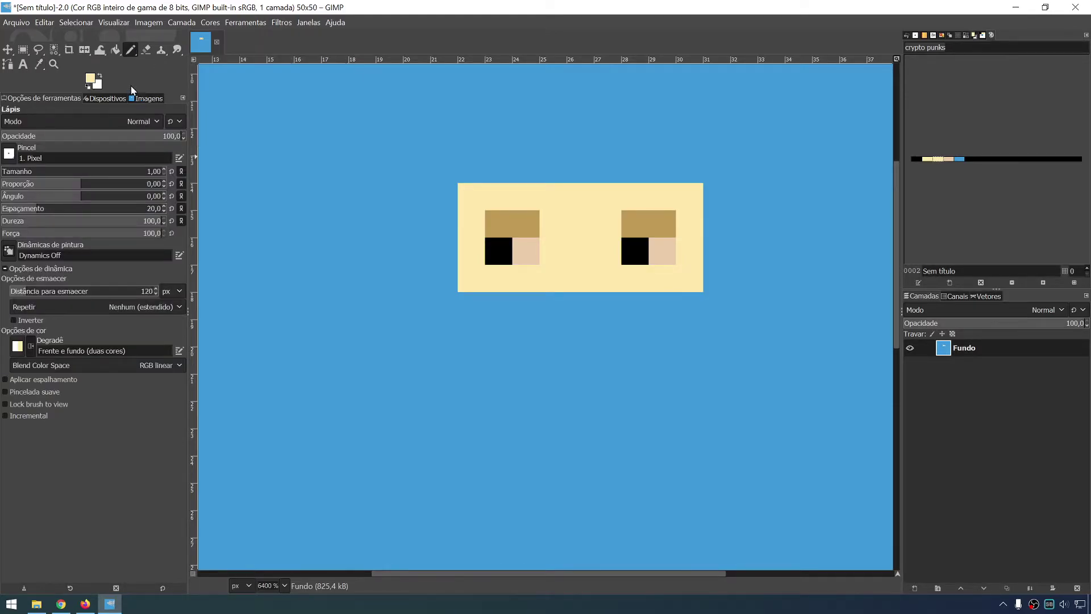
left_click_drag(362, 305, 363, 380)
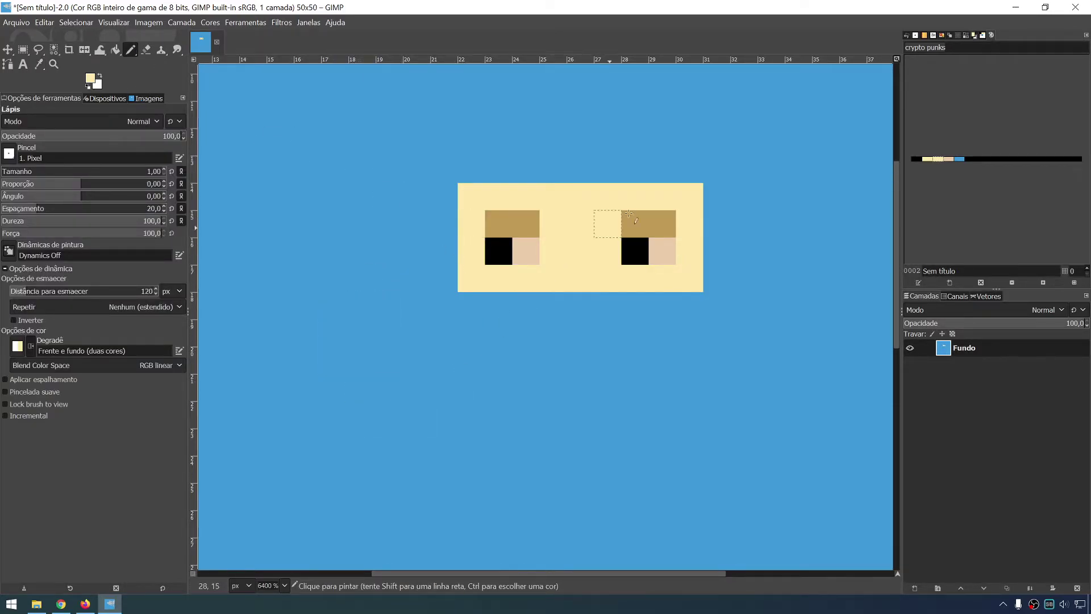
key("alt+Tab")
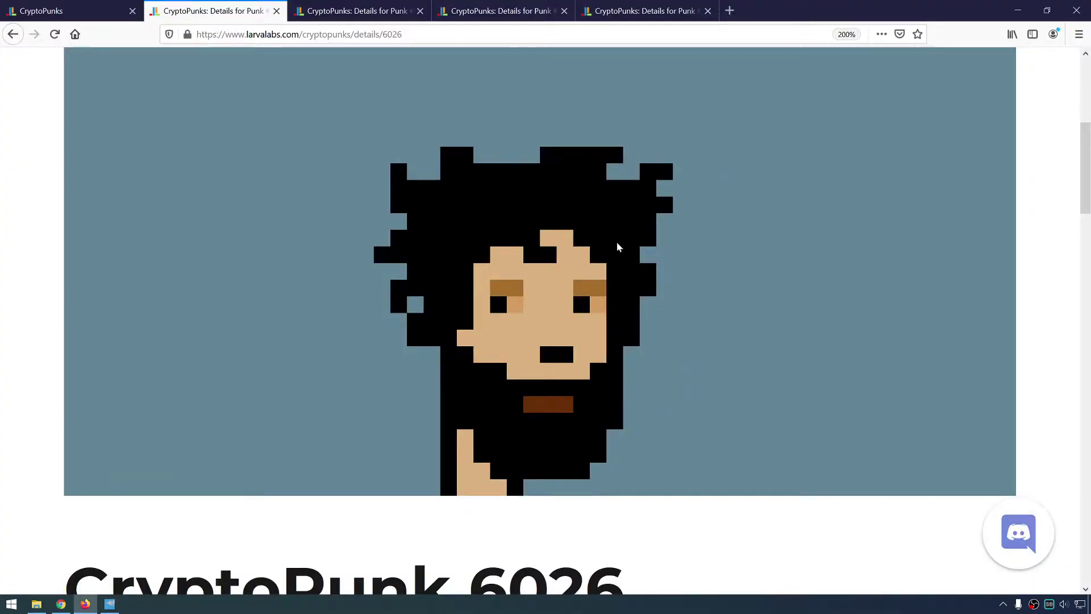
key("alt+Tab")
key("alt+Tab")
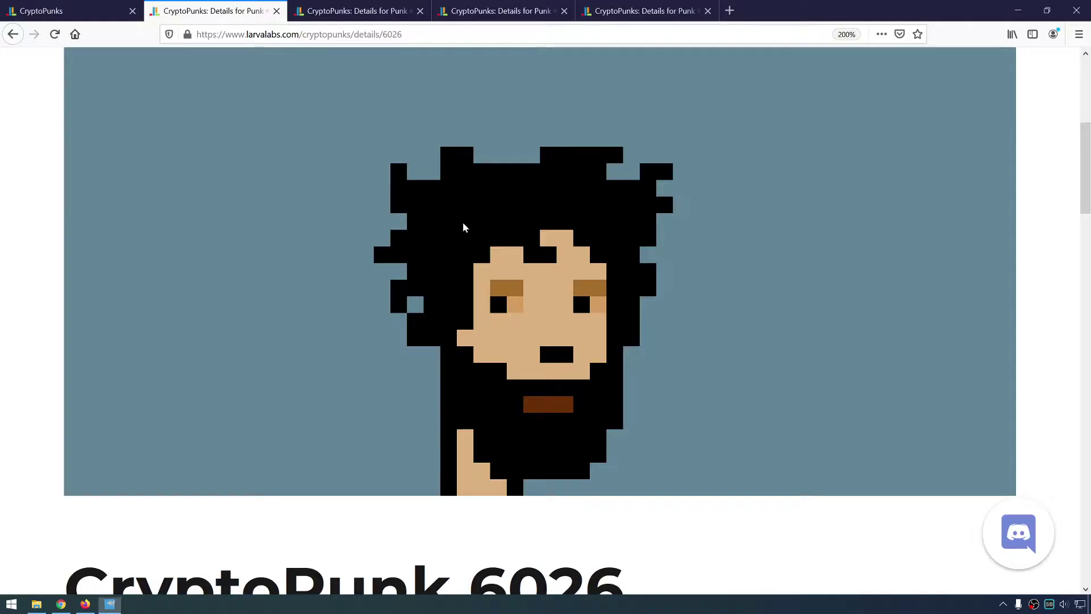
key("alt+Tab")
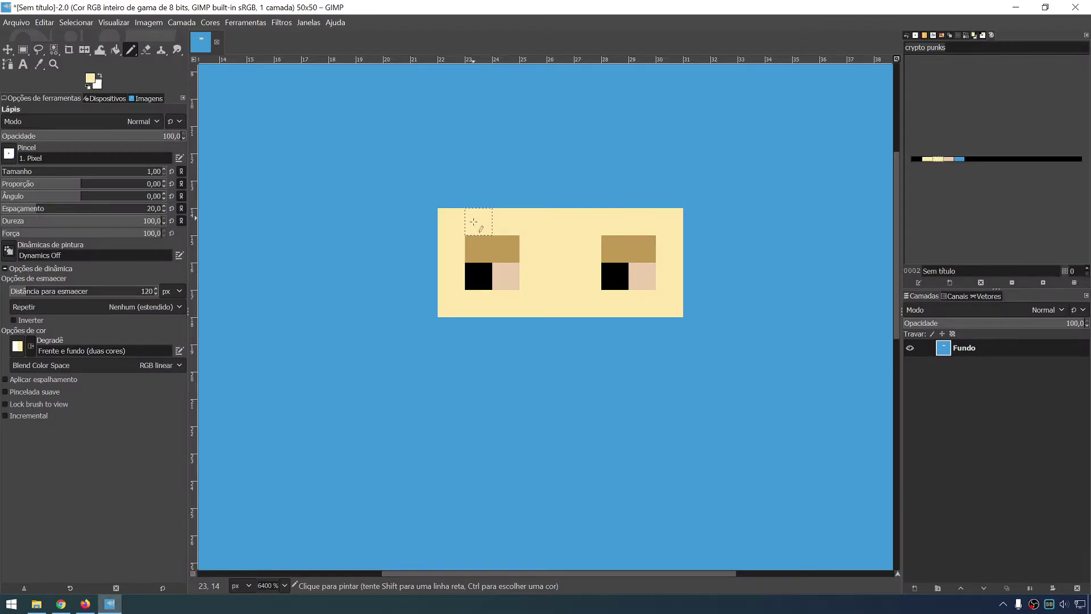
key("alt+Tab")
key("alt+Tab")
left_click_drag(478, 194, 506, 195)
key("alt+Tab")
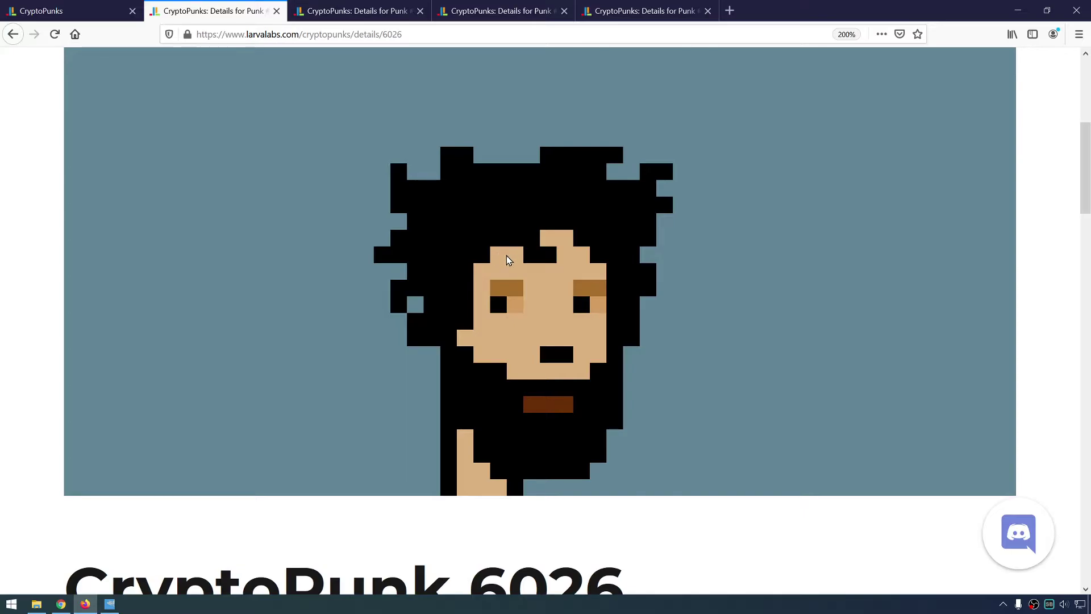
key("alt+Tab")
key("alt+Tab")
Pencil a cream bump above the right eye and a higher tuft above it.
key("alt+Tab")
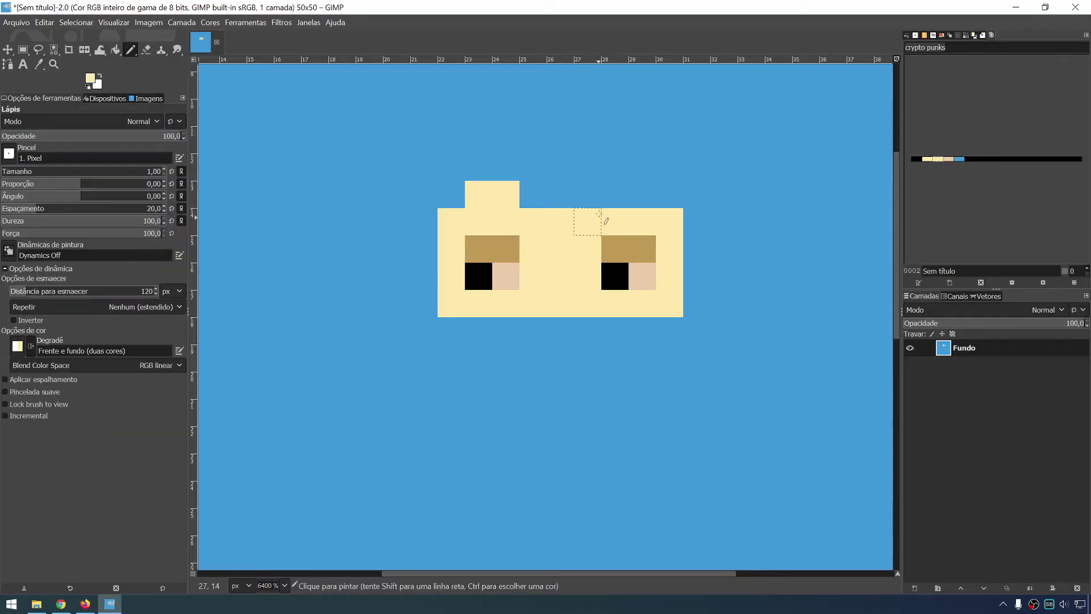
left_click_drag(587, 195, 643, 195)
key("alt+Tab")
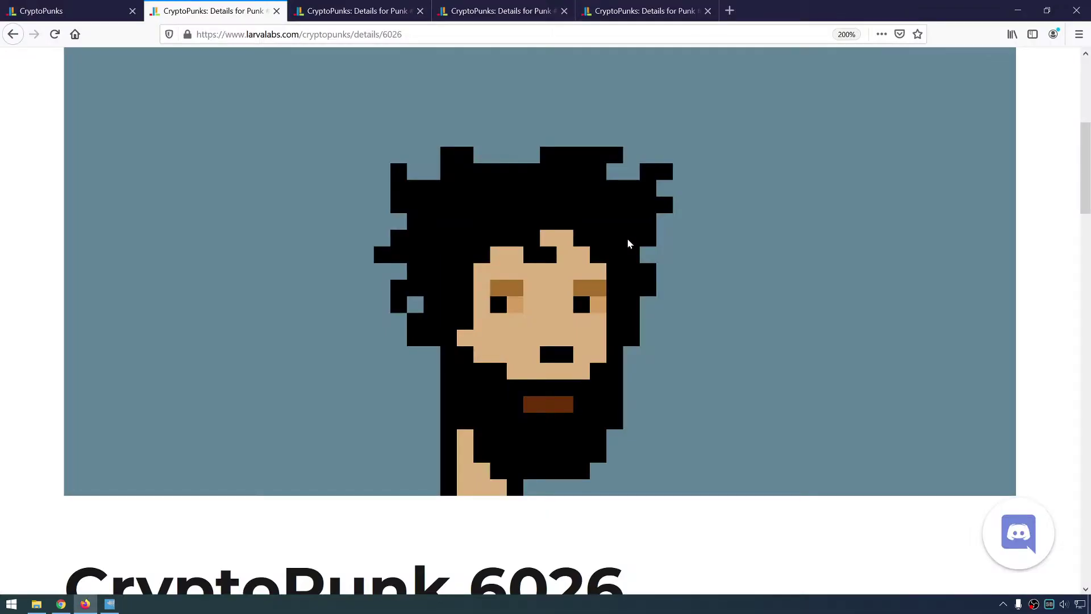
key("alt+Tab")
key("ctrl+z")
key("alt+Tab")
key("alt+Tab")
left_click_drag(653, 194, 615, 194)
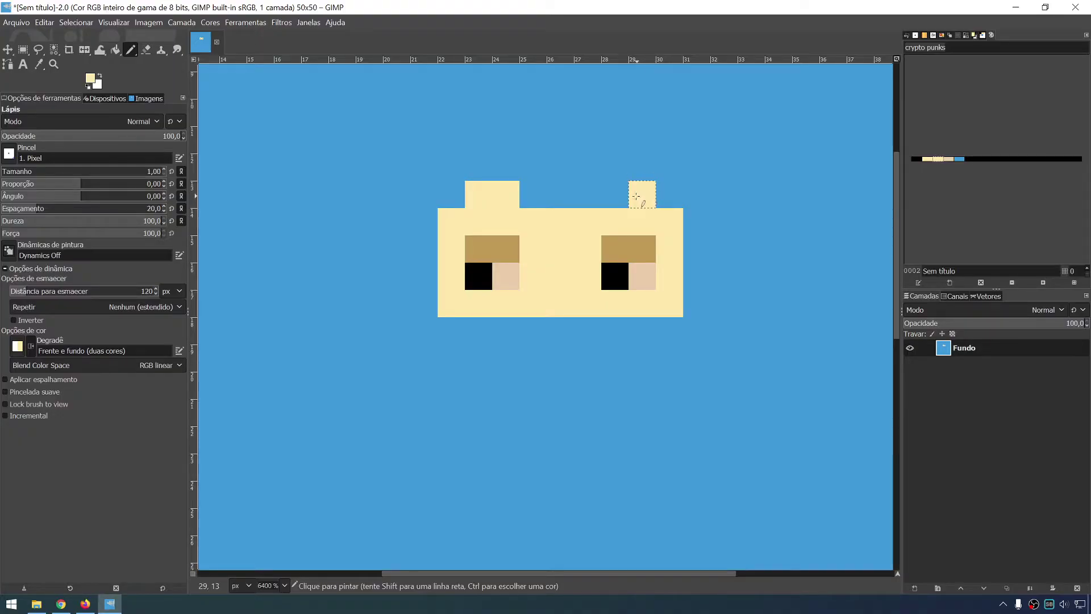
key("alt+Tab")
key("alt+Tab")
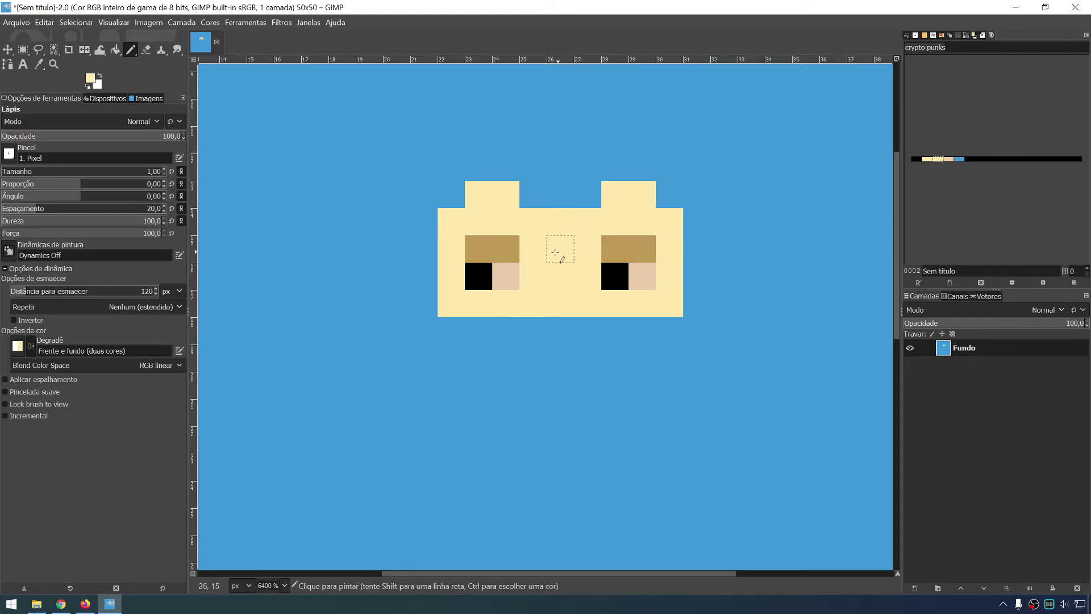
key("alt+Tab")
key("alt+Tab")
left_click_drag(577, 179, 608, 173)
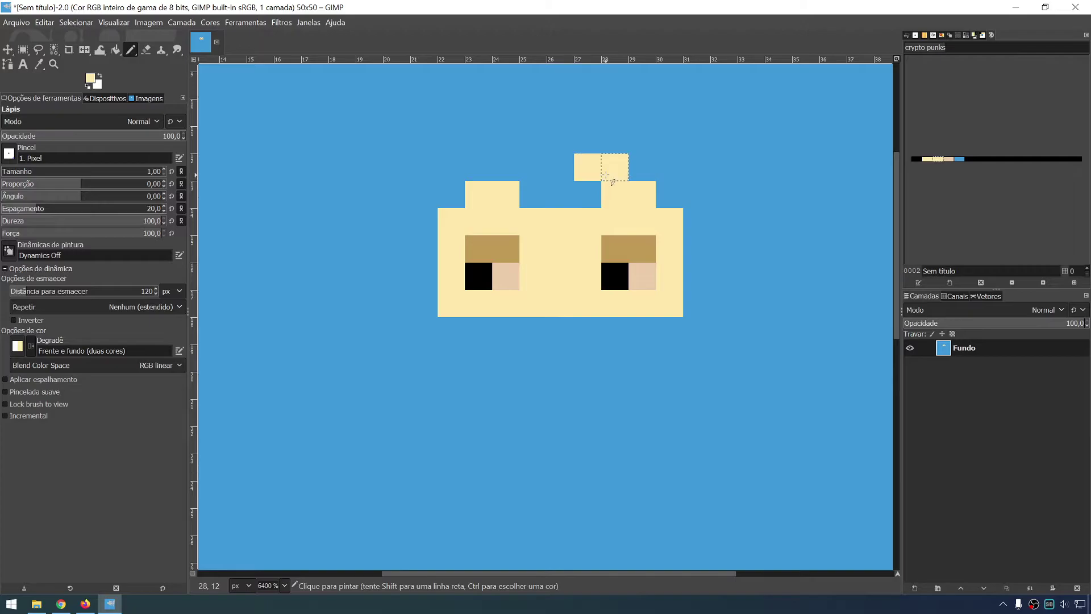
Set the foreground to peach ffdbab and repaint the face's top row and area between the eyes.
left_click(92, 80)
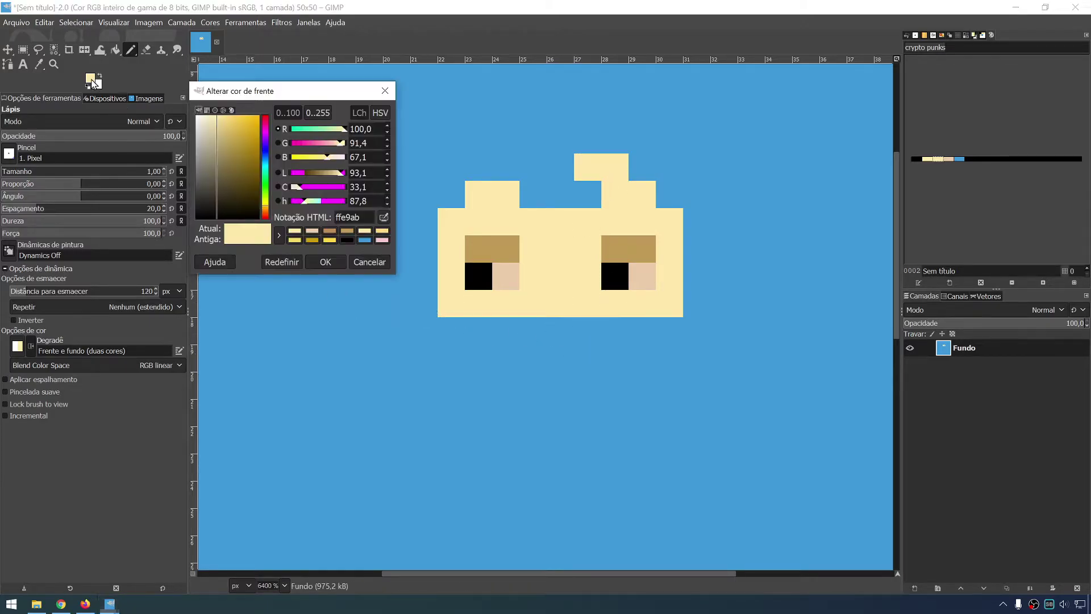
left_click_drag(261, 200, 267, 219)
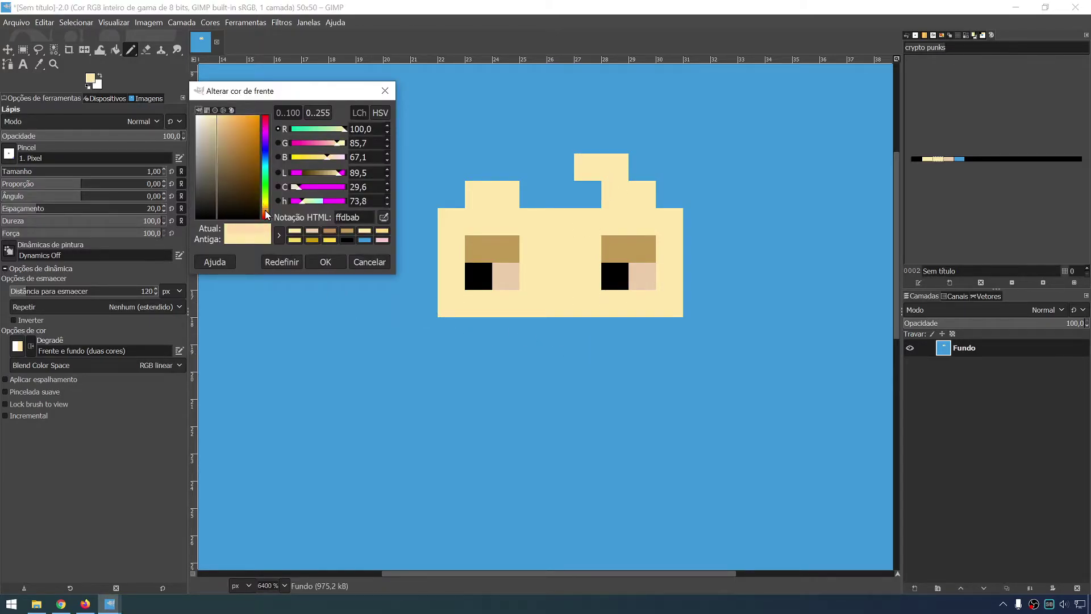
left_click(323, 261)
mouse_move(479, 228)
left_mouse_down()
mouse_move(670, 223)
mouse_move(665, 298)
mouse_move(500, 301)
mouse_move(452, 275)
mouse_move(450, 252)
left_mouse_up()
scroll(450, 252, "up", 2, "ctrl")
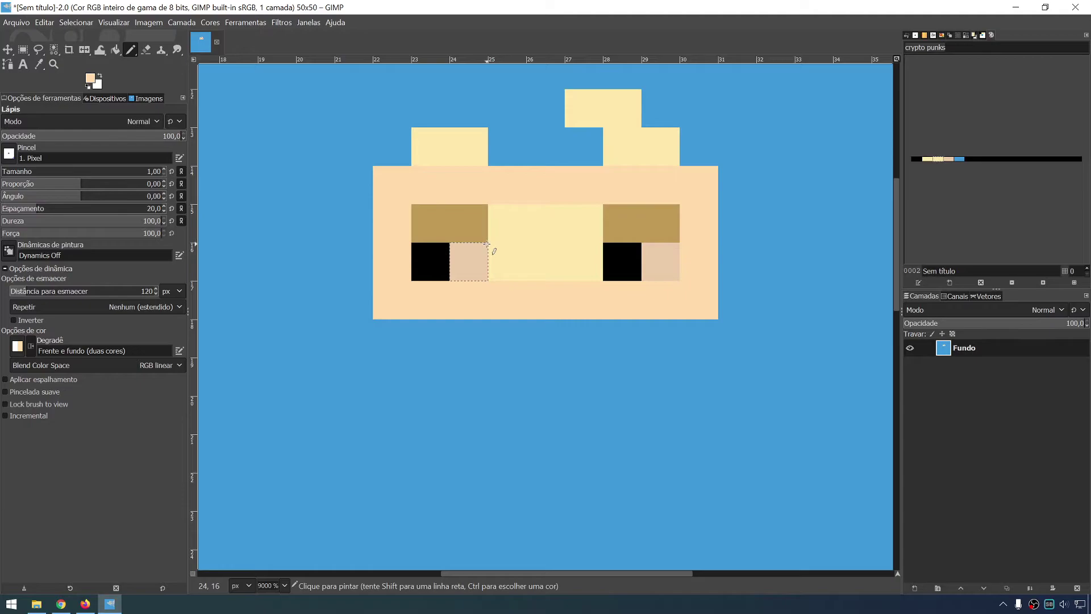
left_click_drag(514, 230, 567, 266)
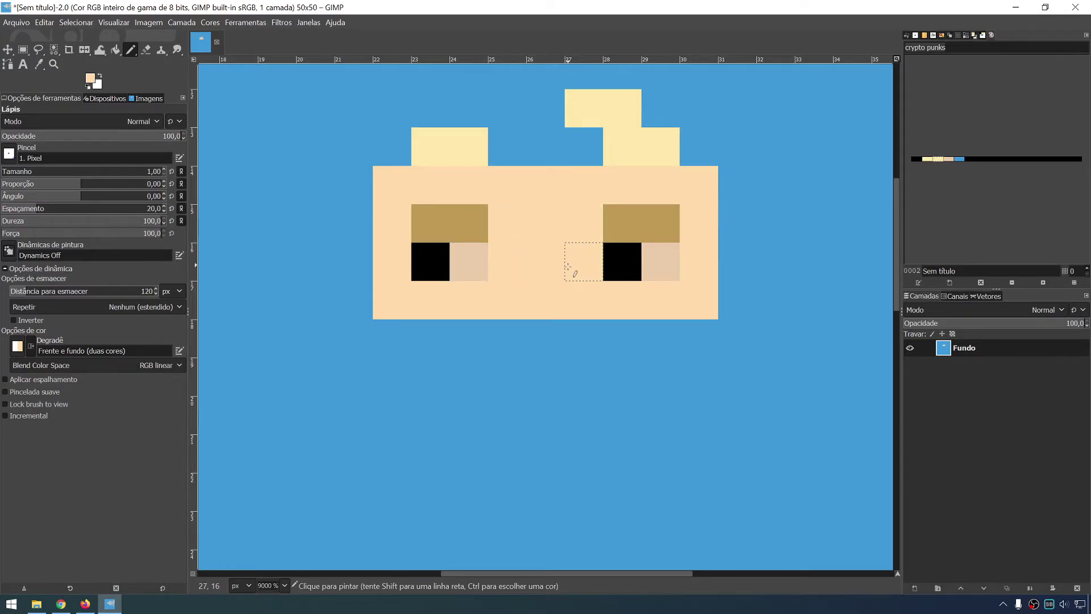
Paint the left bump, top tuft and right bump on the head peach.
left_click(470, 148)
left_click(619, 110)
left_click(654, 146)
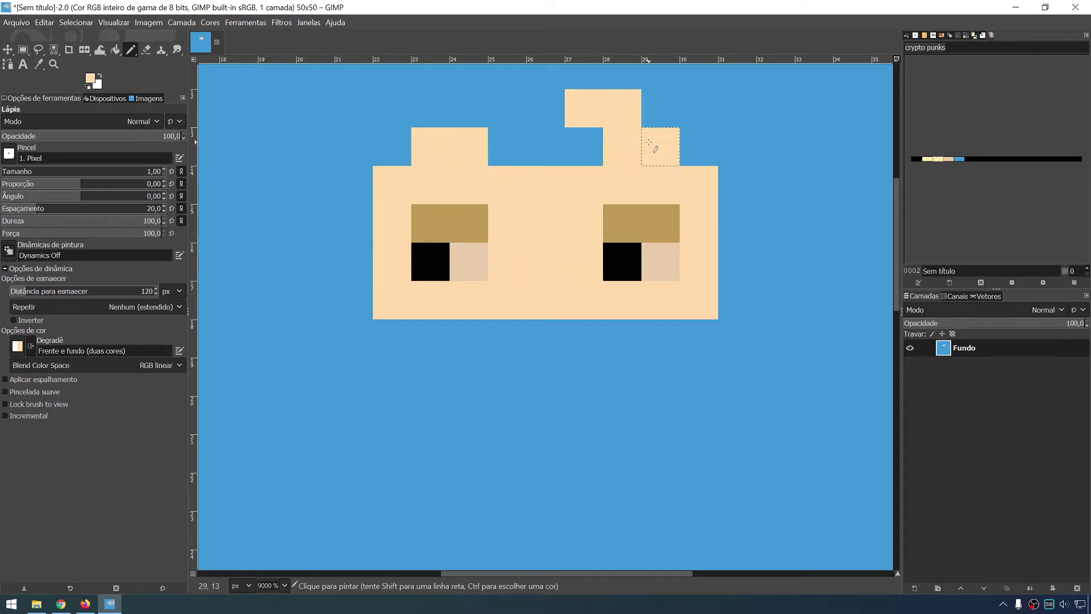
Set the foreground to near-white f1f1f0 and paint each eye's light pixel with it.
left_click(89, 85)
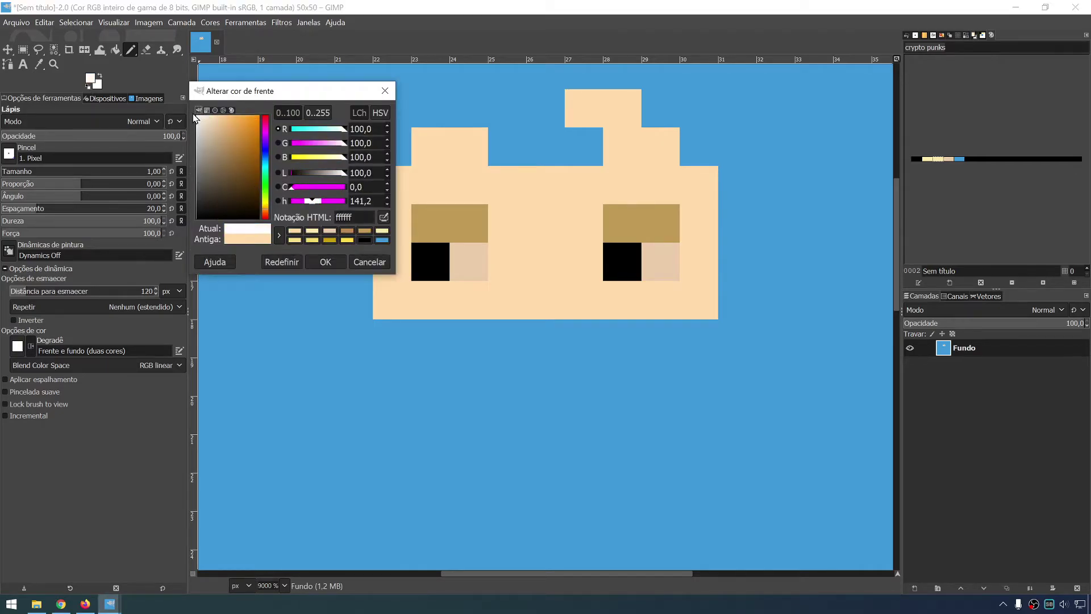
left_click_drag(213, 131, 199, 125)
left_click(325, 261)
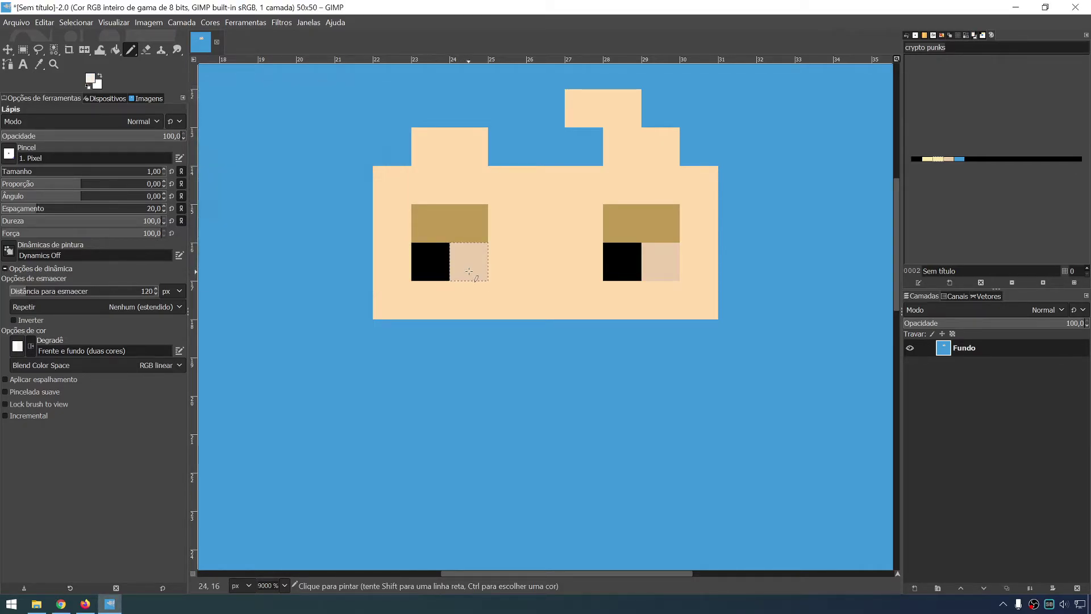
left_click(466, 264)
left_click(667, 270)
scroll(567, 273, "up", 1)
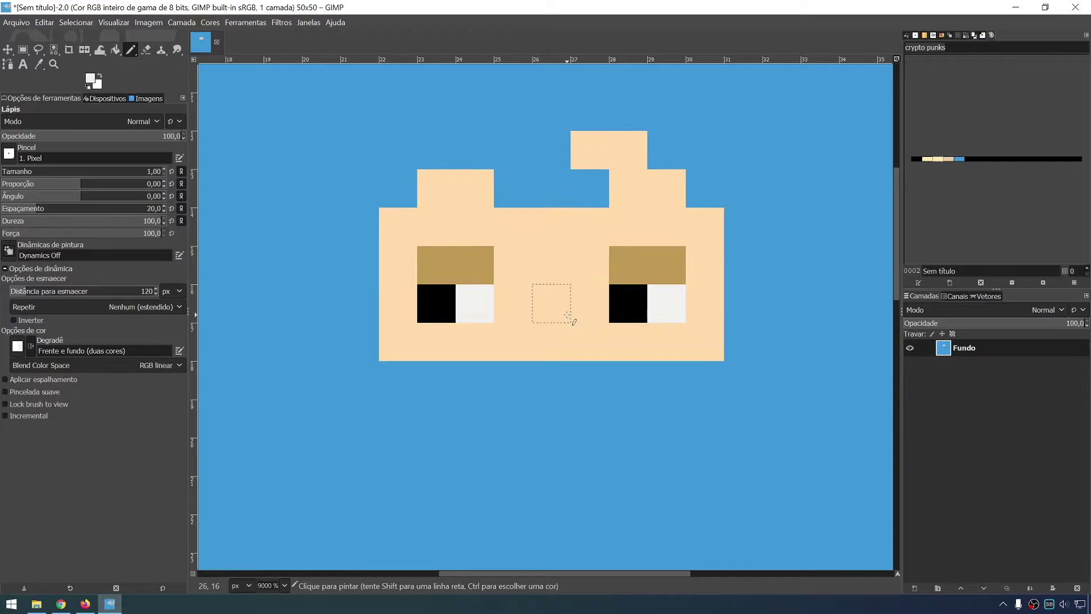
Compare with the reference punk and sample the blue background colour.
key("alt+Tab")
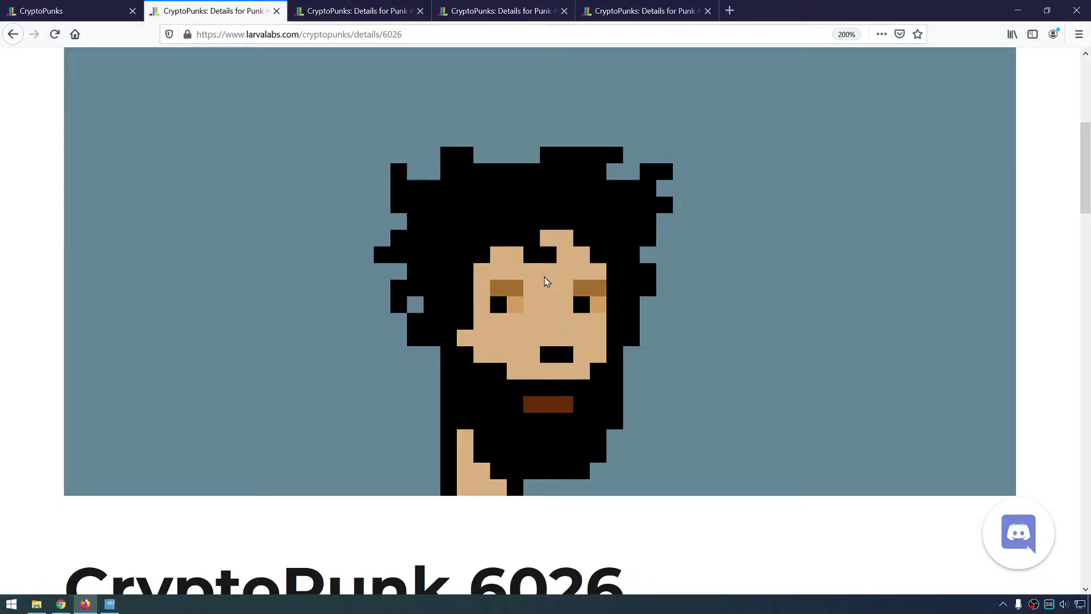
key("alt+Tab")
key("alt+Tab")
key("alt+Tab")
key("alt+Tab")
key("alt+Tab")
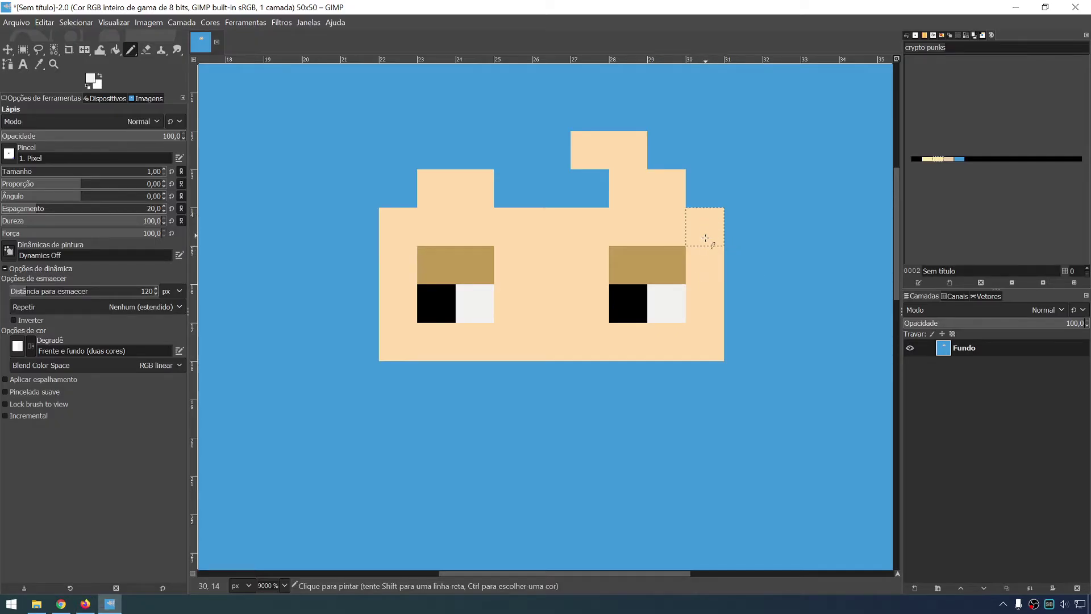
key("o")
left_click(746, 220)
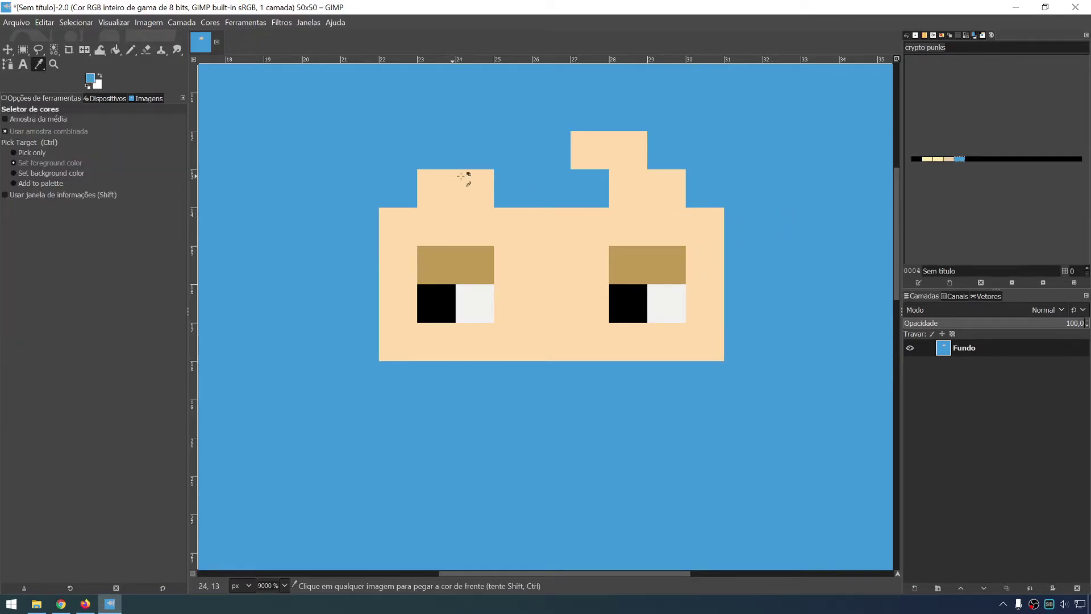
Trim the face's right edge with blue and remove a skin pixel from the head top.
key("n")
left_click_drag(707, 219, 704, 346)
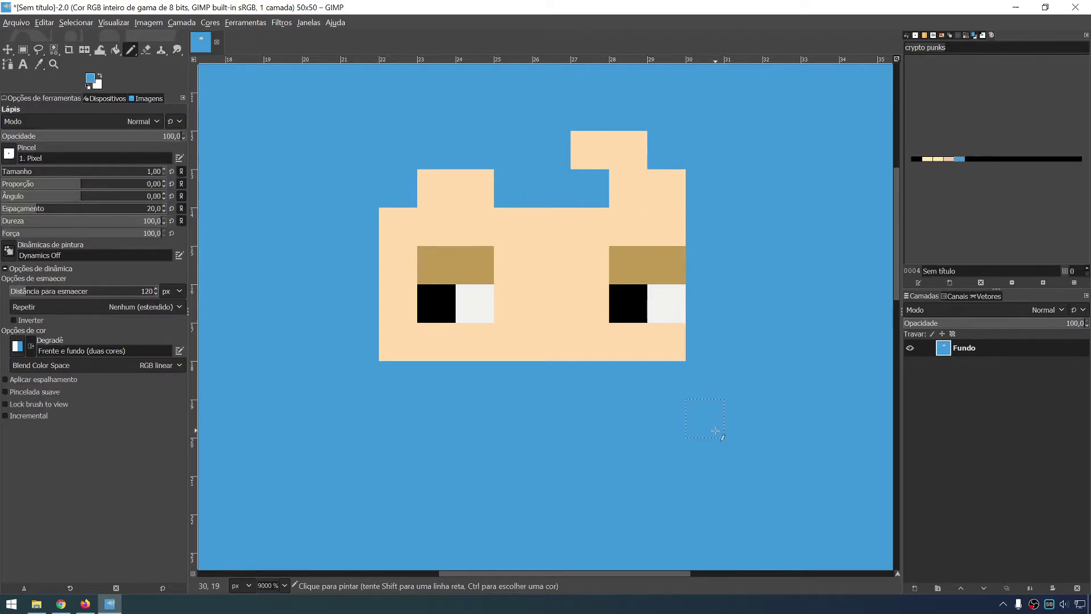
key("alt+Tab")
key("alt+Tab")
key("alt+Tab")
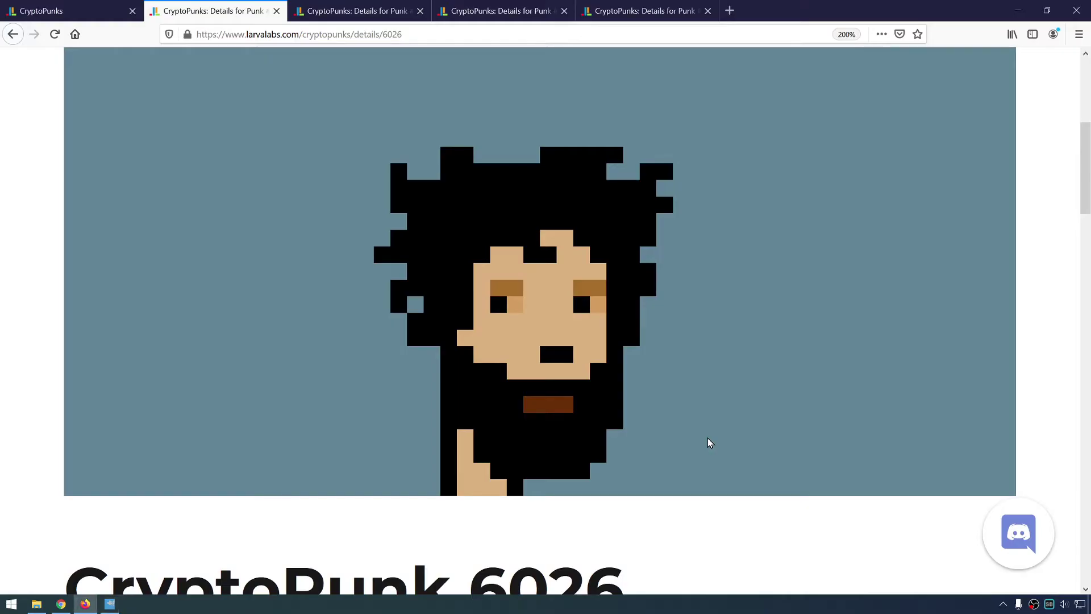
key("alt+Tab")
left_click(679, 189)
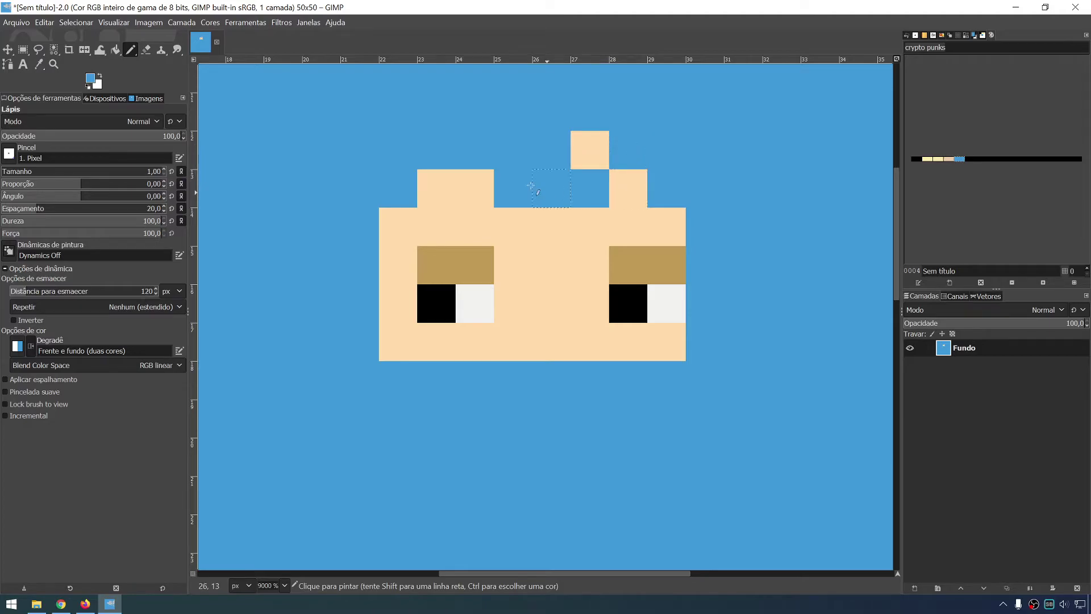
Sample the skin tone, fill the blue gap and add a skin pixel on the head top.
key("o")
left_click(573, 299)
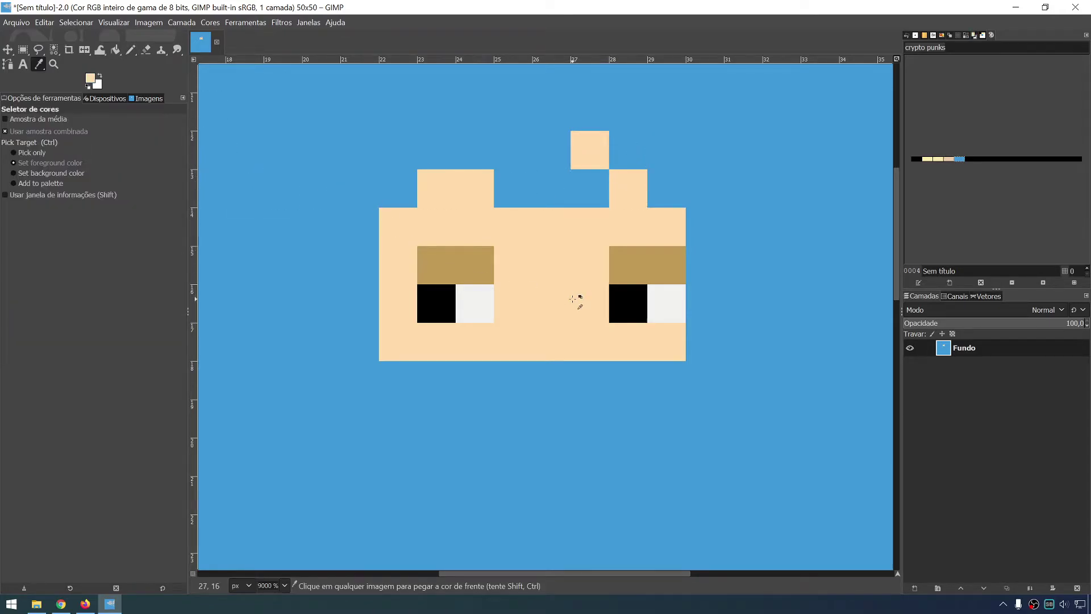
key("n")
left_click(590, 188)
left_click(552, 150)
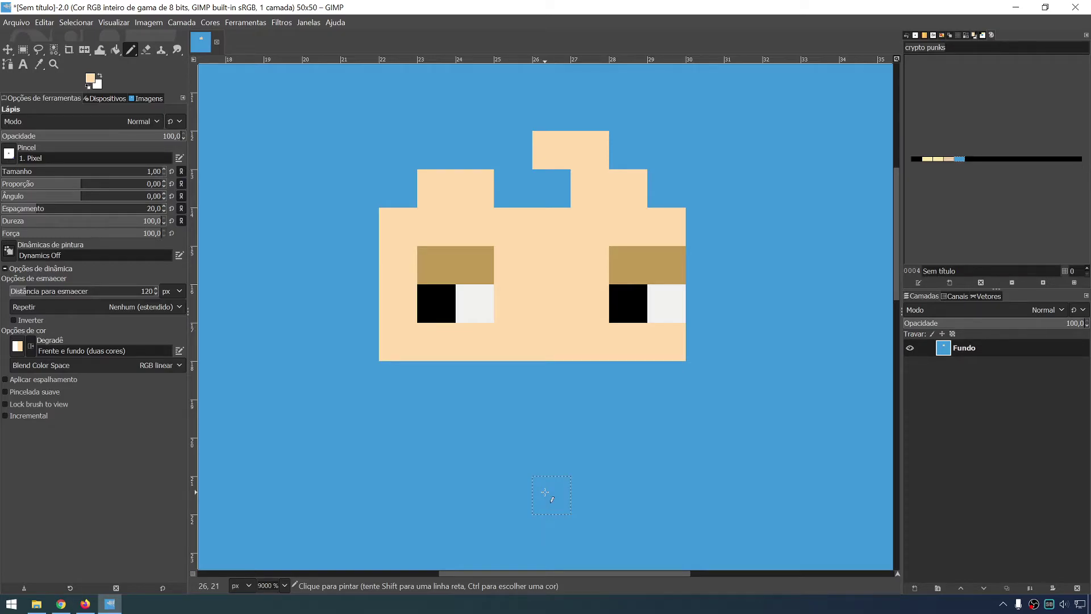
key("alt+Tab")
key("alt+Tab")
key("alt+Tab")
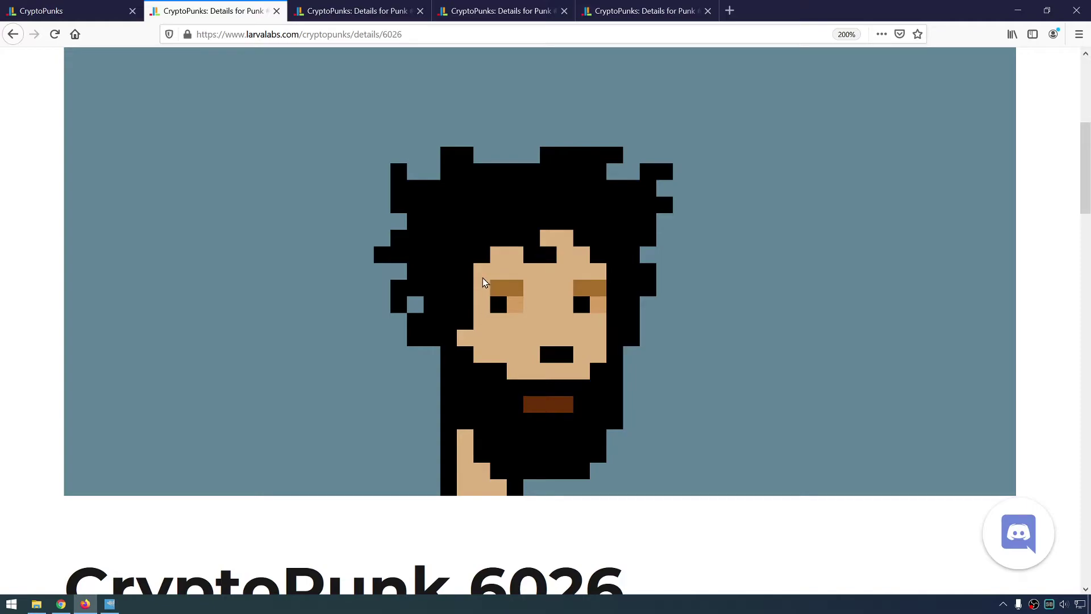
key("alt+Tab")
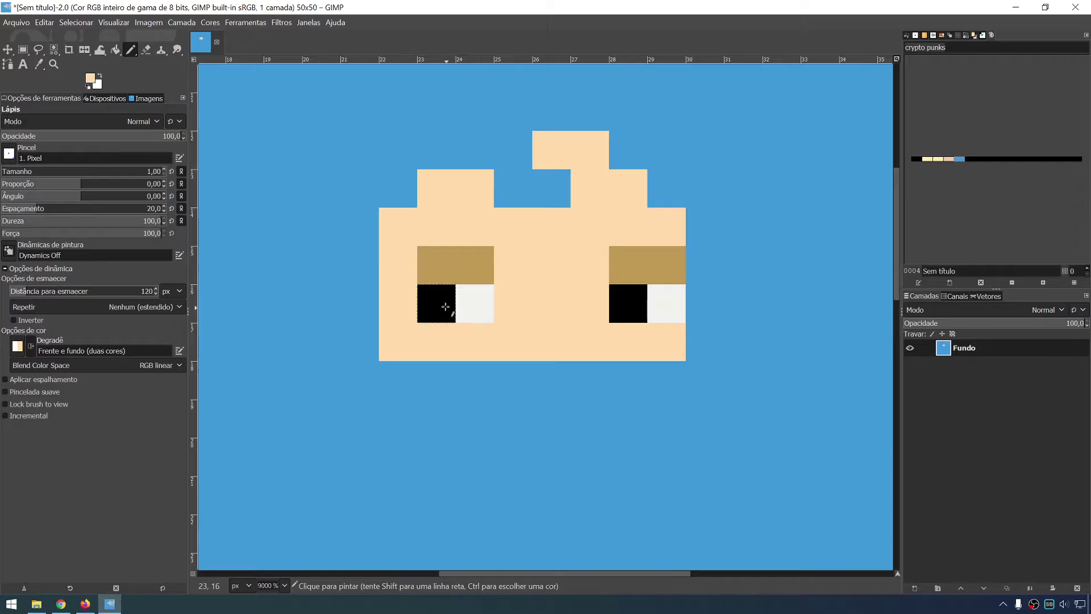
Paint skin-coloured rows below the face's left edge and across the bottom of the face.
key("alt+Tab")
key("alt+Tab")
left_click_drag(398, 379, 359, 380)
key("alt+Tab")
key("alt+Tab")
left_click_drag(420, 365, 650, 365)
key("alt+Tab")
key("alt+Tab")
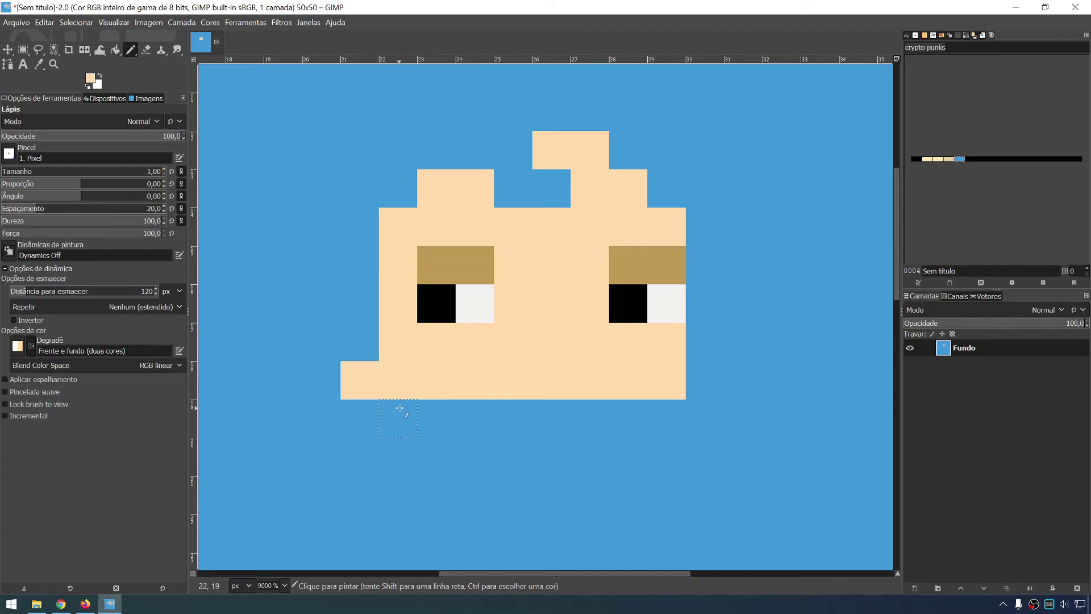
key("alt+Tab")
key("alt+Tab")
left_click_drag(394, 416, 439, 416)
key("alt+Tab")
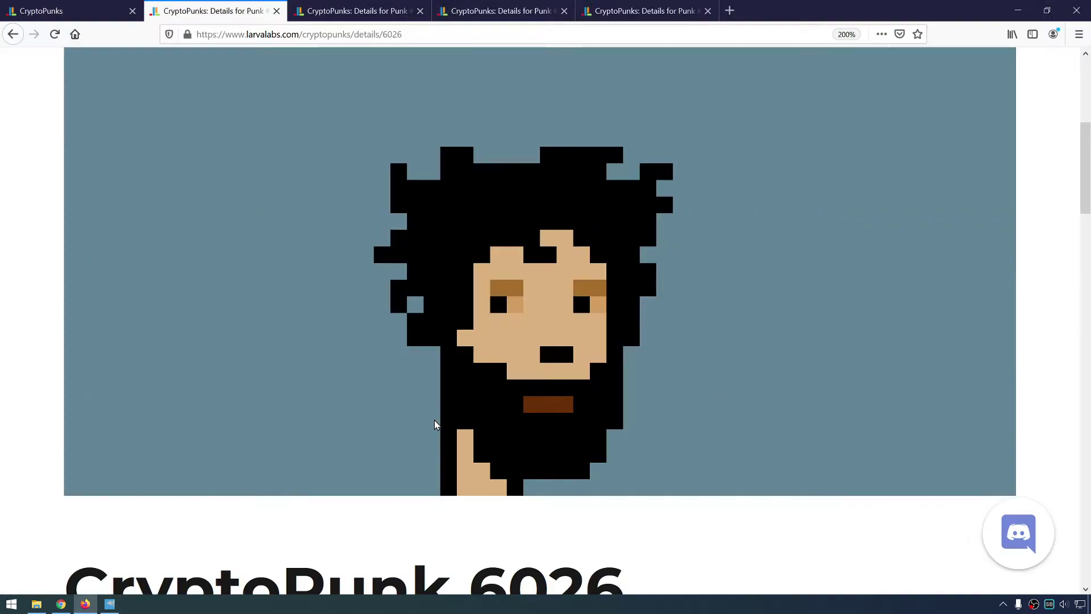
key("alt+Tab")
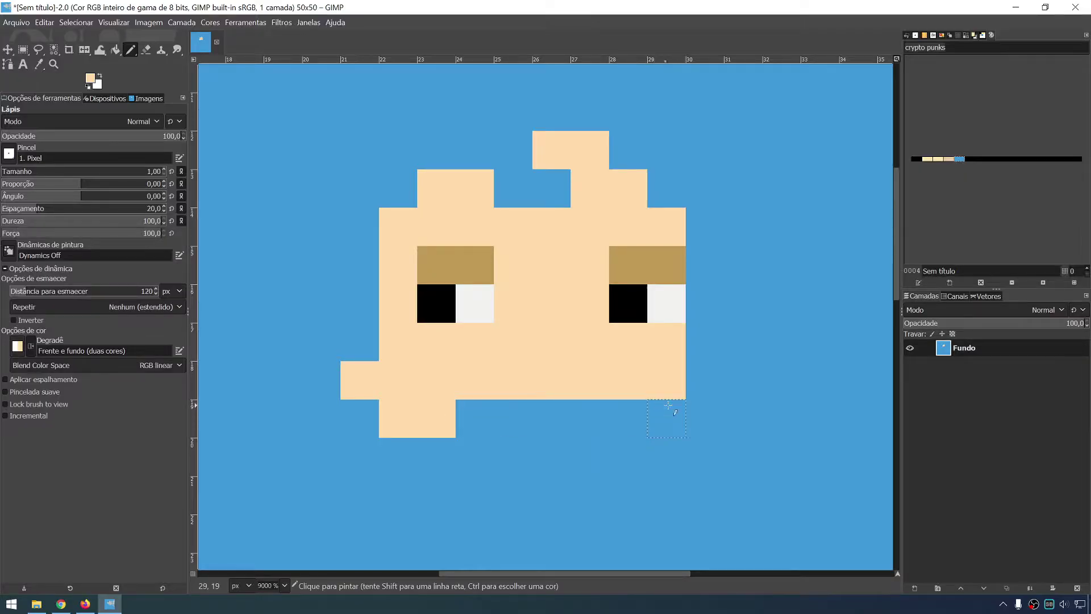
key("alt+Tab")
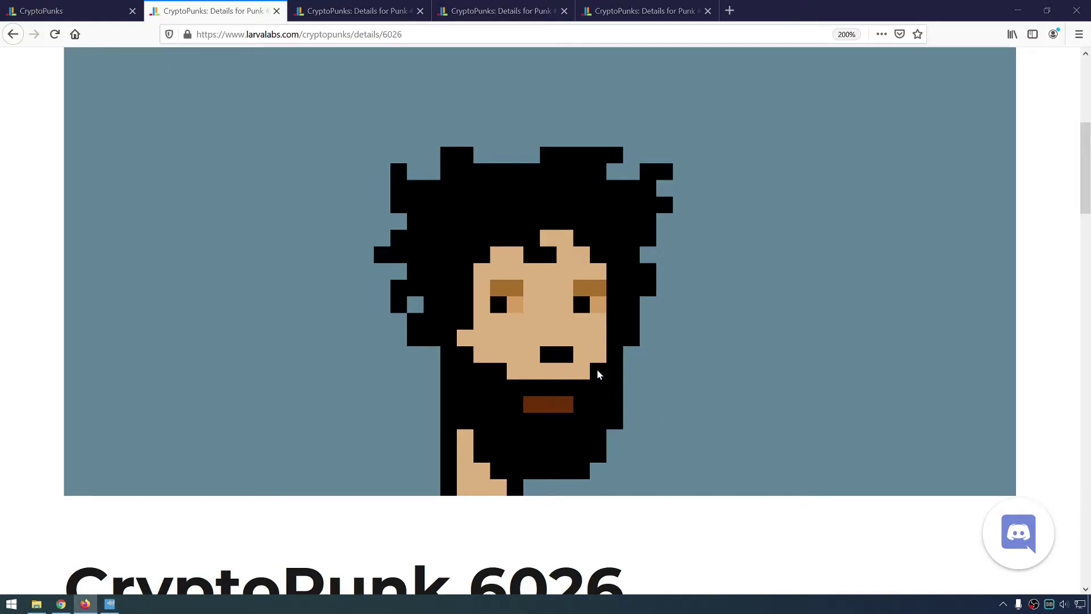
key("alt+Tab")
key("alt+Tab")
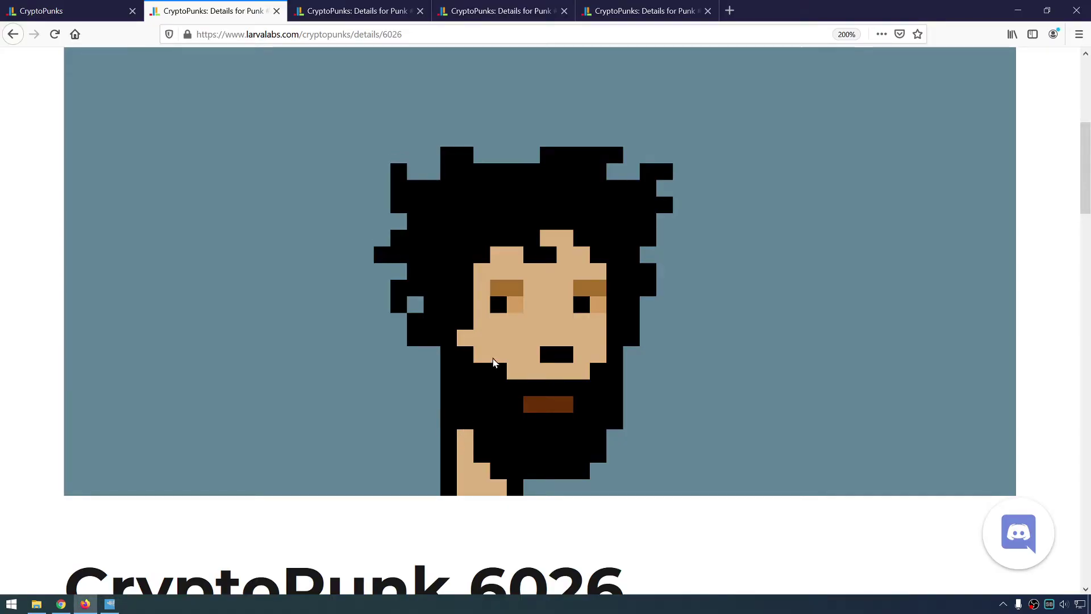
key("alt+Tab")
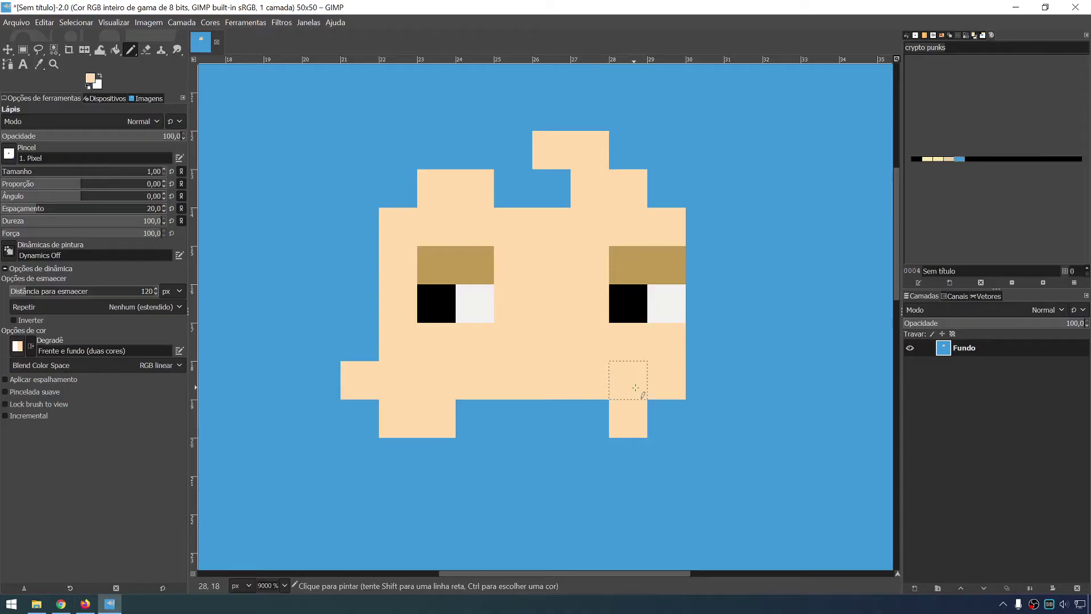
left_click_drag(460, 417, 650, 416)
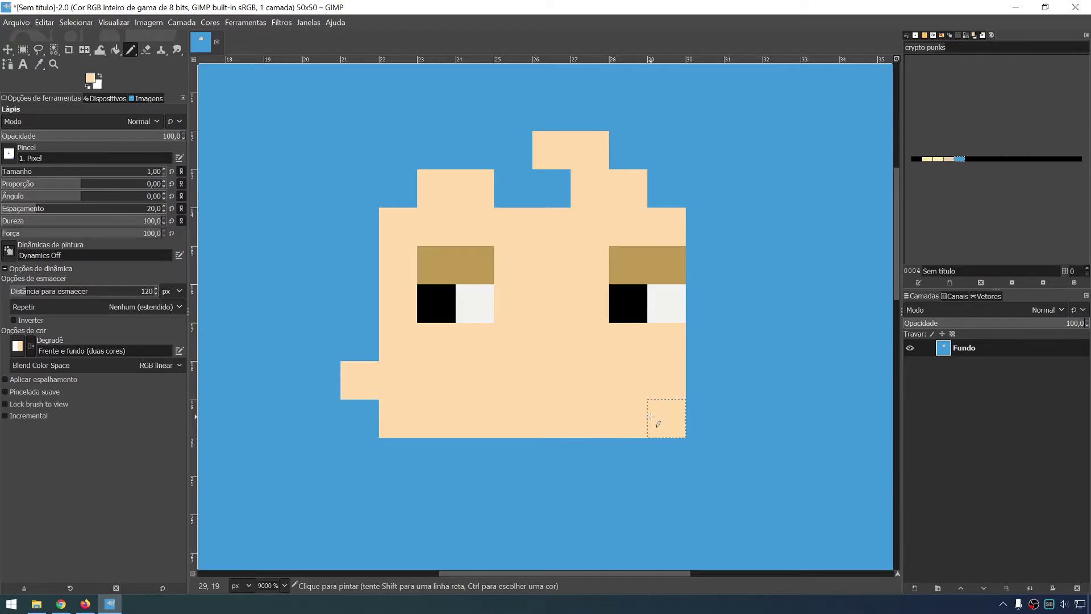
Paint a new skin-coloured chin row beneath the face.
key("alt+Tab")
key("alt+Tab")
key("alt+Tab")
key("alt+Tab")
key("alt+Tab")
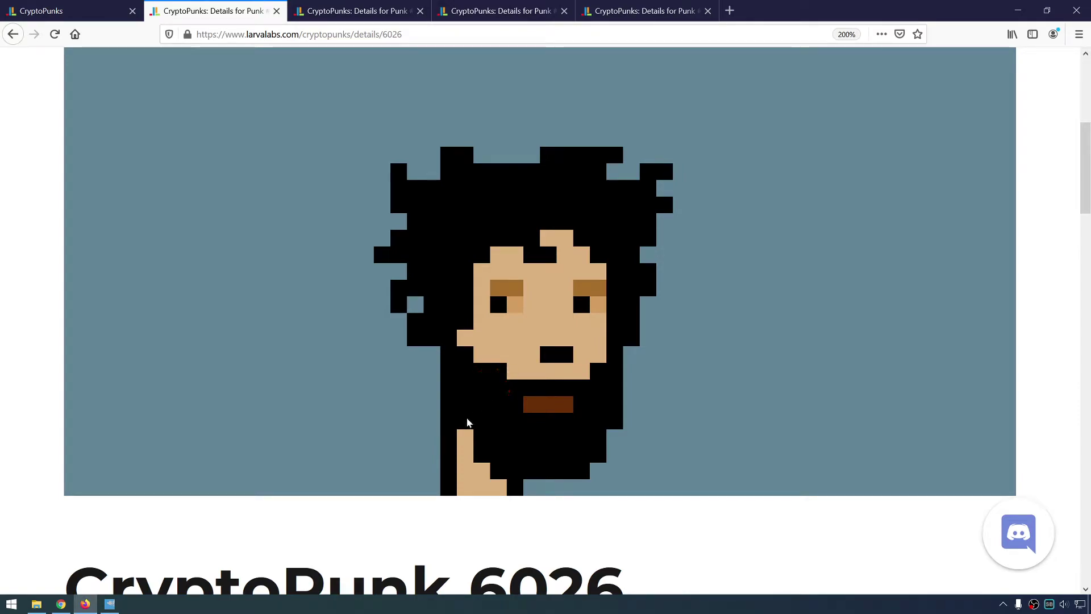
key("alt+Tab")
key("alt+Tab")
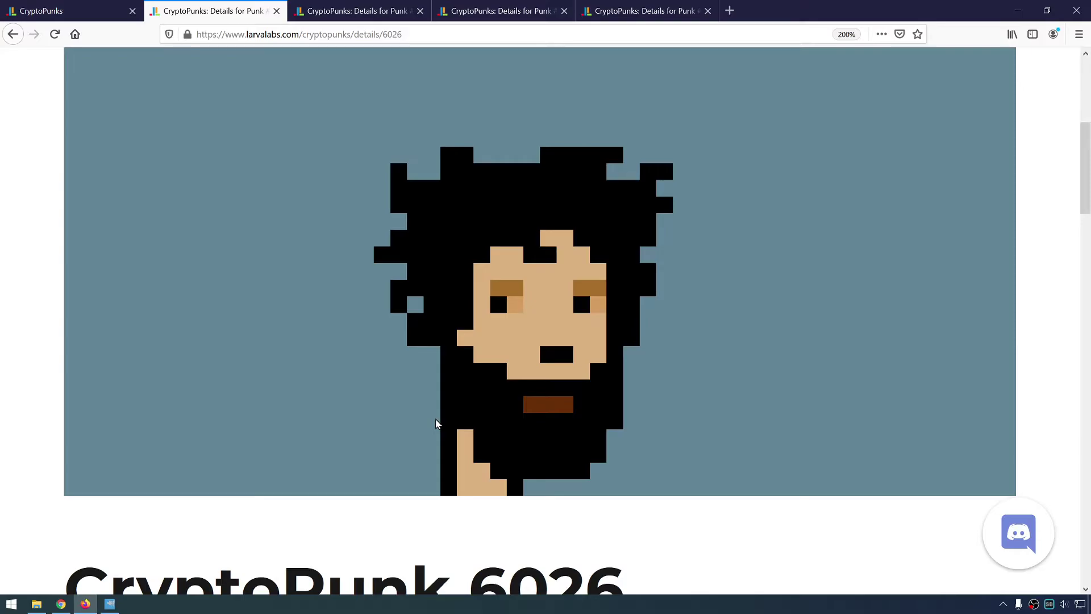
key("alt+Tab")
left_click_drag(467, 449, 584, 450)
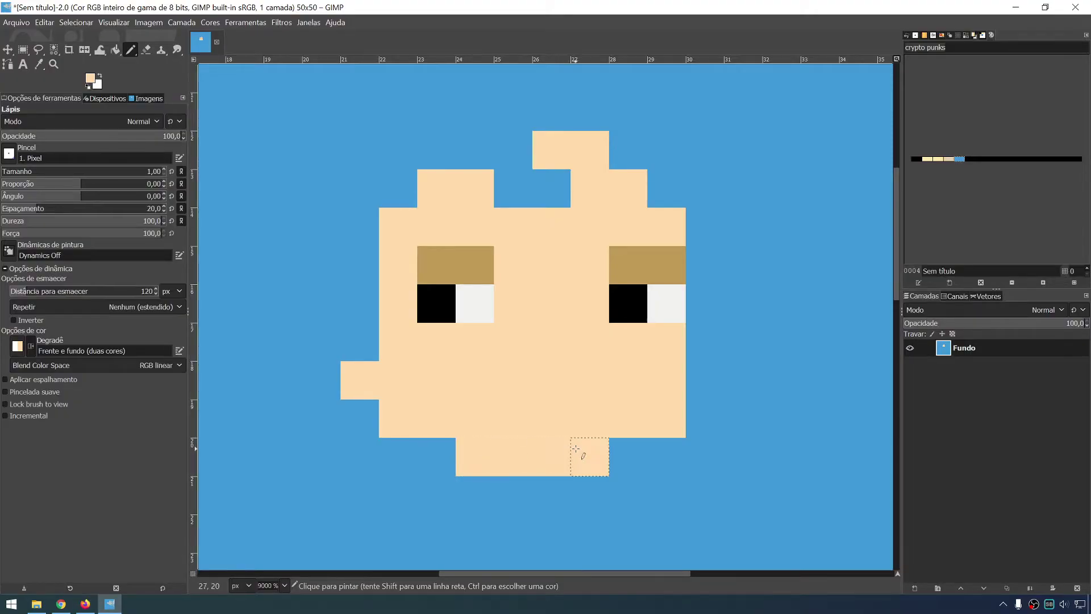
key("alt+Tab")
key("alt+Tab")
left_click(636, 451)
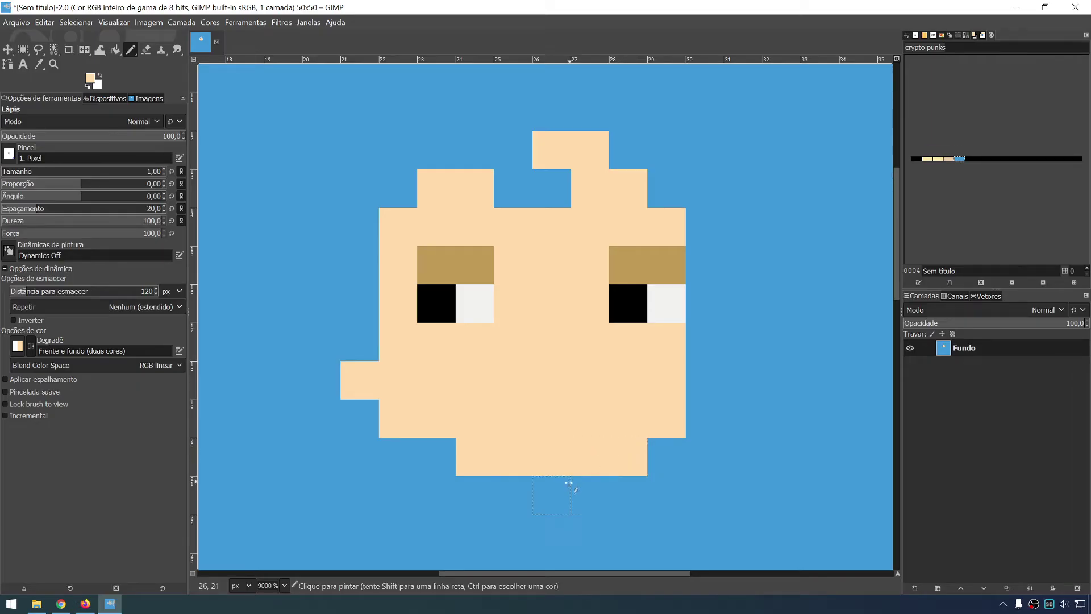
key("alt+Tab")
key("alt+Tab")
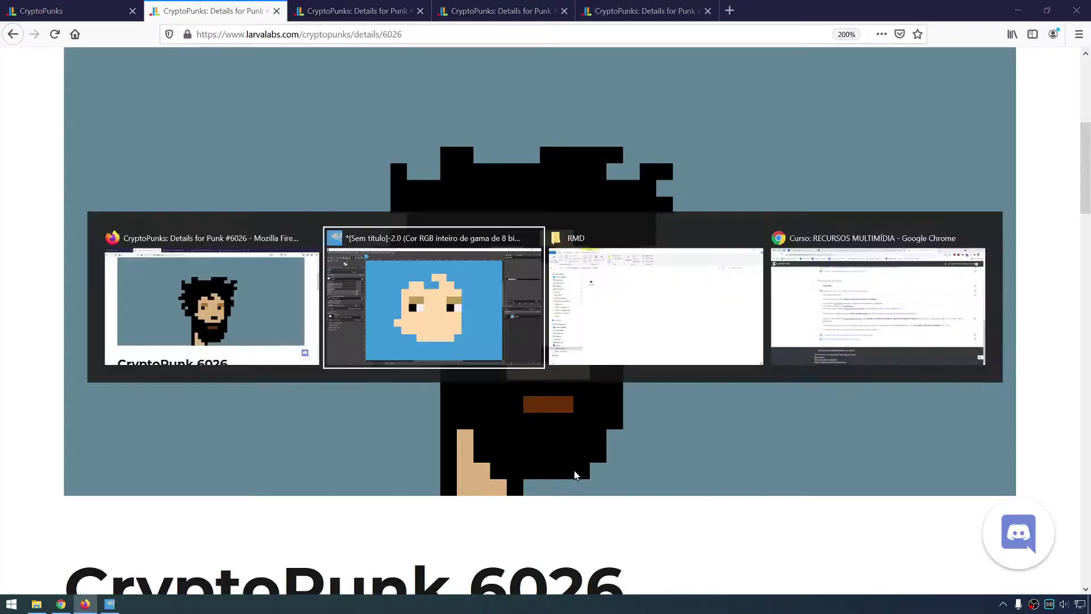
Sample black from the eye as the Pencil drawing colour.
key("o")
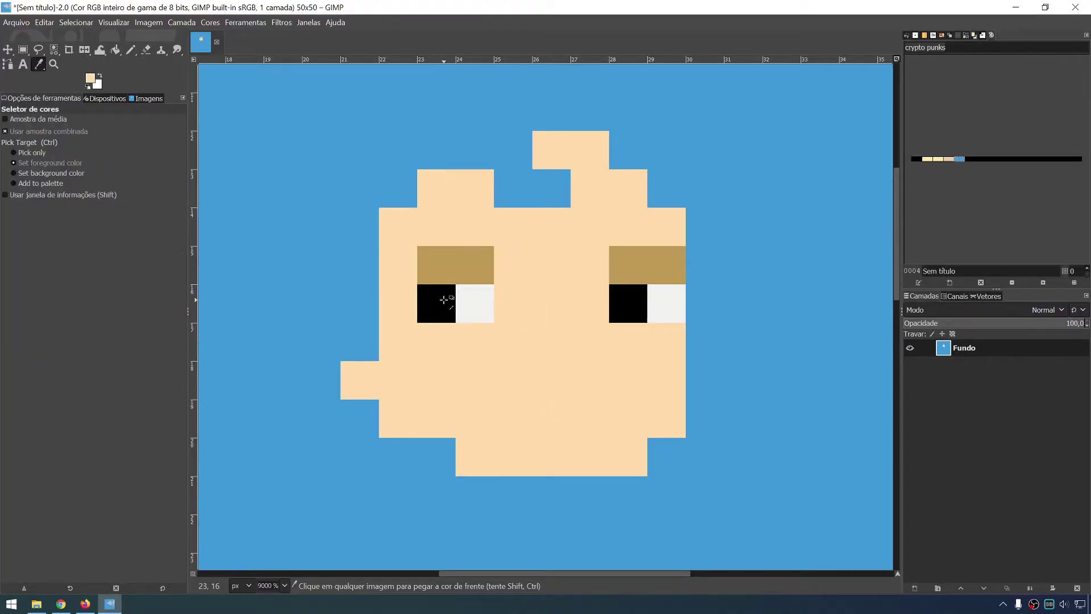
left_click(443, 300)
key("n")
key("alt+Tab")
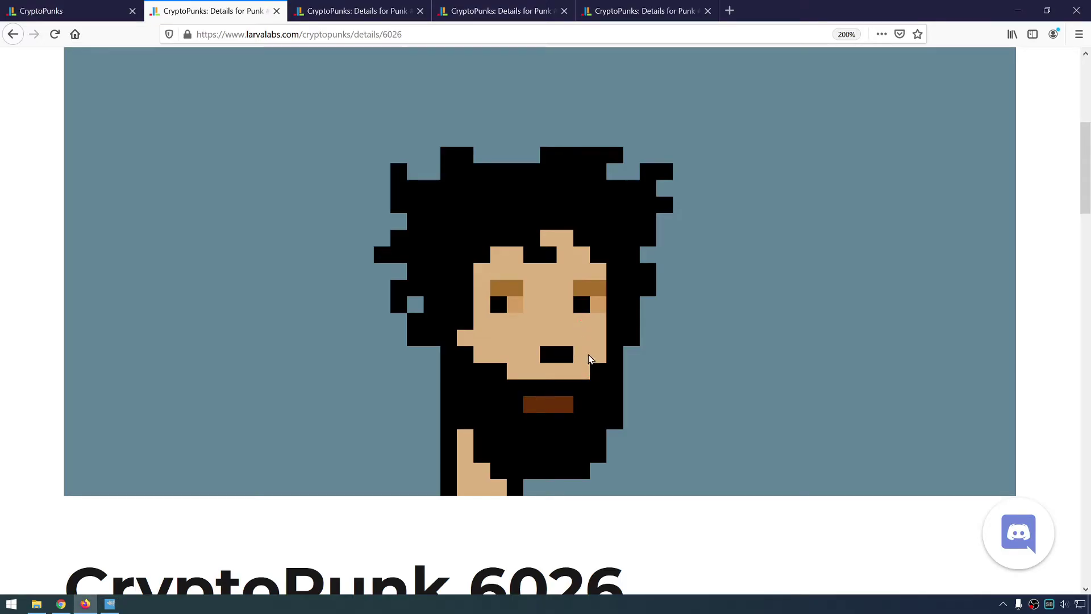
key("alt+Tab")
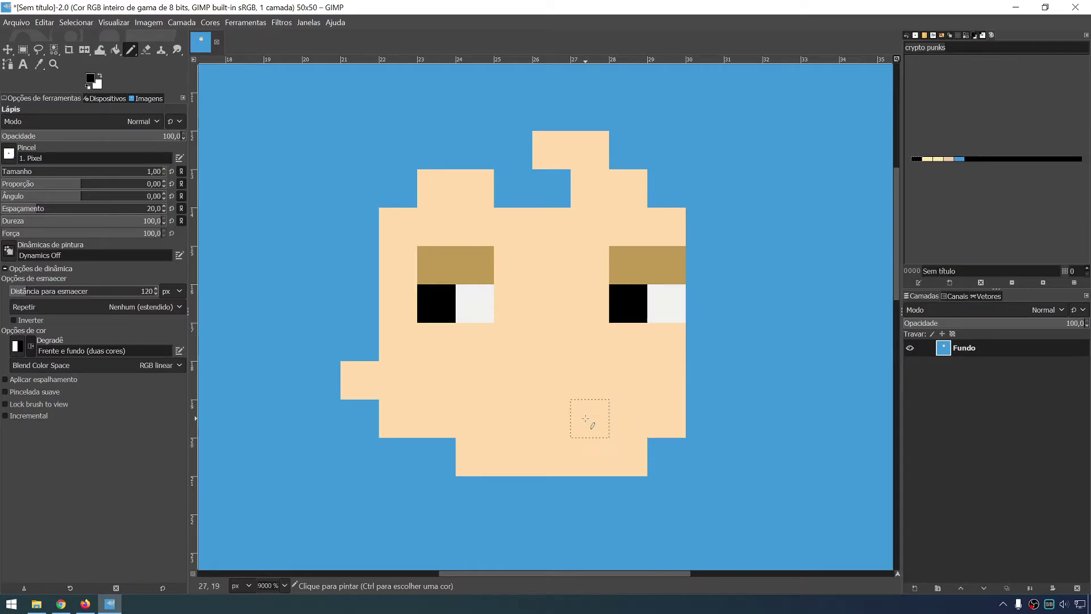
Pencil a two-pixel black mouth, checking it against the reference punk.
key("alt+Tab")
key("alt+Tab")
left_click_drag(585, 418, 565, 419)
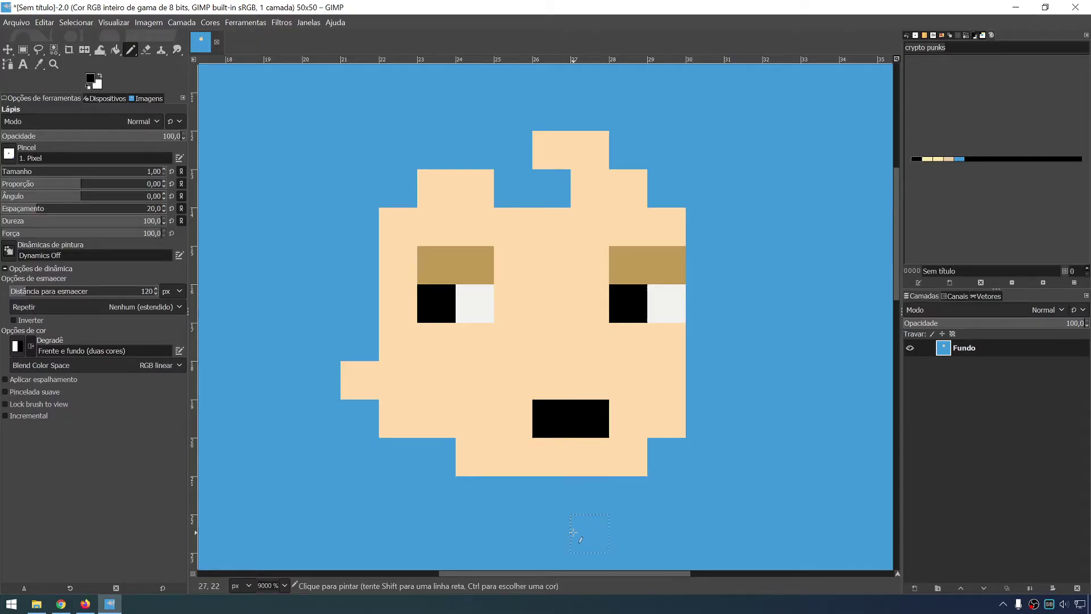
key("alt+Tab")
key("alt+Tab")
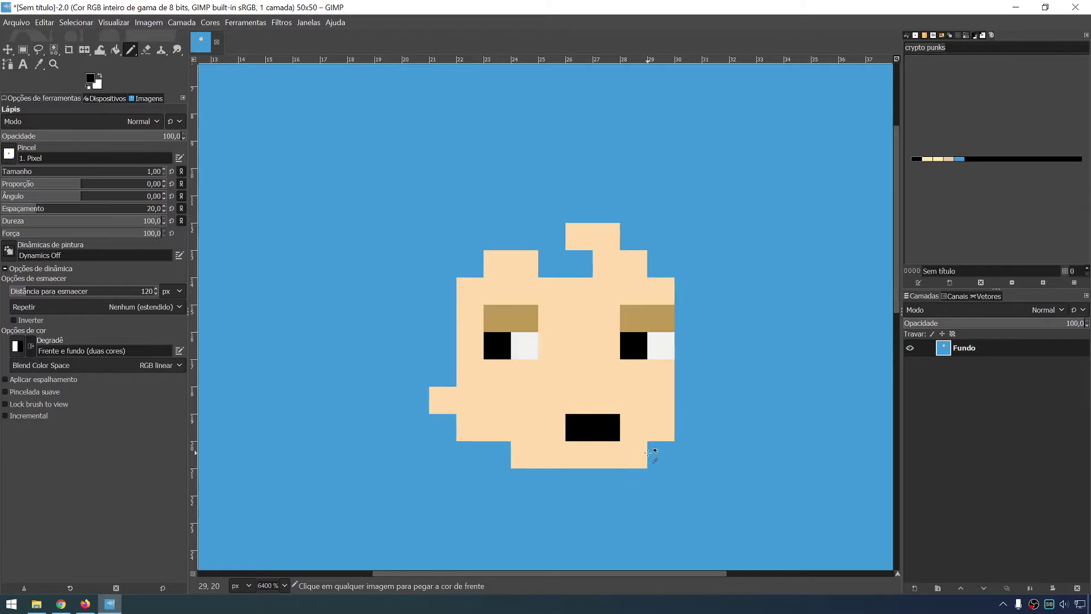
key("alt+Tab")
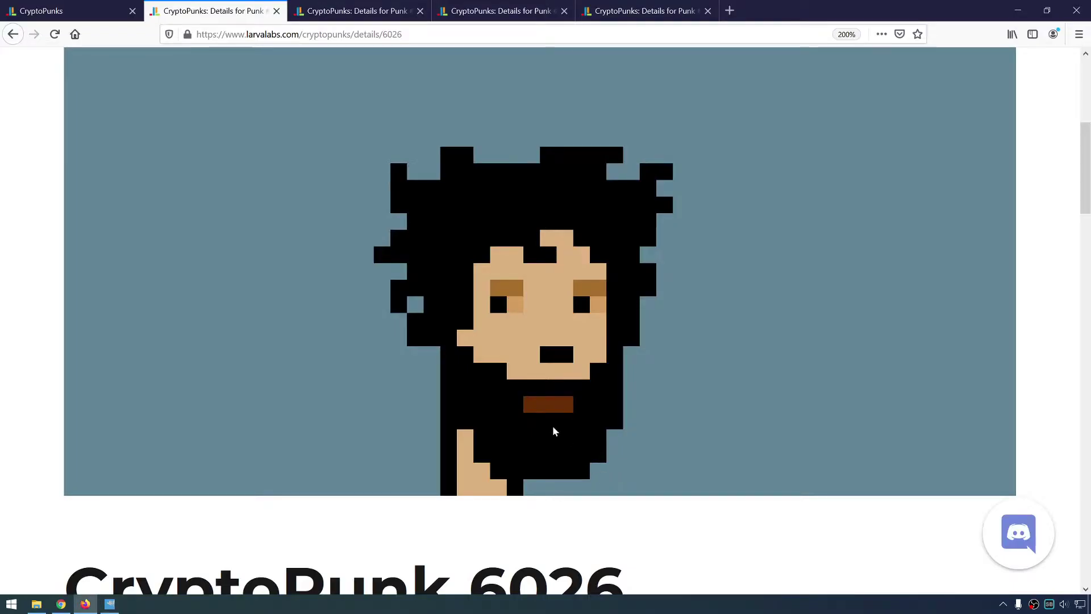
key("alt+Tab")
Set the foreground to red e64545 and draw a lip bar below the chin.
left_click(90, 78)
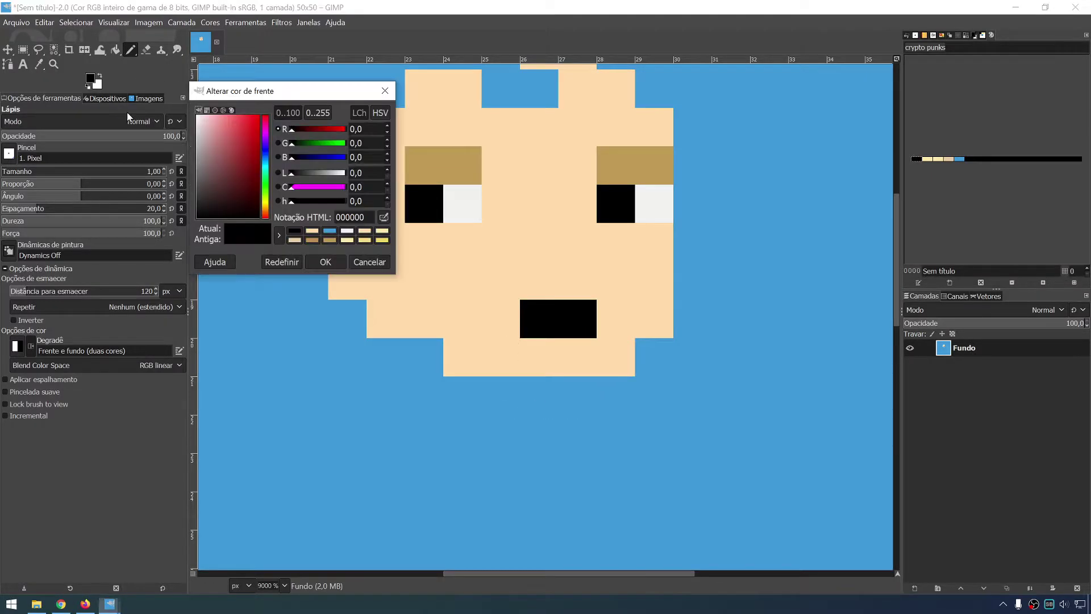
left_click_drag(246, 139, 240, 126)
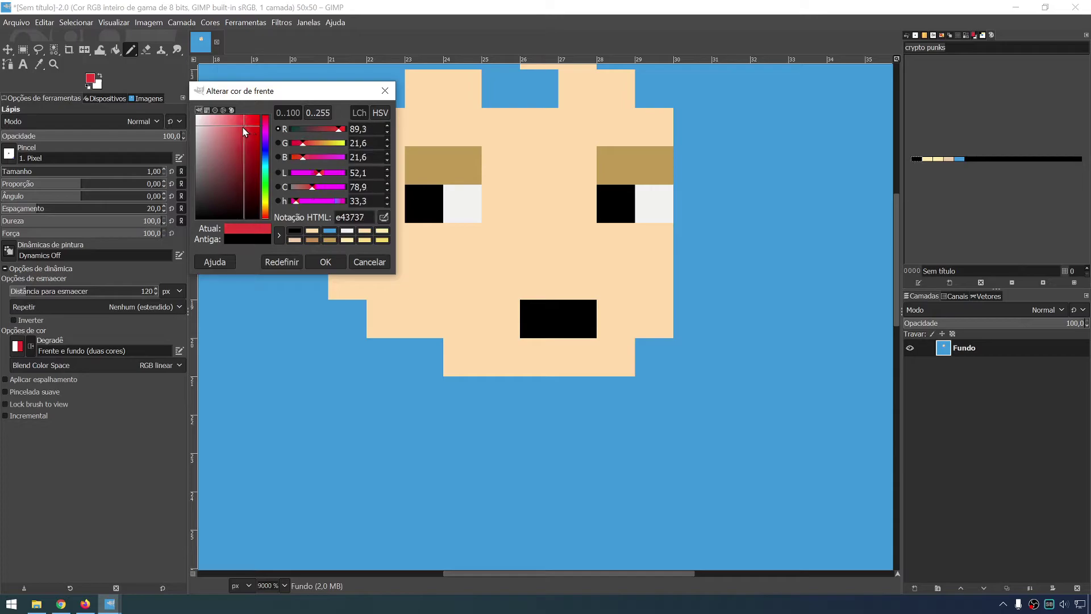
left_click(327, 261)
key("alt+Tab")
key("alt+Tab")
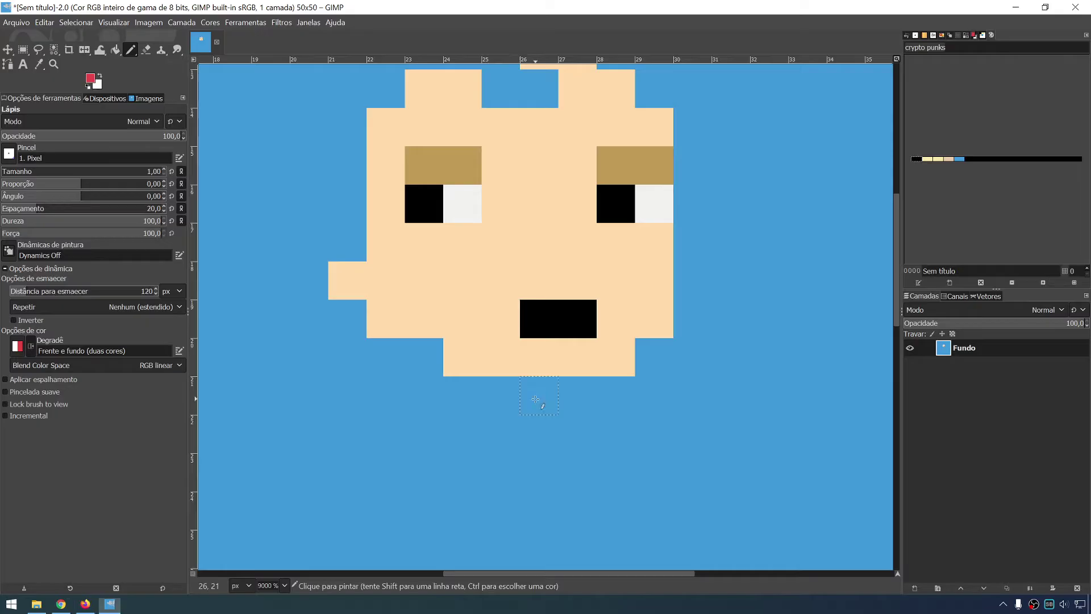
left_click_drag(492, 433, 585, 433)
key("alt+Tab")
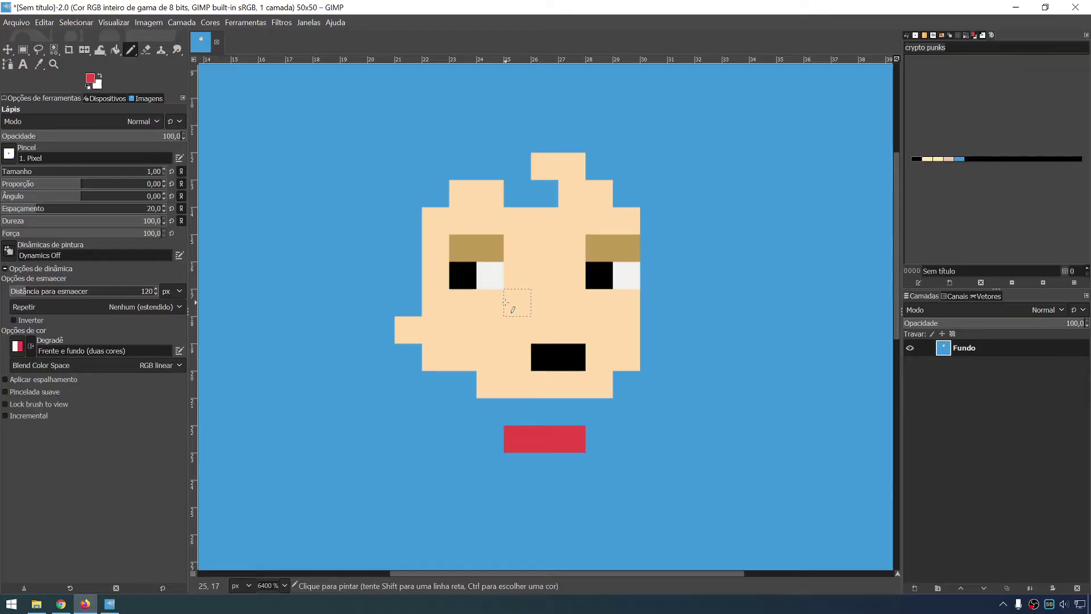
Sample black from the eye and pencil black hair around the head's top and left side.
key("o")
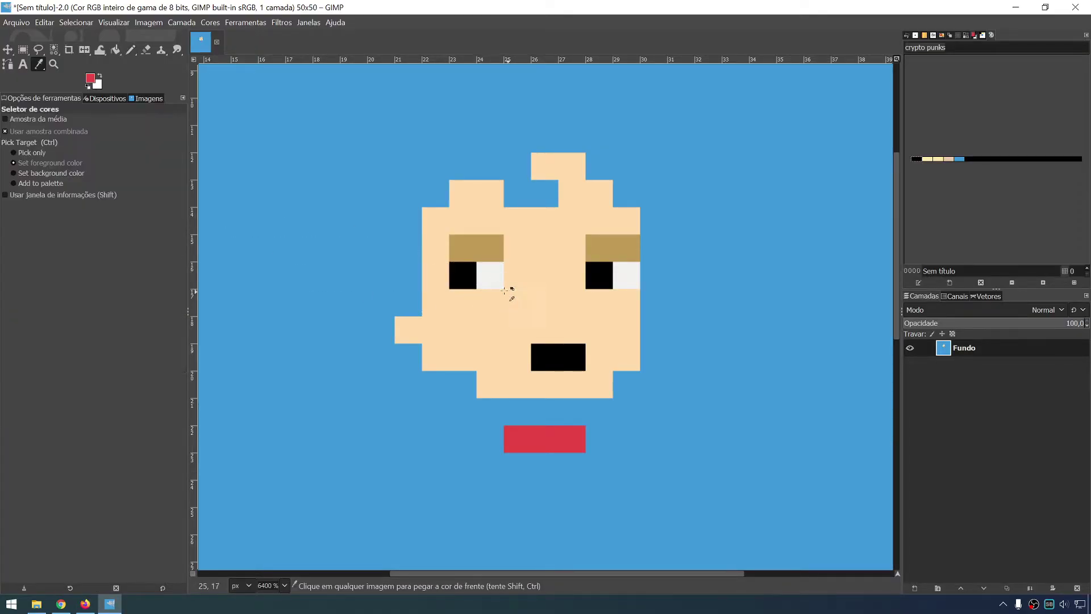
left_click(462, 277)
key("n")
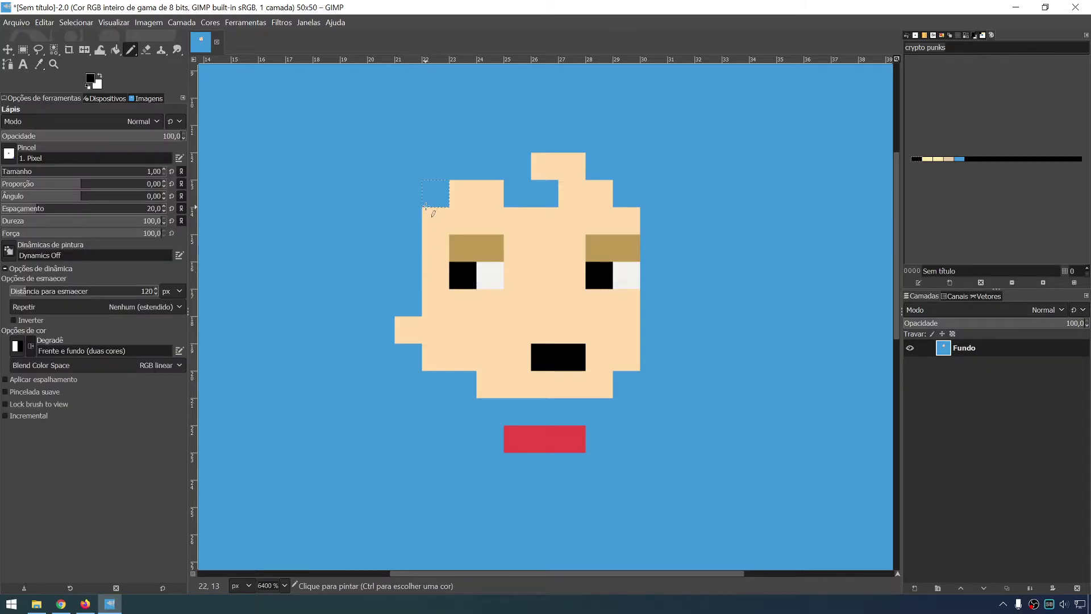
left_click(430, 196)
mouse_move(429, 197)
left_mouse_down()
mouse_move(408, 197)
mouse_move(408, 302)
mouse_move(379, 327)
mouse_move(382, 356)
mouse_move(407, 378)
mouse_move(441, 377)
mouse_move(453, 401)
mouse_move(487, 414)
mouse_move(487, 453)
mouse_move(596, 462)
mouse_move(608, 413)
mouse_move(519, 419)
mouse_move(628, 398)
mouse_move(627, 384)
mouse_move(652, 372)
mouse_move(655, 216)
mouse_move(580, 146)
mouse_move(524, 144)
mouse_move(515, 180)
mouse_move(539, 193)
left_mouse_up()
left_click_drag(490, 166, 436, 166)
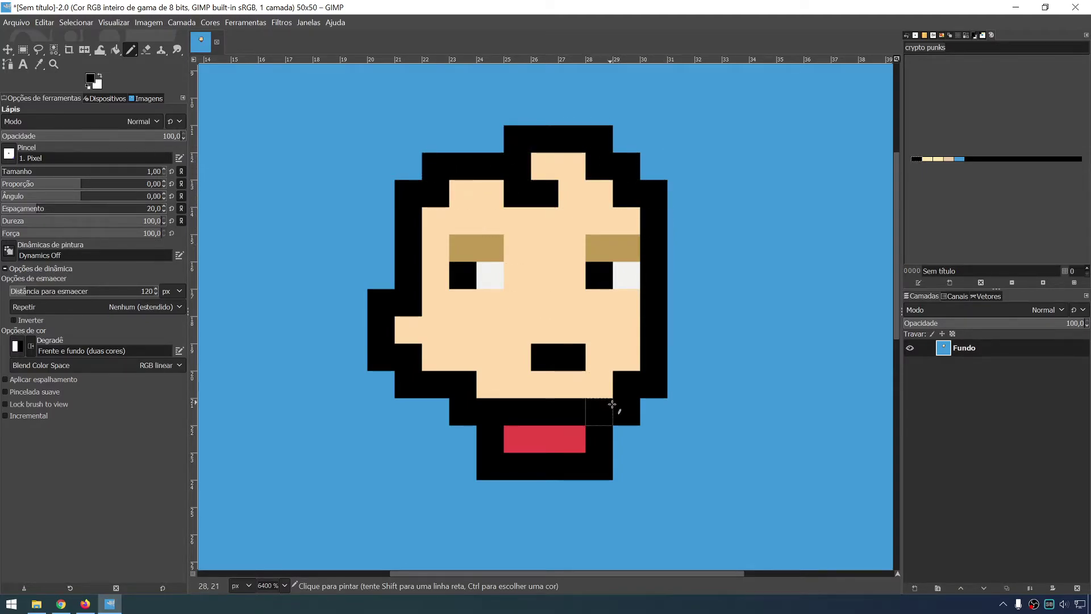
key("minus")
key("minus")
left_click_drag(644, 438, 598, 384)
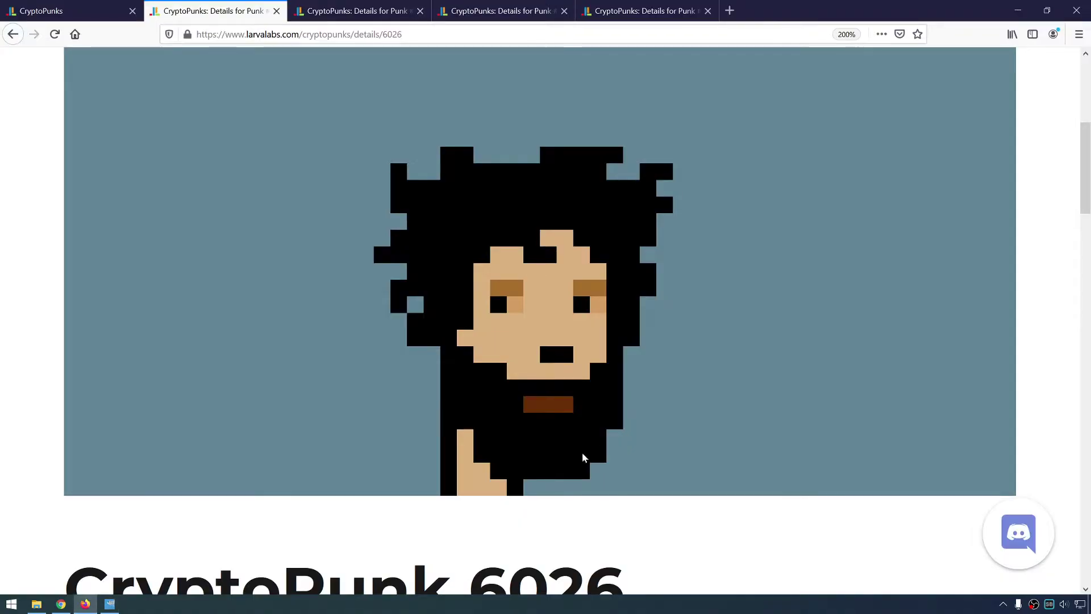
Check the CryptoPunk 6026 beard in Firefox, then place a first black beard pixel in GIMP.
scroll(553, 415, "up", 1)
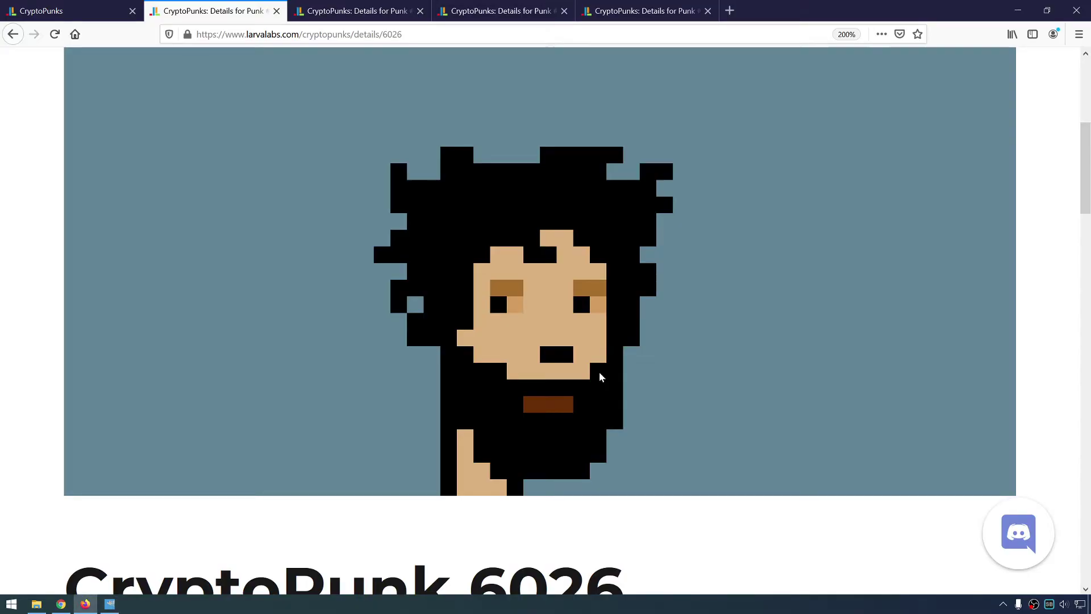
key("alt+Tab")
left_click(603, 356)
Paint black beard columns beside and under the red lips, comparing with the reference punk.
left_click_drag(605, 354, 602, 427)
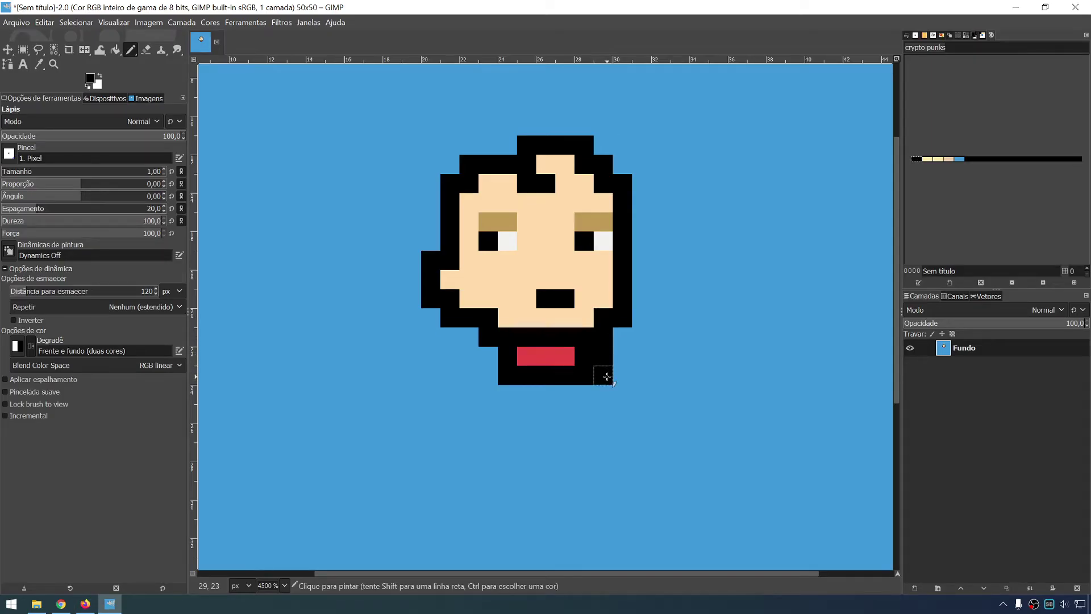
key("alt+Tab")
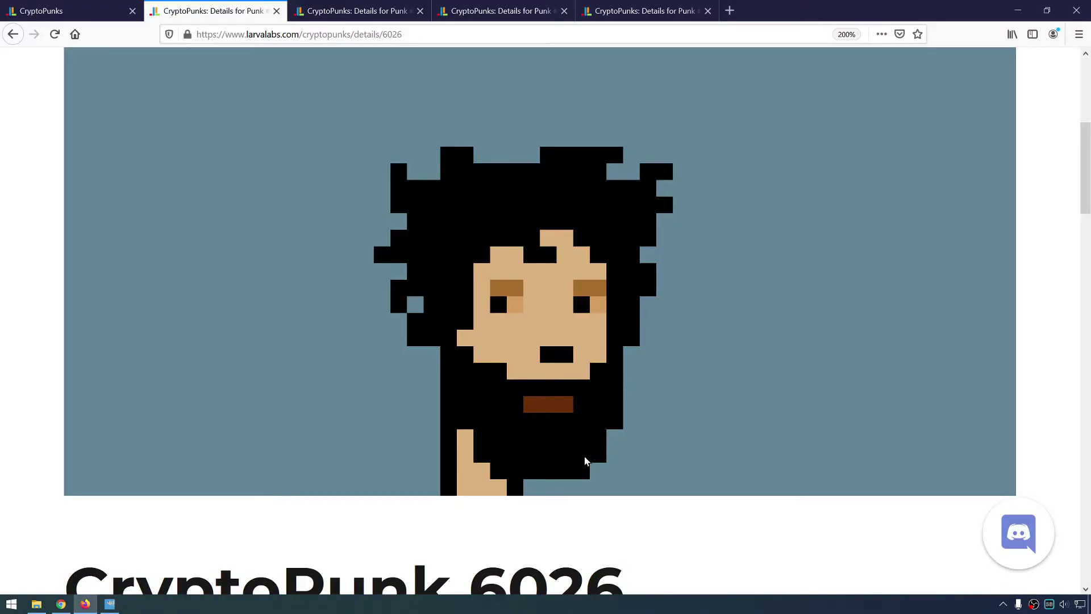
key("alt+Tab")
key("alt+Tab")
key("alt+Tab")
left_click_drag(585, 386, 586, 446)
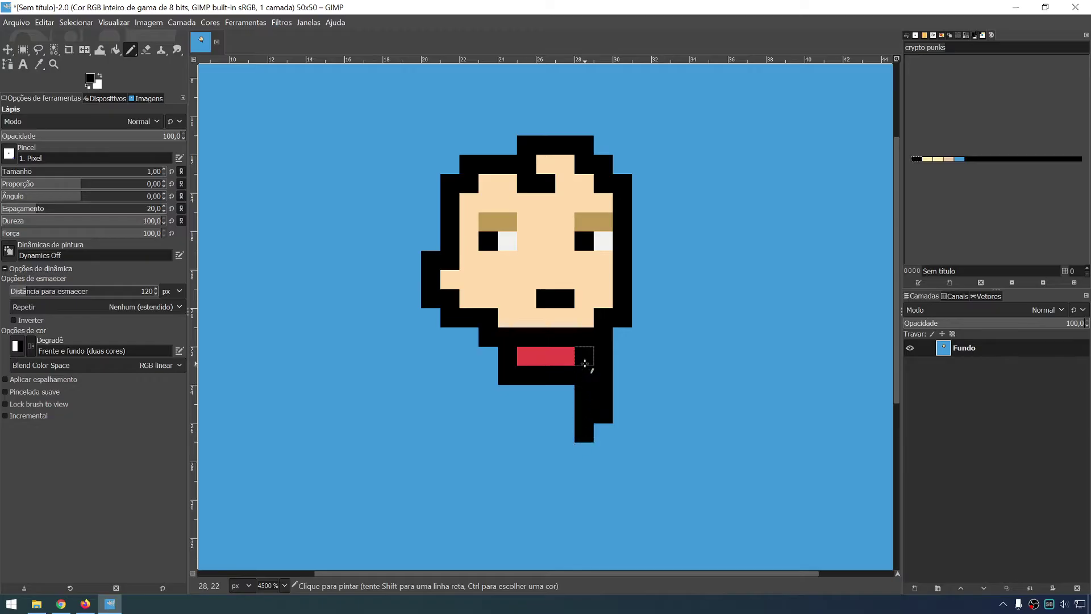
key("alt+Tab")
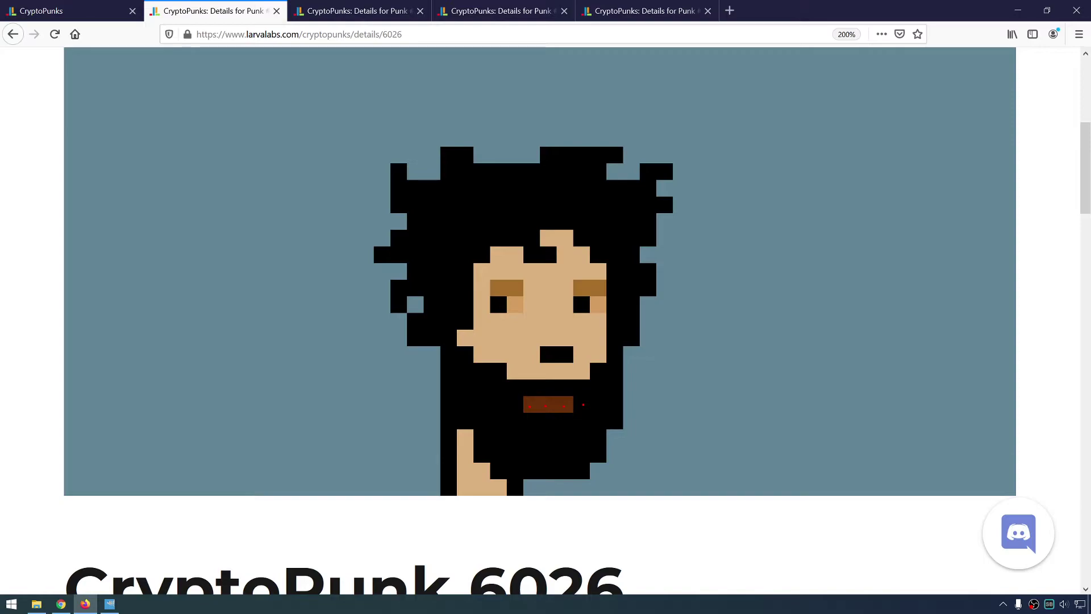
left_click_drag(568, 467, 584, 468)
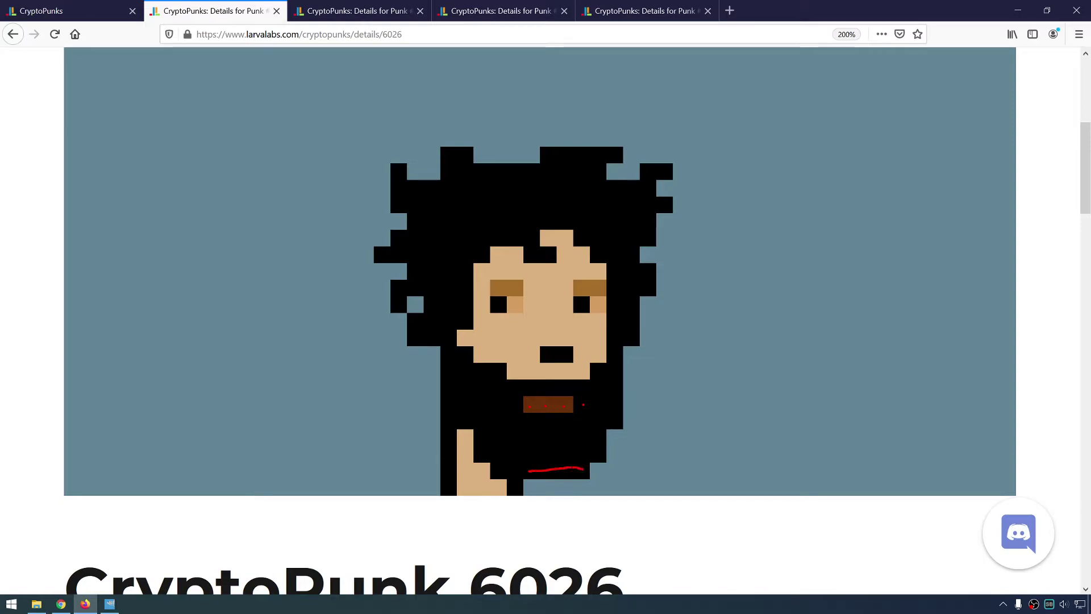
key("alt+Tab")
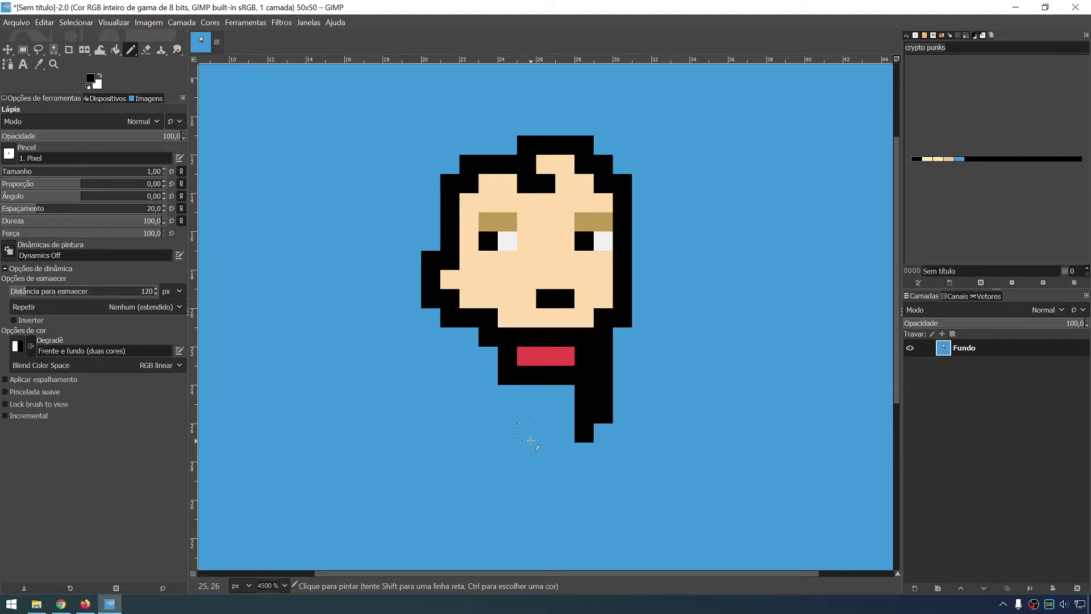
key("alt+Tab")
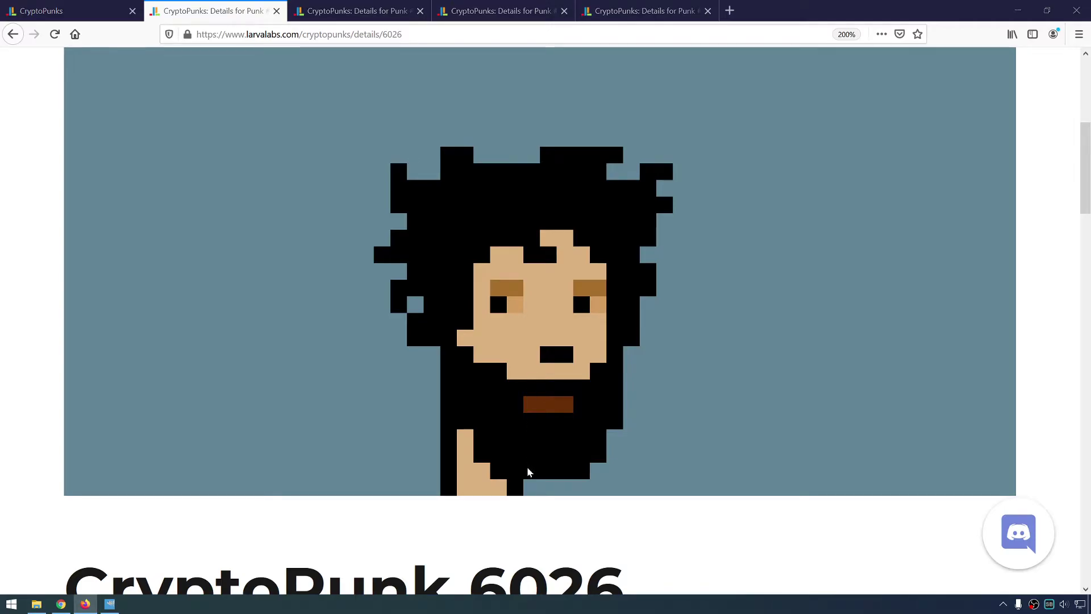
key("alt+Tab")
mouse_move(527, 379)
left_mouse_down()
mouse_move(527, 435)
mouse_move(565, 433)
mouse_move(545, 396)
left_mouse_up()
Fill the blue gap at the body's lower left with black strokes.
key("alt+Tab")
key("alt+Tab")
key("alt+Tab")
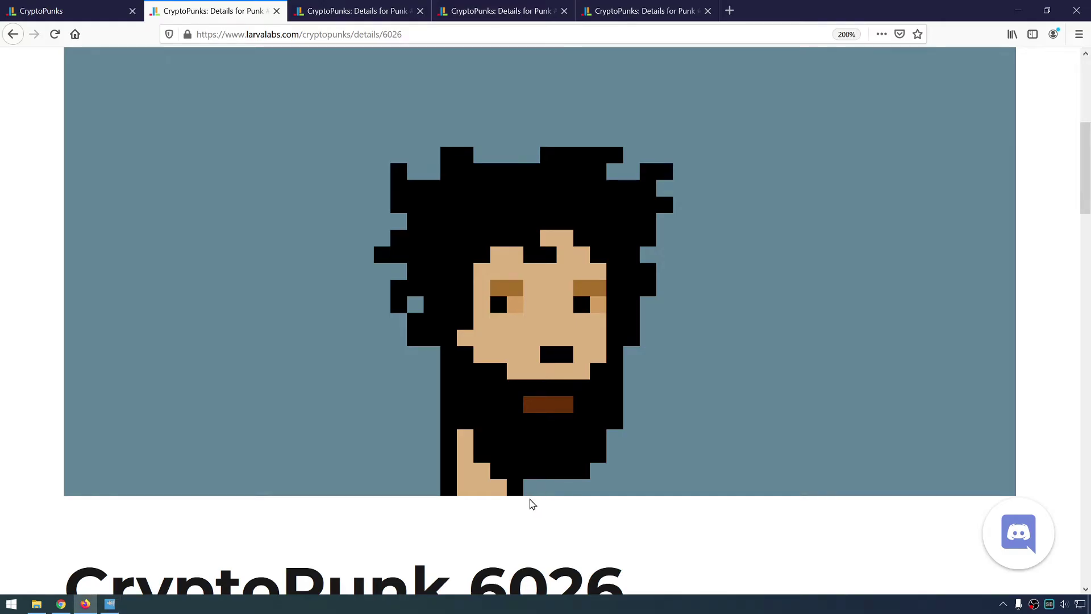
key("alt+Tab")
key("alt+Tab")
key("alt+Tab")
mouse_move(511, 457)
left_mouse_down()
mouse_move(511, 435)
mouse_move(494, 445)
mouse_move(489, 419)
mouse_move(469, 414)
mouse_move(476, 390)
left_mouse_up()
key("alt+Tab")
key("alt+Tab")
key("alt+Tab")
key("alt+Tab")
key("alt+Tab")
key("alt+Tab")
key("alt+Tab")
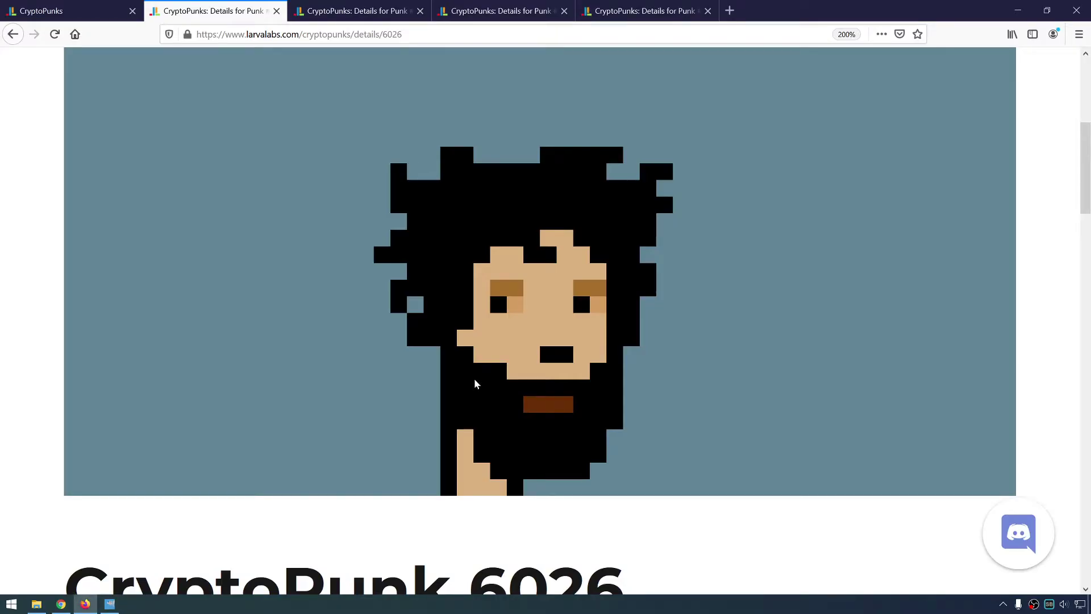
key("alt+Tab")
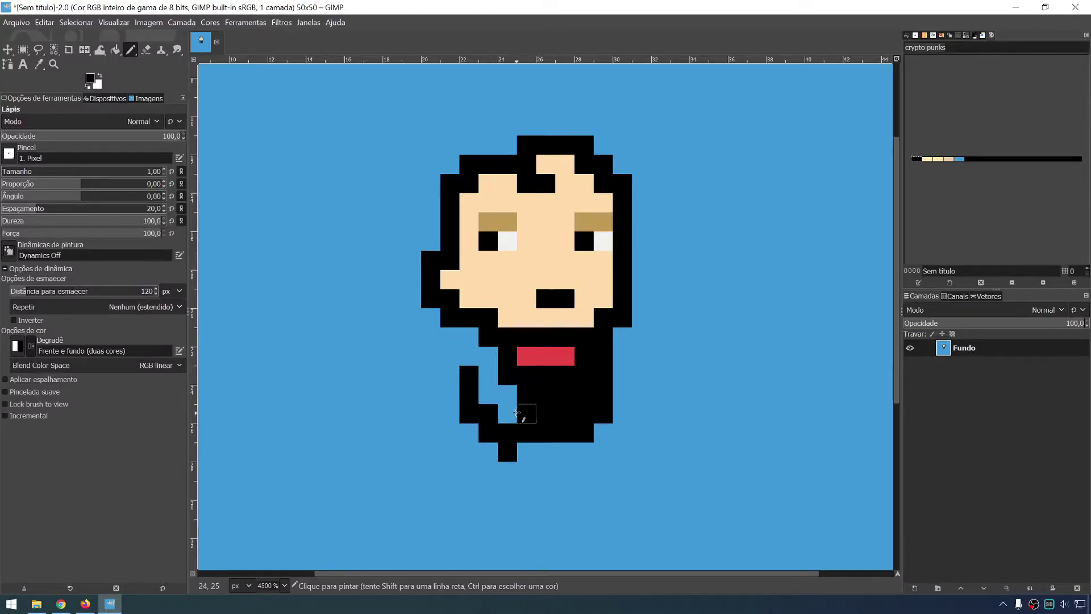
left_click_drag(516, 412, 476, 340)
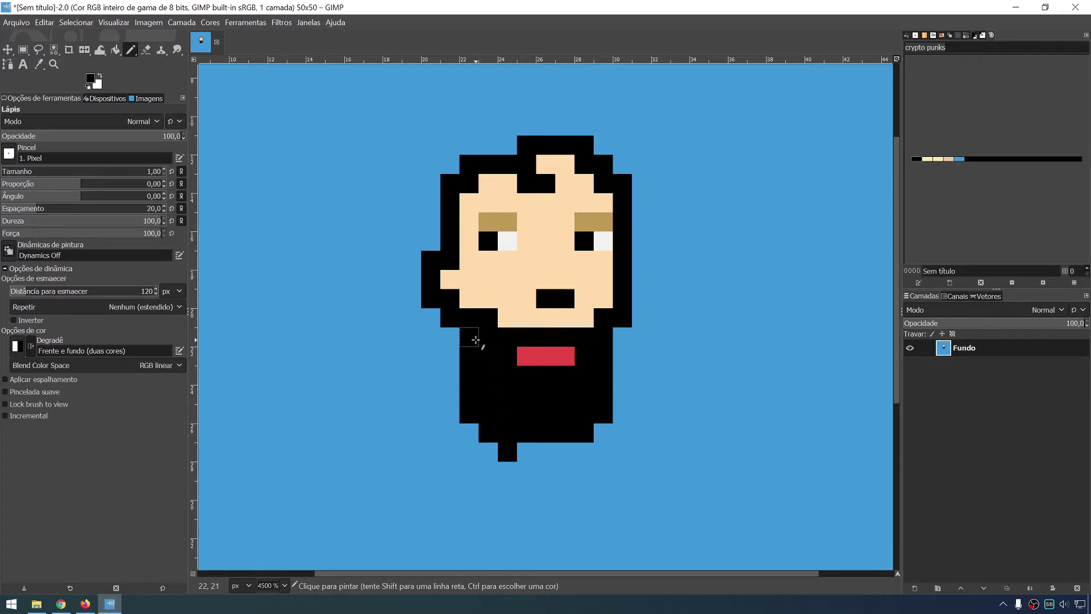
key("alt+Tab")
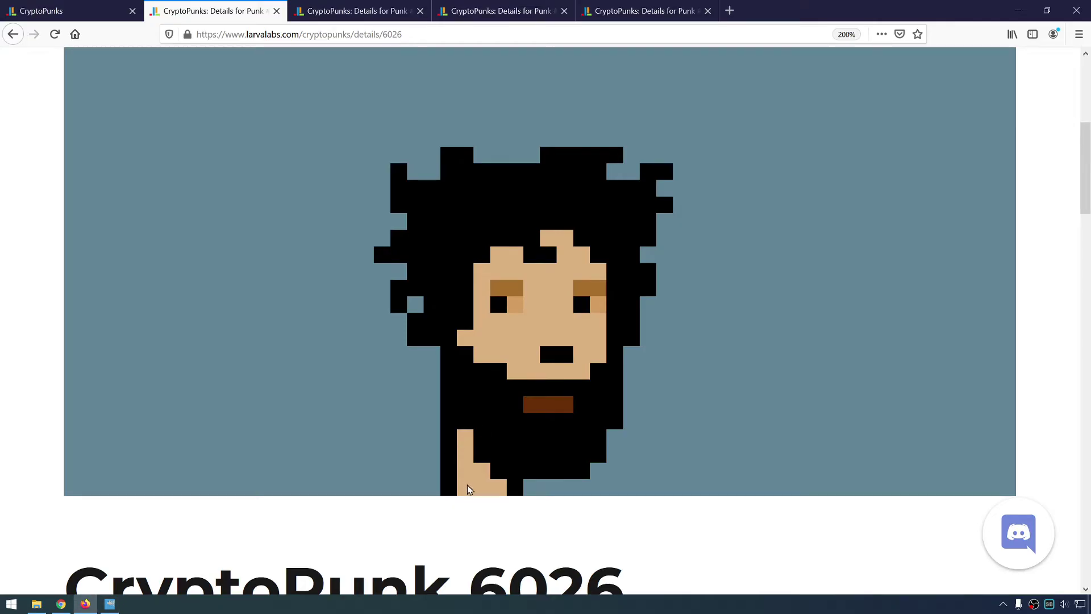
key("alt+Tab")
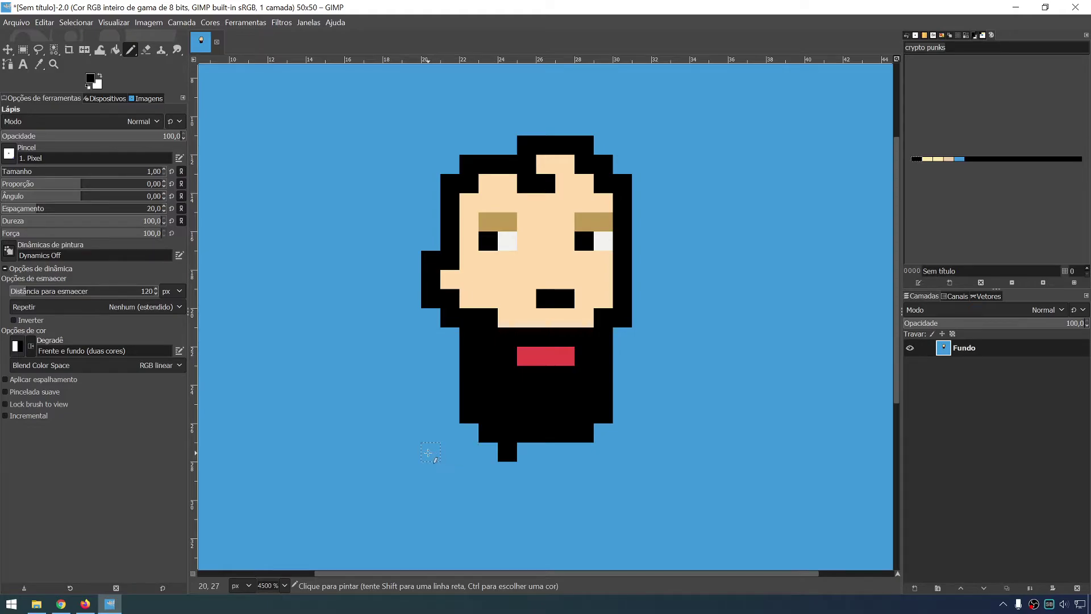
left_click_drag(429, 453, 430, 375)
key("alt+Tab")
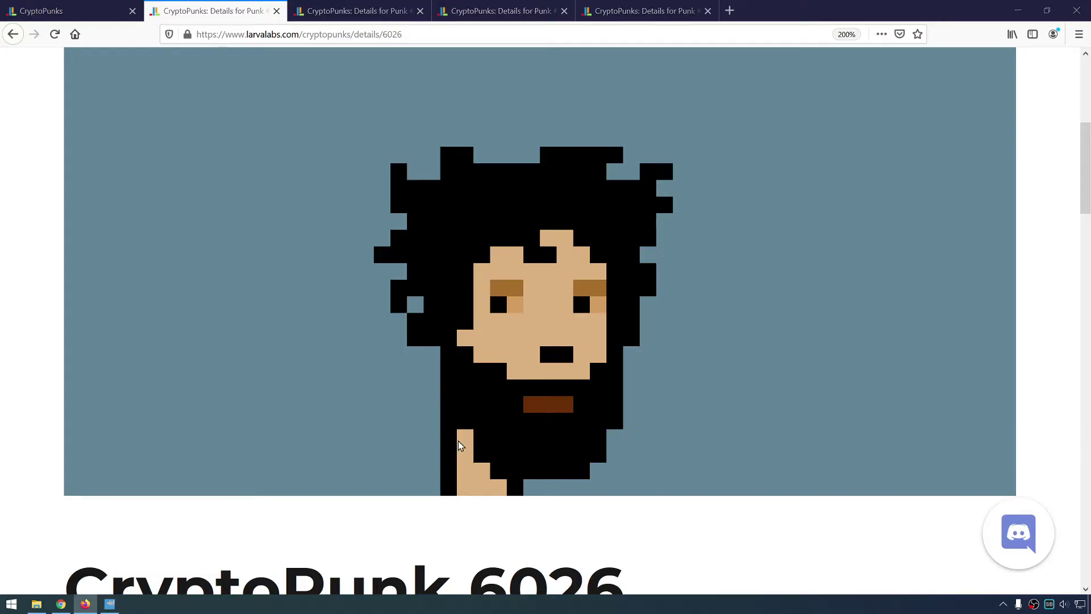
key("alt+Tab")
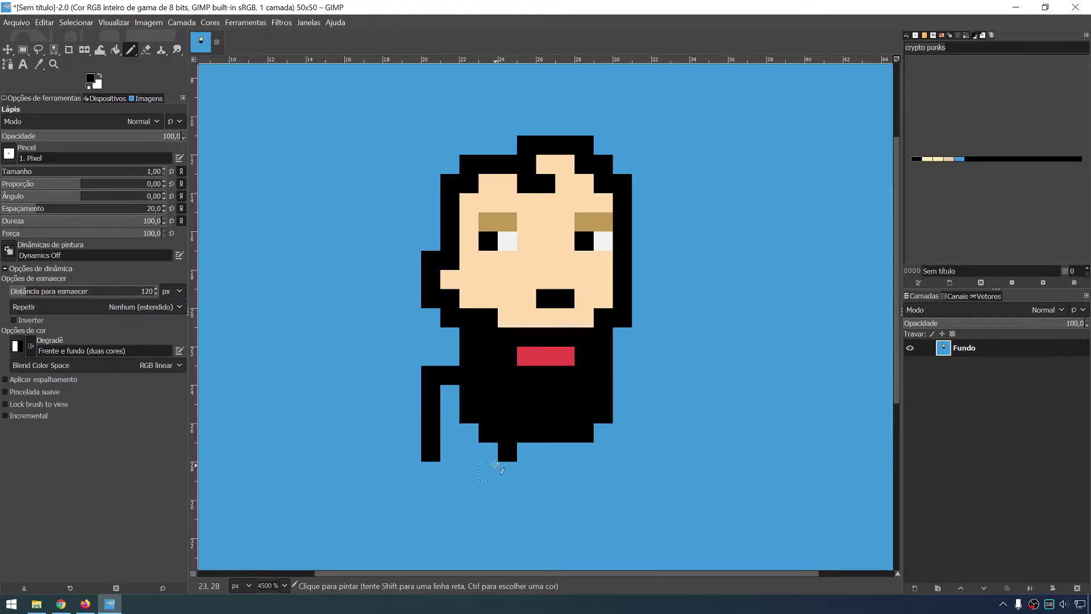
Sample the face's skin tone and paint skin-coloured shoulder pixels at the body's lower left.
left_click(549, 262, "ctrl")
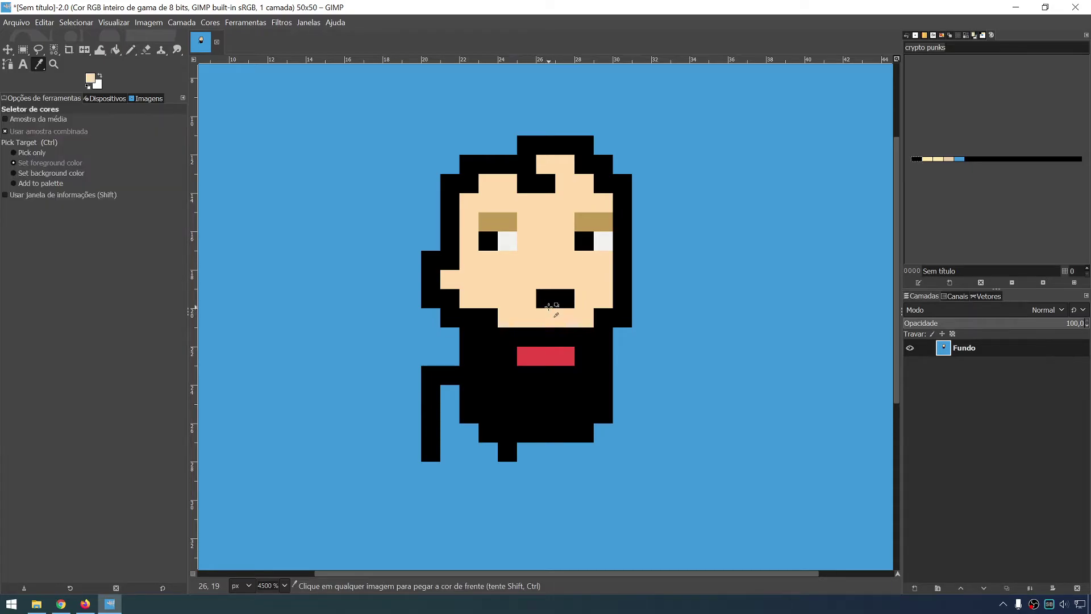
mouse_move(449, 393)
left_mouse_down()
mouse_move(450, 452)
mouse_move(469, 433)
mouse_move(488, 452)
left_mouse_up()
scroll(501, 487, "down", 1)
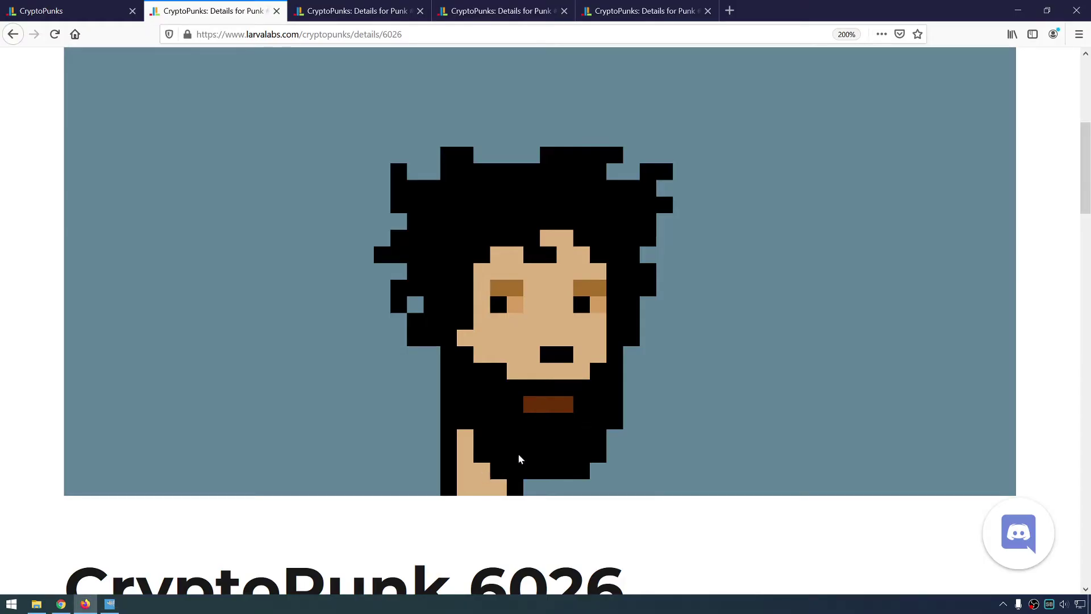
Re-pick black and pencil a hair curl left of the face, undoing a stray stroke.
key("o")
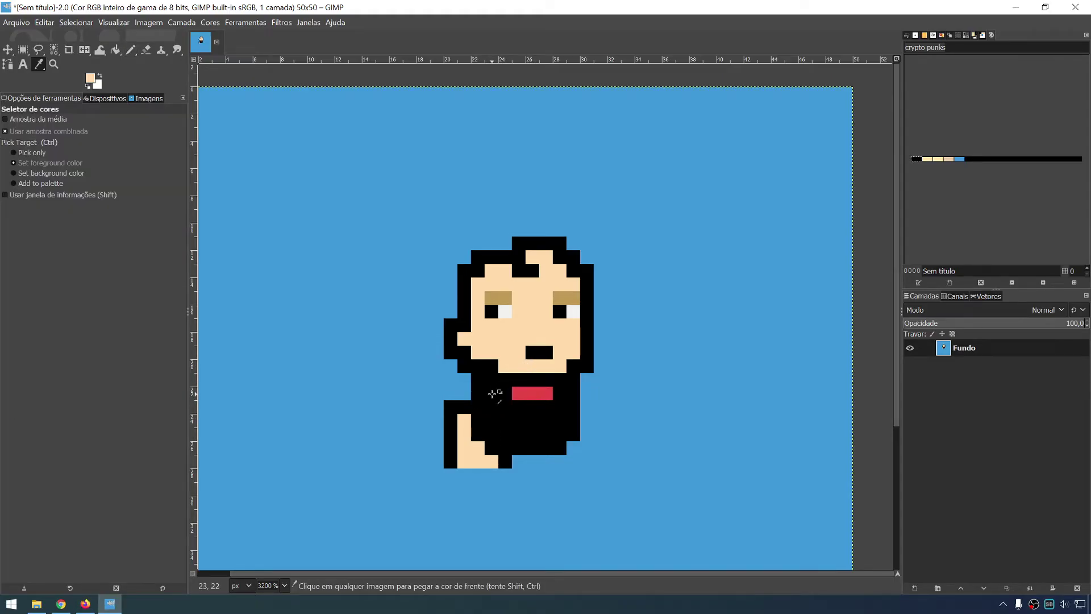
left_click(495, 394)
key("n")
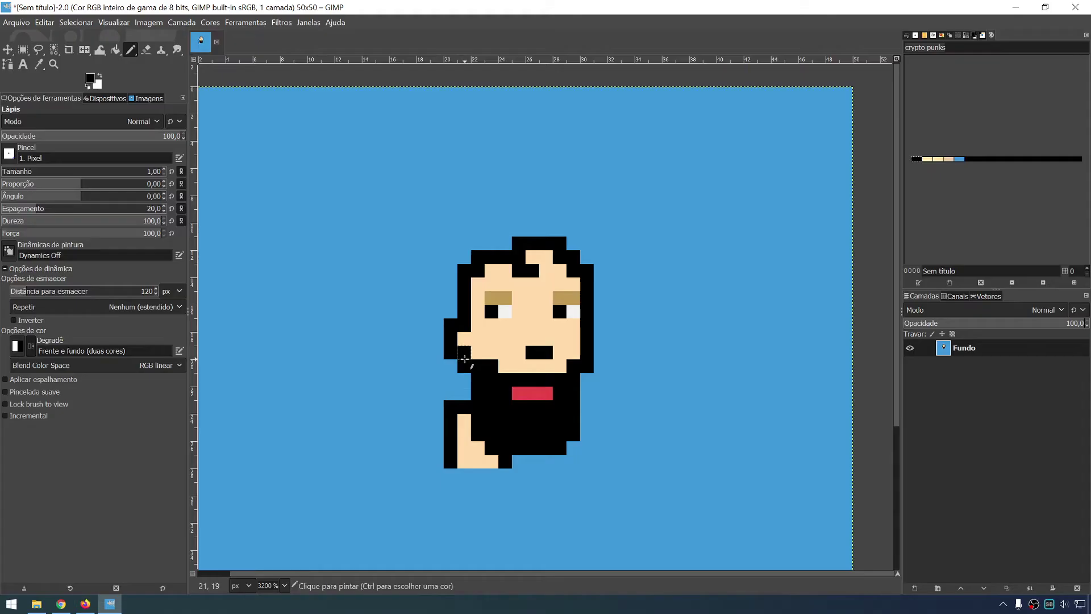
left_click(465, 354)
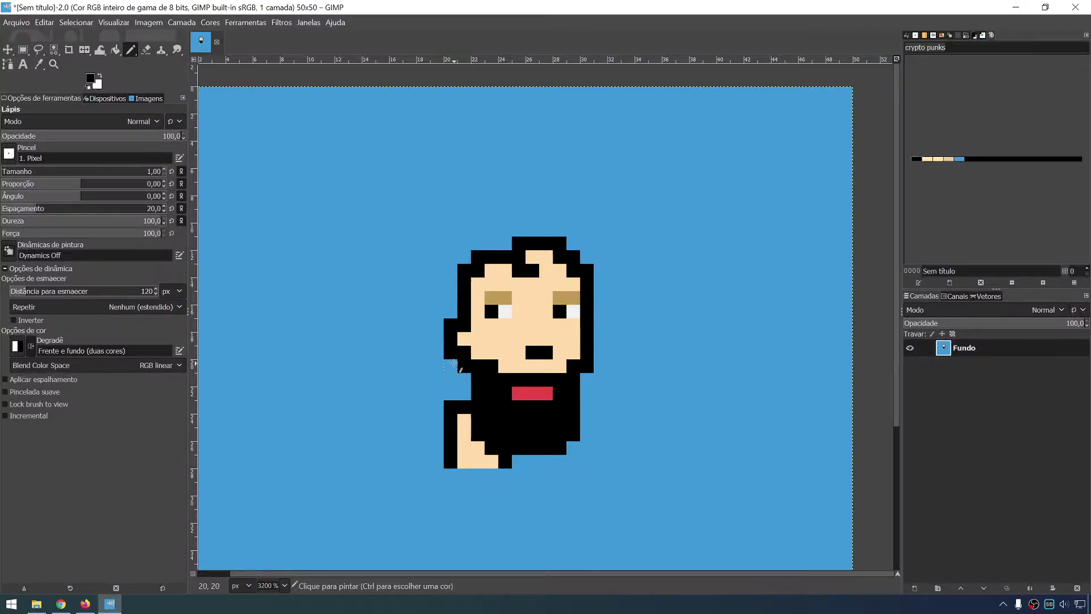
mouse_move(451, 363)
left_mouse_down()
mouse_move(453, 392)
mouse_move(493, 401)
left_mouse_up()
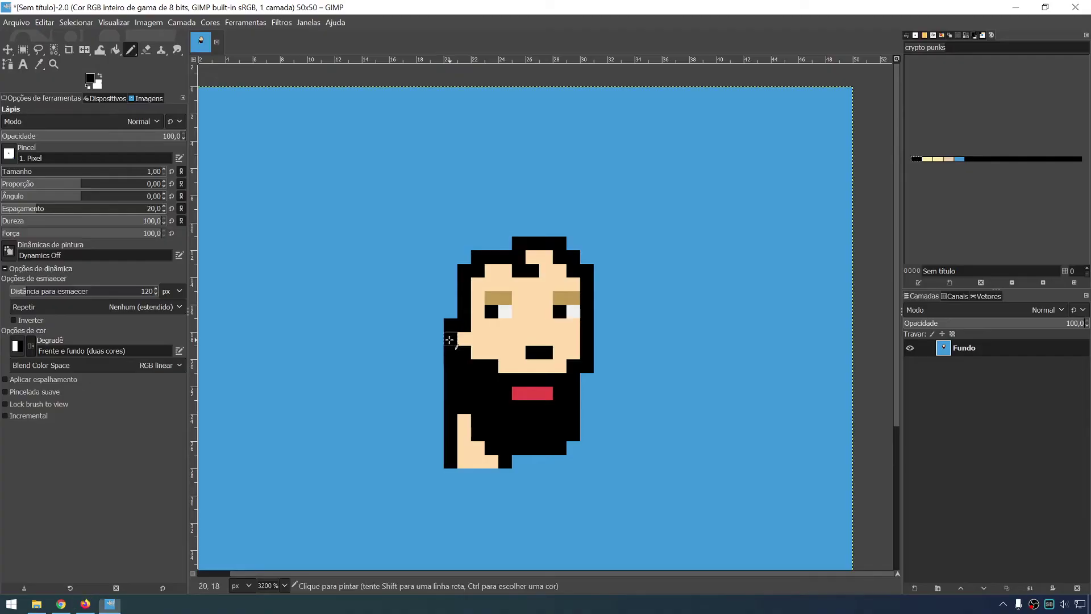
mouse_move(458, 344)
left_mouse_down()
mouse_move(421, 339)
mouse_move(440, 308)
mouse_move(399, 295)
mouse_move(395, 312)
mouse_move(438, 316)
mouse_move(437, 297)
left_mouse_up()
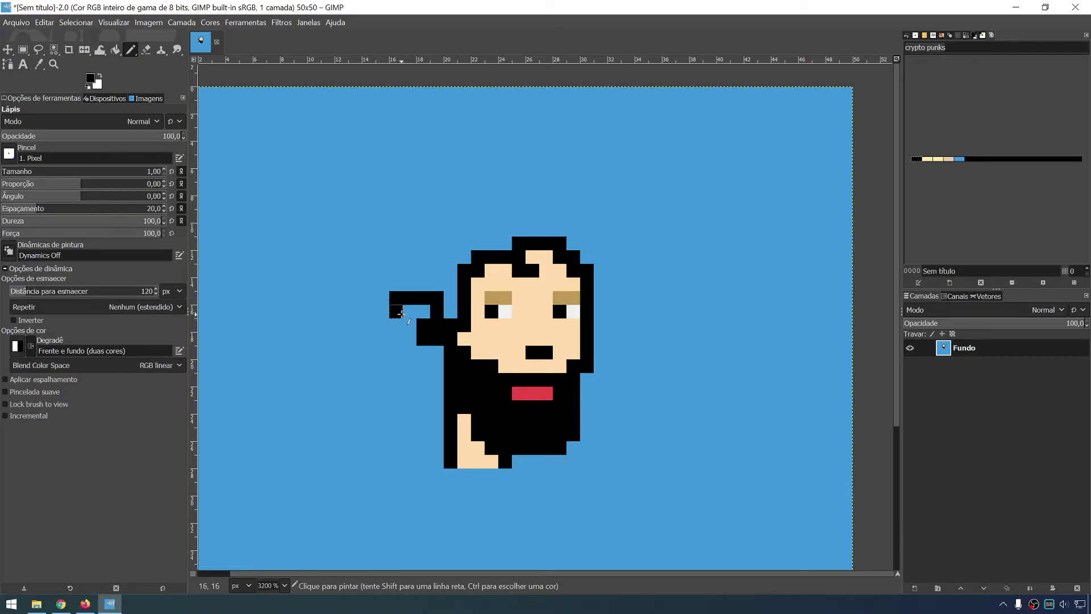
key("ctrl+z")
key("ctrl+z")
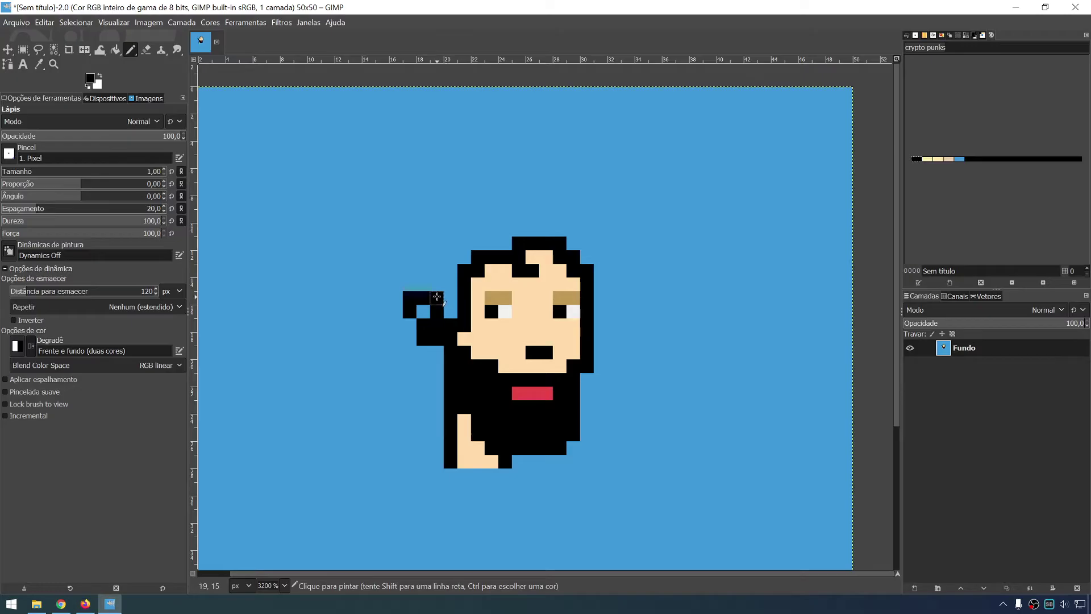
left_click(423, 284)
key("Tab")
scroll(430, 286, "up", 3)
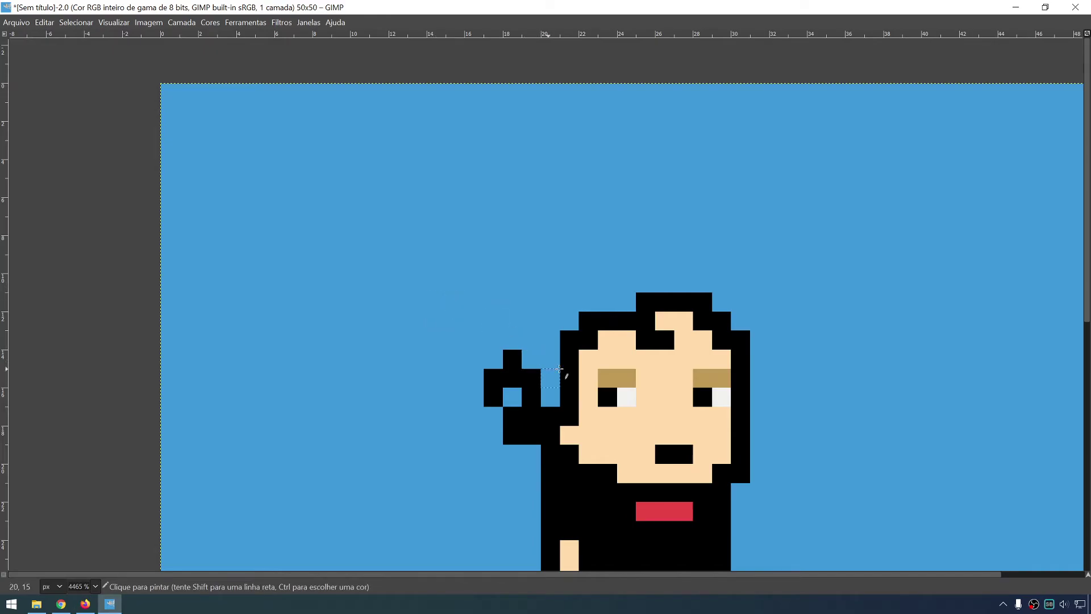
Zoom in on the character and extend the black hair outline on the head's left.
left_click_drag(560, 372, 477, 277)
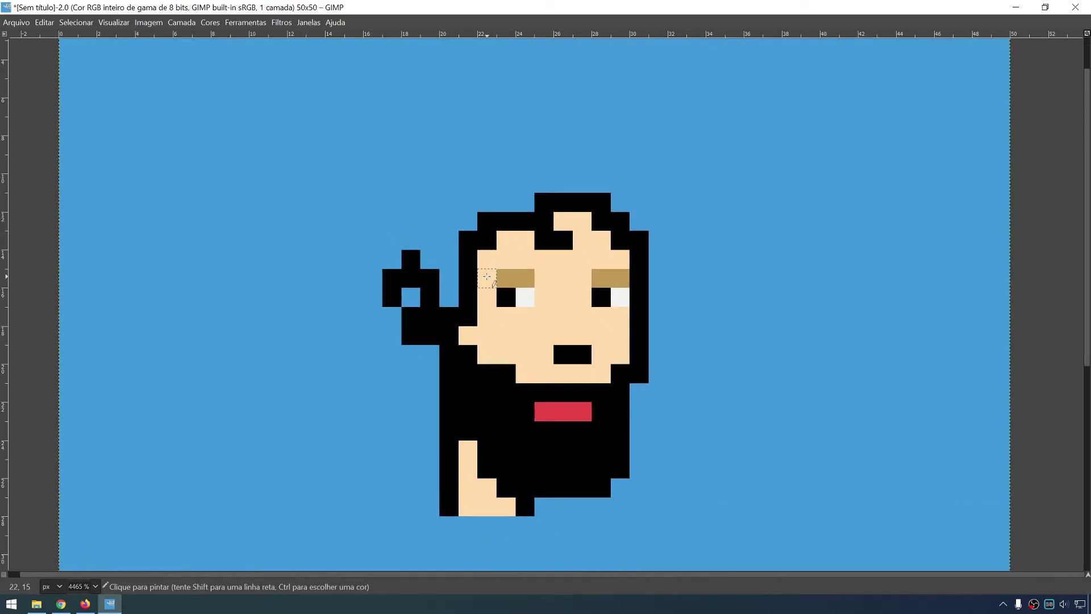
scroll(335, 160, "down", 2)
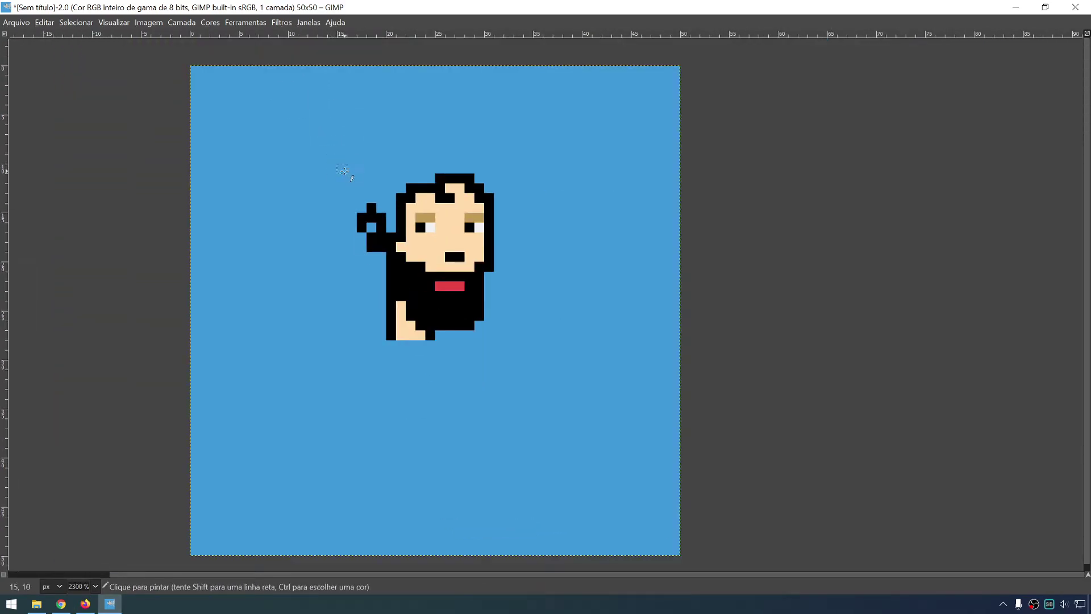
key("Tab")
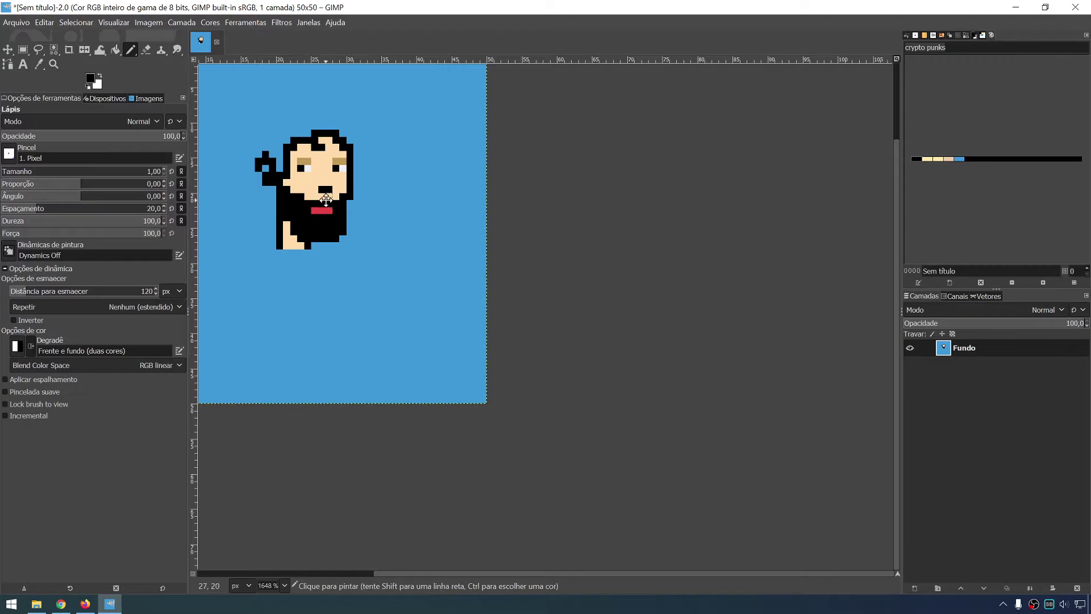
scroll(513, 324, "up", 1)
scroll(514, 324, "up", 2)
key("Tab")
scroll(466, 338, "up", 1)
key("Tab")
scroll(463, 340, "down", 2)
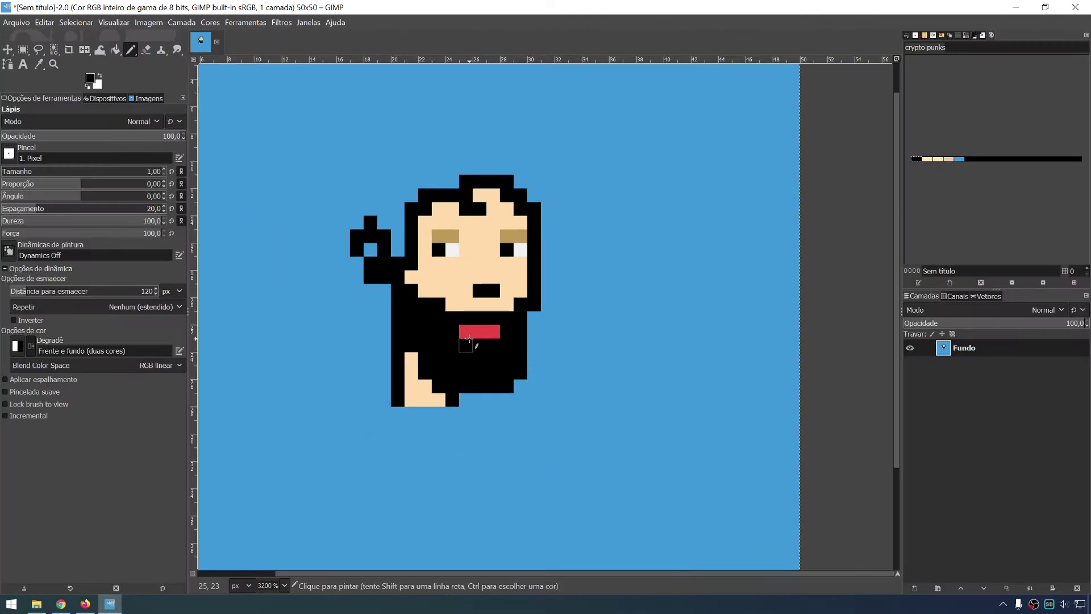
scroll(443, 322, "up", 1)
scroll(443, 322, "down", 1)
scroll(392, 261, "up", 1)
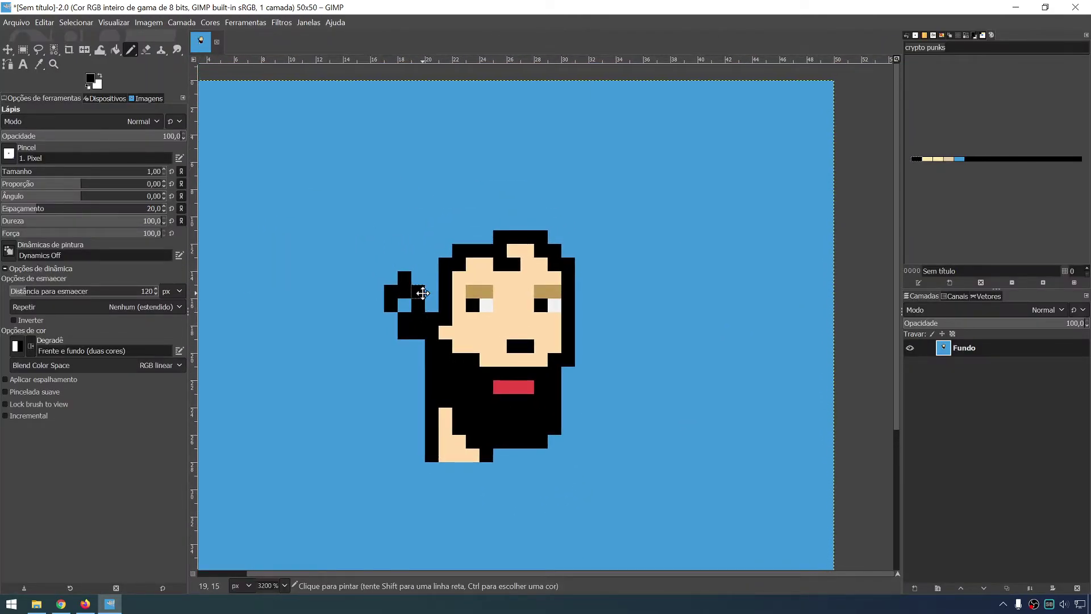
scroll(421, 299, "up", 1)
left_click(455, 328)
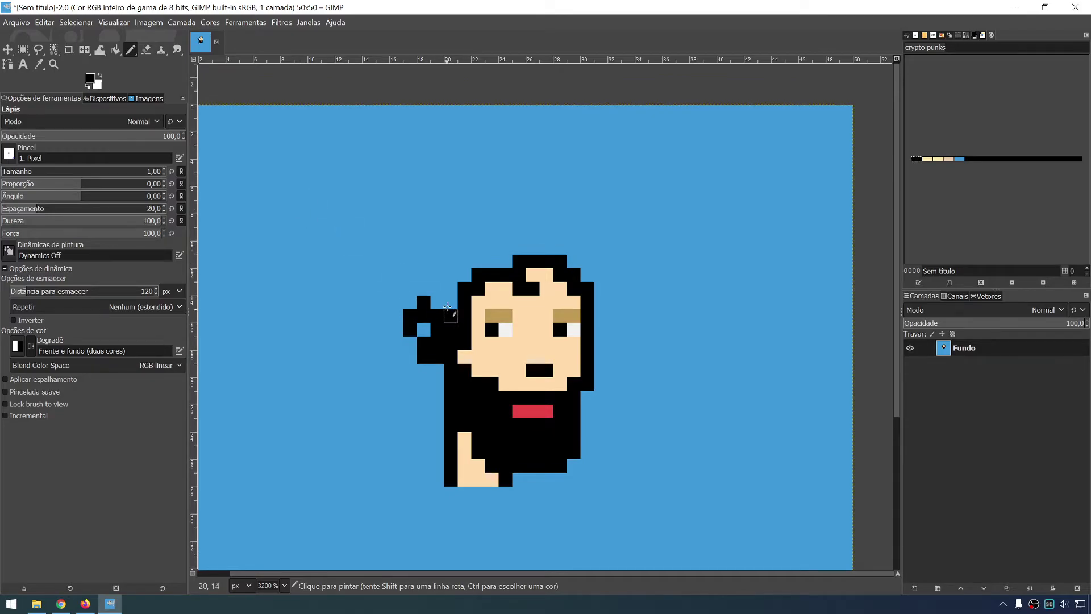
left_click(443, 302)
Paint a black hair column beside the head and spiky tufts at its top right.
key("alt+Tab")
key("alt+Tab")
key("alt+Tab")
key("alt+Tab")
mouse_move(601, 357)
left_mouse_down()
mouse_move(600, 288)
mouse_move(613, 301)
left_mouse_up()
Add hair spikes upward and left of the tuft, then check the reference punk.
key("alt+Tab")
key("alt+Tab")
key("alt+Tab")
key("alt+Tab")
mouse_move(615, 262)
left_mouse_down()
mouse_move(573, 220)
mouse_move(528, 248)
mouse_move(519, 206)
mouse_move(532, 206)
left_mouse_up()
left_click(586, 247)
key("alt+Tab")
key("alt+Tab")
left_click(560, 244)
key("alt+Tab")
key("alt+Tab")
mouse_move(506, 207)
left_mouse_down()
mouse_move(519, 247)
mouse_move(492, 266)
mouse_move(473, 234)
mouse_move(438, 218)
mouse_move(449, 275)
mouse_move(421, 283)
mouse_move(396, 261)
left_mouse_up()
key("alt+Tab")
key("alt+Tab")
key("alt+Tab")
key("alt+Tab")
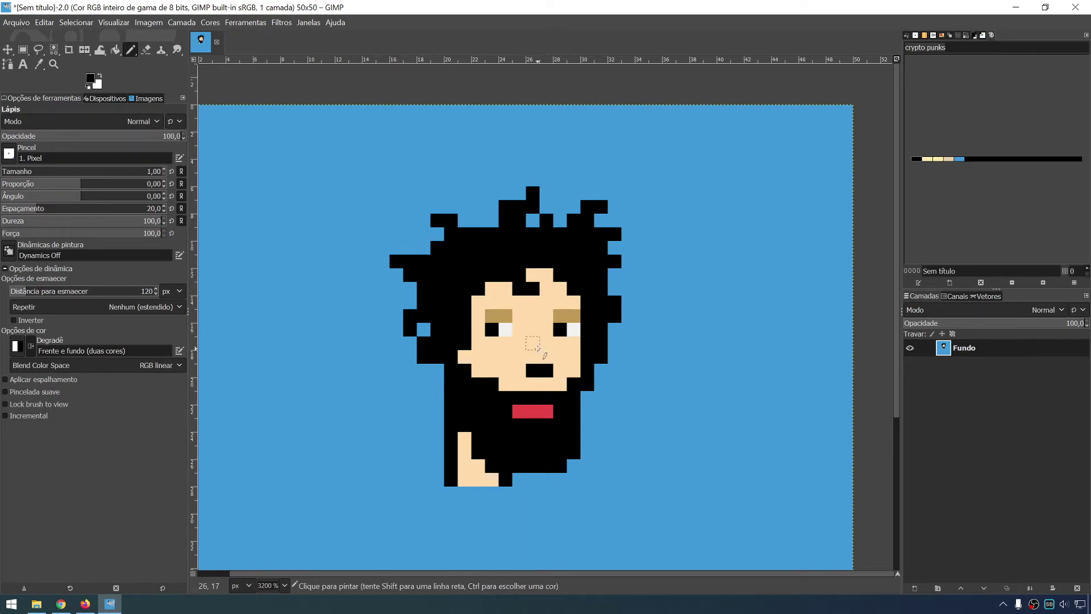
key("alt+Tab")
key("alt+Tab")
scroll(353, 289, "up", 1, "ctrl")
scroll(391, 300, "down", 1, "ctrl")
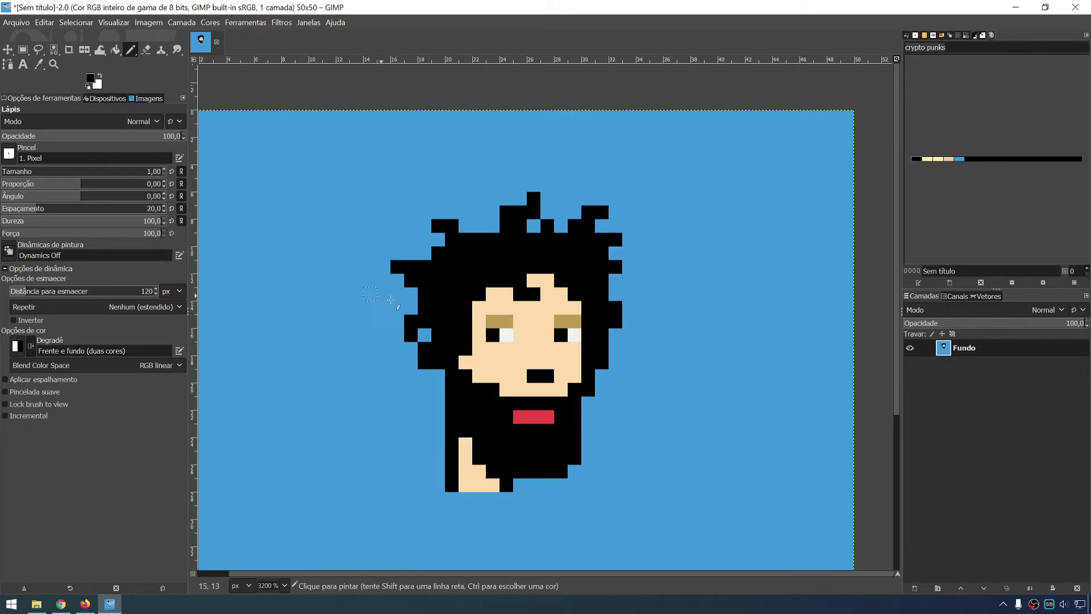
key("alt+Tab")
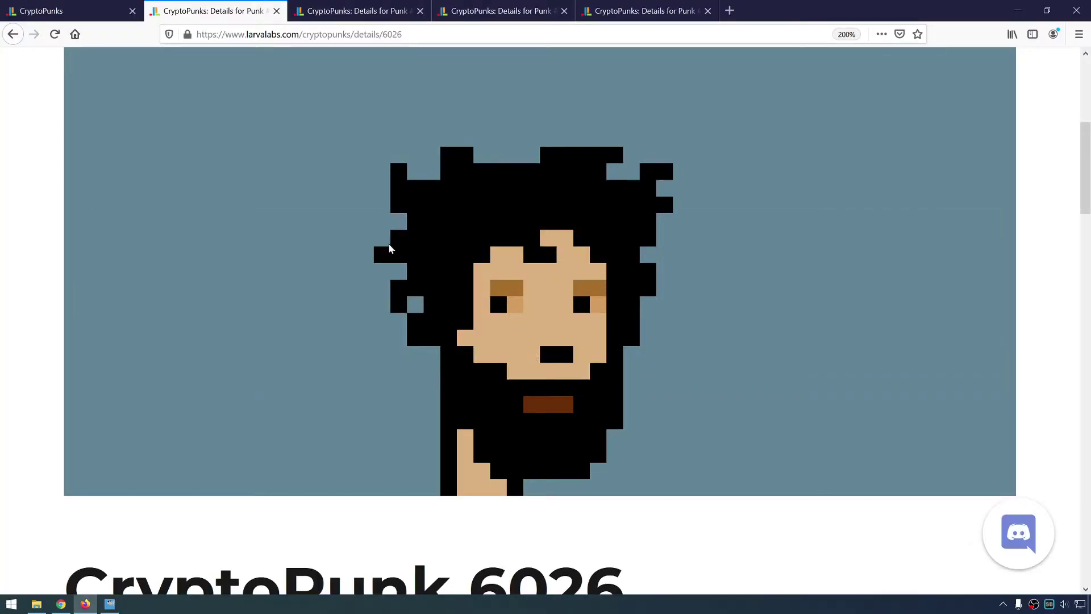
View the purple-capped CryptoPunk 1223 in the third Firefox tab, then return to GIMP.
left_click(335, 10)
scroll(507, 228, "down", 1)
scroll(506, 228, "down", 5)
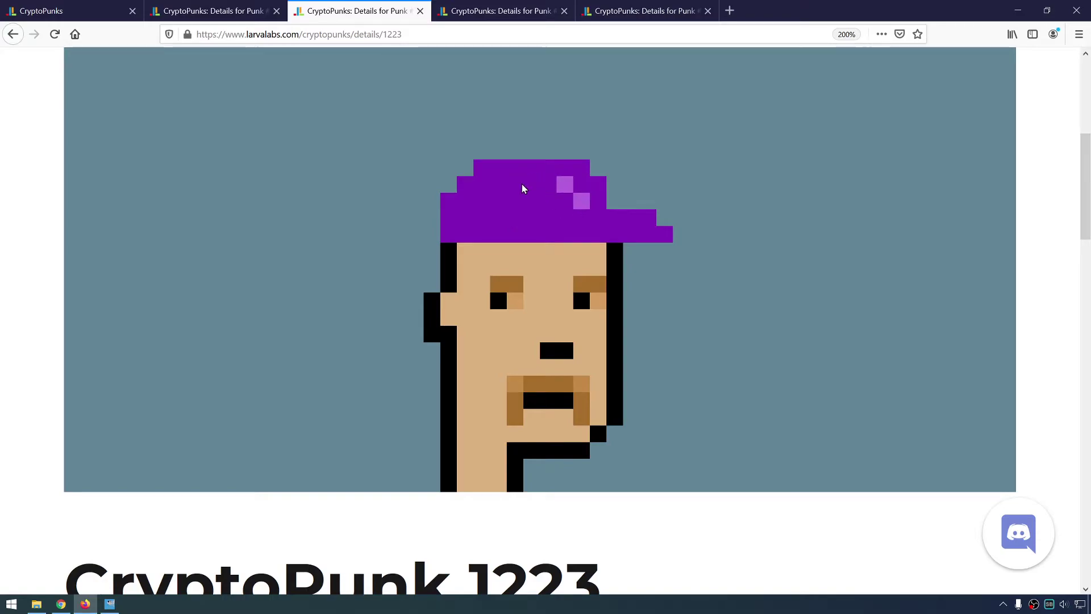
key("alt+Tab")
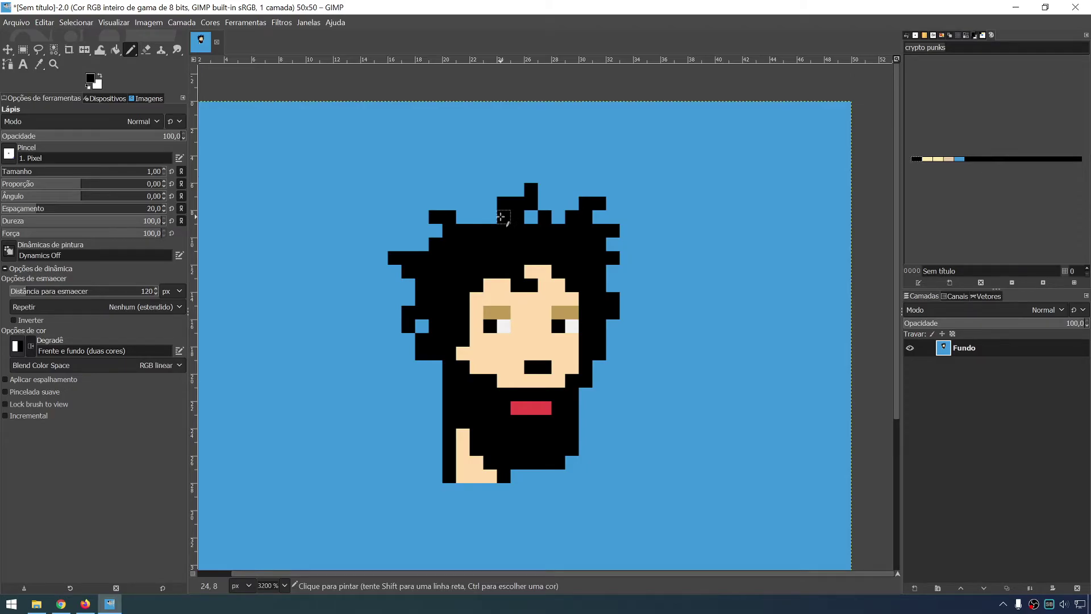
Set the foreground colour to purple and paint a cap shape across the top of the hair.
left_click(90, 77)
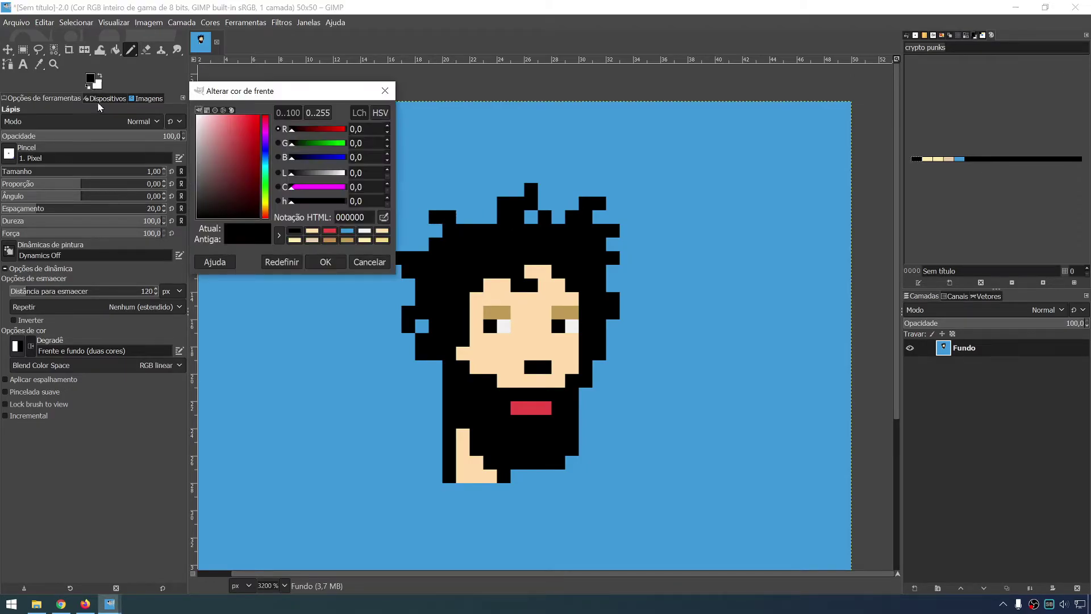
left_click(266, 134)
left_click(250, 131)
left_click(336, 263)
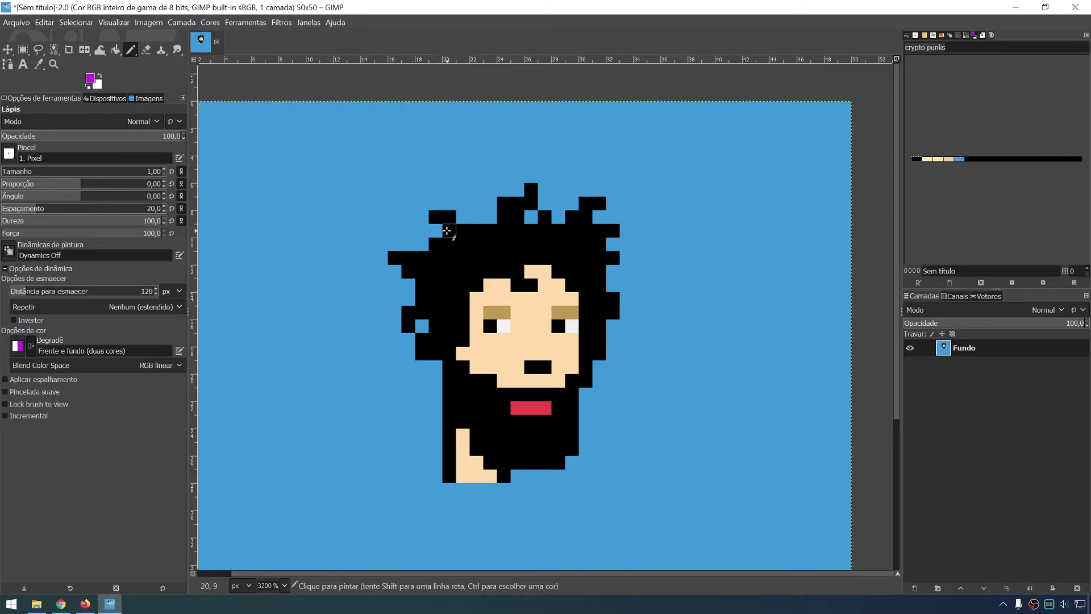
left_click_drag(423, 244, 654, 244)
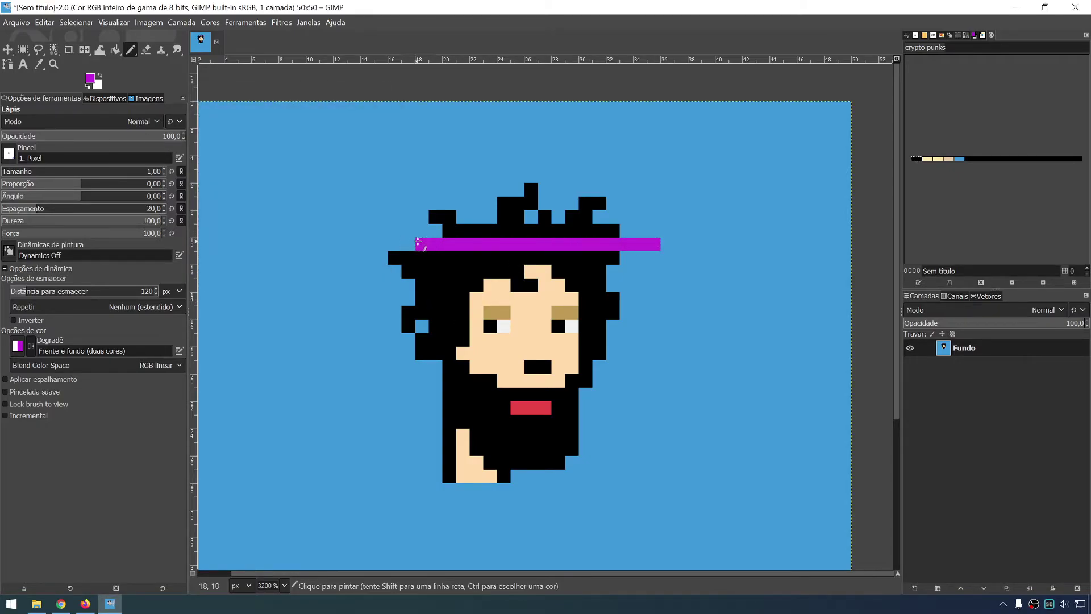
mouse_move(422, 237)
left_mouse_down()
mouse_move(494, 192)
mouse_move(585, 236)
mouse_move(489, 230)
mouse_move(506, 207)
mouse_move(449, 230)
mouse_move(491, 223)
left_mouse_up()
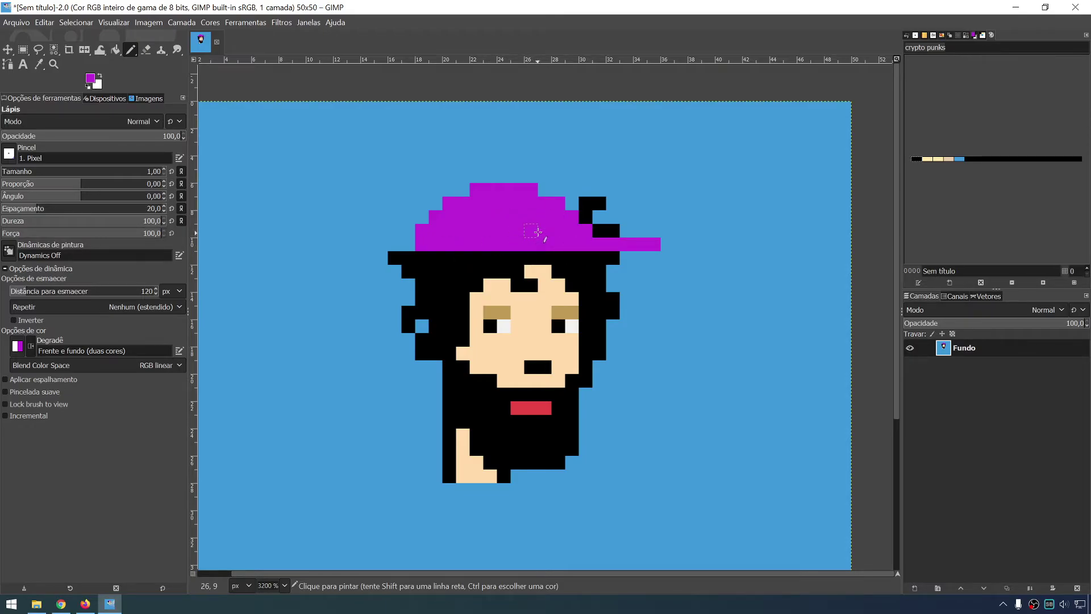
Undo the purple cap strokes and the last hair edit with Ctrl+Z.
key("ctrl+z")
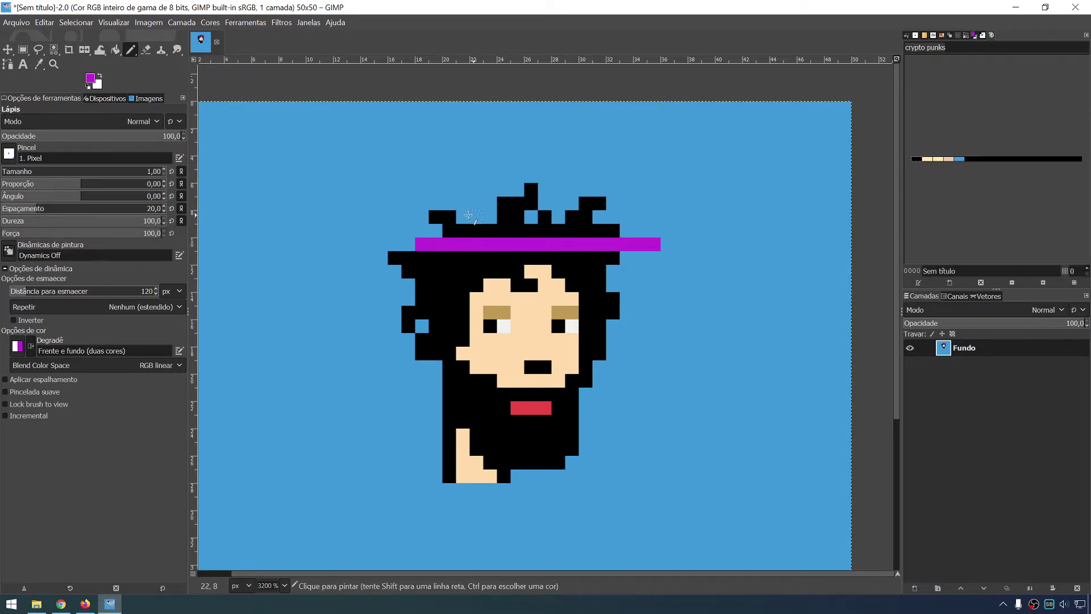
key("ctrl+z")
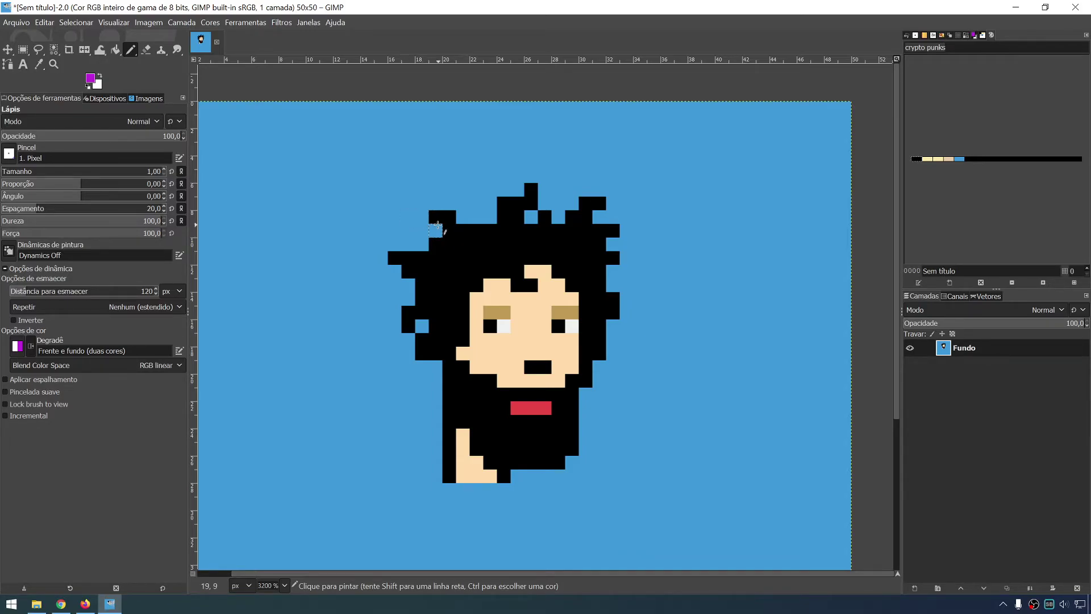
key("ctrl+z")
Add a black pixel at the hair's left edge, then undo a magenta stroke over the hair.
left_click(436, 243)
key("alt+Tab")
key("alt+Tab")
mouse_move(421, 257)
left_mouse_down()
mouse_move(533, 188)
mouse_move(548, 226)
mouse_move(495, 218)
left_mouse_up()
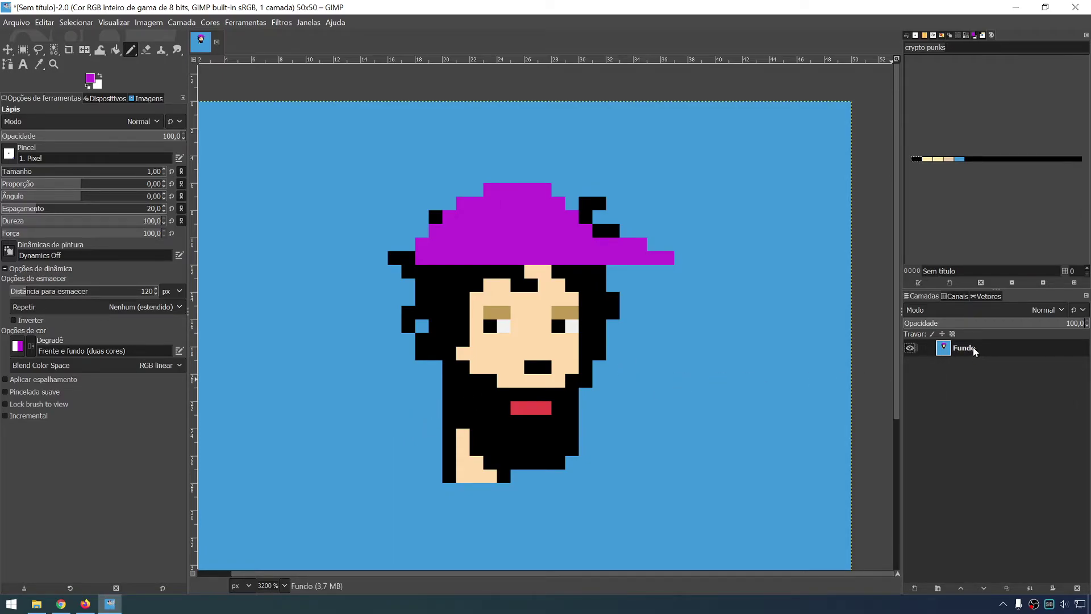
key("ctrl+z")
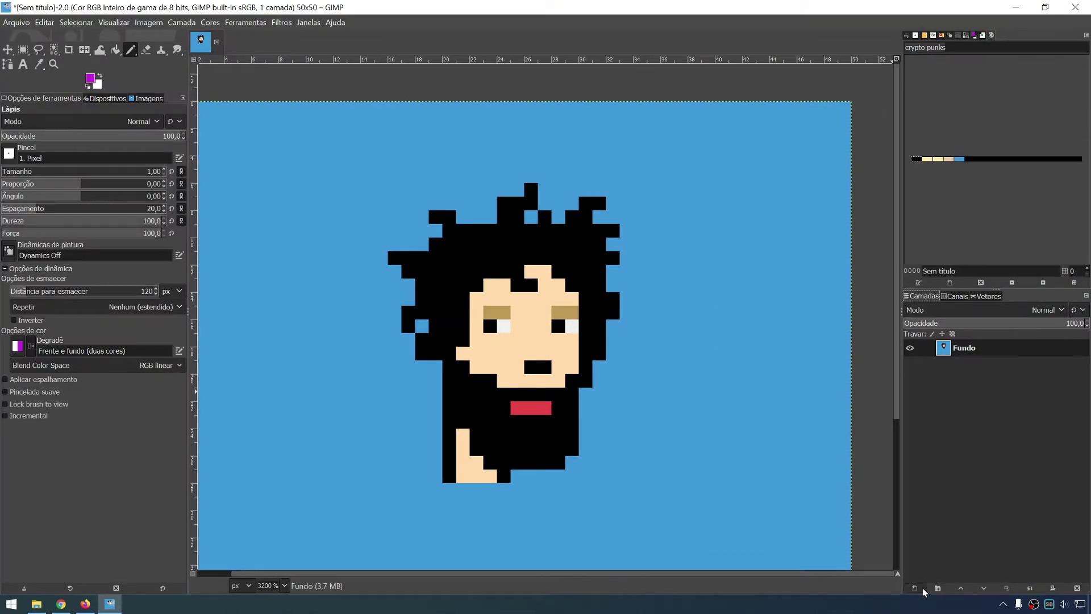
Add a new layer named 'boné' with Fill with set to White.
left_click(922, 591)
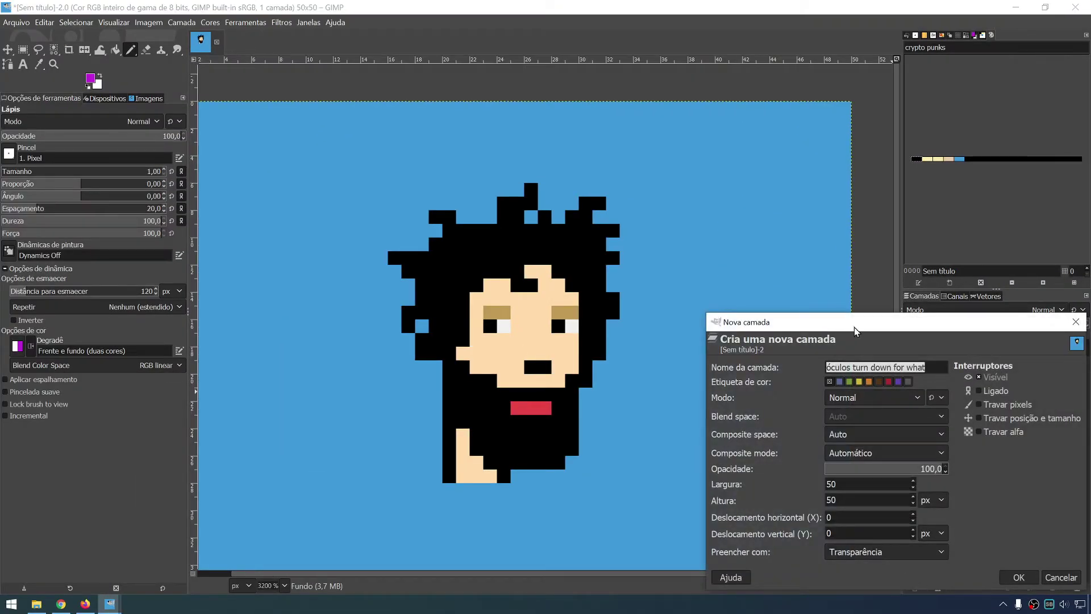
left_click_drag(852, 324, 620, 230)
key("BackSpace")
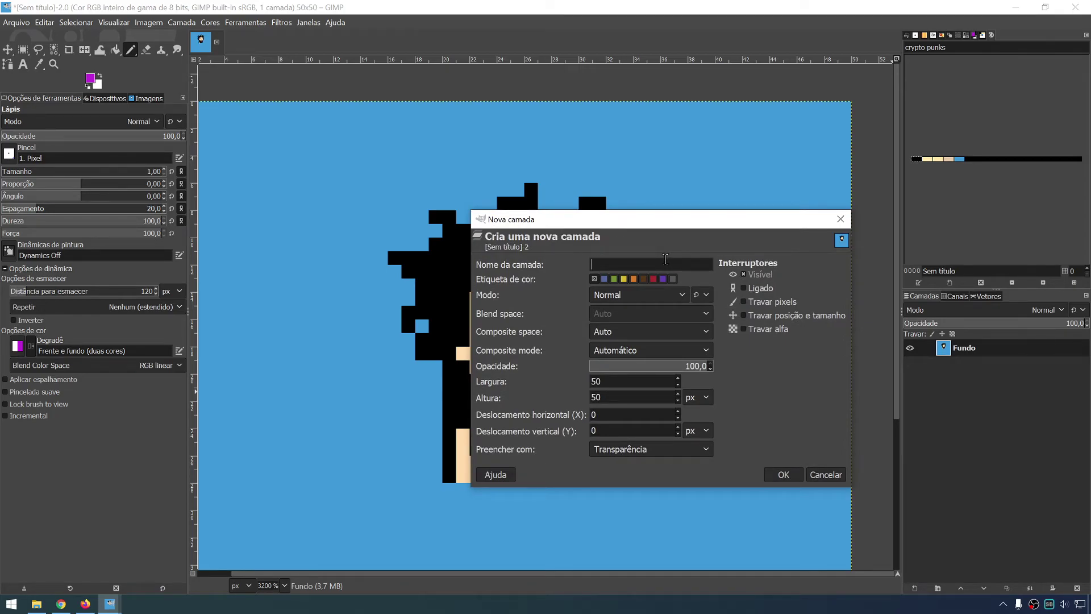
type("boné")
left_click(651, 452)
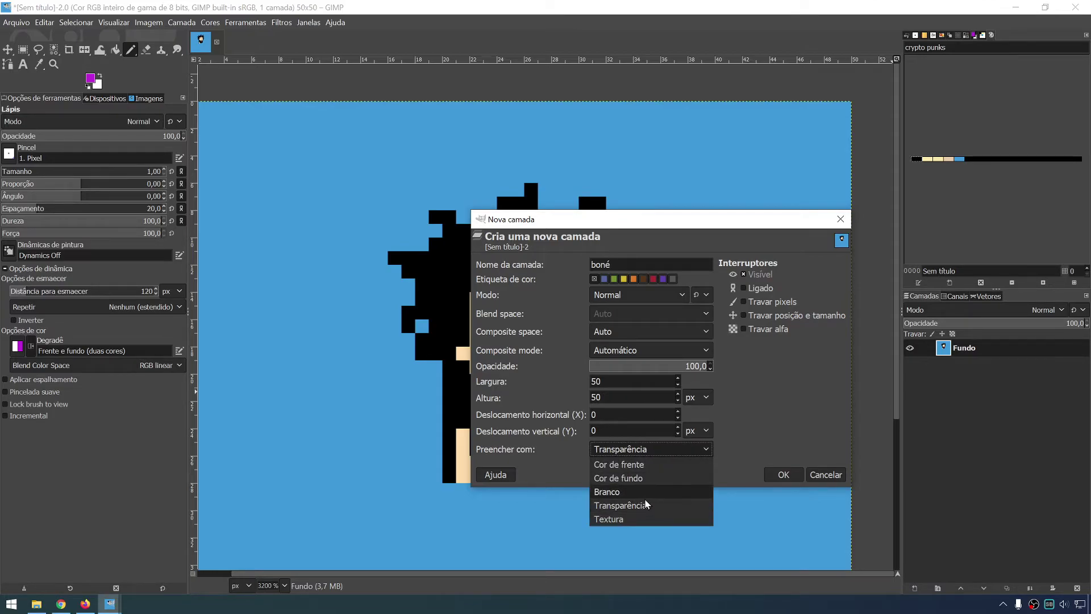
left_click(646, 497)
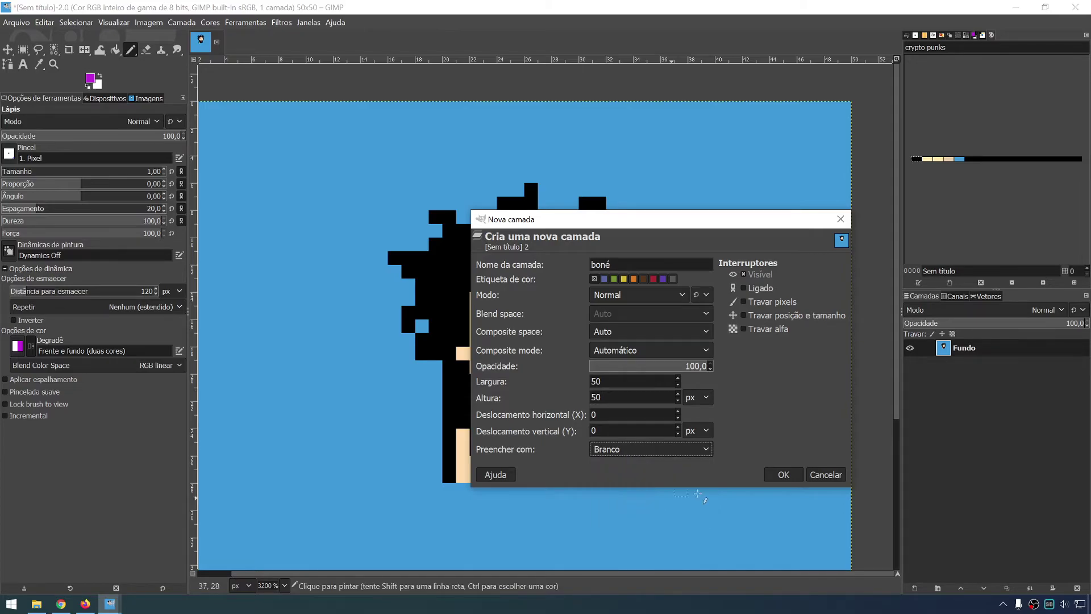
left_click(783, 474)
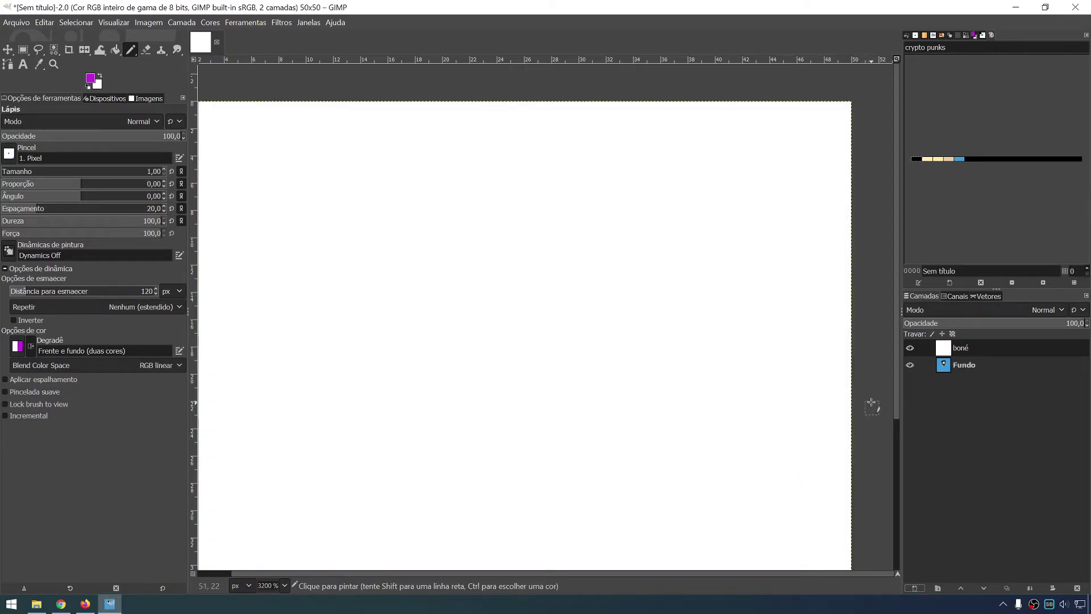
Try a purple stroke on the white boné layer and undo it.
scroll(659, 376, "down", 2)
scroll(670, 381, "down", 1)
scroll(677, 383, "up", 1)
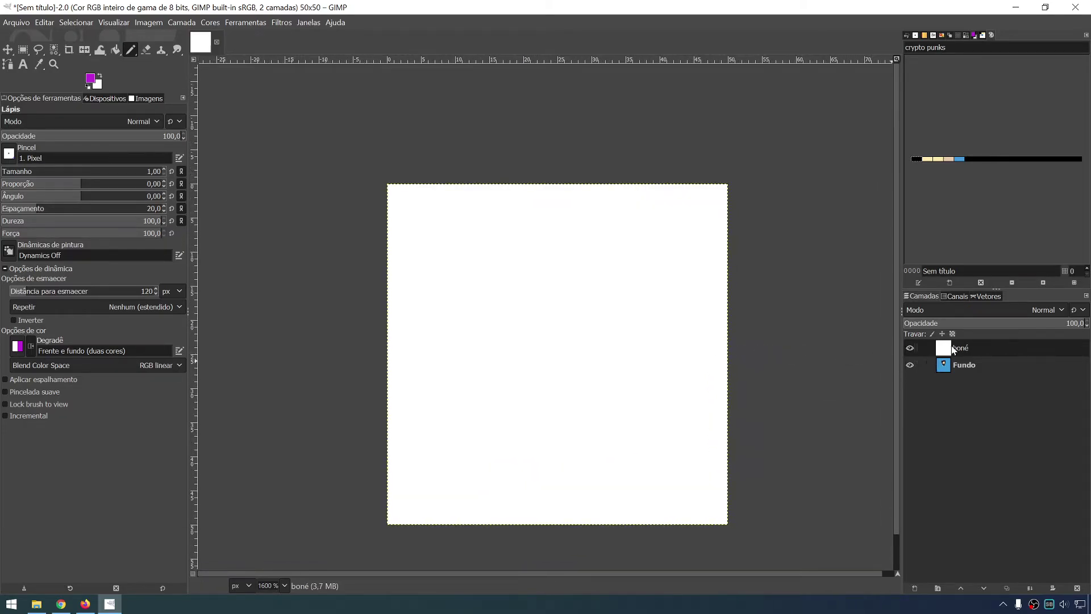
mouse_move(609, 262)
left_mouse_down()
mouse_move(431, 296)
mouse_move(523, 385)
left_mouse_up()
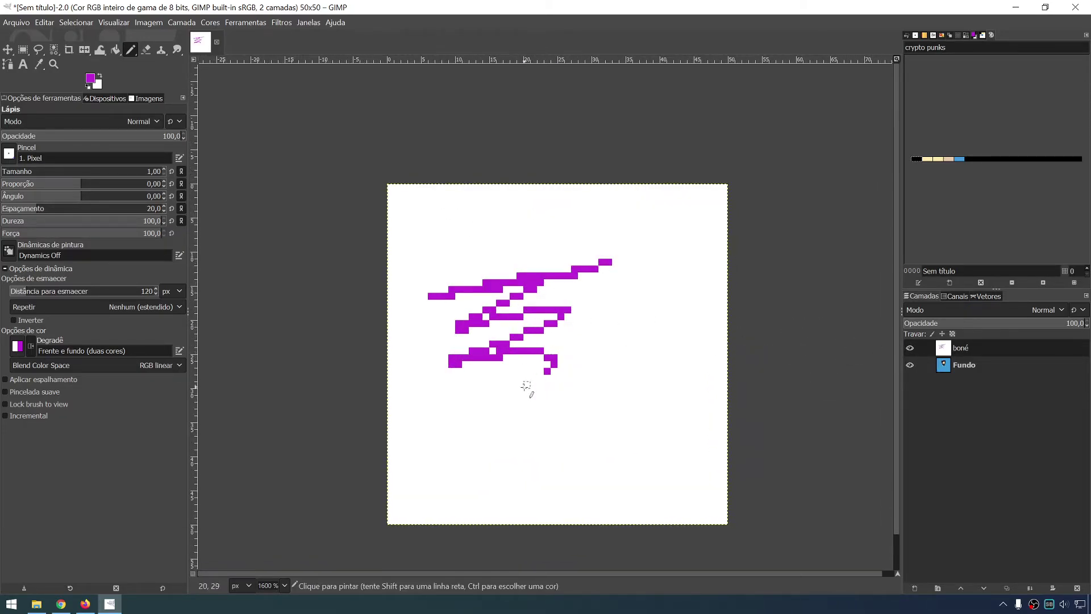
key("ctrl+z")
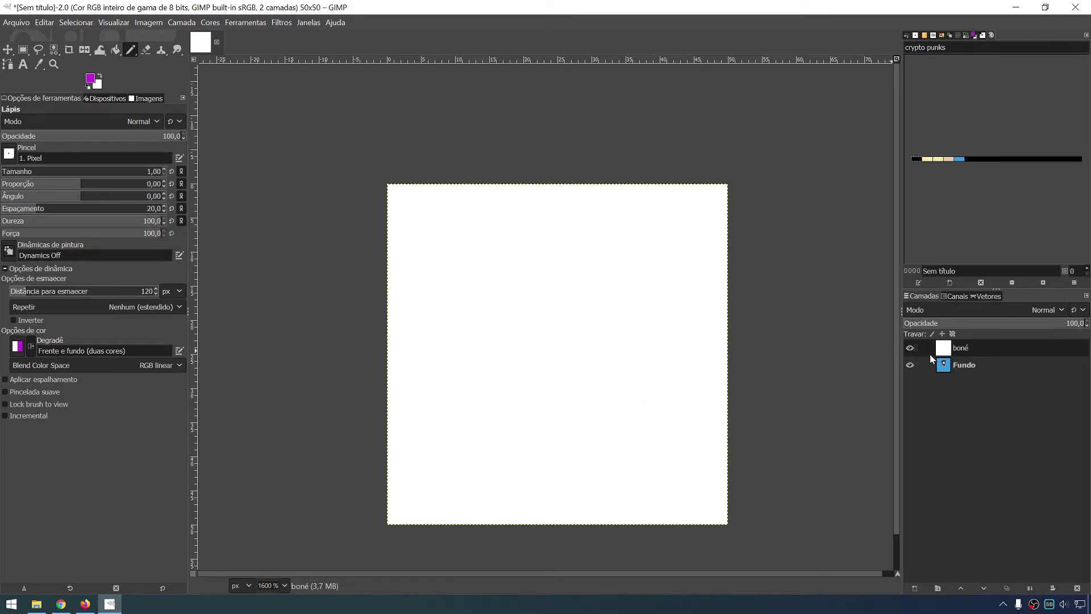
Toggle the boné and Fundo layer visibility, then delete the boné layer.
left_click(910, 348)
left_click(910, 348)
left_click(910, 348)
left_click(912, 364)
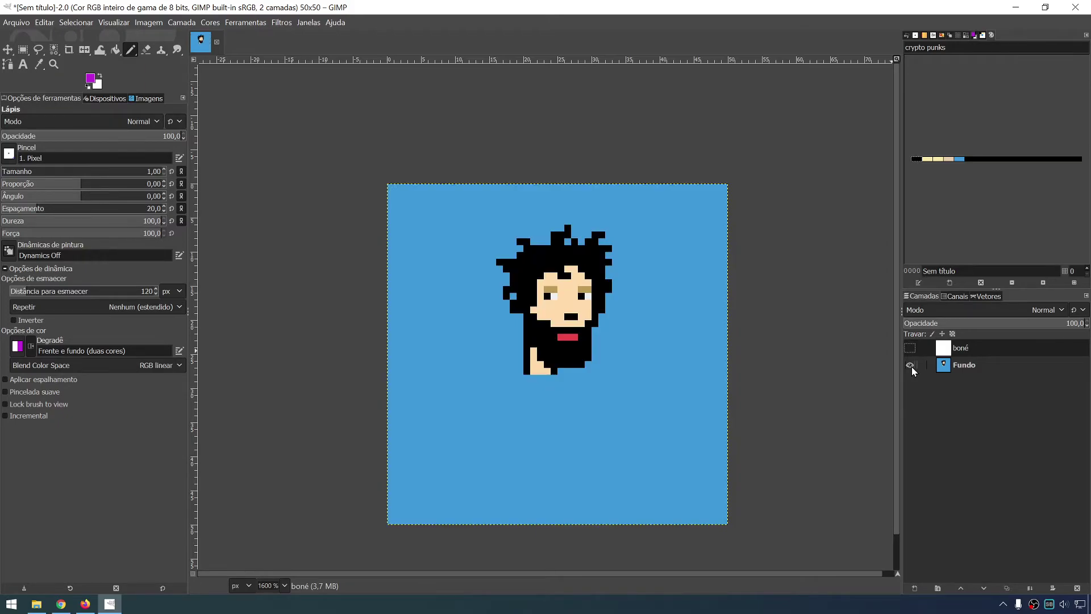
left_click(910, 347)
left_click(911, 365)
right_click(950, 349)
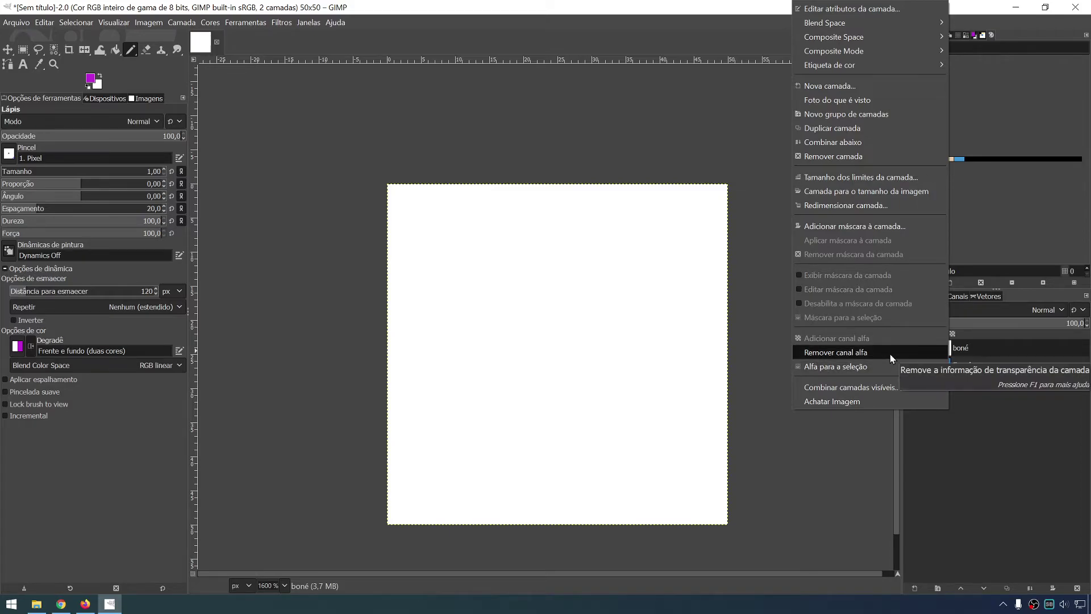
left_click(879, 159)
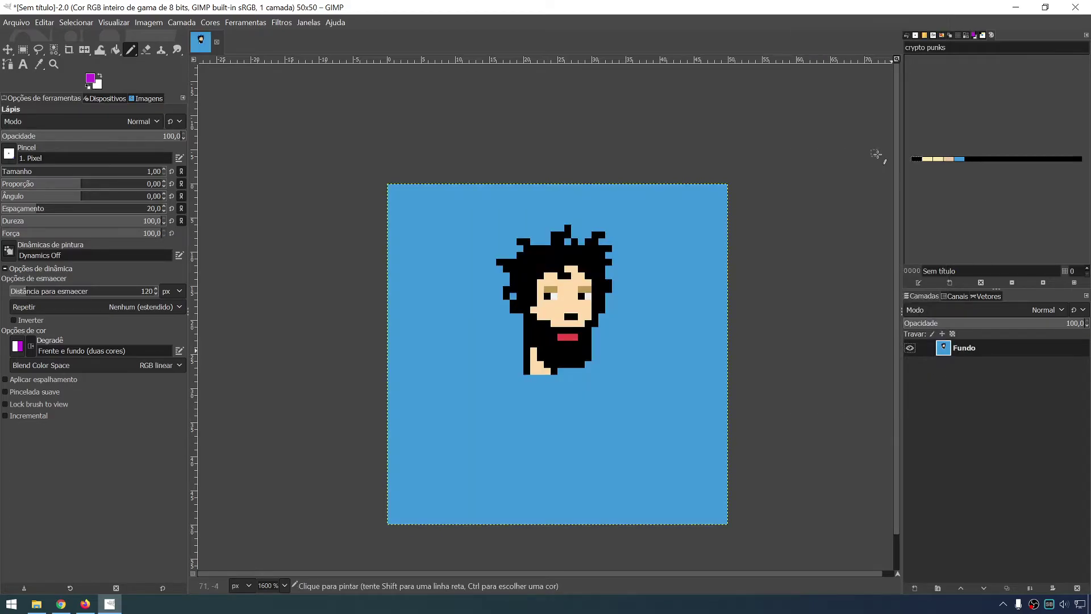
Create a new layer named boné filled with Transparency.
left_click(916, 585)
left_click(886, 551)
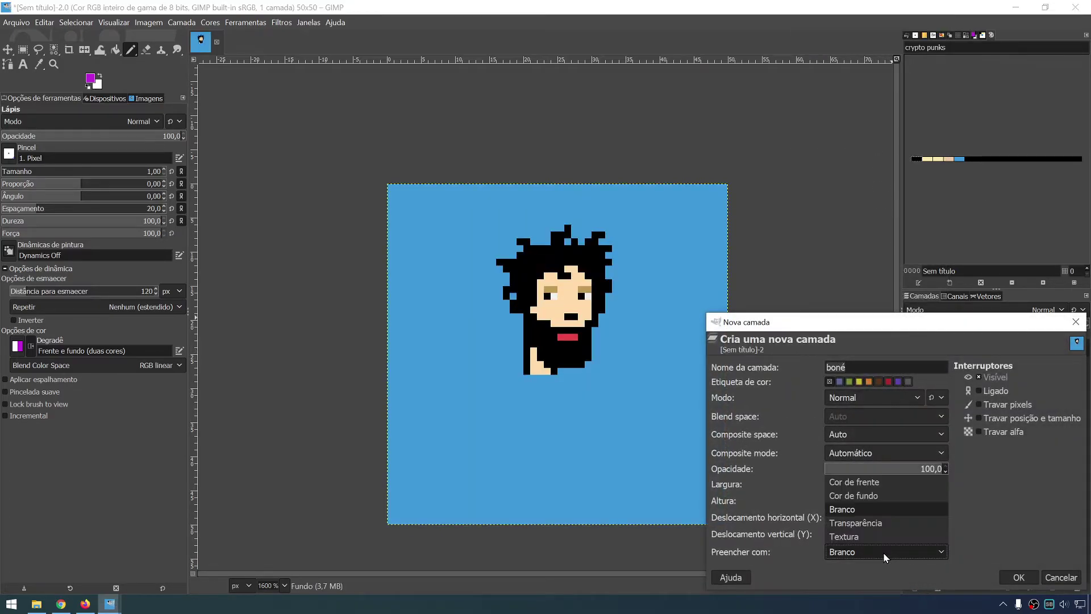
left_click(871, 523)
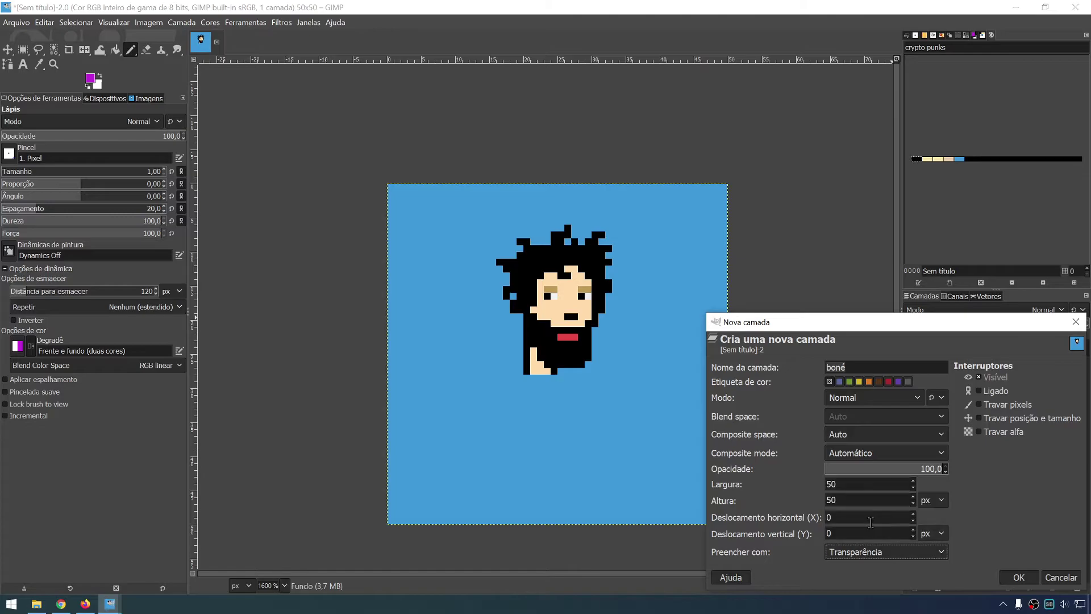
left_click(1013, 574)
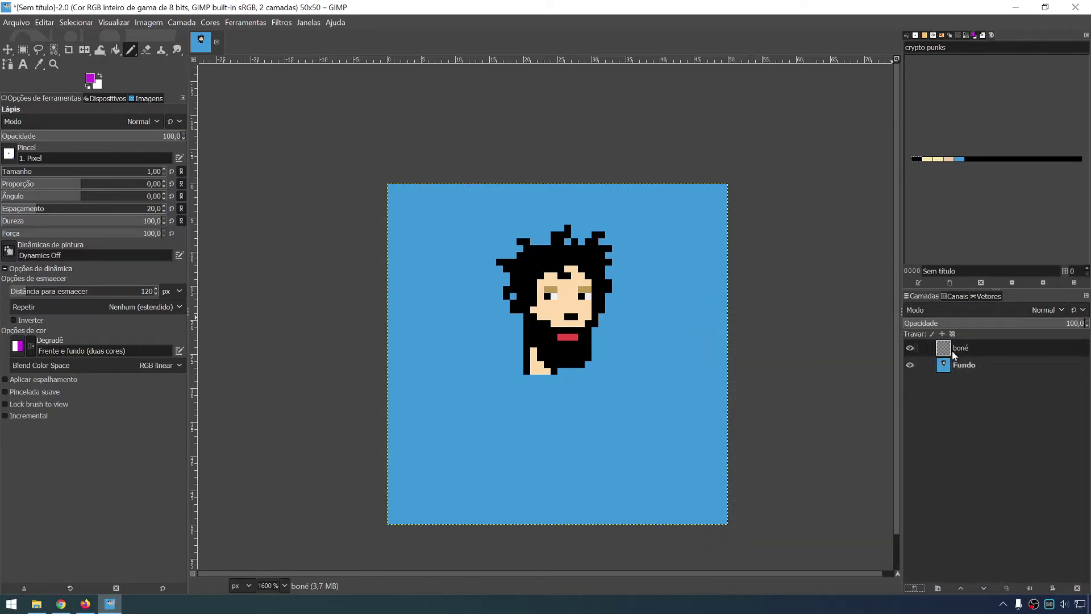
Sketch a trial purple cap, compare by toggling layer visibility, then remove it.
left_click_drag(495, 263, 580, 238)
key("ctrl+z")
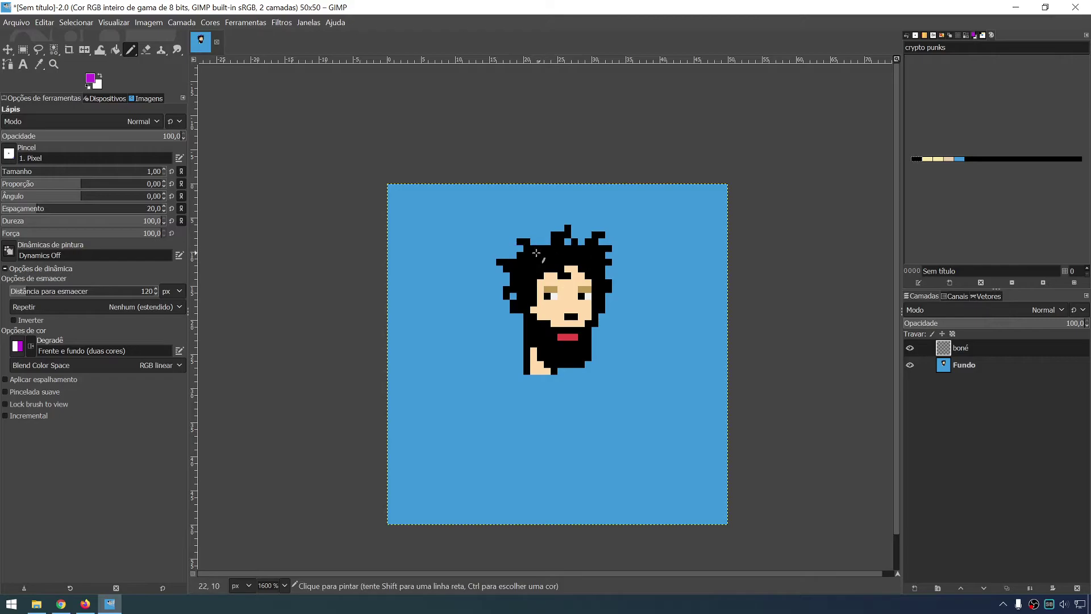
mouse_move(511, 256)
left_mouse_down()
mouse_move(619, 254)
mouse_move(537, 233)
mouse_move(597, 250)
mouse_move(577, 261)
mouse_move(540, 245)
mouse_move(572, 233)
mouse_move(526, 250)
left_mouse_up()
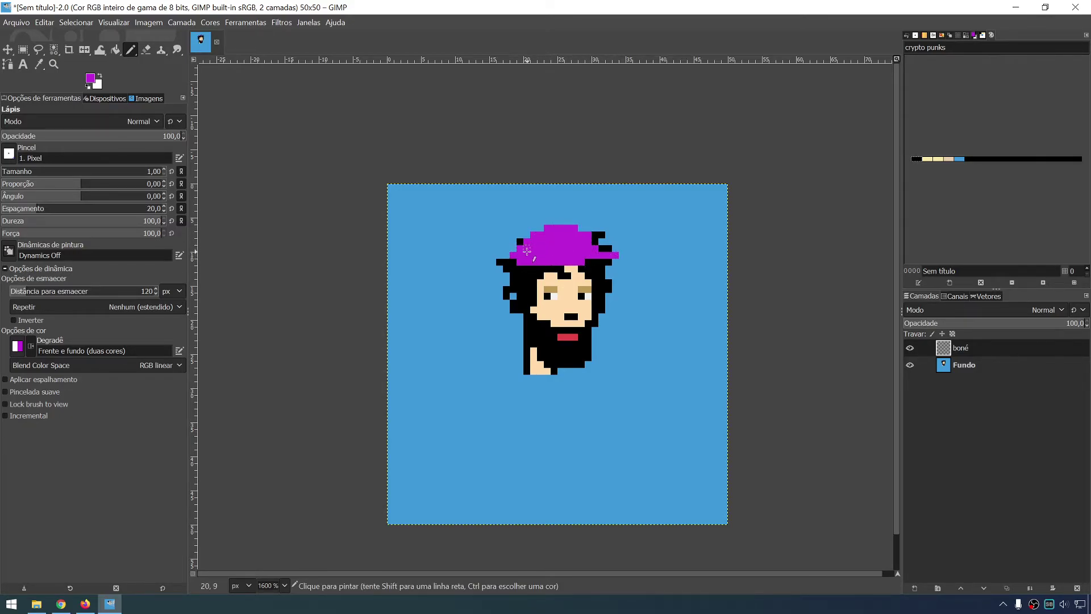
left_click(910, 347)
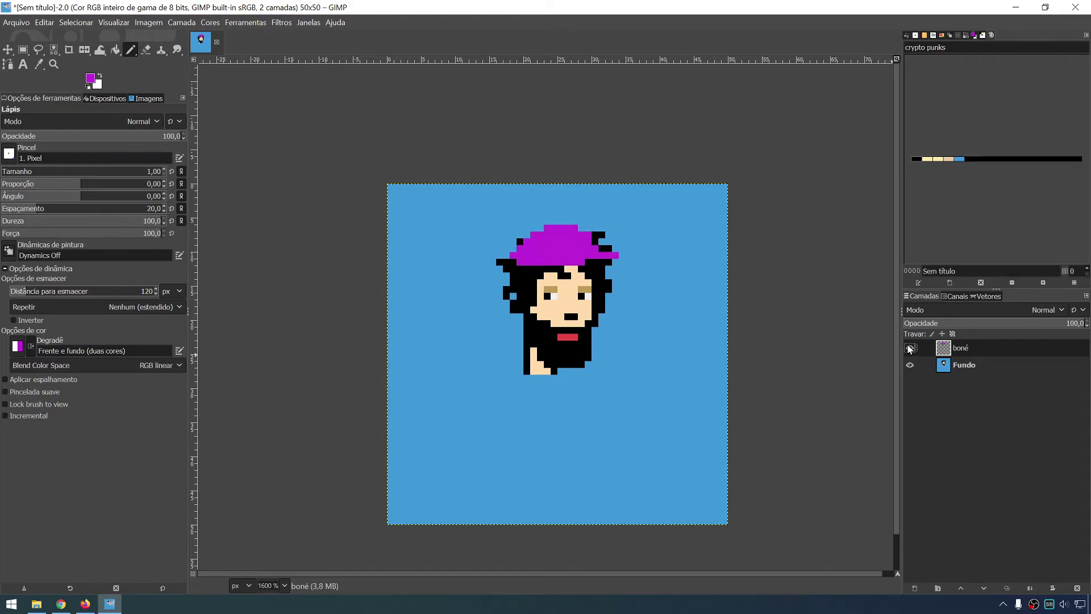
left_click(910, 348)
left_click(910, 348)
left_click(911, 366)
left_click(910, 348)
left_click(910, 348)
left_click(910, 348)
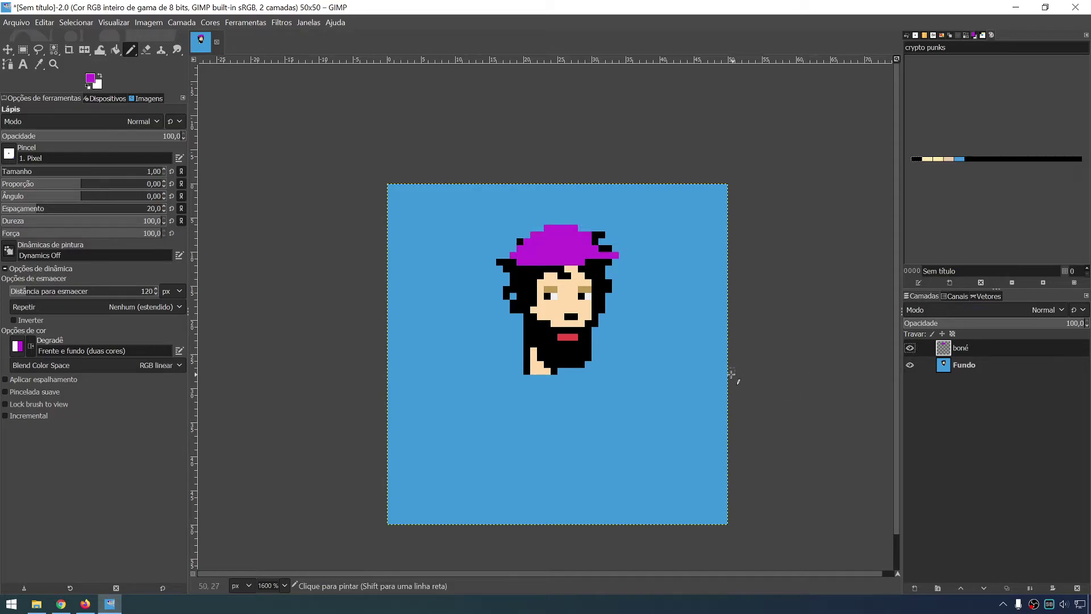
key("Delete")
Select the Fundo face layer and lower its opacity to about 45.6%.
scroll(541, 201, "up", 1, "ctrl")
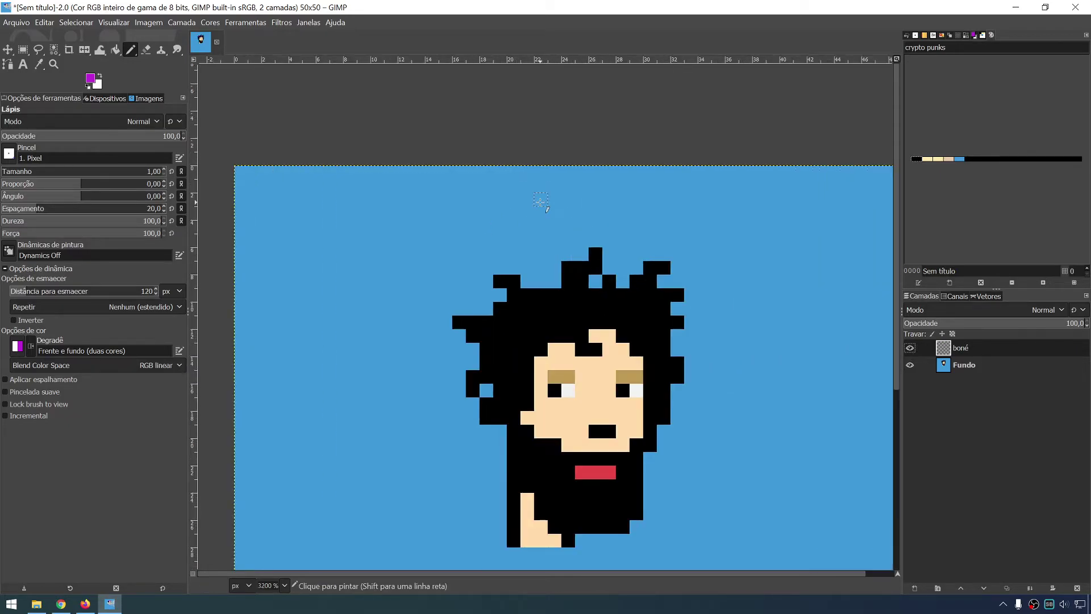
scroll(597, 292, "up", 1, "ctrl")
scroll(591, 284, "down", 1)
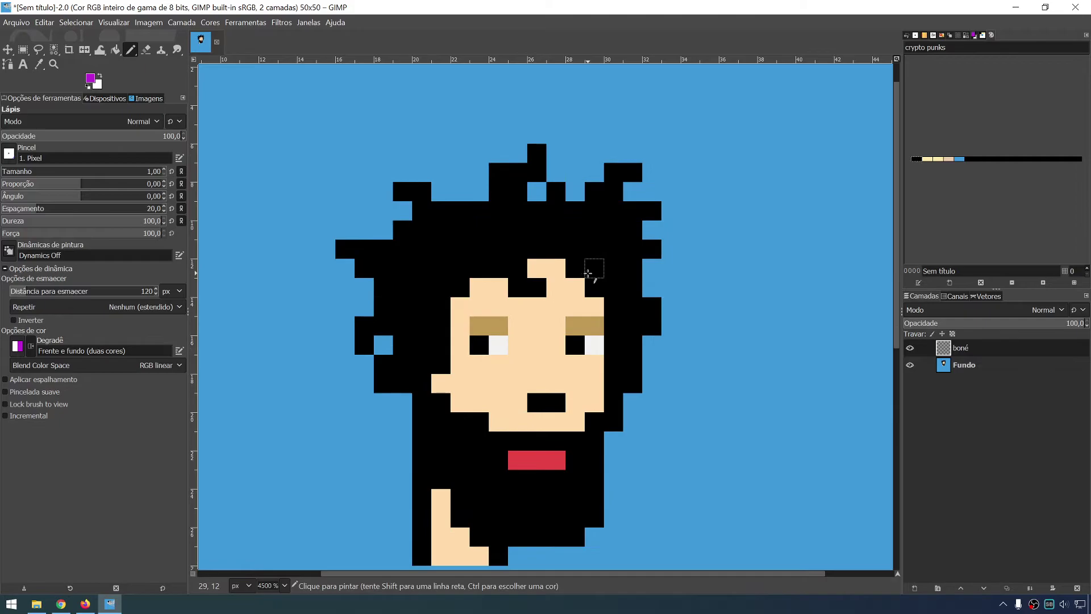
scroll(673, 294, "down", 1, "ctrl")
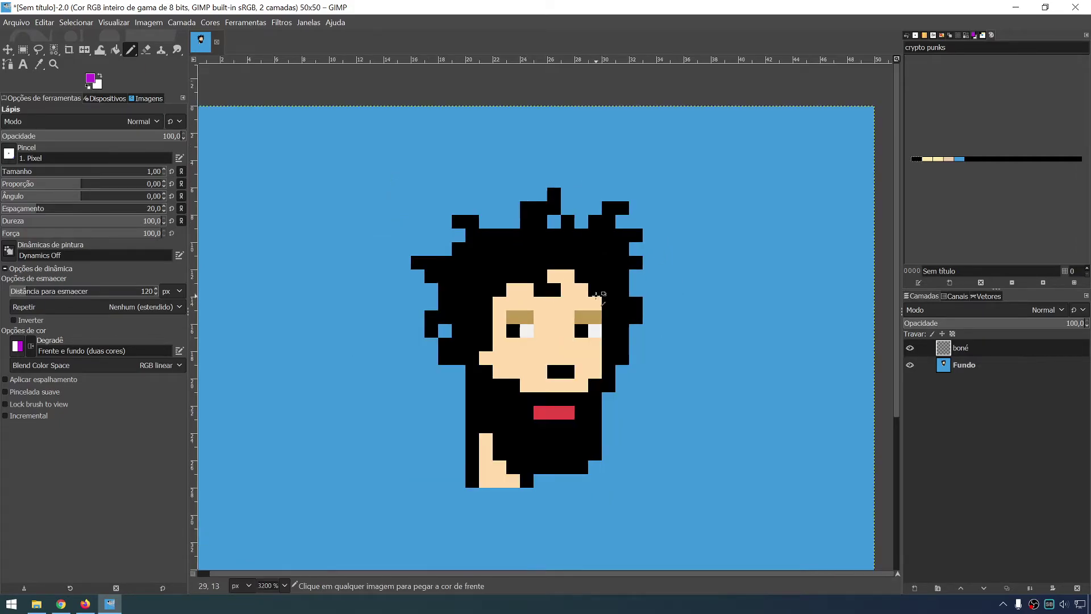
scroll(674, 294, "down", 1, "ctrl")
left_click(938, 351)
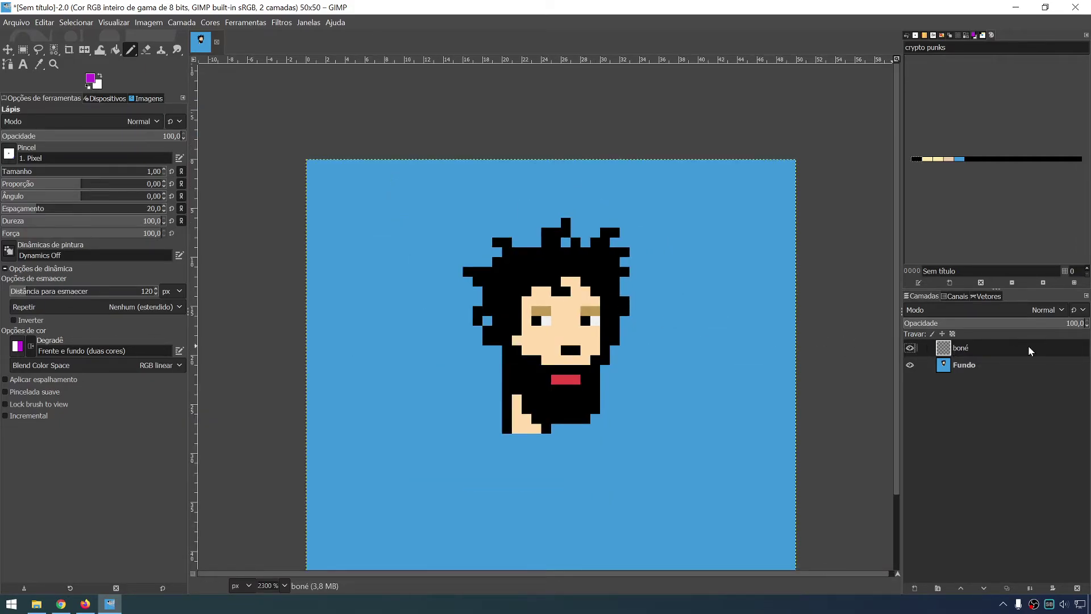
left_click(978, 365)
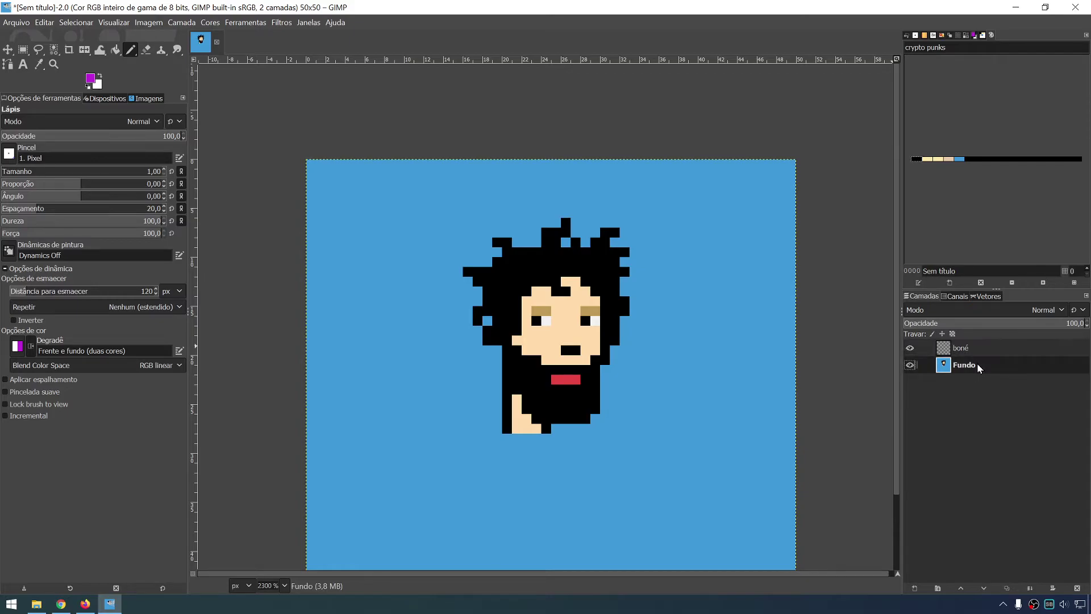
left_click_drag(1049, 323, 1030, 324)
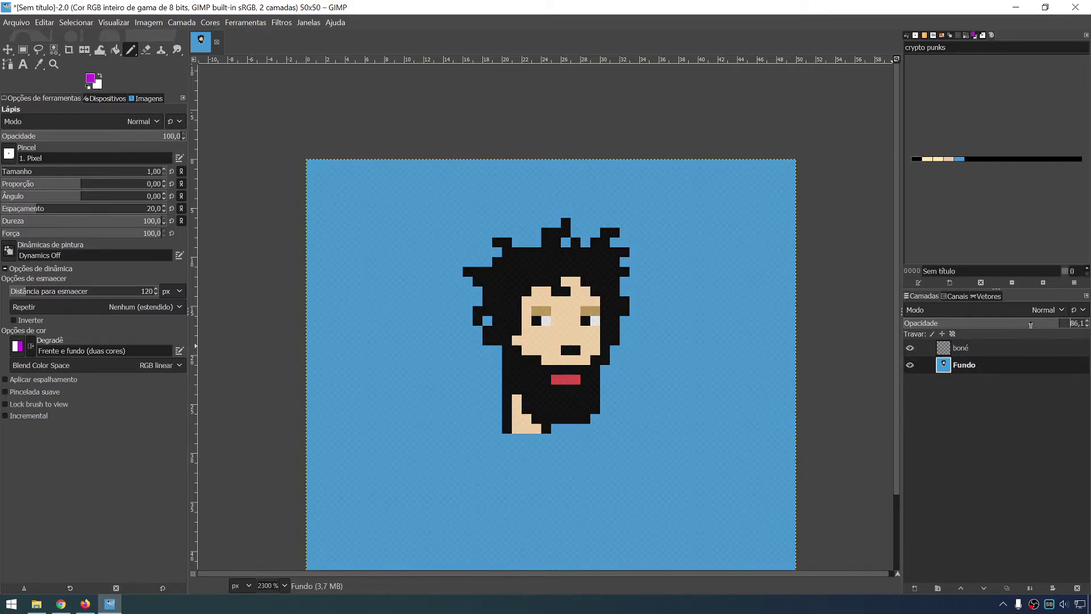
mouse_move(954, 324)
left_mouse_down()
mouse_move(901, 324)
mouse_move(1063, 323)
mouse_move(986, 323)
left_mouse_up()
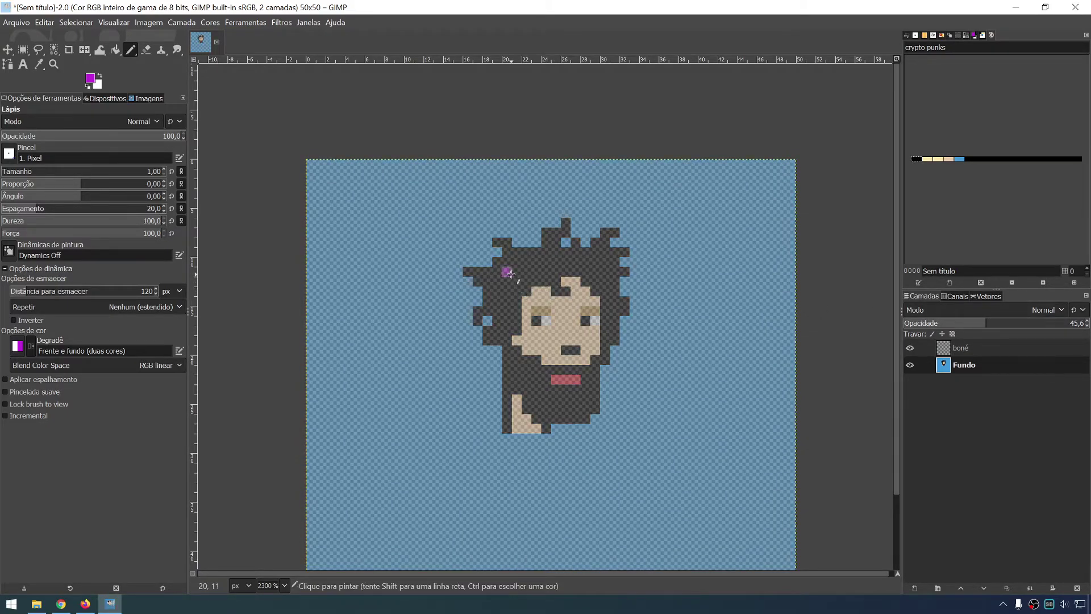
Try magenta cap strokes on the boné layer, undo them, and view the CryptoPunk 1223 reference.
left_click_drag(506, 273, 630, 273)
key("ctrl+z")
left_click(961, 348)
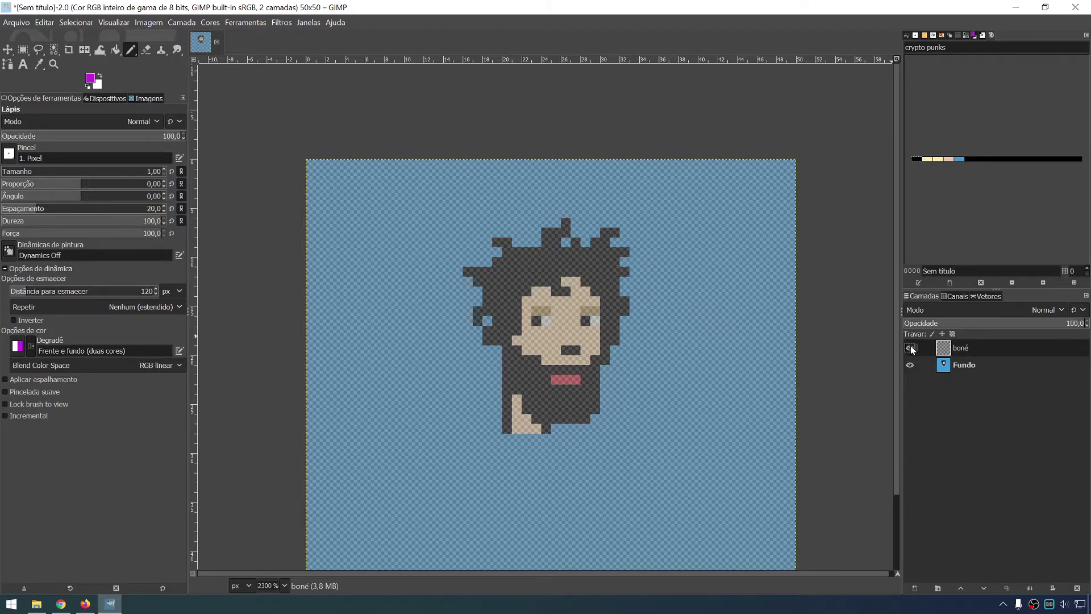
mouse_move(503, 279)
left_mouse_down()
mouse_move(643, 290)
mouse_move(567, 274)
left_mouse_up()
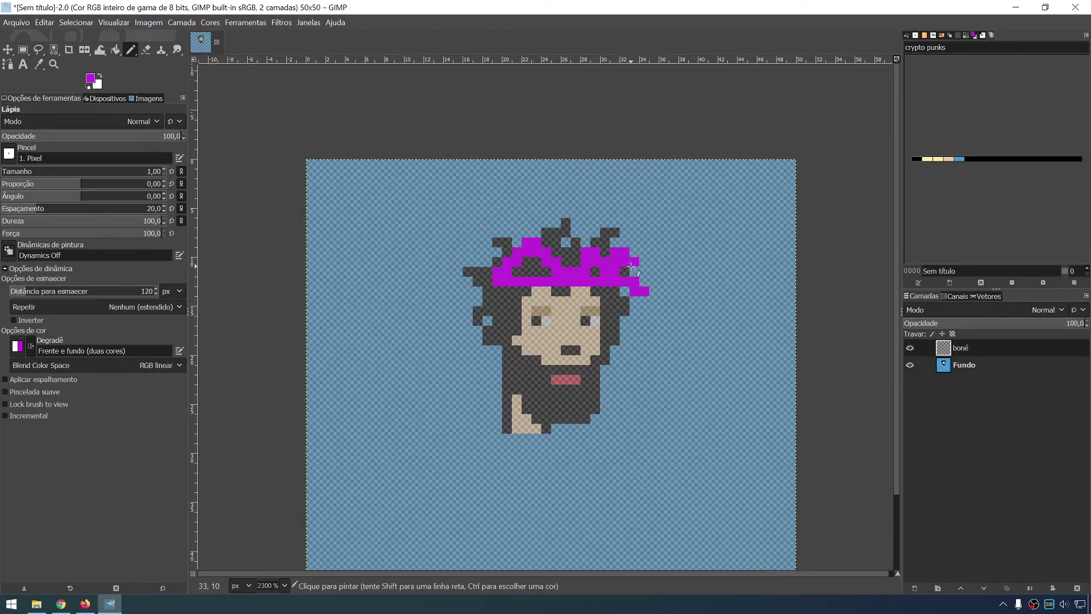
key("ctrl+z")
key("ctrl+z")
key("alt+Tab")
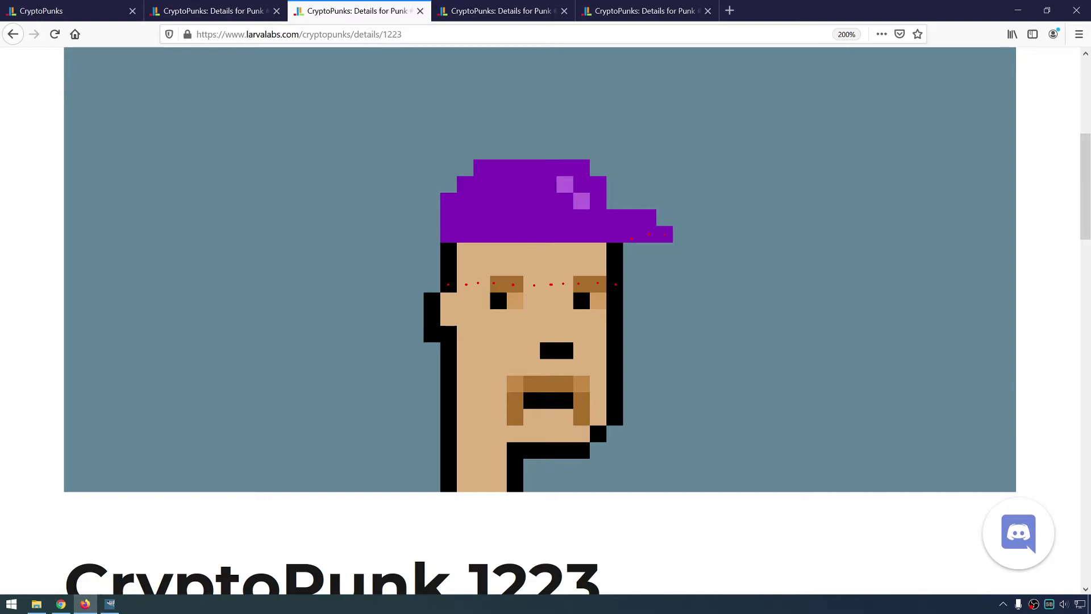
Paint the first two magenta cap rows across the hair, checking the reference.
key("alt+Tab")
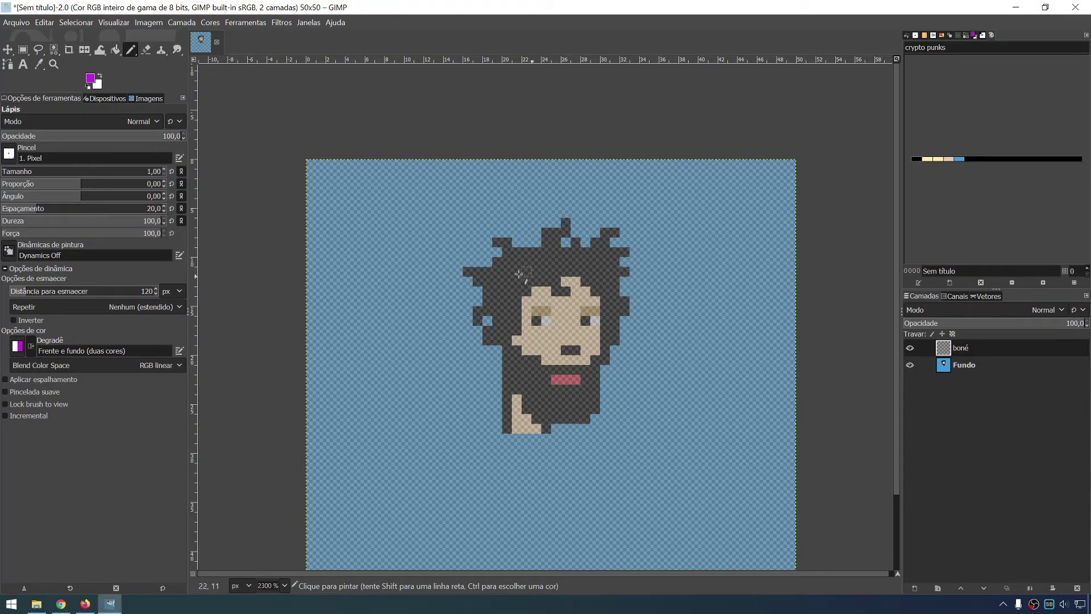
left_click_drag(485, 272, 618, 271)
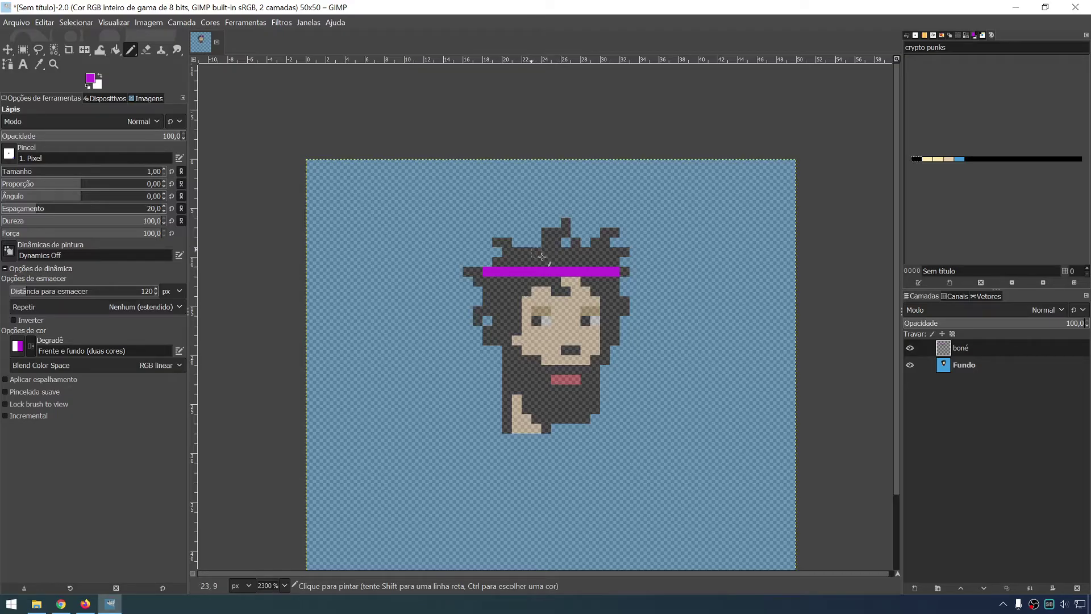
key("alt+Tab")
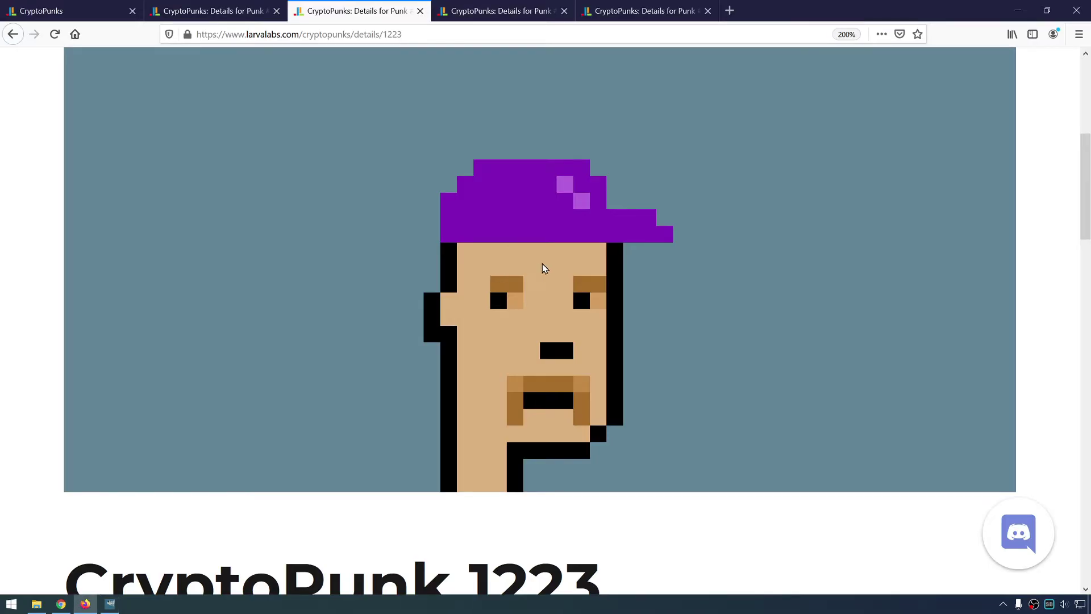
key("alt+Tab")
key("alt+Tab")
key("alt+Tab")
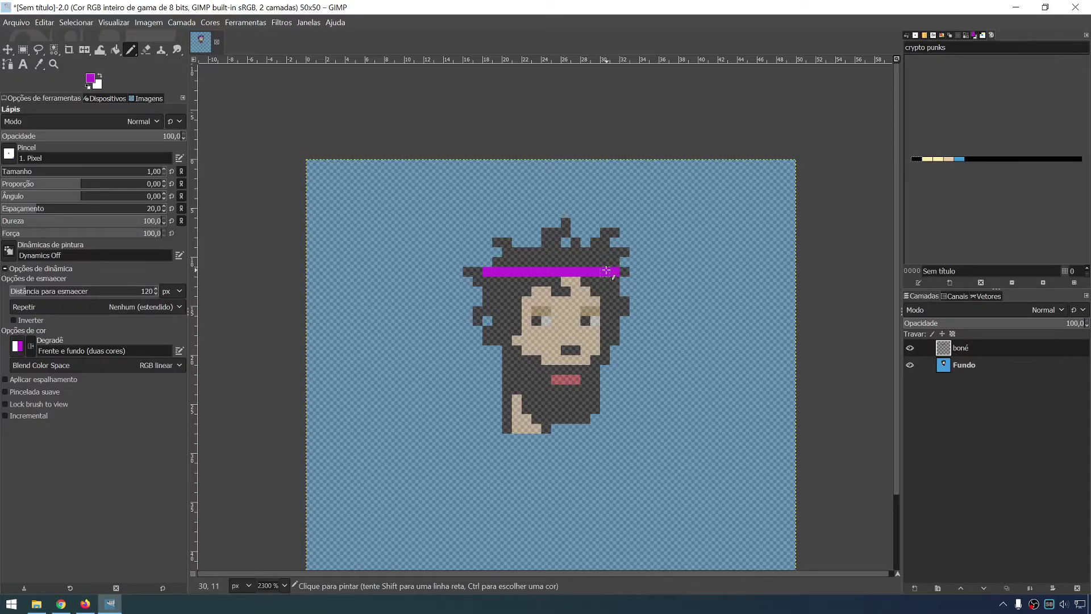
left_click_drag(607, 262, 483, 262)
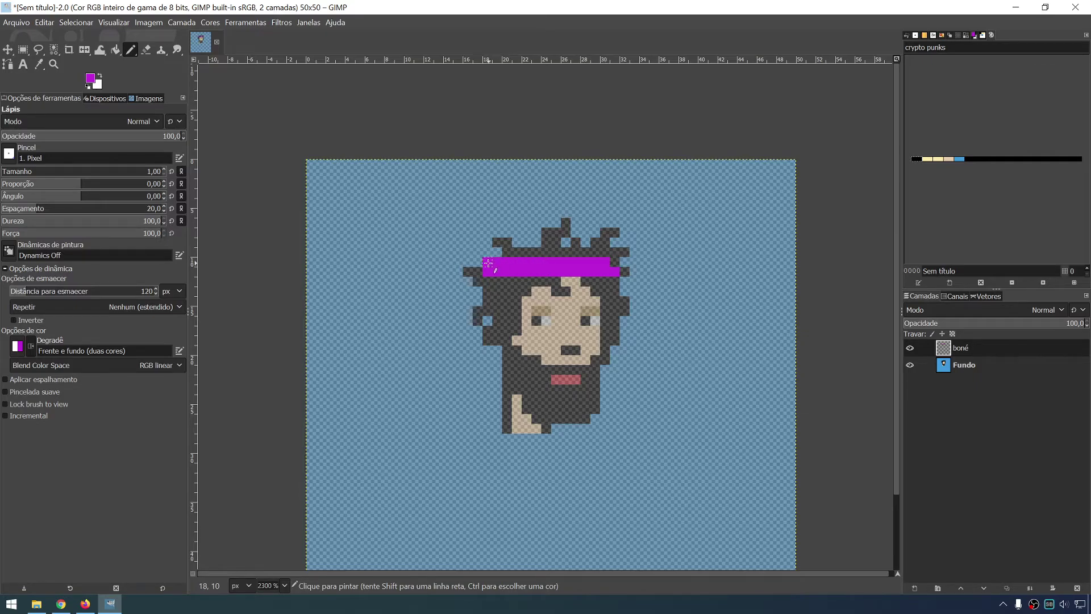
key("alt+Tab")
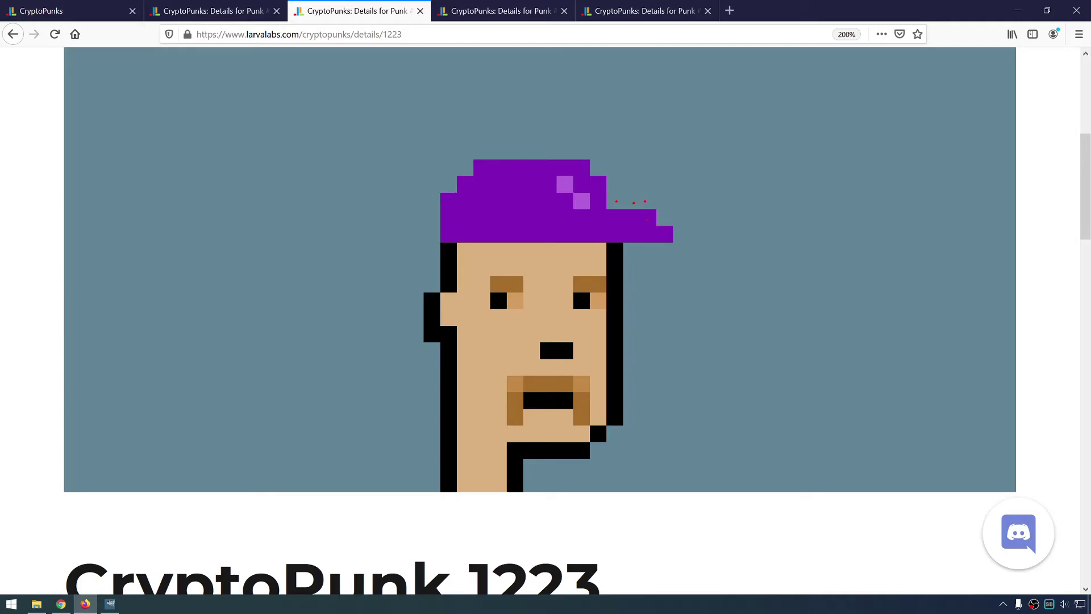
key("alt+Tab")
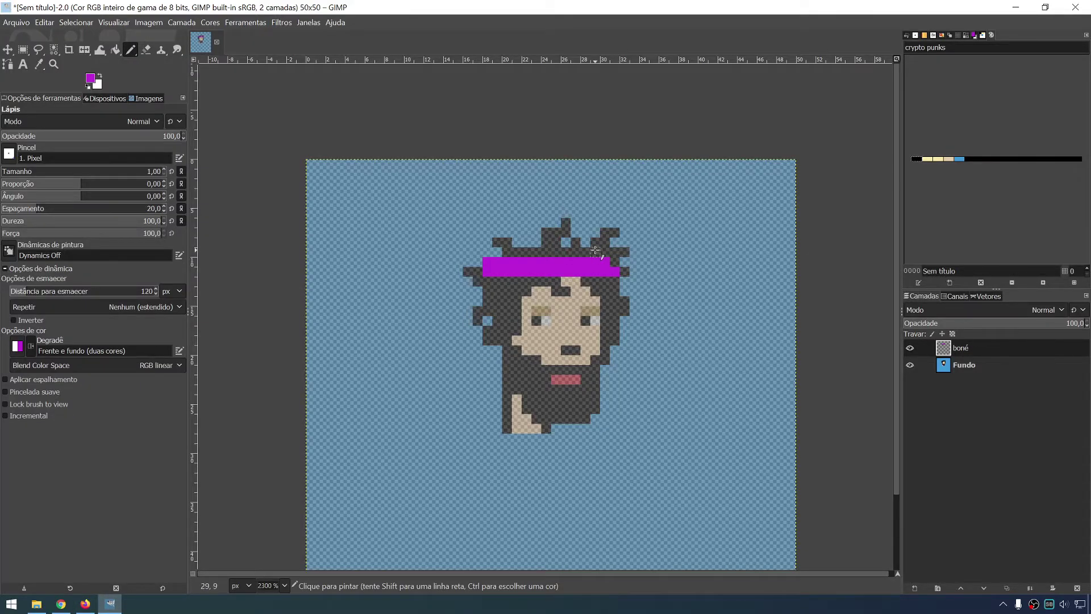
Paint a higher magenta cap row and add pixels at the cap top.
left_click_drag(576, 252, 489, 250)
key("alt+Tab")
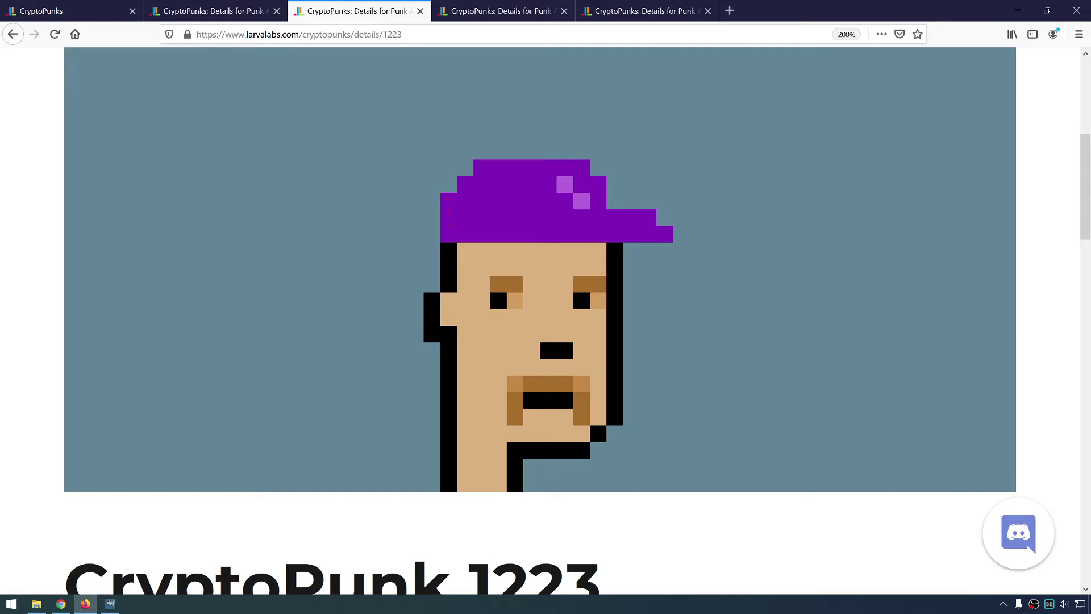
key("alt+Tab")
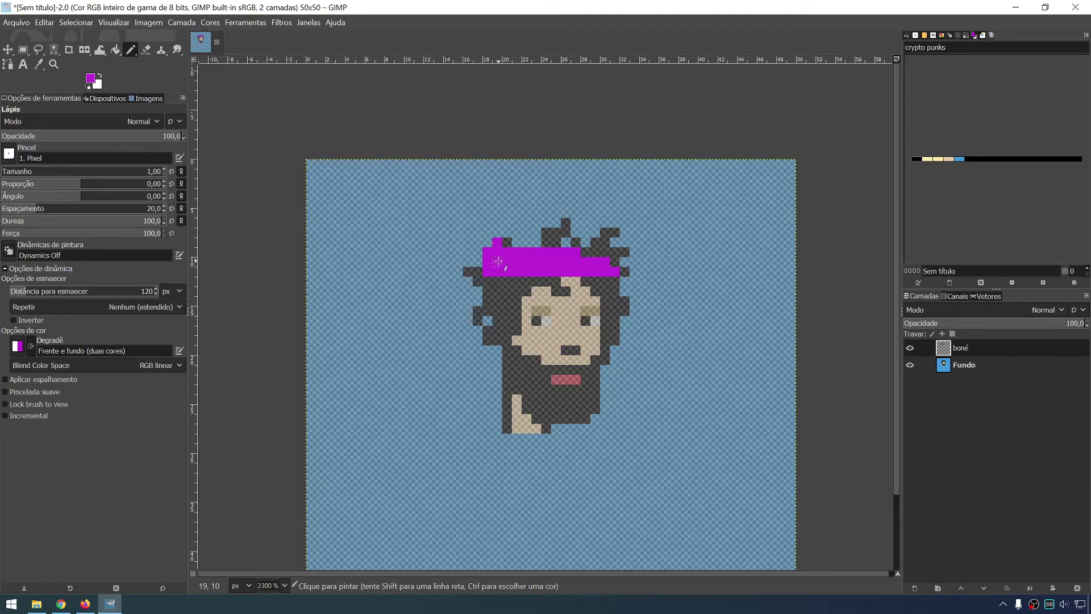
key("alt+Tab")
key("alt+Tab")
left_click_drag(507, 233, 507, 243)
key("alt+Tab")
key("alt+Tab")
key("alt+Tab")
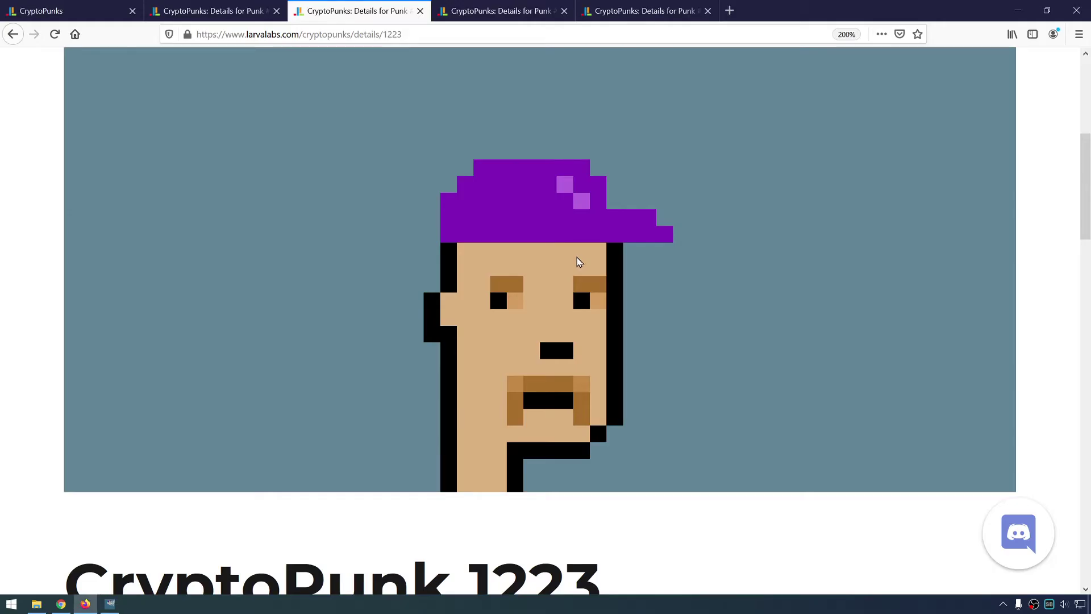
Fill in the top rows of the magenta cap, comparing with the reference punk.
key("alt+Tab")
key("alt+Tab")
key("alt+Tab")
left_click_drag(572, 239, 494, 242)
key("alt+Tab")
key("alt+Tab")
left_click_drag(566, 233, 507, 234)
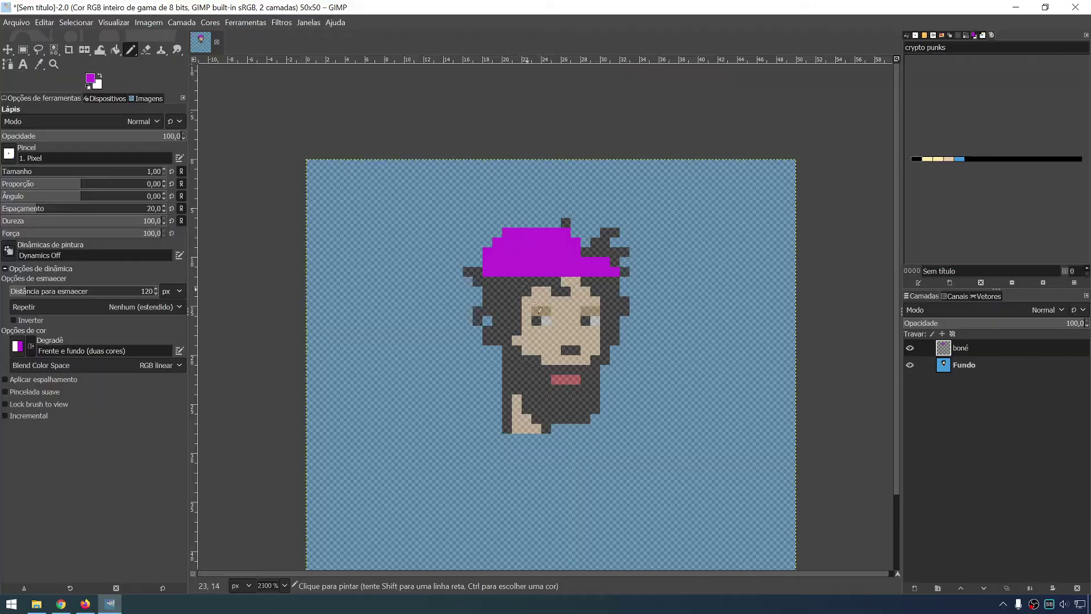
key("alt+Tab")
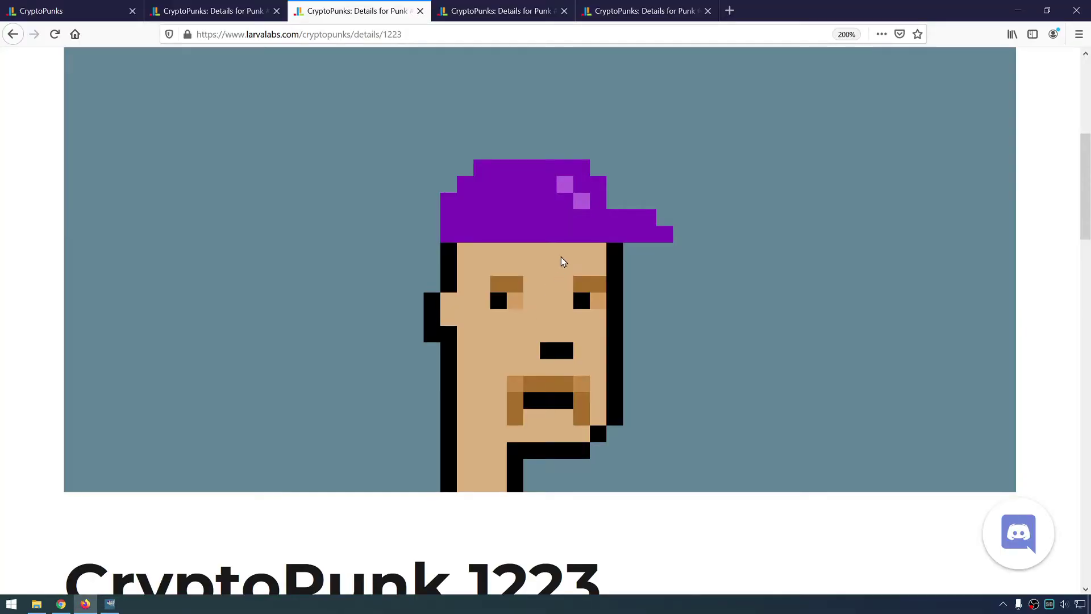
key("alt+Tab")
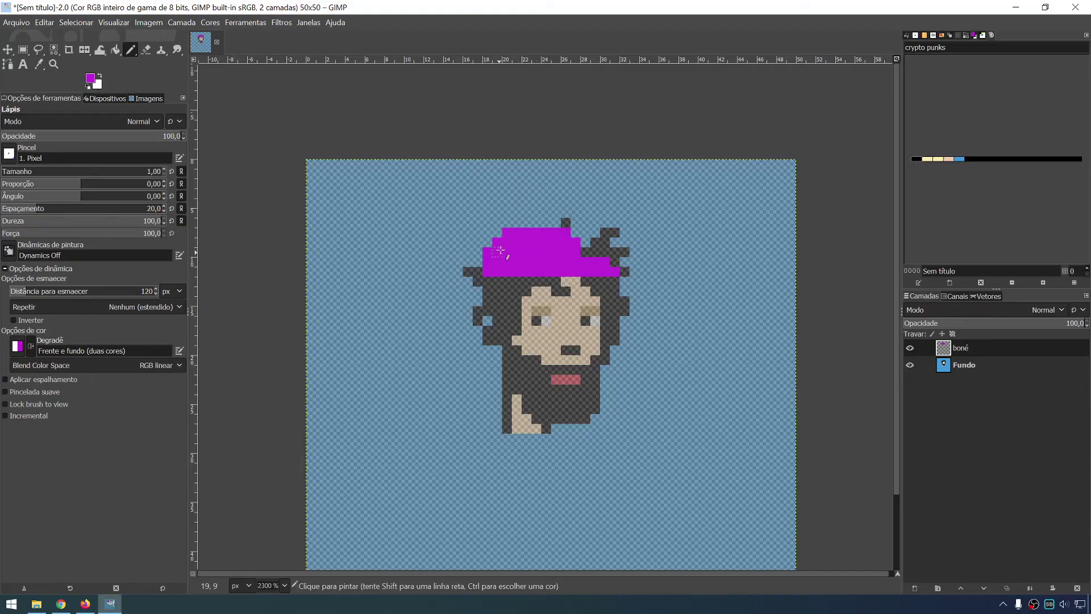
scroll(528, 238, "up", 5)
scroll(527, 313, "down", 1)
scroll(574, 246, "down", 1)
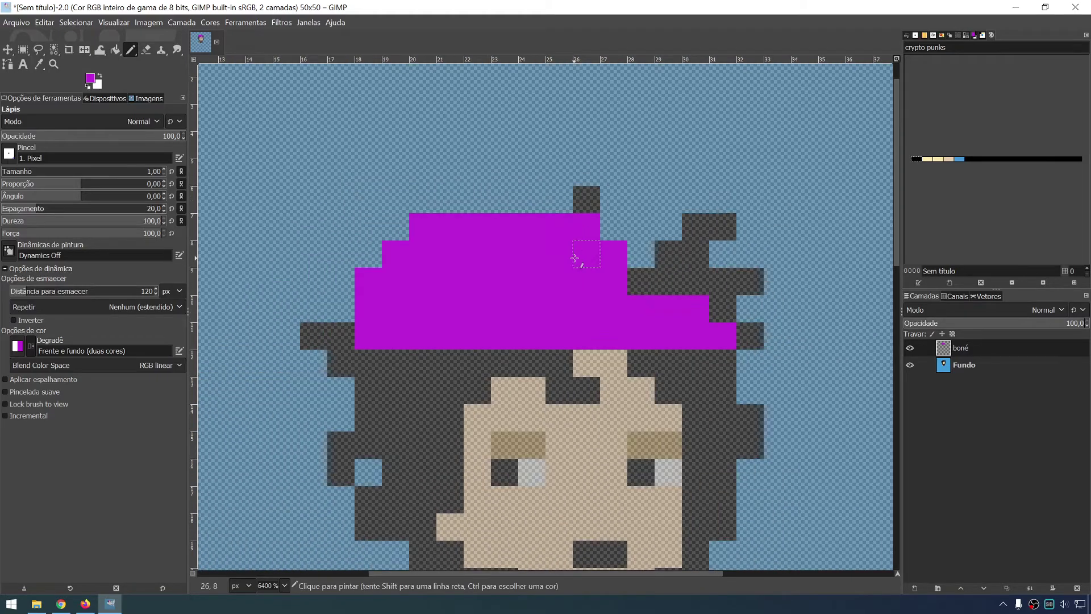
Choose light pink c777d3 and pencil two diagonal highlight pixels on the cap.
left_click(91, 83)
left_click_drag(237, 153, 226, 171)
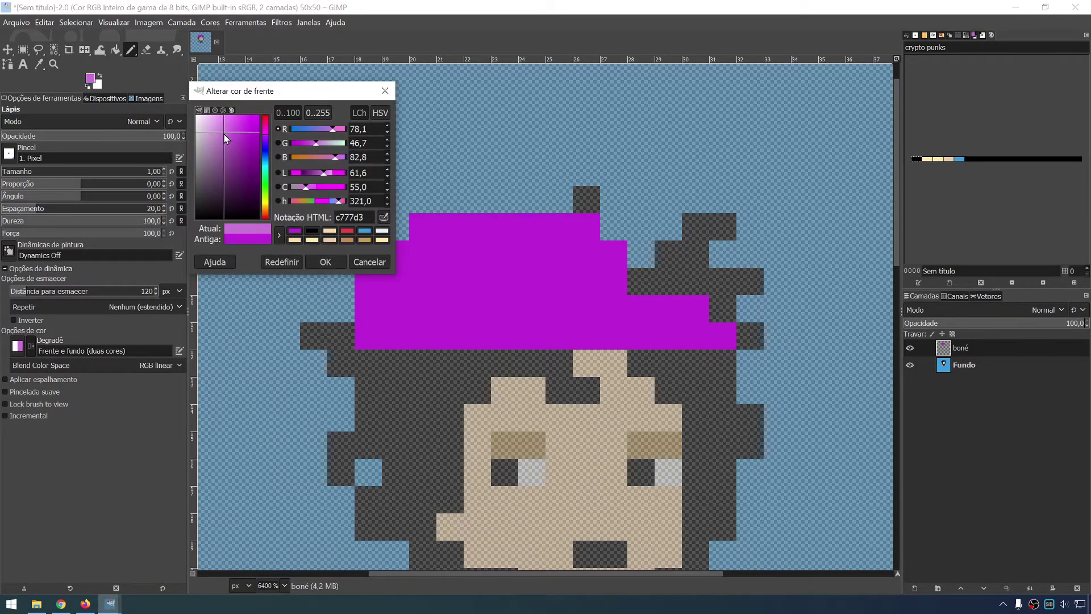
key("alt+Tab")
key("alt+Tab")
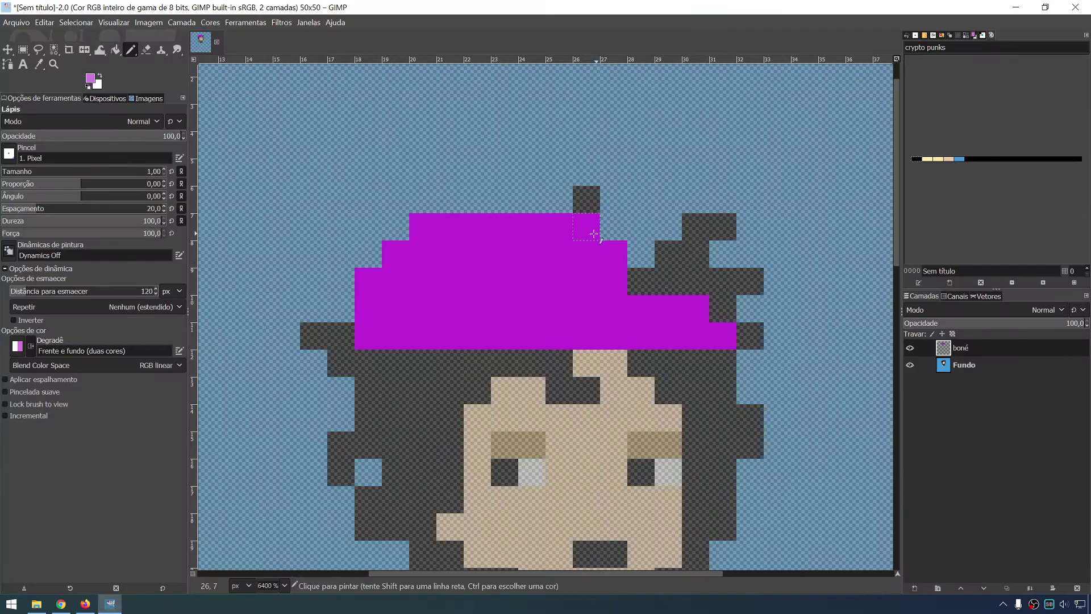
left_click(560, 254)
left_click(586, 279)
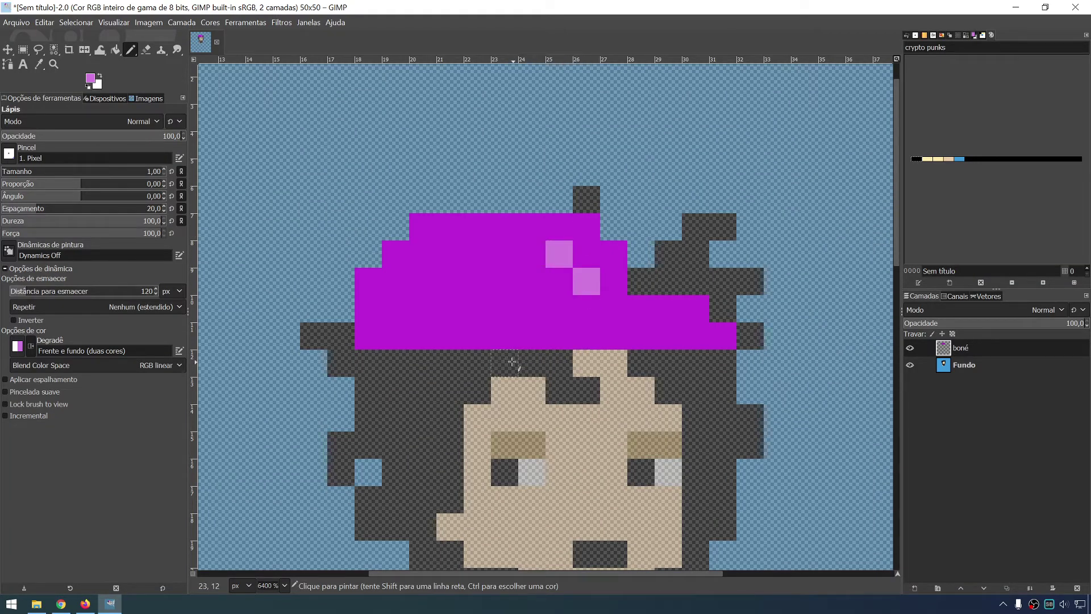
scroll(494, 356, "down", 1)
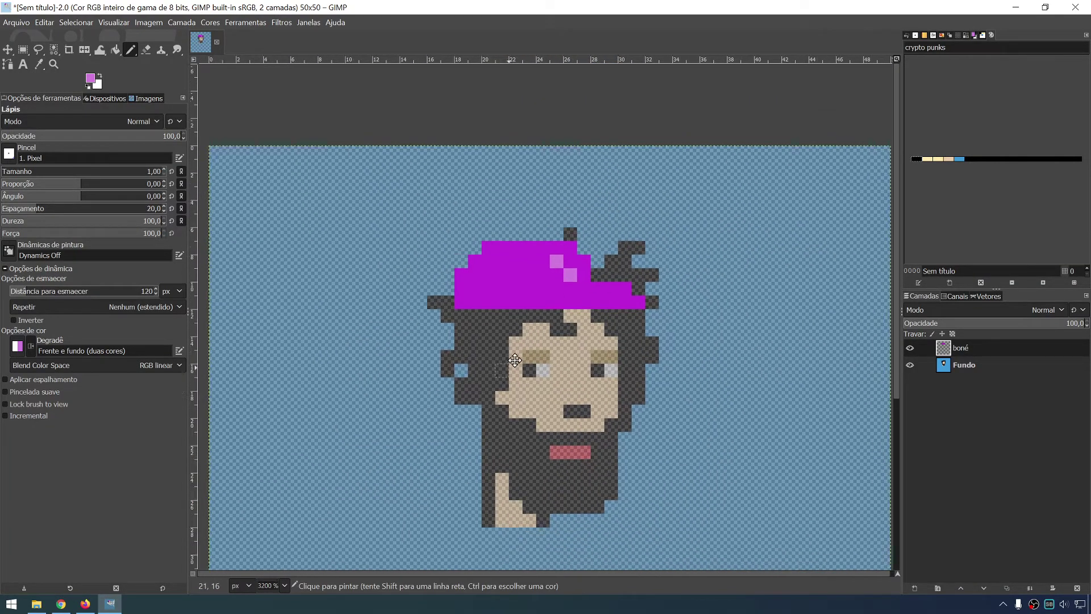
scroll(495, 329, "down", 2)
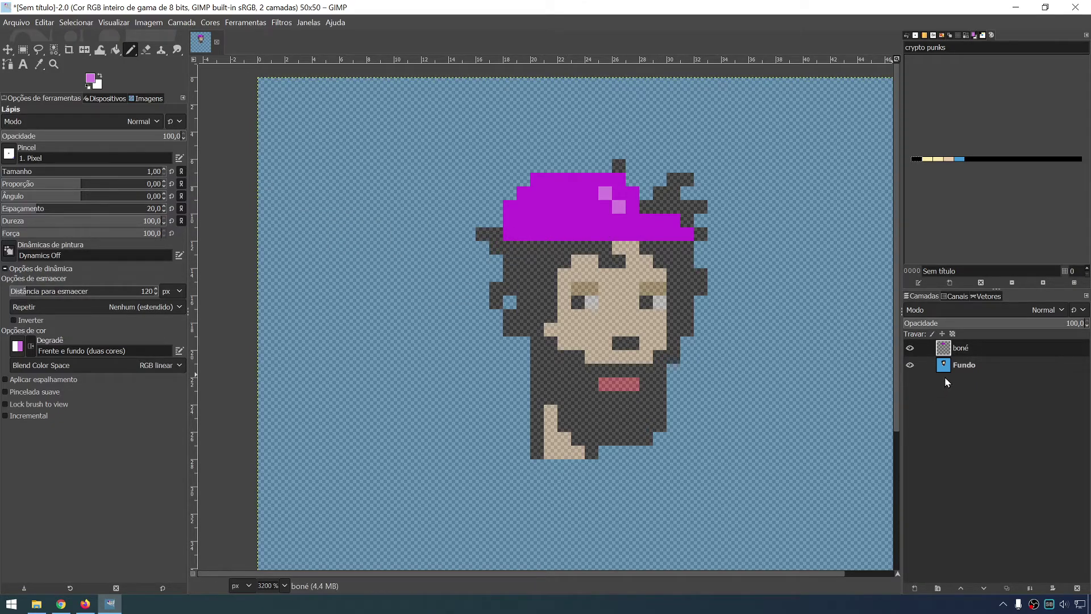
With the Move tool, drag the cap onto the head and restore Fundo to full opacity.
left_click(8, 51)
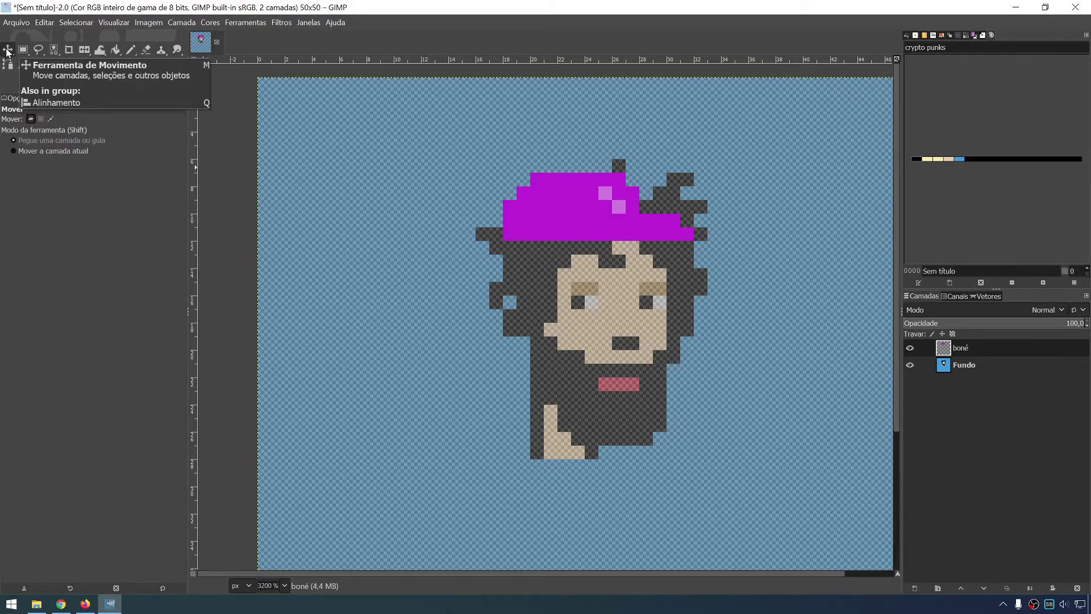
left_click(21, 141)
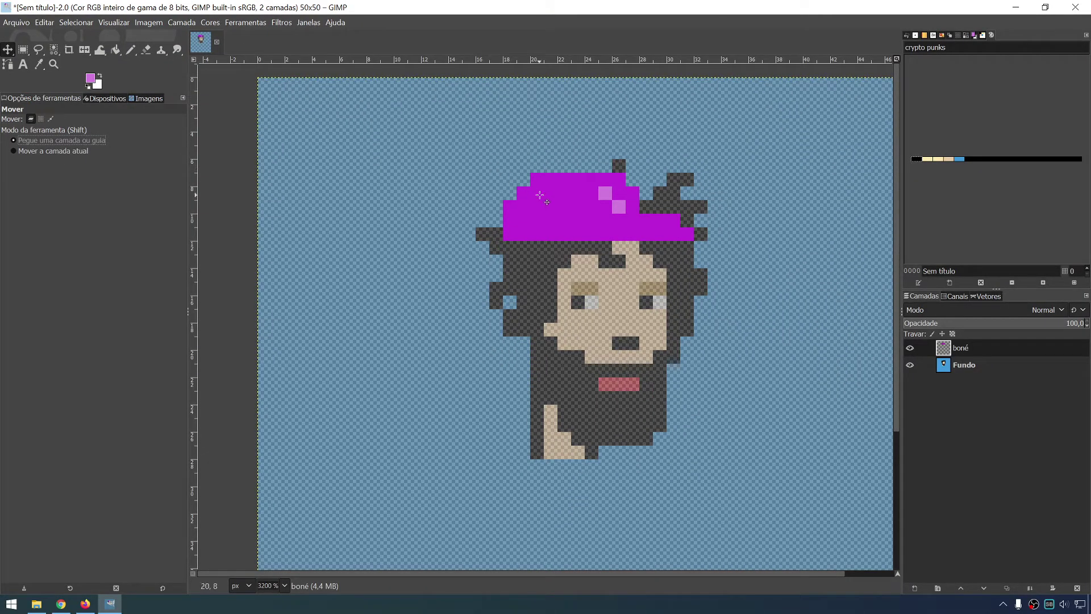
mouse_move(539, 195)
left_mouse_down()
mouse_move(418, 266)
mouse_move(373, 235)
mouse_move(483, 323)
mouse_move(664, 281)
mouse_move(640, 242)
mouse_move(640, 255)
left_mouse_up()
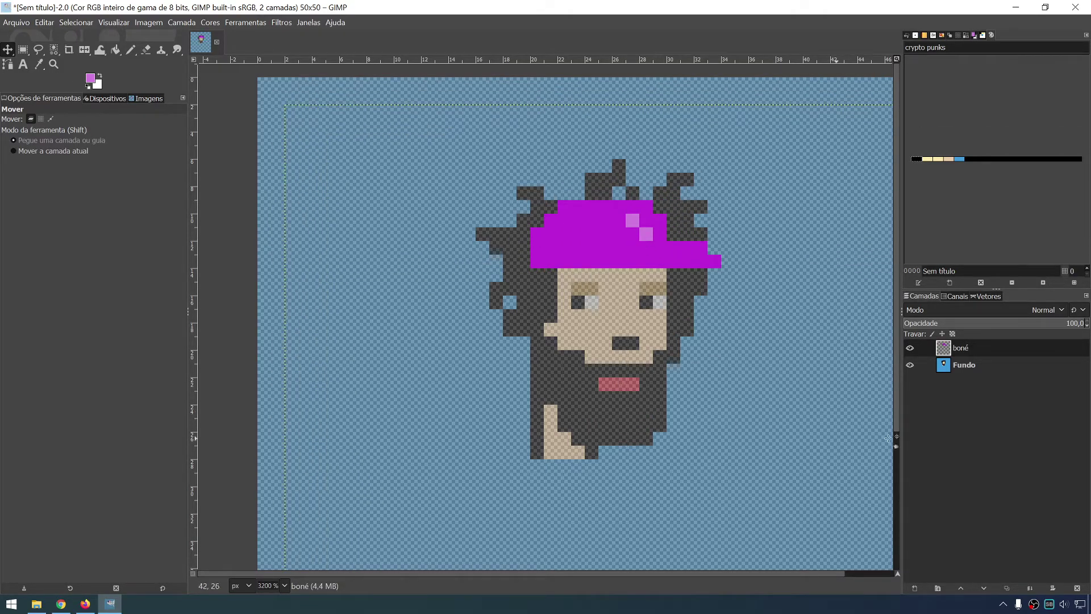
left_click(981, 371)
left_click_drag(1015, 323, 1089, 323)
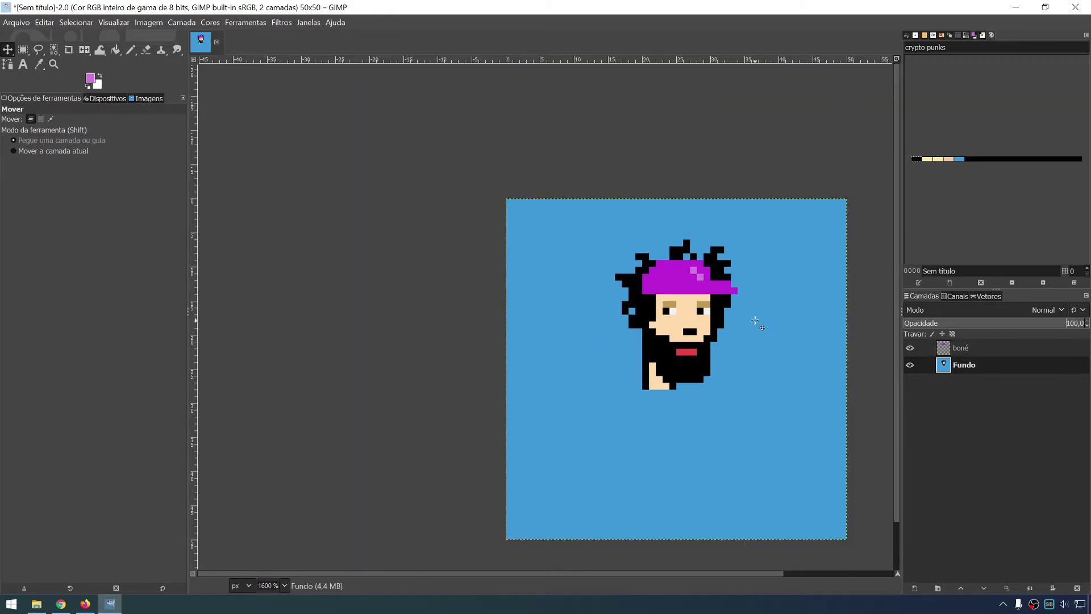
scroll(755, 321, "down", 2)
left_click_drag(618, 267, 611, 253)
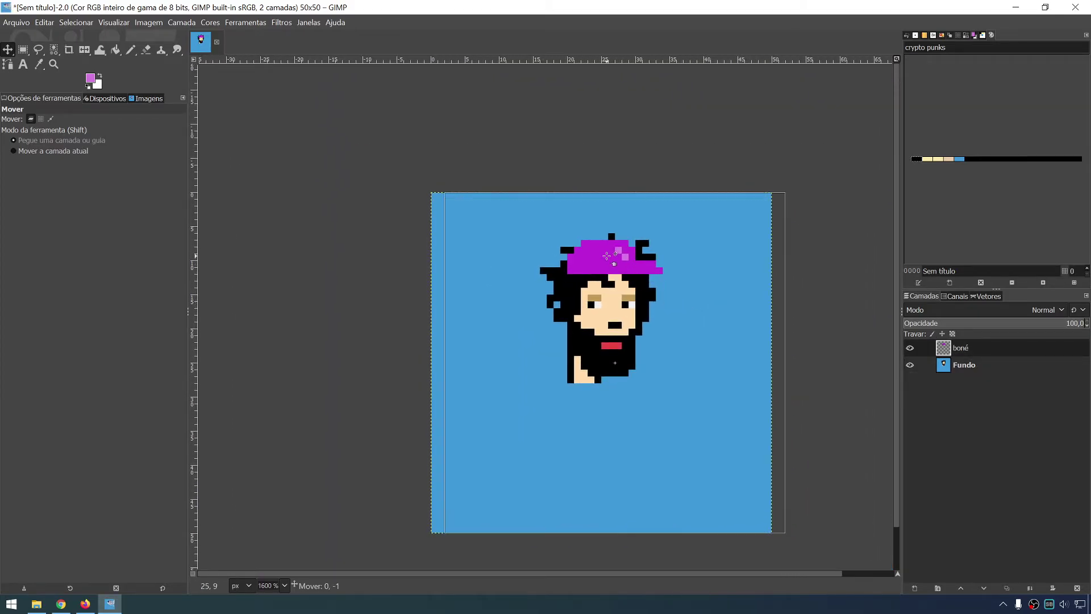
Nudge the cap a pixel up and right, then compare with the reference punk.
left_click(641, 286)
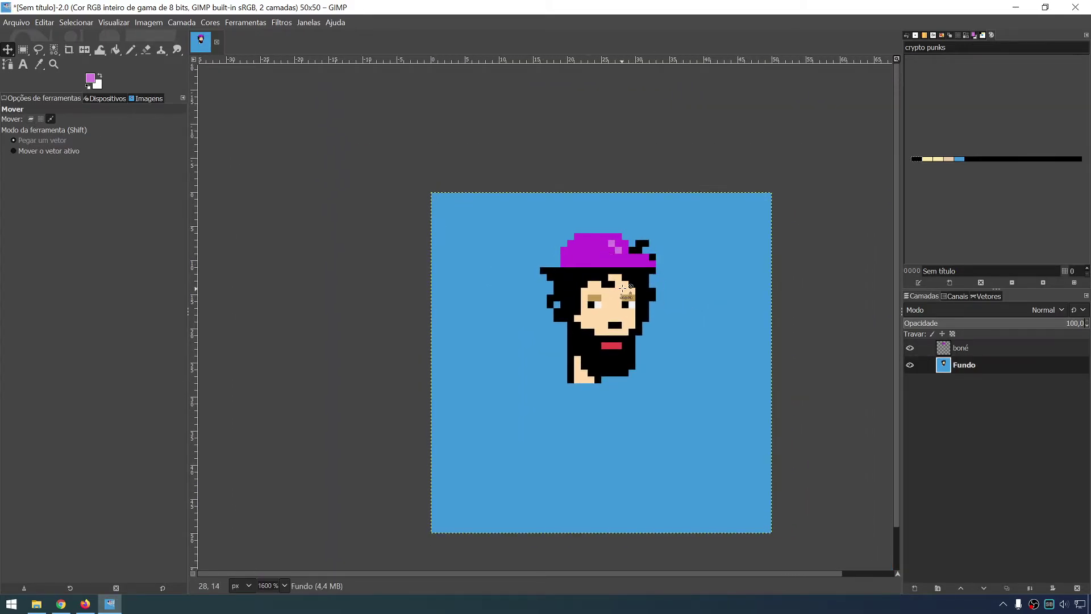
scroll(644, 288, "up", 3)
scroll(643, 288, "down", 1)
mouse_move(580, 217)
left_mouse_down()
mouse_move(577, 203)
mouse_move(577, 217)
mouse_move(544, 224)
mouse_move(544, 210)
mouse_move(586, 217)
mouse_move(554, 208)
left_mouse_up()
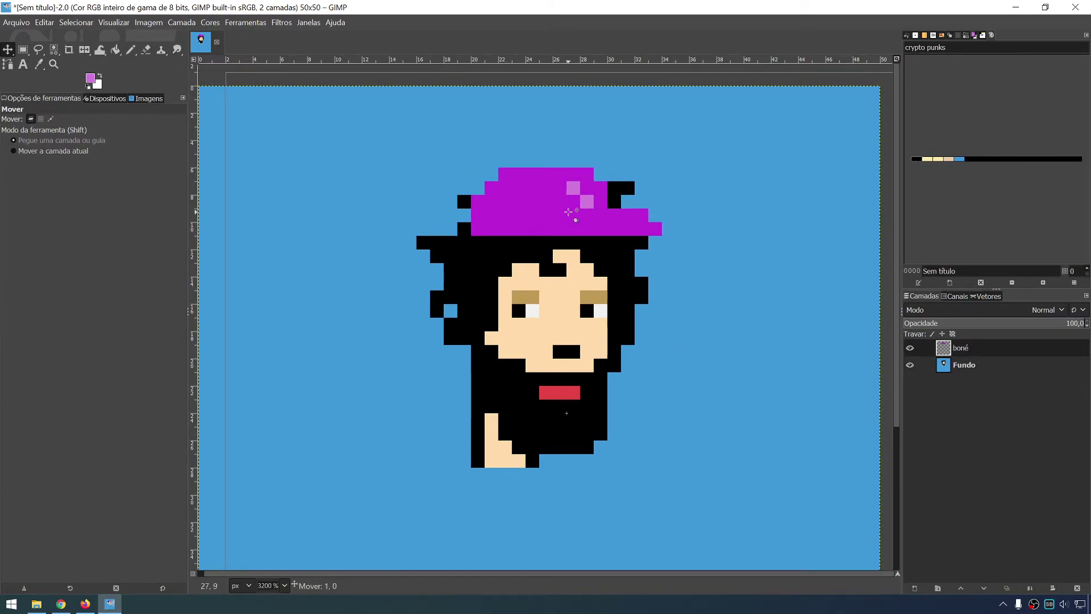
left_click_drag(554, 208, 560, 211)
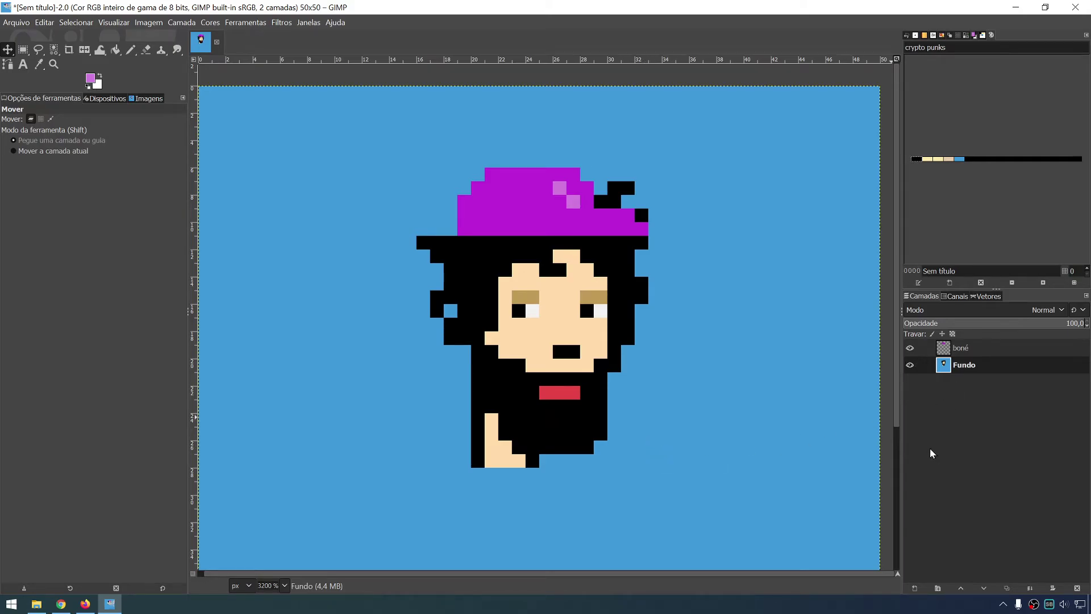
key("alt+Tab")
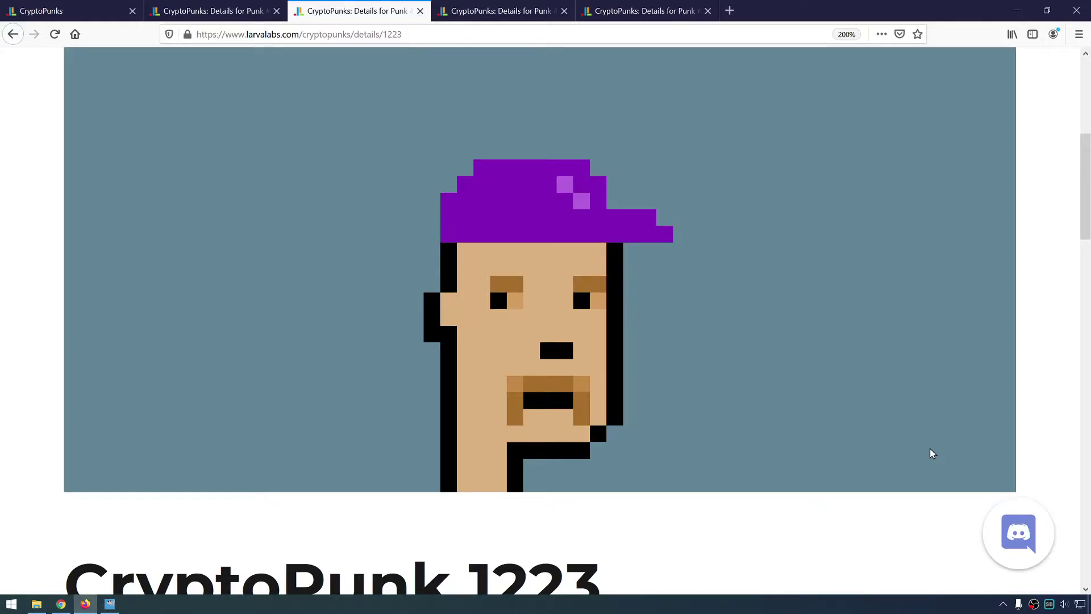
key("alt+Tab")
key("alt+Tab")
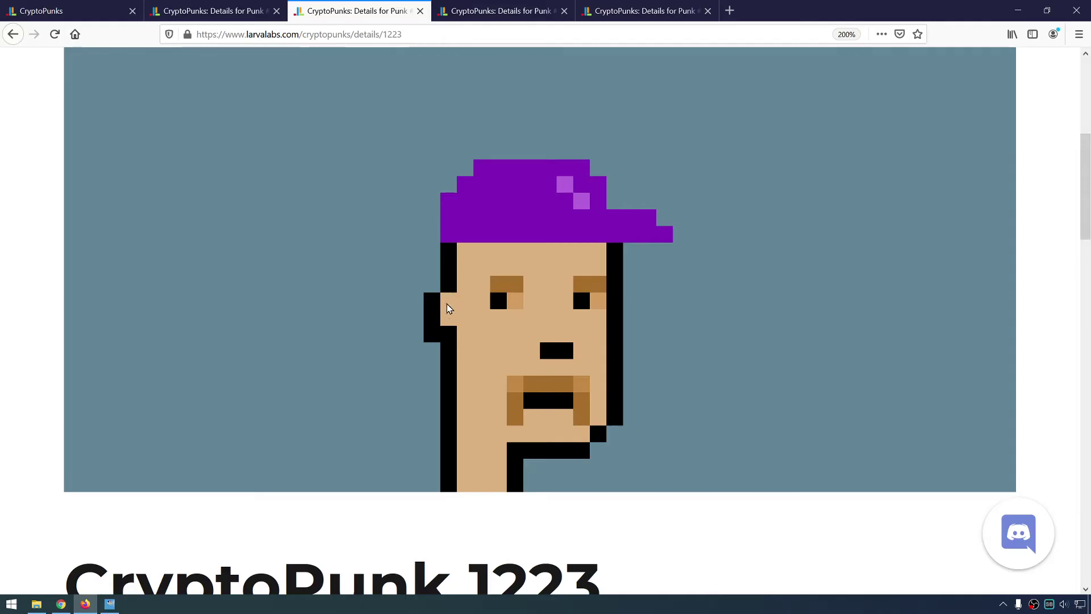
key("alt+Tab")
key("alt+Tab")
key("alt+Tab")
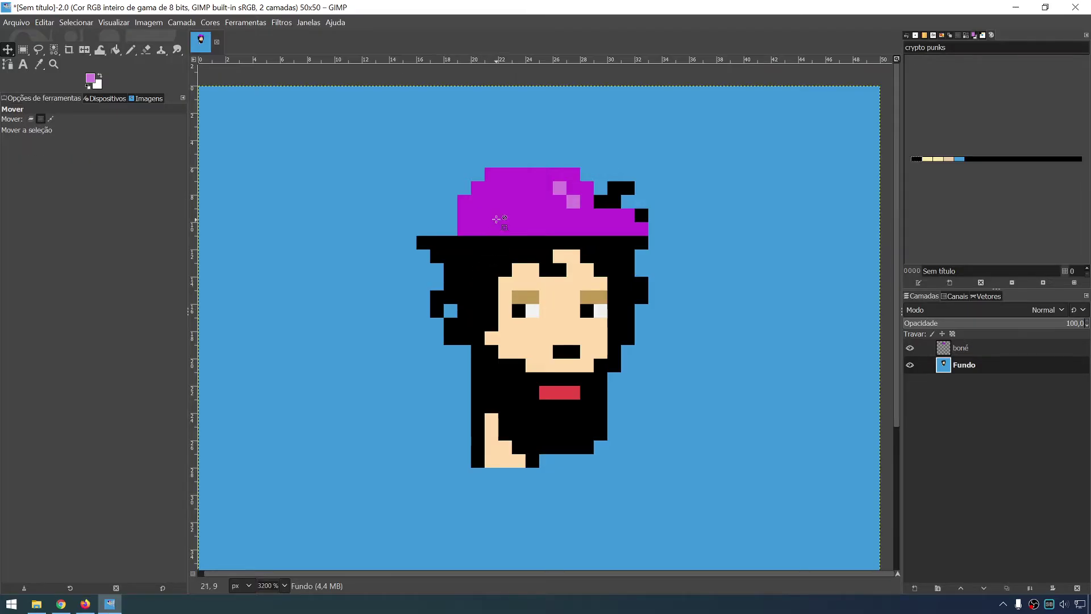
Shift the cap slightly right and make the face layer active again.
mouse_move(498, 213)
left_mouse_down()
mouse_move(526, 214)
mouse_move(512, 214)
left_mouse_up()
left_click(502, 332)
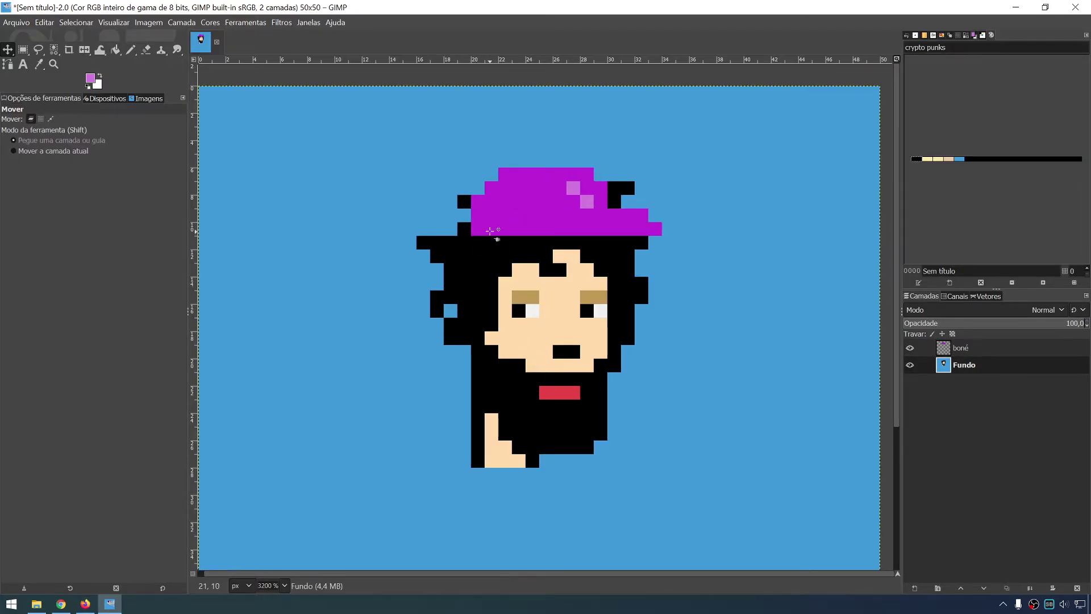
key("alt+Tab")
key("alt+Tab")
left_click(965, 368)
Sample the background blue and pencil the stray black hair pixels beside the cap.
key("o")
left_click(373, 270)
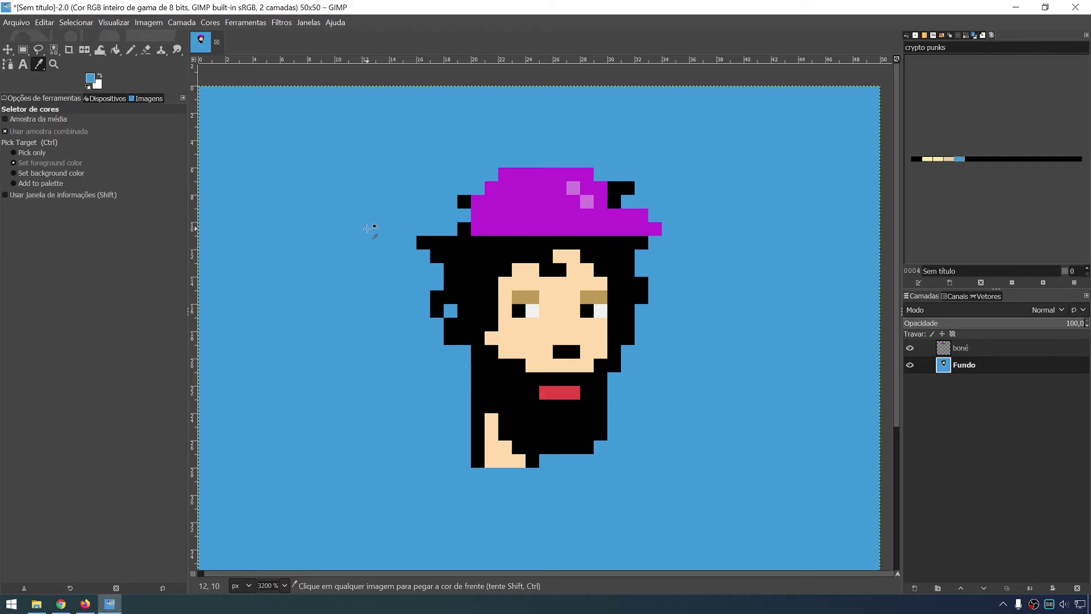
key("n")
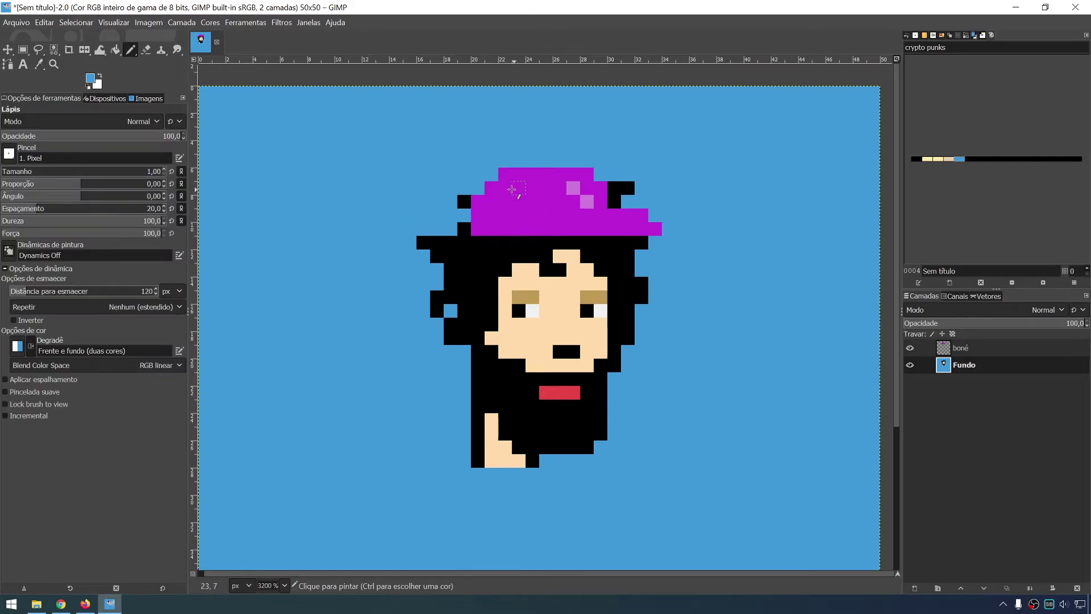
left_click(465, 201)
left_click(612, 185)
left_click(614, 201)
left_click(627, 188)
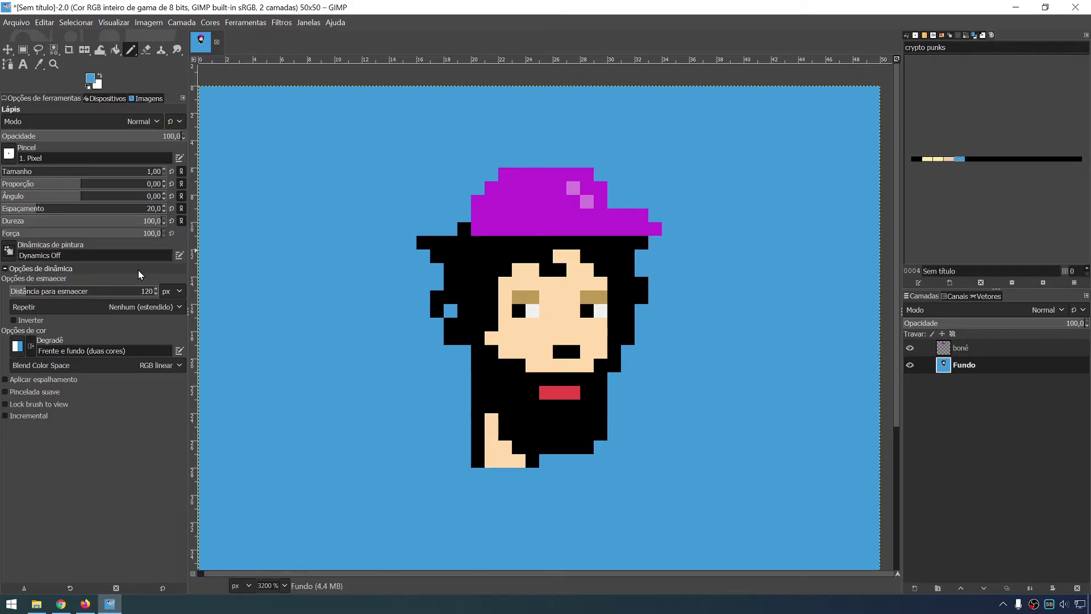
left_click(464, 228)
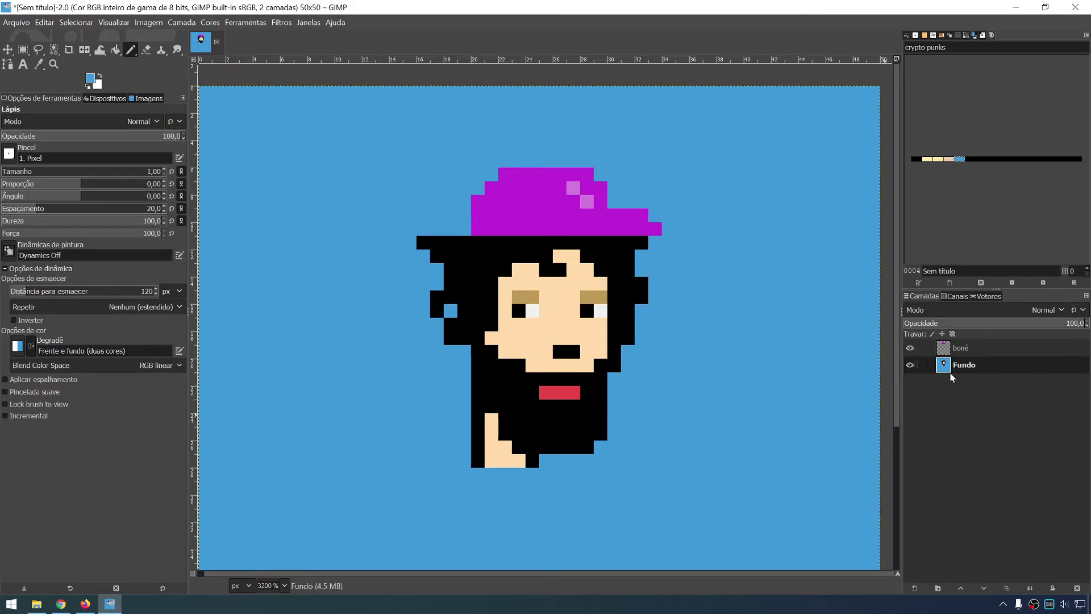
Toggle the cap layer's visibility to check the hair underneath, undoing one edit.
left_click(911, 348)
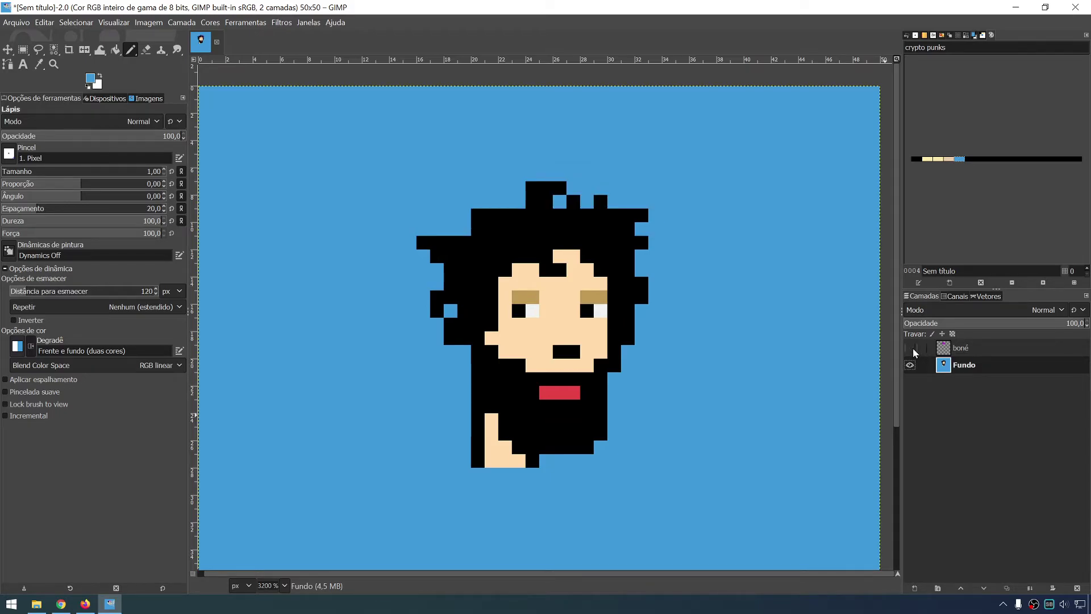
left_click(911, 348)
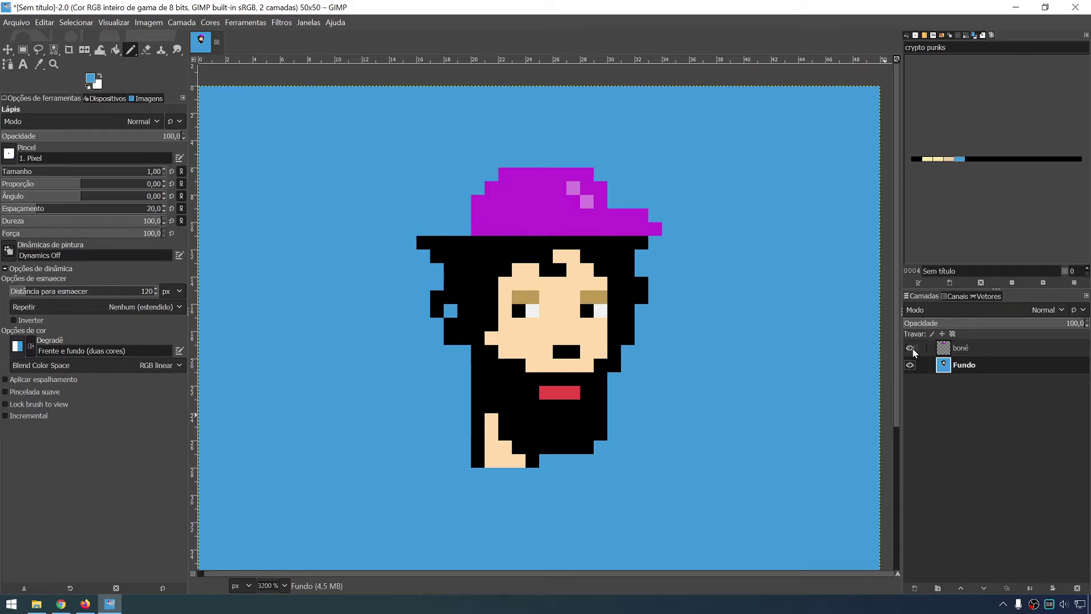
key("ctrl+z")
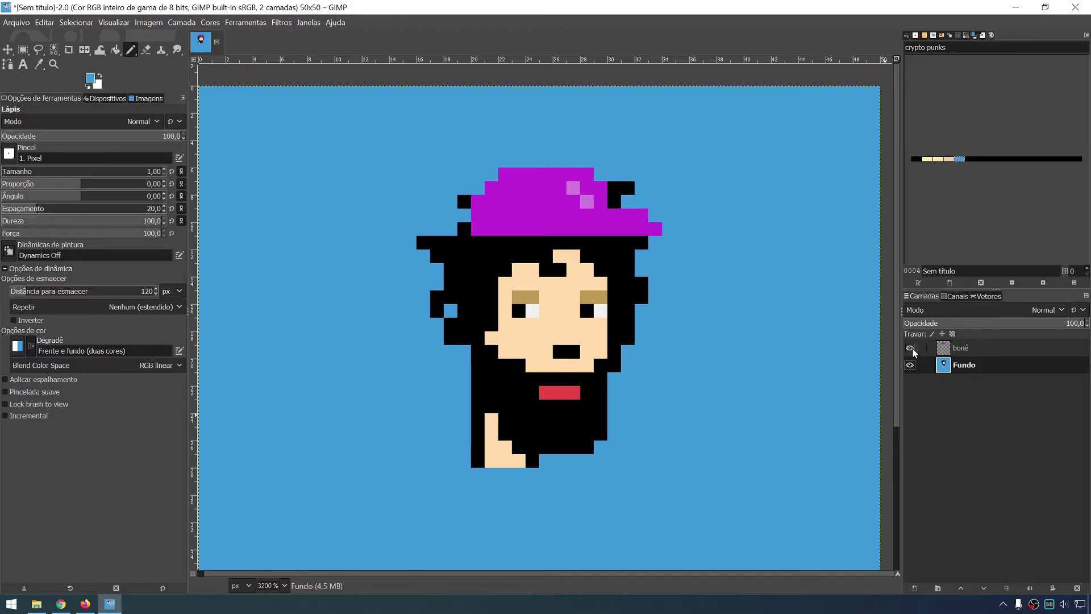
left_click(911, 364)
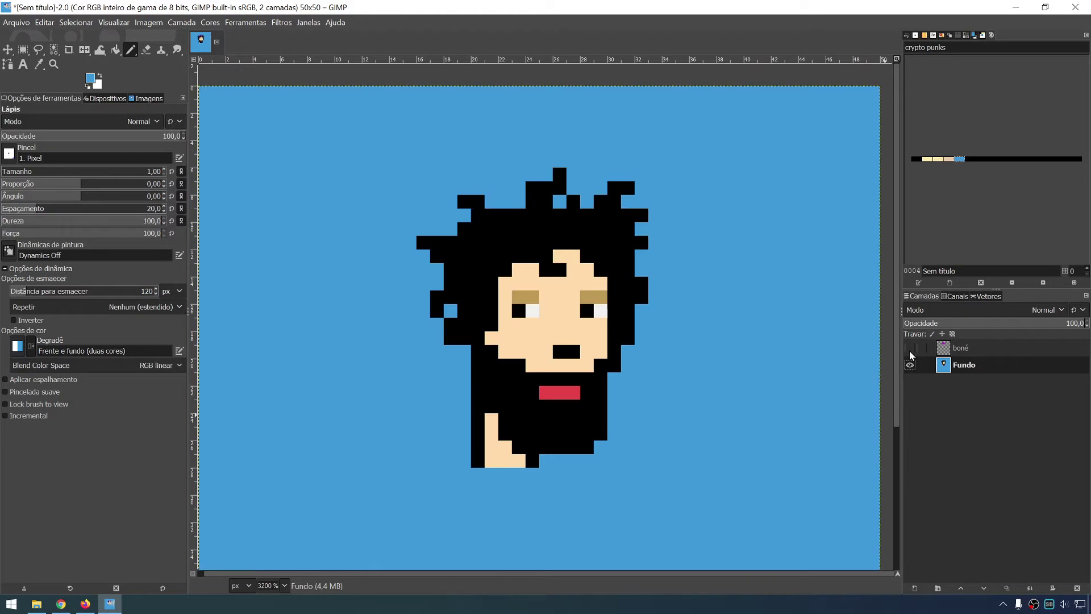
left_click(909, 349)
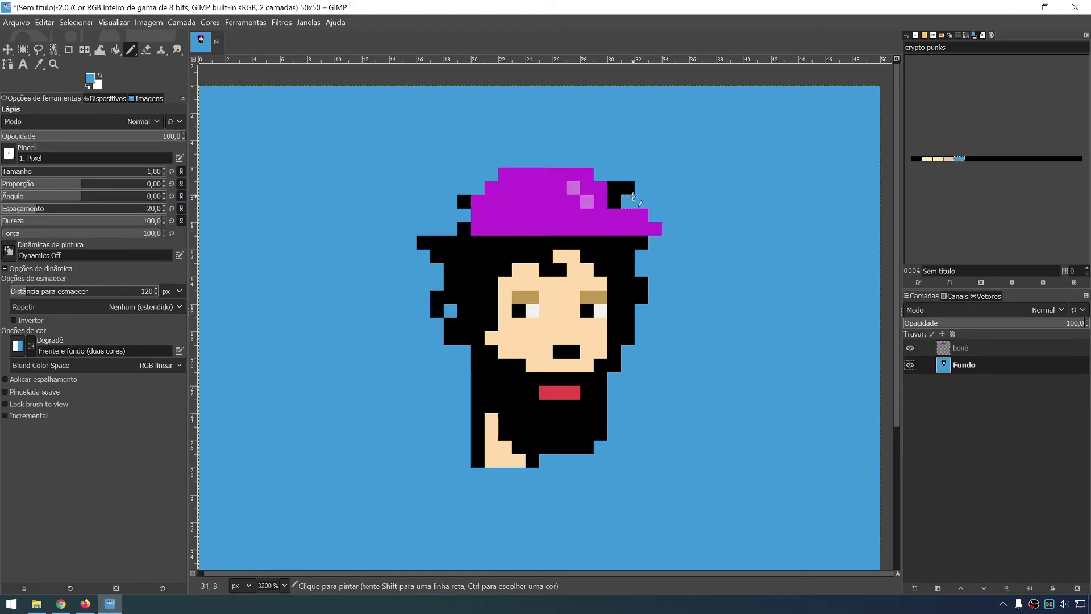
left_click(910, 347)
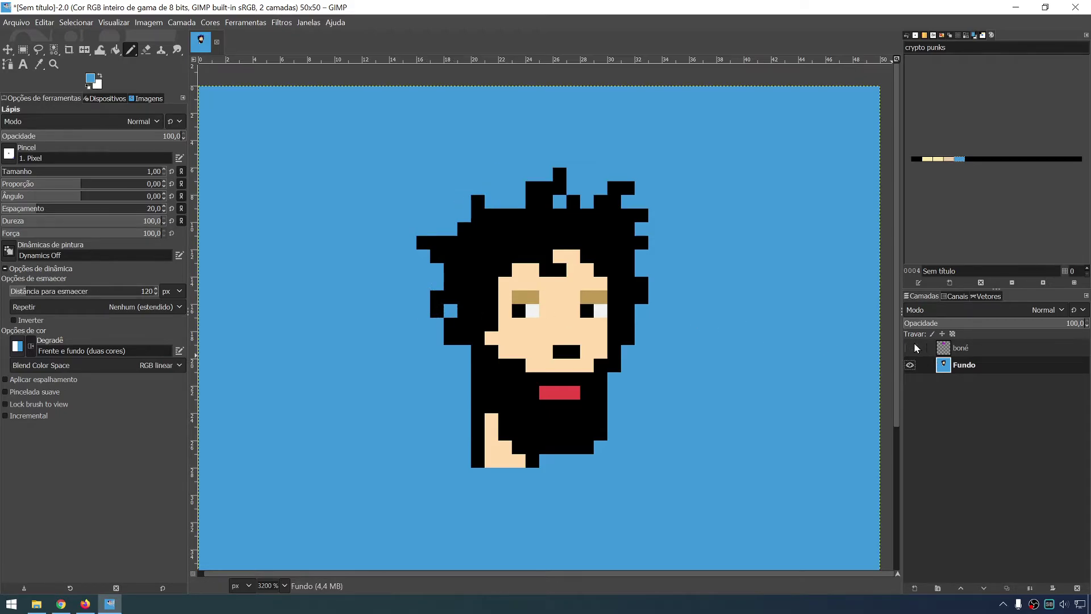
left_click(911, 348)
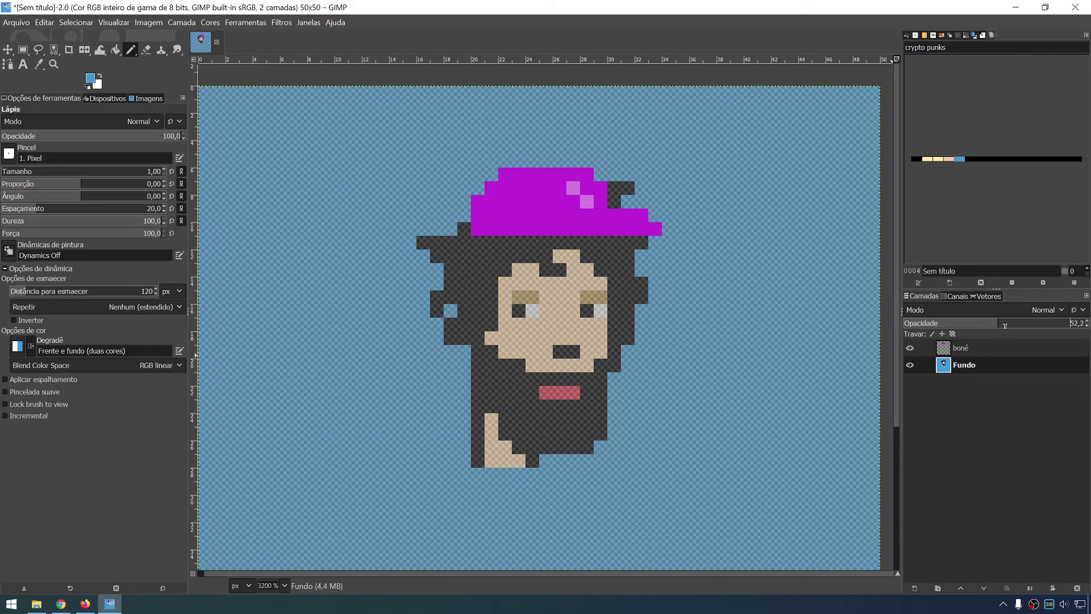
Make the cap layer semi-transparent and try blue on its top row, then undo.
left_click(989, 347)
left_click_drag(1000, 323, 984, 328)
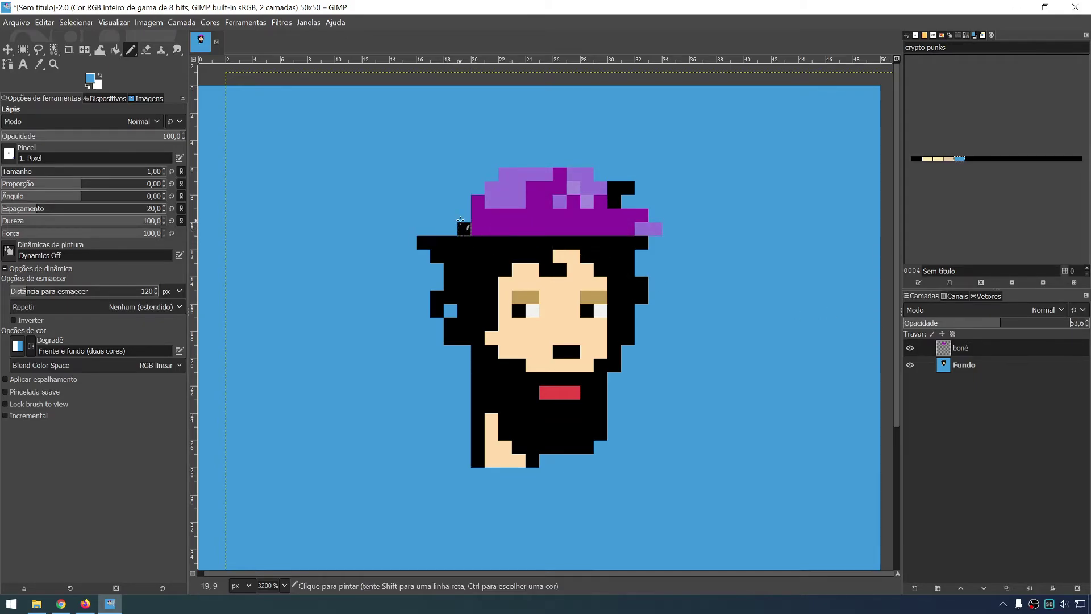
left_click(559, 174)
left_click_drag(545, 174, 589, 172)
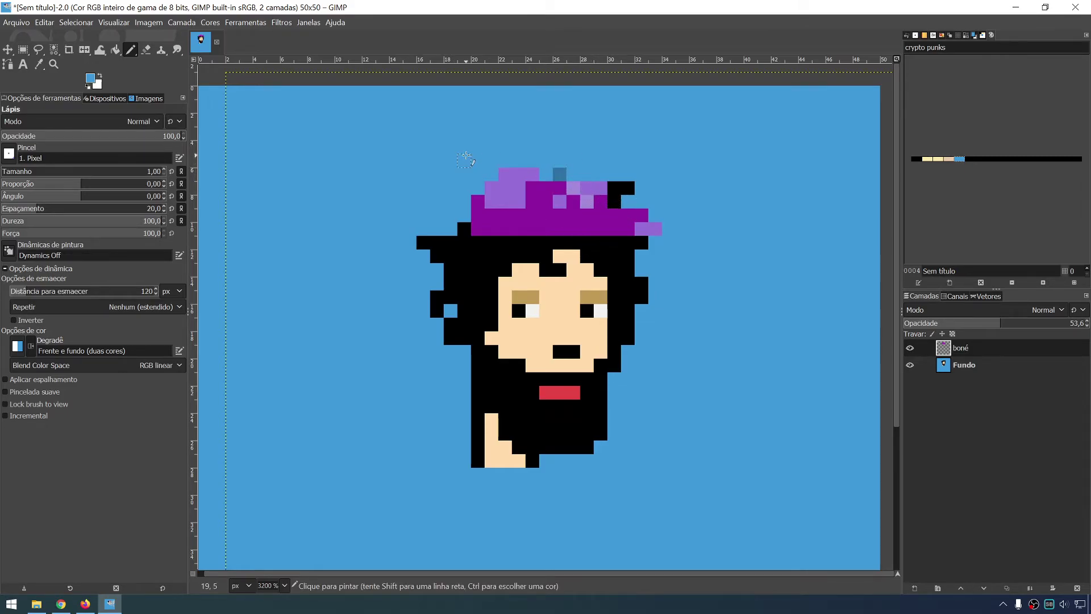
key("ctrl+z")
key("ctrl+z")
On the face layer, pencil pixels beside the cap, then undo and redo the edits.
left_click(961, 365)
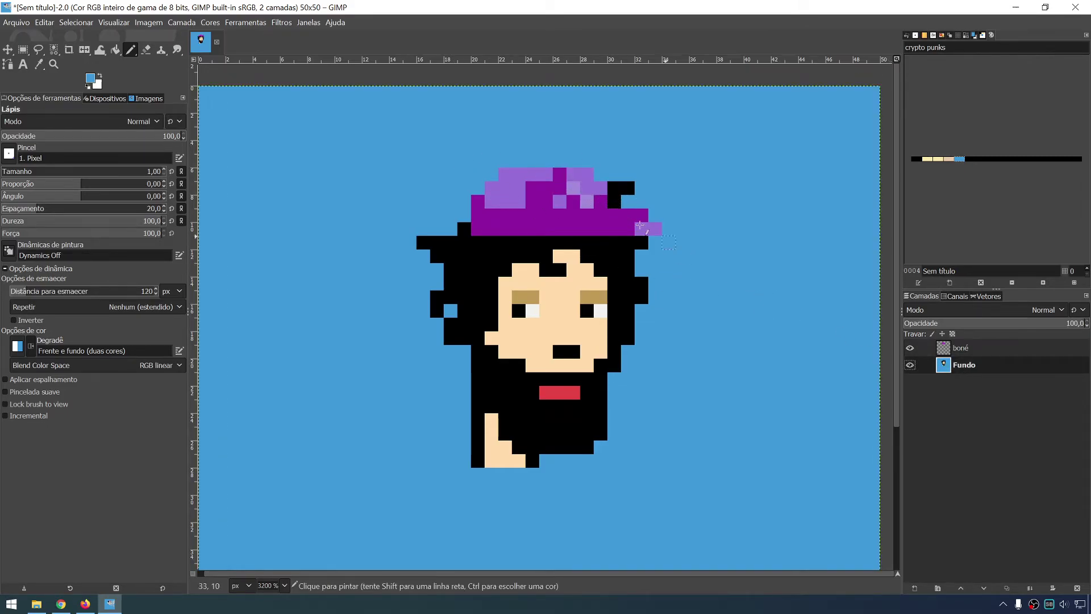
left_click(627, 188)
left_click(478, 201)
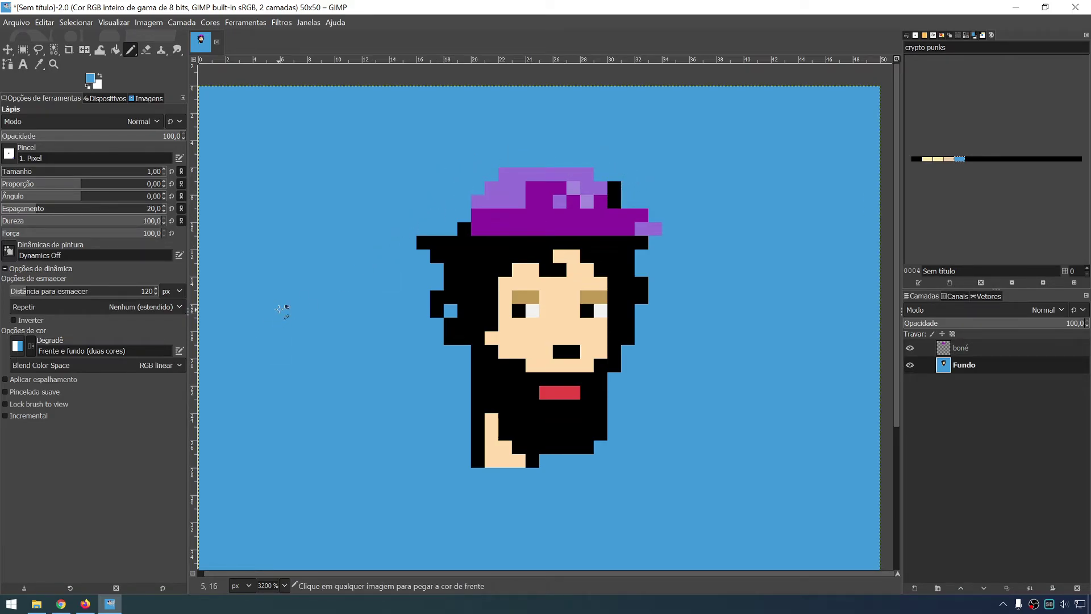
key("ctrl+z")
key("ctrl+z")
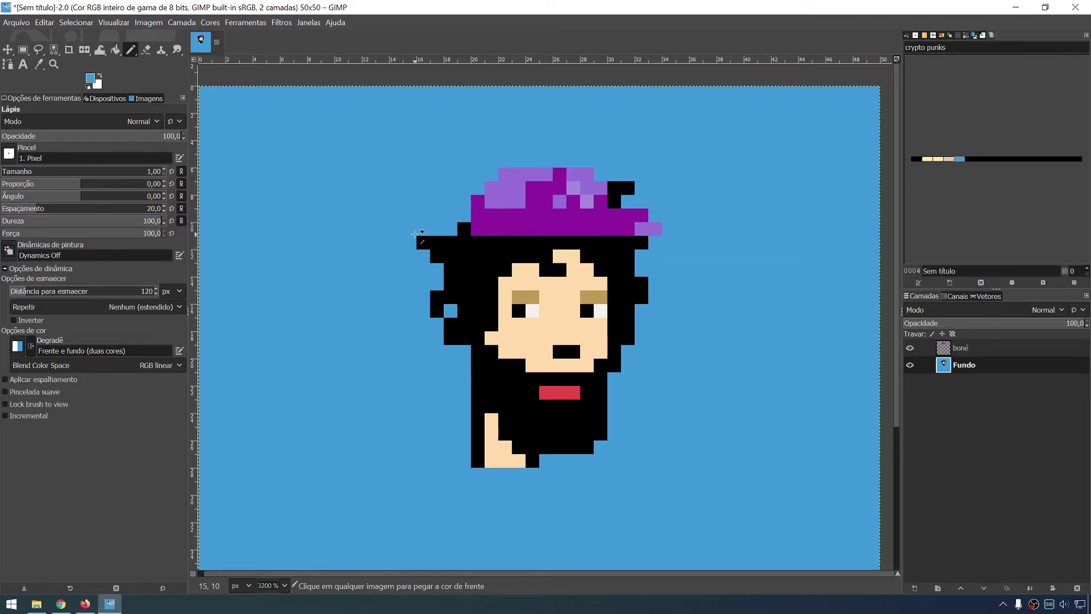
key("ctrl+z")
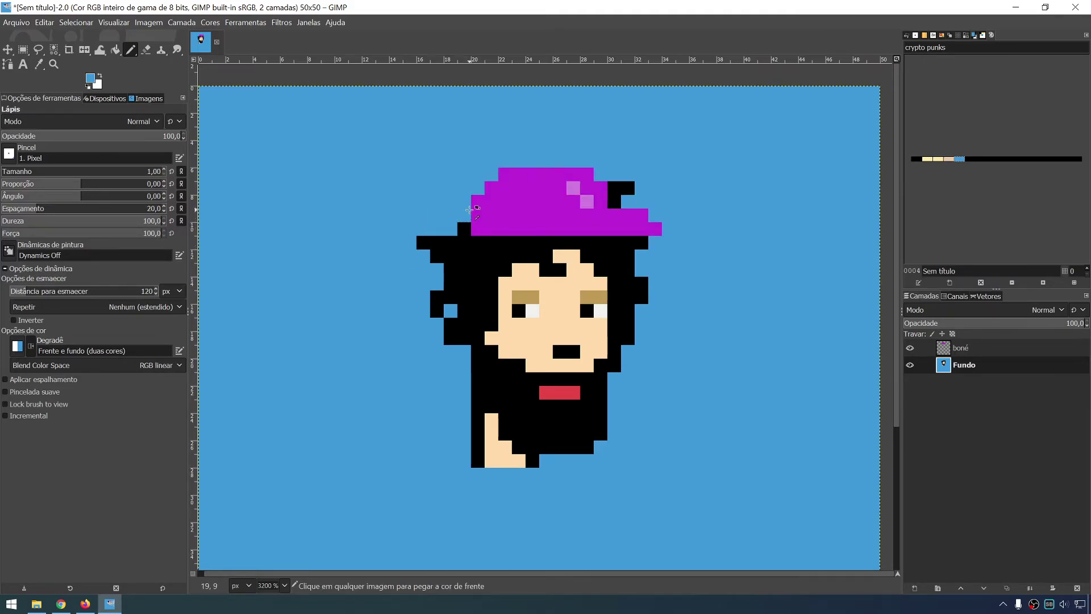
key("ctrl+y")
key("ctrl+z")
Paint the black pixels at the cap's right edge blue and verify by toggling the cap.
left_click(626, 188)
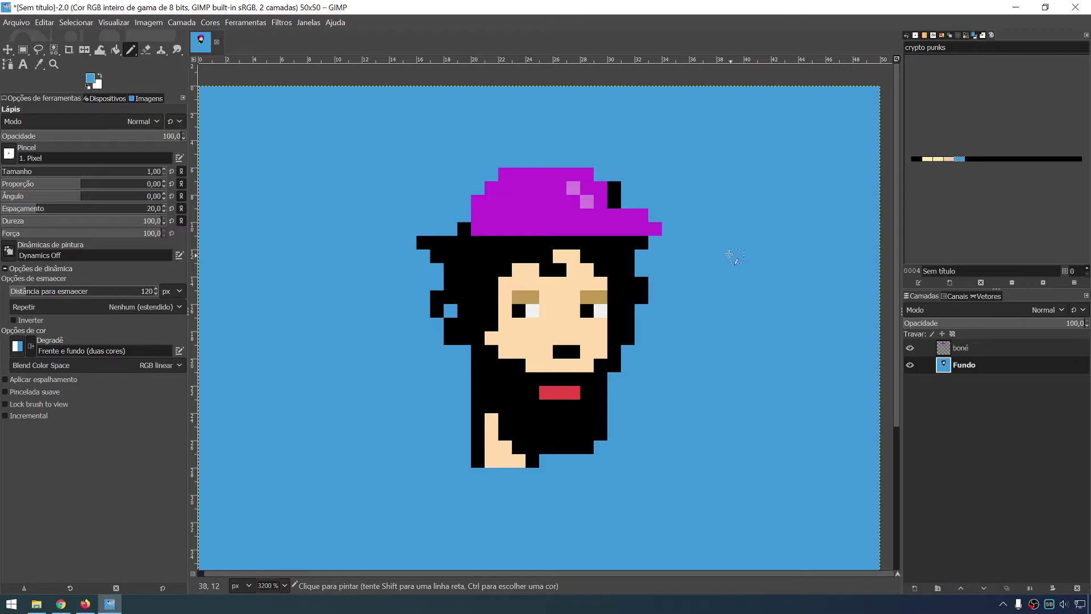
left_click(614, 188)
left_click(910, 348)
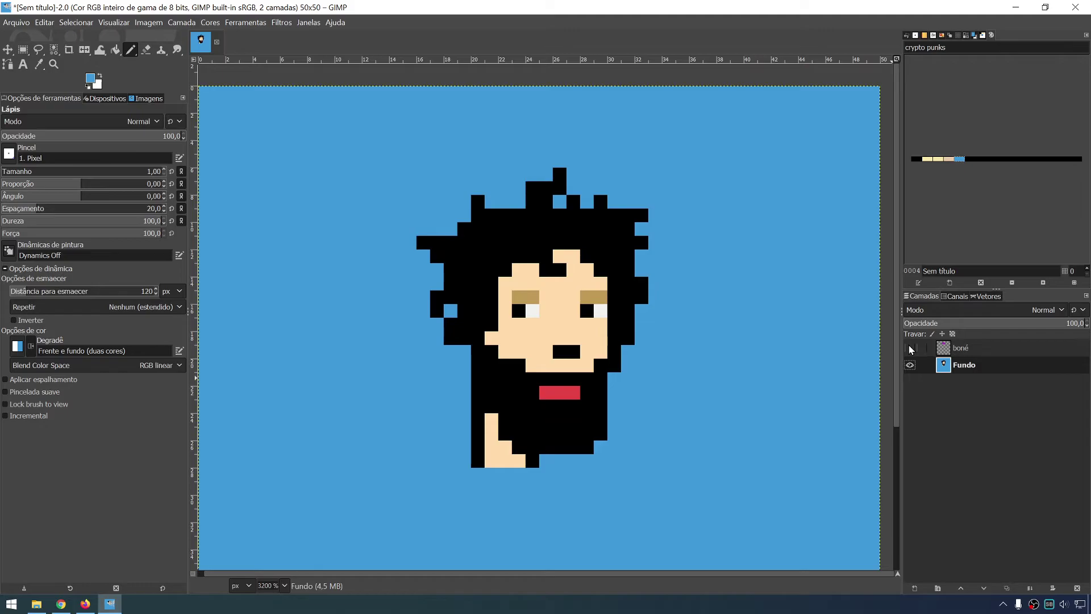
left_click(909, 348)
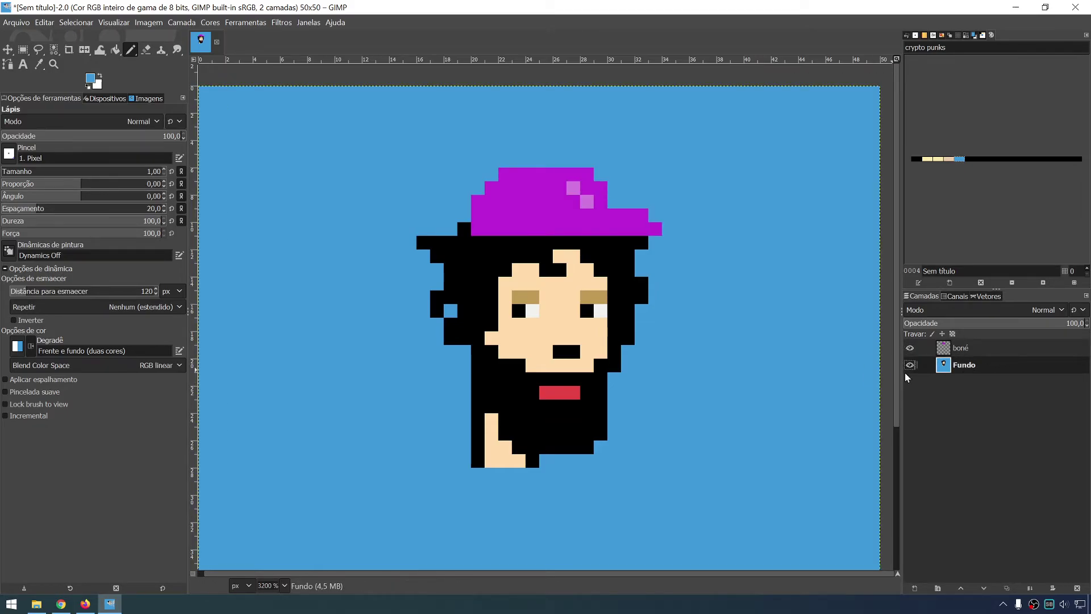
key("alt+Tab")
Close the Punk 6026 and Punk 1223 tabs, view Punk 1531, and return to GIMP.
left_click(227, 8)
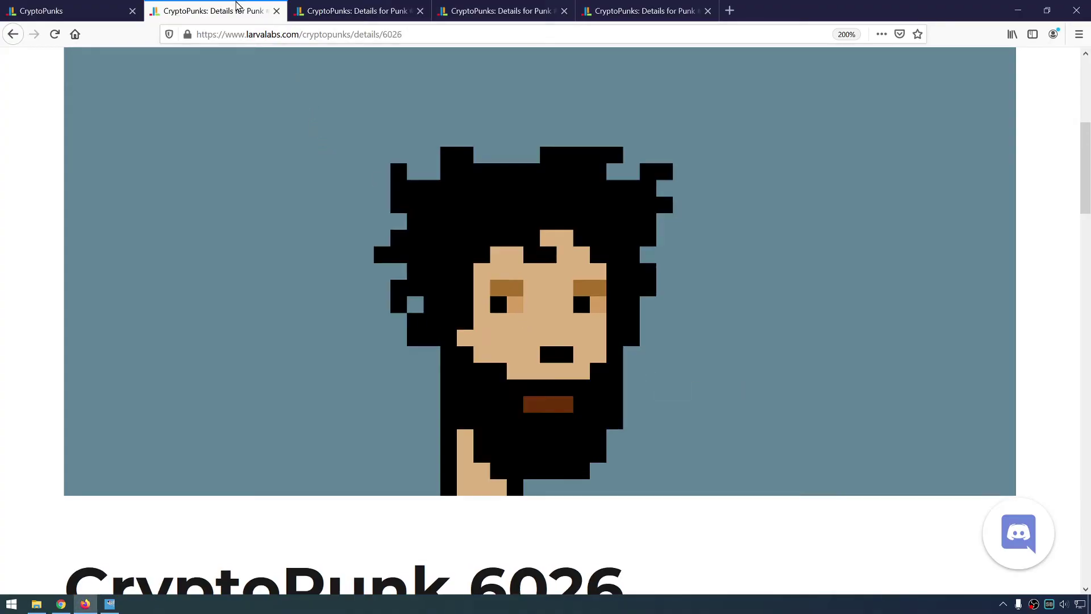
left_click(232, 7)
scroll(279, 188, "down", 5)
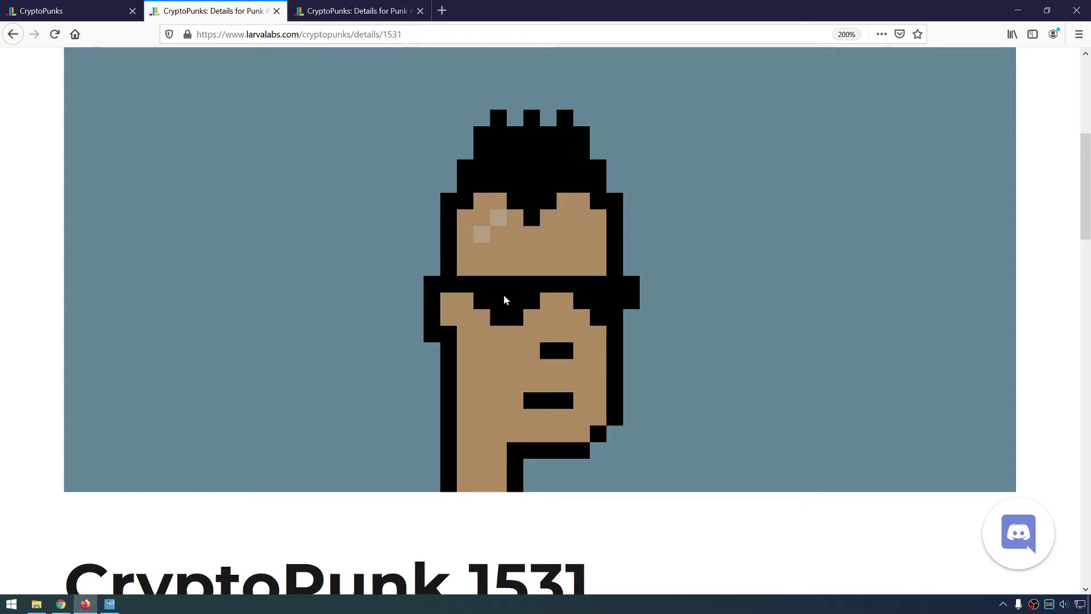
key("alt+Tab")
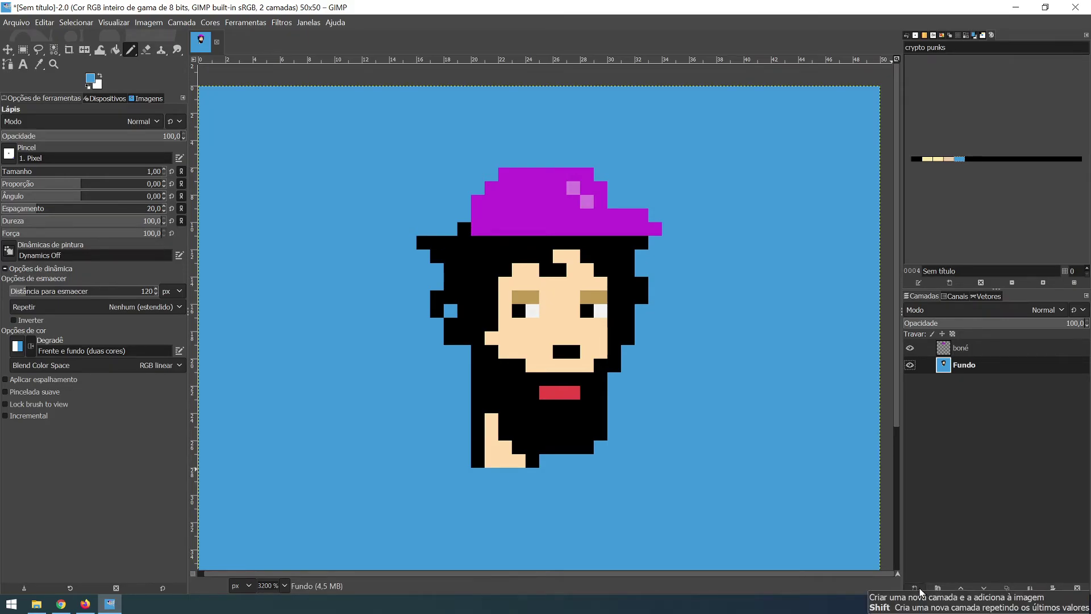
Create the transparent boné #1 layer with the default Transparency fill.
left_click(918, 588)
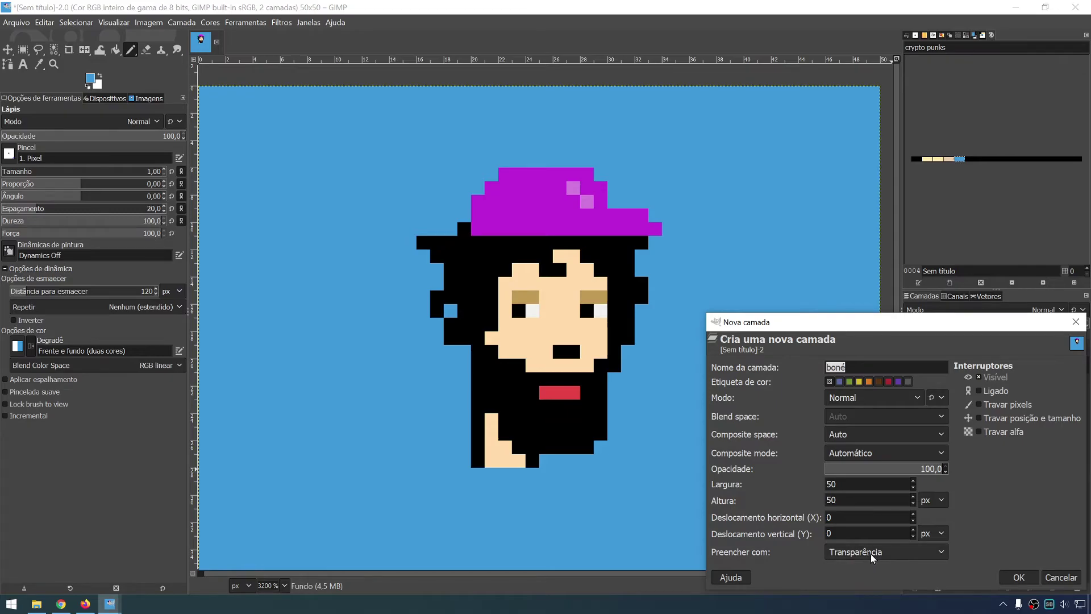
left_click(1017, 578)
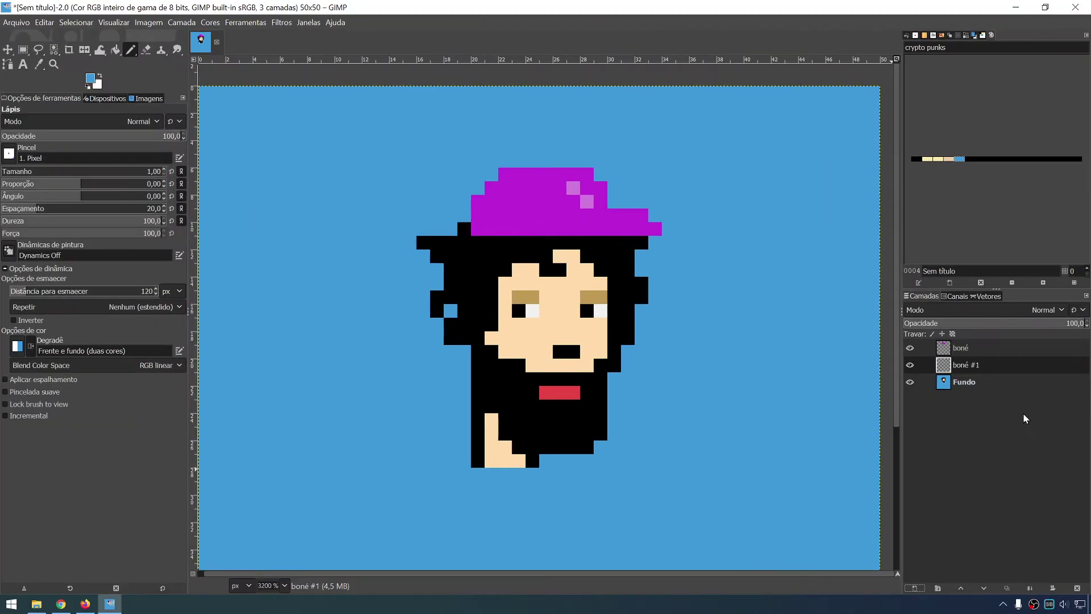
Rename the 'boné #1' layer to 'óculos 1' by editing its name in the Layers panel.
right_click(975, 371)
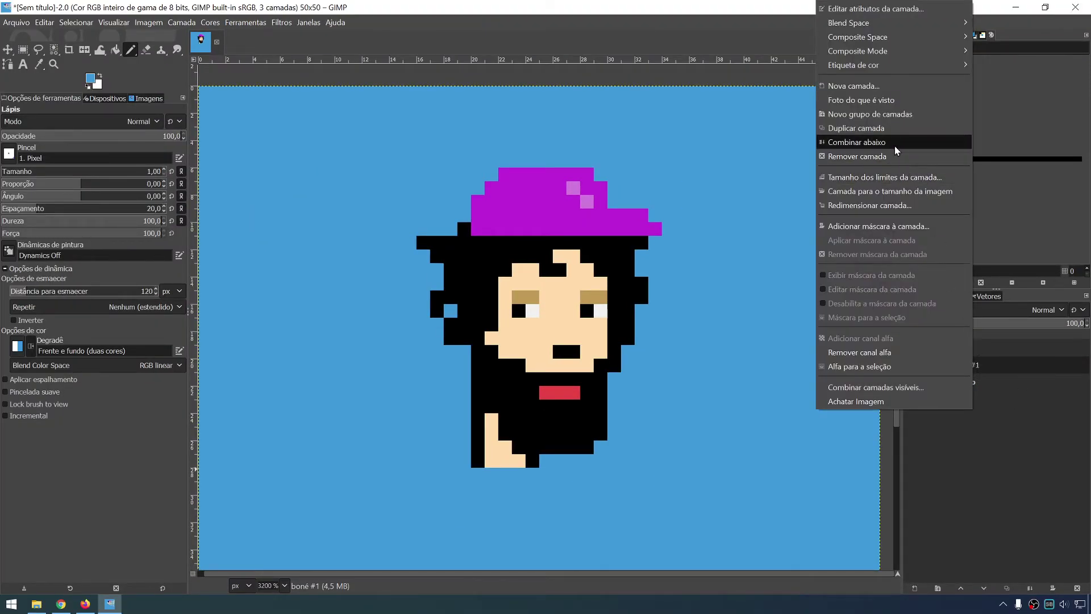
left_click(875, 11)
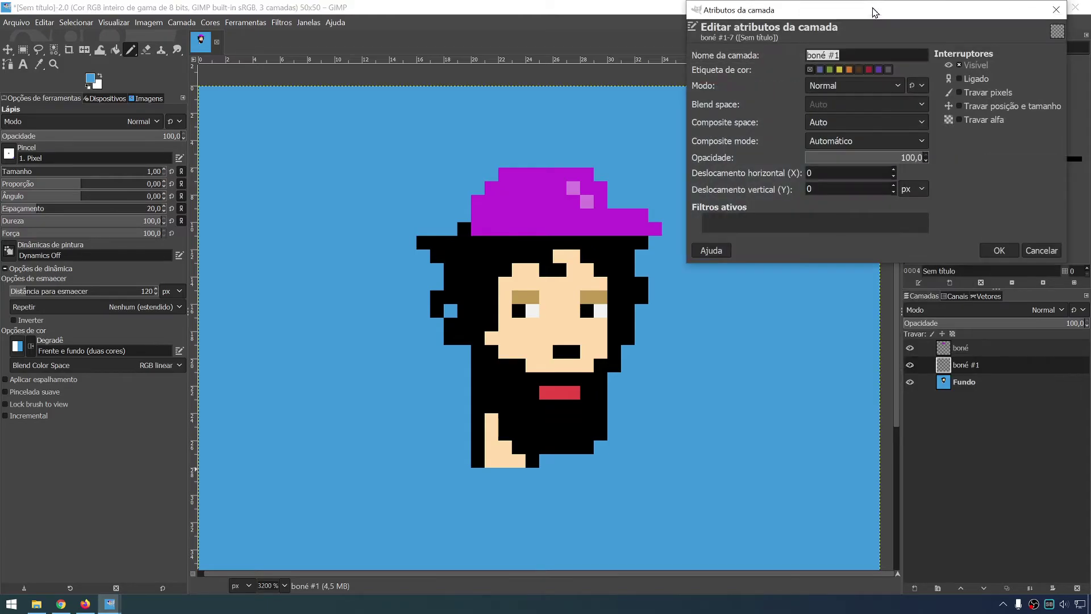
left_click_drag(829, 16, 469, 132)
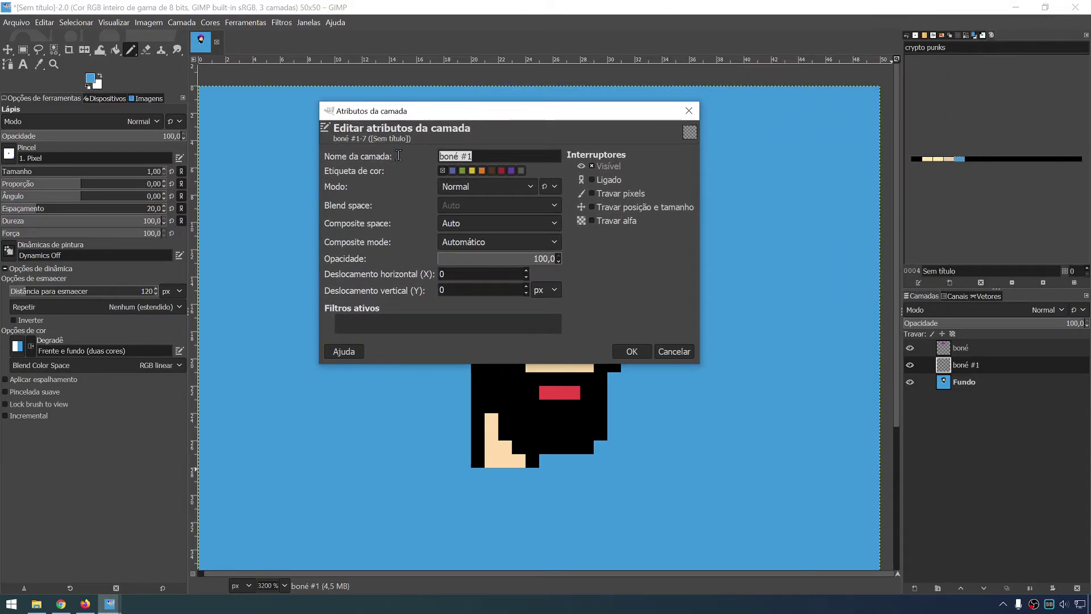
left_click(684, 352)
double_click(977, 364)
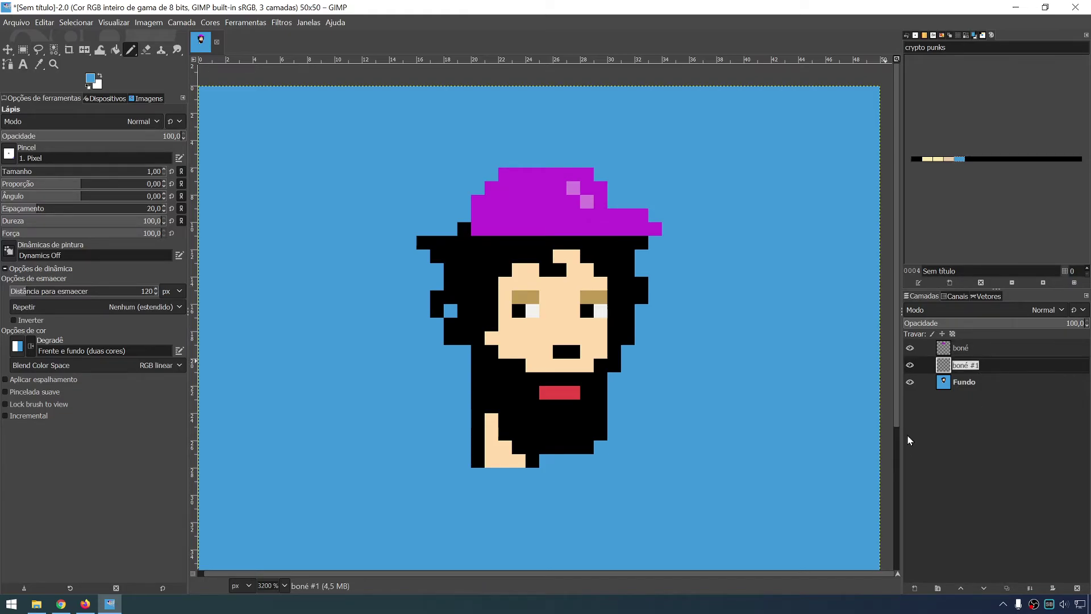
type("óculos")
key("Return")
left_click(973, 366)
key("Return")
Make 'óculos 1' the active layer and set the foreground colour to red e41433.
left_click(991, 386)
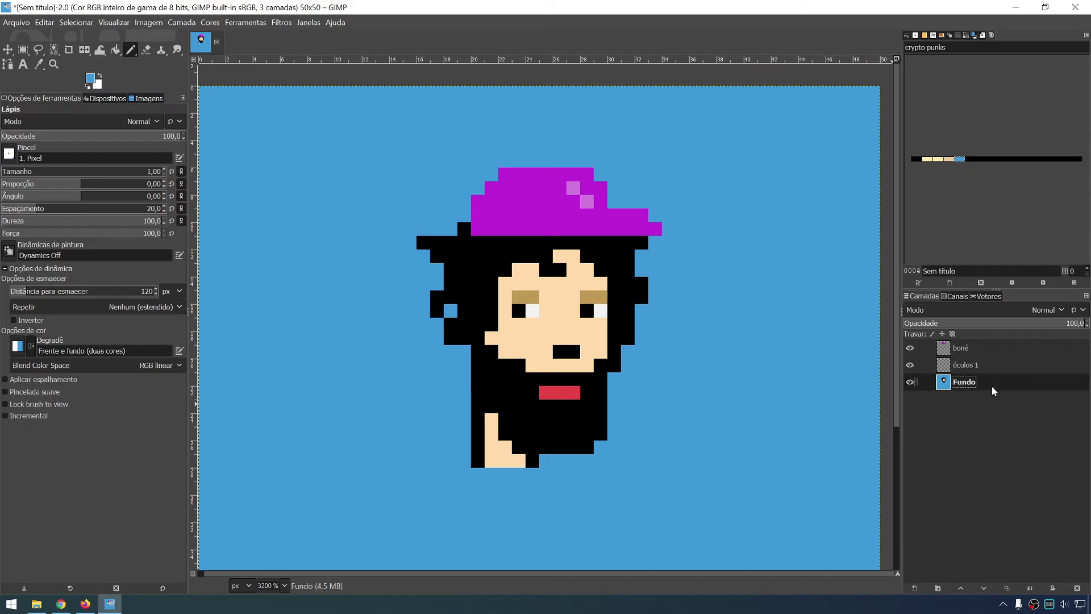
left_click_drag(1048, 318, 1089, 325)
left_click(932, 366)
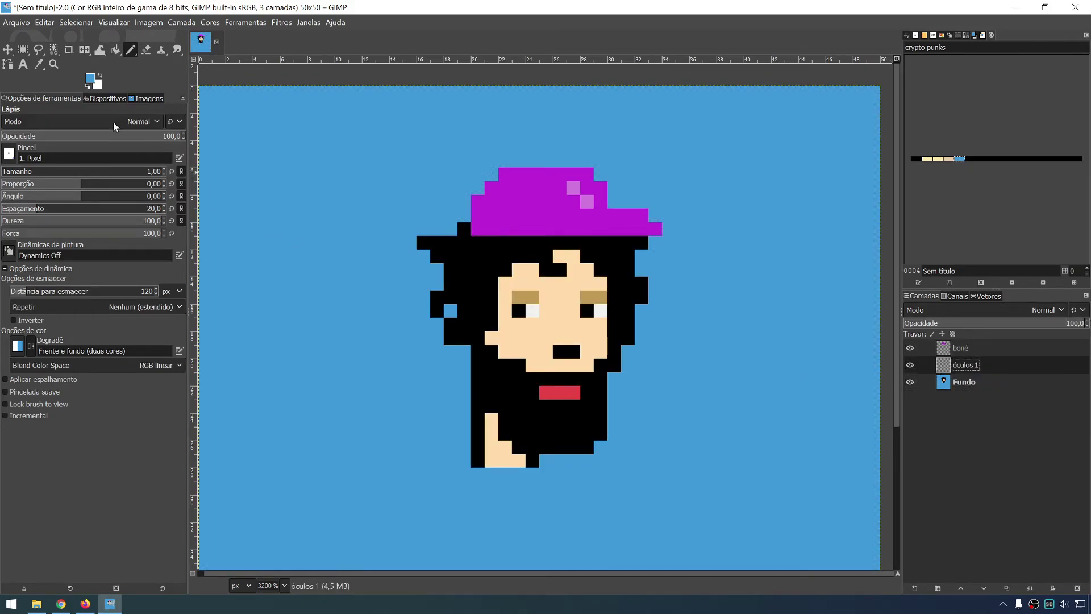
left_click(90, 79)
left_click(265, 121)
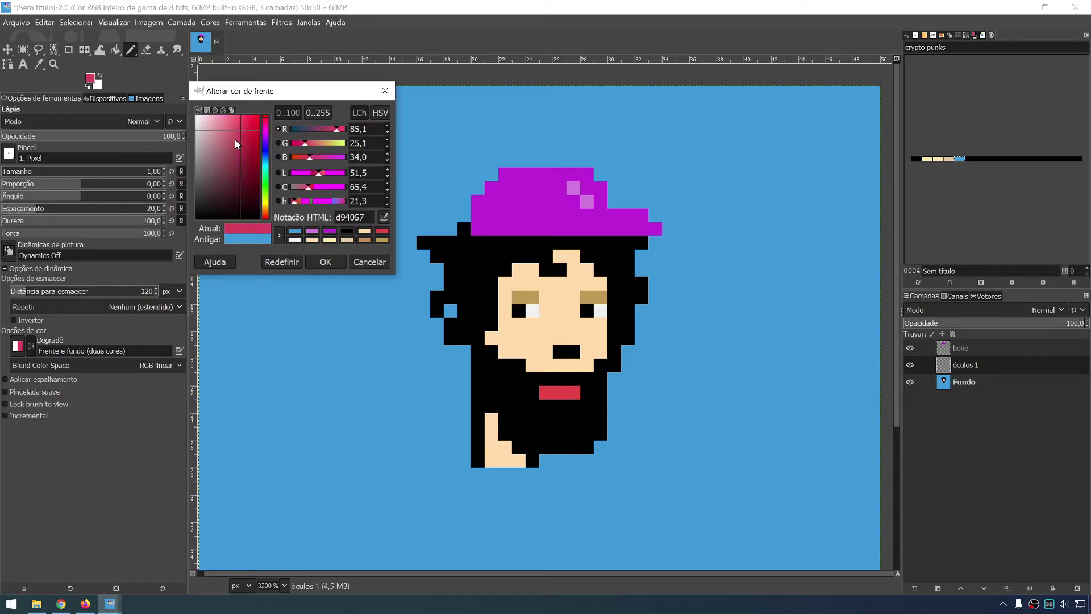
left_click(256, 126)
left_click(264, 136)
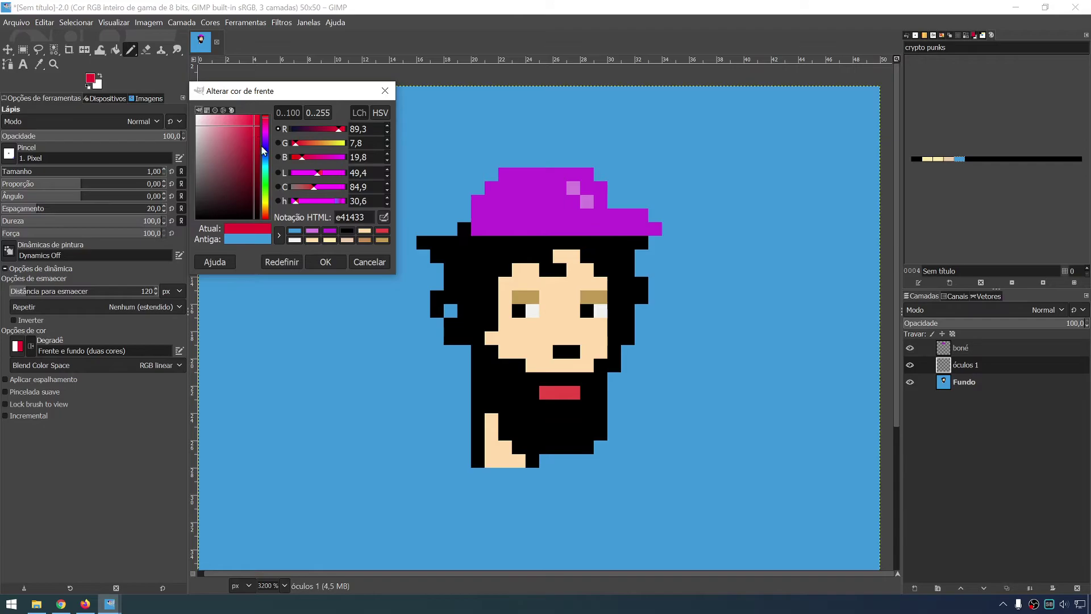
left_click(323, 261)
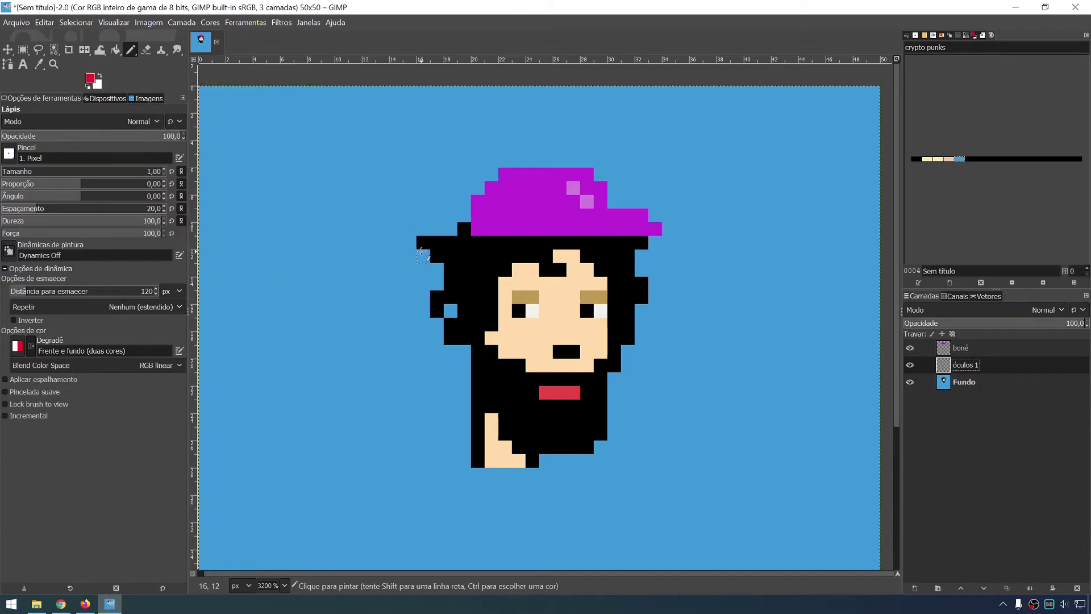
Pencil the first red rows of the sunglasses left of the head, following the Firefox reference.
key("alt+Tab")
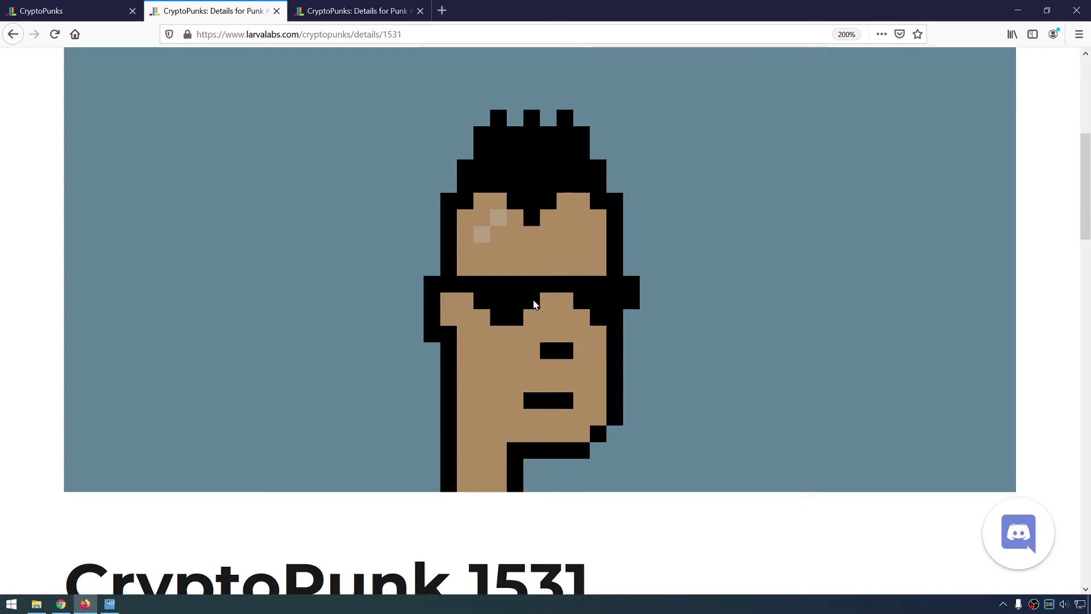
key("alt+Tab")
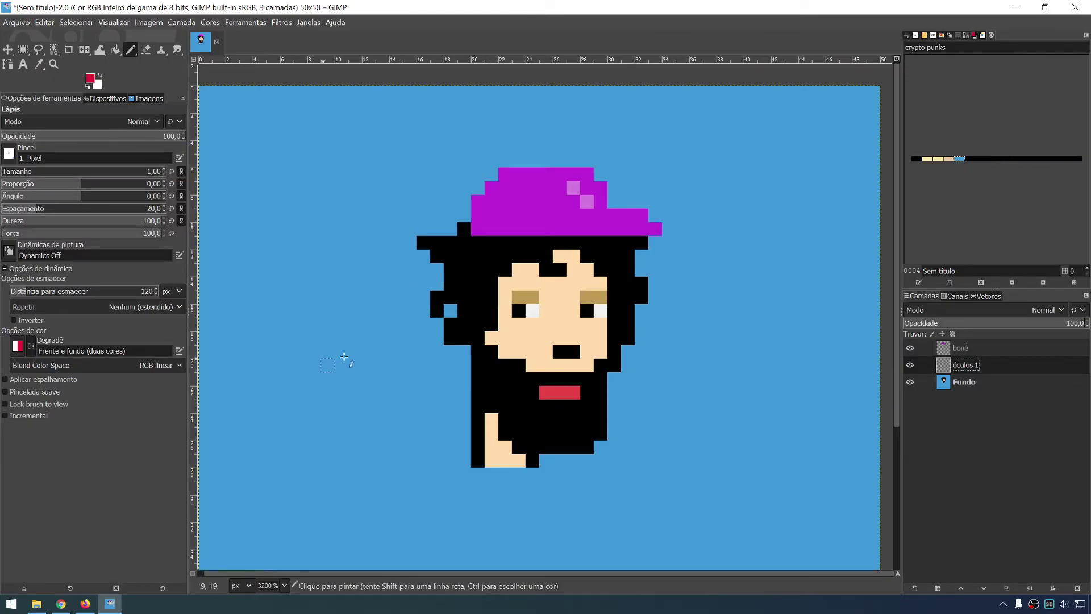
scroll(344, 357, "left", 3)
mouse_move(367, 392)
left_mouse_down()
mouse_move(392, 392)
mouse_move(383, 392)
mouse_move(398, 379)
left_mouse_up()
key("ctrl+z")
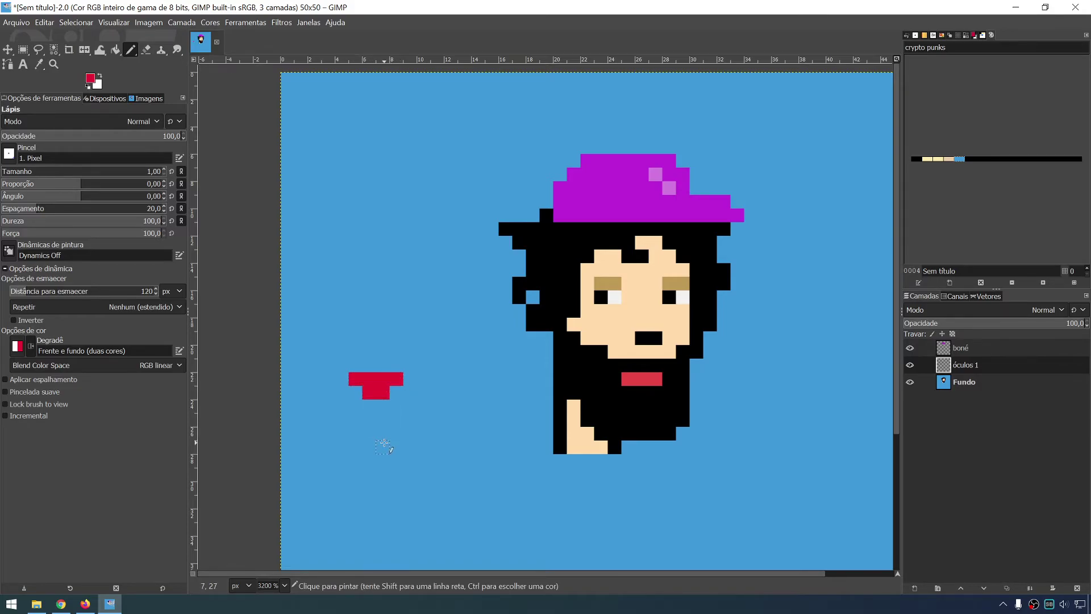
key("alt+Tab")
key("alt+Tab")
left_click_drag(342, 365, 402, 367)
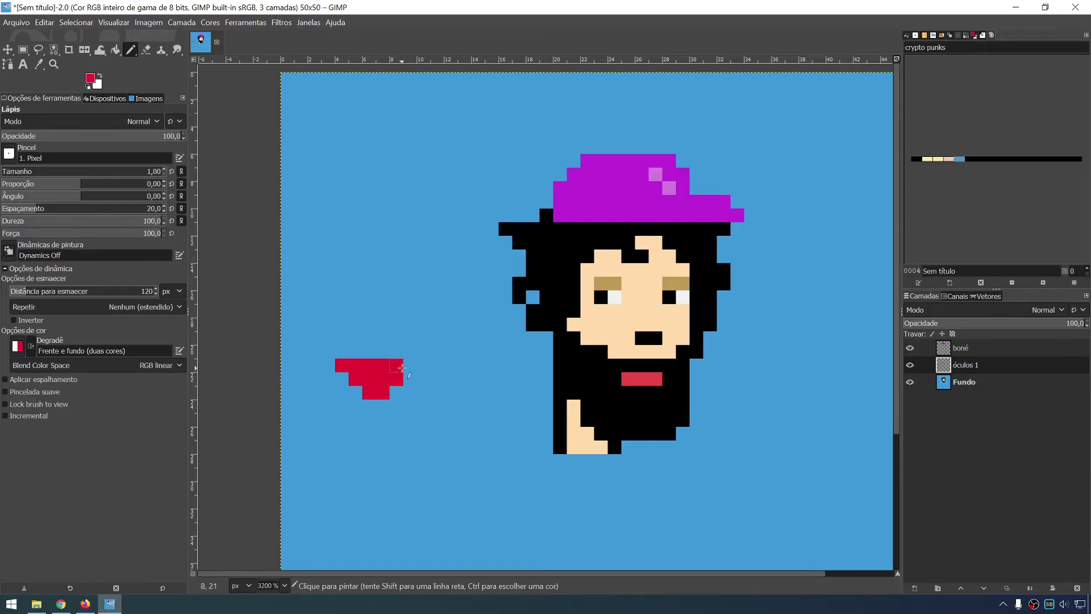
key("alt+Tab")
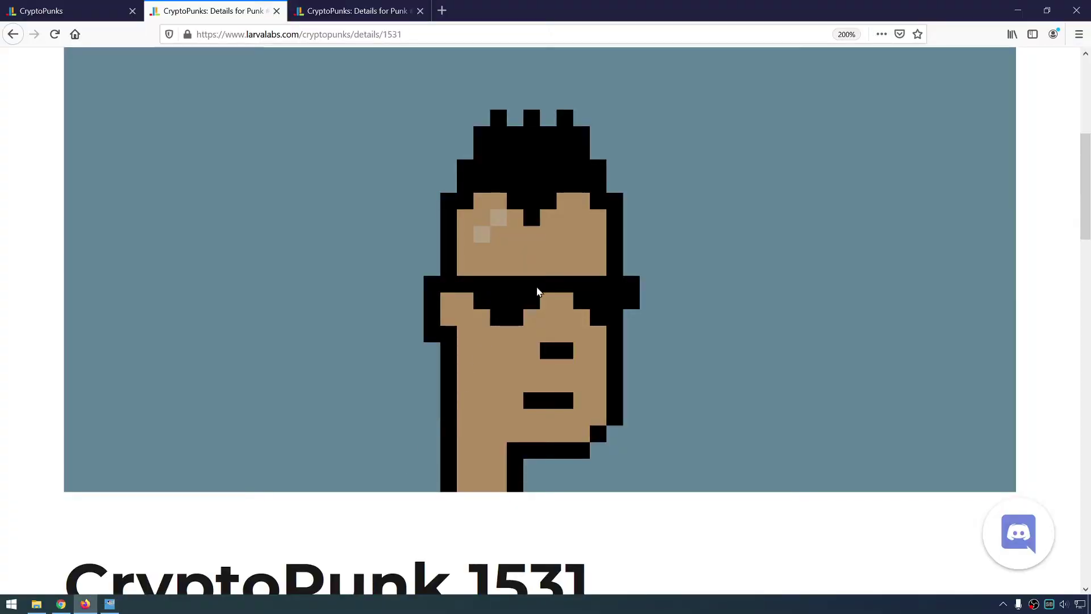
Extend the red glasses toward the second lens and cover the rightmost pixels with background blue.
key("alt+Tab")
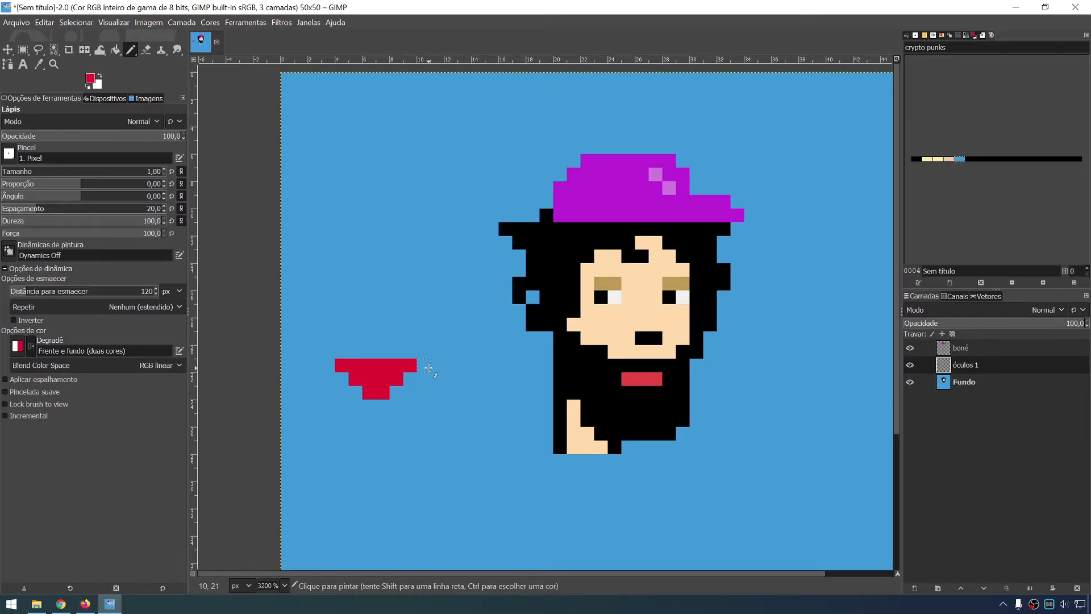
left_click_drag(428, 369, 455, 368)
key("ctrl+z")
key("alt+Tab")
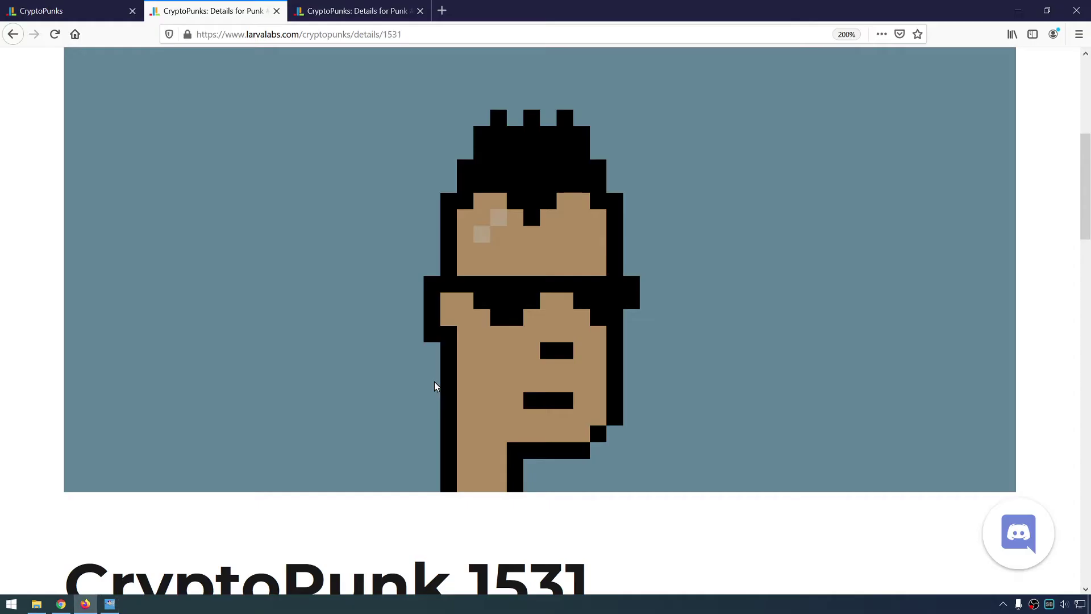
key("alt+Tab")
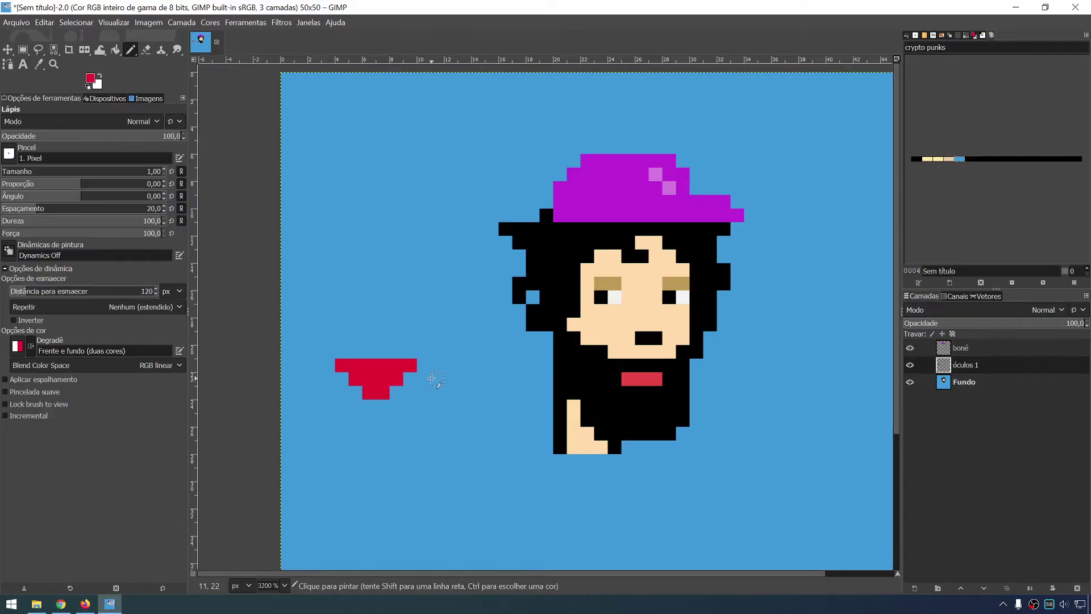
mouse_move(432, 378)
left_mouse_down()
mouse_move(472, 379)
mouse_move(467, 393)
mouse_move(494, 366)
left_mouse_up()
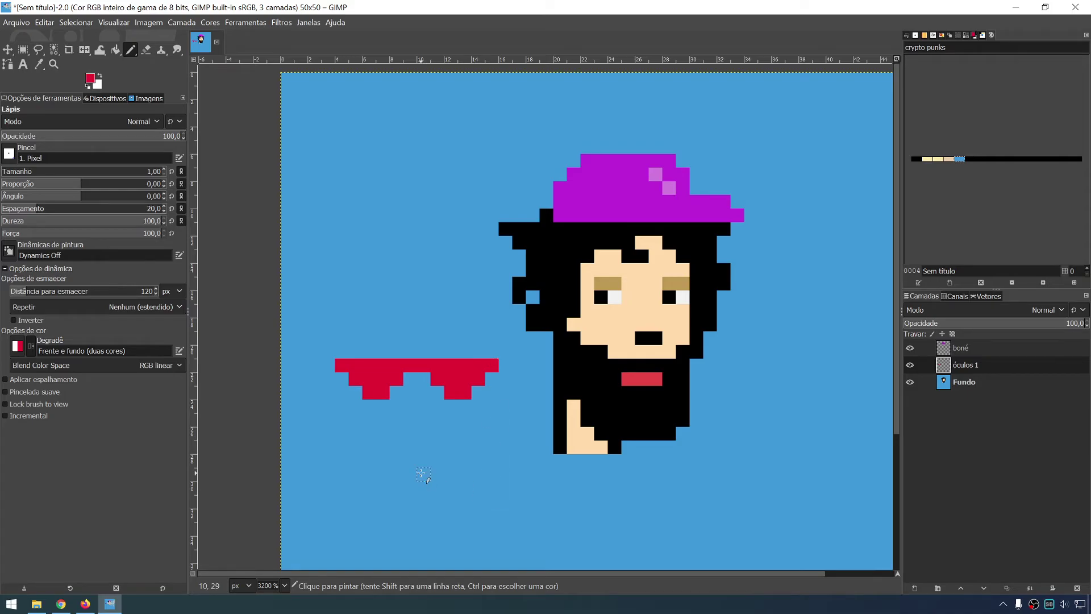
key("alt+Tab")
key("alt+Tab")
key("alt+Tab")
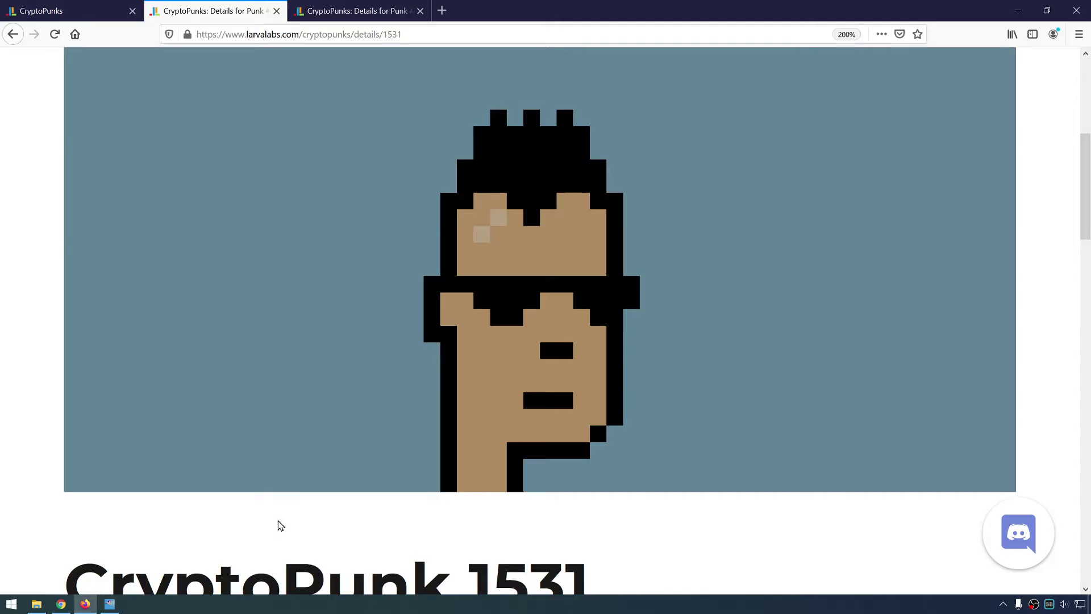
key("alt+Tab")
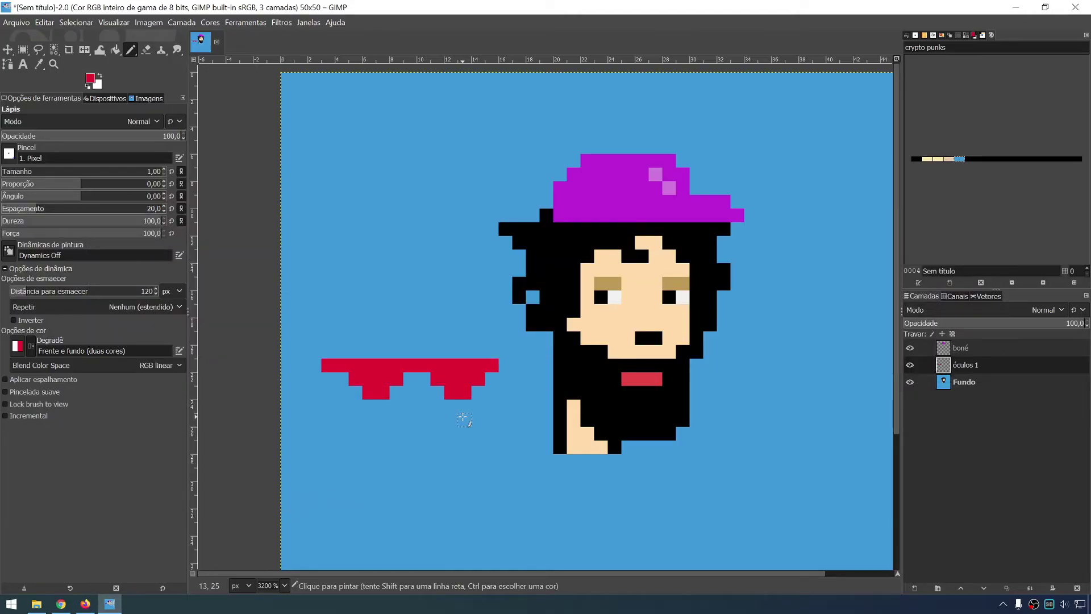
key("o")
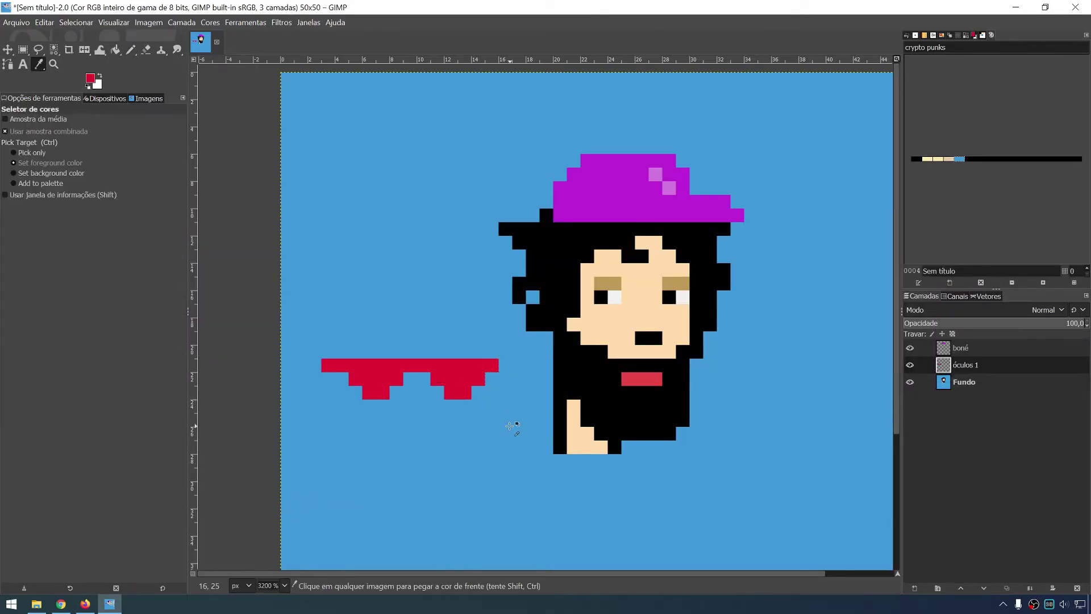
key("n")
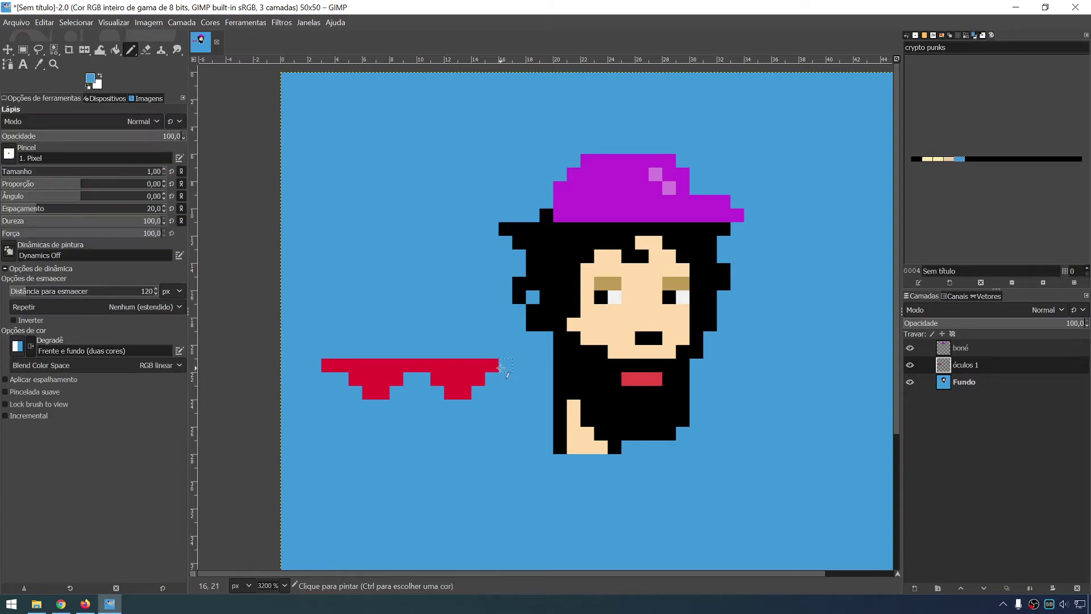
left_click(492, 365)
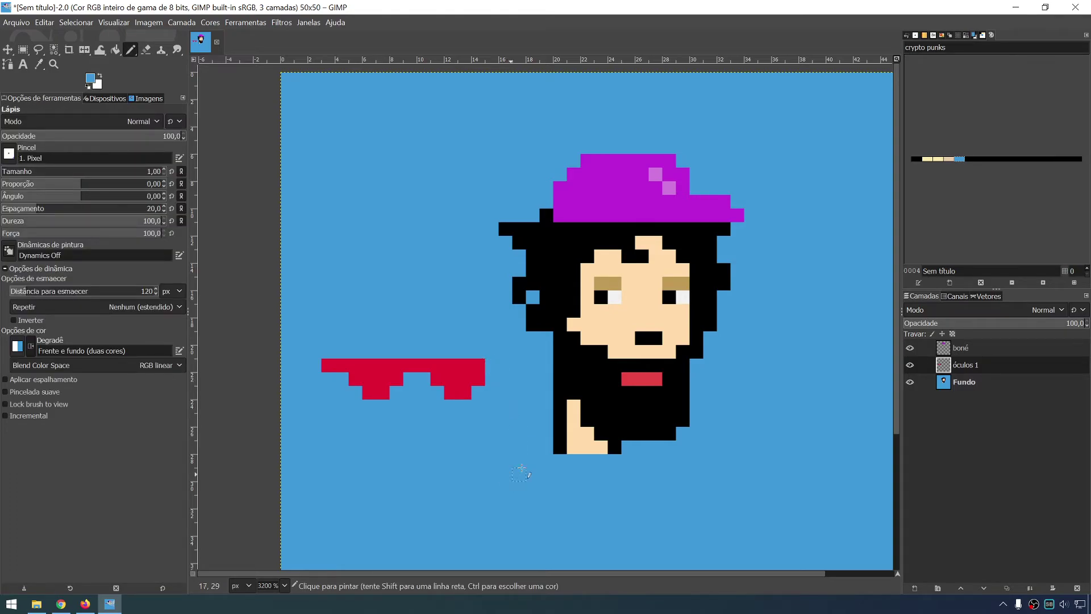
Hide the cap and background layers and paint a blue stroke beside the right lens.
left_click(910, 347)
left_click(910, 382)
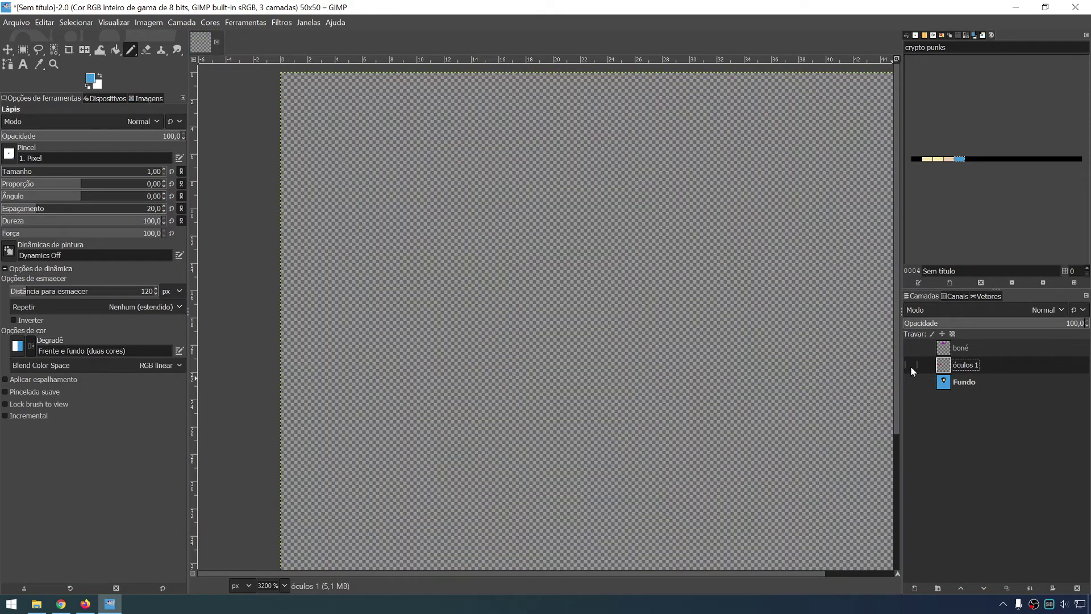
scroll(386, 415, "up", 1)
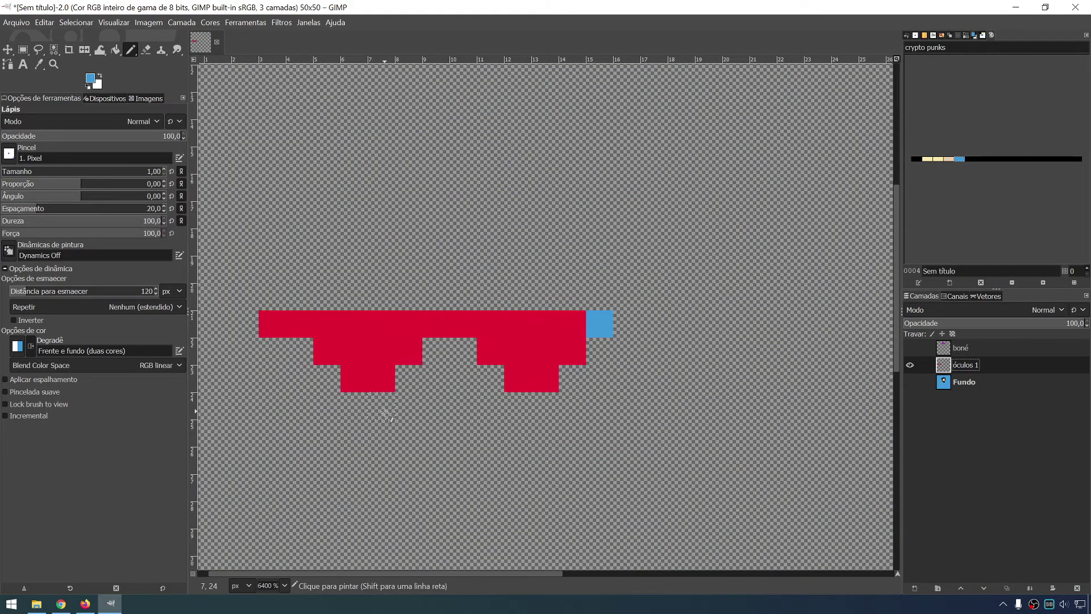
scroll(387, 415, "up", 1)
left_click_drag(740, 305, 591, 400)
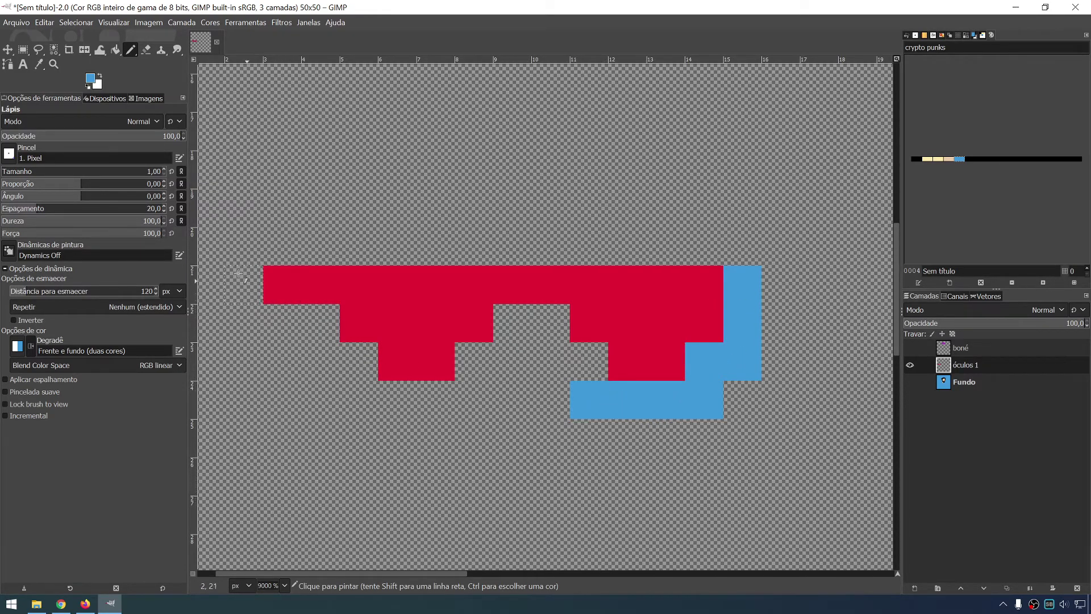
Select the blue pixels with Select by Color and delete them from 'óculos 1'.
right_click(52, 51)
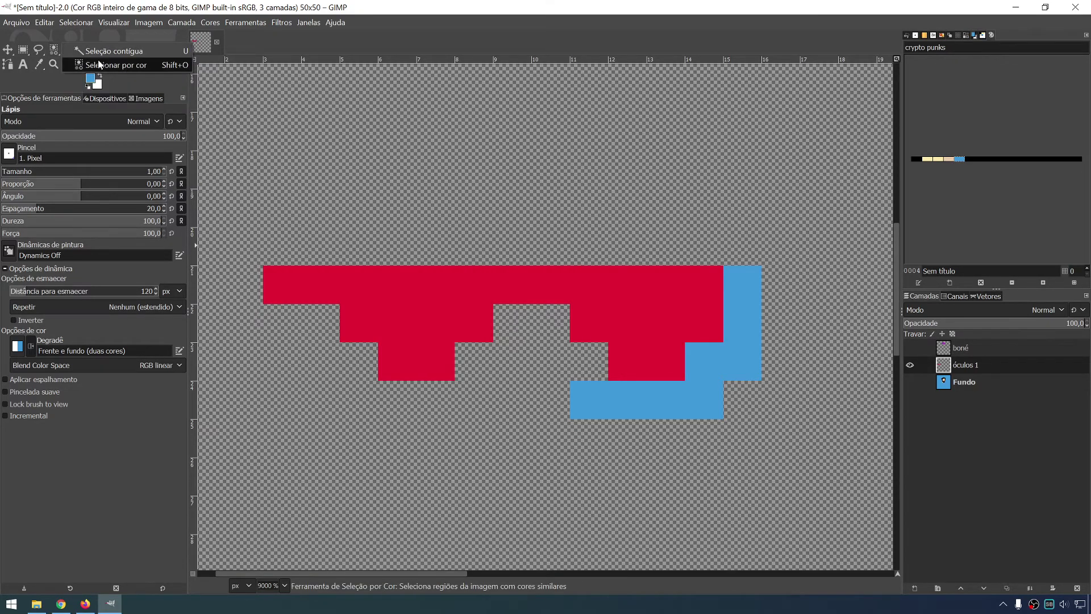
left_click(99, 64)
left_click(620, 396)
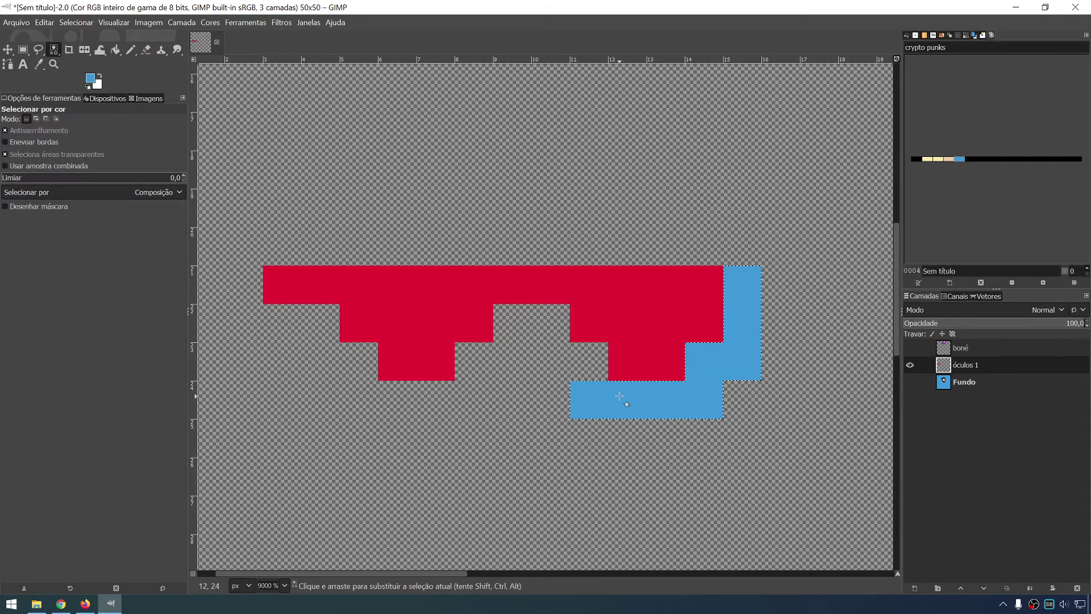
key("Delete")
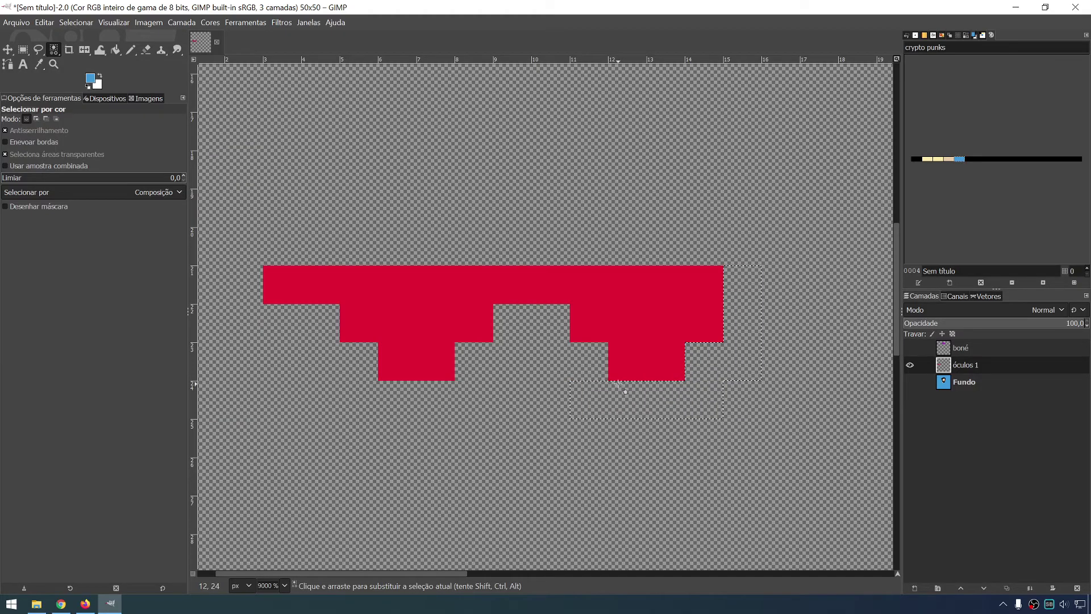
Deselect everything and make the cap and Fundo layers visible again.
key("ctrl+shift")
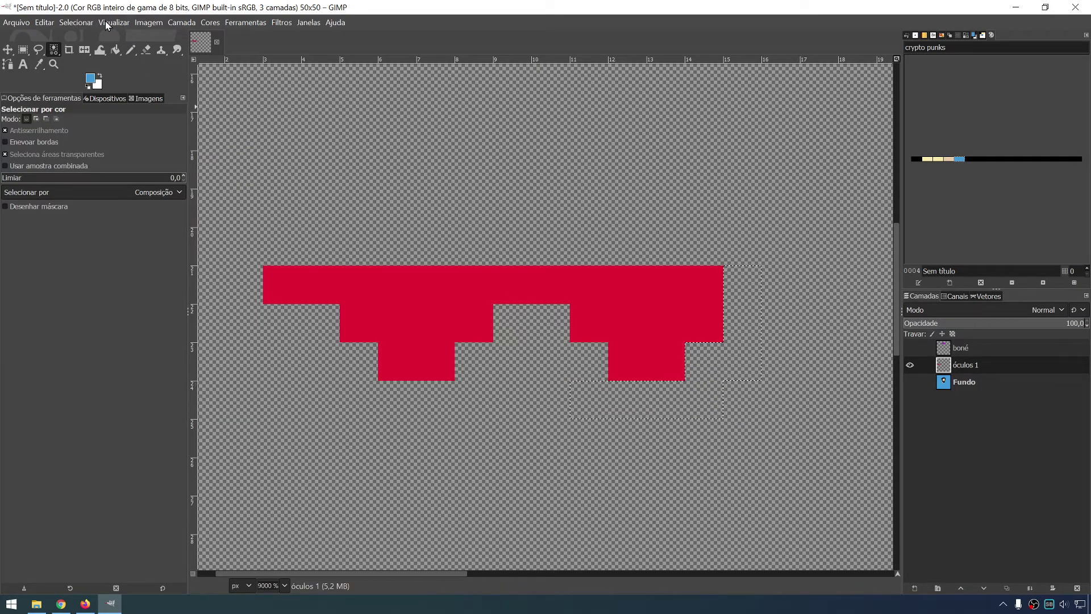
left_click(81, 22)
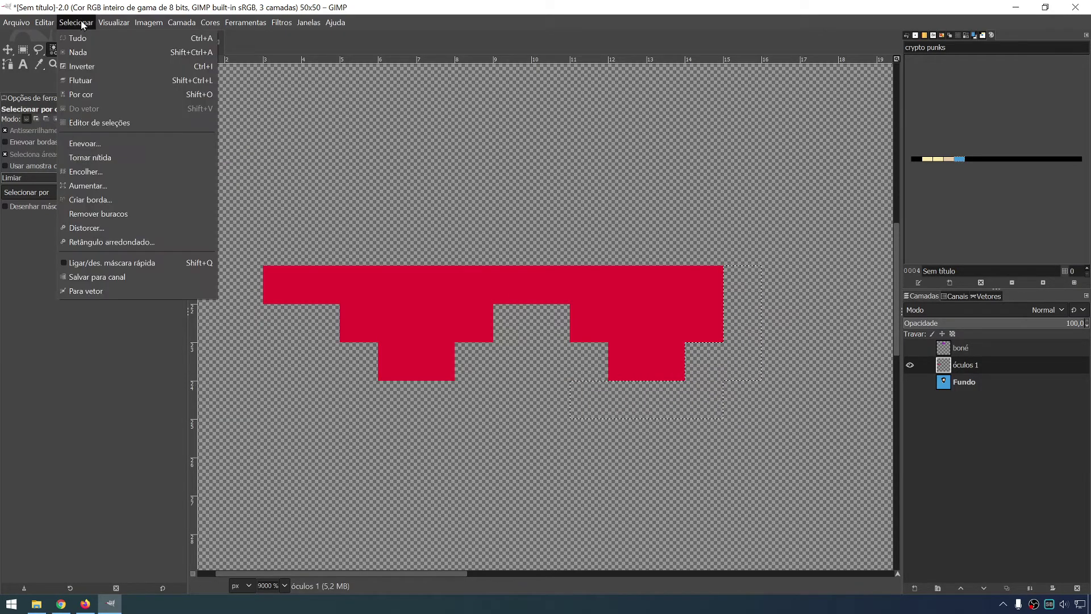
left_click(97, 51)
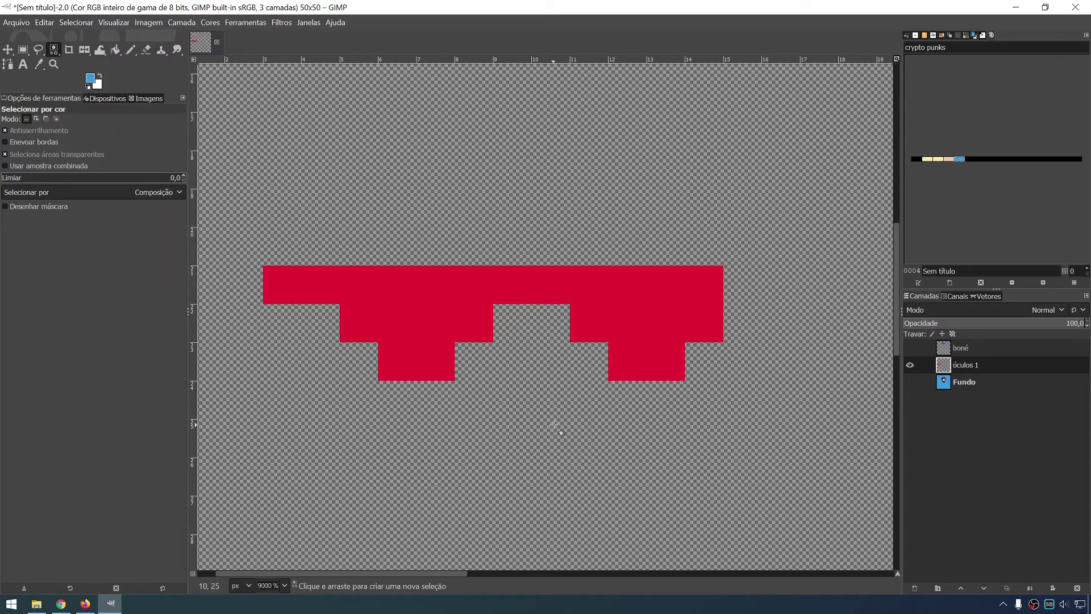
left_click(910, 347)
left_click(910, 382)
Drag the 'óculos 1' red glasses with the Move tool onto the punk's eyes.
scroll(720, 379, "down", 4)
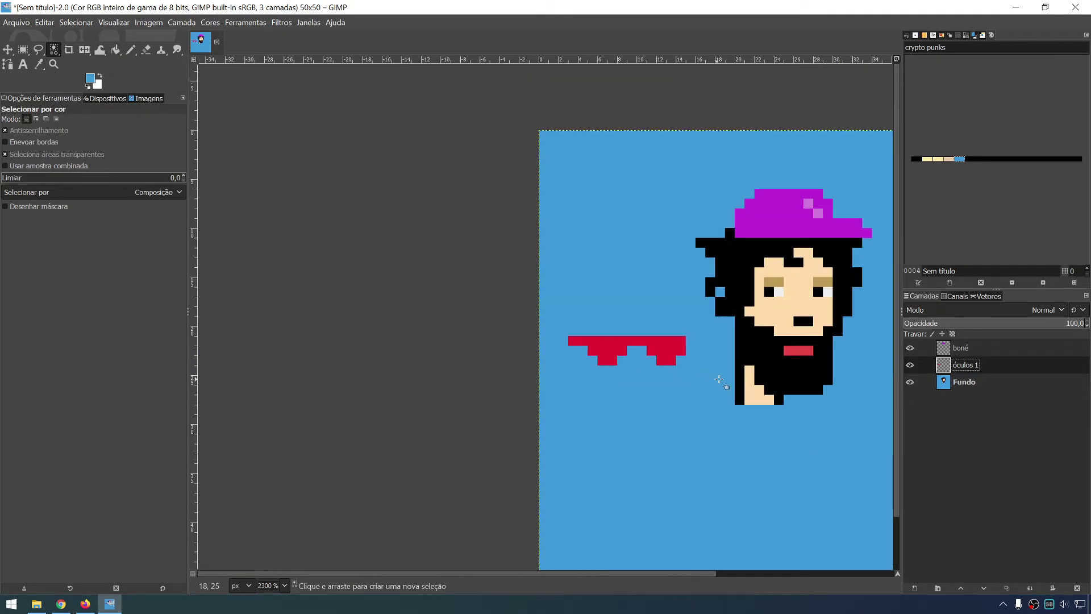
left_click(8, 50)
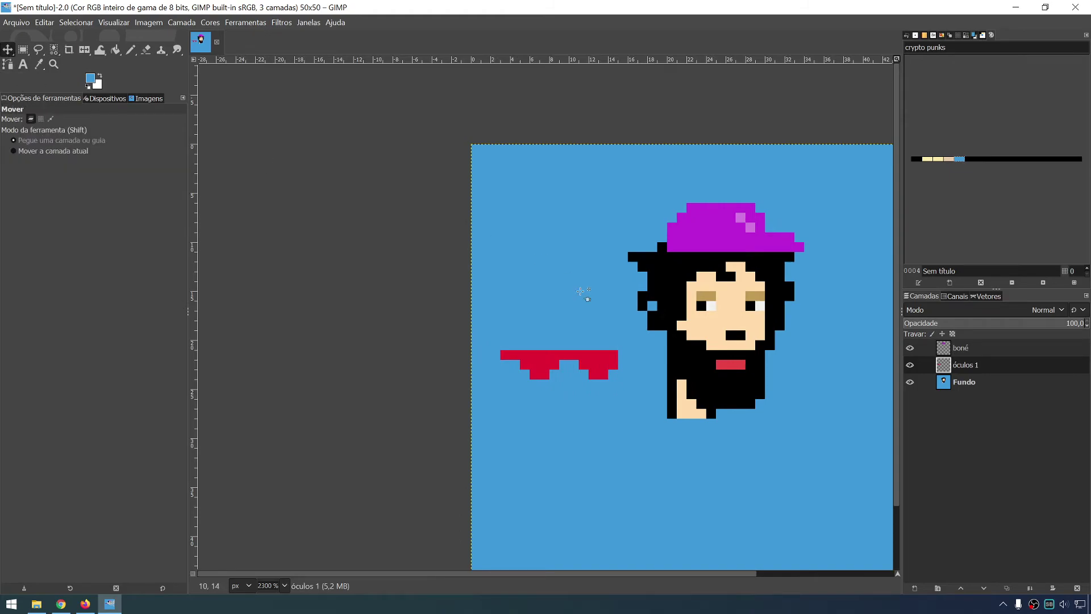
left_click(972, 366)
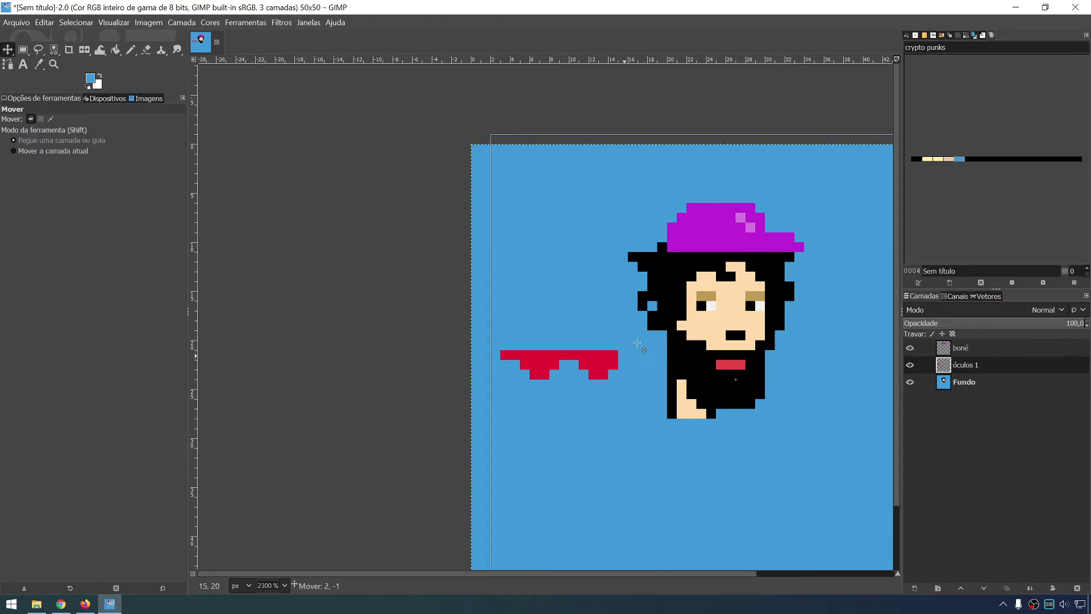
left_click_drag(554, 380, 763, 290)
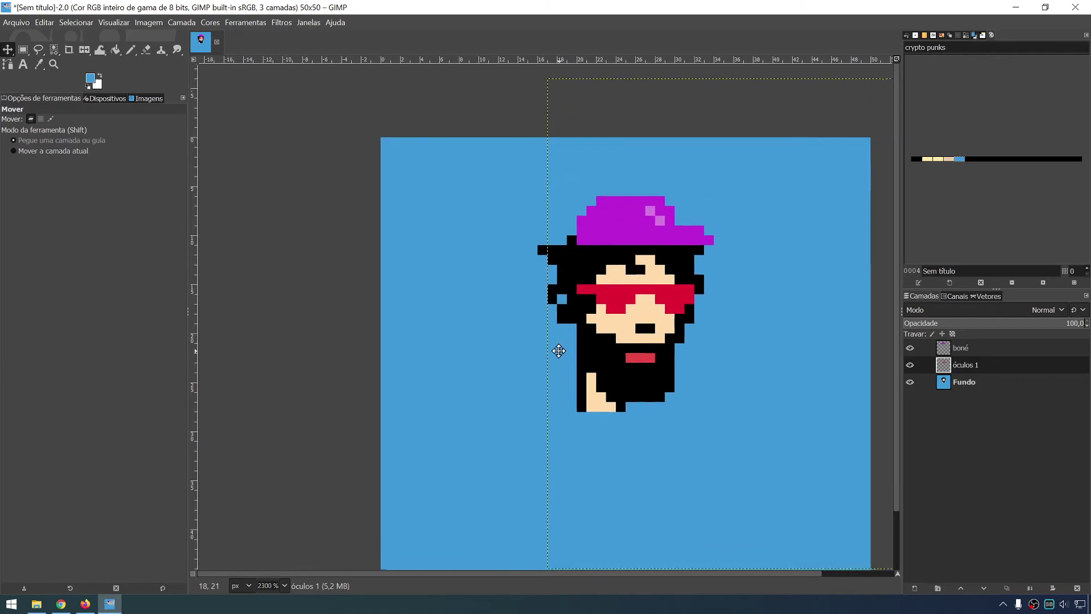
scroll(605, 311, "up", 1, "ctrl")
scroll(580, 316, "right", 1)
scroll(551, 322, "up", 1, "ctrl")
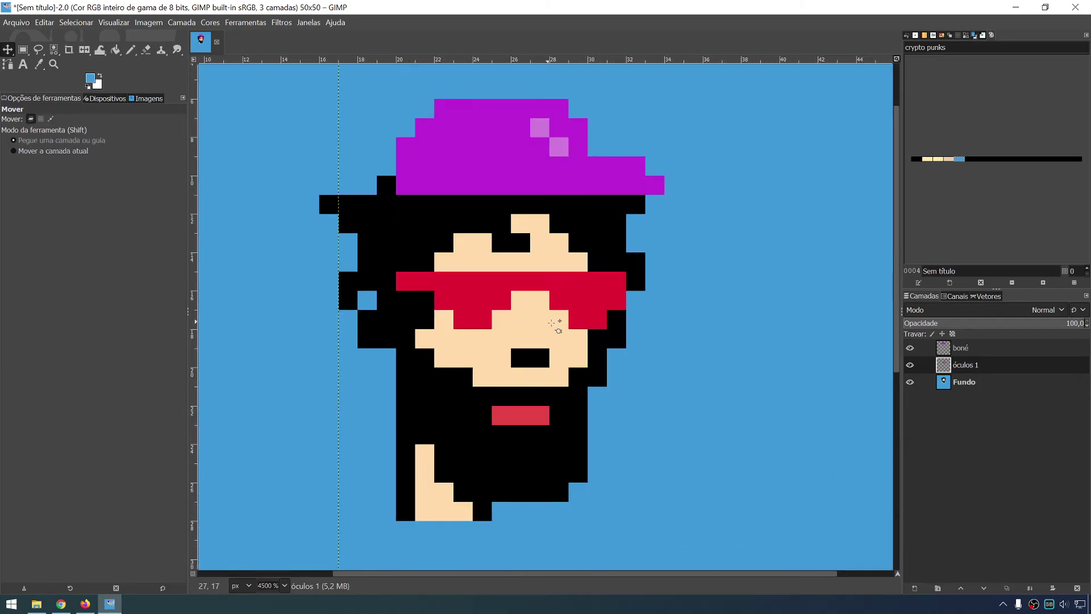
scroll(634, 338, "down", 1, "ctrl")
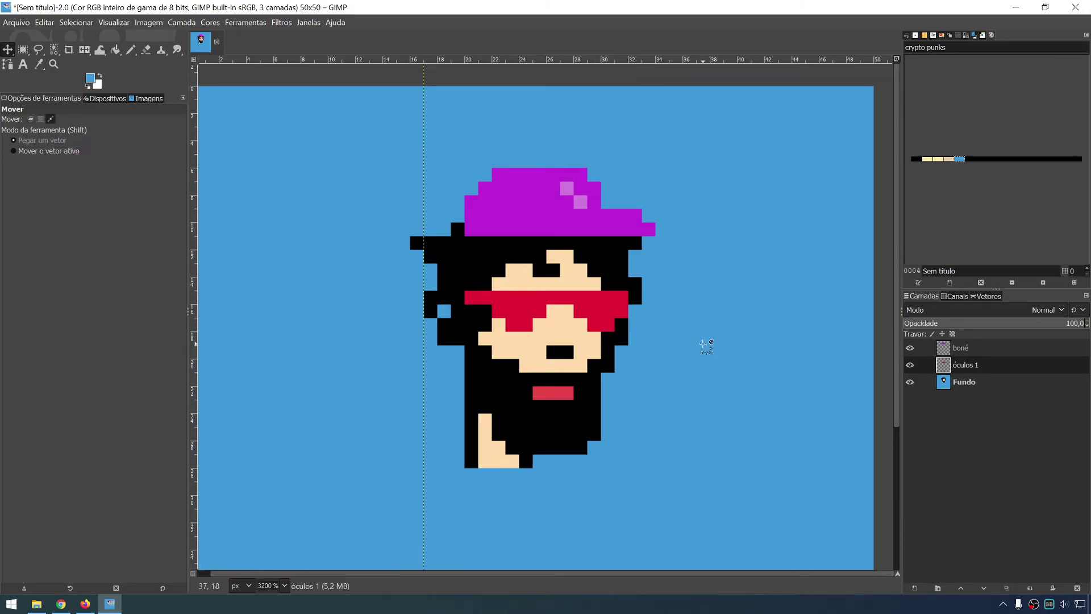
Close the CryptoPunk 1531 tab in Firefox, keeping the Punk 1103 square-glasses reference.
key("alt+Tab")
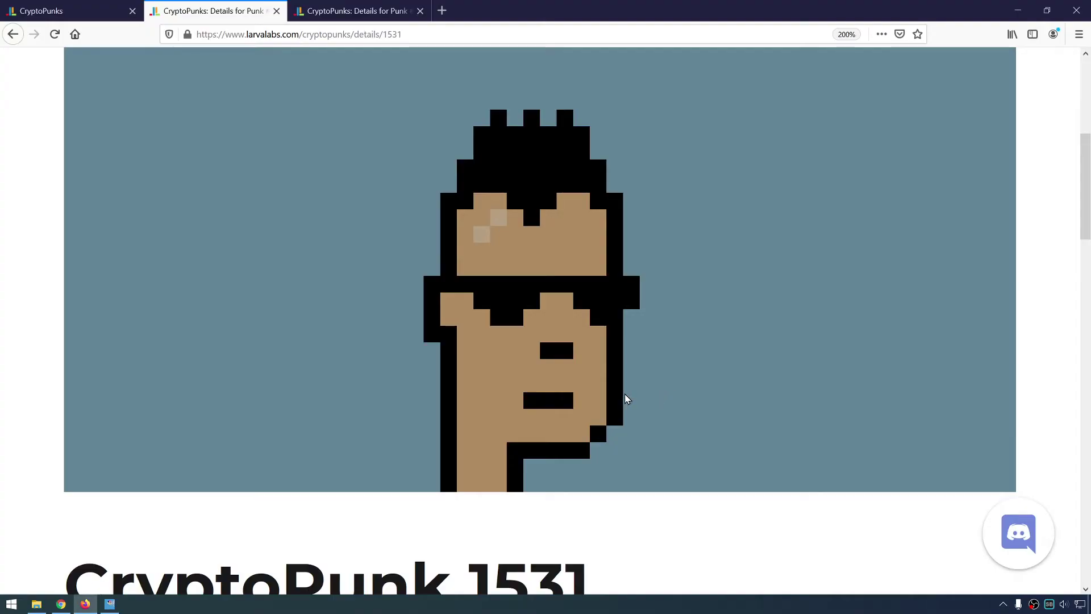
scroll(285, 207, "down", 5)
scroll(306, 244, "up", 10)
scroll(296, 221, "down", 2)
key("alt+Tab")
key("alt+Tab")
left_click(277, 11)
scroll(271, 147, "down", 3)
scroll(285, 159, "down", 1)
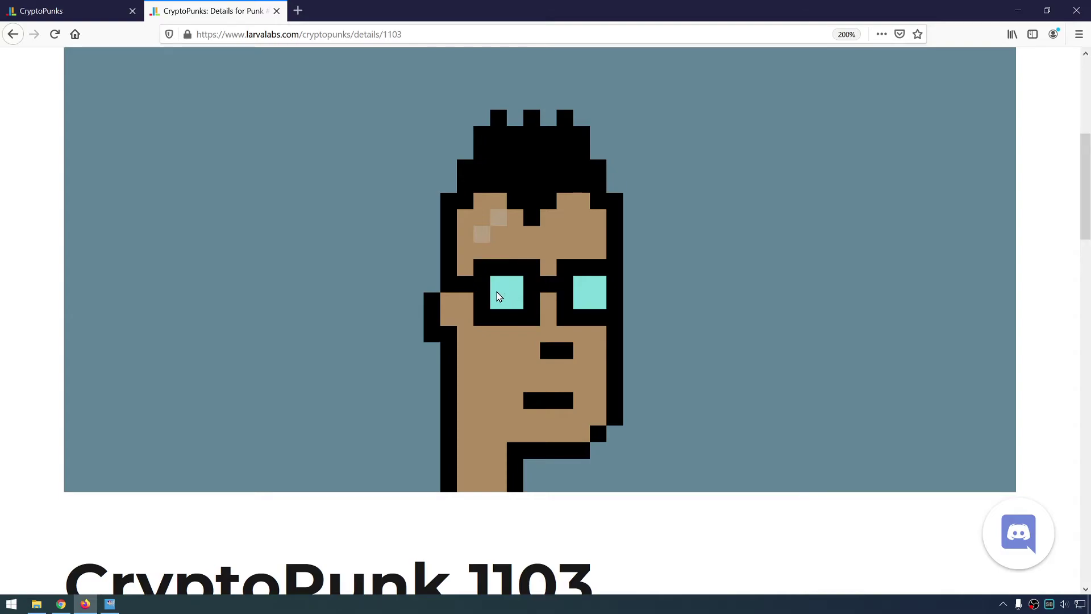
key("alt+Tab")
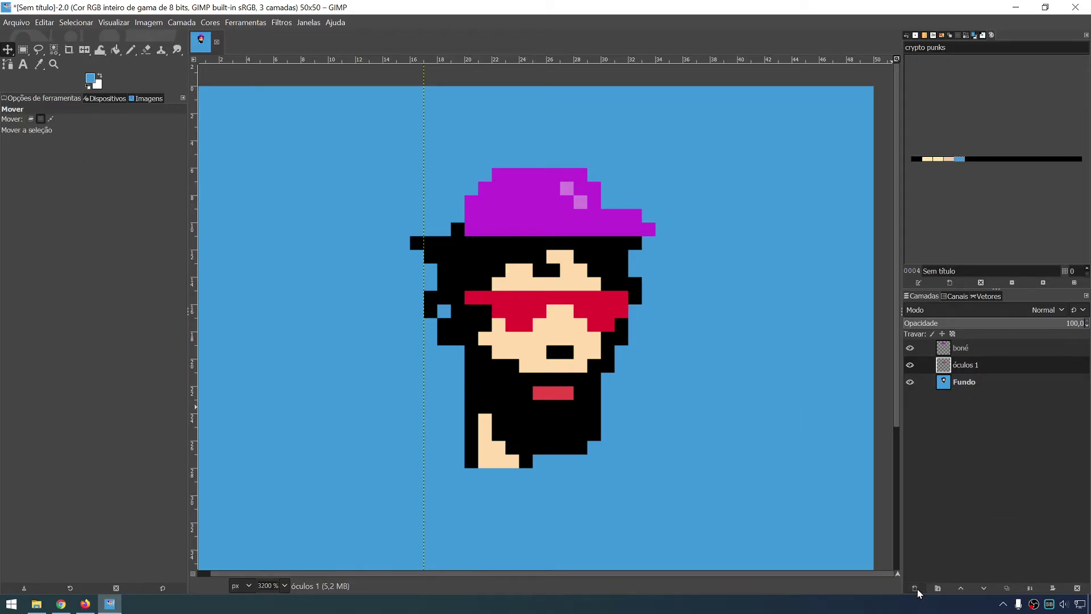
Create a new transparent layer named 'óculos 2' above 'óculos 1'.
left_click(915, 588)
type("óc")
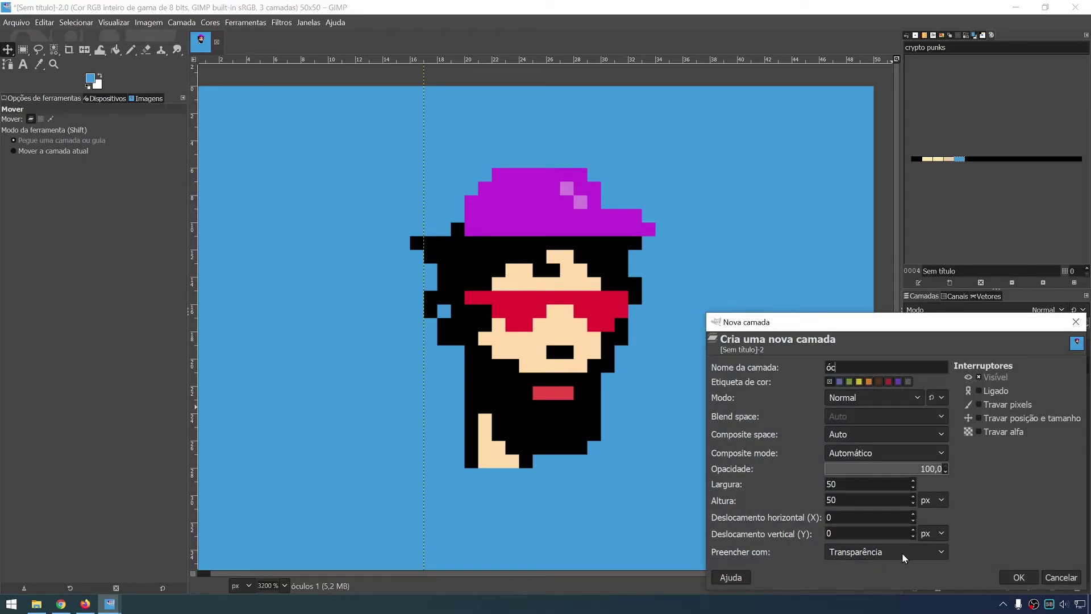
key("BackSpace")
key("BackSpace")
type("2")
key("Return")
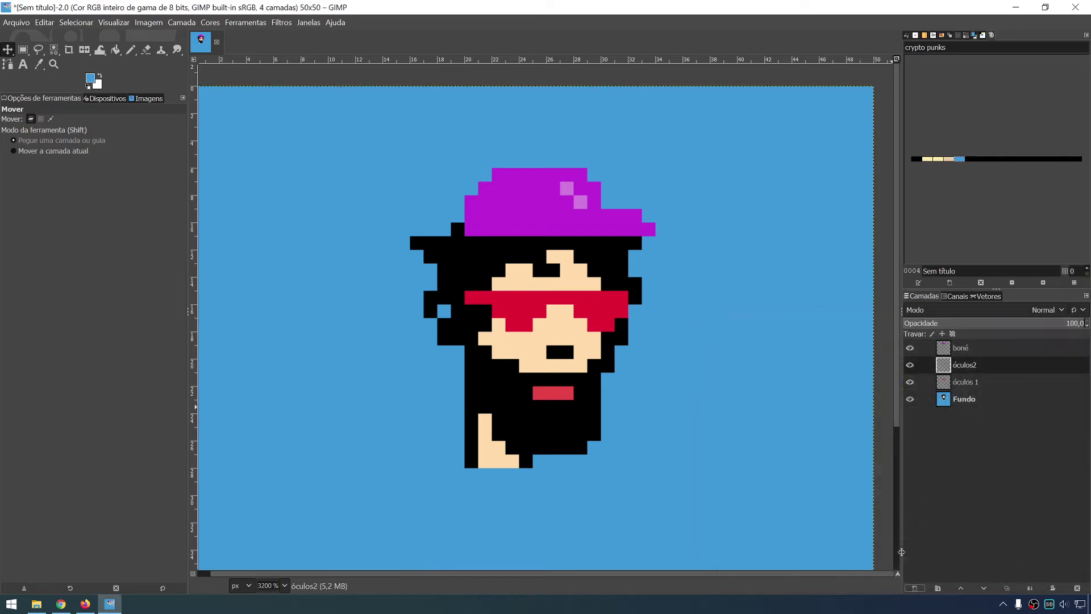
double_click(969, 366)
left_click(971, 367)
key("Return")
scroll(792, 408, "down", 2)
scroll(644, 314, "left", 4)
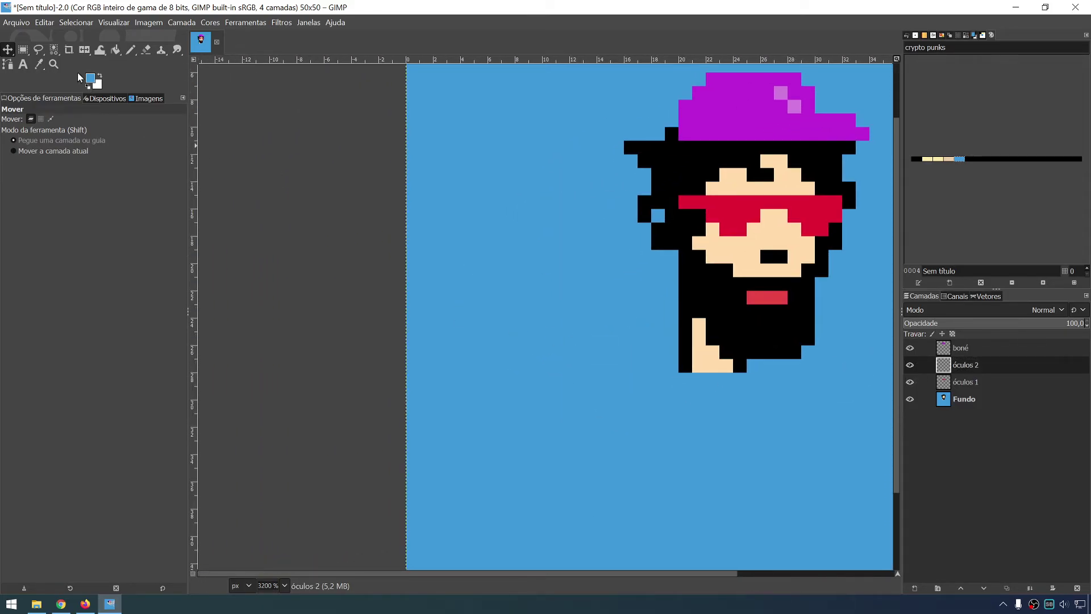
key("alt+Tab")
key("alt+Tab")
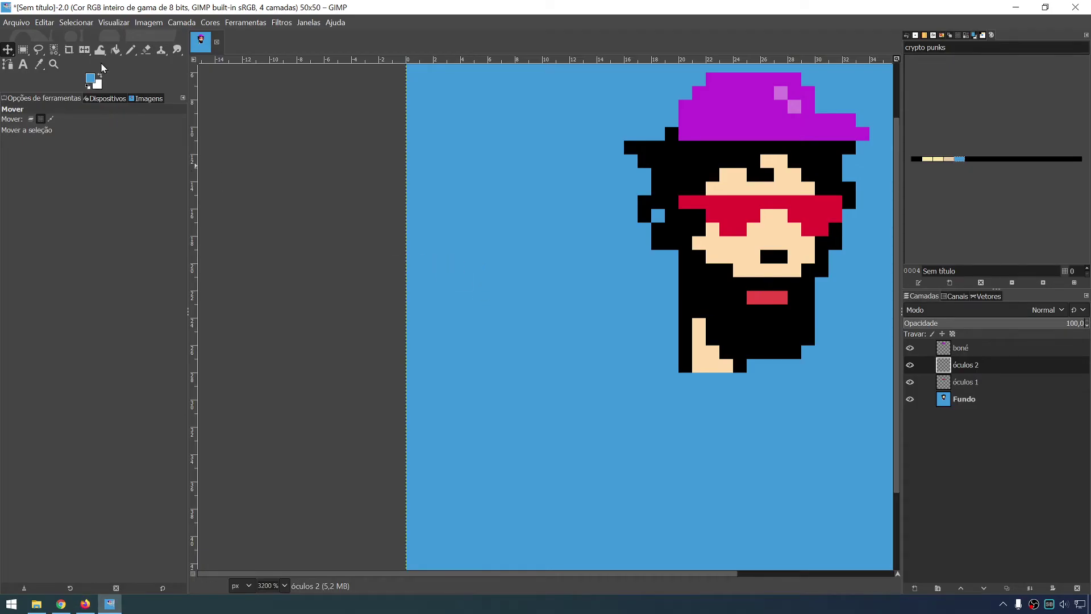
Set the foreground colour to reddish orange d16111.
left_click(89, 81)
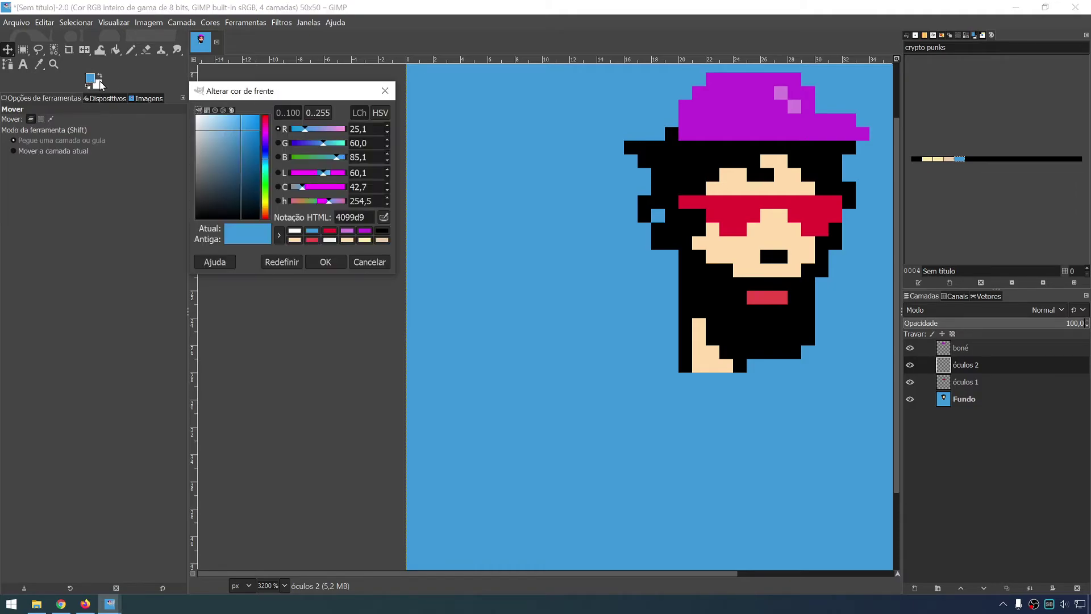
left_click_drag(270, 195, 269, 215)
left_click_drag(250, 130, 275, 99)
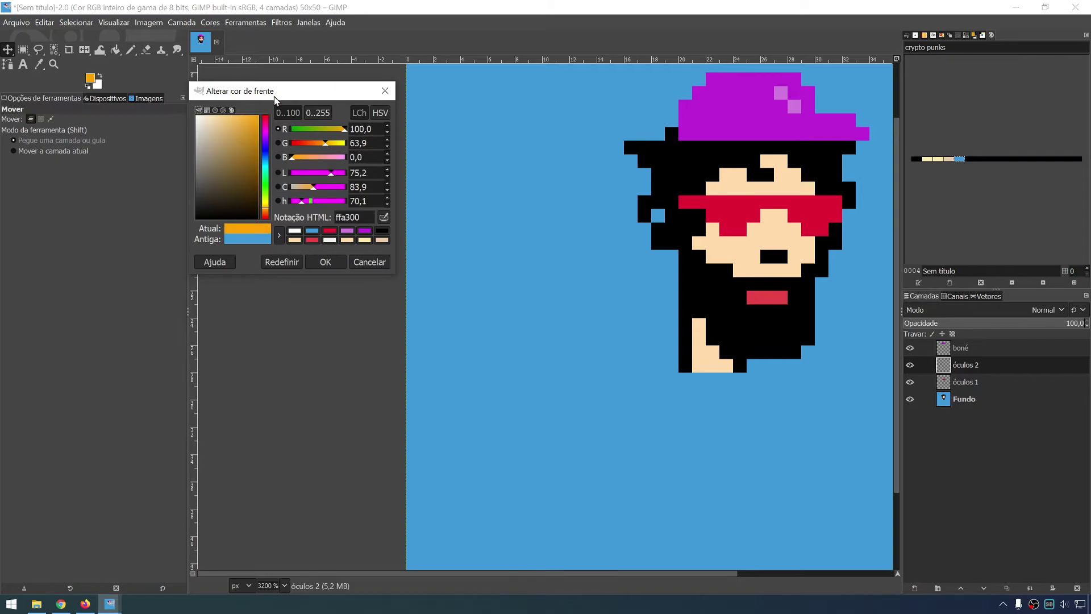
left_click_drag(266, 208, 267, 214)
left_click(257, 139)
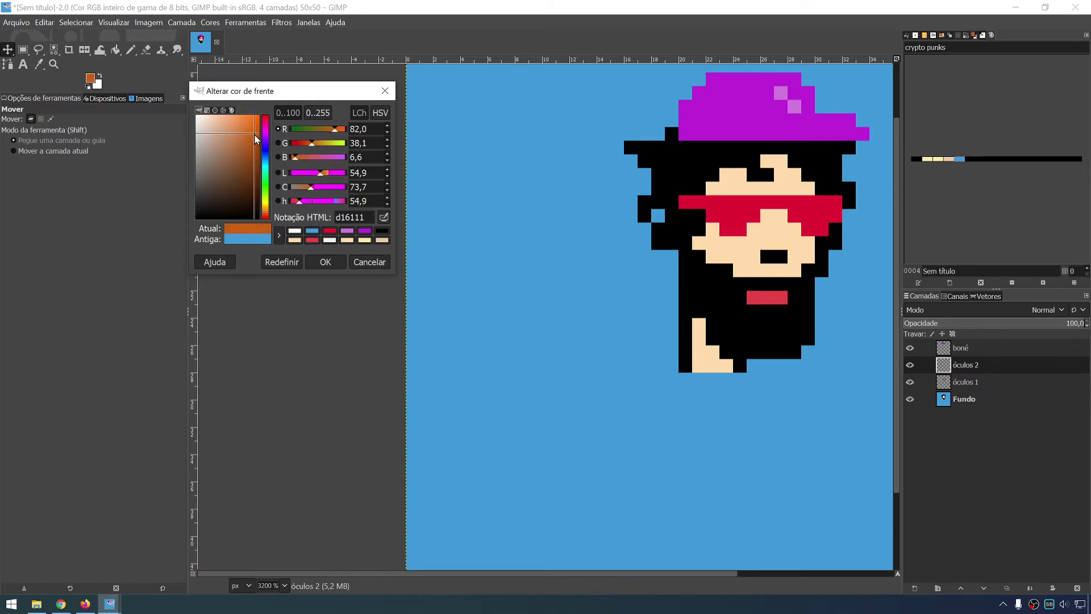
left_click(318, 265)
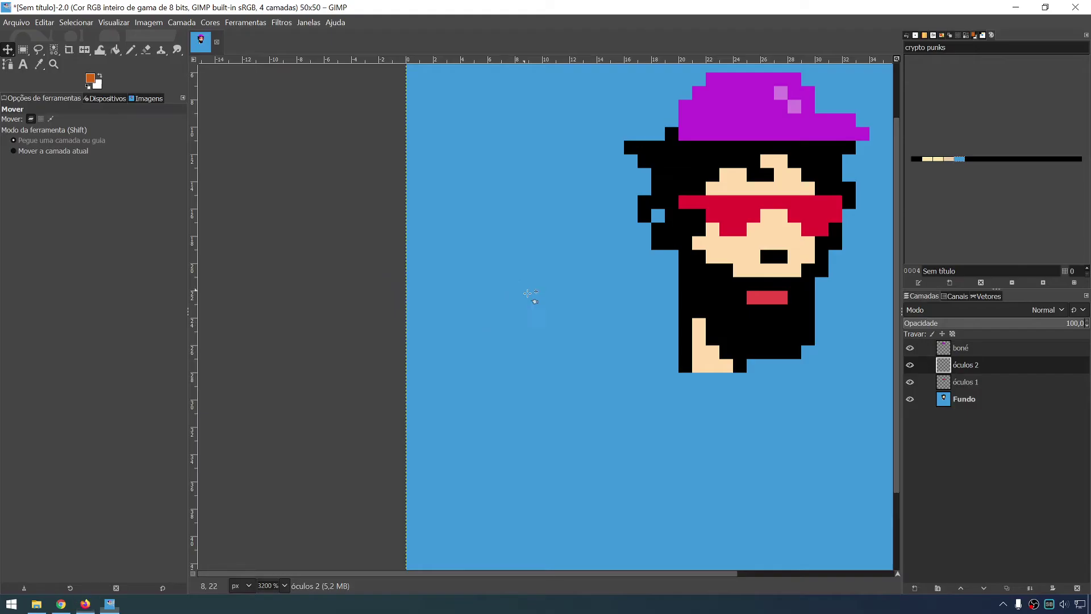
Pencil the first orange square lens frame on the 'óculos 2' layer.
left_click(131, 49)
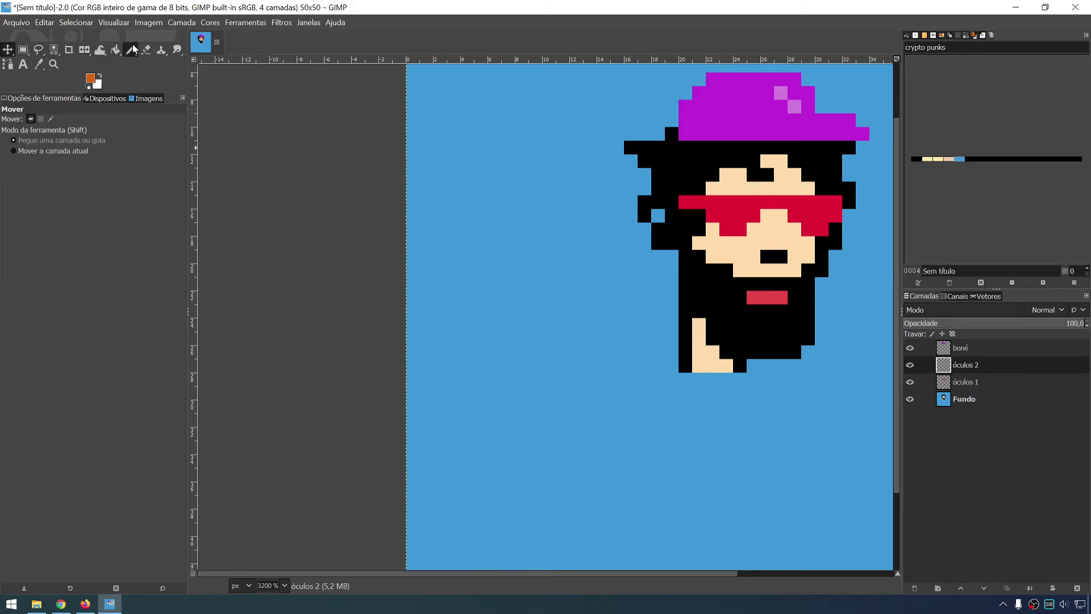
left_click_drag(481, 350, 535, 407)
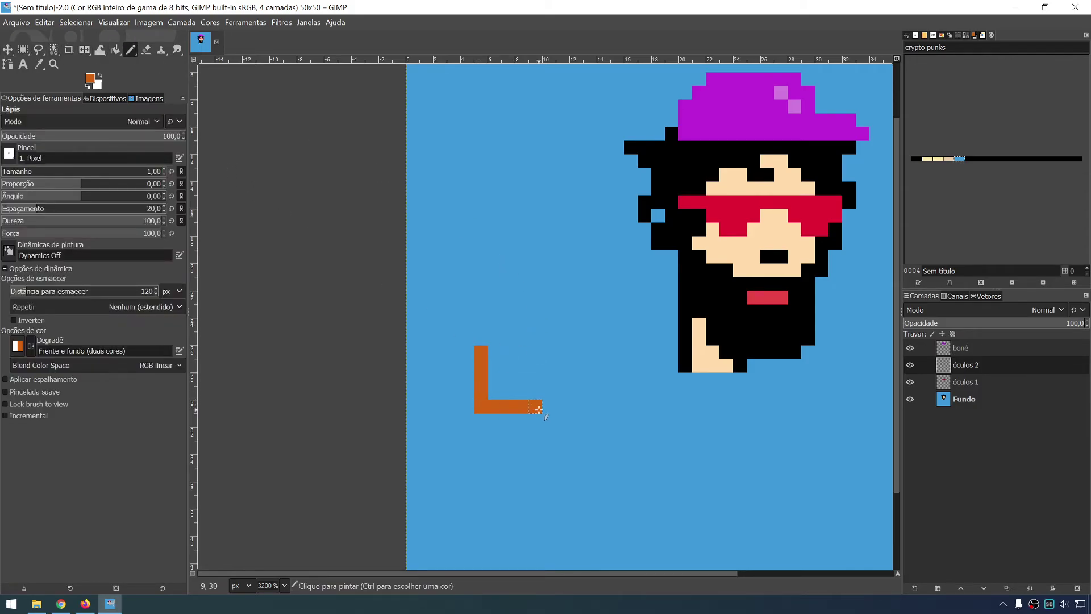
left_click_drag(486, 349, 536, 397)
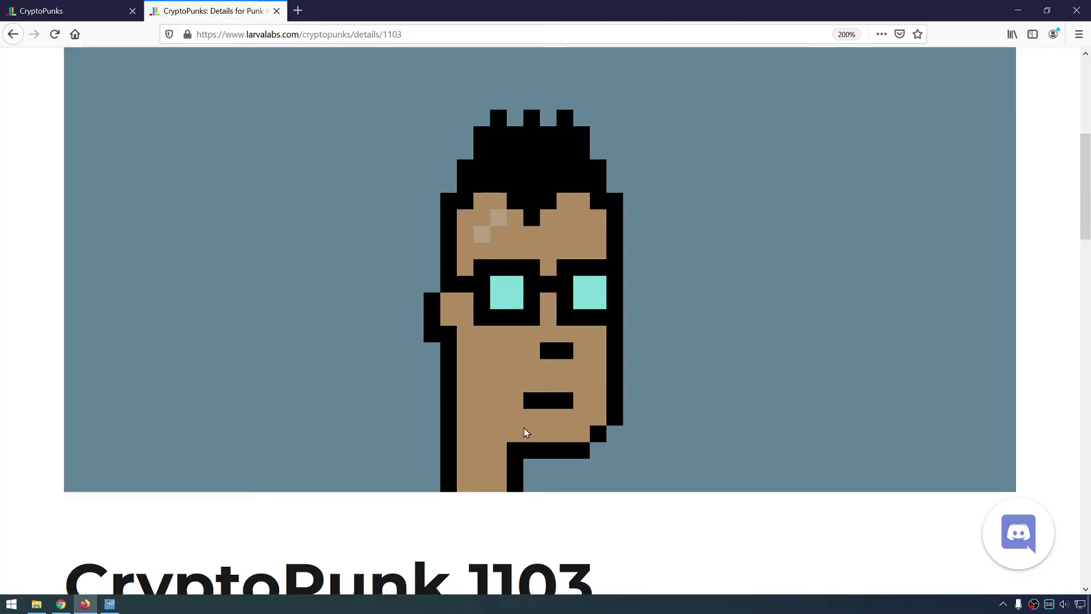
key("ctrl+z")
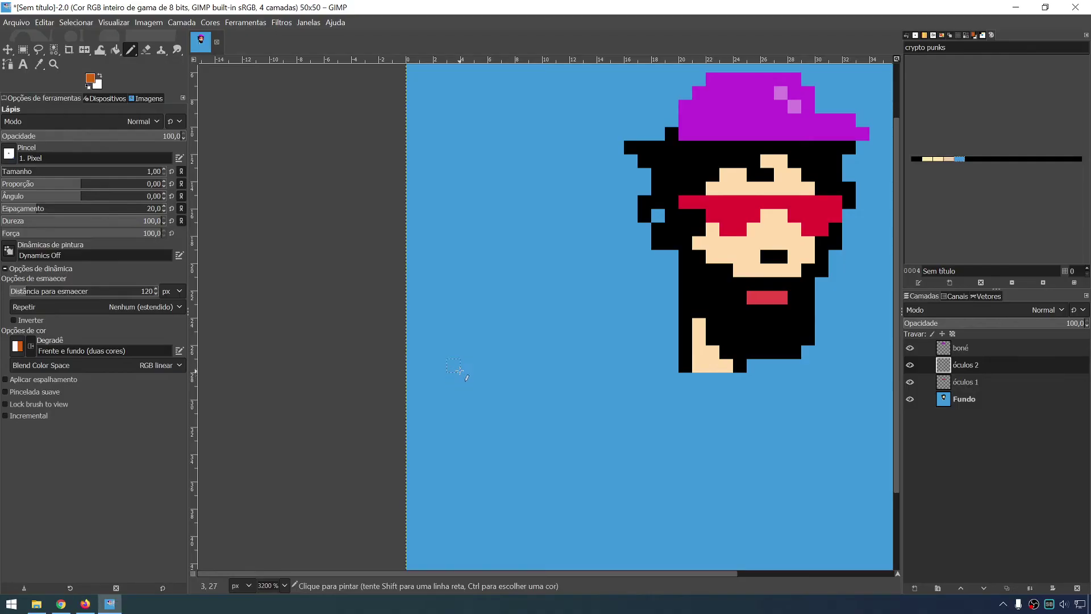
left_click_drag(467, 364, 467, 405)
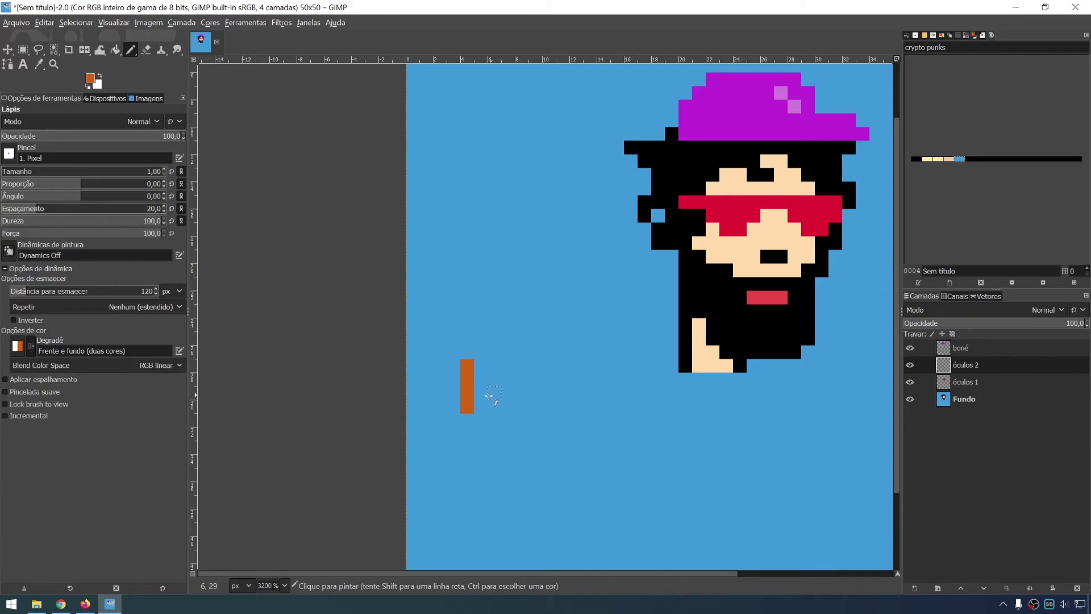
left_click_drag(466, 405, 522, 408)
left_click_drag(477, 368, 517, 368)
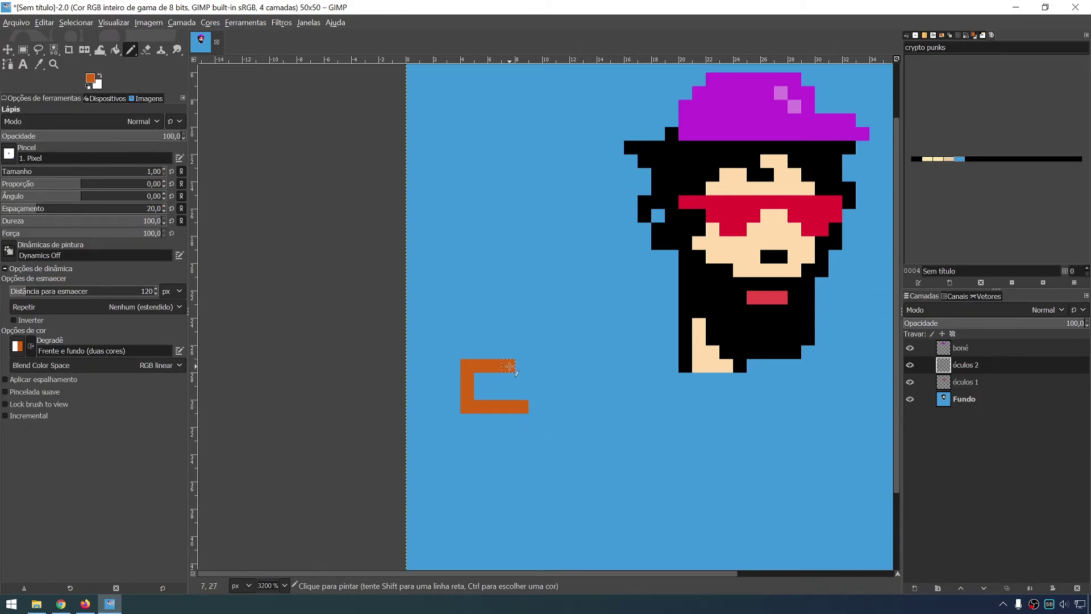
key("ctrl+z")
key("ctrl+z")
left_click_drag(474, 408, 506, 406)
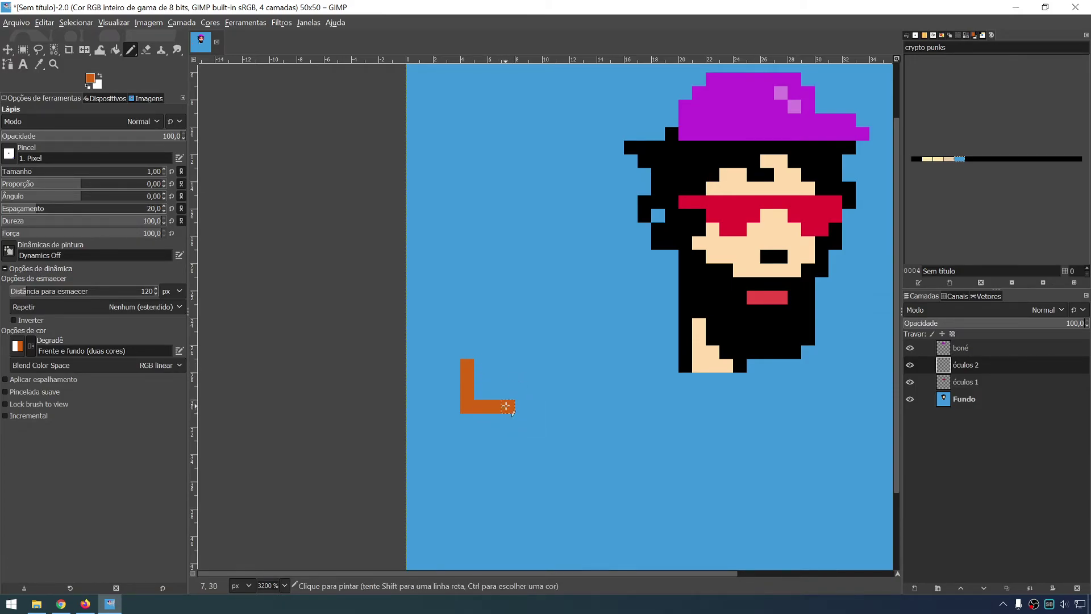
mouse_move(472, 364)
left_mouse_down()
mouse_move(508, 365)
mouse_move(508, 407)
left_mouse_up()
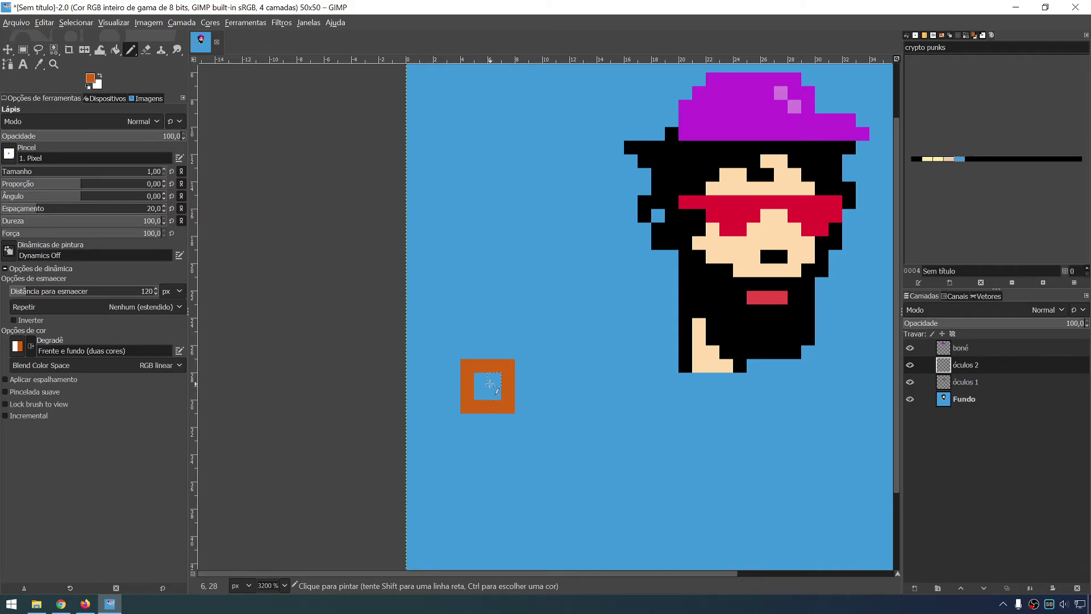
Add a left temple arm to the orange glasses, checking the browser reference.
key("alt+Tab")
key("alt+Tab")
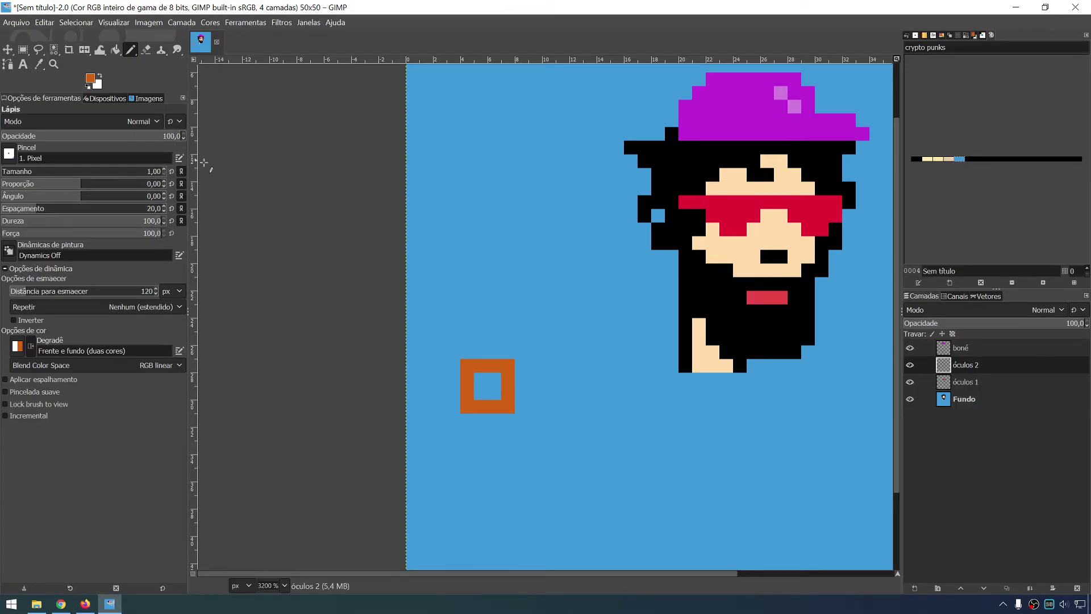
key("alt+Tab")
key("alt+Tab")
key("alt+Tab")
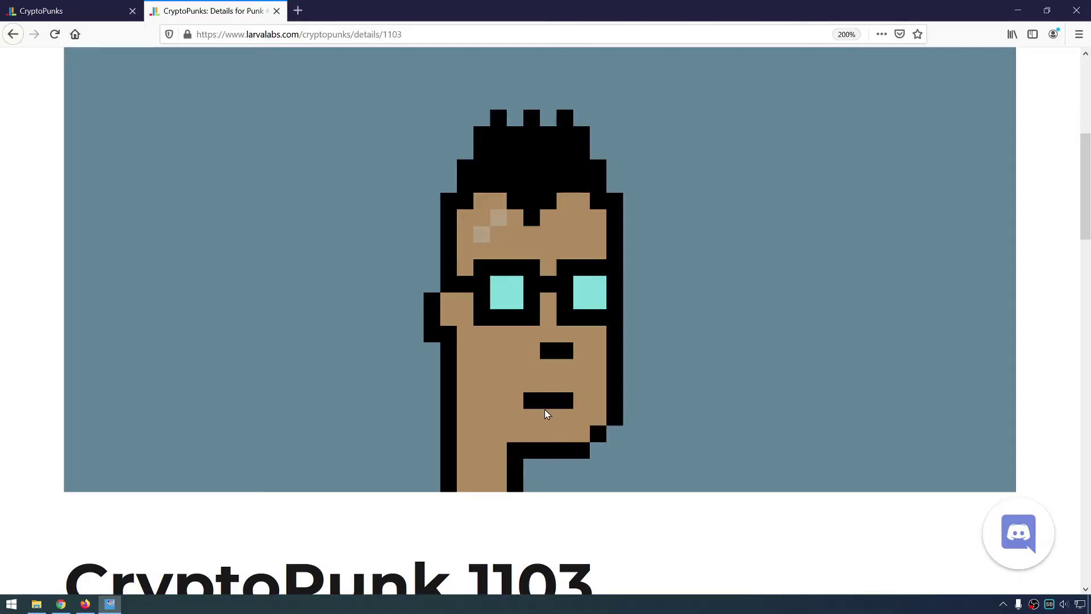
key("alt+Tab")
mouse_move(537, 366)
left_mouse_down()
mouse_move(582, 375)
mouse_move(535, 378)
mouse_move(576, 407)
mouse_move(577, 367)
mouse_move(535, 366)
left_mouse_up()
key("ctrl+z")
key("alt+Tab")
key("alt+Tab")
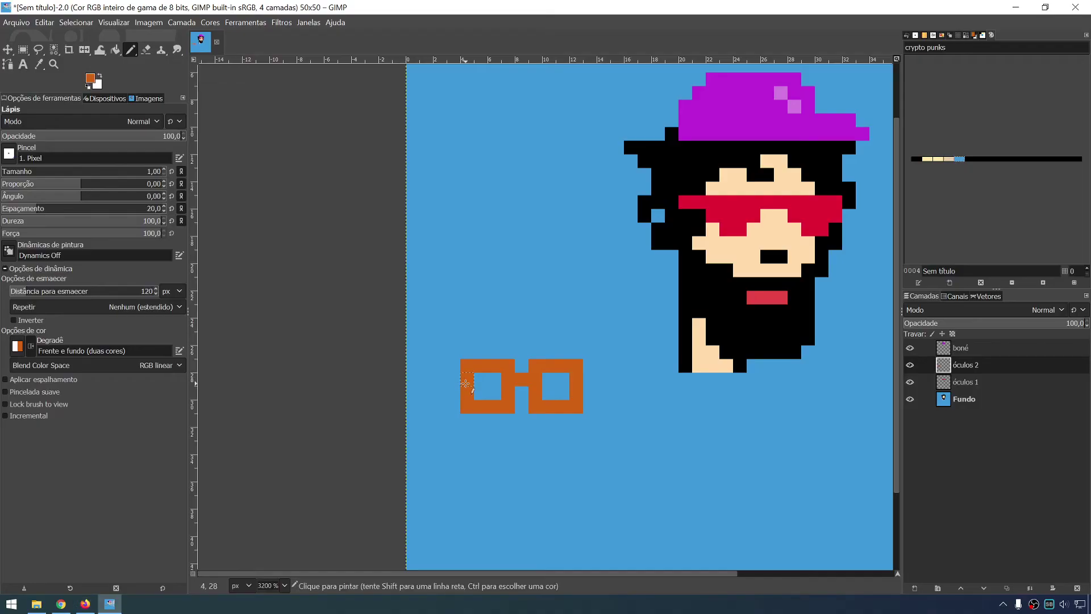
left_click(453, 379)
key("alt+Tab")
key("alt+Tab")
left_click(441, 381)
Hide the boné, óculos 1 and Fundo layers to view the orange glasses alone.
left_click(910, 348)
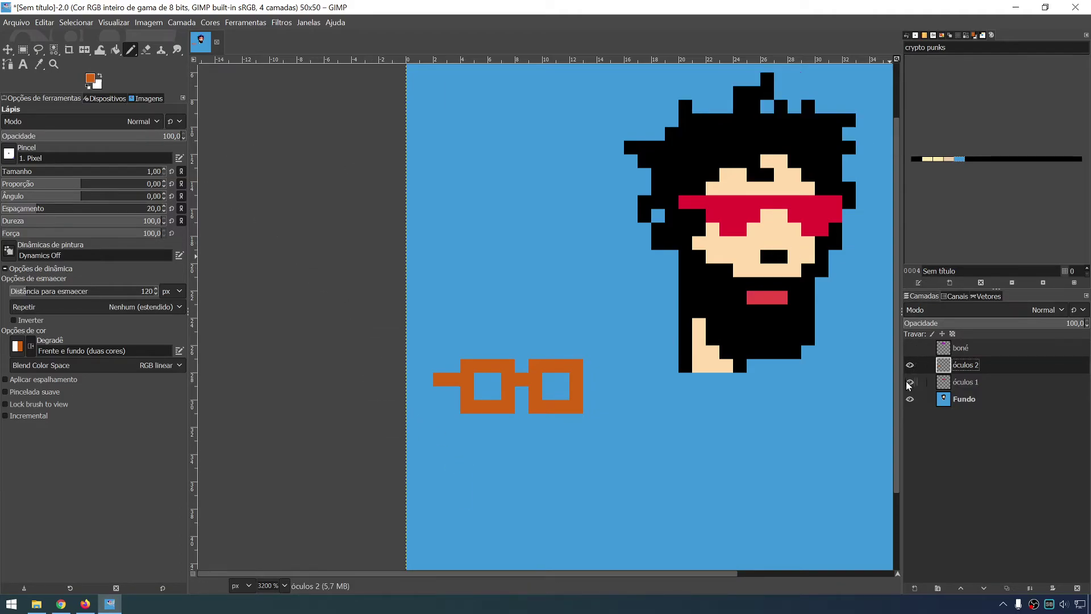
left_click(909, 382)
left_click(910, 399)
scroll(541, 399, "up", 5, "ctrl")
left_click_drag(541, 399, 615, 254)
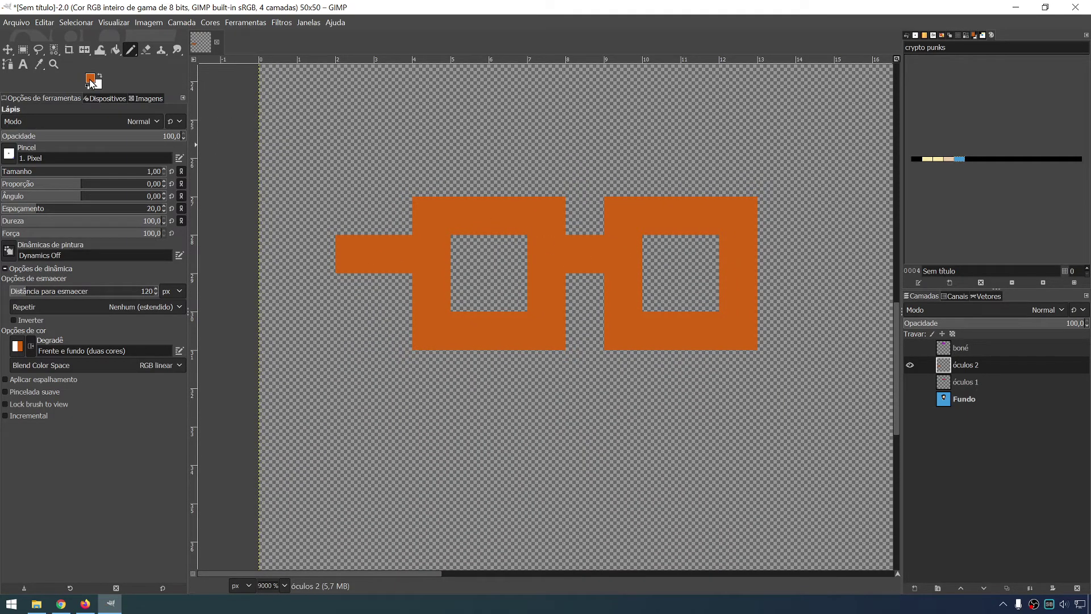
Set the foreground to bright cyan and fill both lens interiors.
left_click(91, 85)
left_click(264, 165)
left_click(253, 126)
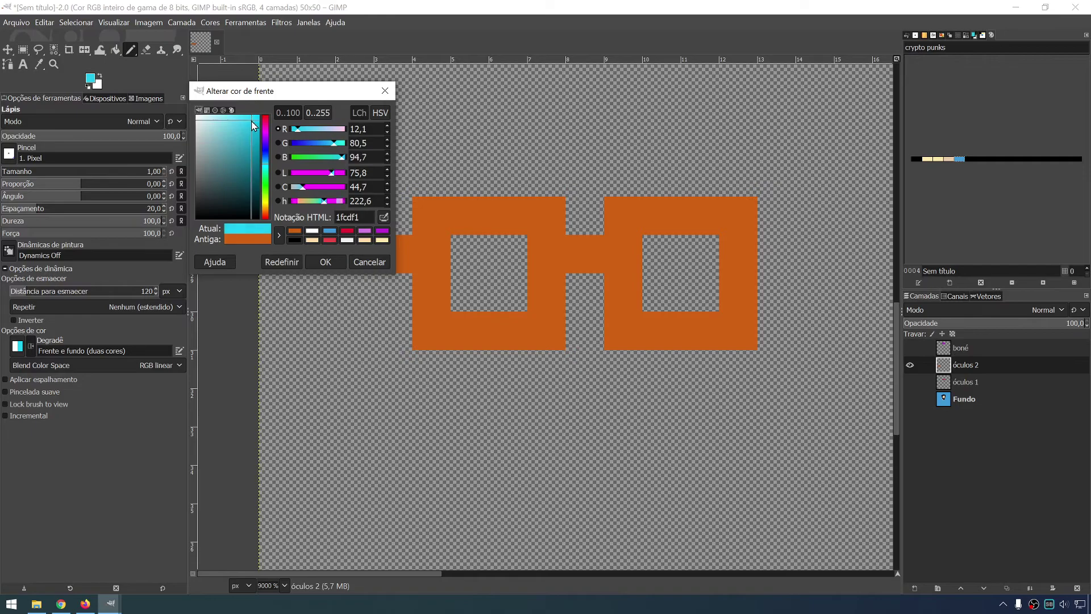
left_click_drag(253, 126, 255, 118)
left_click(323, 261)
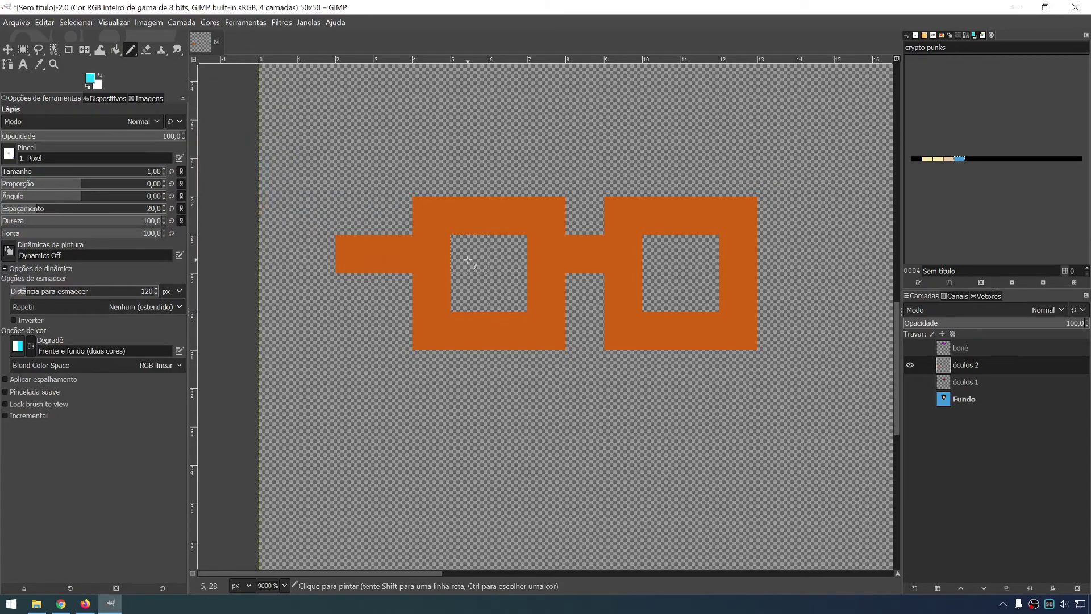
mouse_move(455, 239)
left_mouse_down()
mouse_move(495, 307)
mouse_move(523, 238)
left_mouse_up()
mouse_move(640, 254)
left_mouse_down()
mouse_move(704, 293)
mouse_move(702, 253)
left_mouse_up()
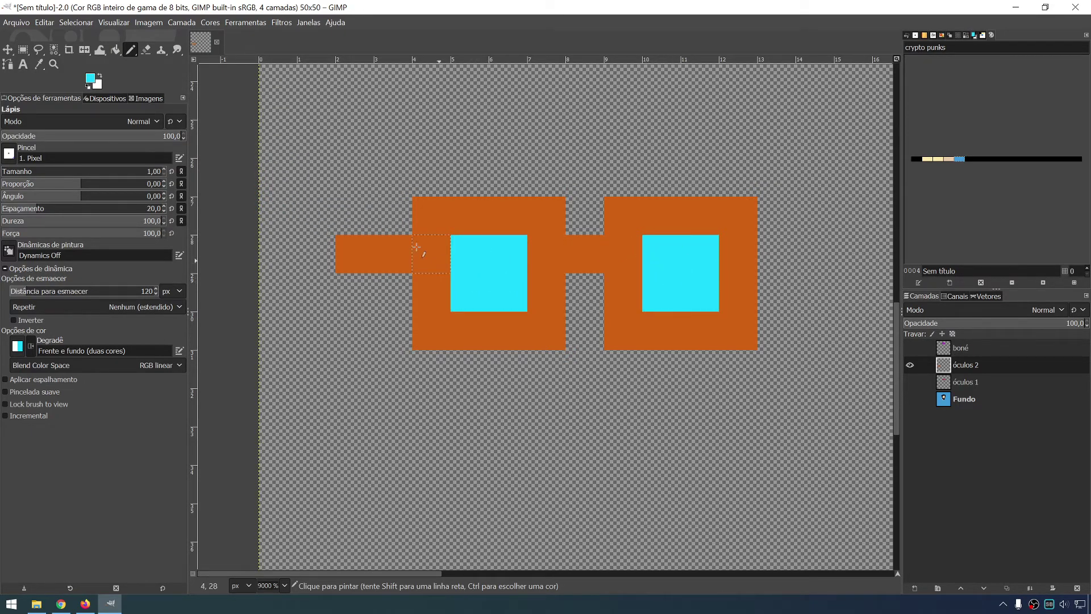
scroll(601, 296, "down", 4)
scroll(601, 296, "up", 2)
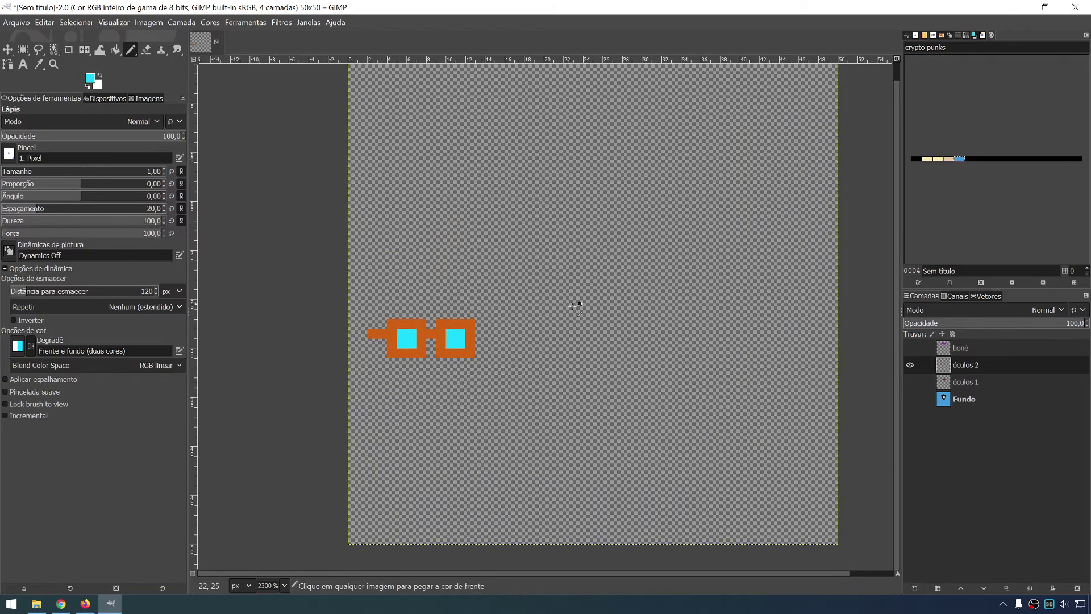
Show the background and cap layers and move the cyan-lensed glasses onto the punk's eyes.
left_click(966, 382)
left_click(910, 399)
left_click(910, 347)
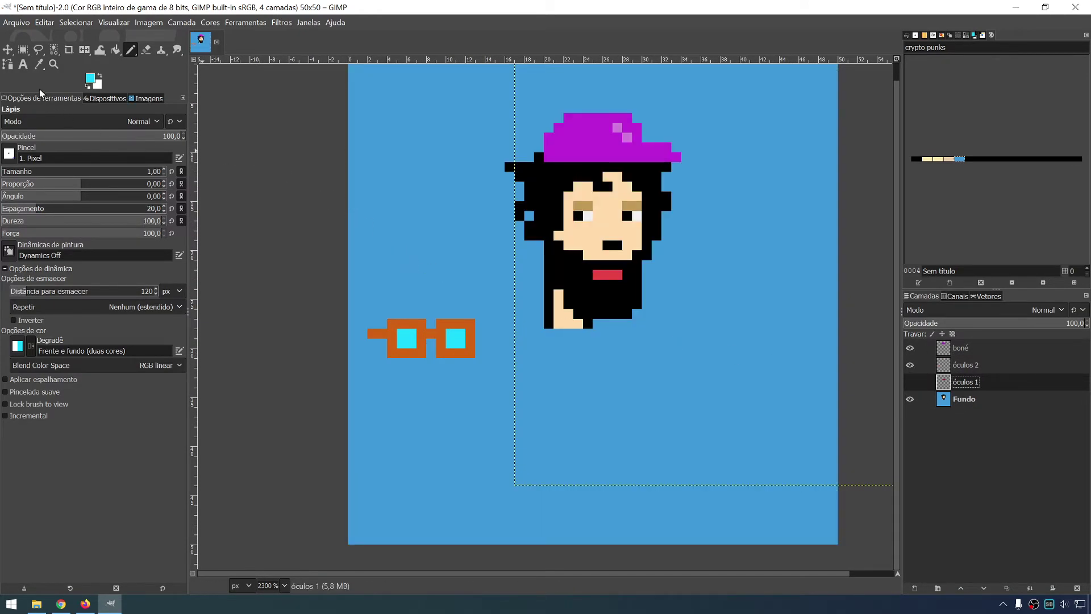
left_click(7, 49)
left_click_drag(430, 345, 592, 209)
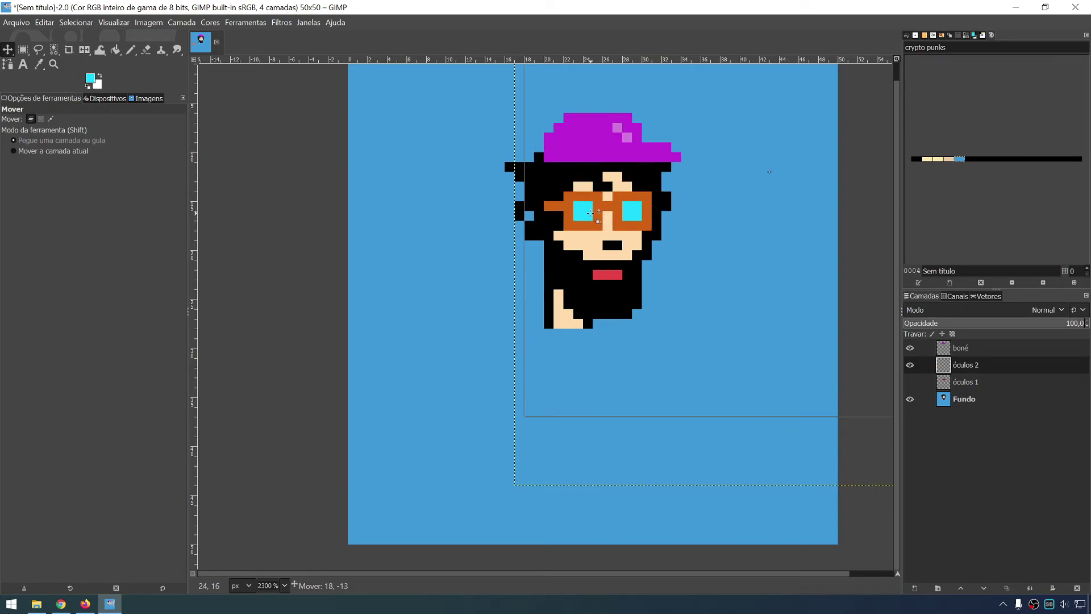
key("Page_Down")
scroll(631, 271, "up", 1)
scroll(631, 271, "up", 1)
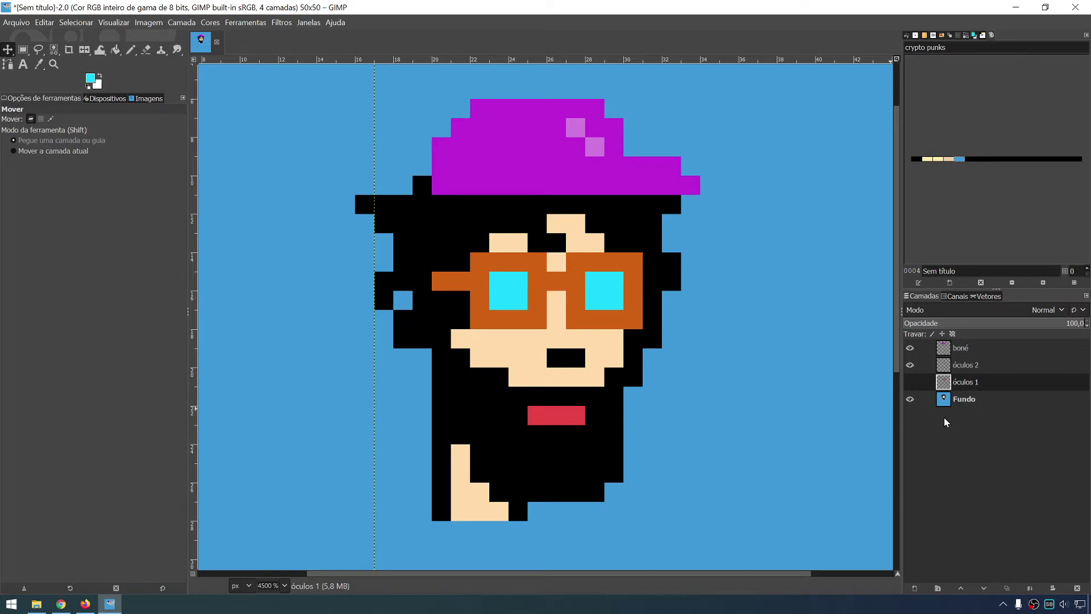
left_click(965, 365)
left_click(910, 365)
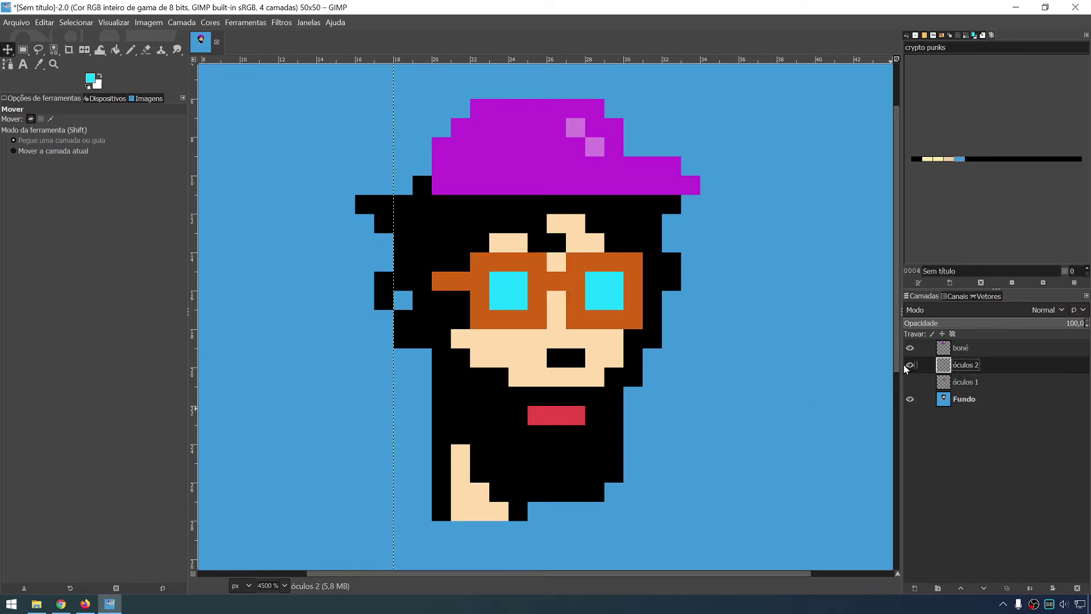
Select the cyan lenses by colour and delete them, leaving empty frames.
left_click(54, 50)
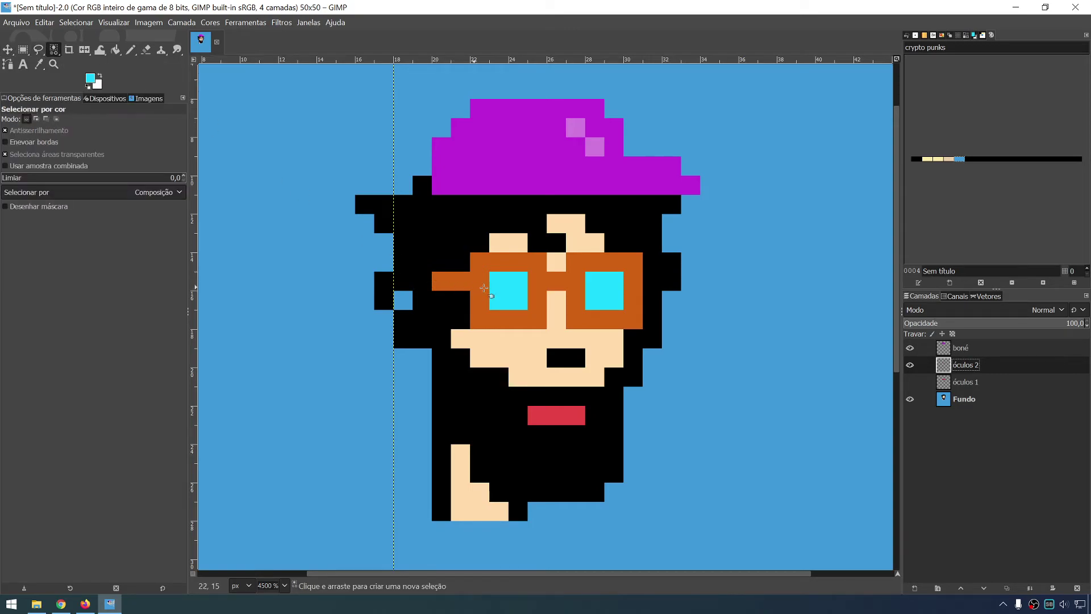
left_click(502, 289)
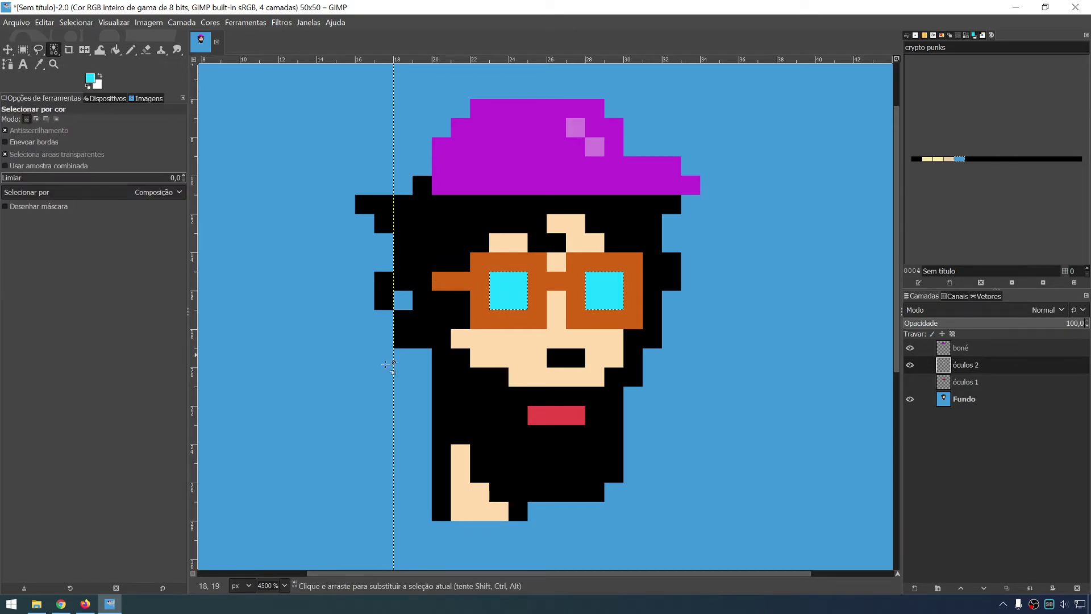
left_click(909, 399)
left_click(910, 348)
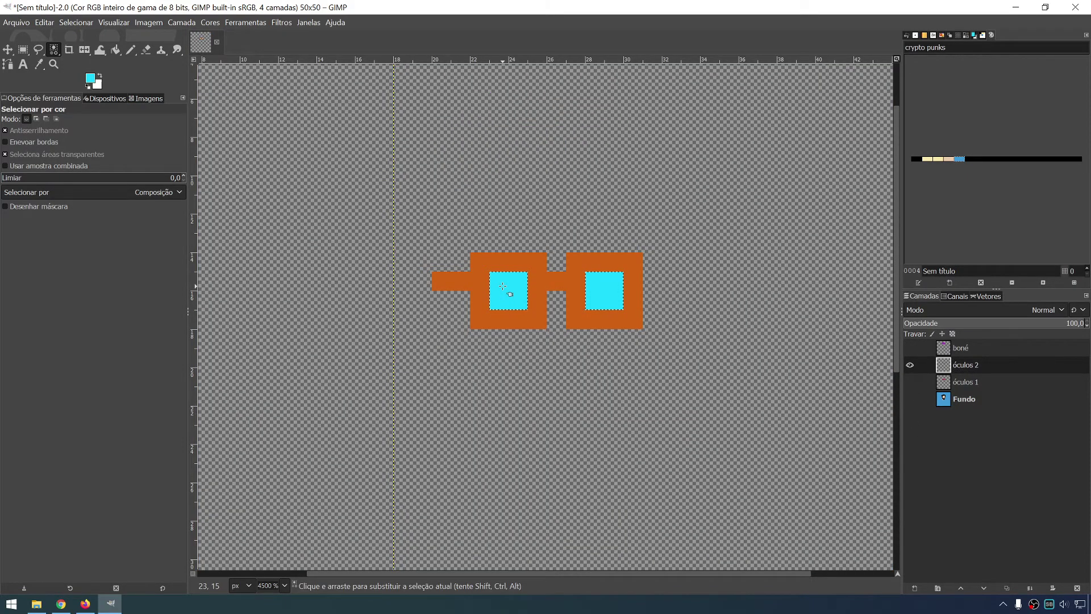
key("Delete")
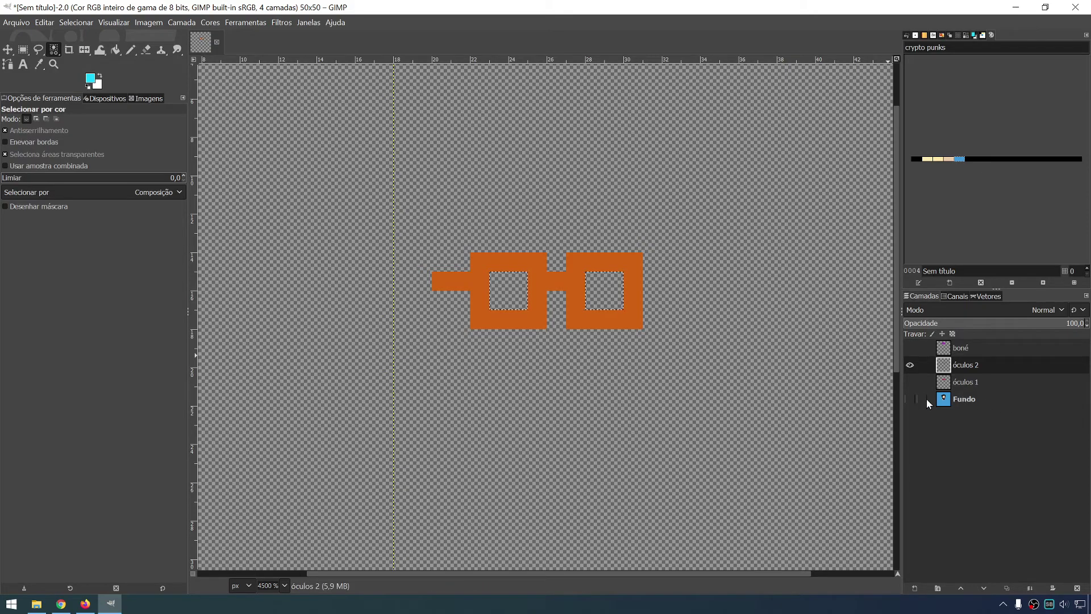
Show the background and cap layers again and clear the selection with Select > None.
left_click(909, 399)
left_click(910, 348)
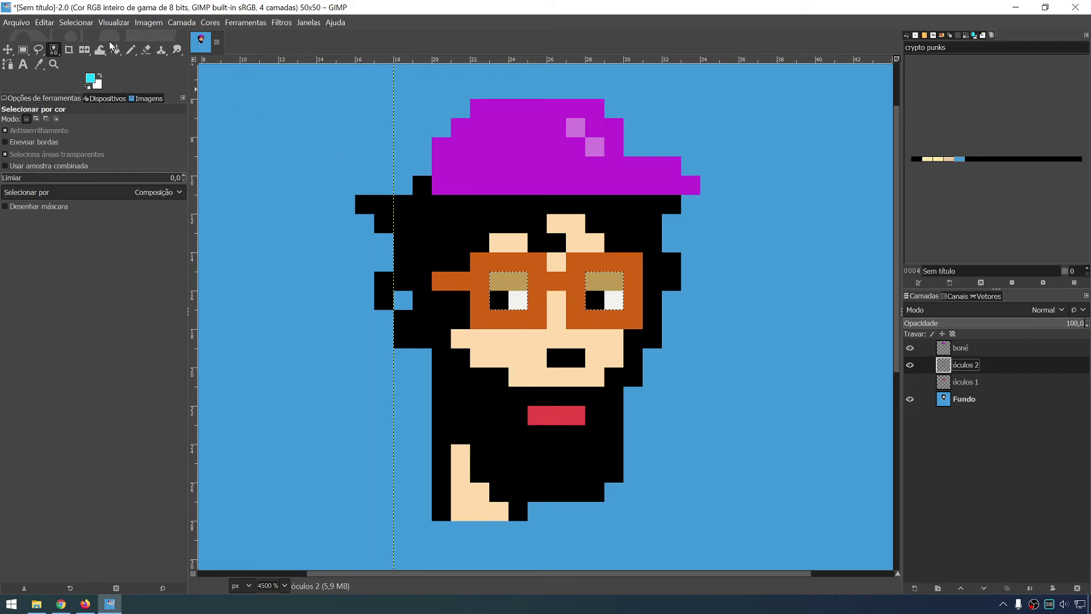
left_click(76, 23)
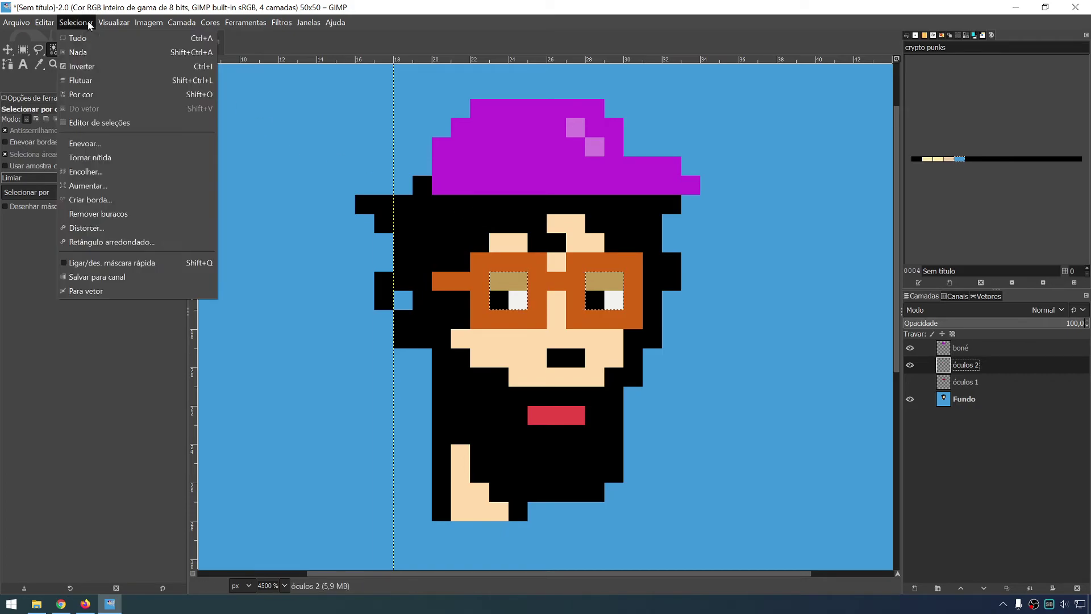
left_click(97, 53)
left_click(131, 50)
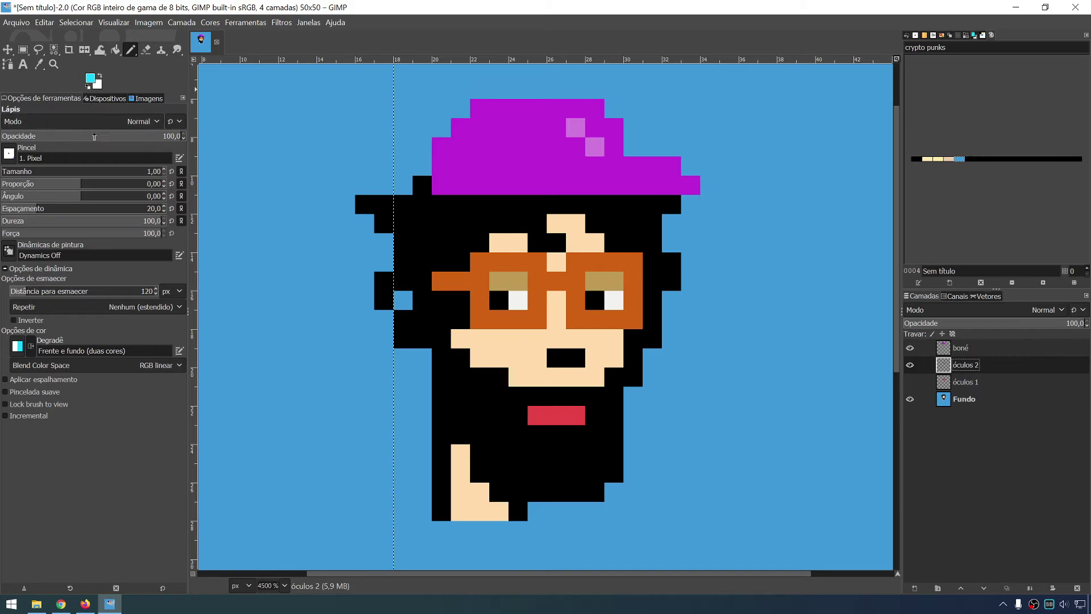
Lower the Pencil opacity to about 50% and paint both lenses cyan.
mouse_move(117, 138)
left_mouse_down()
mouse_move(97, 134)
mouse_move(230, 124)
left_mouse_up()
mouse_move(212, 125)
left_mouse_down()
mouse_move(182, 148)
mouse_move(95, 133)
left_mouse_up()
left_click_drag(499, 281, 518, 300)
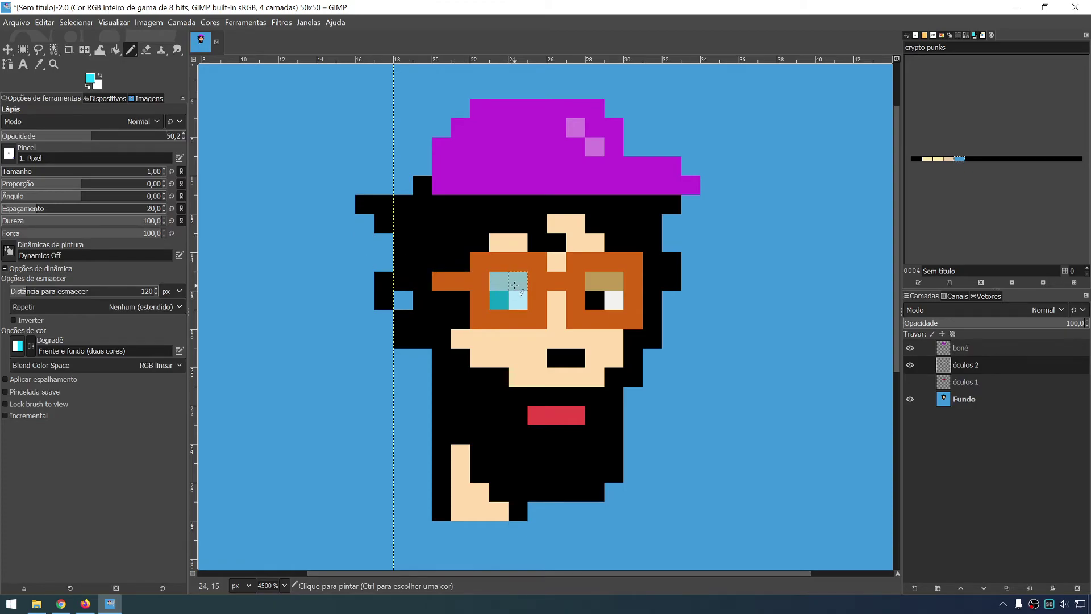
left_click_drag(599, 293, 614, 300)
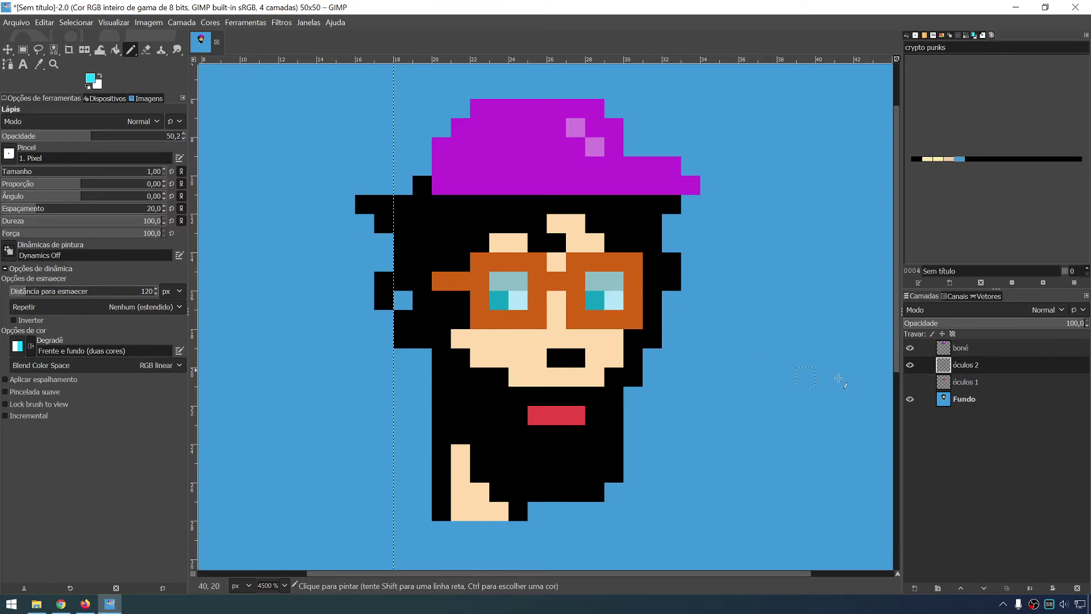
Briefly hide the background and cap layers, then restore them with undo.
left_click(910, 400)
left_click(910, 348)
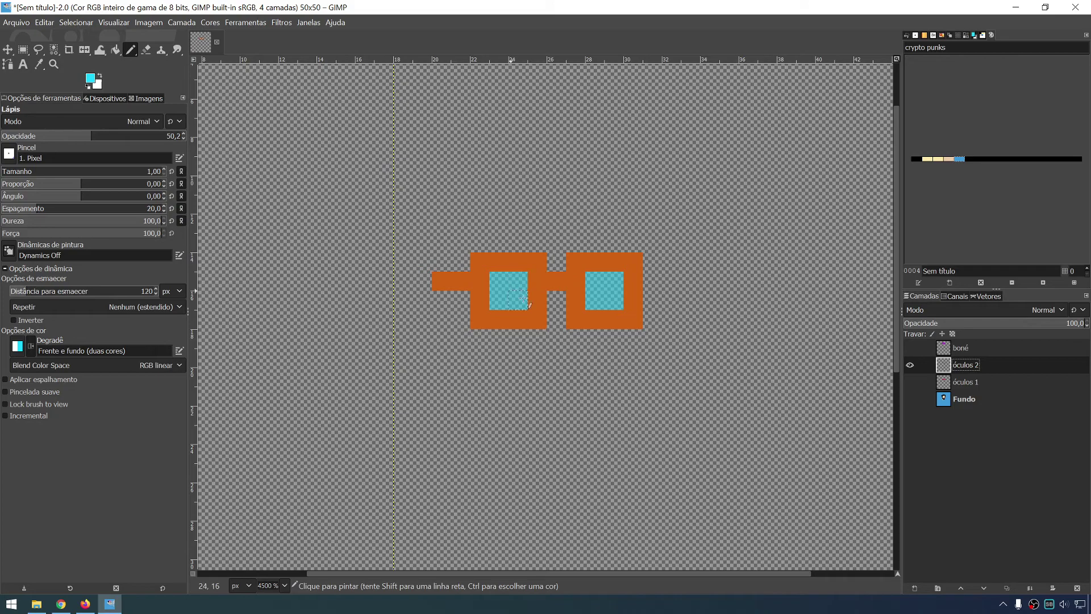
scroll(492, 288, "up", 5, "ctrl")
scroll(360, 261, "left", 5)
scroll(360, 260, "up", 1)
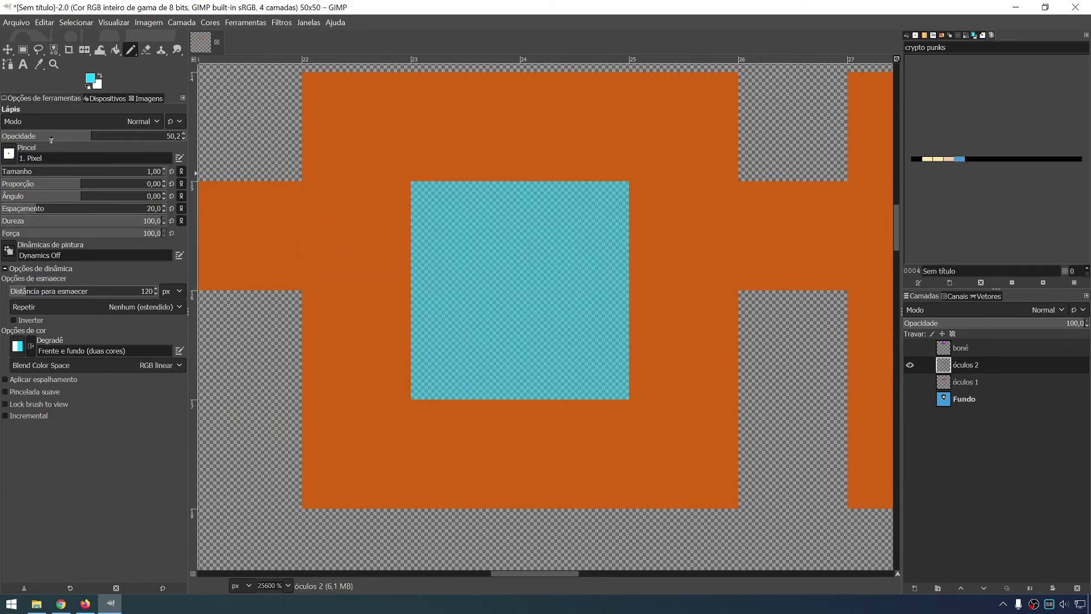
key("ctrl+z")
key("ctrl+z")
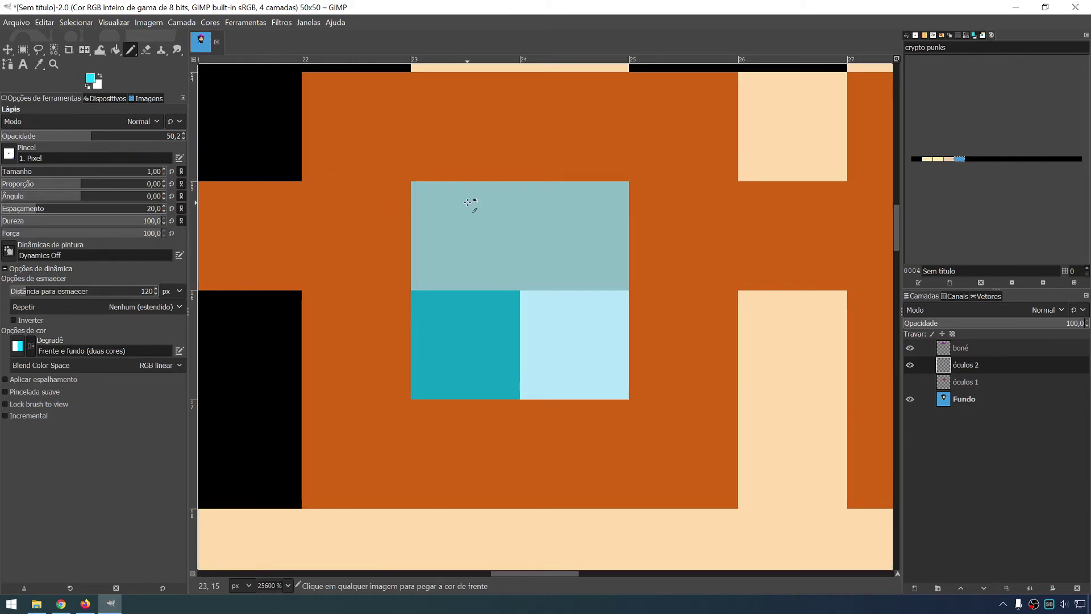
scroll(467, 203, "down", 4, "ctrl")
scroll(477, 245, "down", 2, "ctrl")
scroll(487, 287, "down", 1, "ctrl")
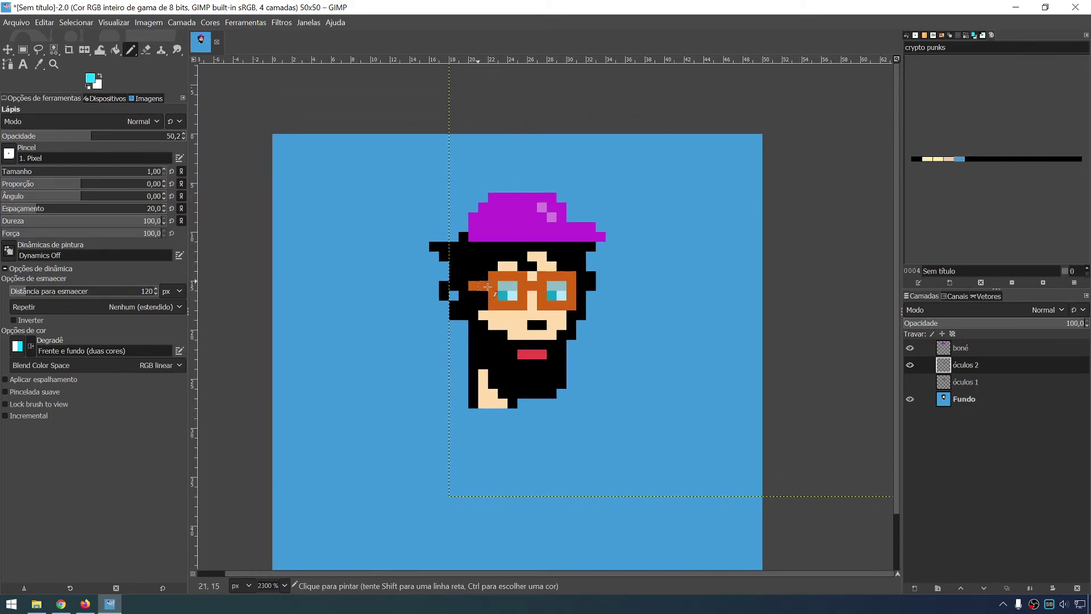
scroll(488, 287, "up", 3, "ctrl")
scroll(512, 319, "down", 1, "ctrl")
scroll(577, 352, "down", 1, "ctrl")
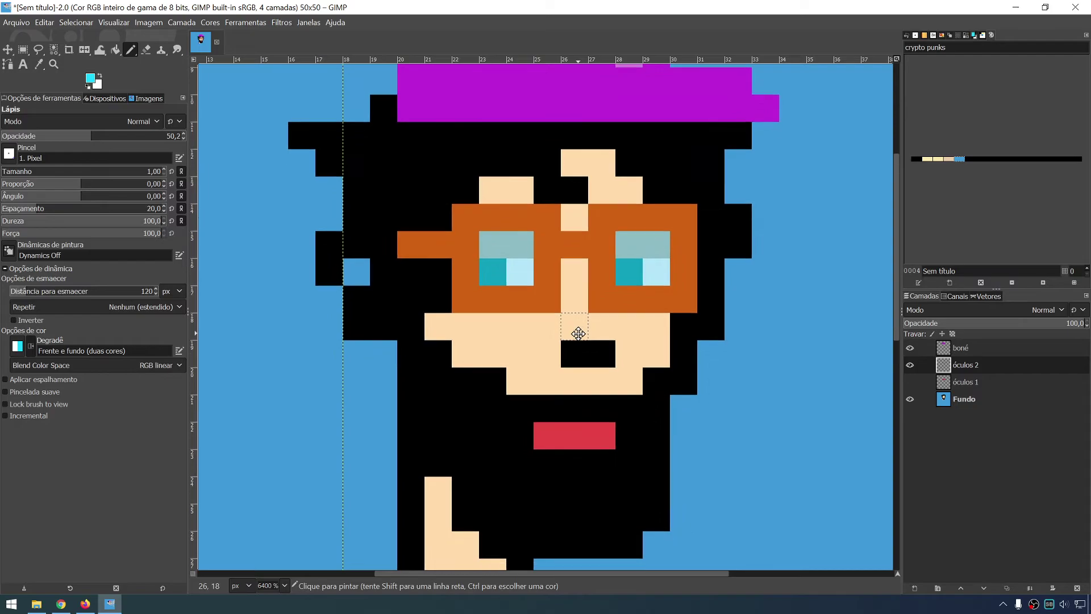
scroll(578, 334, "down", 1, "ctrl")
Try brighter cyan on the lenses, undo it, and repaint both lenses half-transparent cyan.
left_click_drag(517, 271, 537, 271)
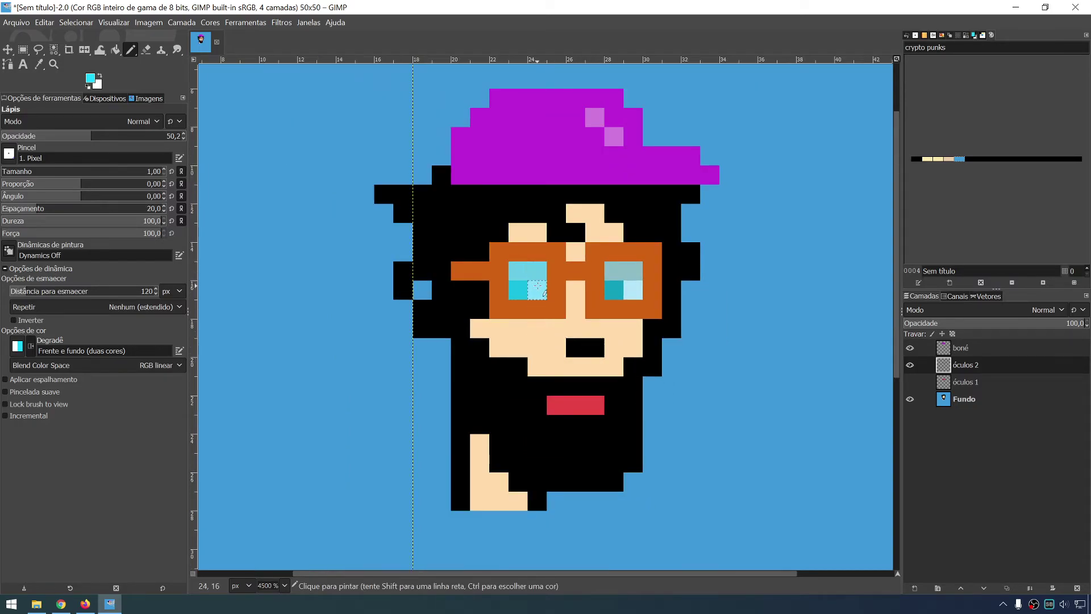
left_click_drag(632, 271, 625, 301)
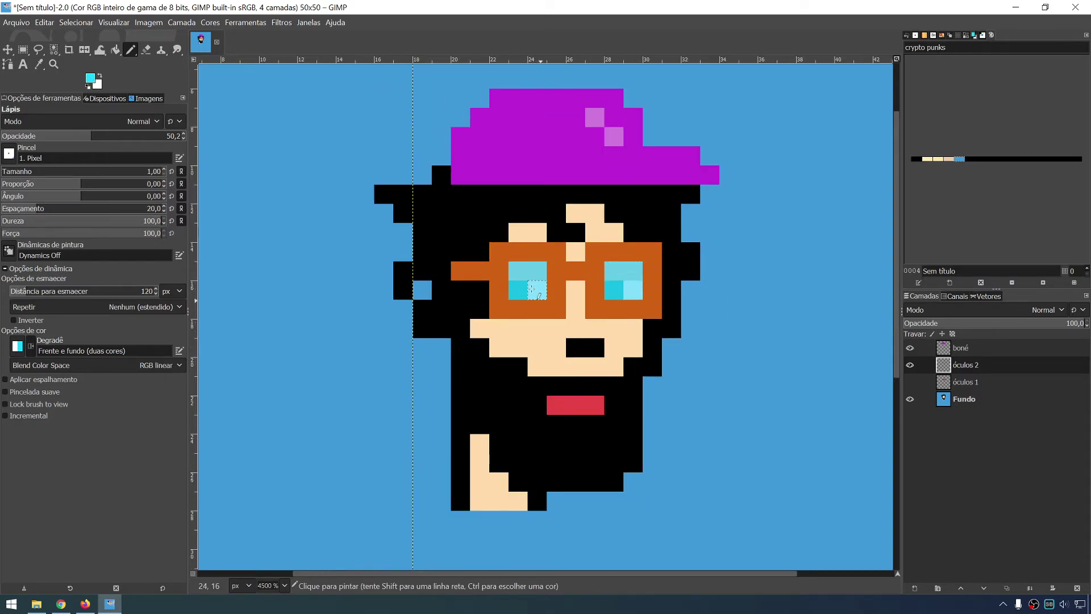
left_click_drag(532, 289, 517, 271)
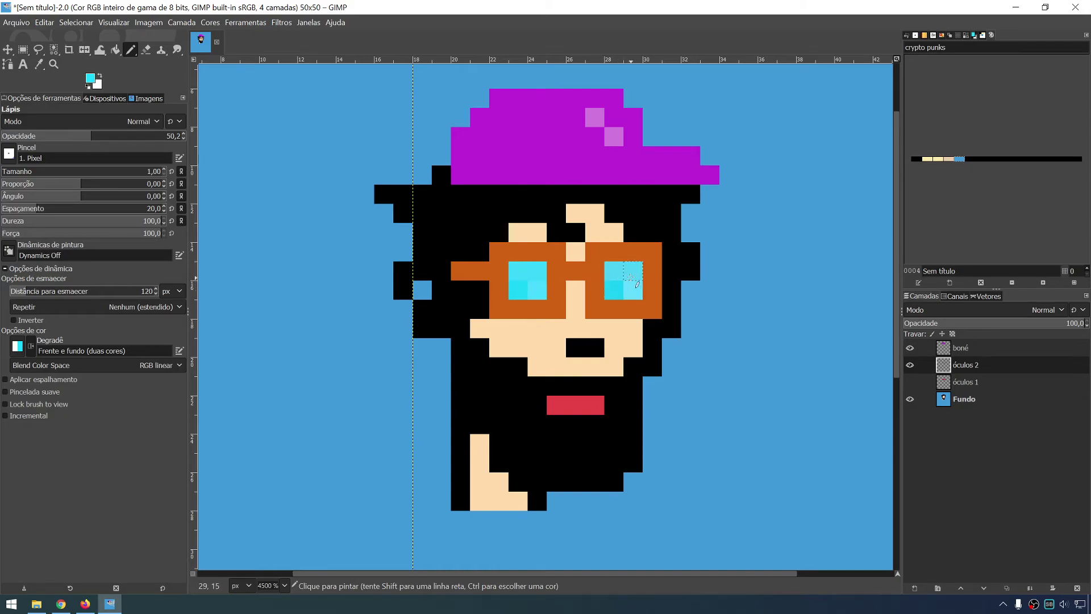
scroll(653, 462, "down", 1)
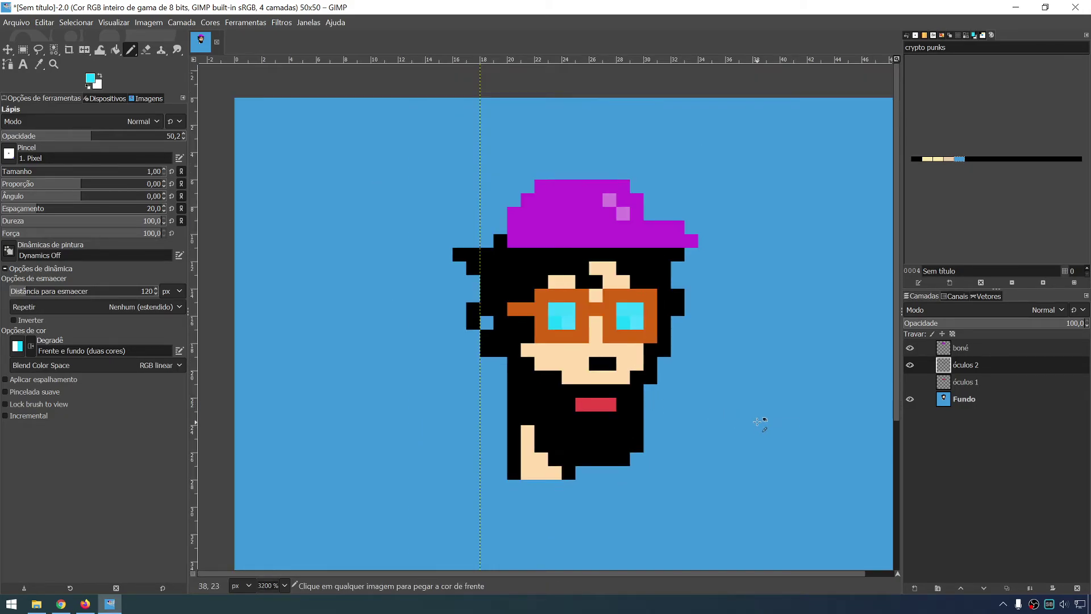
key("ctrl+z")
key("ctrl+z")
key("ctrl+z")
key("ctrl+z")
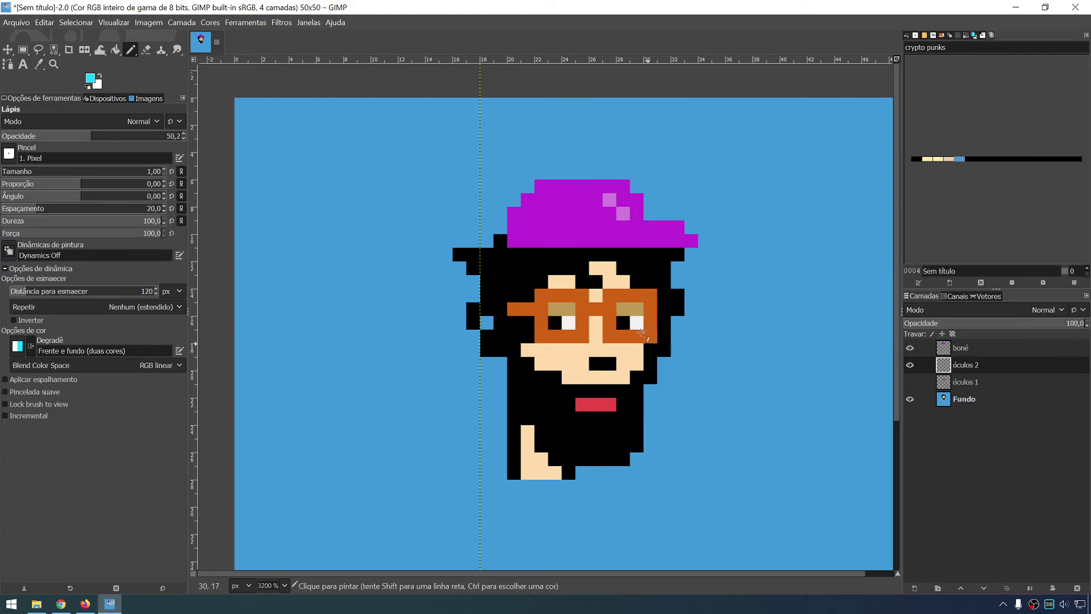
left_click_drag(567, 310, 569, 323)
left_click_drag(640, 309, 625, 322)
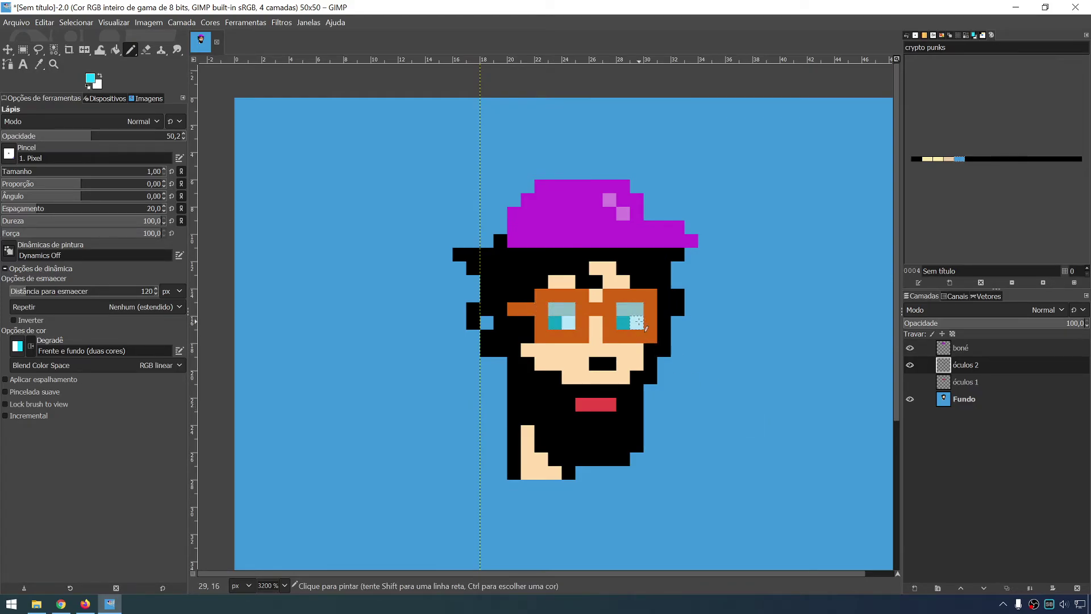
Hide the Fundo and boné layers so the glasses show alone.
left_click(910, 399)
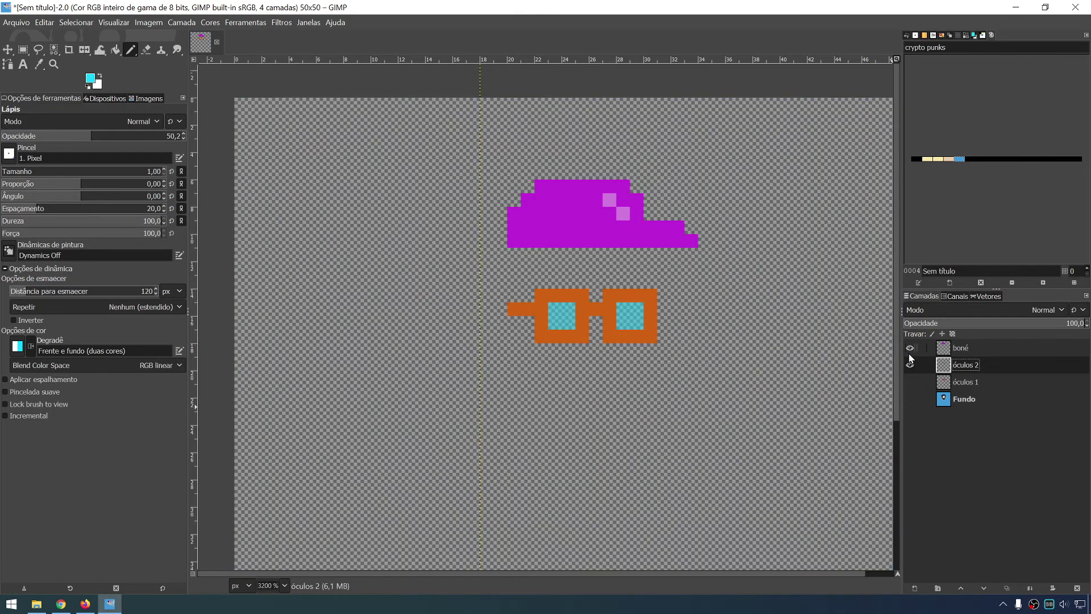
left_click(909, 348)
scroll(579, 320, "up", 5, "ctrl")
Show the boné cap and óculos 2, hide óculos 1, and select the Fundo layer.
scroll(545, 307, "down", 4, "ctrl")
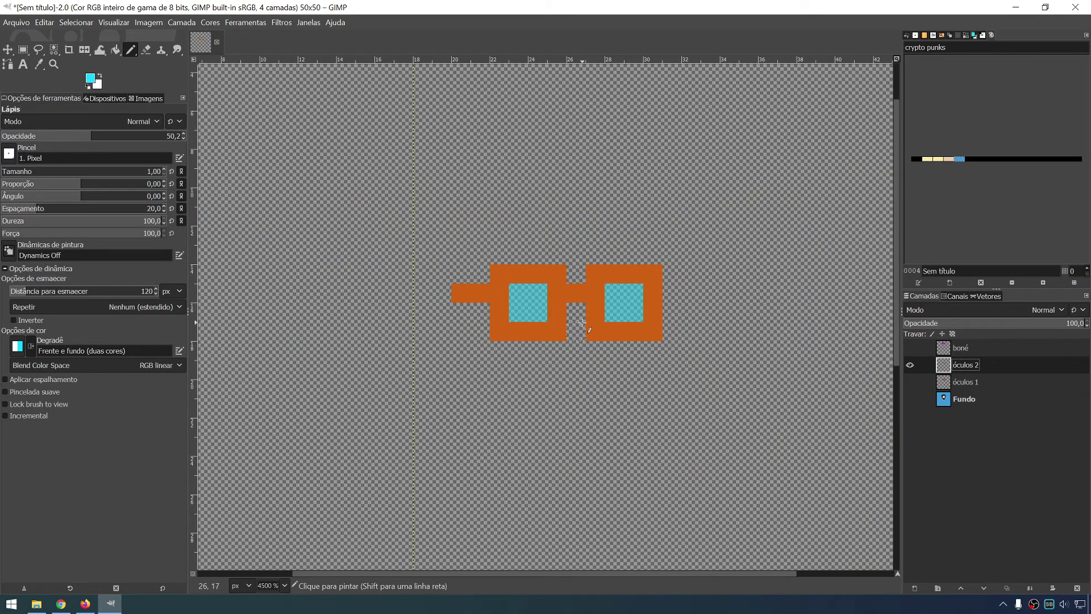
scroll(545, 307, "down", 1, "ctrl")
left_click(910, 381)
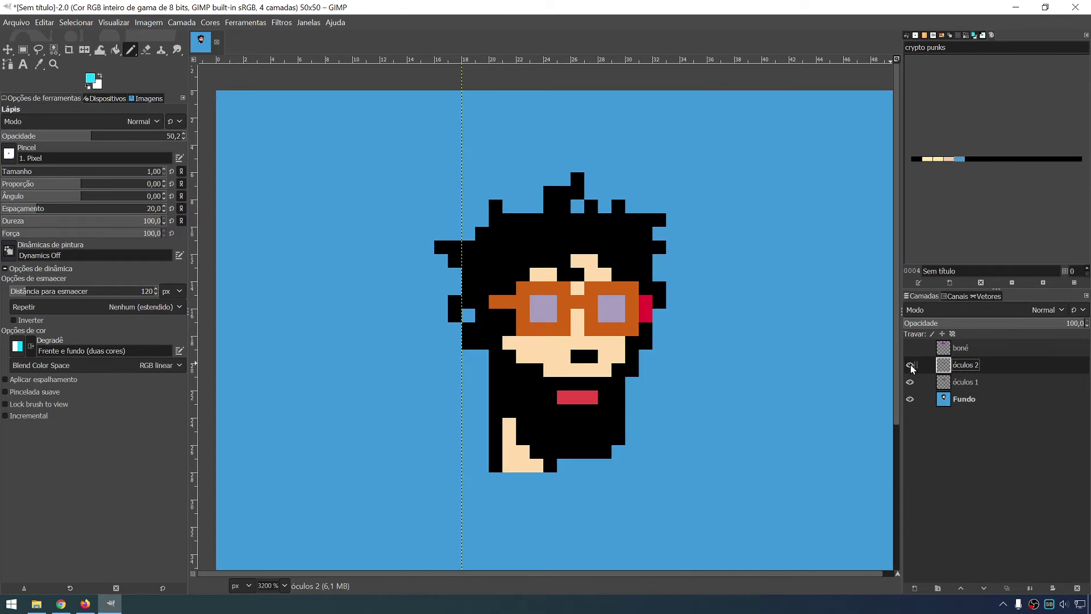
left_click(910, 364)
left_click(909, 382)
left_click(910, 364)
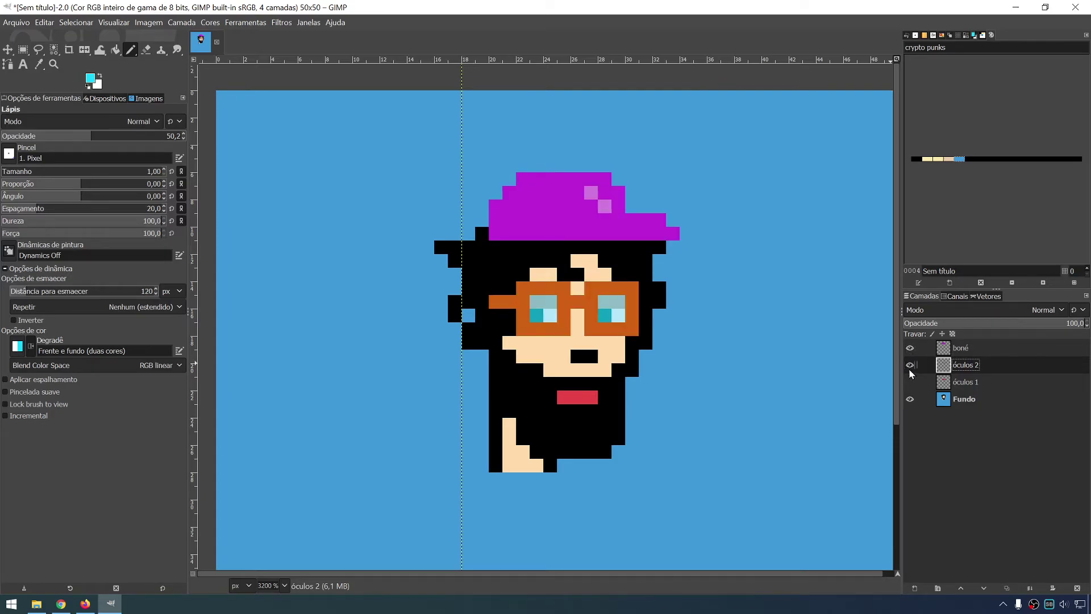
scroll(641, 307, "up", 1, "ctrl")
left_click(965, 399)
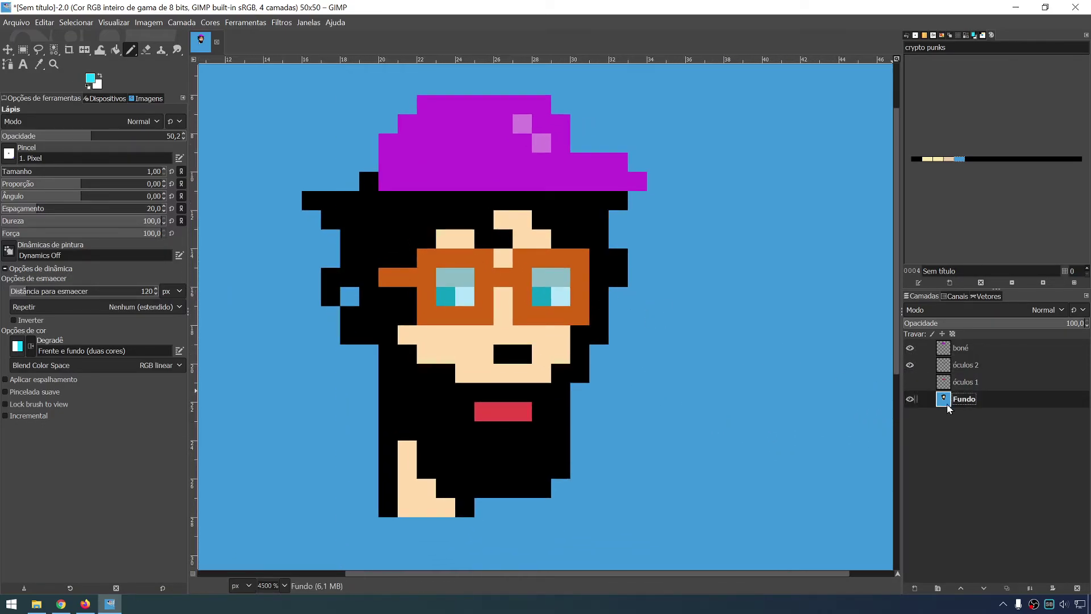
scroll(620, 349, "down", 1, "ctrl")
scroll(534, 396, "down", 1, "ctrl")
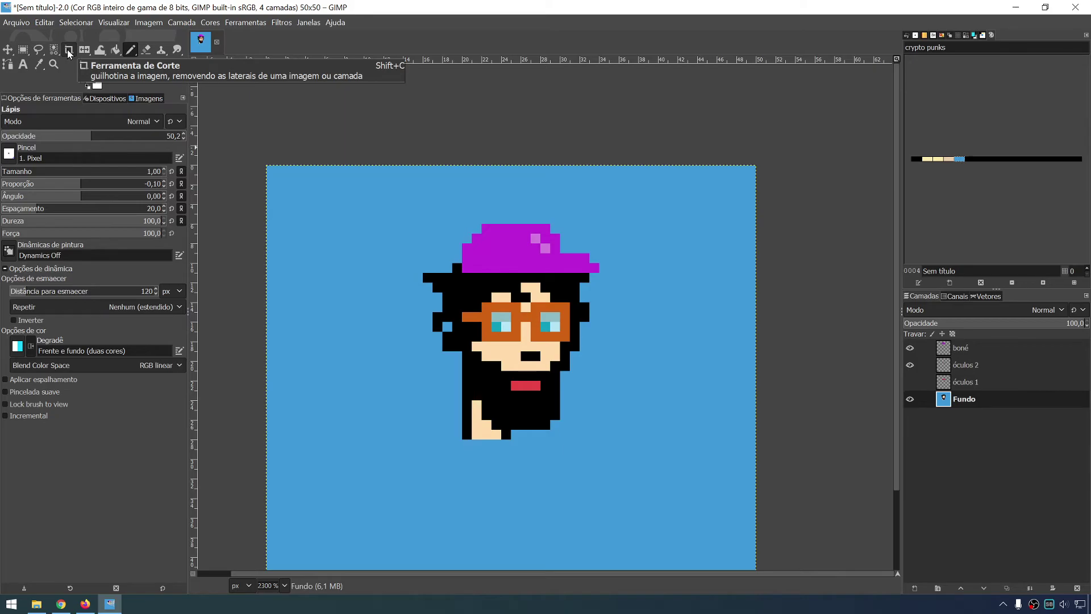
Set the Crop tool to a Fixed Size constraint of 24x24.
left_click(67, 49)
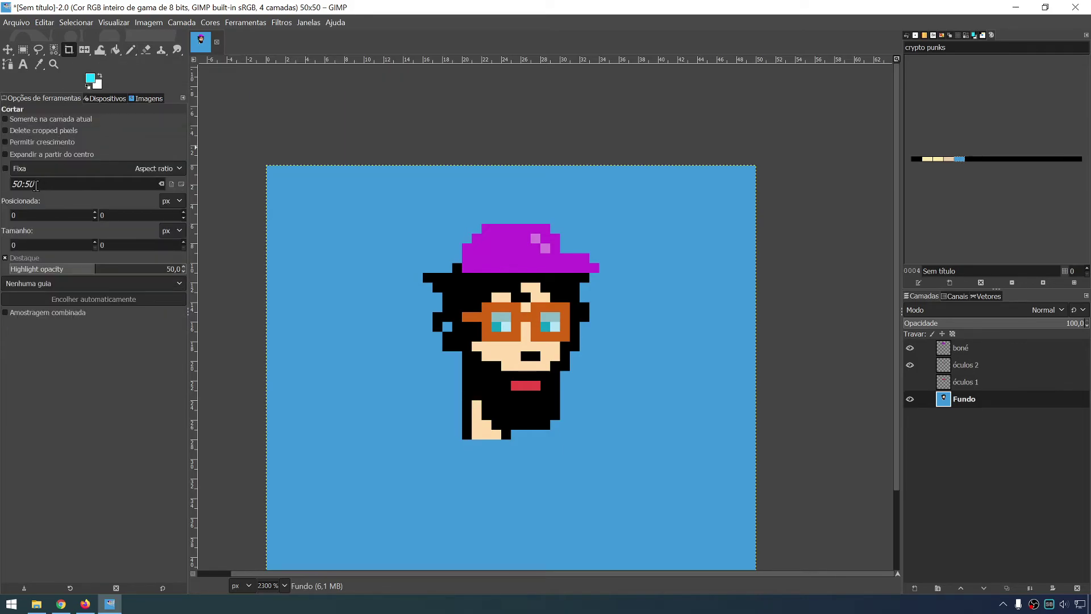
left_click(5, 169)
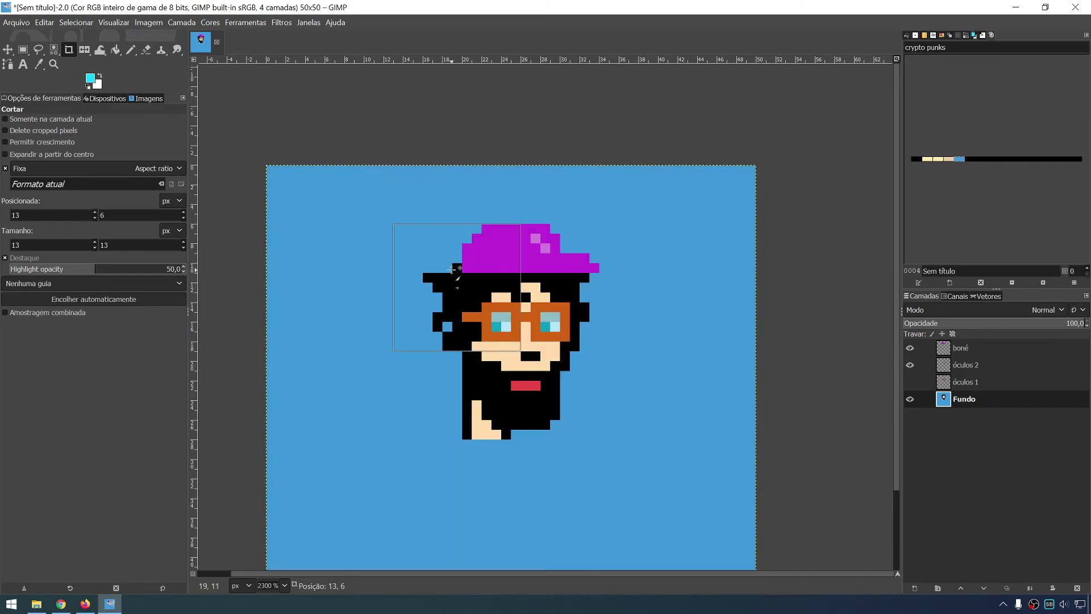
left_click_drag(334, 223, 687, 569)
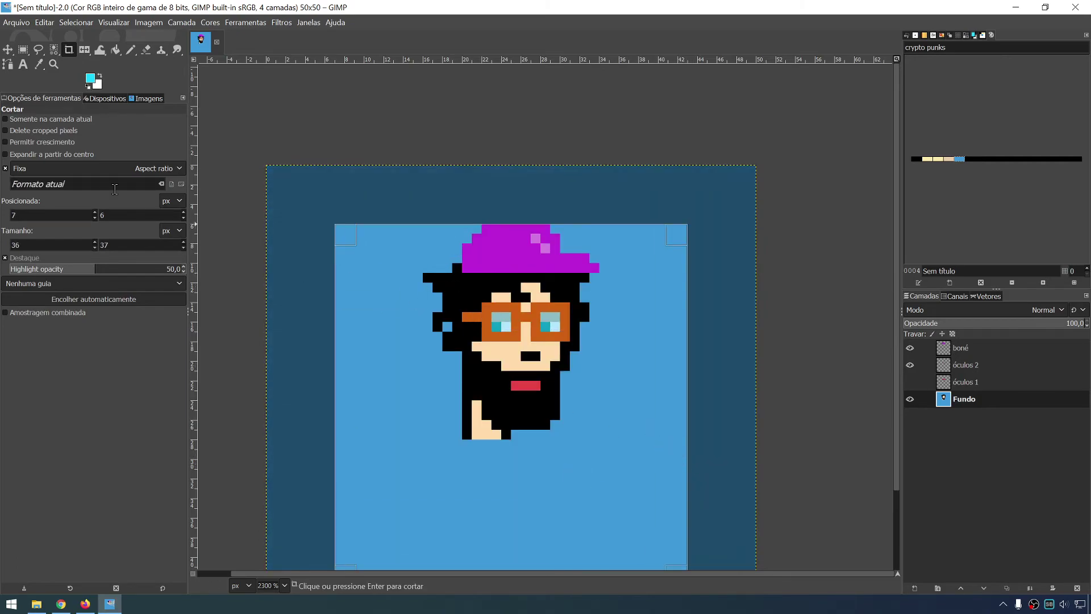
left_click(129, 168)
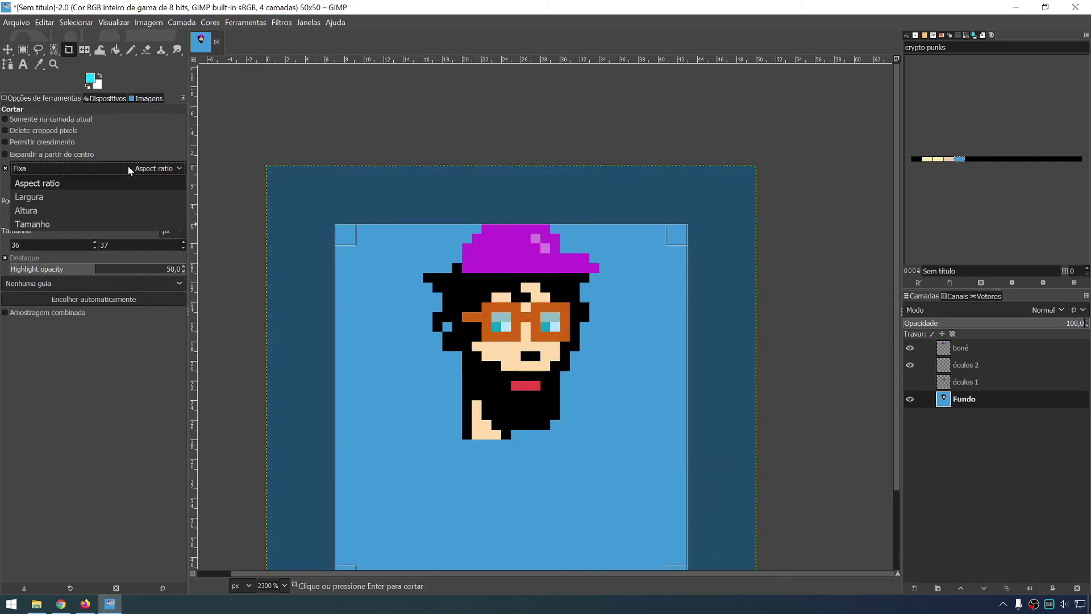
left_click(46, 224)
left_click(68, 181)
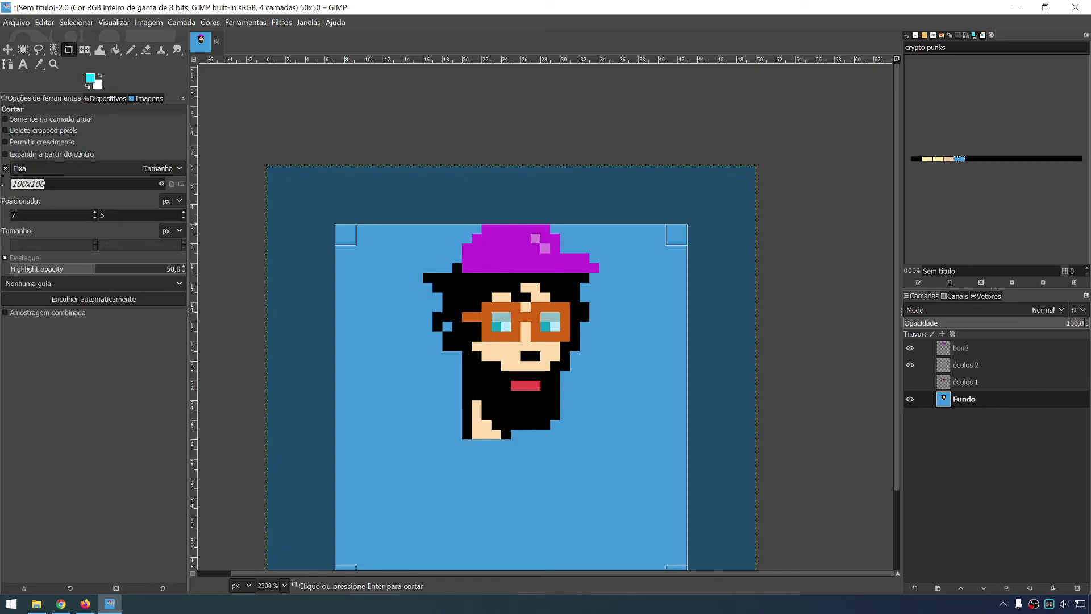
type("24x24")
Try placing the 24x24 crop box, then cancel it and undo back to 50x50.
left_click(469, 278)
mouse_move(318, 205)
left_mouse_down()
mouse_move(446, 298)
mouse_move(582, 317)
left_mouse_up()
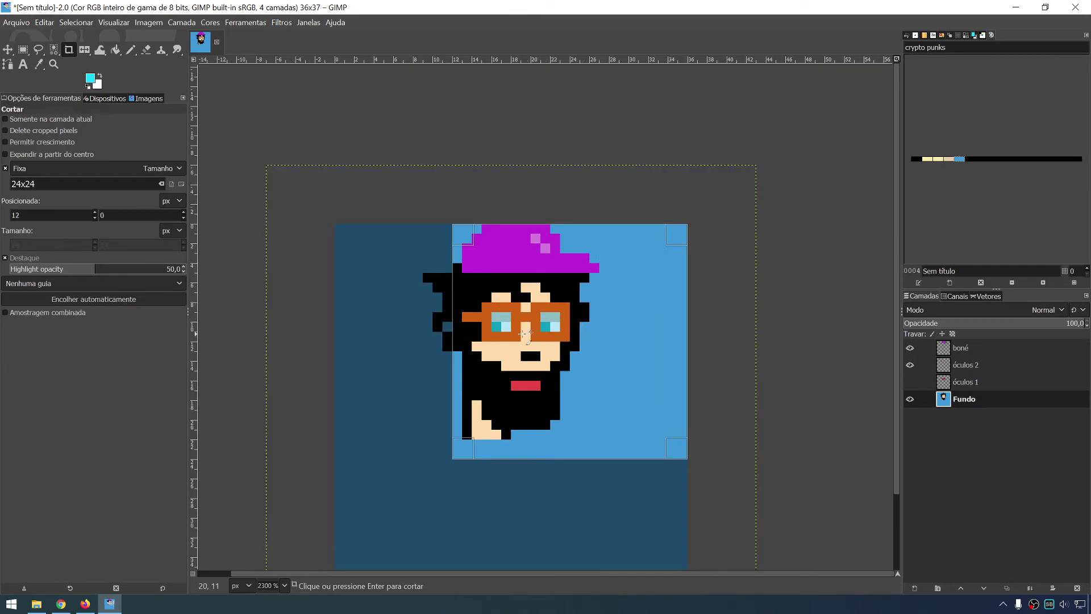
left_click(406, 237)
mouse_move(415, 205)
left_mouse_down()
mouse_move(435, 344)
mouse_move(509, 262)
left_mouse_up()
left_click_drag(501, 324, 506, 327)
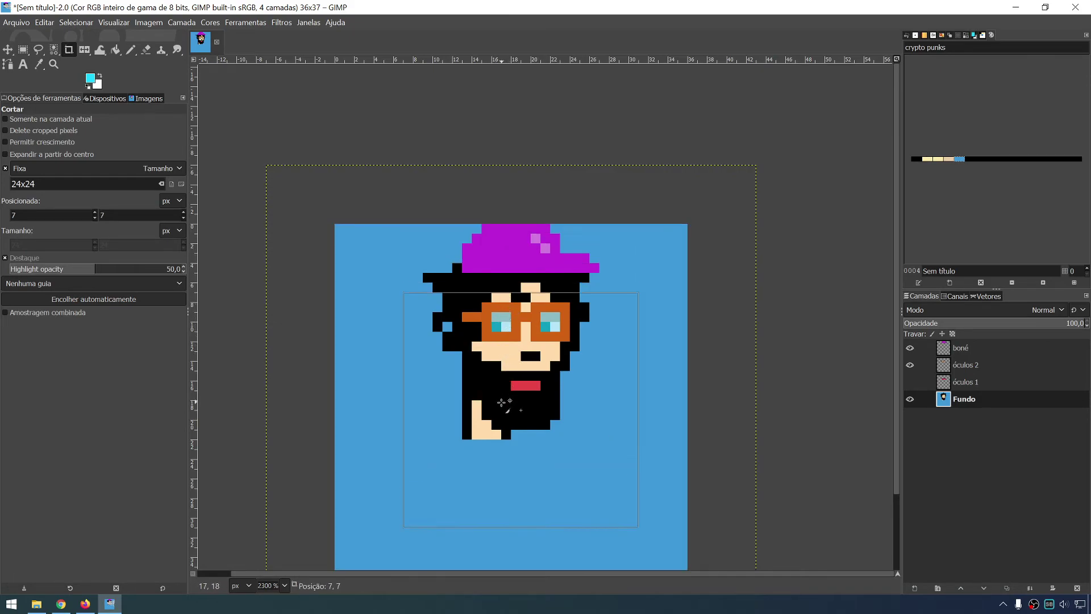
left_click_drag(578, 341, 638, 370)
key("Escape")
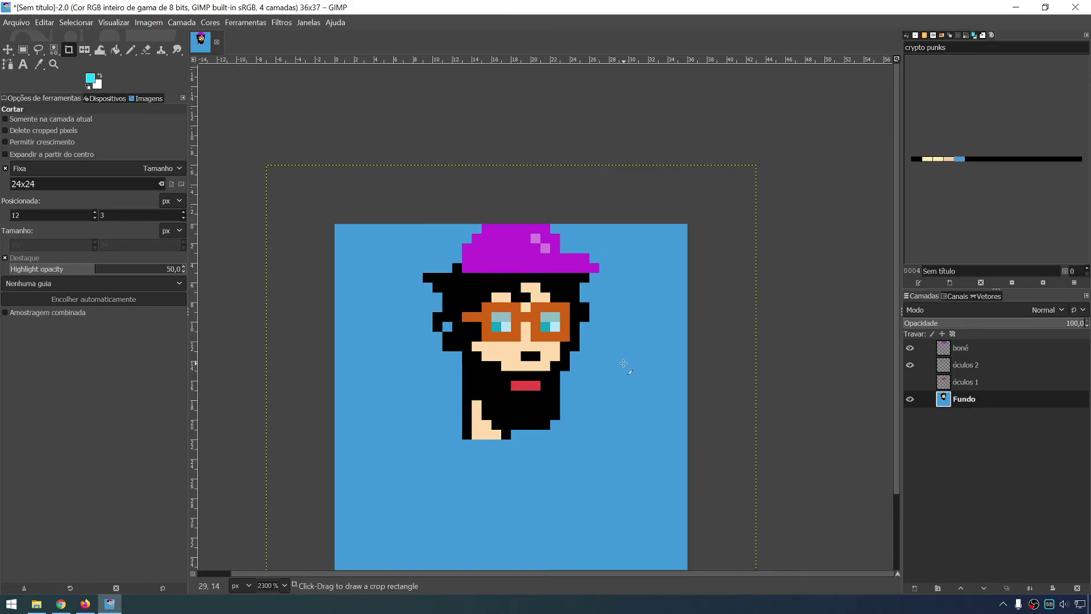
key("ctrl+z")
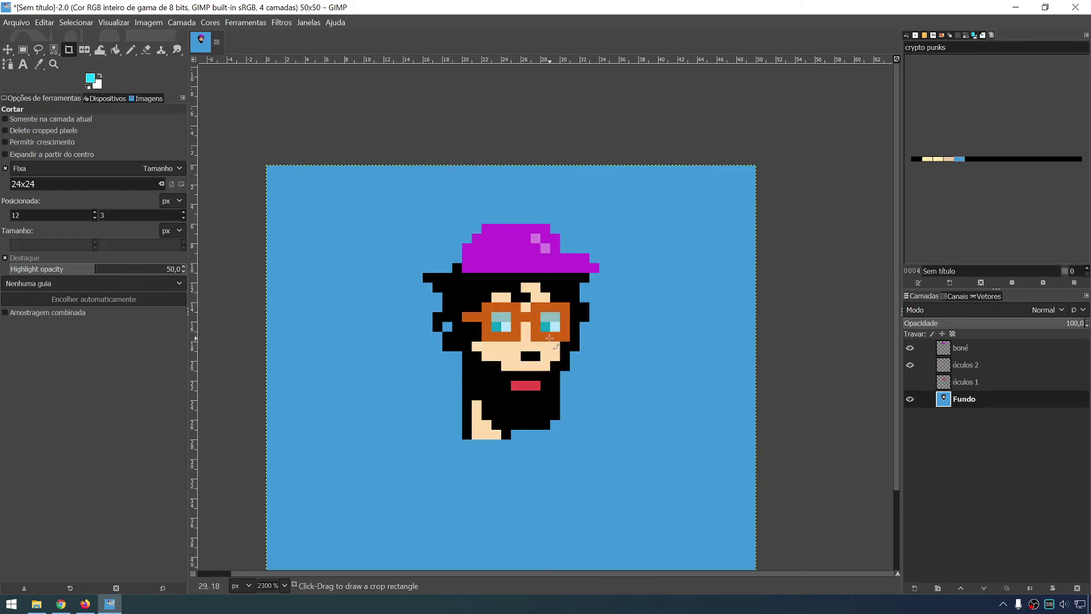
Frame the character's head with the 24x24 crop box and apply the crop.
mouse_move(339, 210)
left_mouse_down()
mouse_move(467, 314)
mouse_move(511, 323)
mouse_move(426, 294)
mouse_move(538, 324)
left_mouse_up()
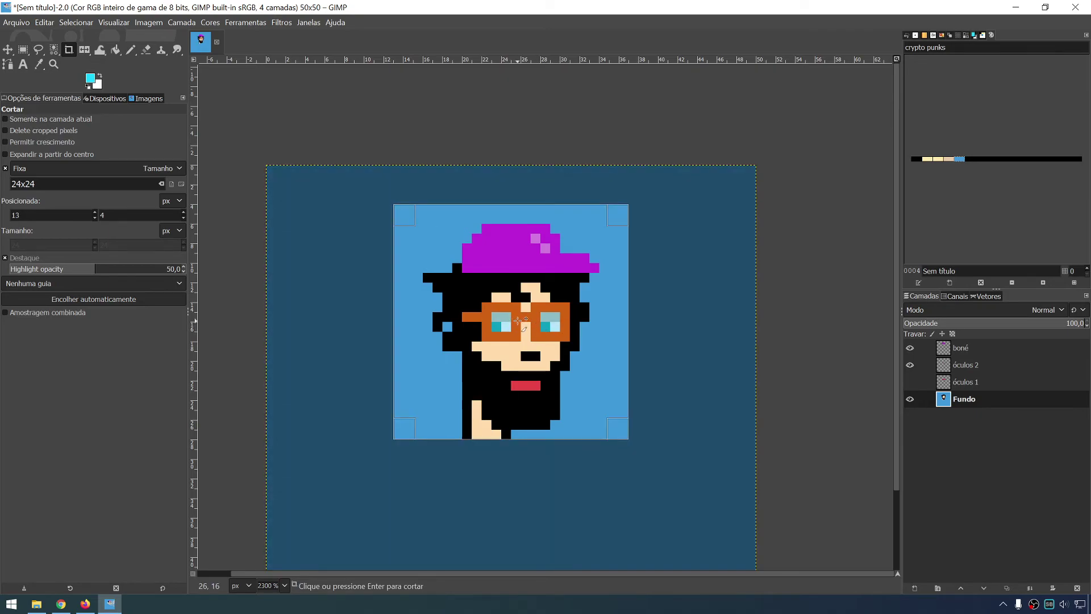
left_click_drag(517, 321, 516, 327)
key("Return")
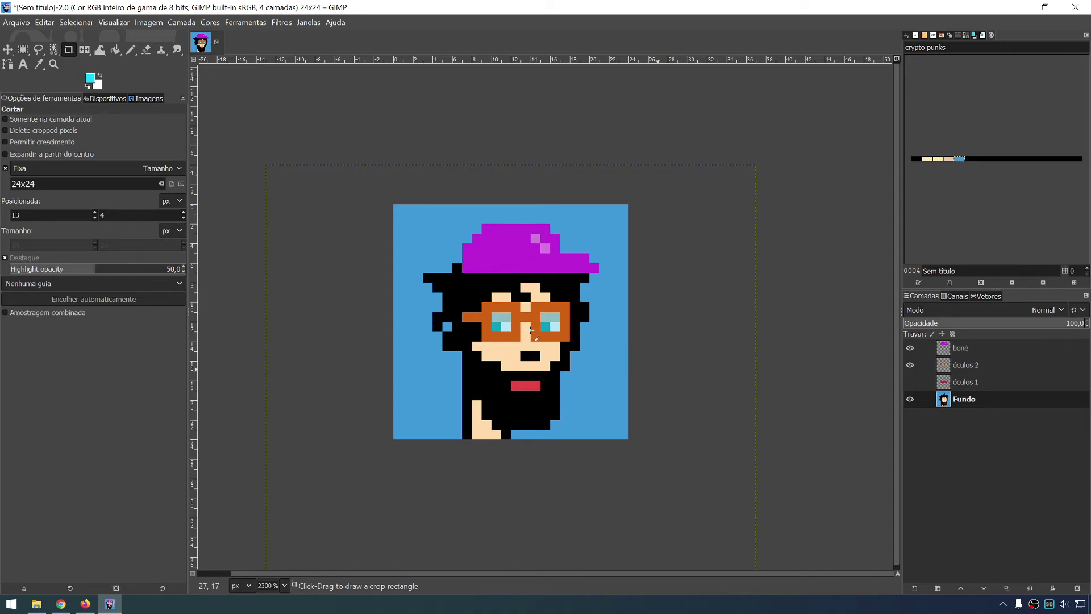
key("ctrl+z")
Open Save As and browse to the RMD folder on the C drive.
mouse_move(341, 224)
left_mouse_down()
mouse_move(355, 356)
mouse_move(512, 320)
mouse_move(506, 331)
mouse_move(534, 345)
left_mouse_up()
left_click(17, 22)
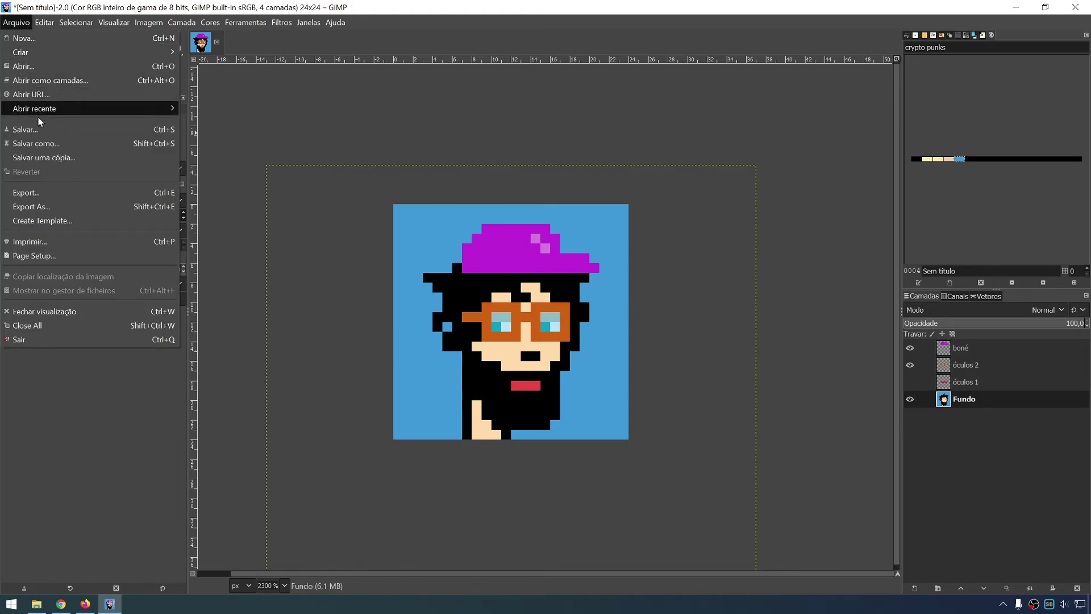
left_click(43, 145)
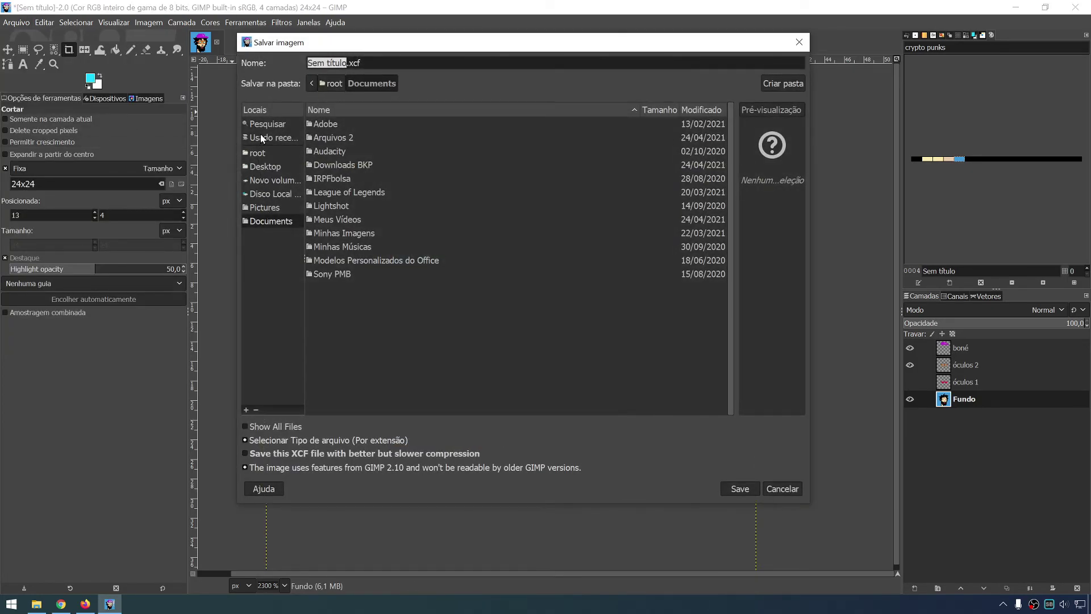
left_click(263, 192)
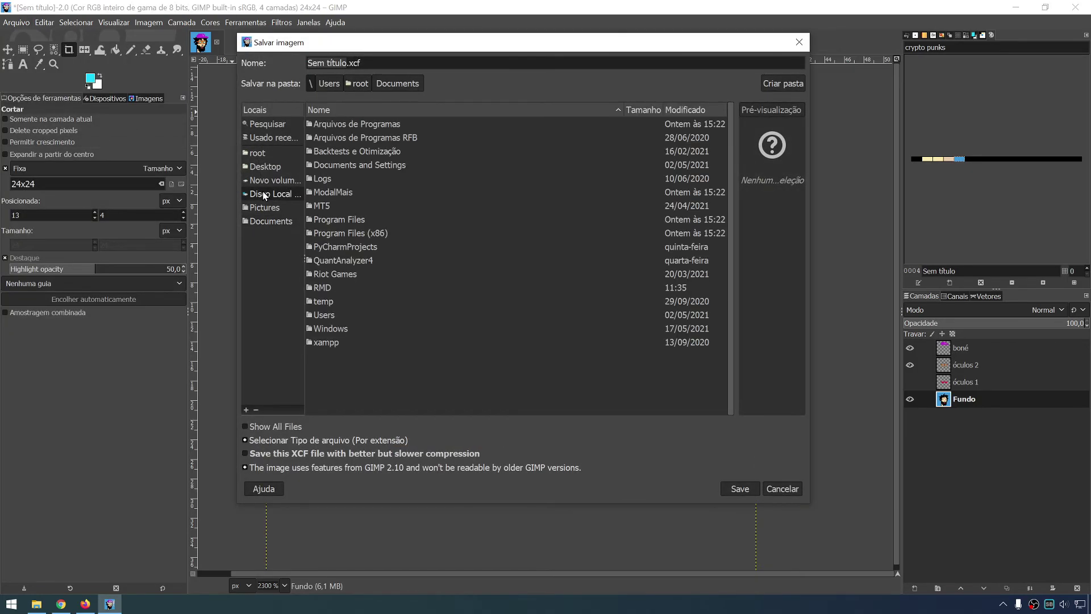
double_click(323, 286)
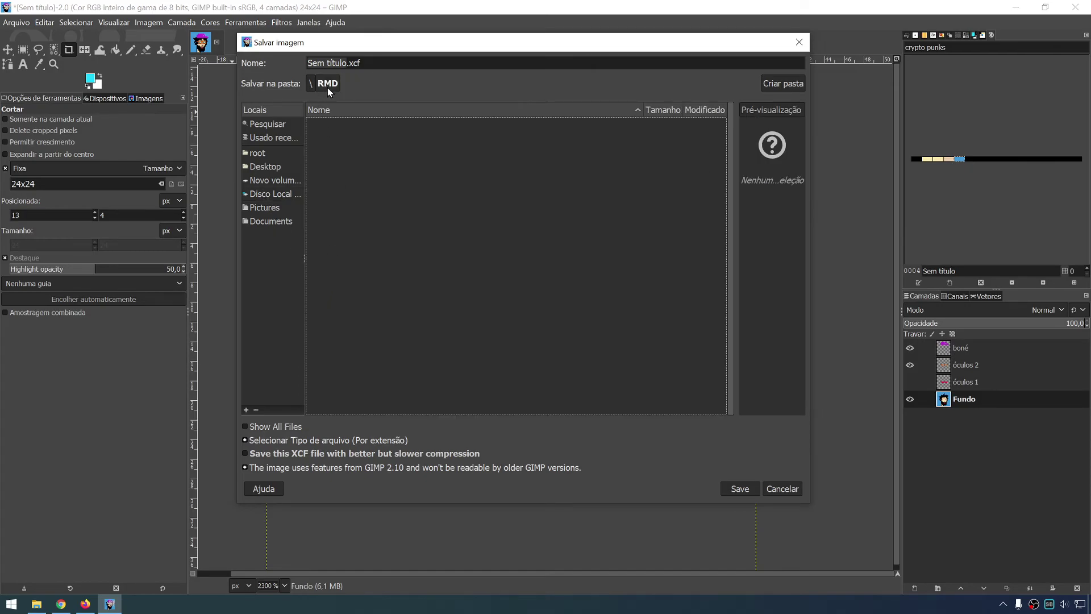
Name the file projeto.xcf and save it.
left_click(384, 62)
left_click_drag(344, 63, 281, 63)
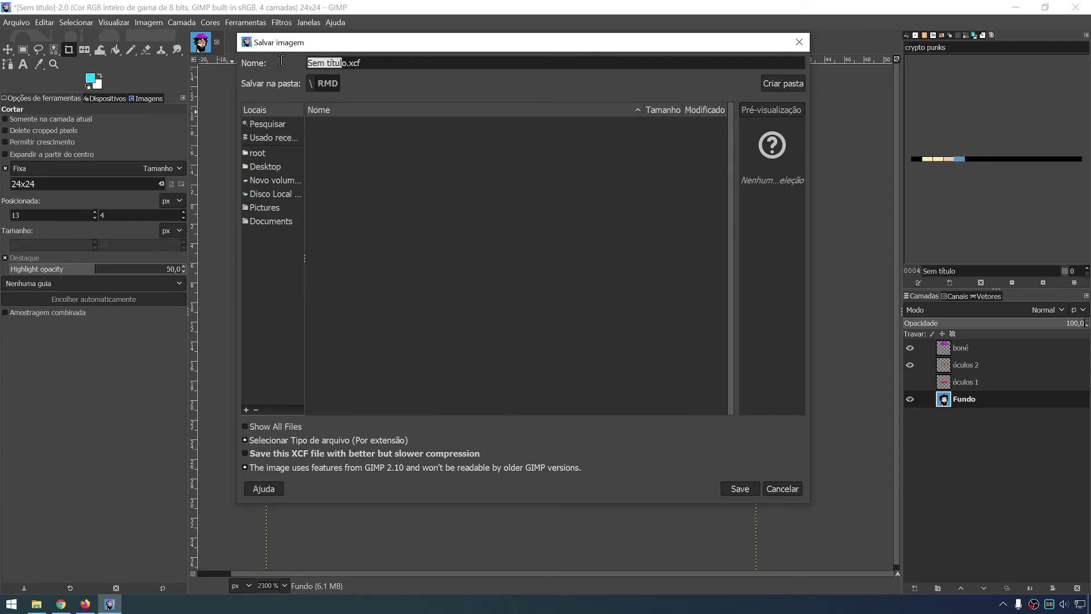
key("BackSpace")
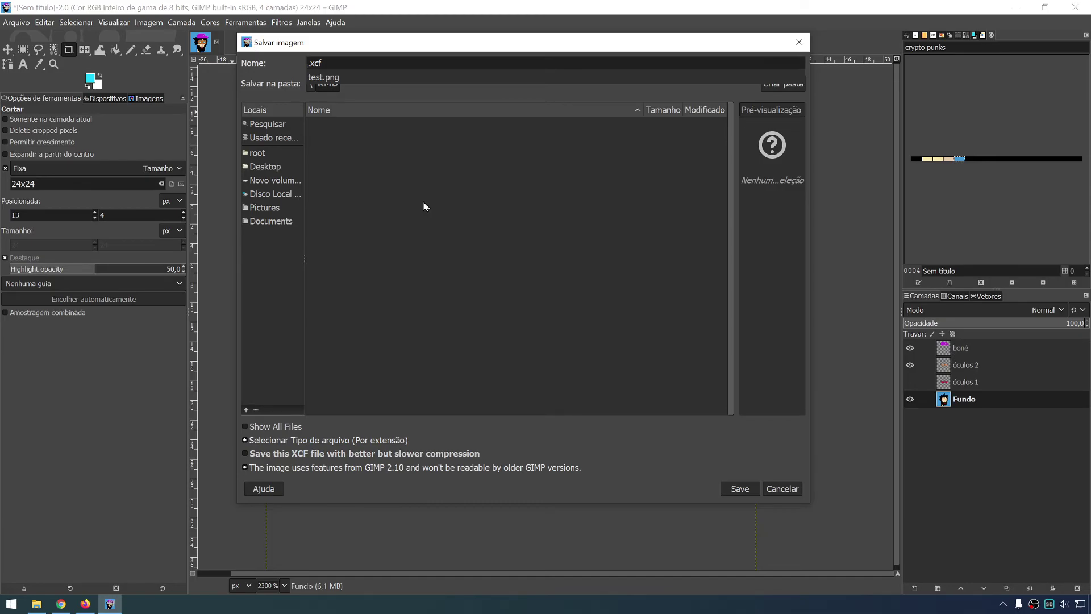
type("luiz")
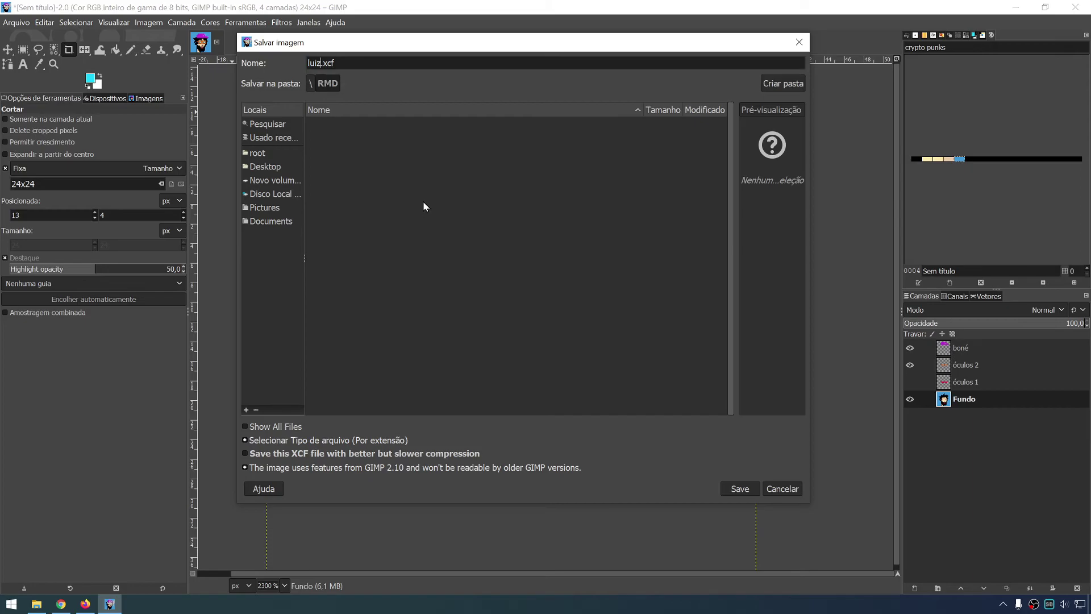
left_click_drag(336, 63, 262, 59)
left_click(360, 69)
key("BackSpace")
key("BackSpace")
key("BackSpace")
type("projeto")
left_click(739, 490)
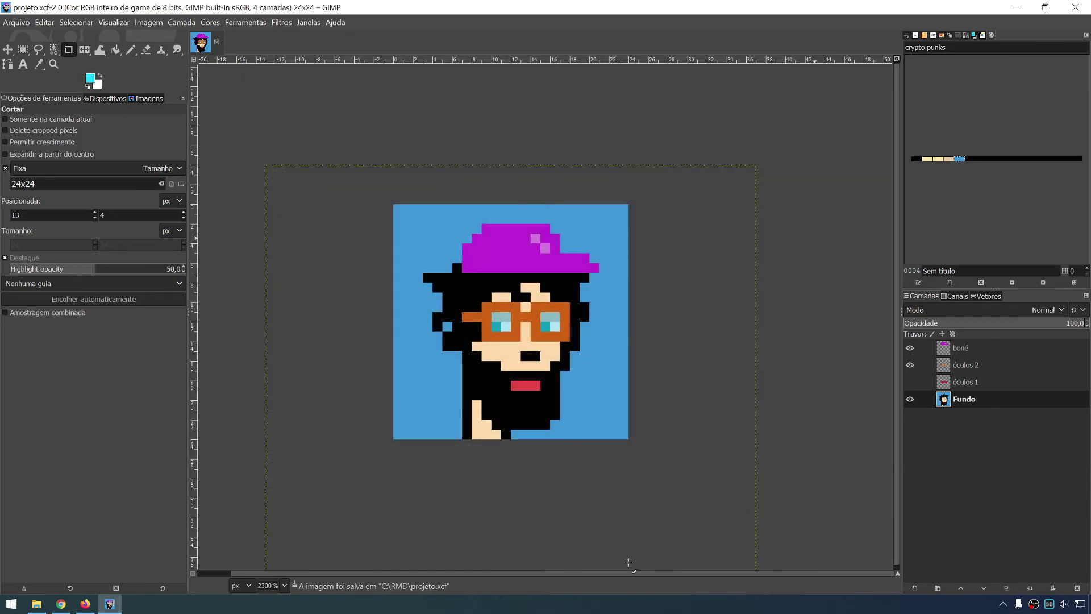
Check projeto.xcf in the RMD folder, then return to GIMP.
left_click(36, 603)
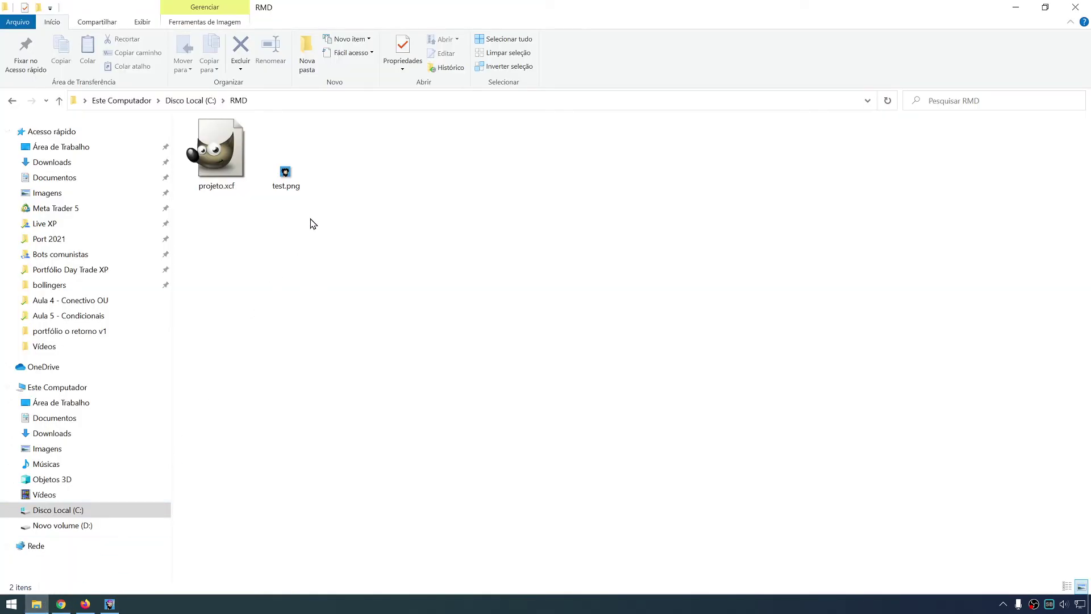
left_click(207, 183)
left_click(223, 197)
left_click(208, 175)
left_click(196, 245)
Export the image as luiz.png, accepting the PNG export options.
left_click(112, 605)
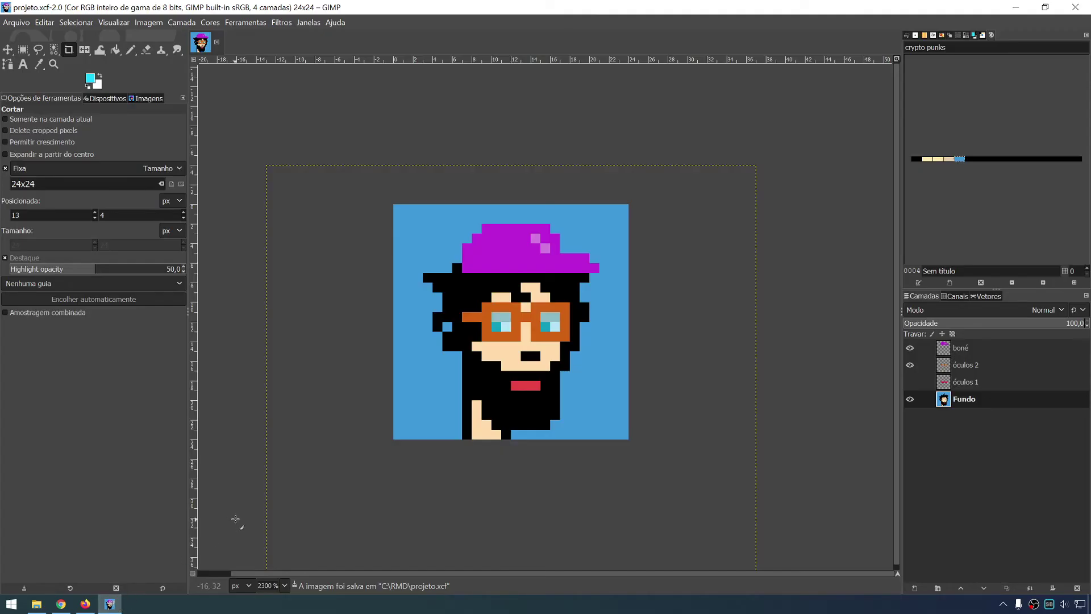
left_click(16, 25)
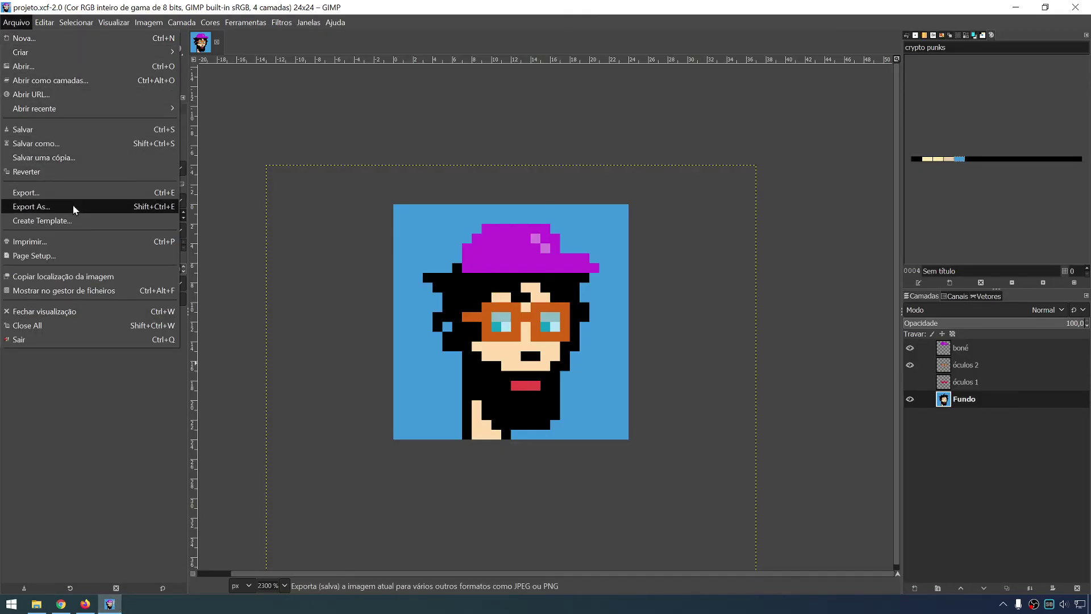
left_click(80, 208)
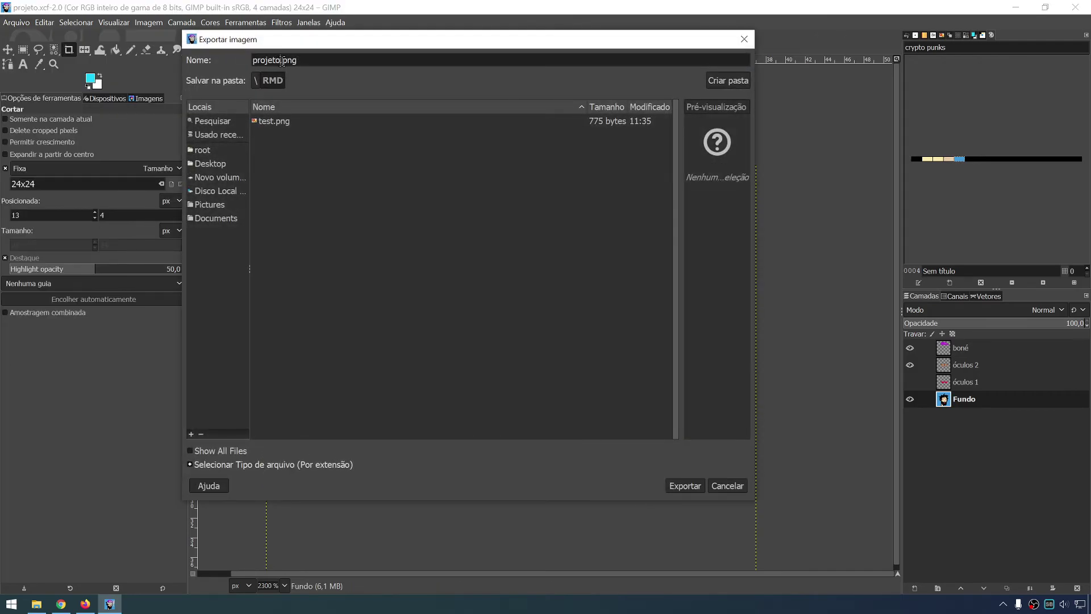
type("final")
key("shift+Home")
type("lu")
type("iz")
left_click(682, 487)
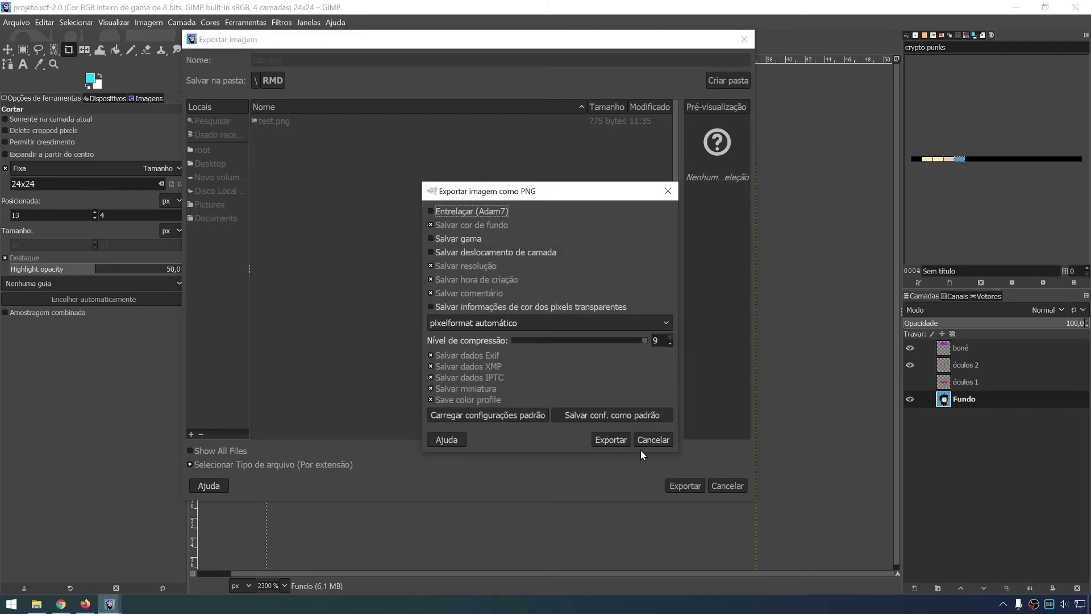
left_click(646, 341)
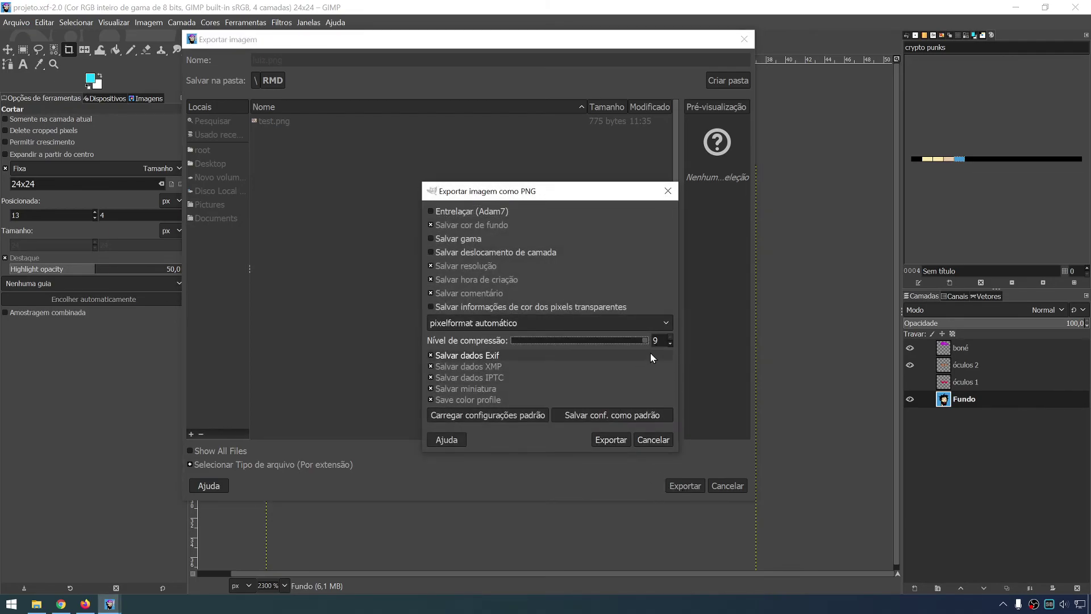
left_click(611, 440)
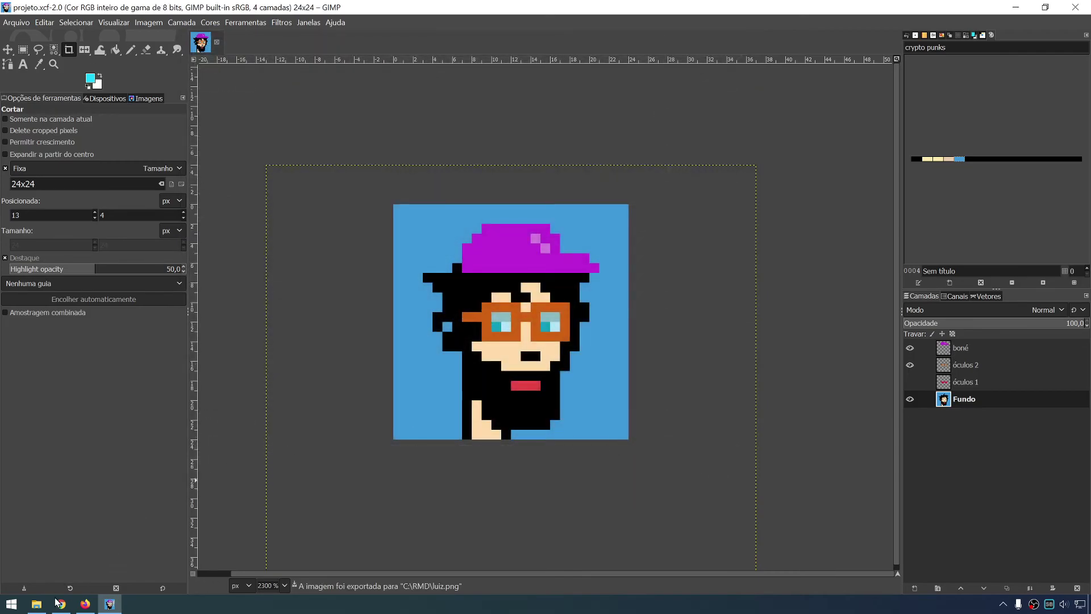
Open luiz.png in Photos, zoom to inspect it, close it, and right-click the file.
left_click(36, 604)
left_click(229, 184)
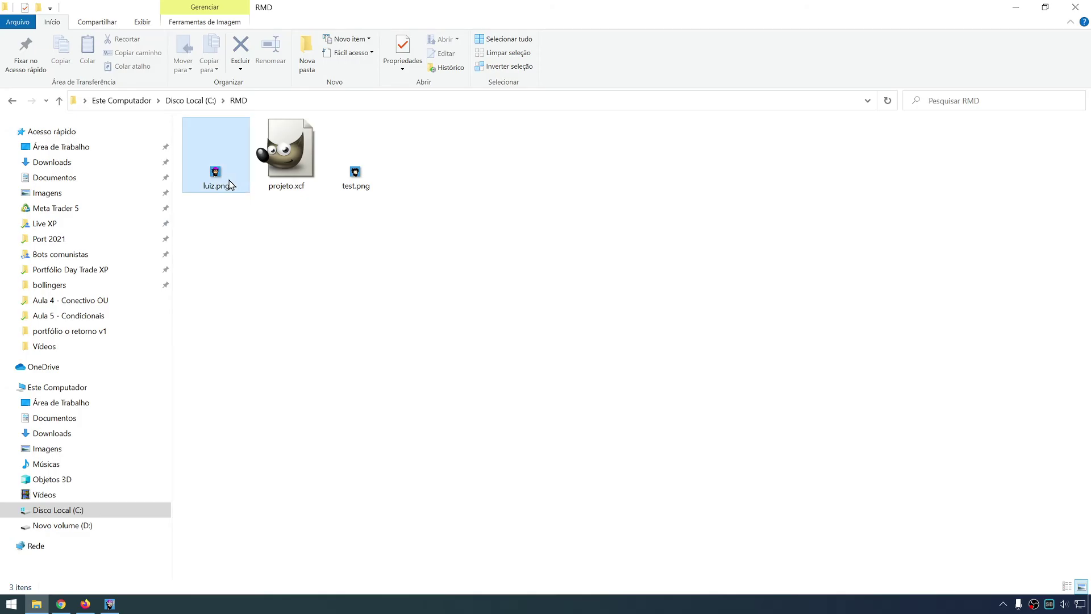
double_click(230, 184)
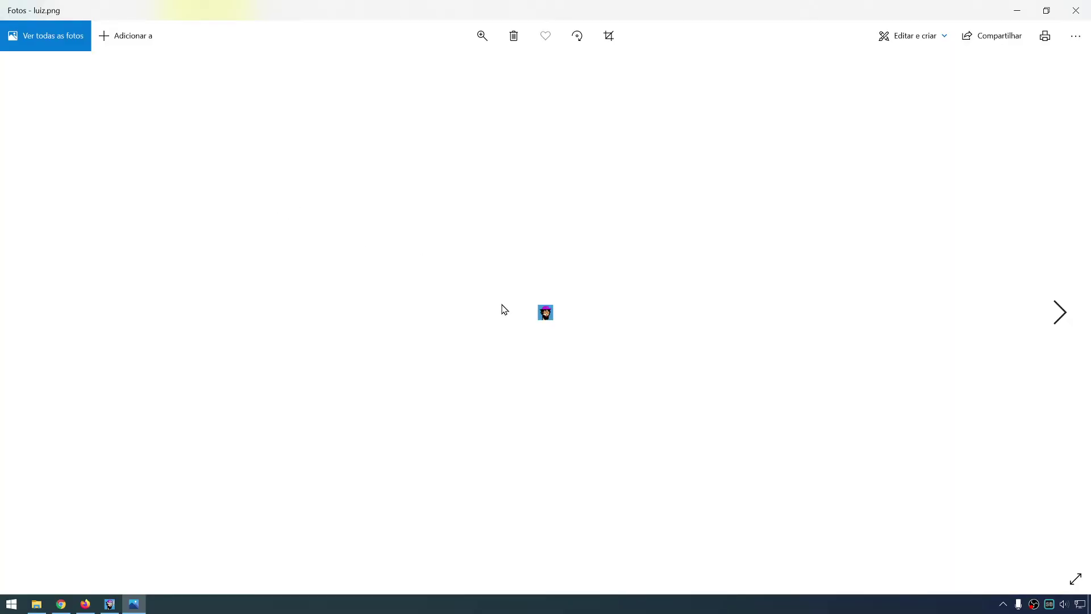
scroll(540, 351, "up", 3)
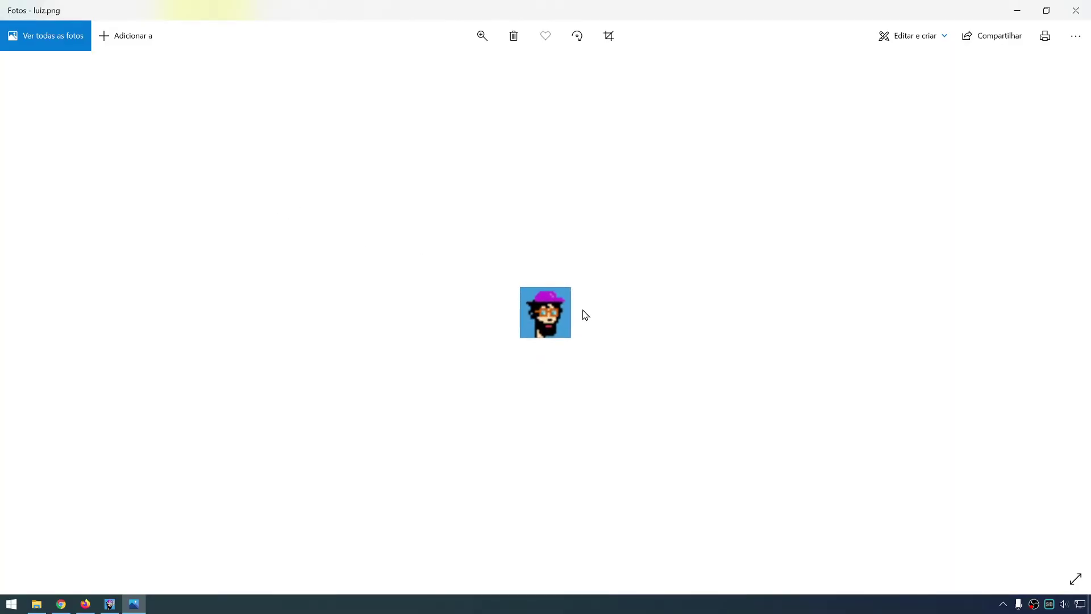
scroll(585, 315, "down", 1)
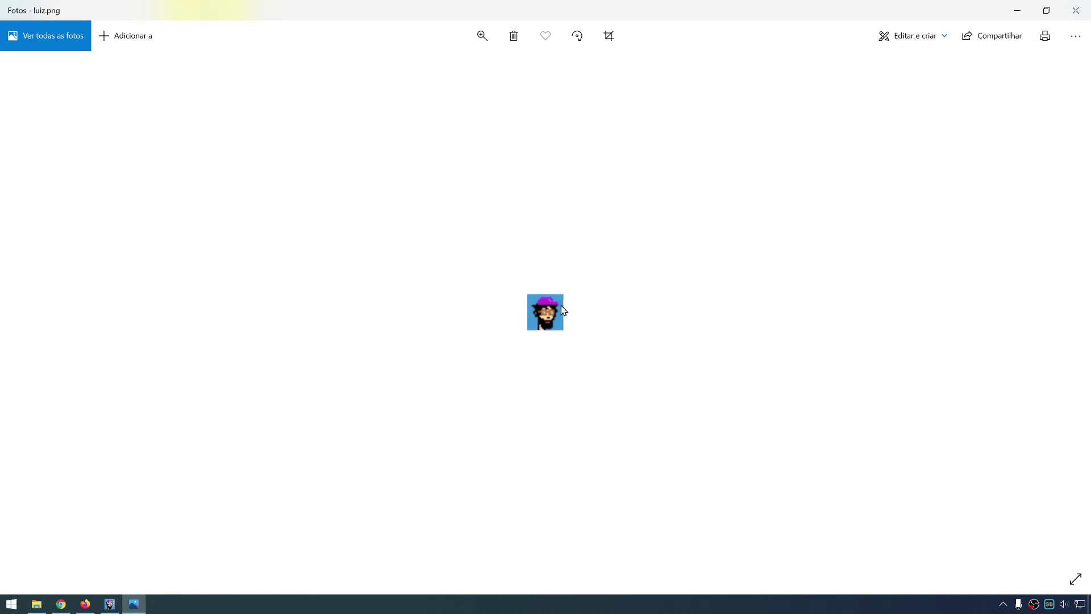
scroll(563, 310, "down", 1)
scroll(563, 309, "up", 2)
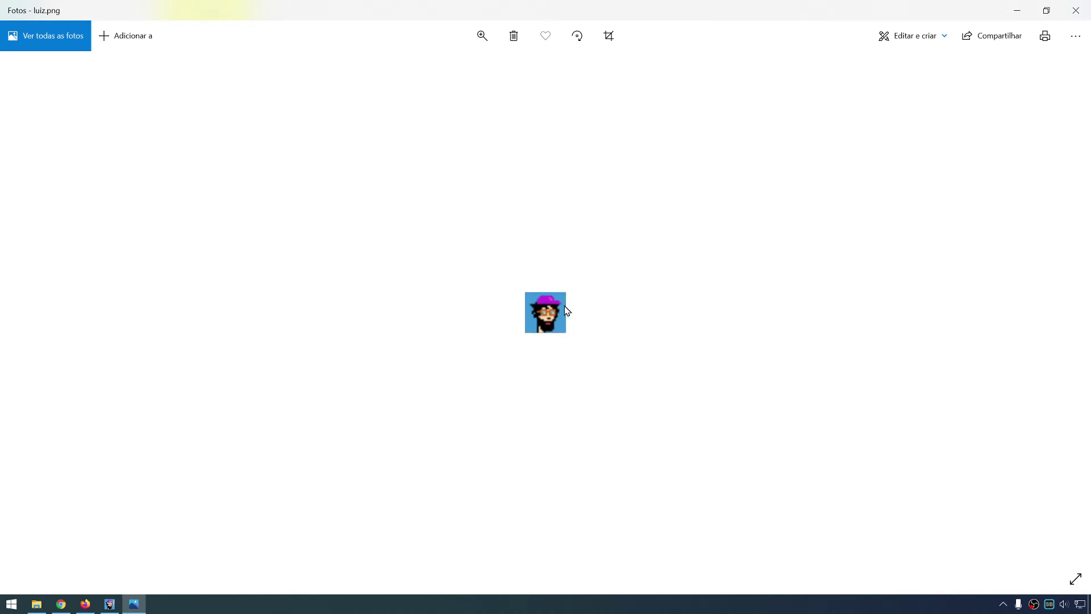
left_click(1076, 10)
right_click(223, 173)
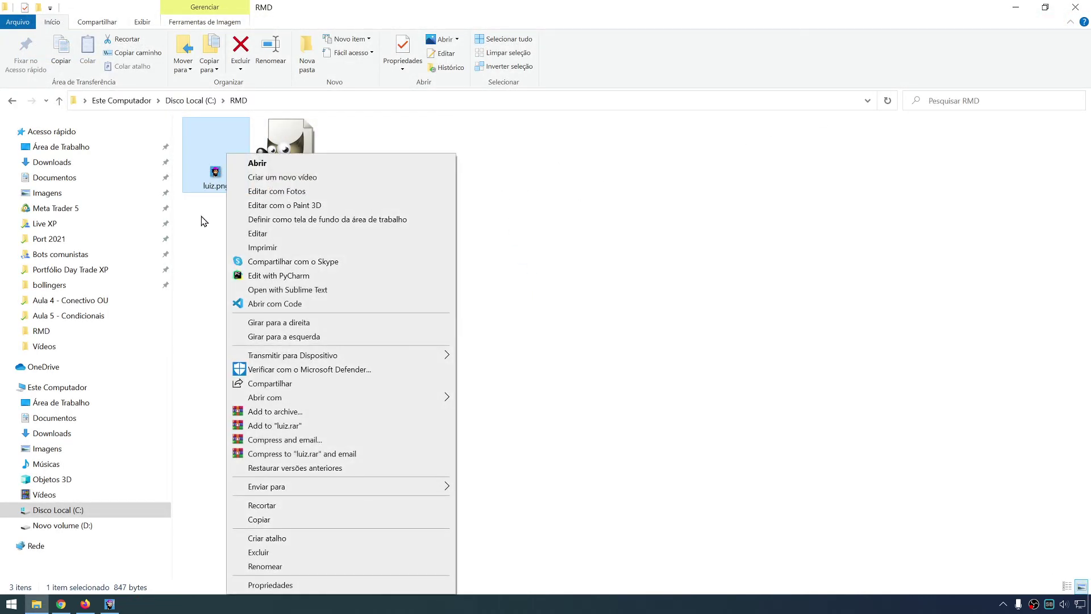
Open luiz.png in Paint and resize it to 240×240 pixels.
left_click(239, 234)
scroll(32, 151, "up", 1)
scroll(65, 176, "up", 6)
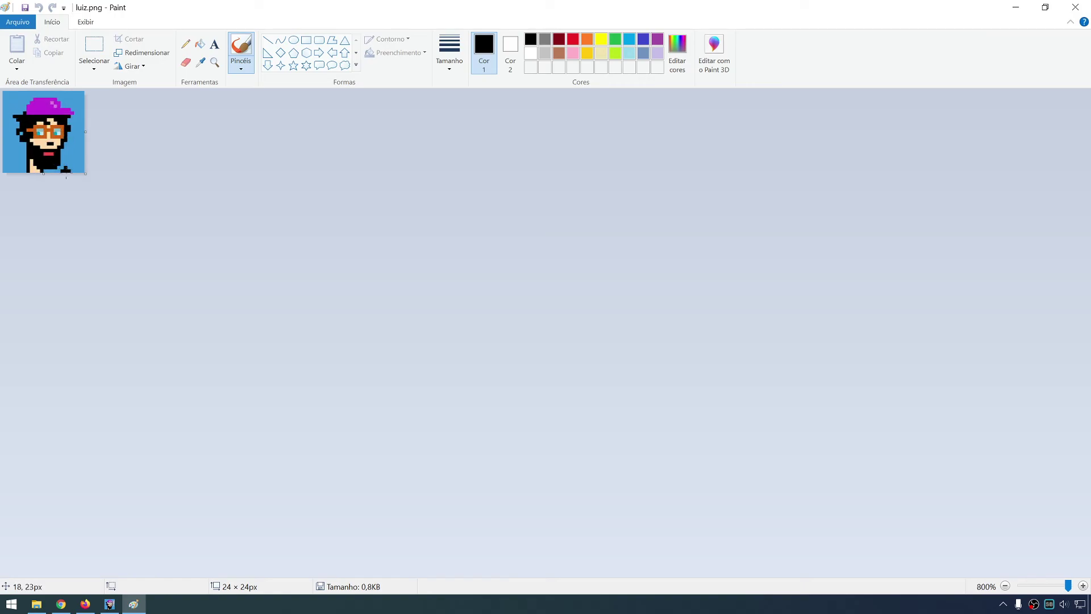
left_click(141, 52)
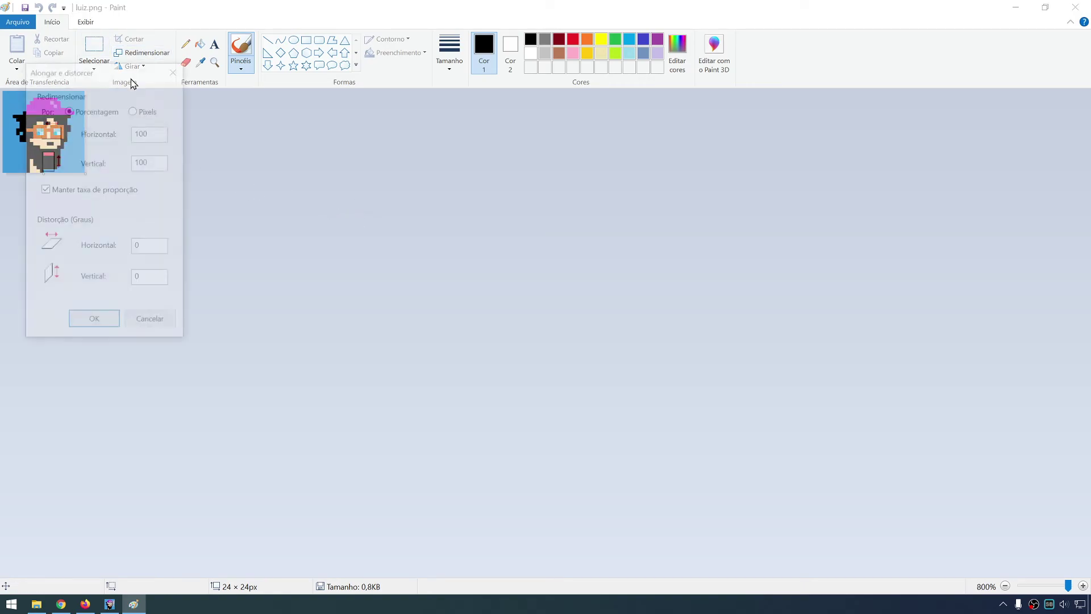
left_click(145, 110)
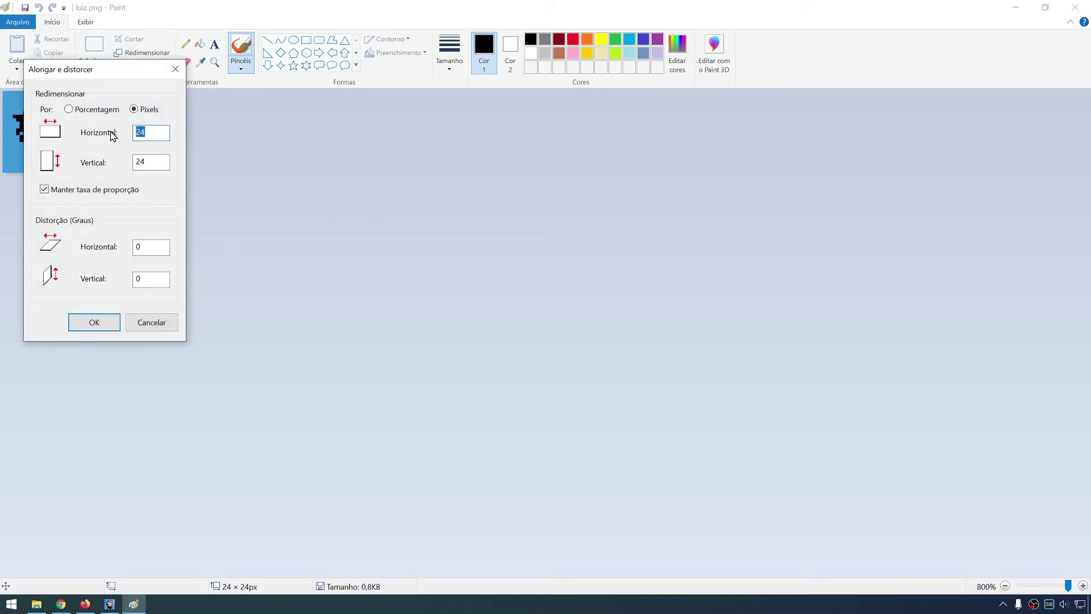
type("240")
key("Tab")
left_click(85, 325)
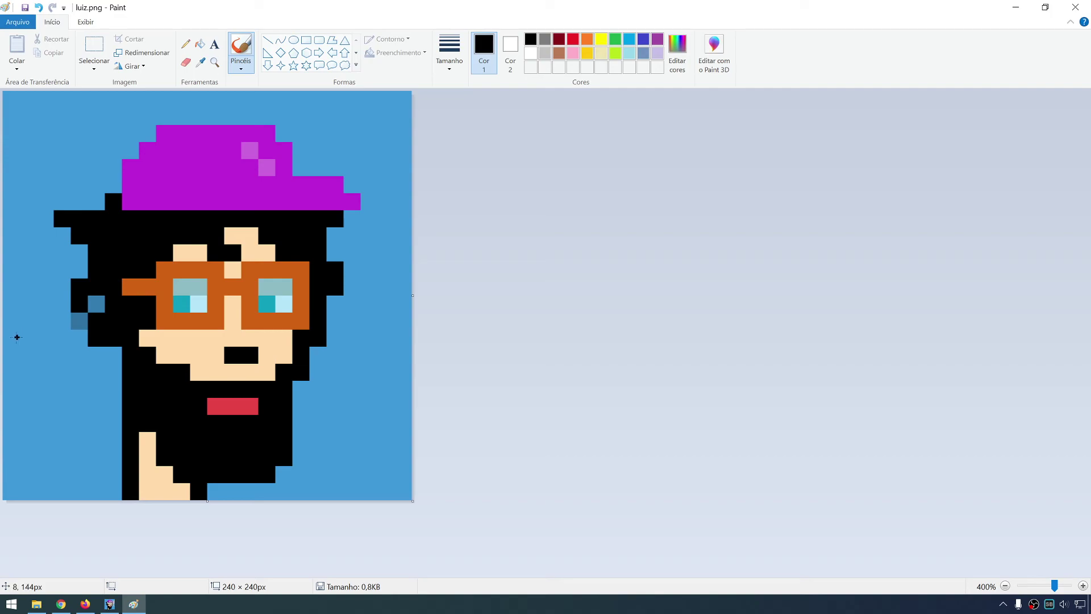
Undo a stray mark, close Paint without saving, then preview test.png in Photos.
scroll(29, 337, "up", 2, "ctrl")
scroll(29, 338, "up", 1, "ctrl")
scroll(86, 385, "down", 2)
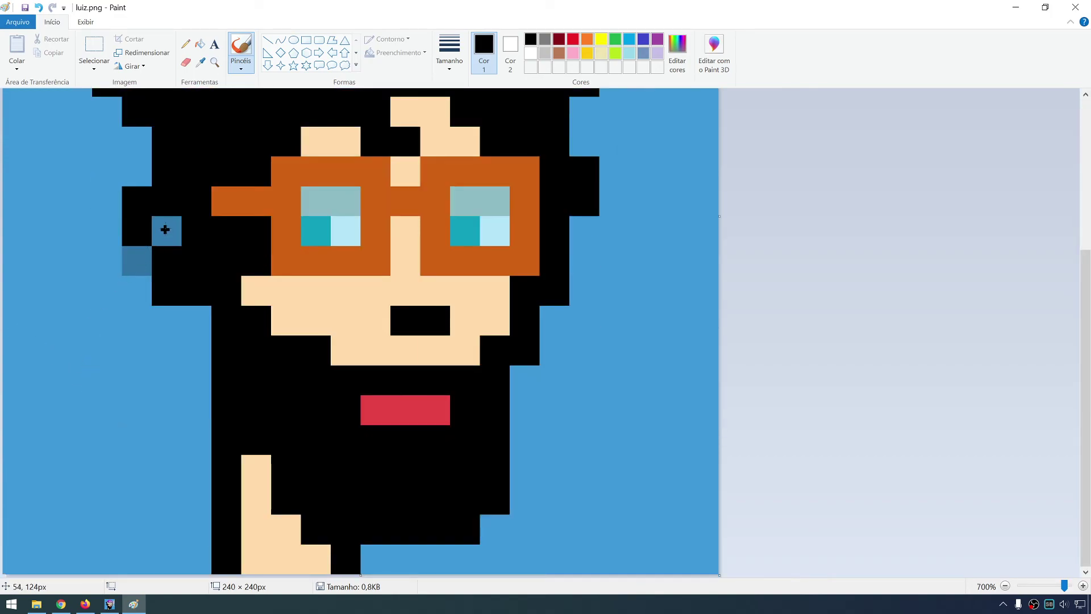
left_click_drag(166, 229, 170, 227)
key("ctrl+z")
scroll(211, 314, "down", 4, "ctrl")
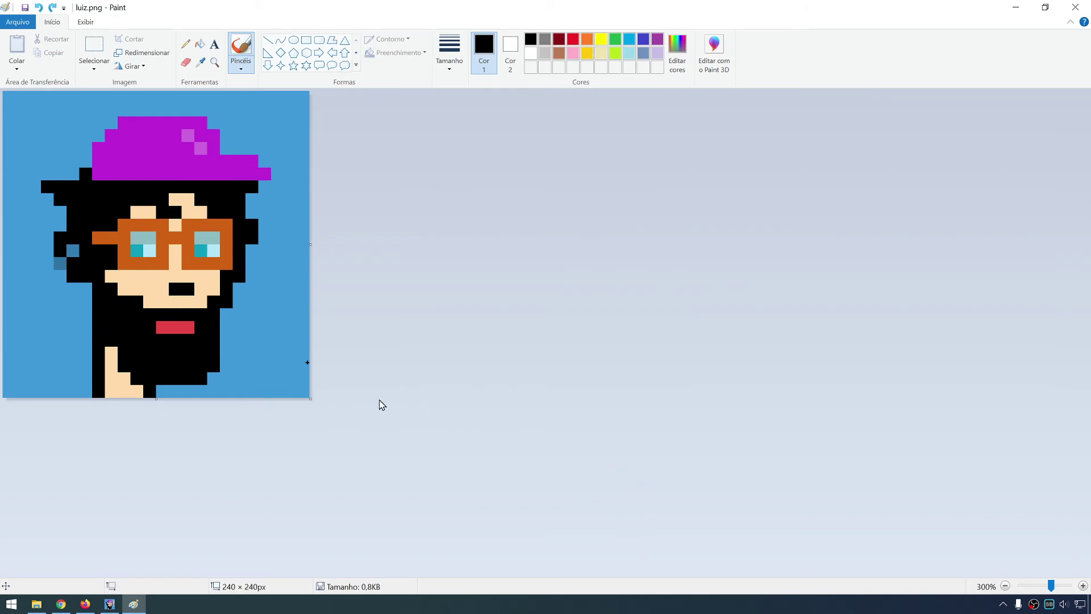
left_click(1075, 6)
left_click(571, 318)
scroll(34, 173, "up", 5)
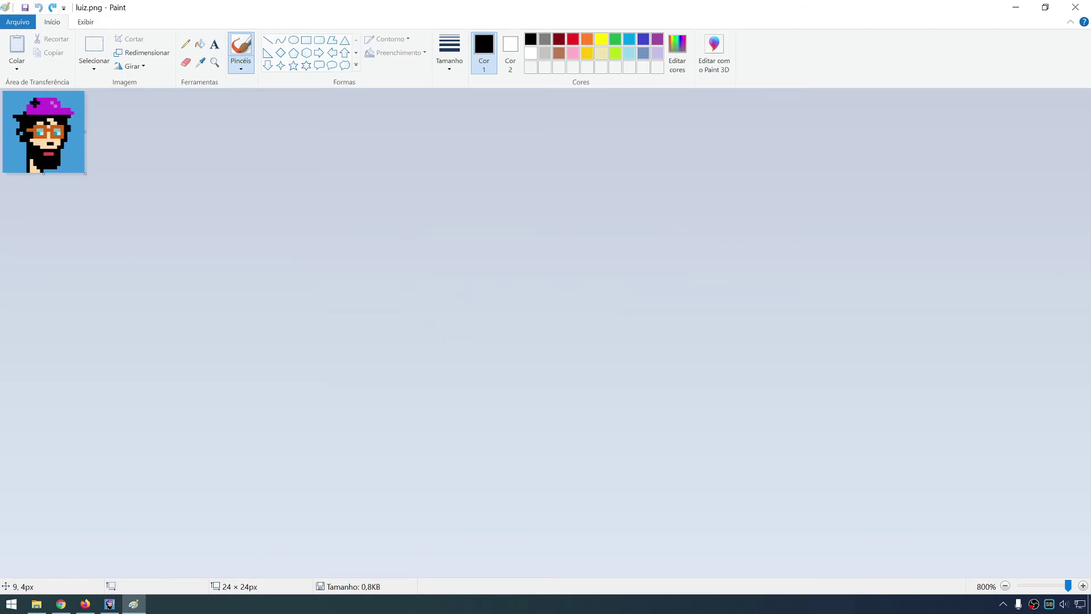
left_click(1075, 7)
left_click(543, 312)
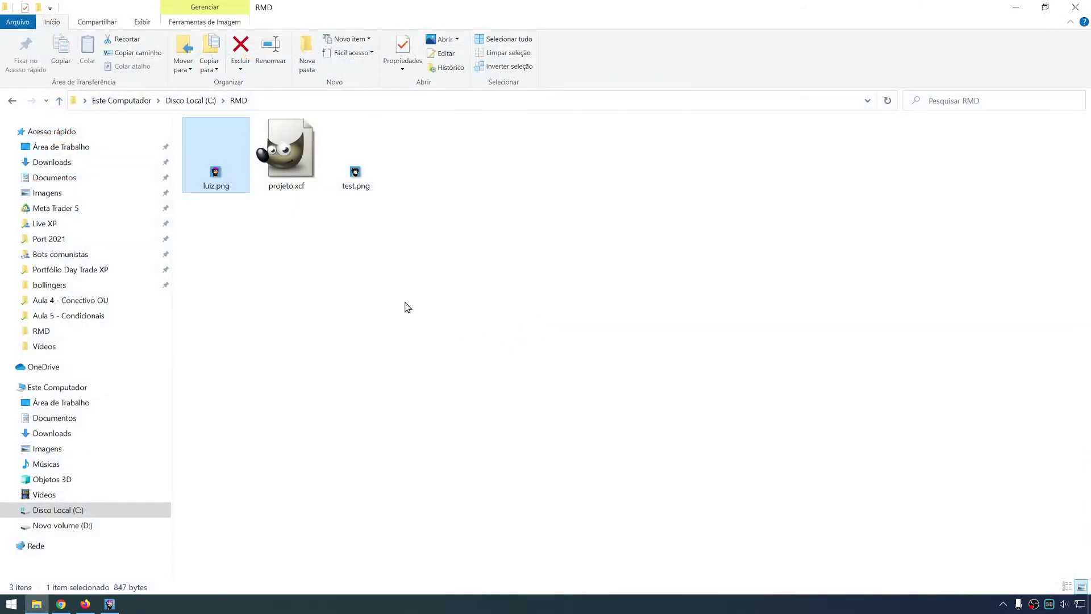
double_click(360, 181)
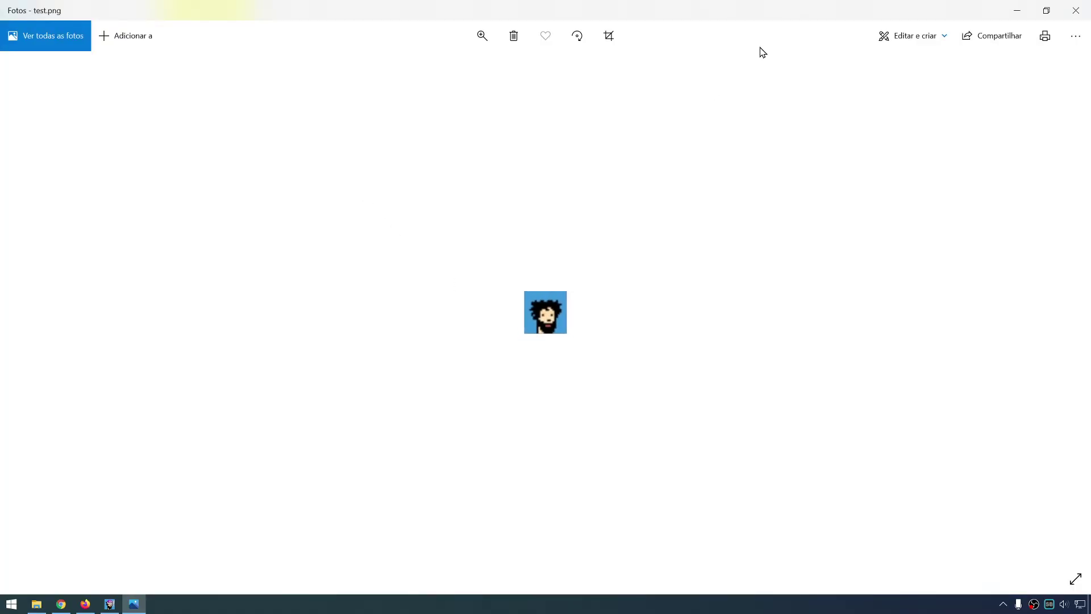
left_click(1076, 10)
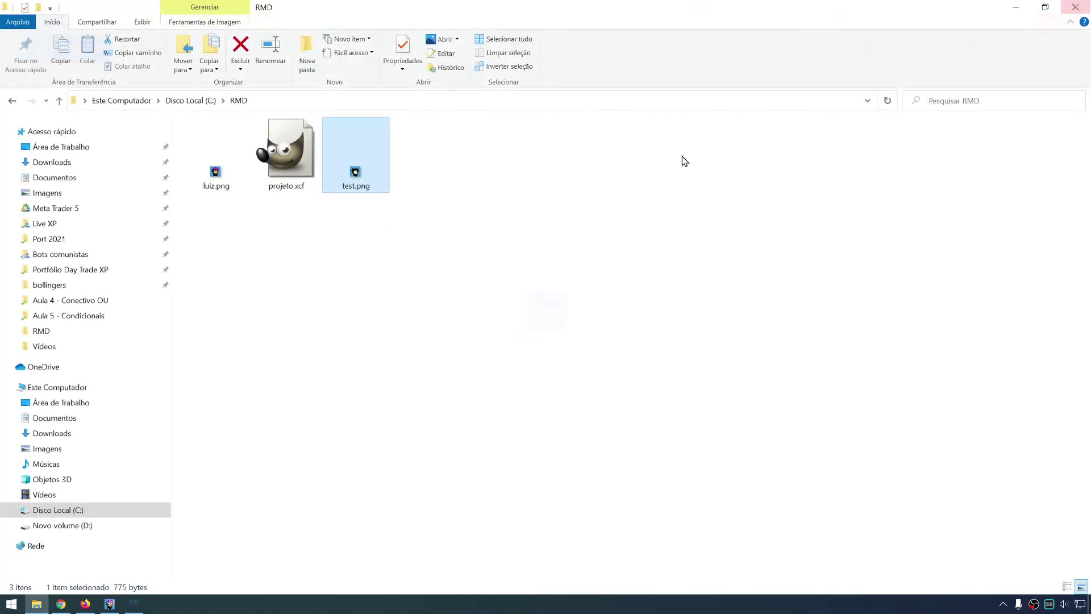
Open test.png in Paint via Editar, close it, and switch back to GIMP.
right_click(366, 148)
left_click(406, 226)
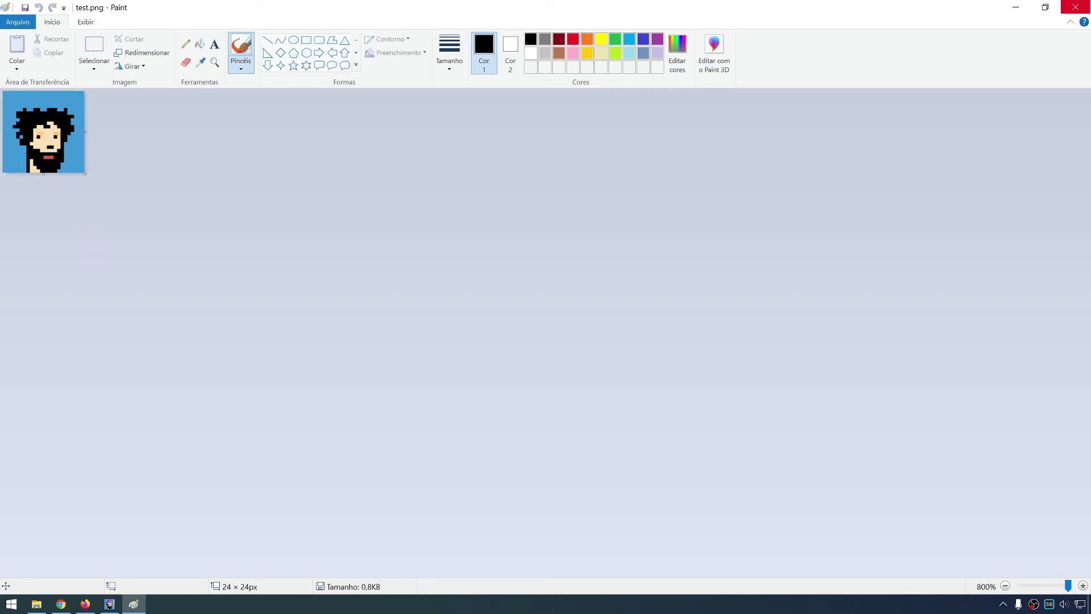
left_click(1076, 7)
left_click(121, 607)
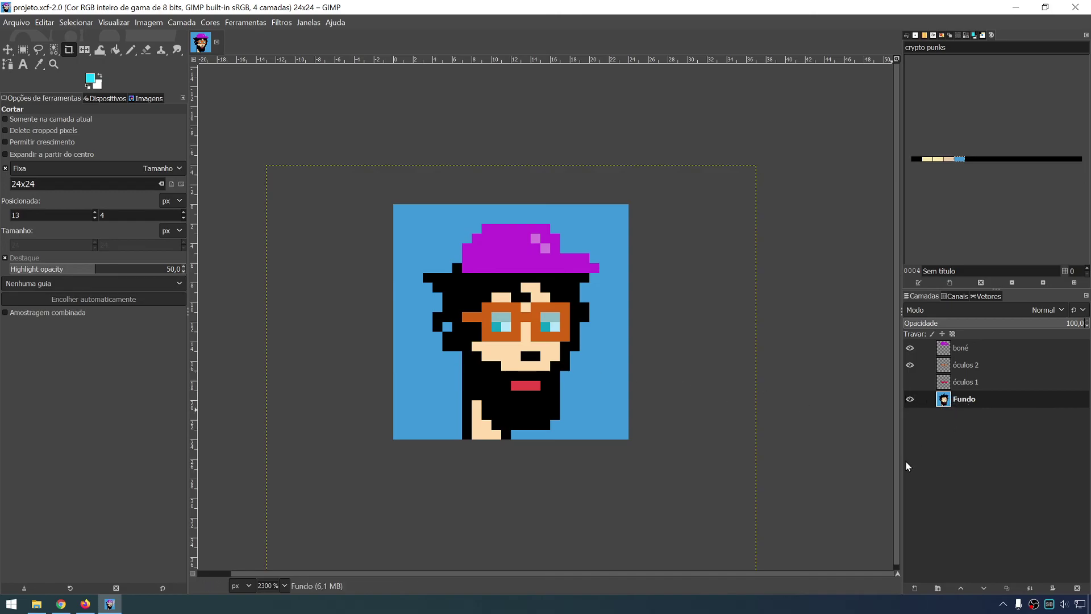
Create a new empty layer.
left_click(915, 588)
type("Fundo")
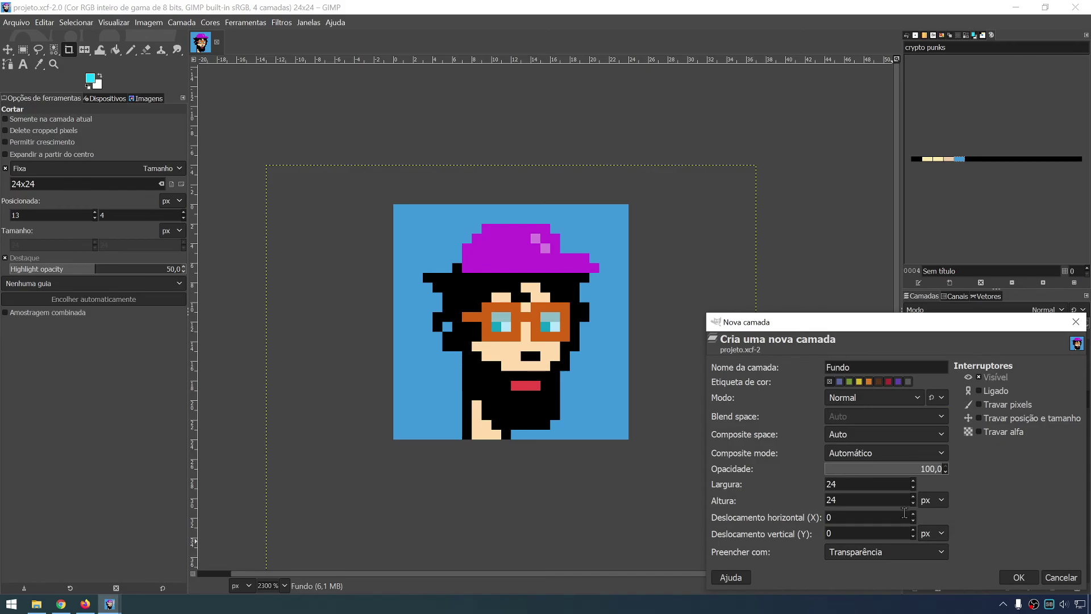
key("Return")
Rename the layers personagem and fundo, hide the boné layer, and select personagem.
double_click(965, 416)
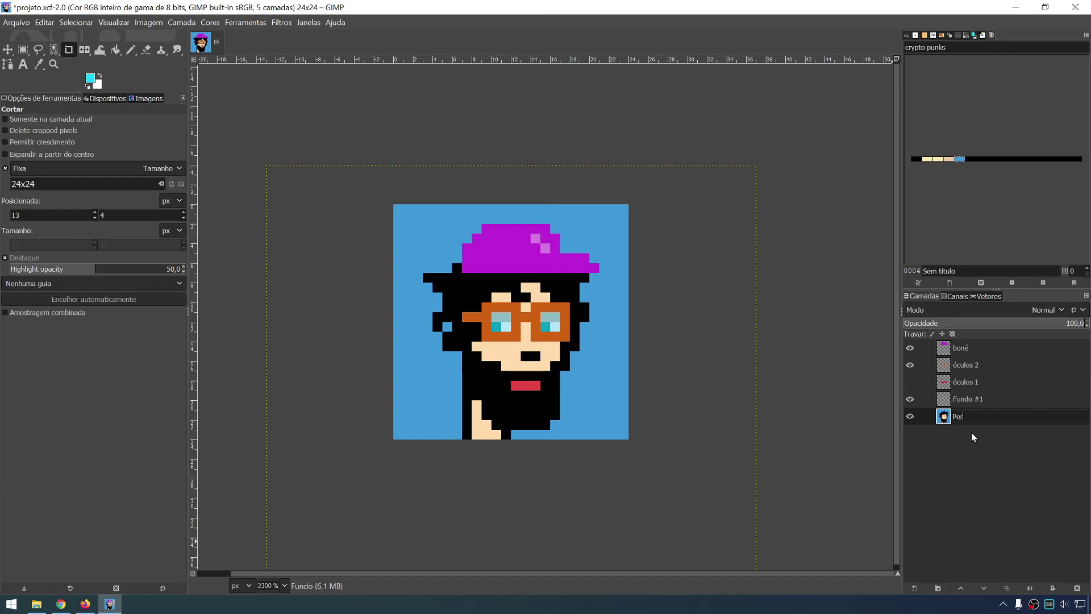
type("personagem")
key("Return")
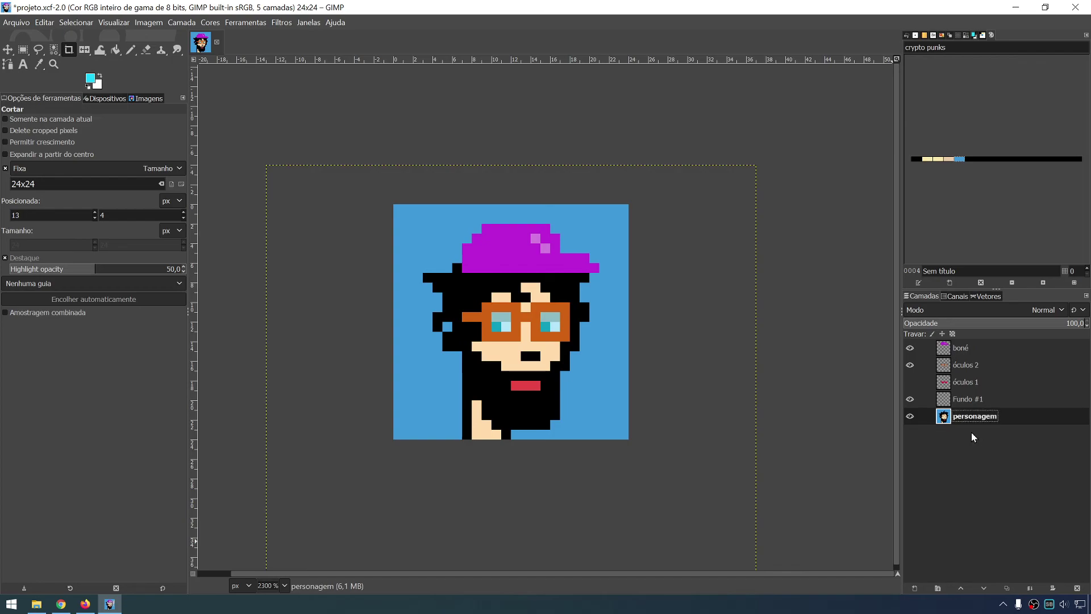
double_click(976, 398)
type("fundo")
key("Return")
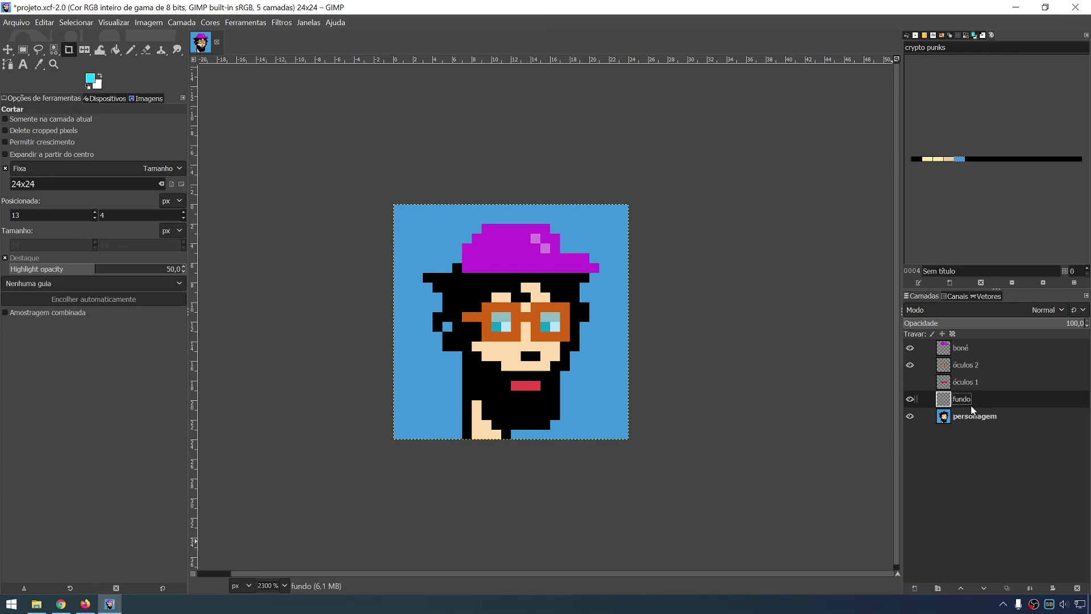
left_click(910, 348)
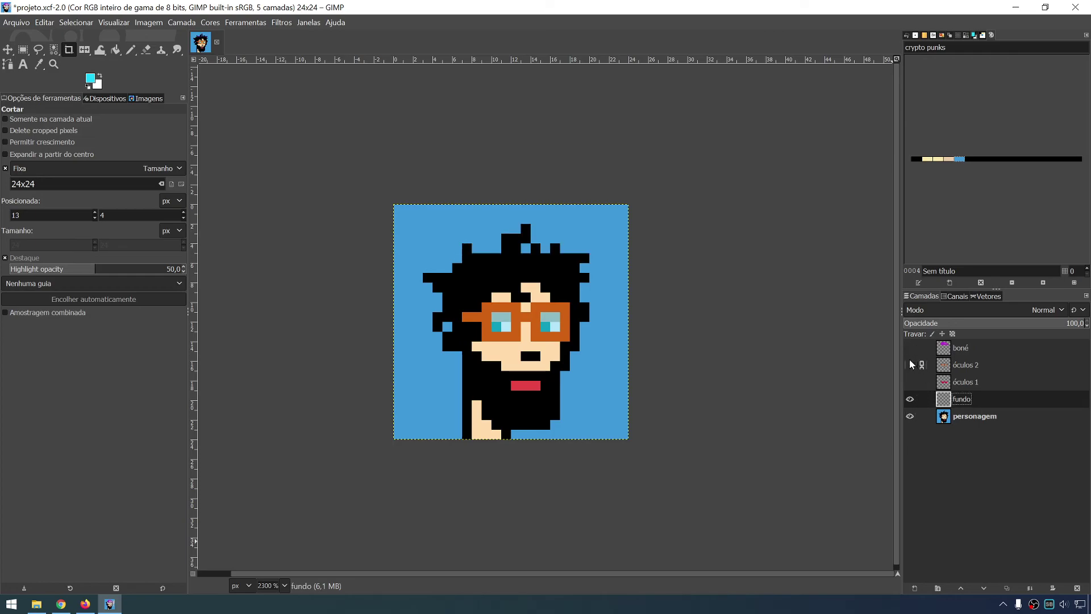
left_click(958, 419)
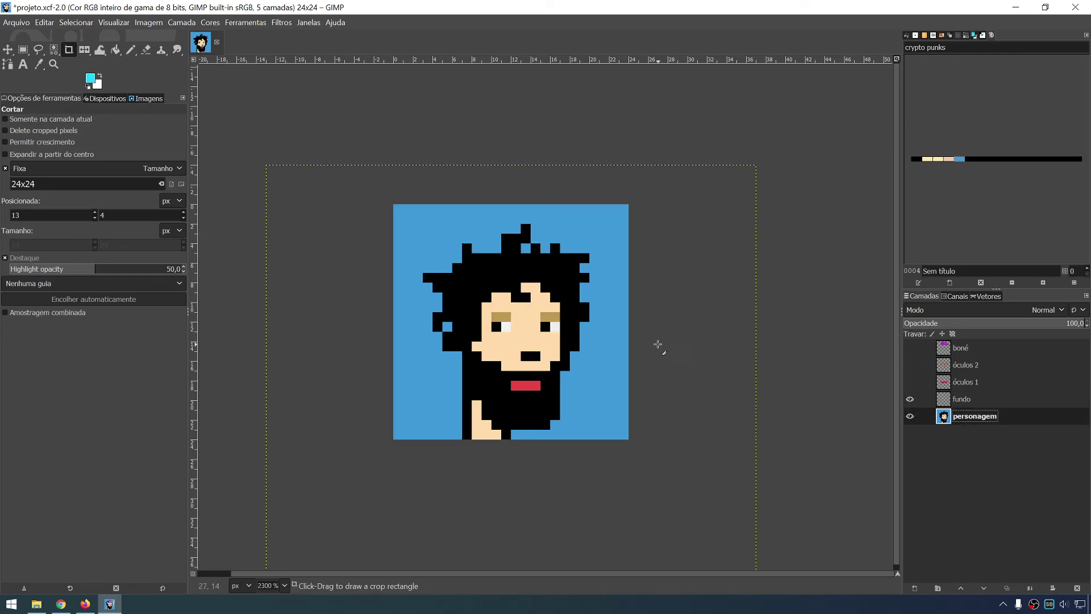
Select the blue background by colour, invert the selection onto the character, and copy it.
left_click(54, 50)
left_click(444, 229)
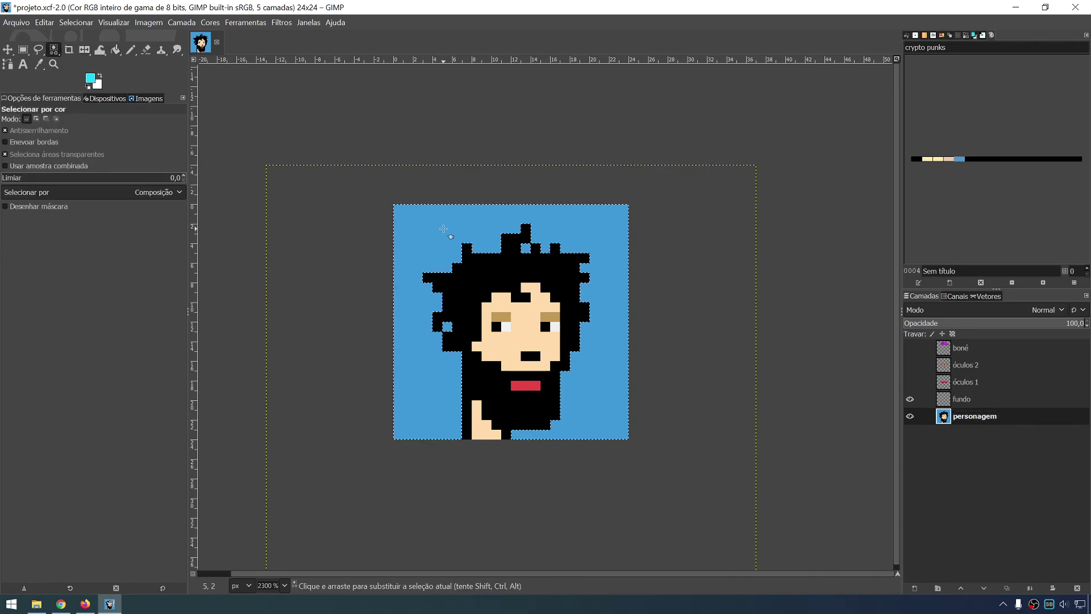
key("Delete")
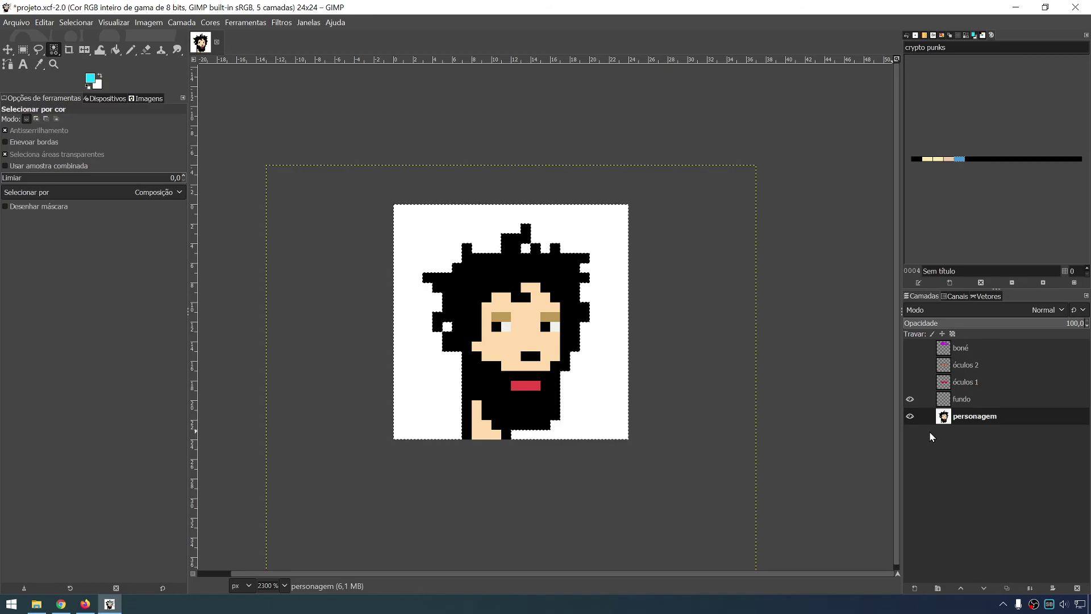
key("ctrl+z")
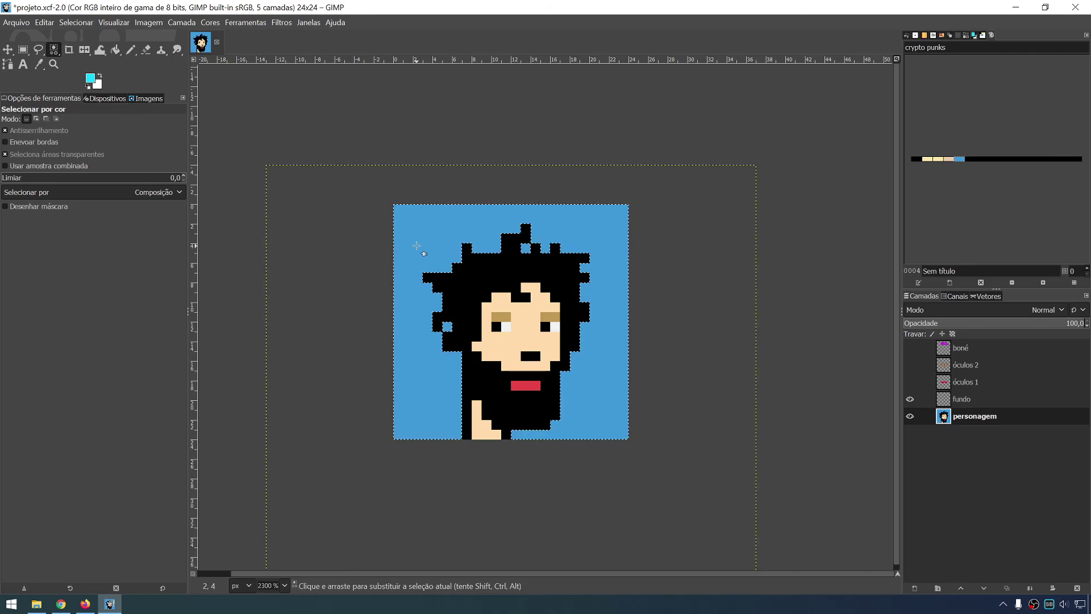
left_click(87, 24)
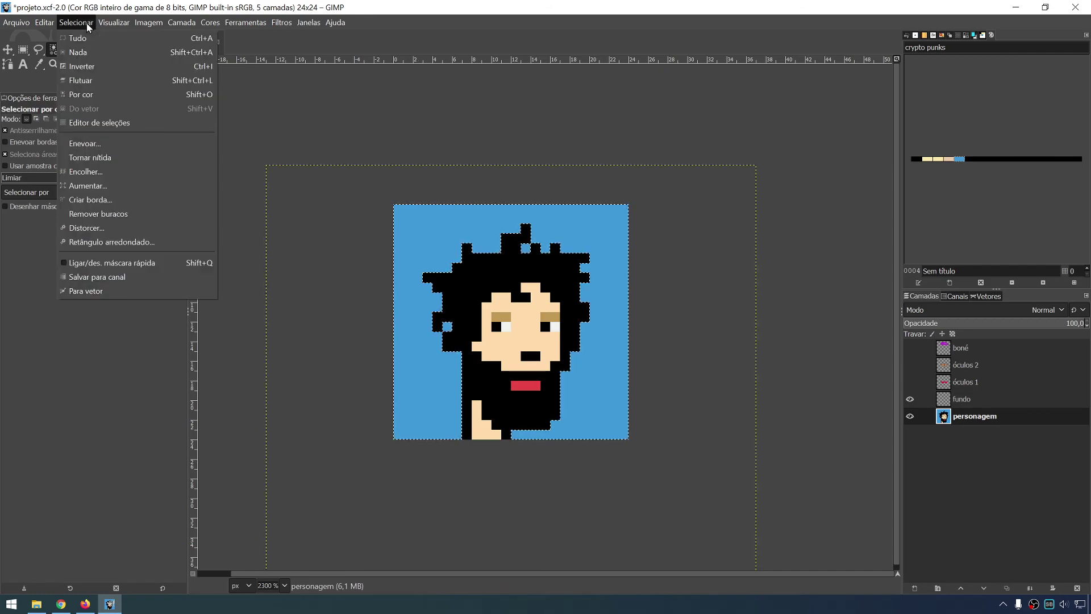
left_click(100, 67)
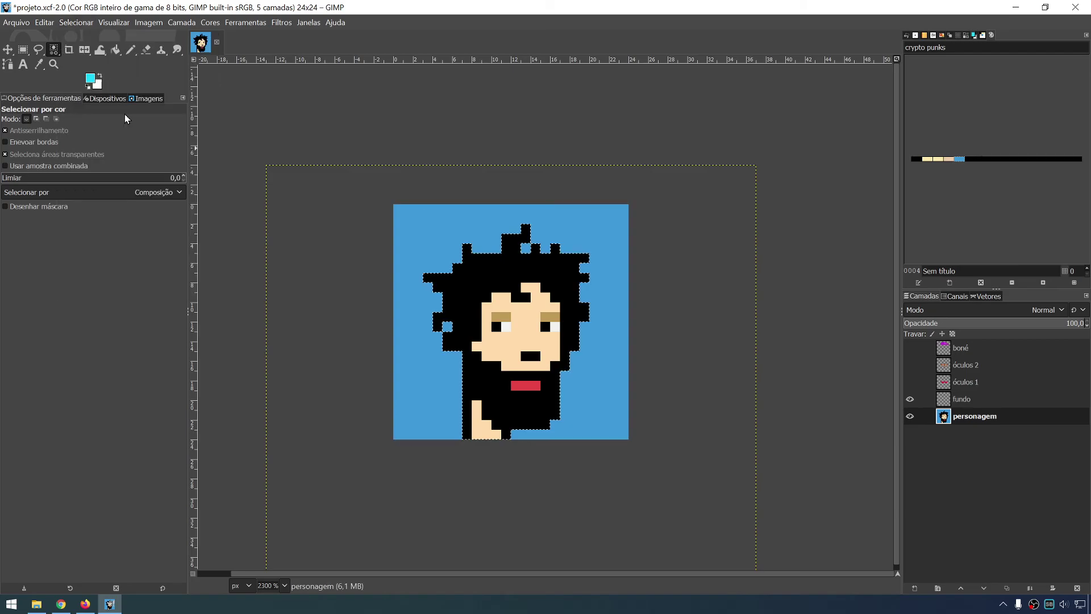
key("ctrl")
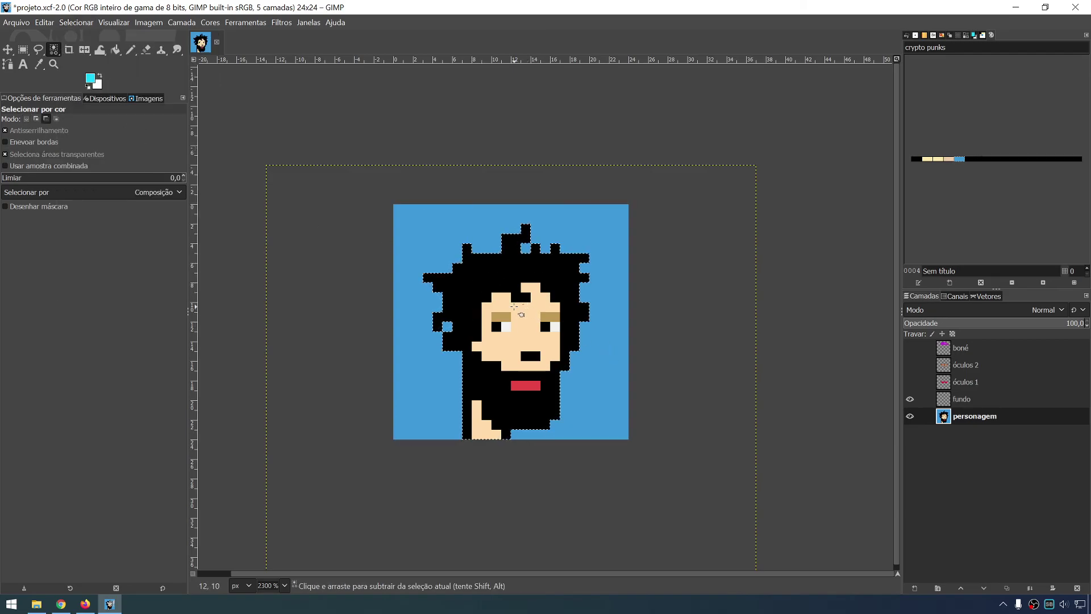
key("ctrl+c")
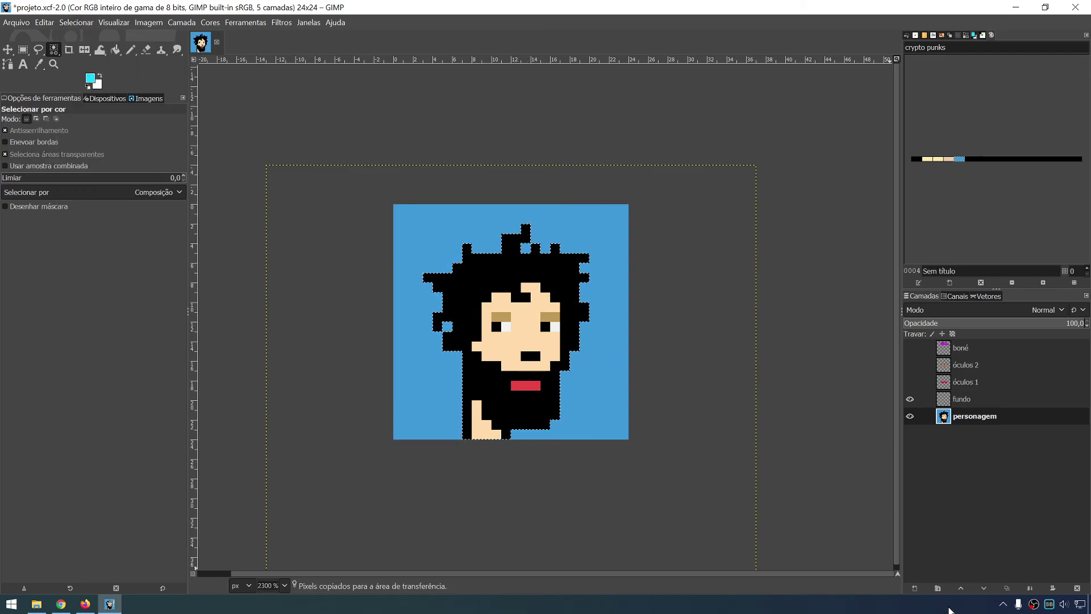
Add a new layer 'persona', paste the copied character and make the paste its own layer.
left_click(913, 589)
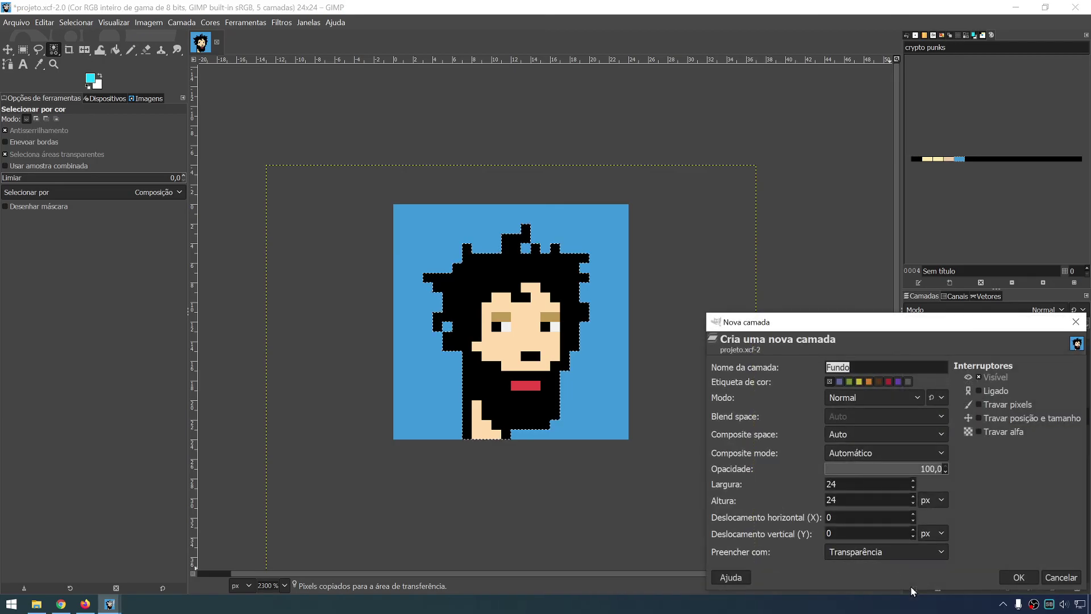
type("persona")
left_click(1019, 577)
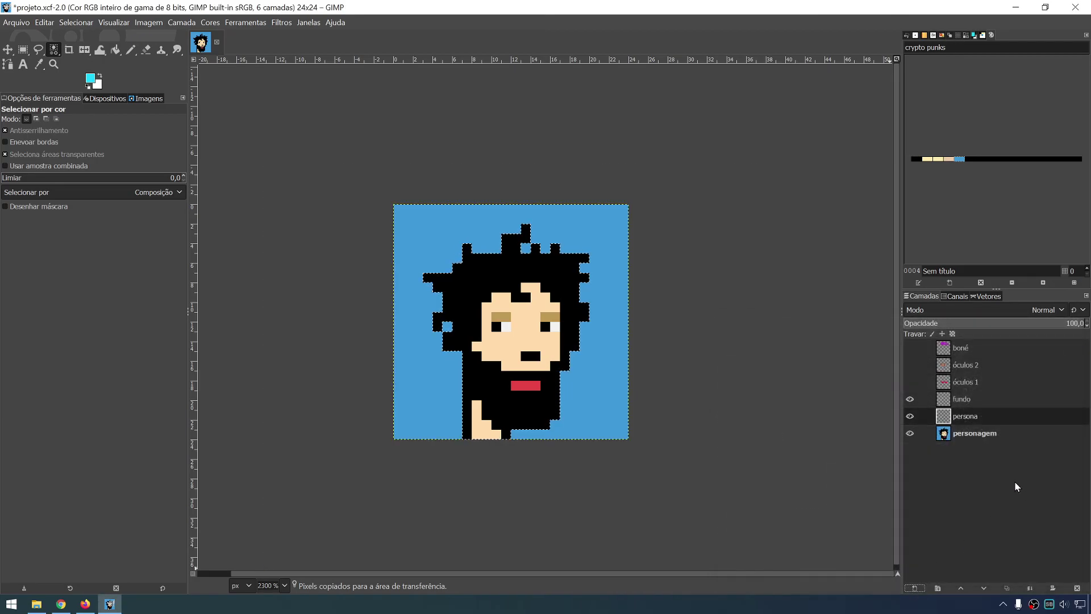
key("ctrl+v")
right_click(963, 417)
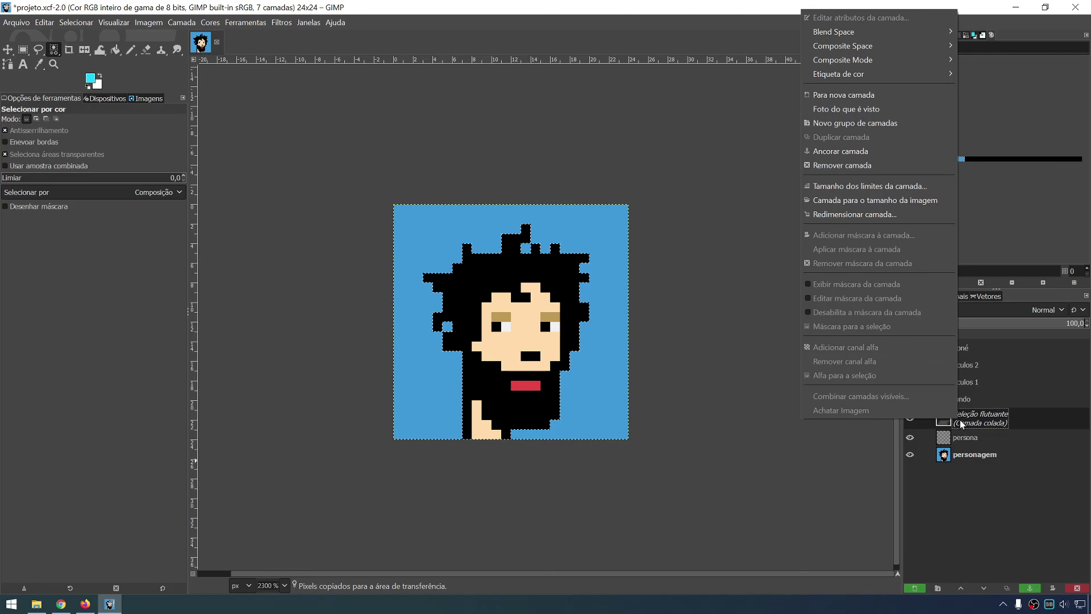
left_click(853, 94)
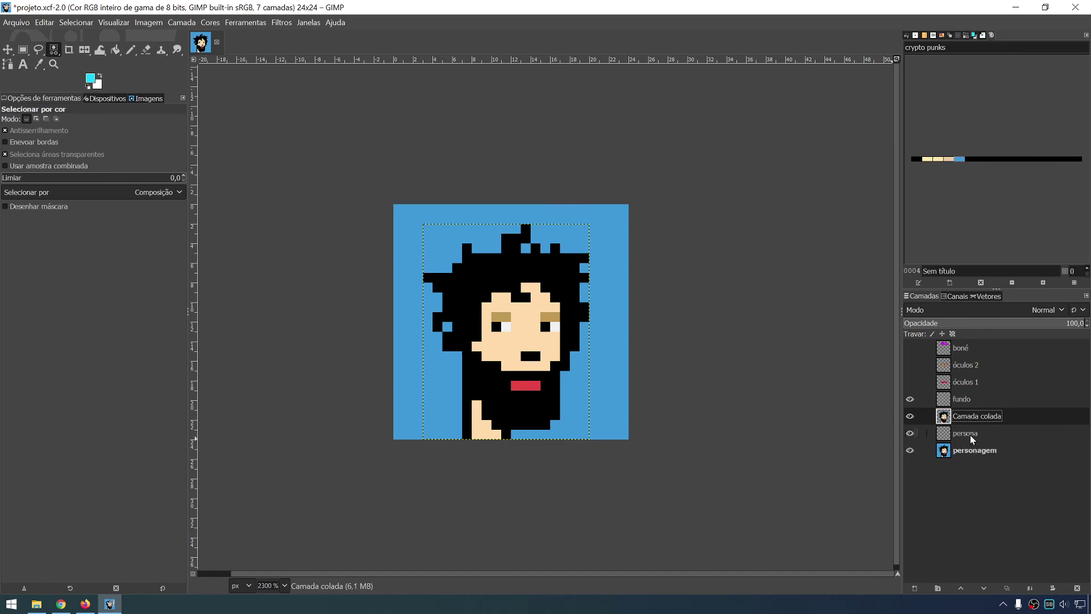
Delete the old blue-background character layer.
left_click(968, 450)
right_click(968, 450)
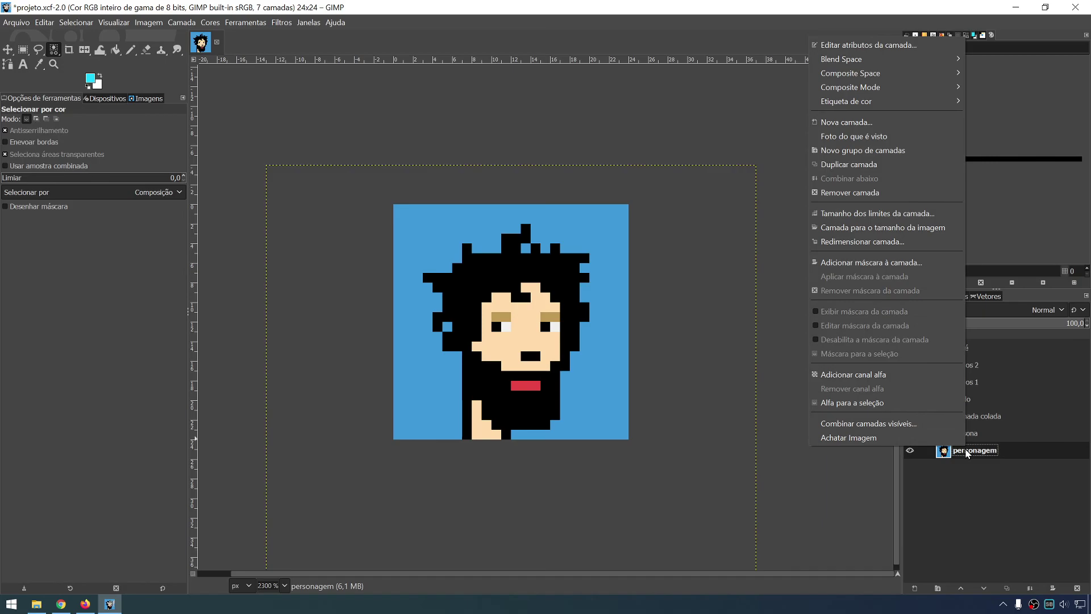
left_click(875, 193)
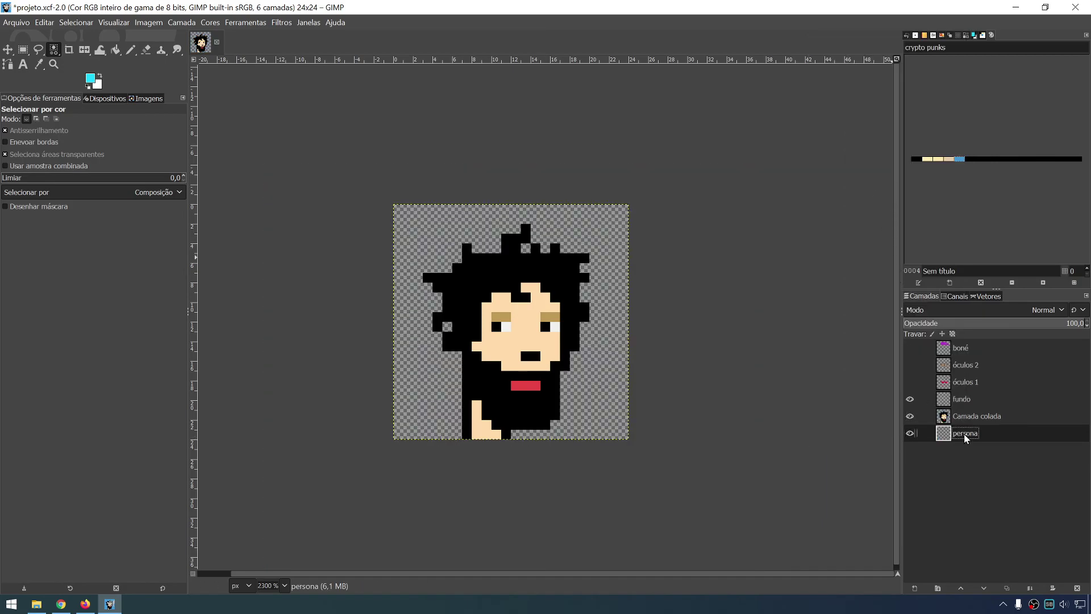
Rename the pasted character layer to 'personagem'.
left_click(917, 416)
left_click(911, 415)
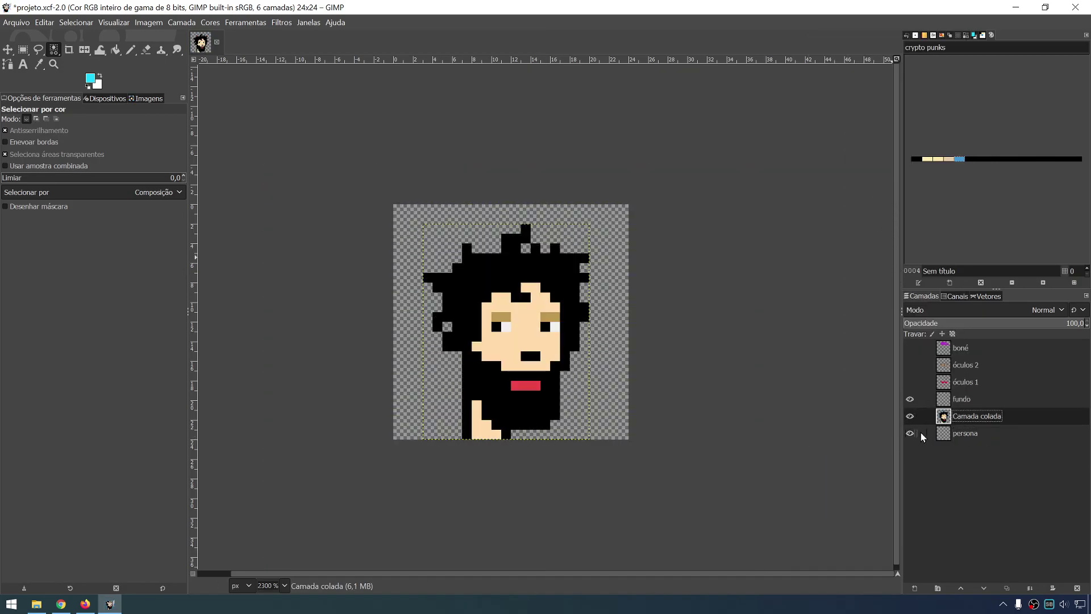
left_click(961, 435)
left_click(973, 417)
double_click(976, 433)
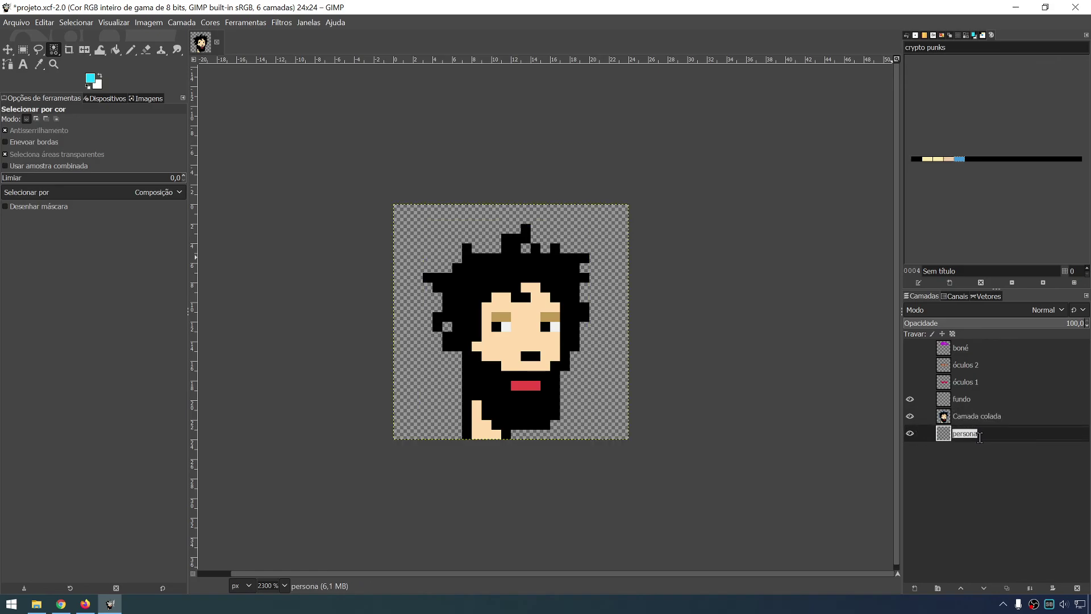
type("personagem")
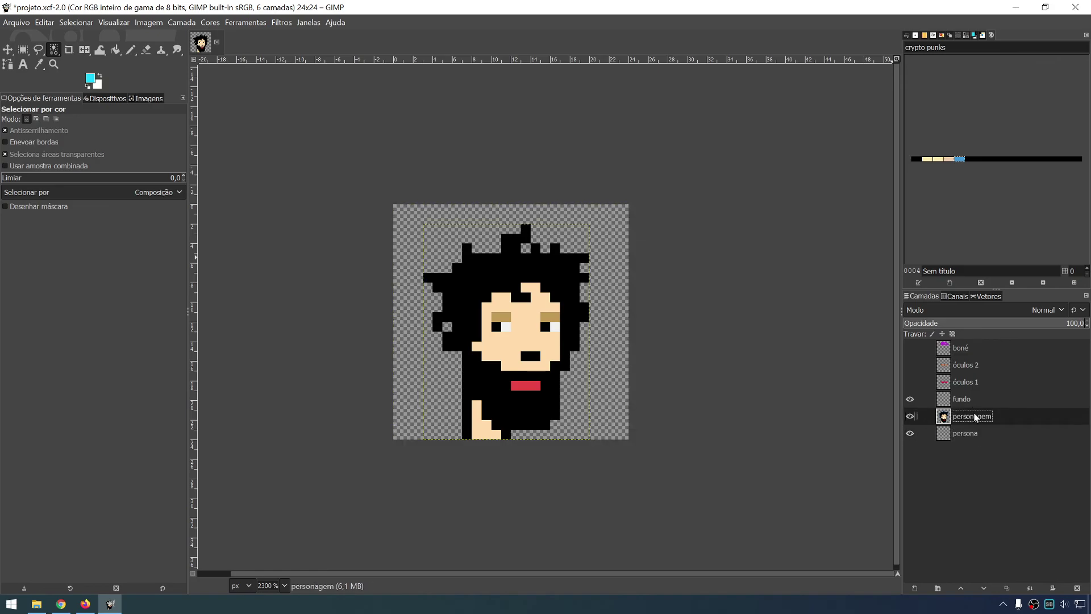
left_click(966, 434)
Rename the empty layer to 'fundo' and delete the extra 'fundo #1' layer.
double_click(966, 433)
type("fundo")
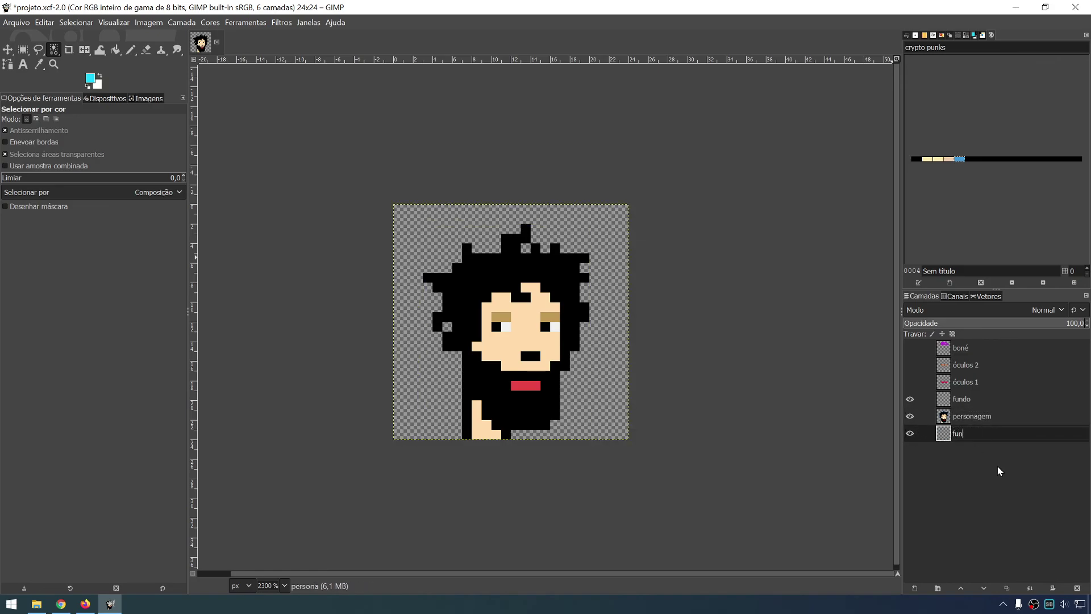
key("Return")
right_click(968, 439)
left_click(881, 183)
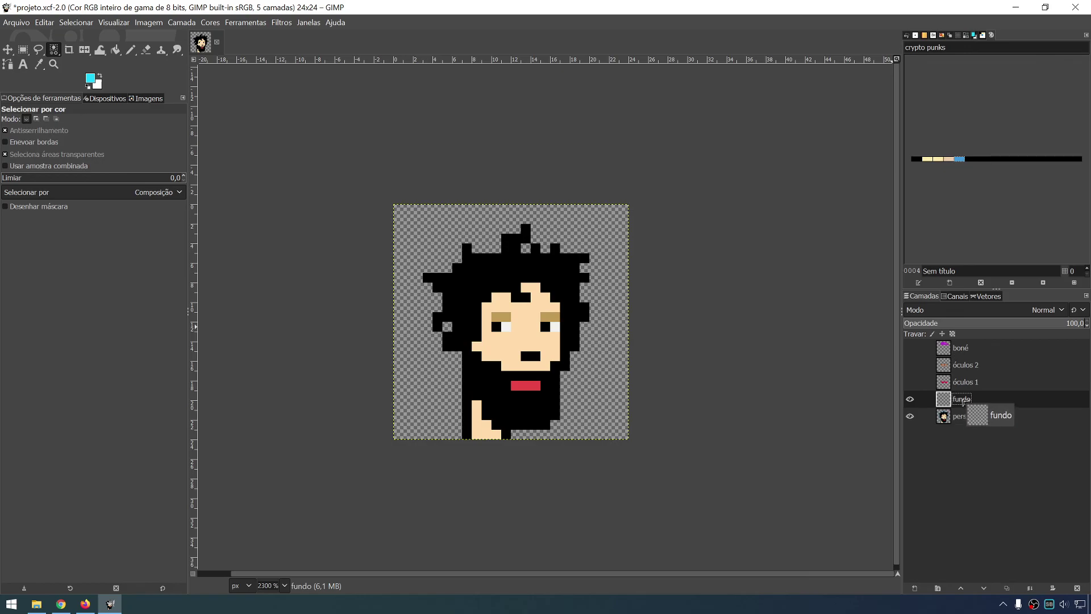
Bucket-fill the fundo layer with a dark teal foreground colour.
left_click(115, 50)
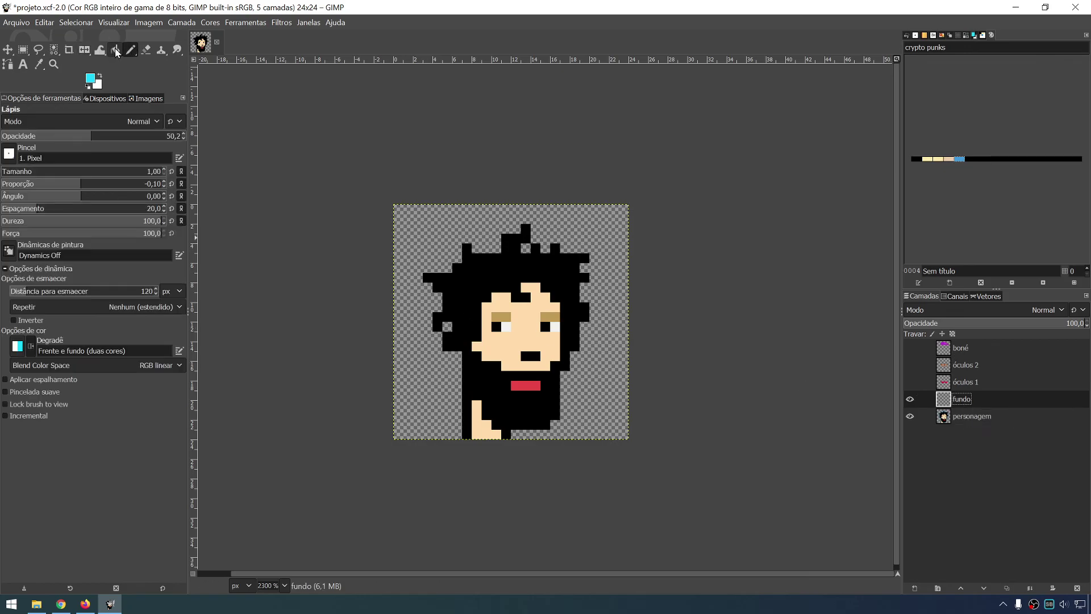
left_click(90, 80)
left_click_drag(257, 164, 256, 189)
left_click(321, 260)
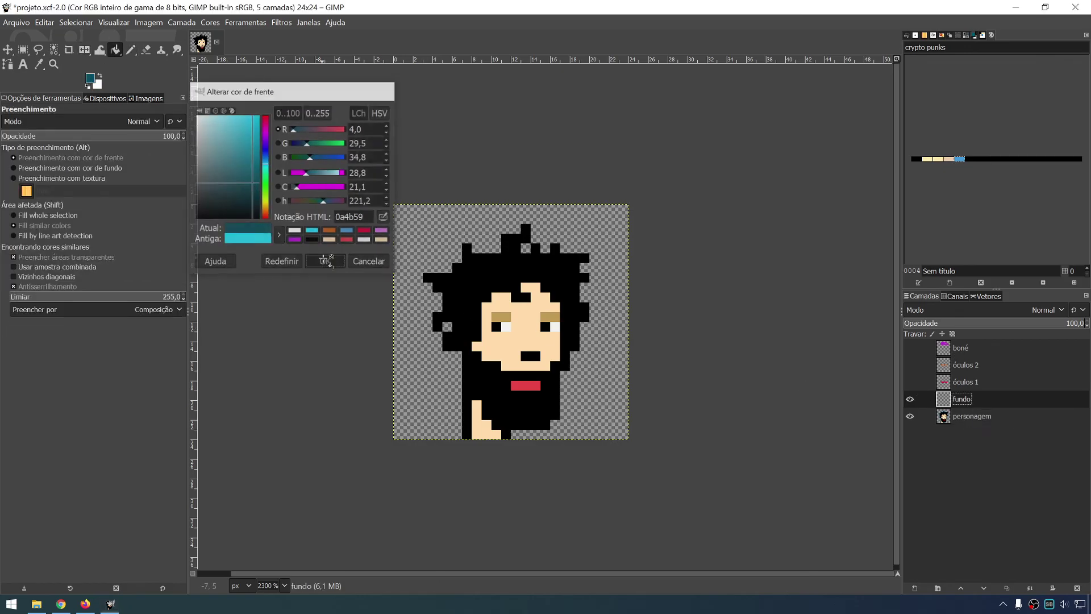
left_click(423, 264)
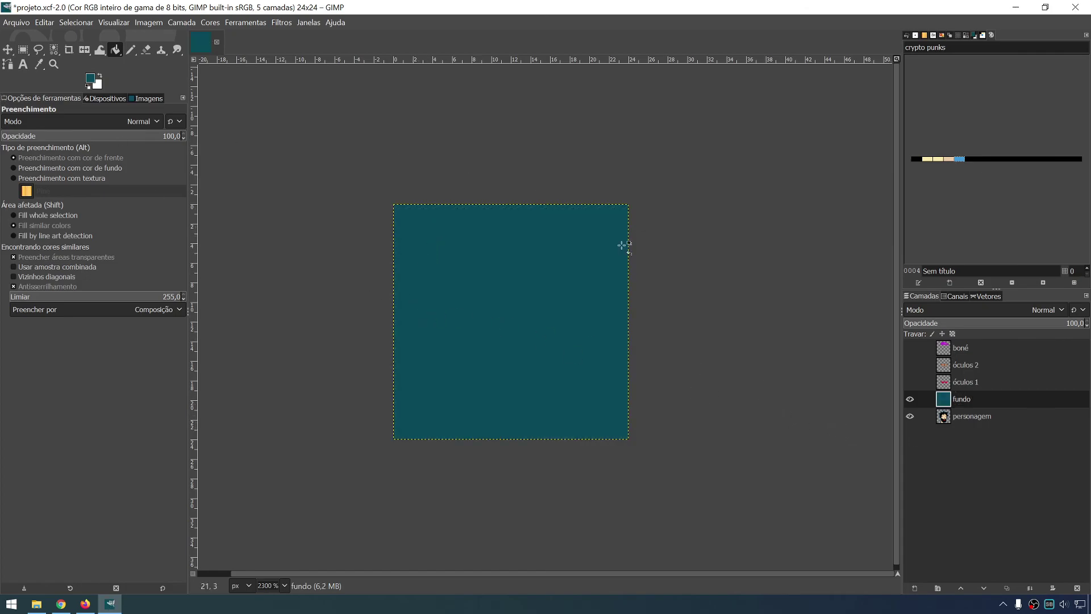
Move fundo below the character and show the red glasses and purple cap.
left_click_drag(946, 404, 961, 426)
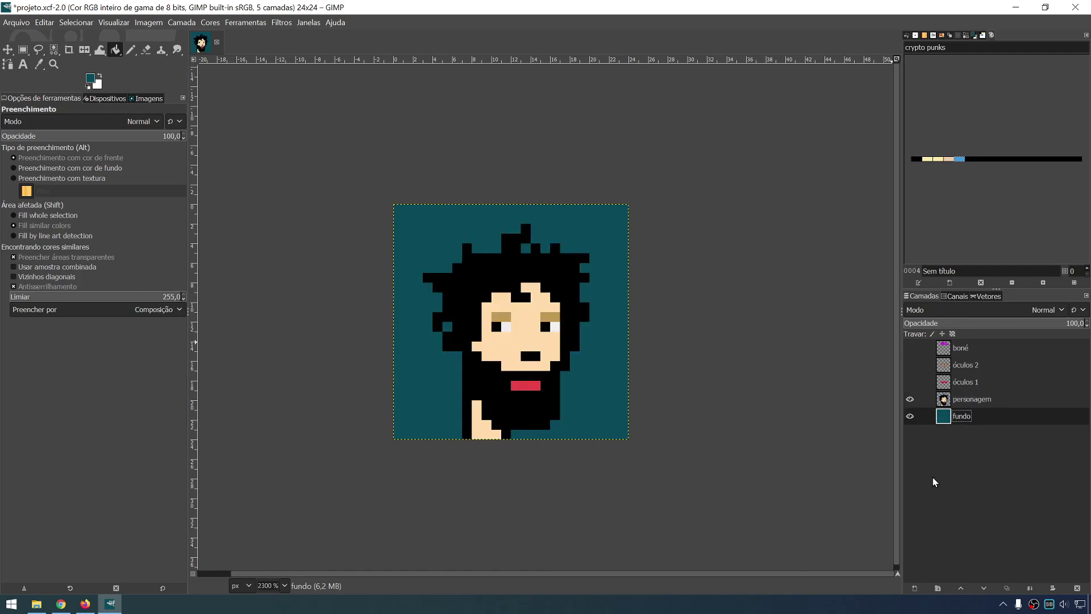
left_click(910, 382)
left_click(910, 347)
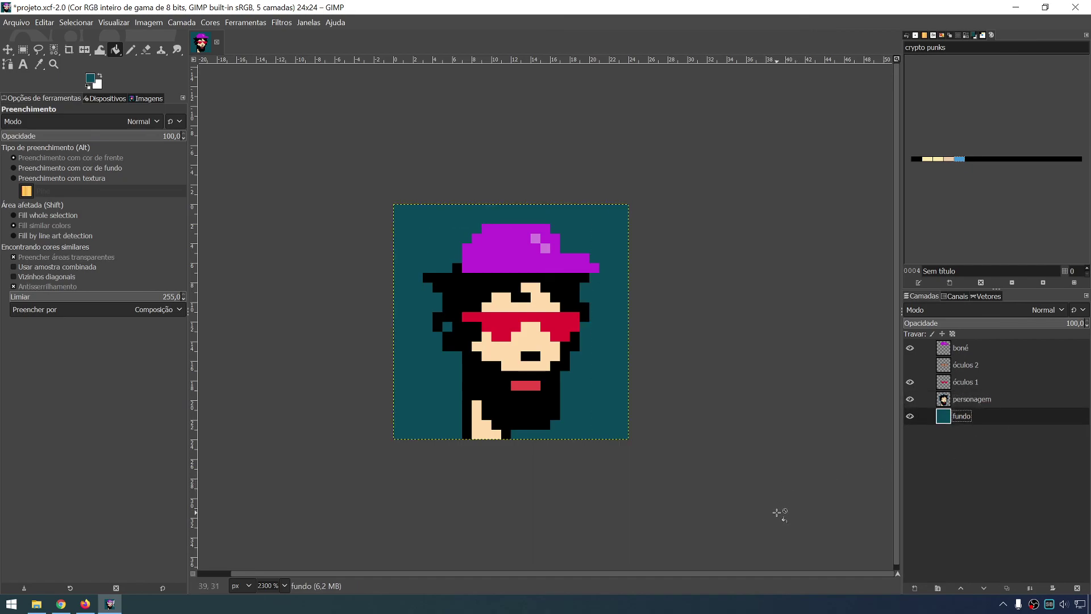
left_click(910, 416)
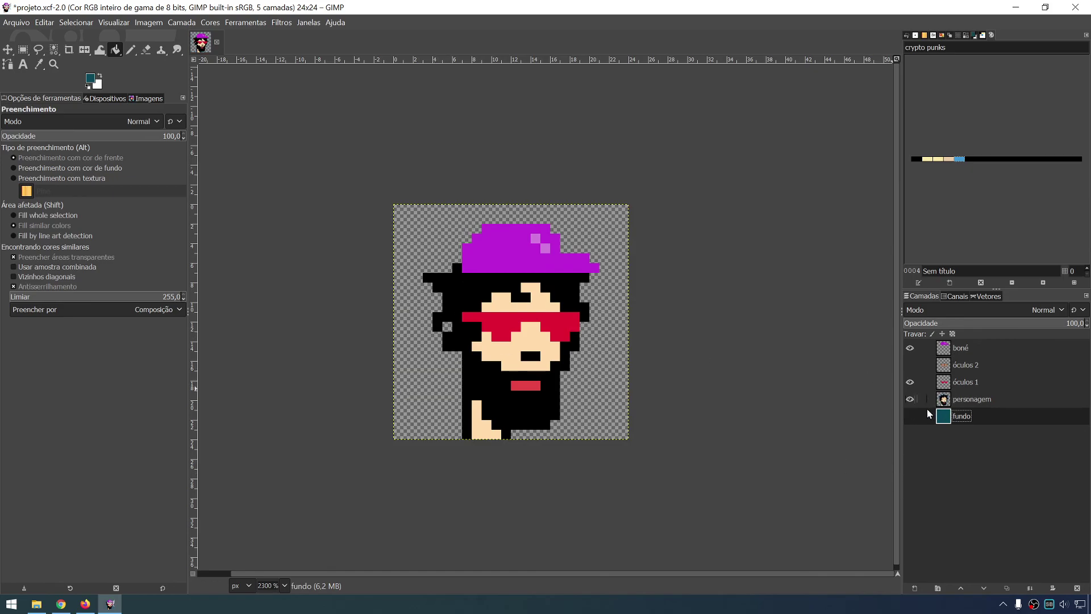
left_click(910, 416)
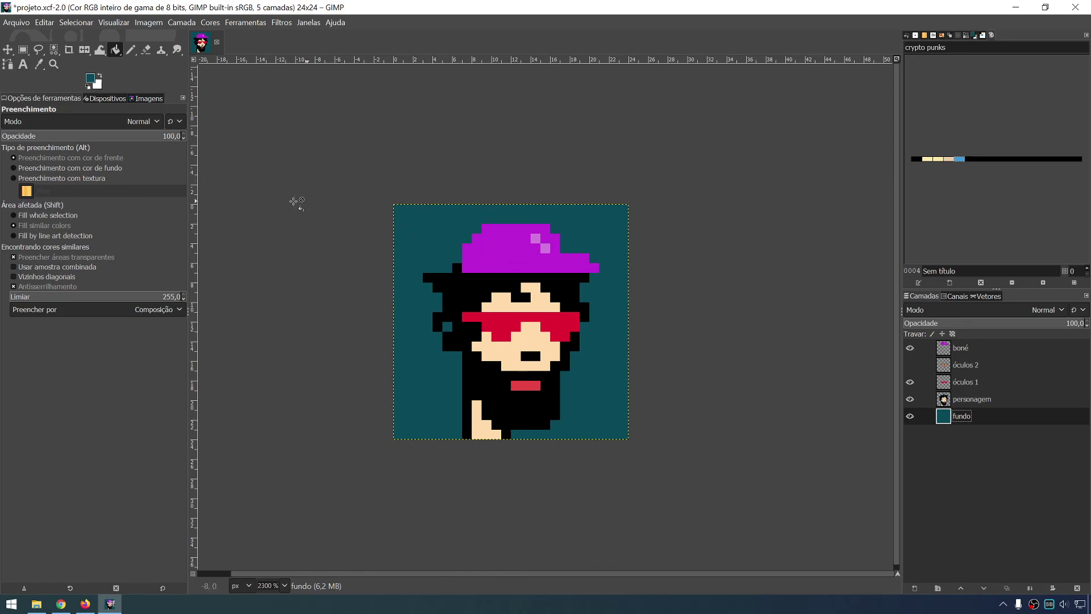
Refill the background light cyan, then magenta, and pick bright green as the next colour.
left_click(89, 78)
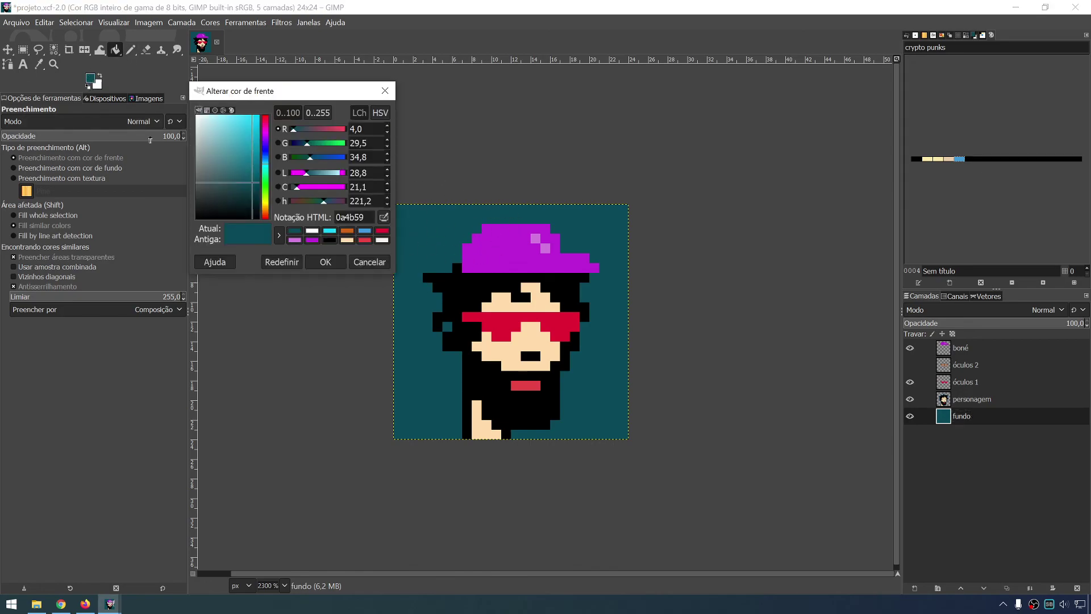
left_click(248, 132)
left_click(326, 261)
left_click(396, 263)
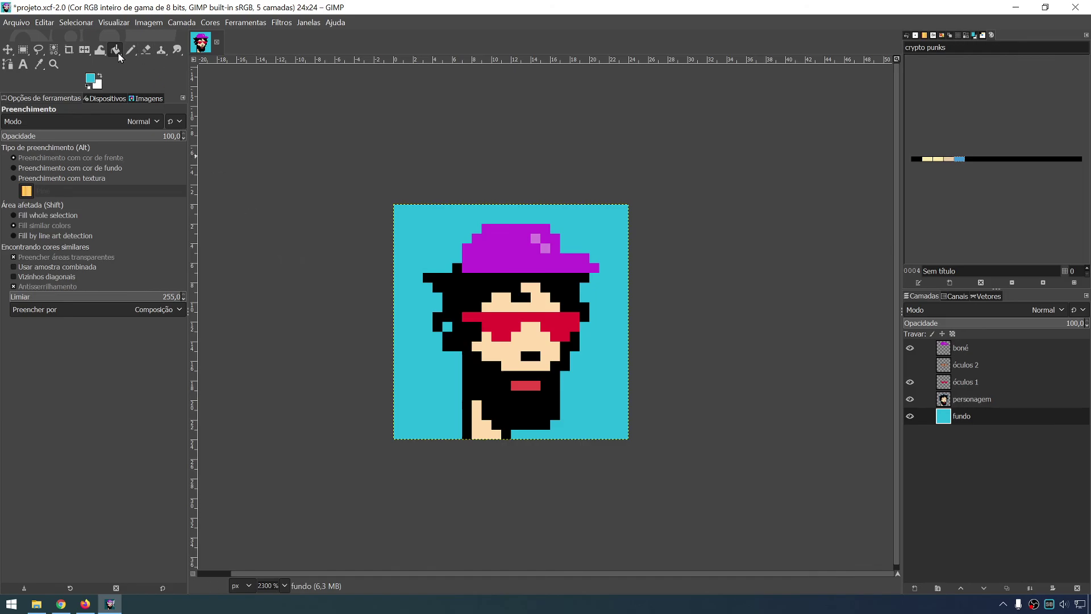
left_click(93, 81)
left_click(265, 122)
left_click(327, 262)
left_click(407, 314)
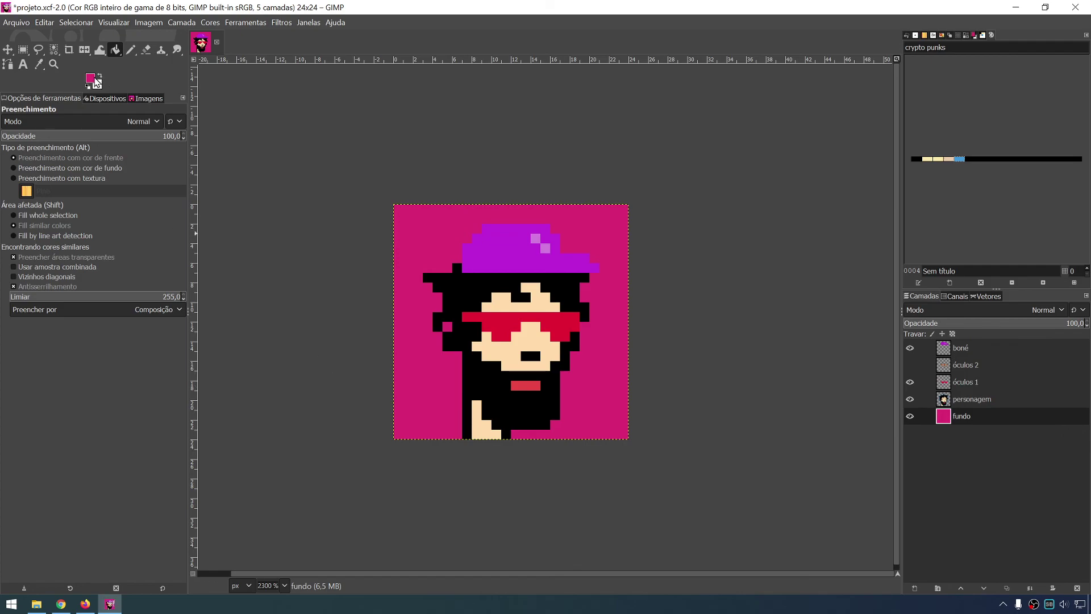
left_click(94, 80)
left_click(266, 184)
Fill fundo bright green and toggle the character, orange glasses and red glasses visibility.
left_click(325, 262)
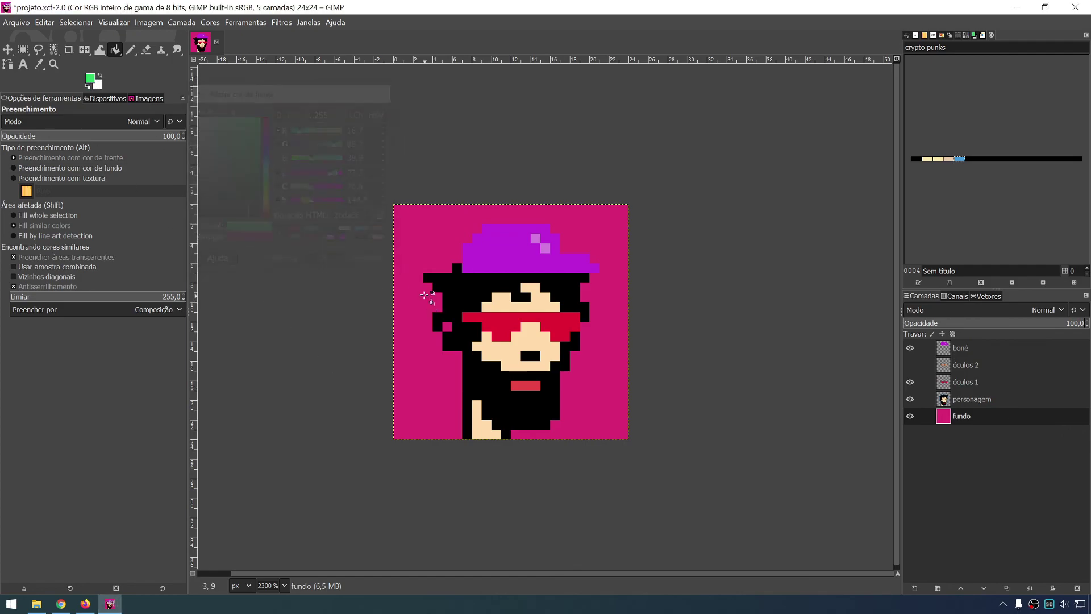
left_click(410, 341)
left_click(910, 399)
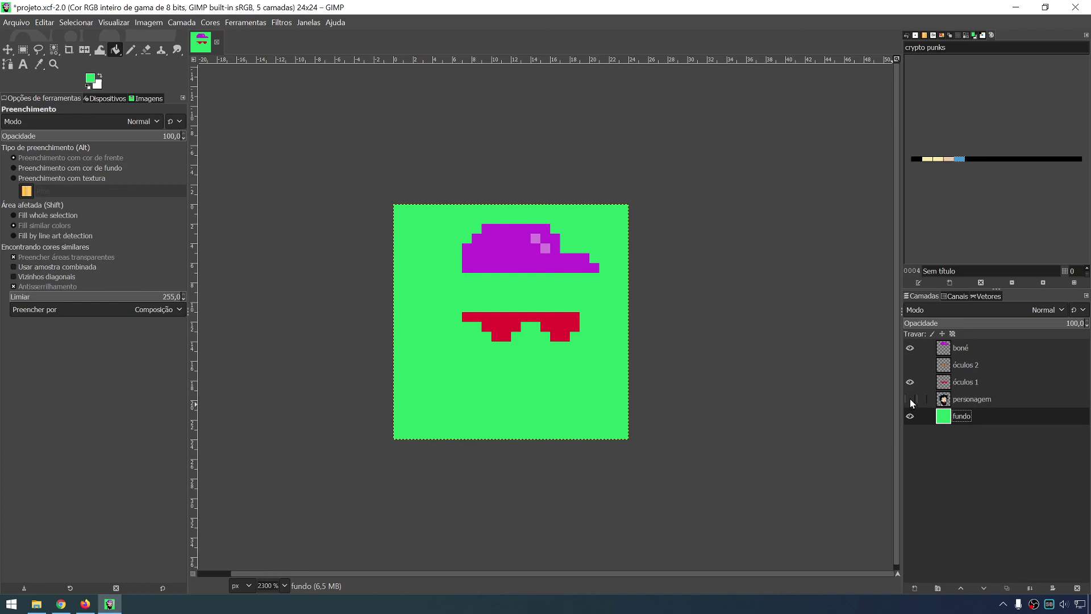
left_click(910, 399)
left_click(910, 381)
left_click(910, 365)
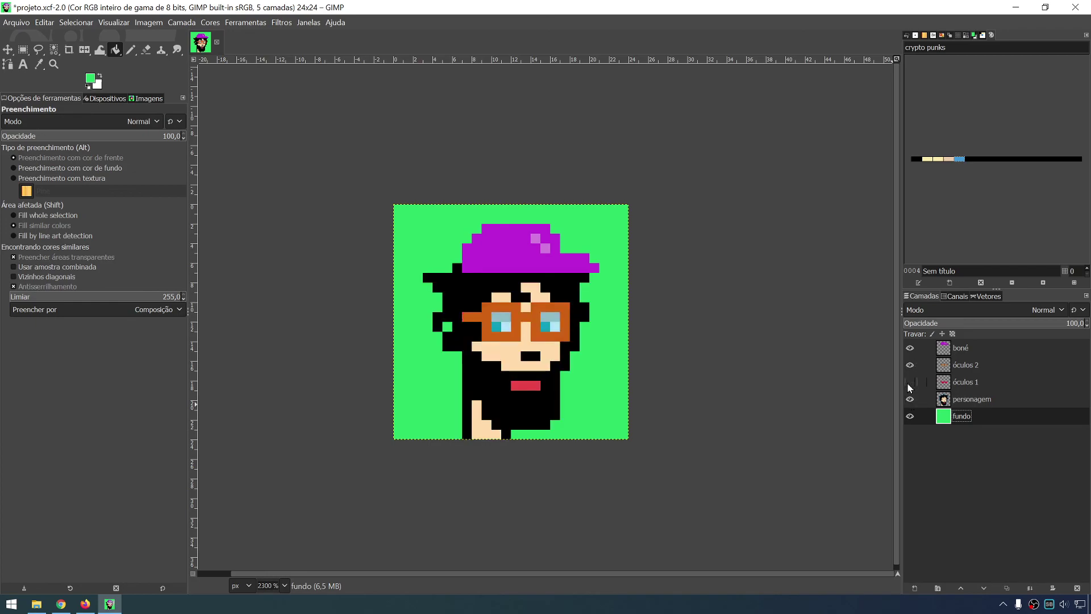
left_click(910, 382)
left_click(910, 365)
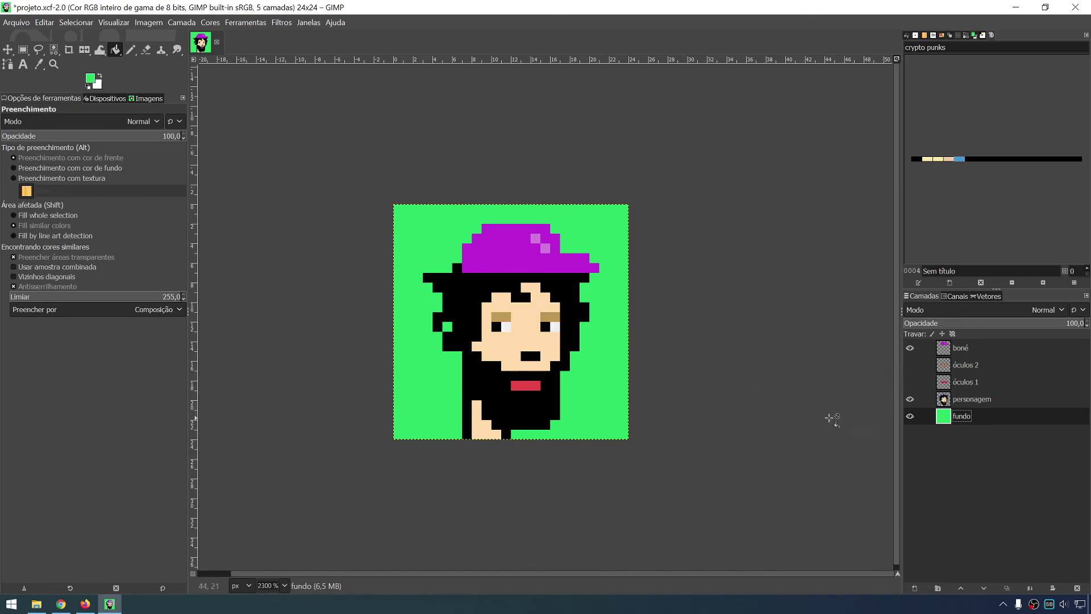
Reorder the layers with fundo at the bottom, ending with the red glasses shown.
left_click_drag(967, 416, 960, 345)
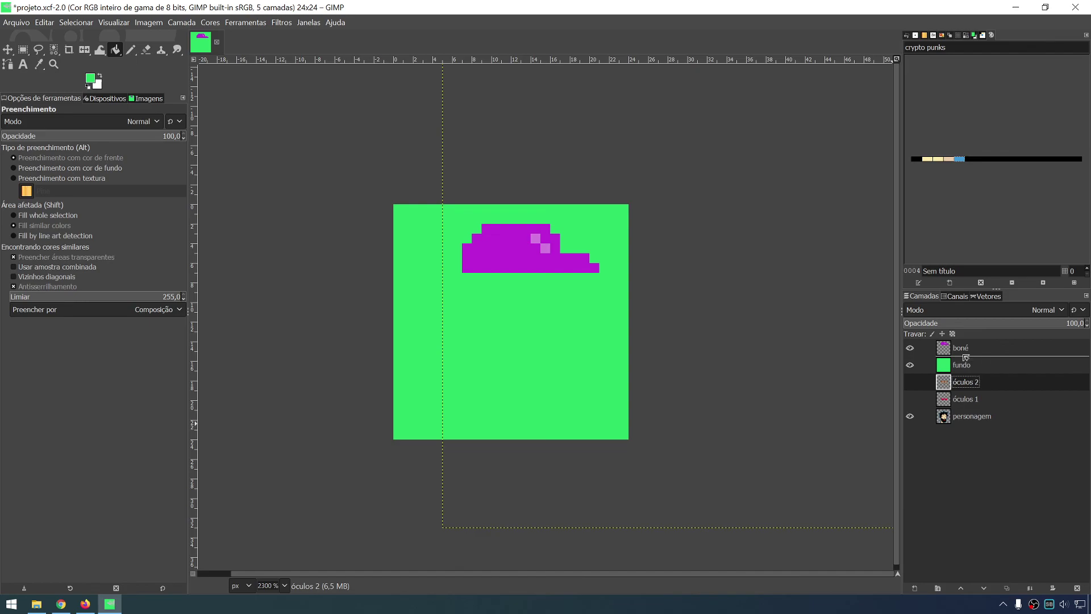
mouse_move(960, 384)
left_mouse_down()
mouse_move(961, 364)
mouse_move(964, 380)
left_mouse_up()
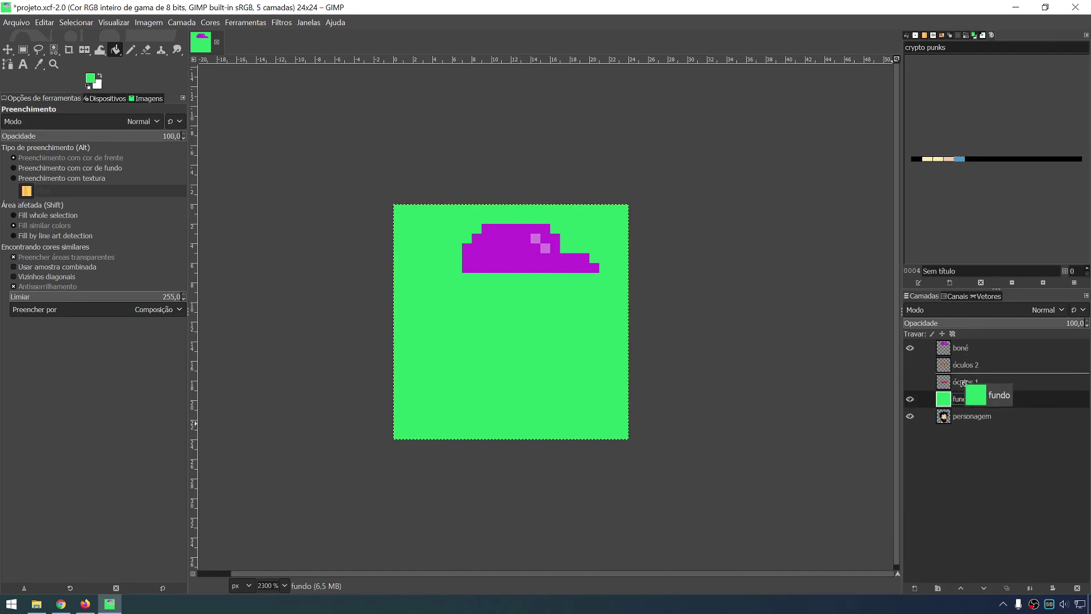
left_click(911, 365)
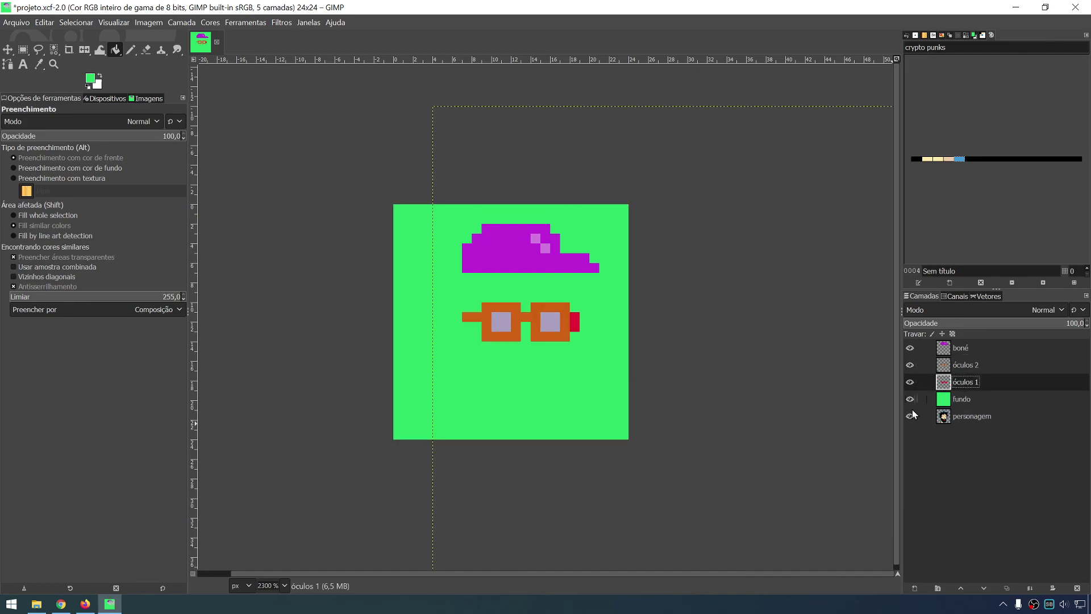
left_click_drag(950, 401, 950, 424)
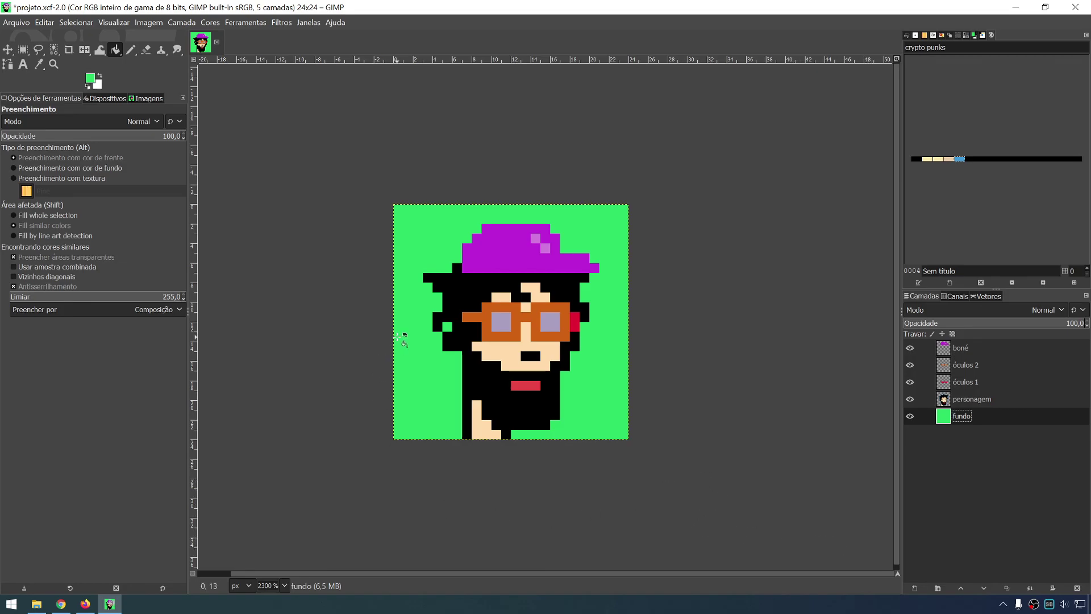
left_click(909, 382)
left_click_drag(909, 368, 910, 380)
left_click(910, 381)
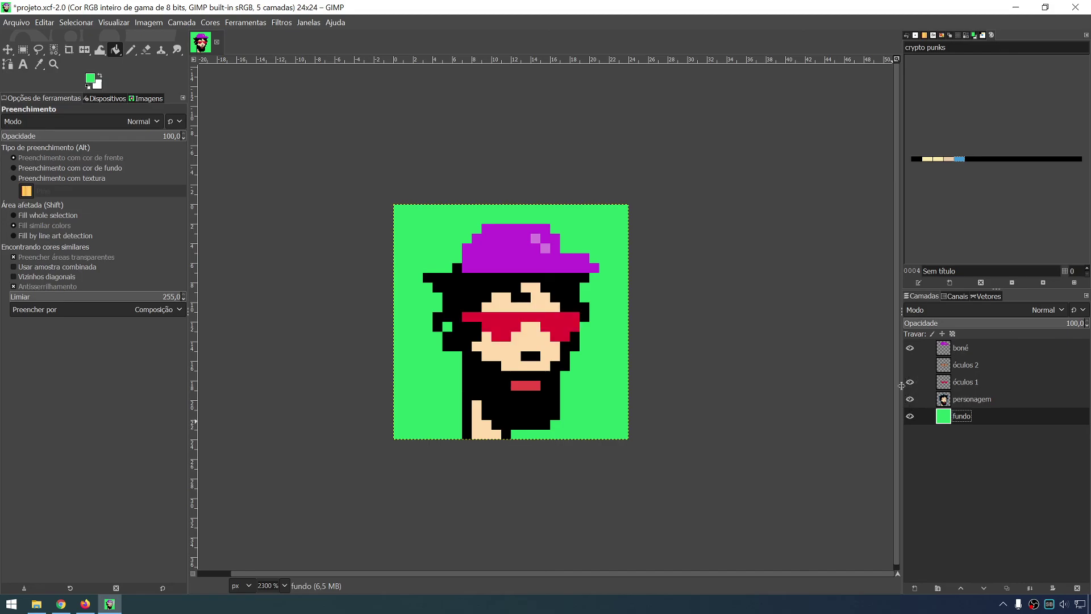